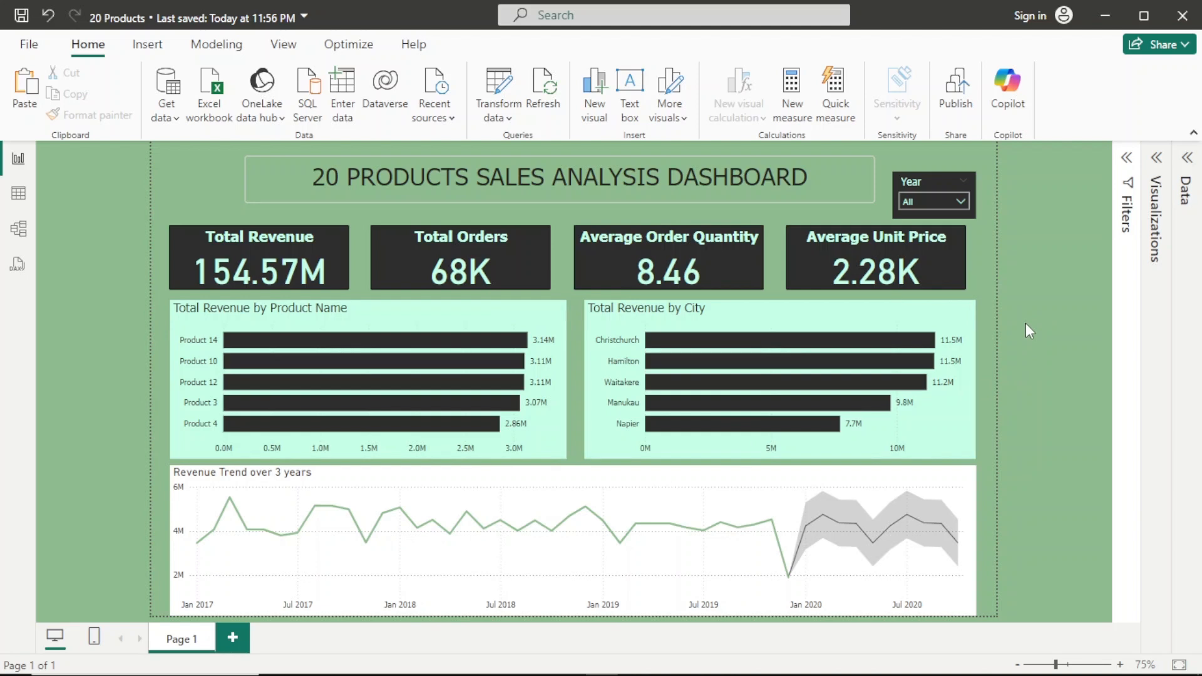
Preview the sales dashboard for 2017, 2018 and 2019 with the Year slicer, and return it to all years
click(956, 202)
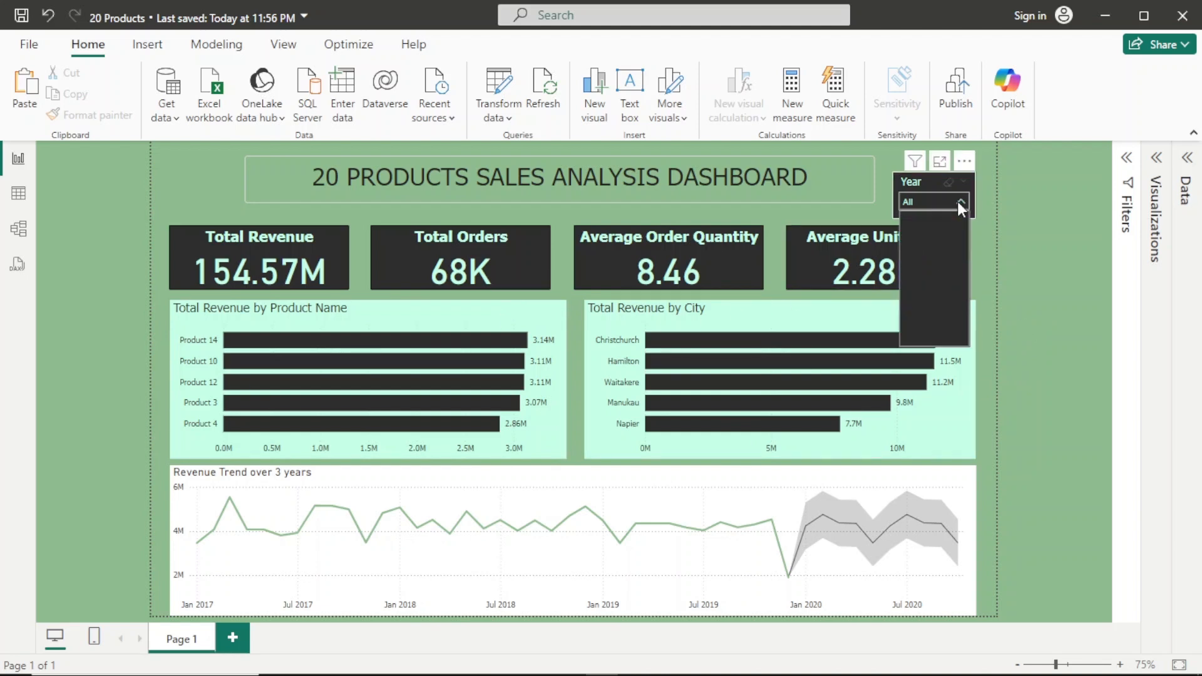
click(931, 220)
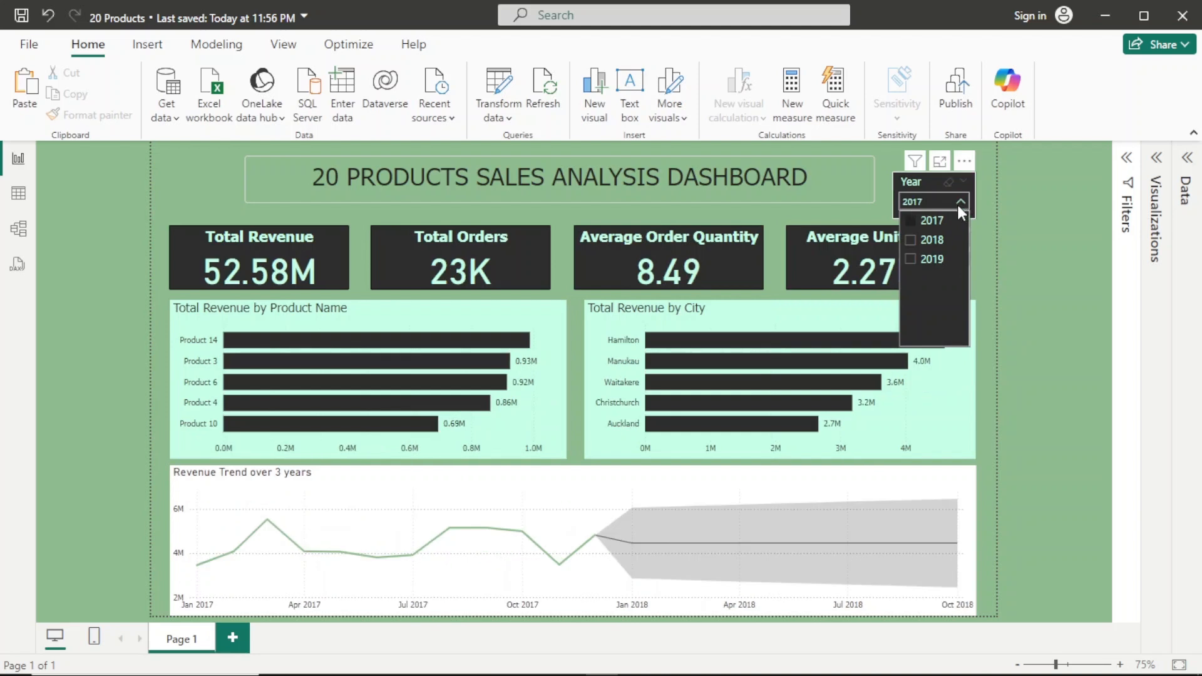
click(911, 242)
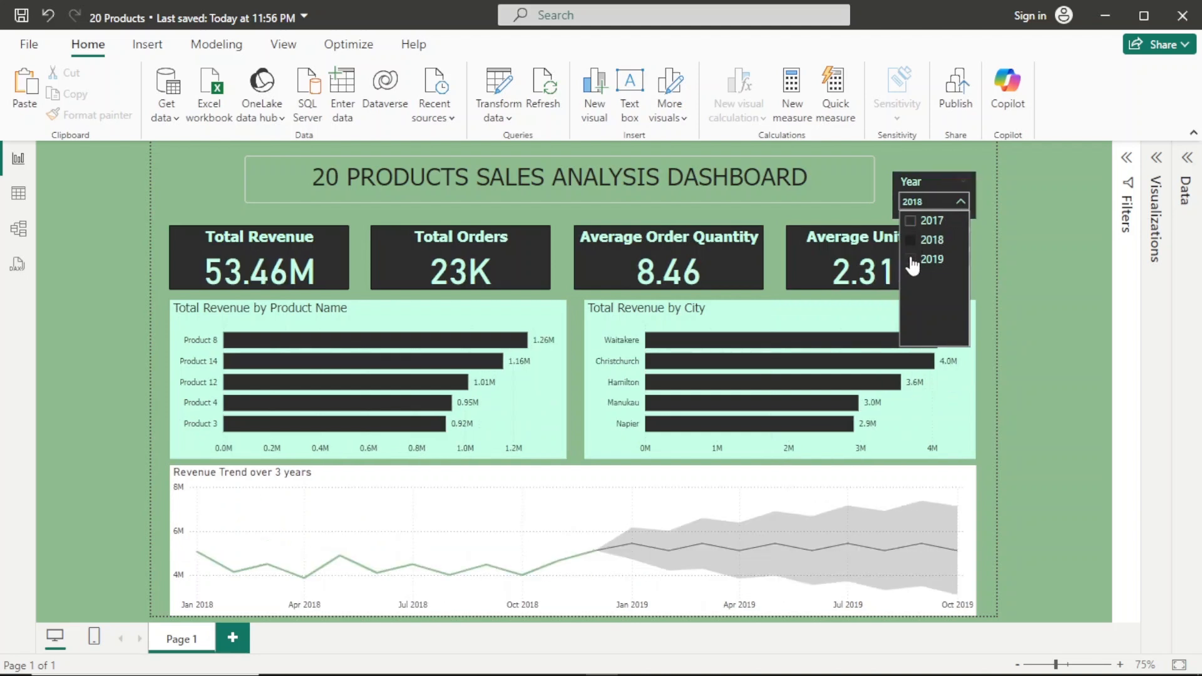
click(911, 260)
click(927, 220)
click(958, 203)
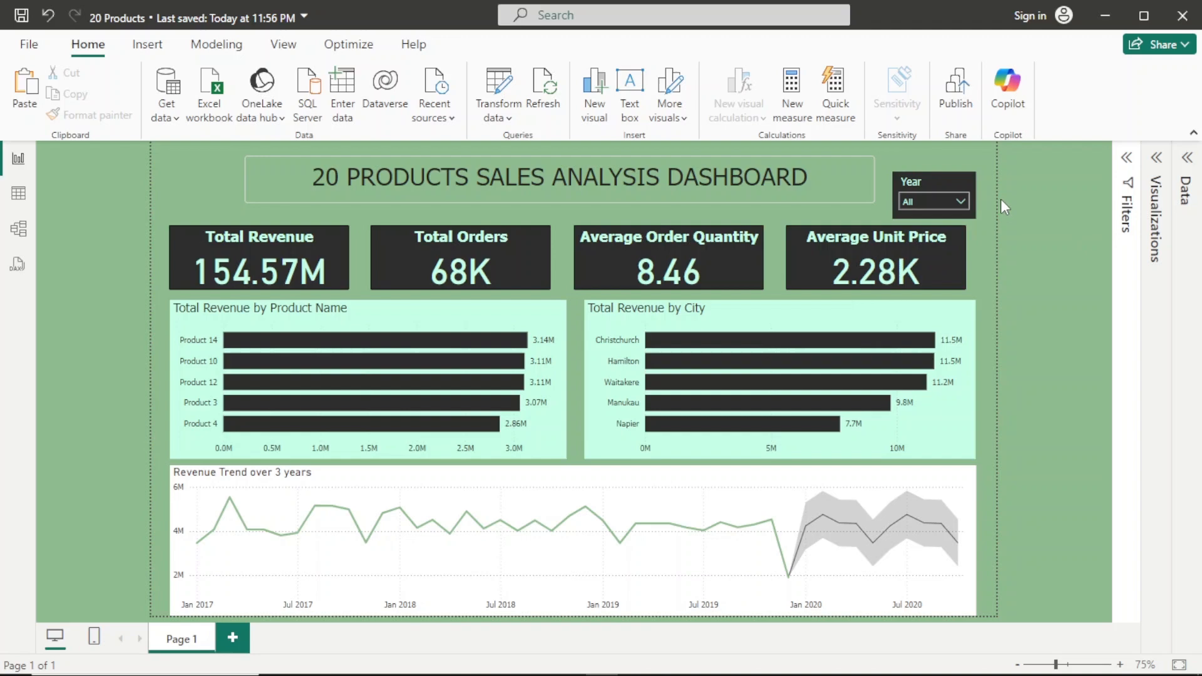
click(960, 202)
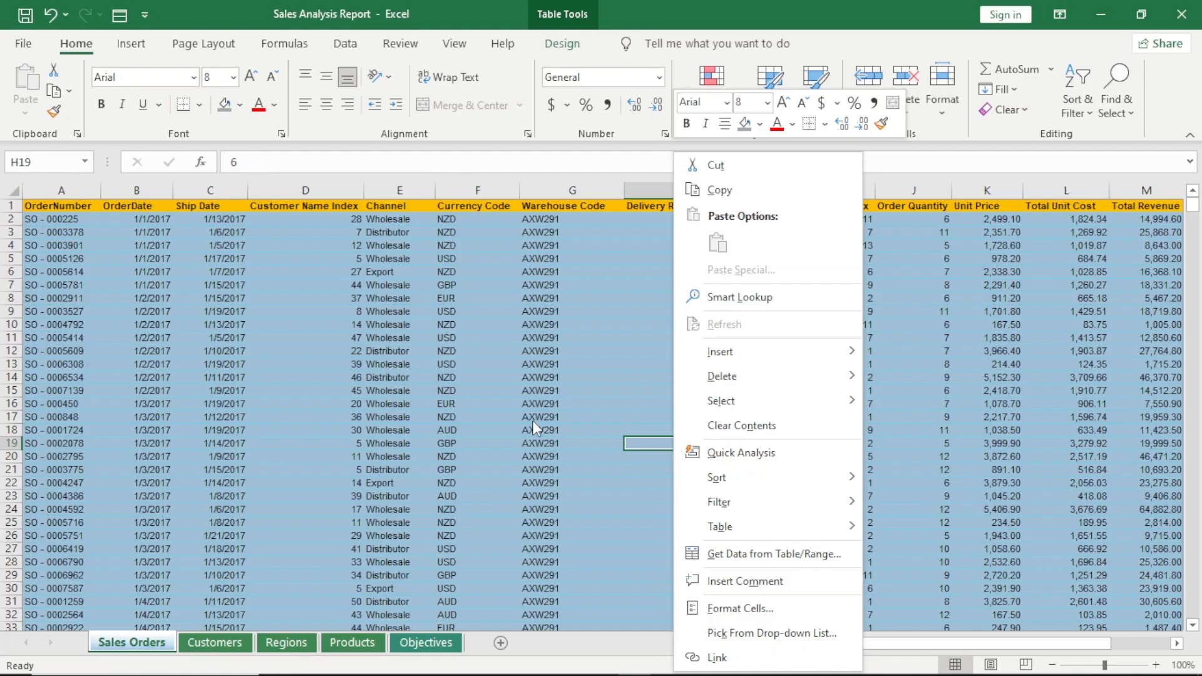
Switch to the Sales Analysis Report workbook in Excel and look over the order rows on the Sales Orders sheet
click(533, 421)
click(532, 418)
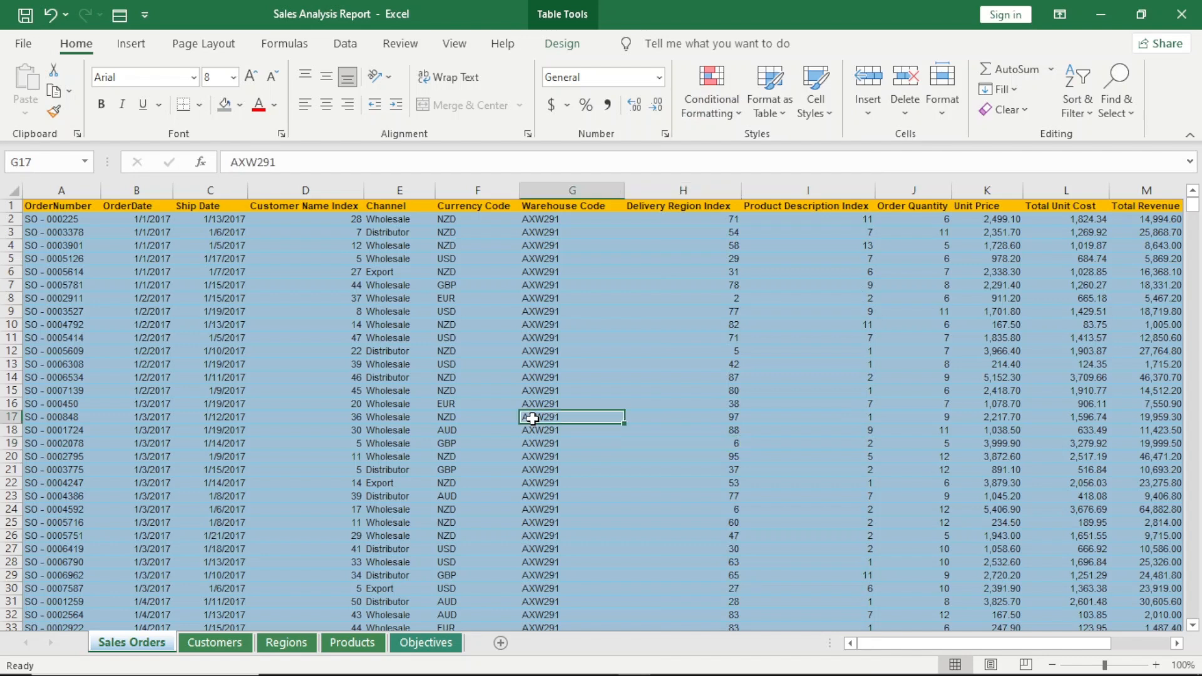
scroll(438, 414, down, 2)
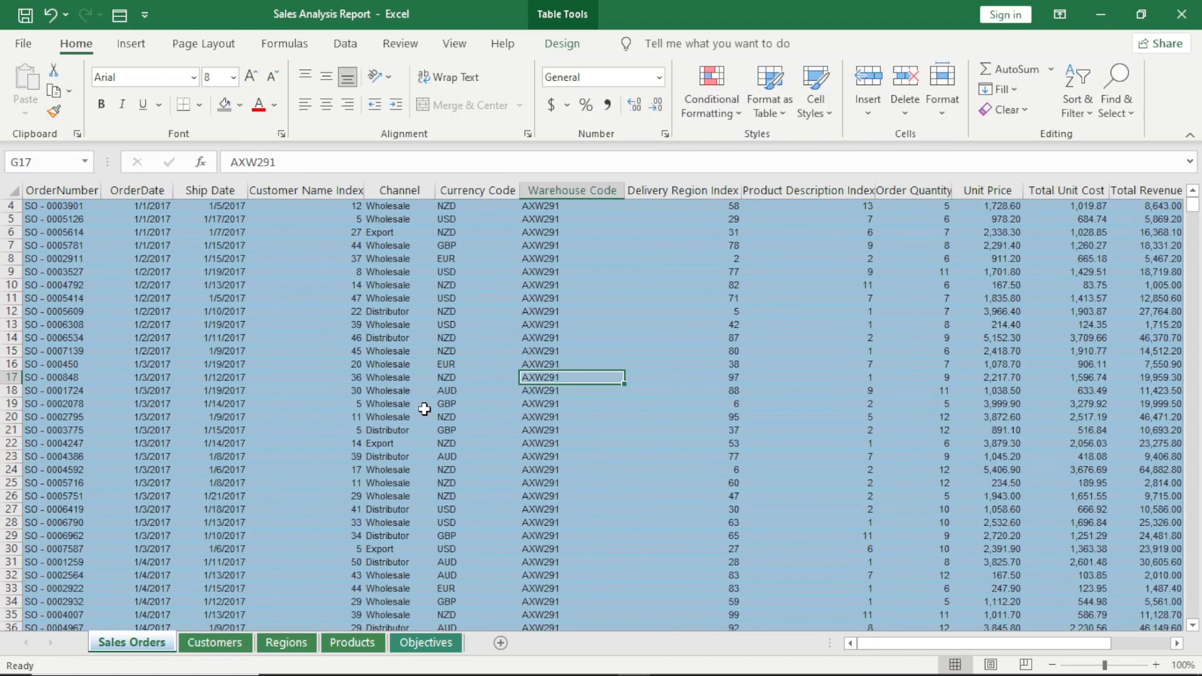
scroll(406, 408, up, 2)
click(405, 403)
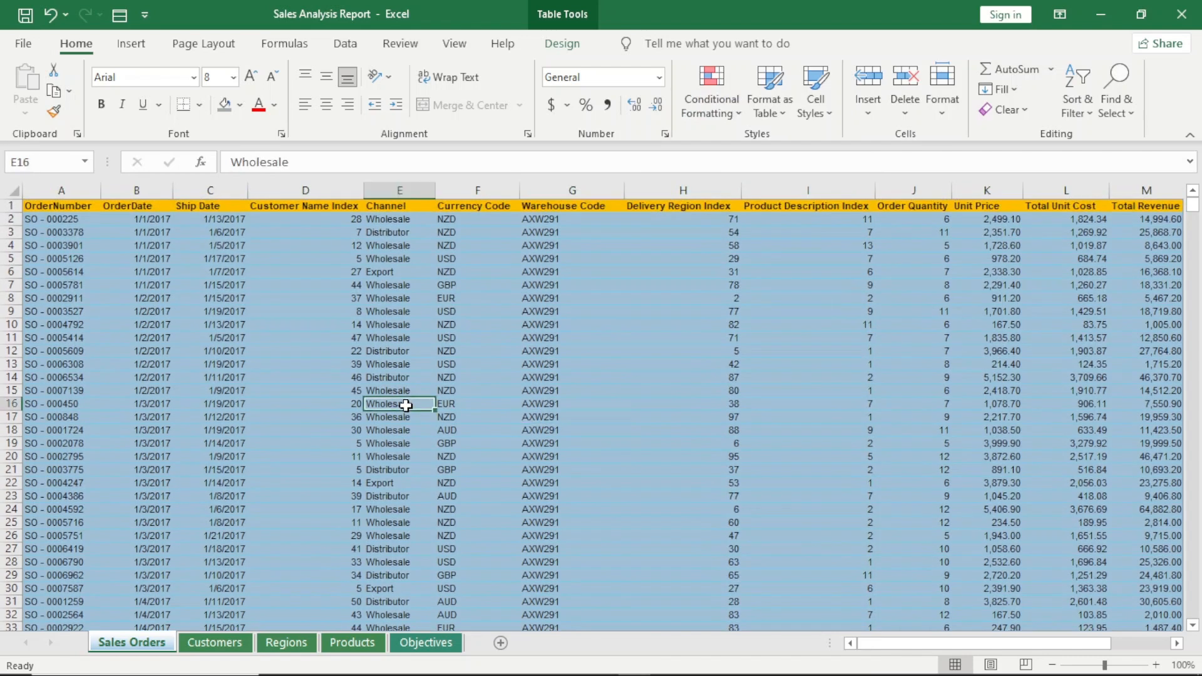
Read the analysis goals and the list of metrics on the Objectives sheet
click(403, 642)
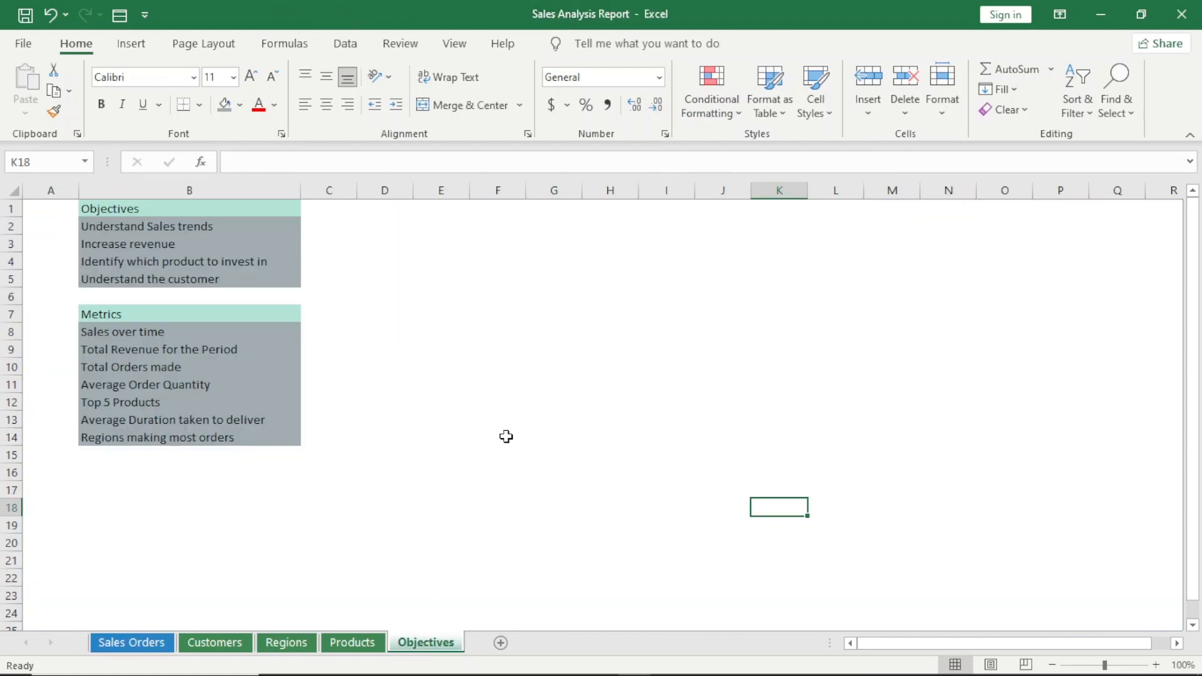
click(517, 397)
right_click(519, 400)
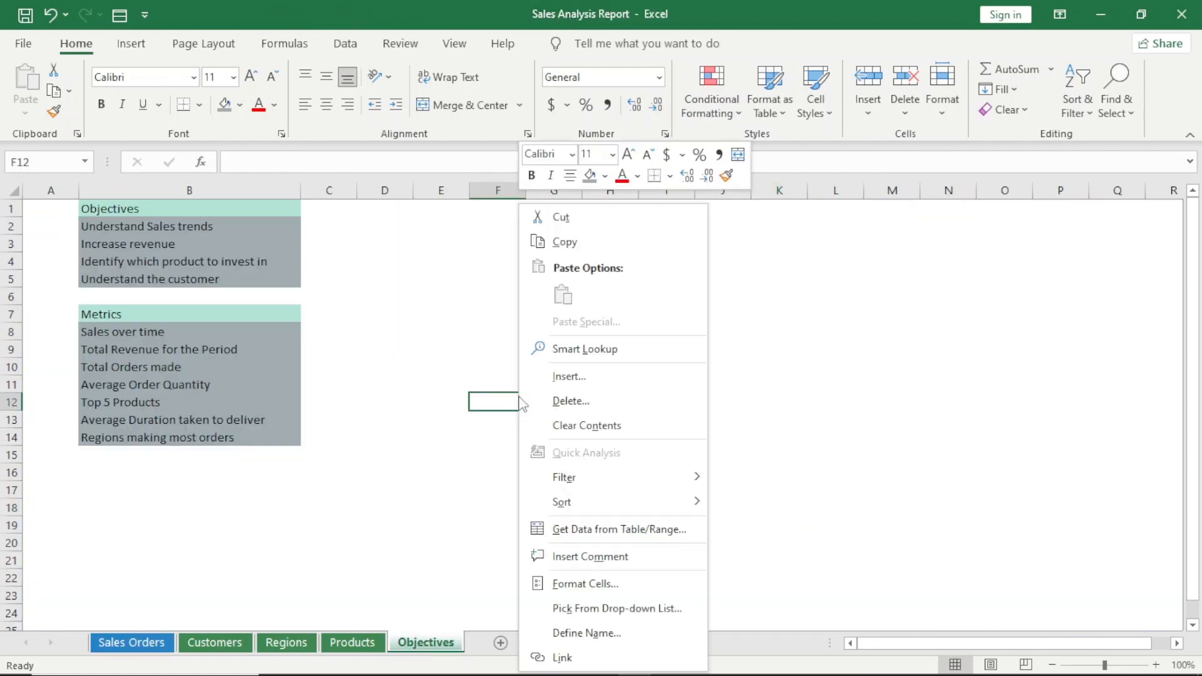
click(452, 355)
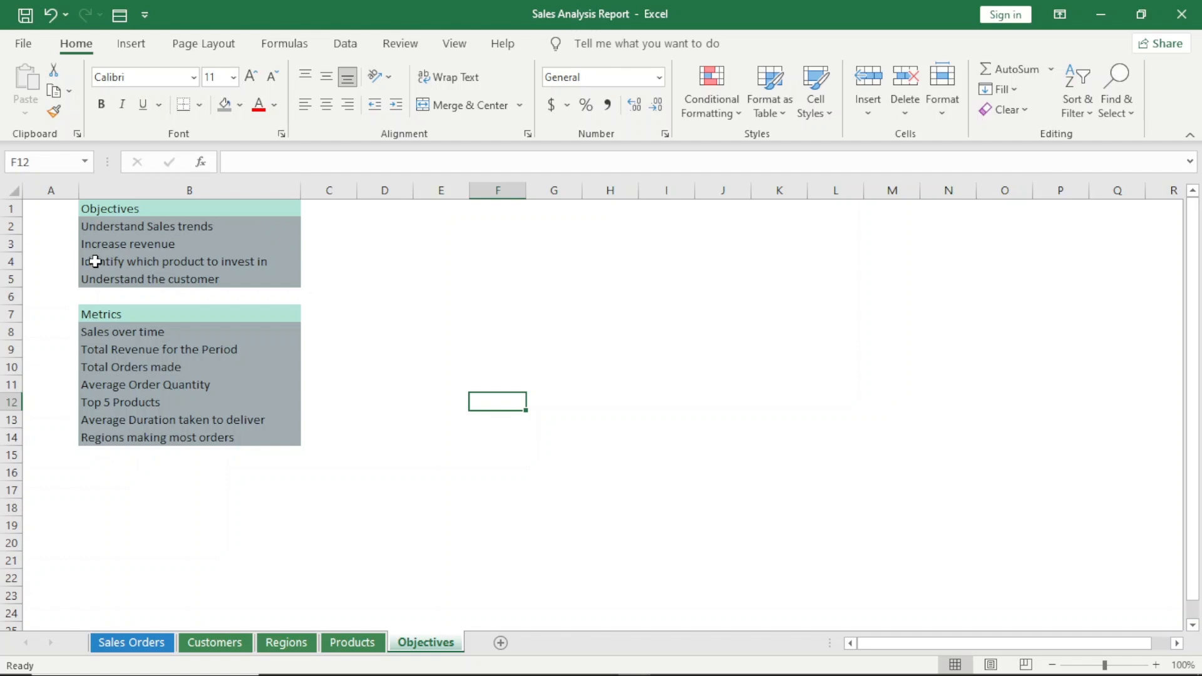
click(299, 262)
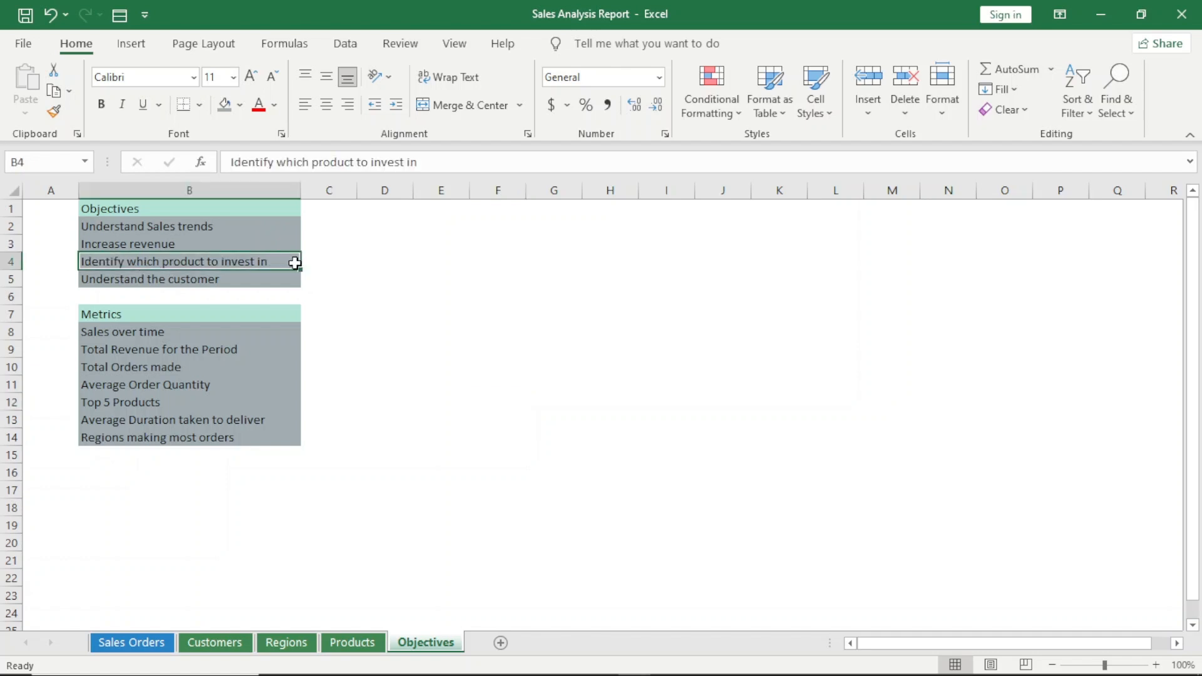
click(227, 280)
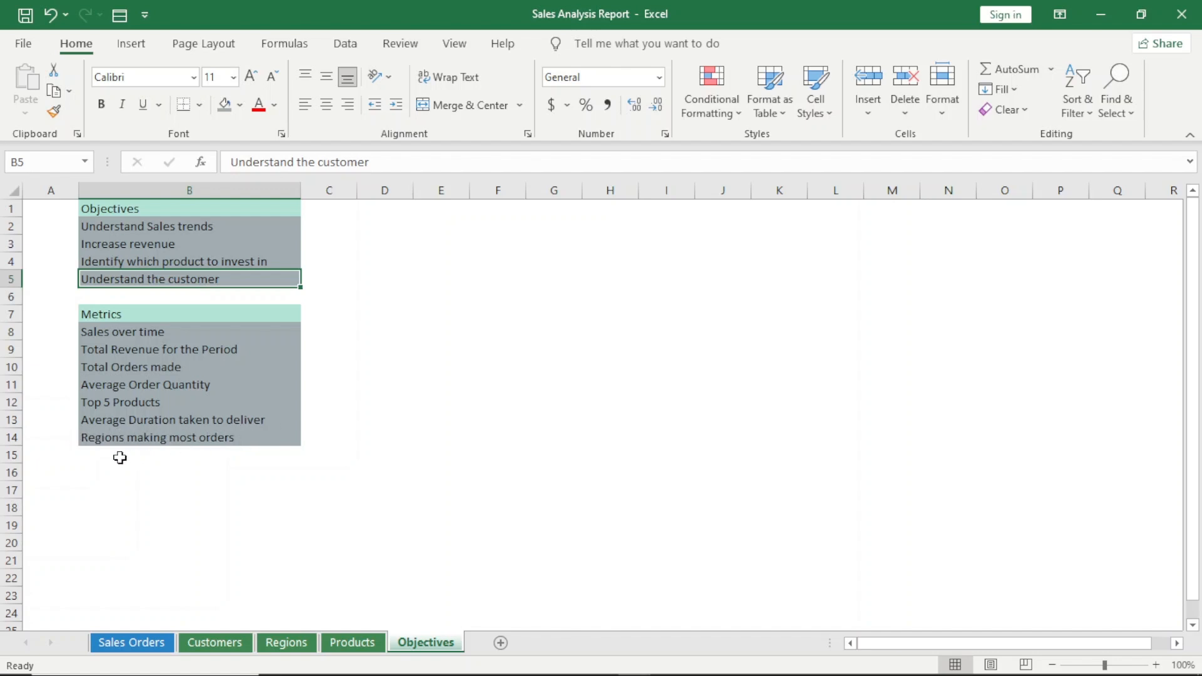
click(289, 439)
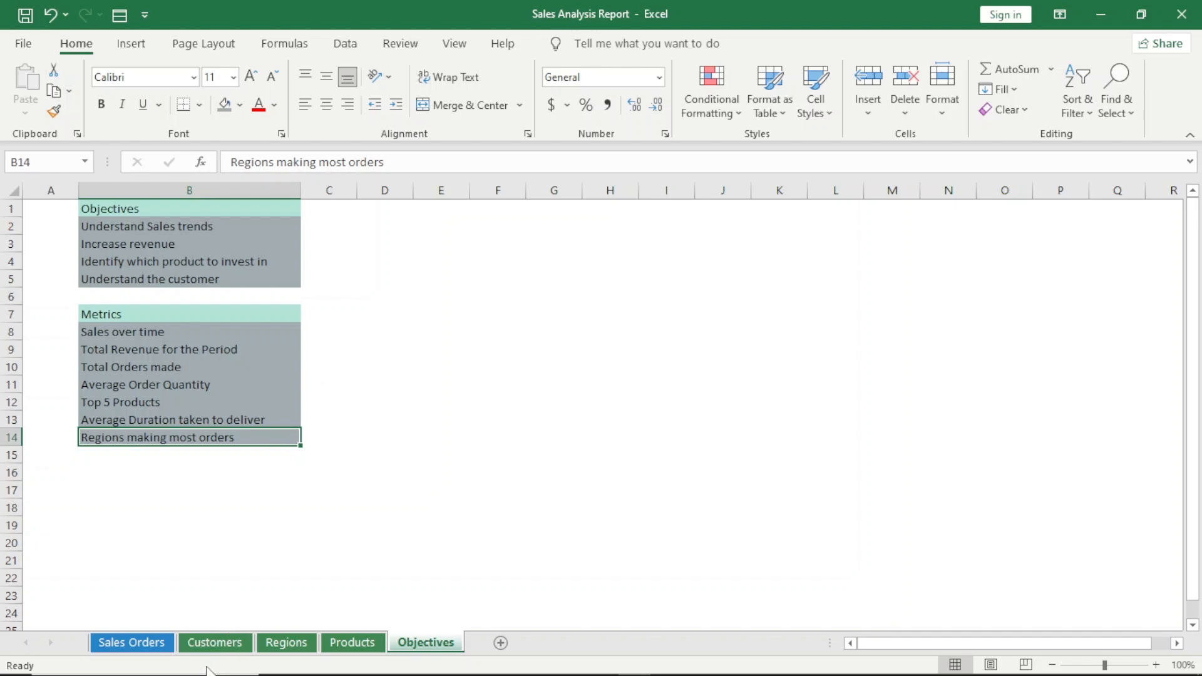
Review the Sales Orders columns from OrderNumber through Unit Price, Total Unit Cost and Total Revenue
mouse_move(138, 660)
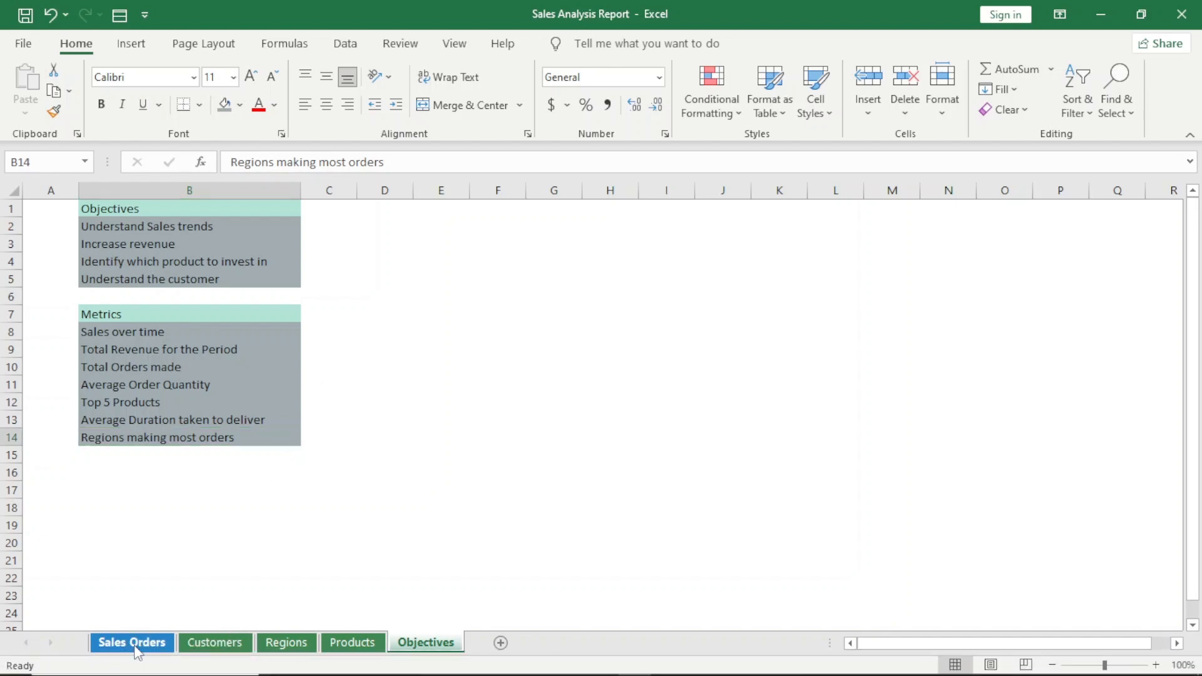
click(134, 642)
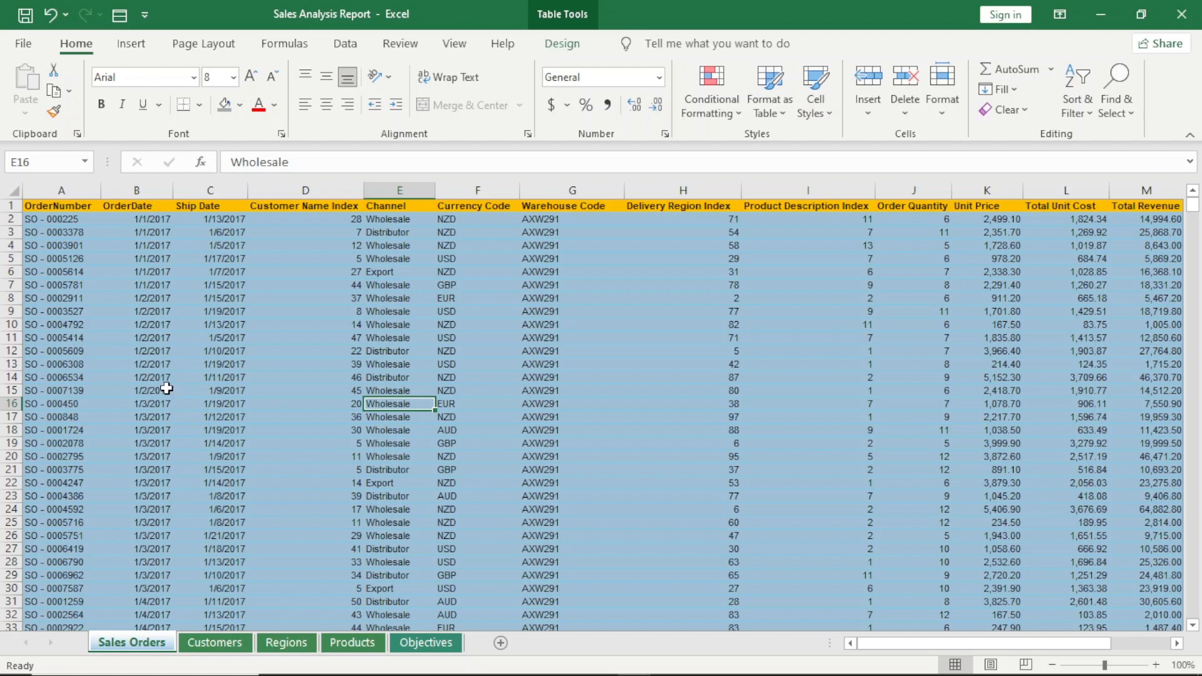
click(66, 187)
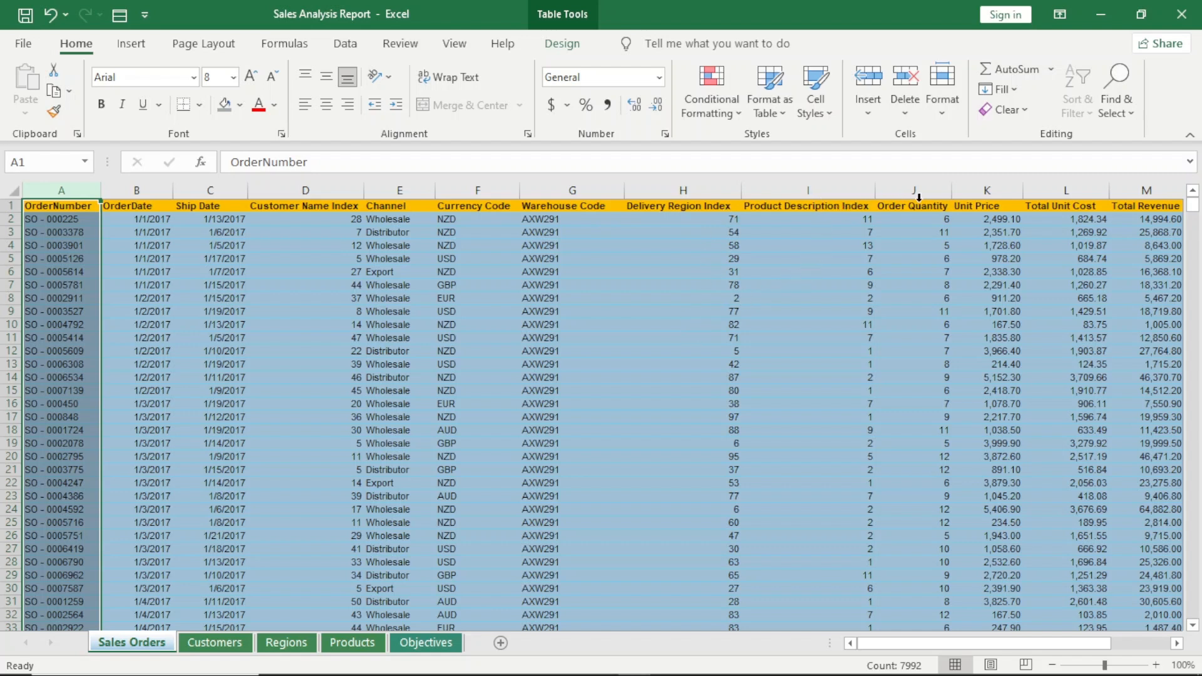
click(986, 206)
click(1056, 208)
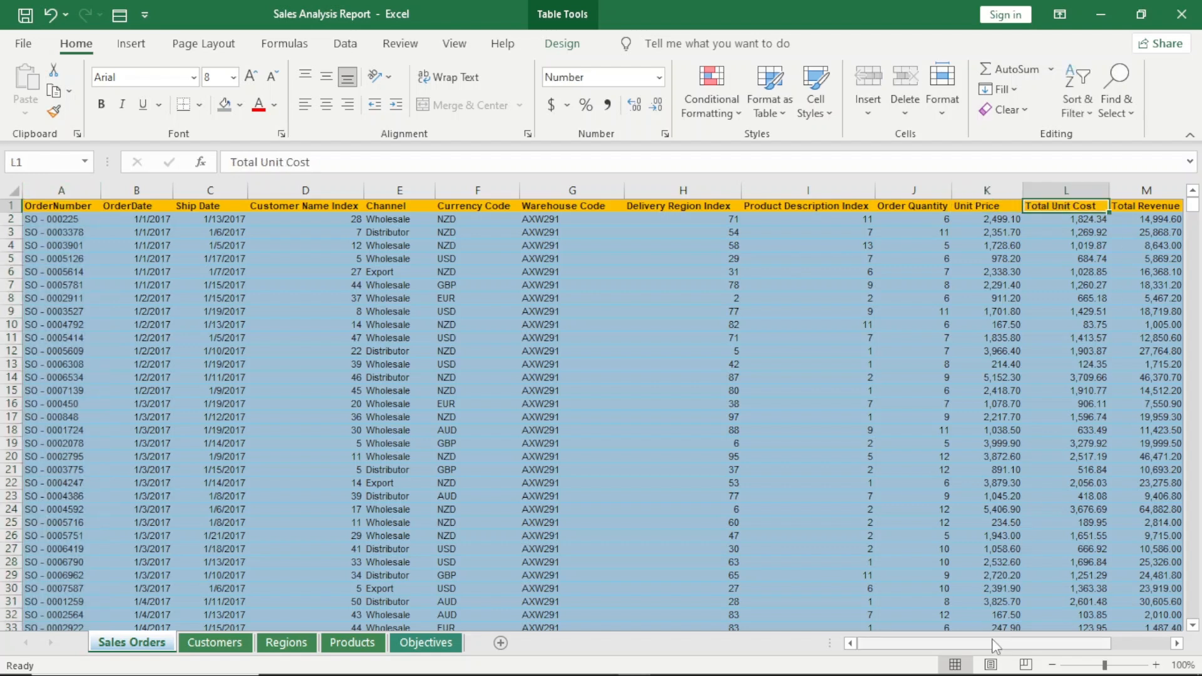
drag(991, 644, 1060, 647)
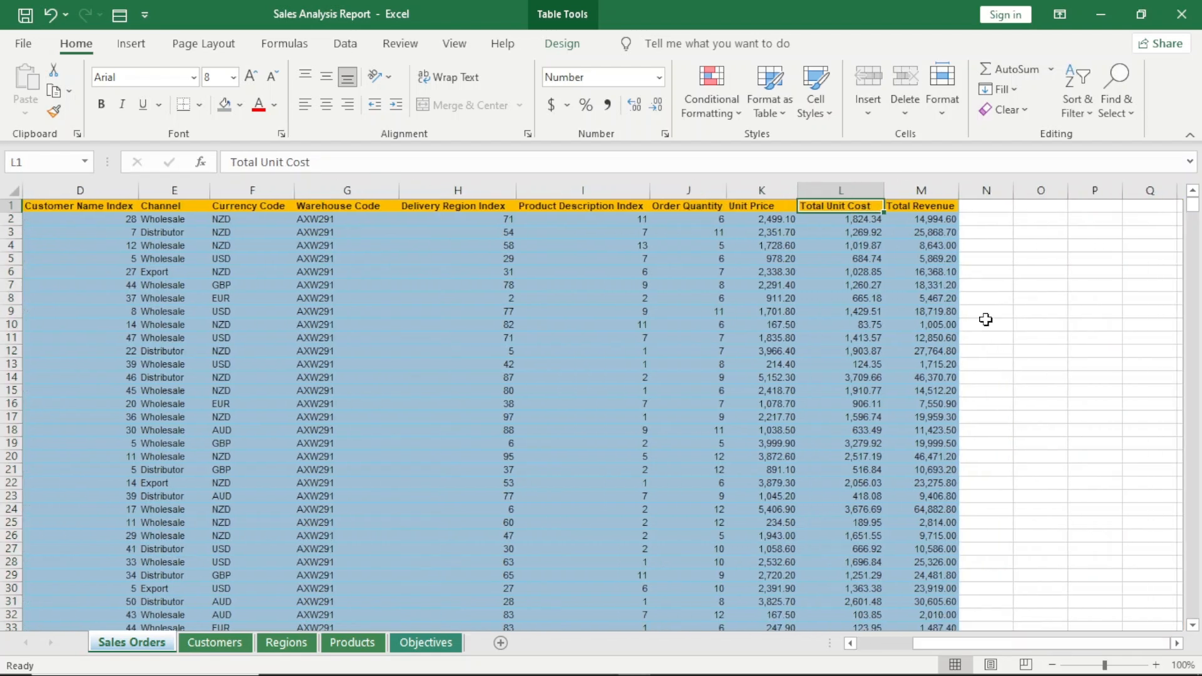
drag(933, 643, 875, 643)
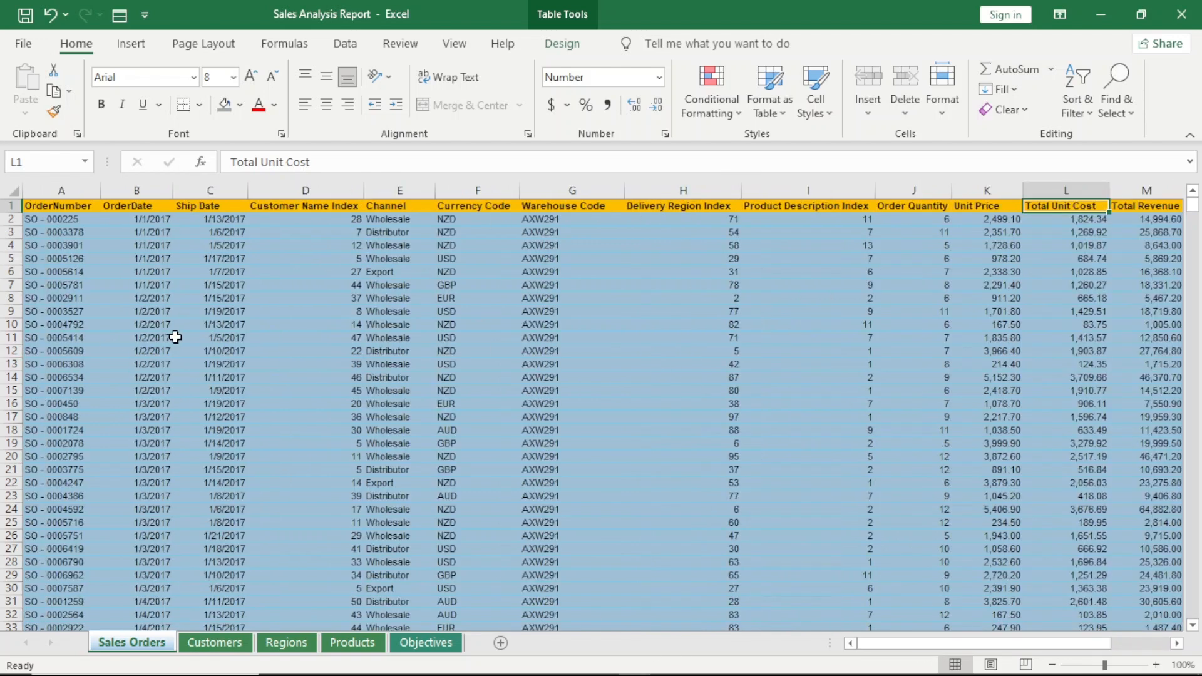
Compare the Customer Name Index column in Sales Orders with the Customer Index column on the Customers sheet
click(199, 648)
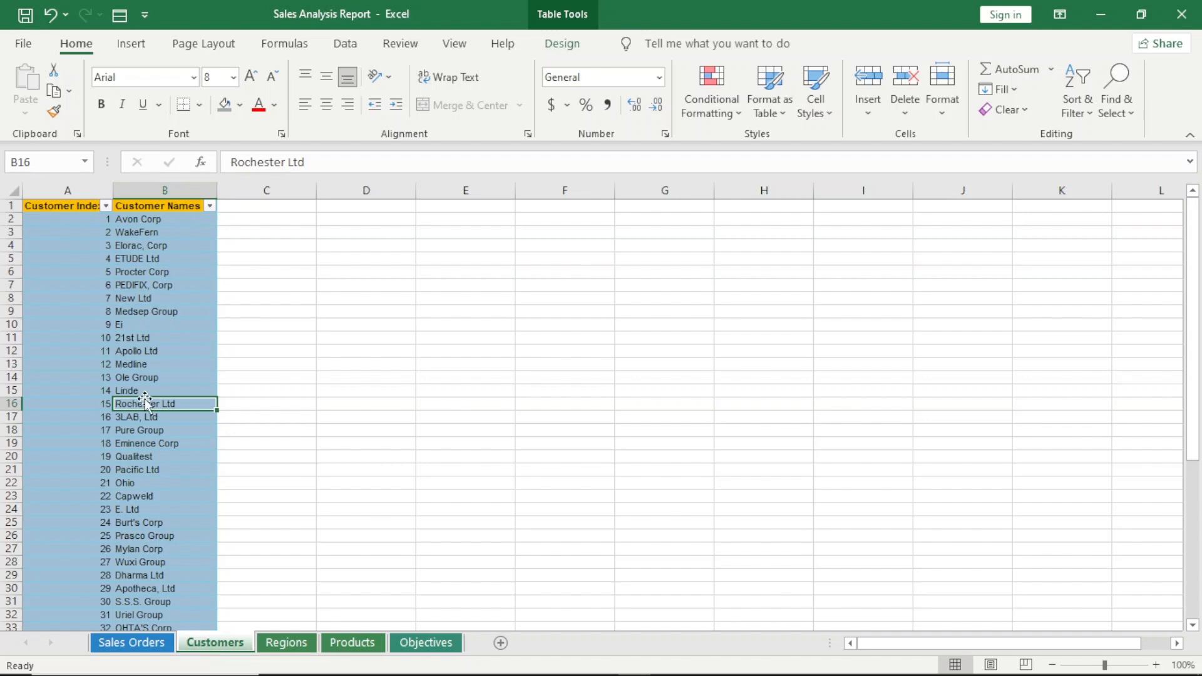
click(133, 644)
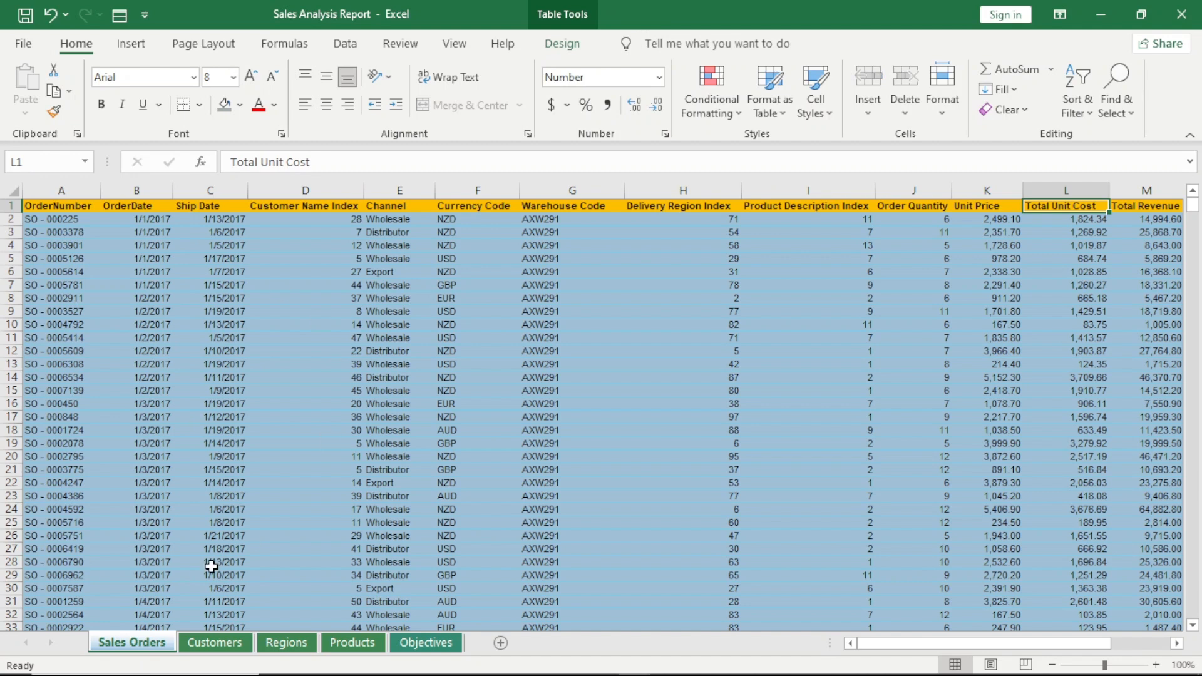
click(332, 190)
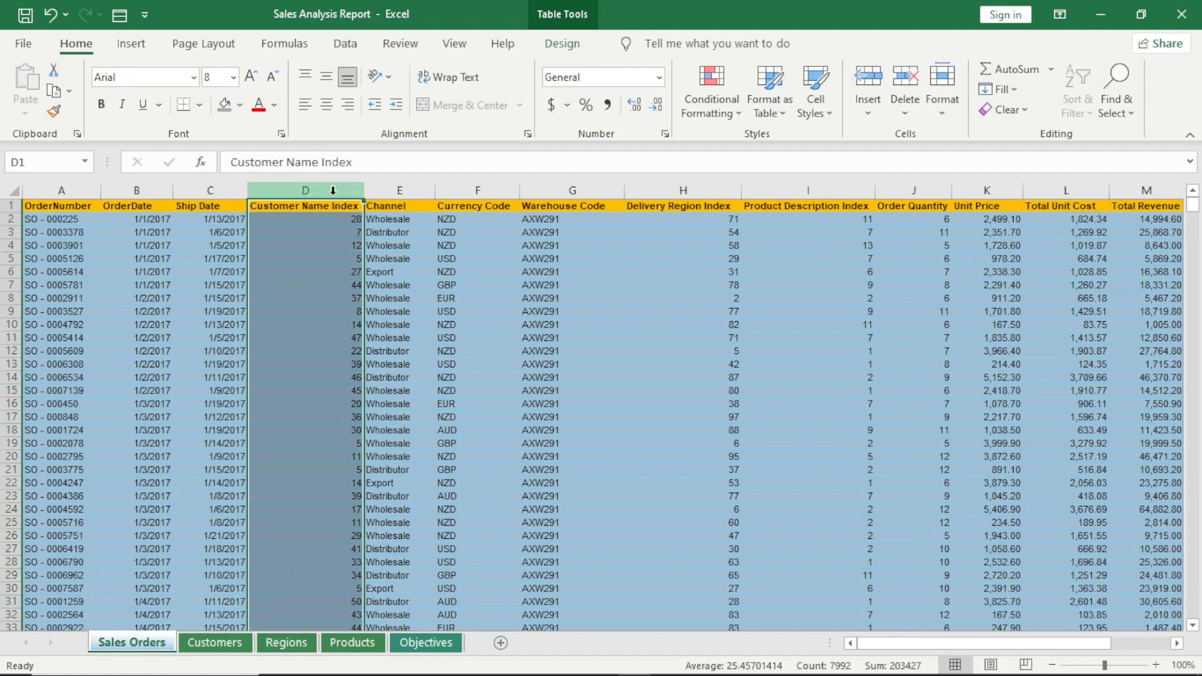
click(213, 643)
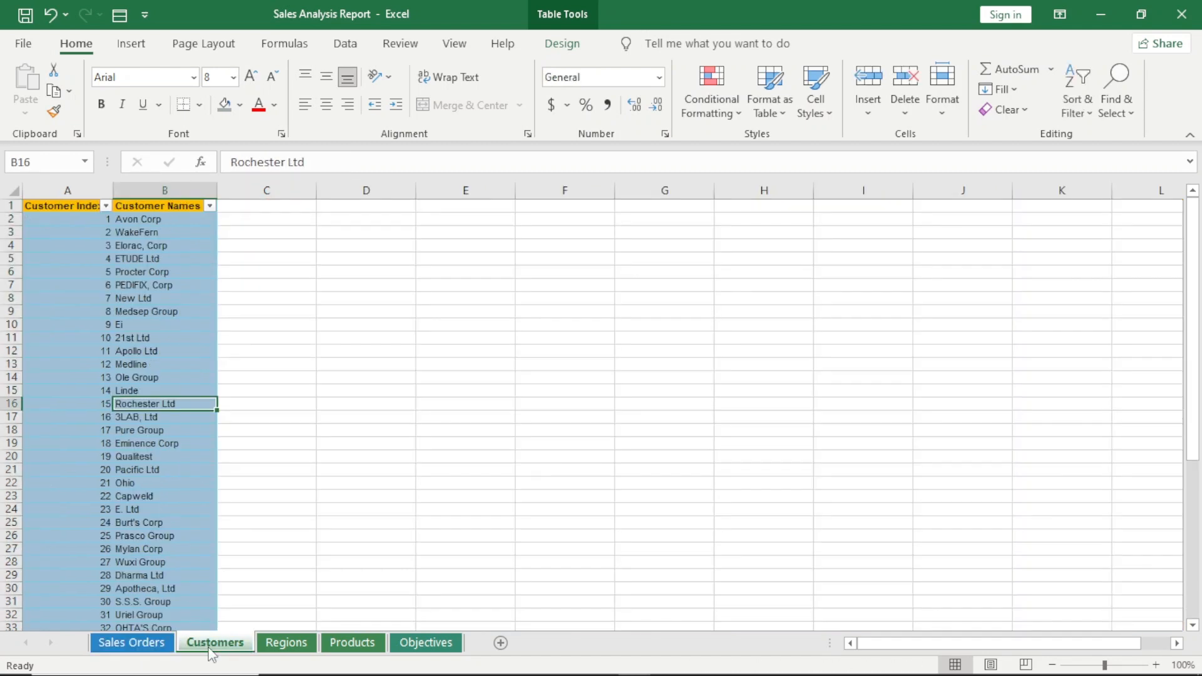
click(68, 189)
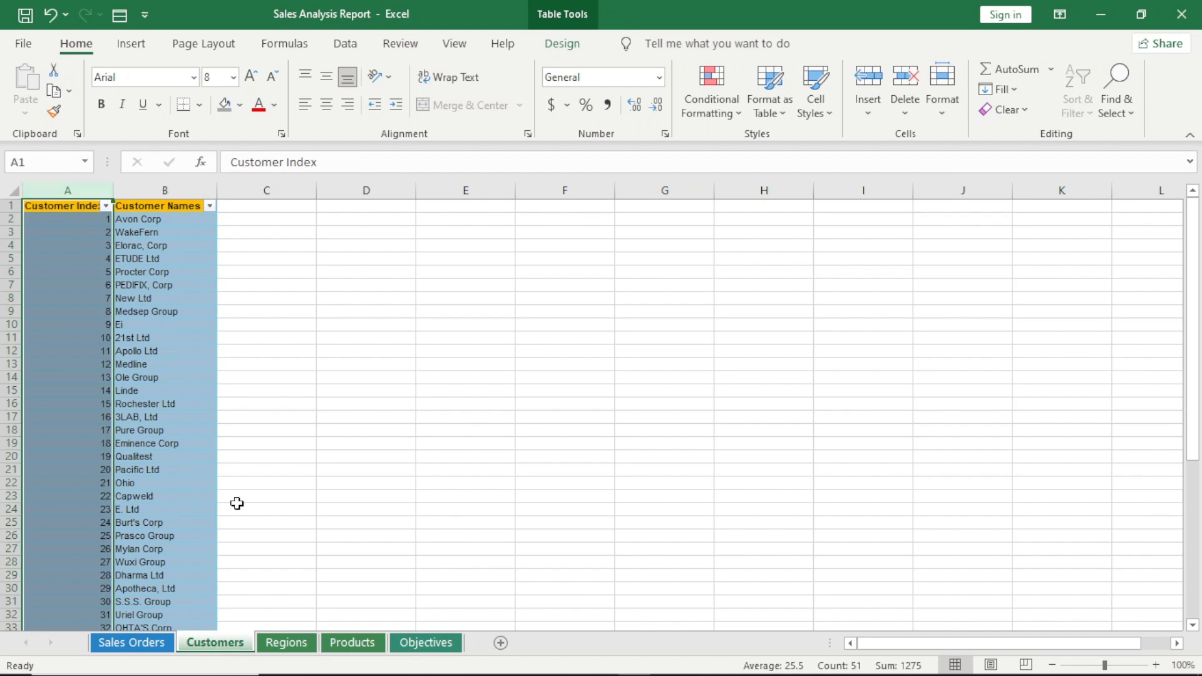
Compare the Index column on the Regions sheet with the Delivery Region Index column in Sales Orders
click(286, 644)
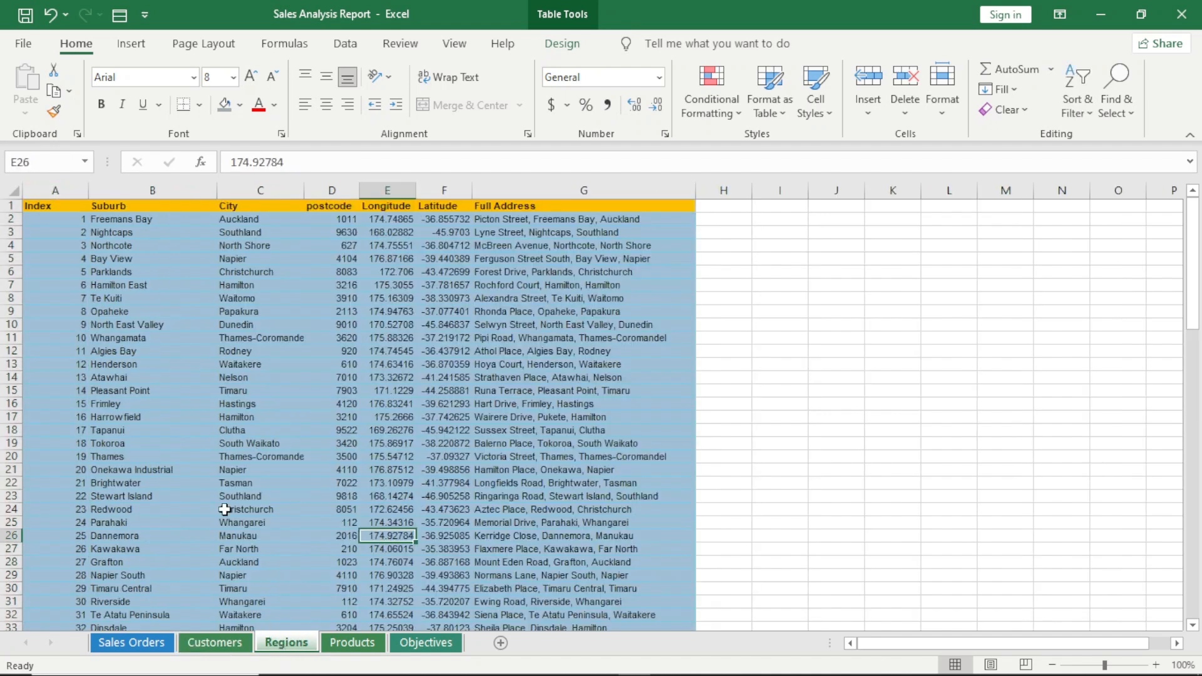
click(61, 193)
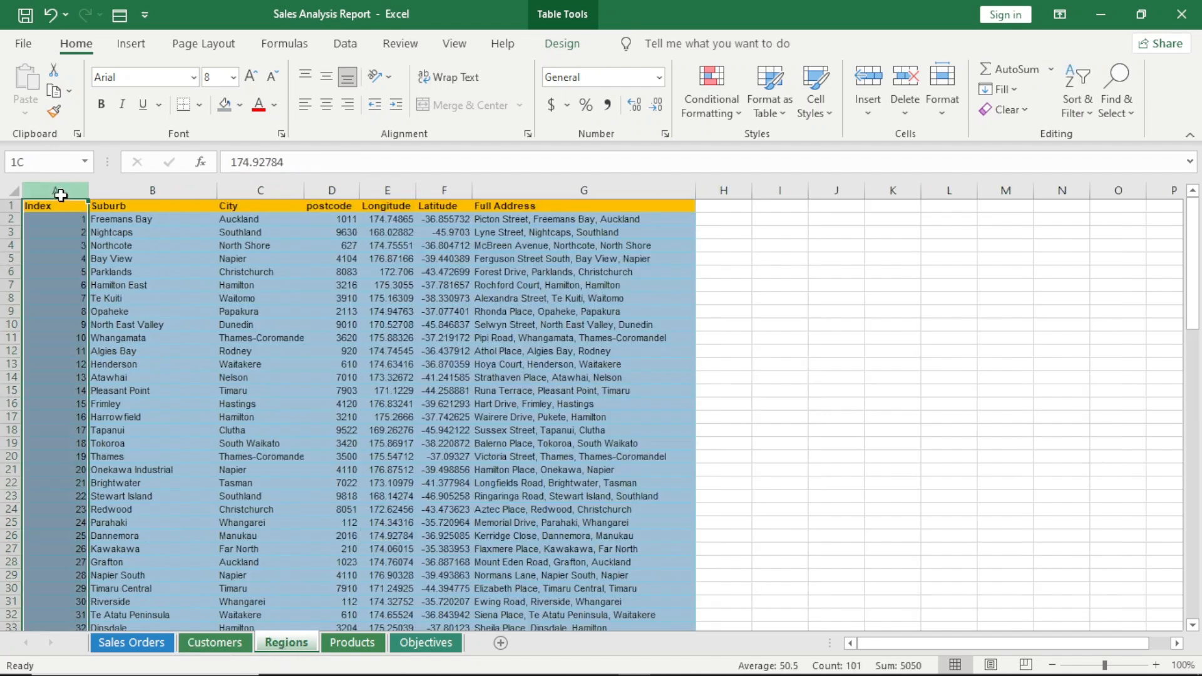
click(128, 643)
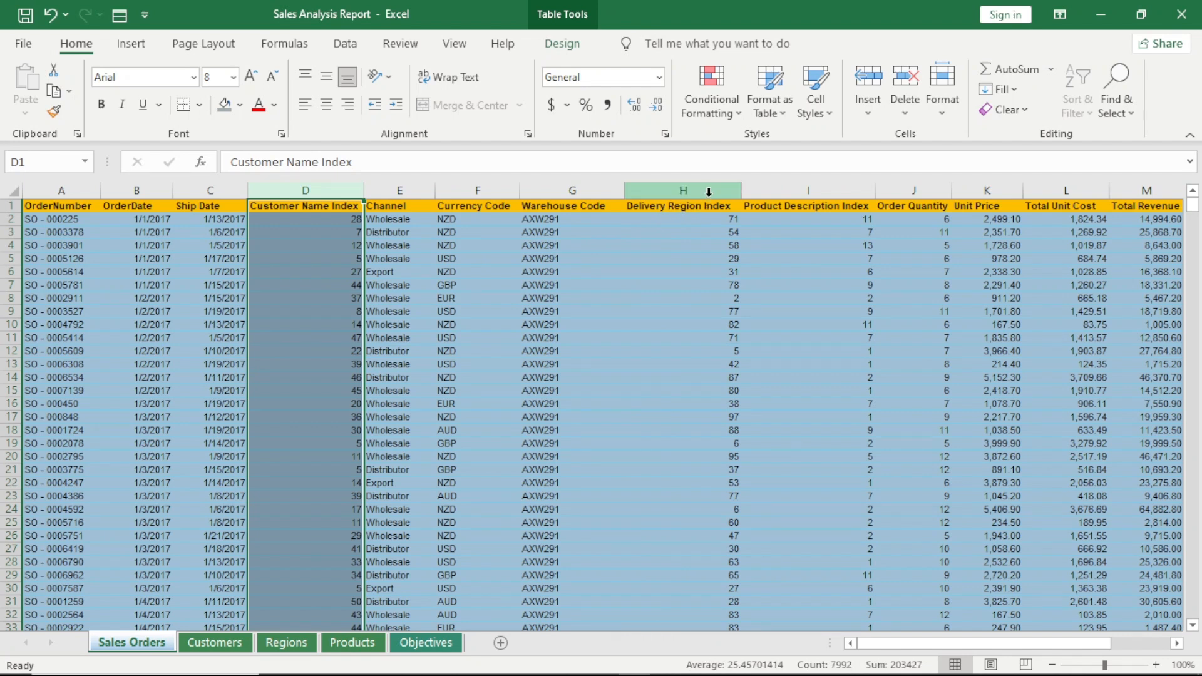
click(677, 184)
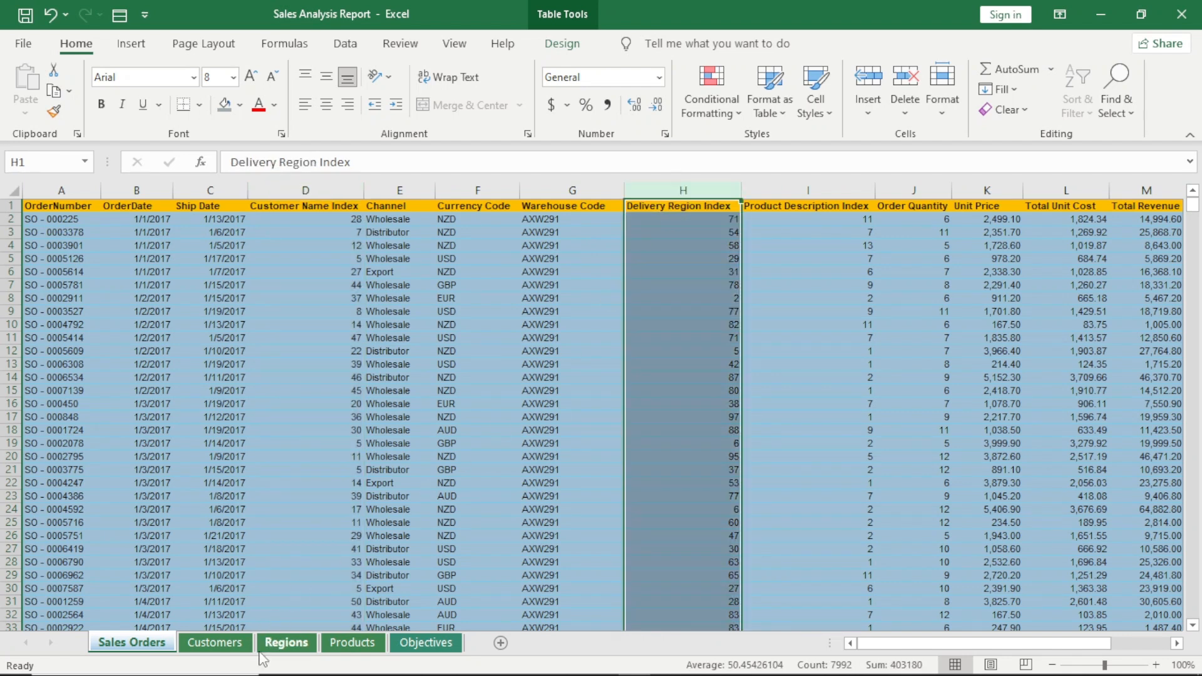
click(276, 648)
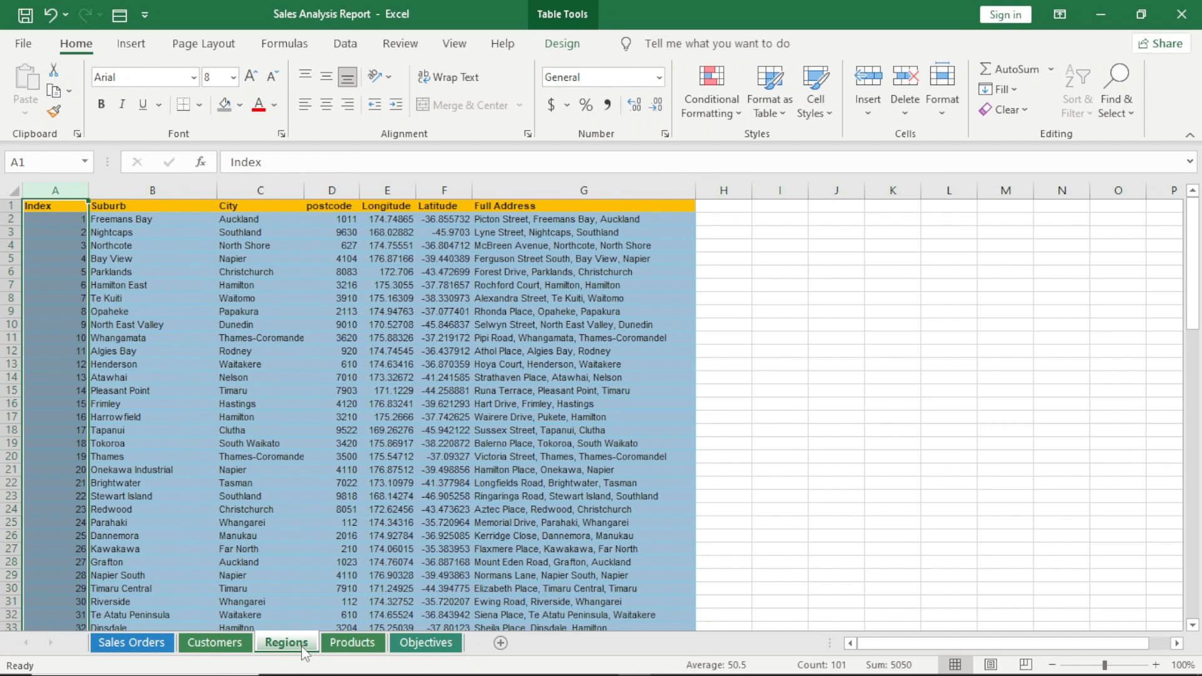
Review the product indexes and names on the Products sheet, and revisit the Objectives sheet
click(356, 647)
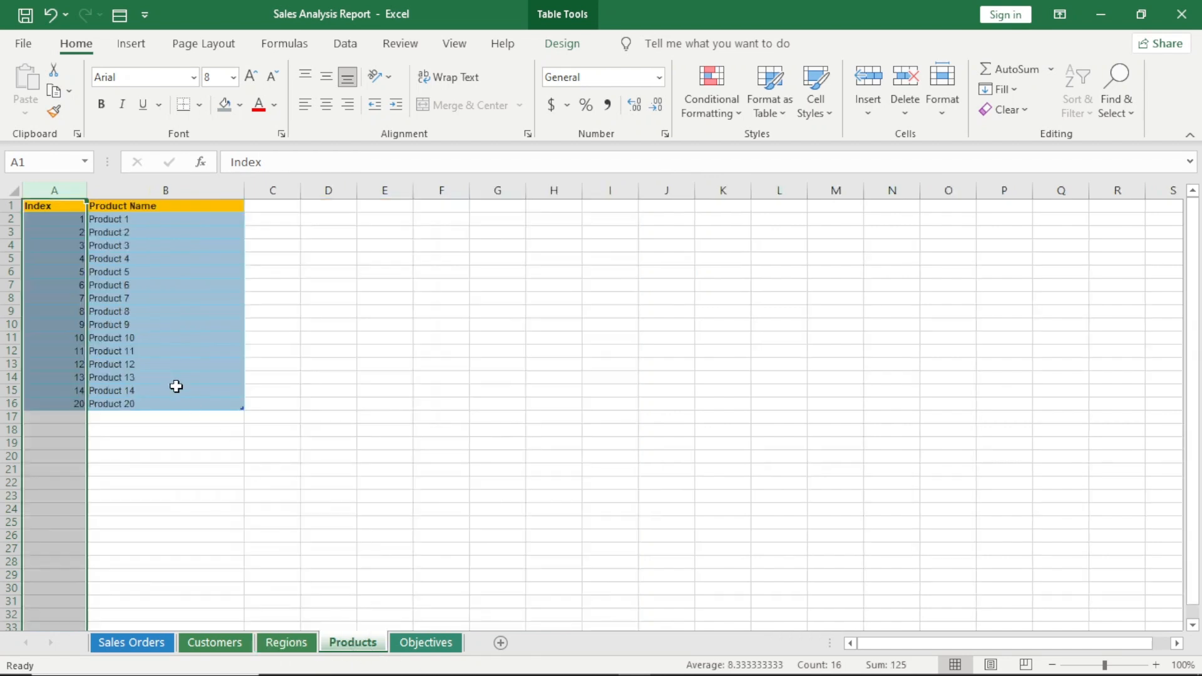
click(142, 408)
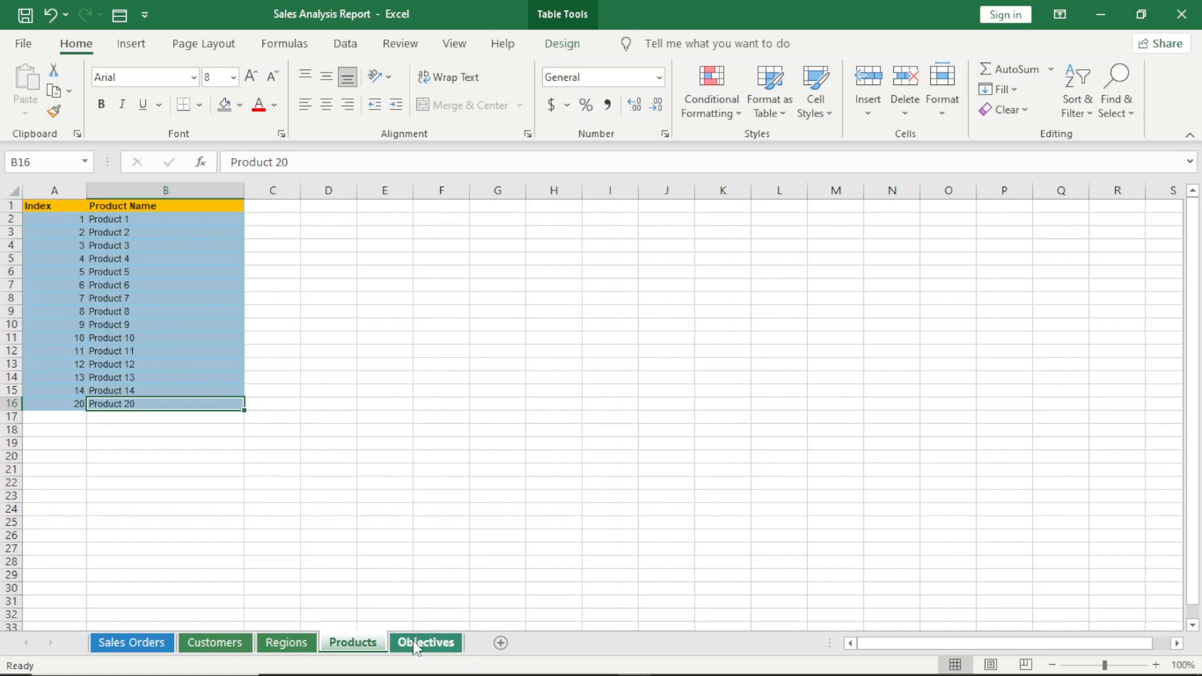
click(419, 641)
Return to the Sales Orders sheet, save the Sales Analysis Report workbook and close it
click(122, 645)
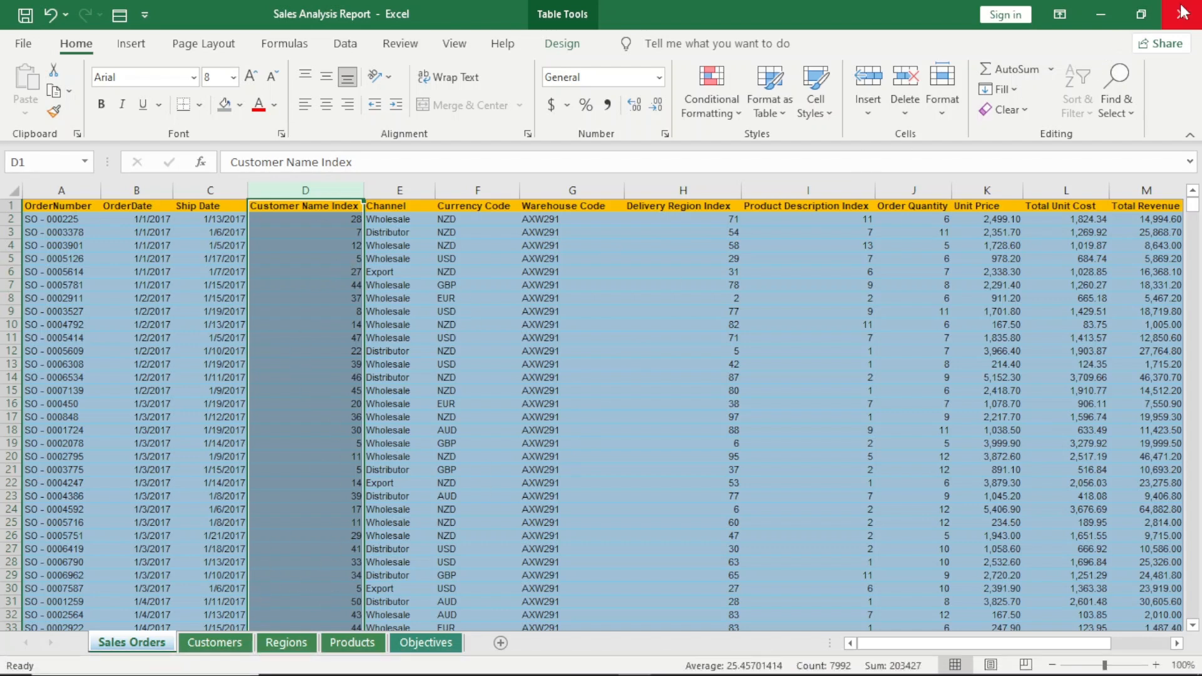
click(25, 15)
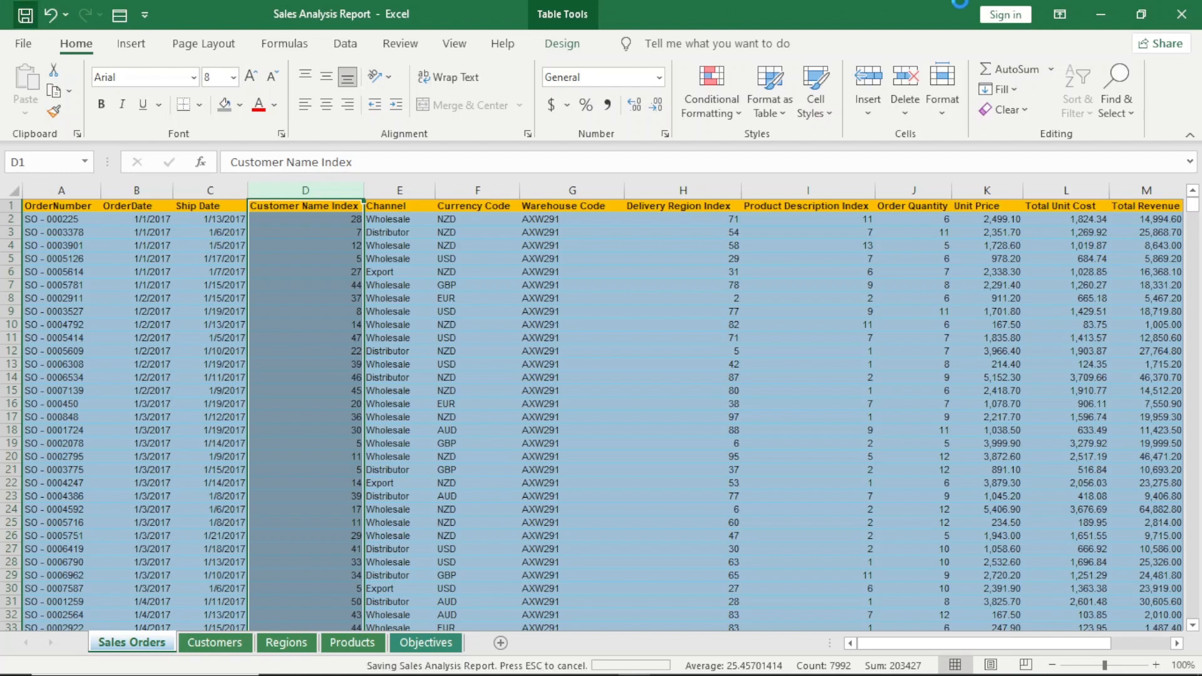
click(1183, 14)
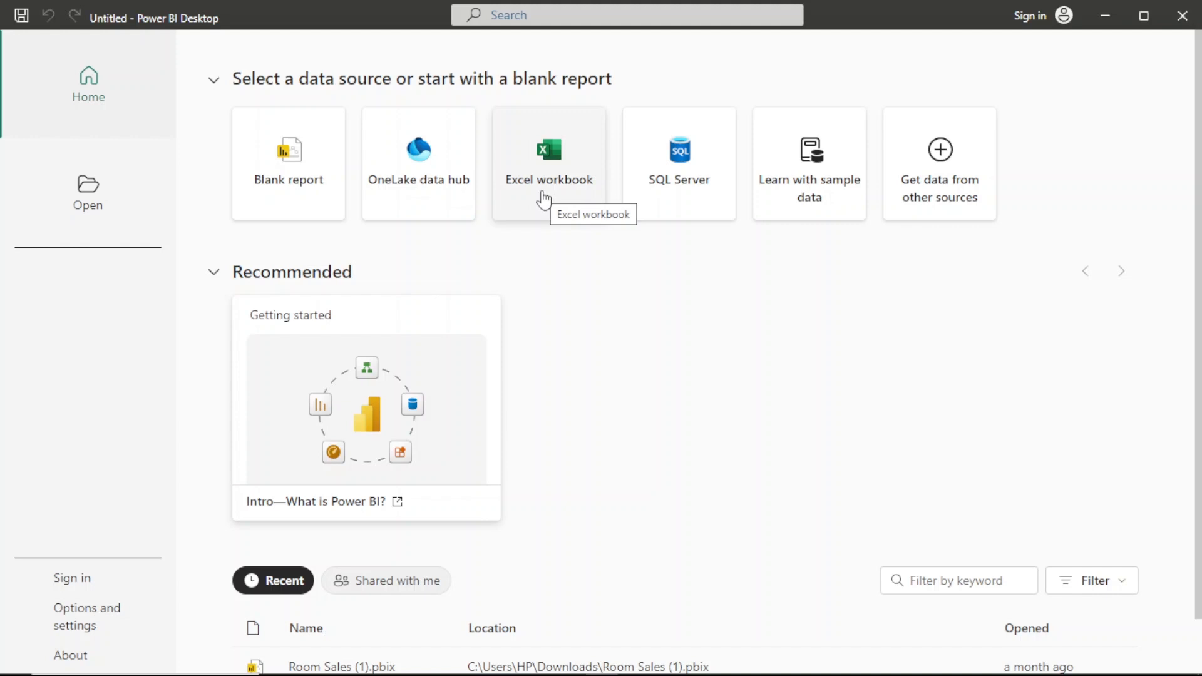
Connect the new Power BI report to the Sales Analysis Report Excel workbook in the Products Sales folder
click(542, 160)
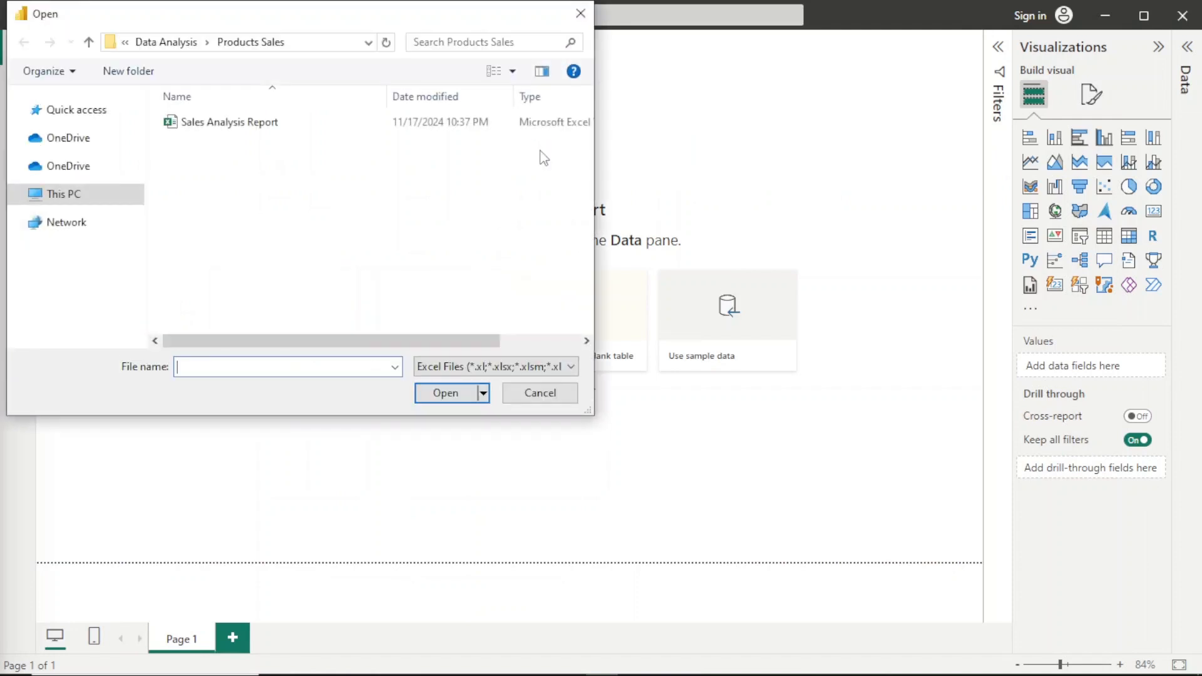
click(336, 124)
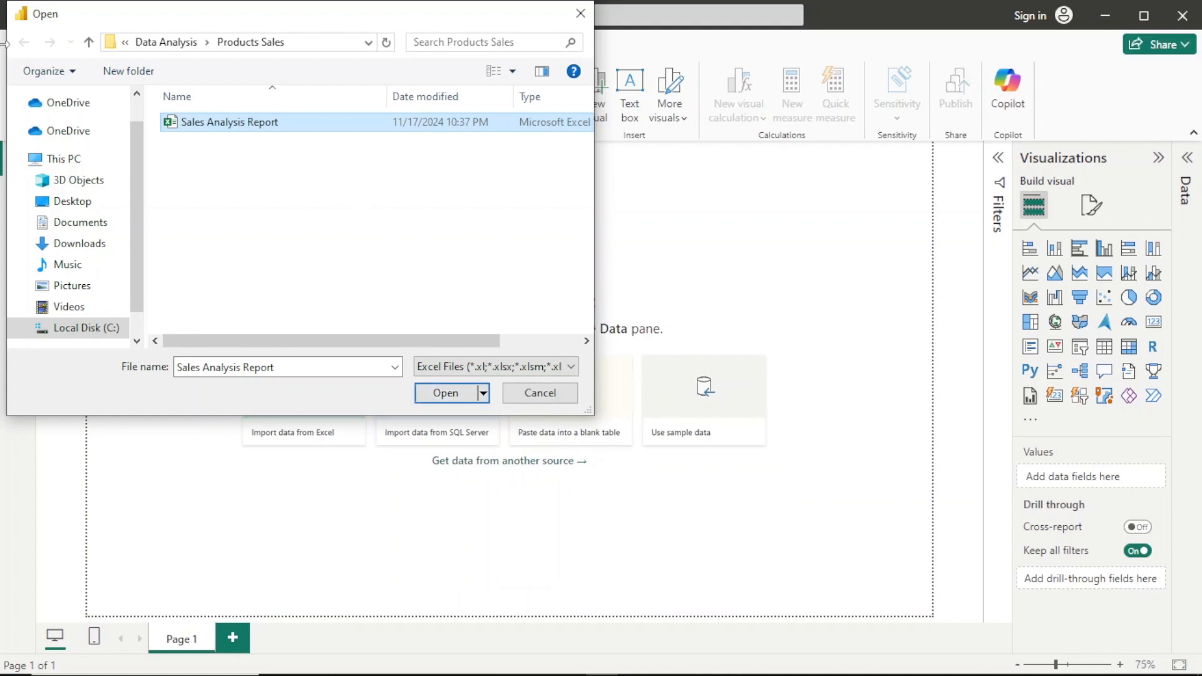
click(446, 393)
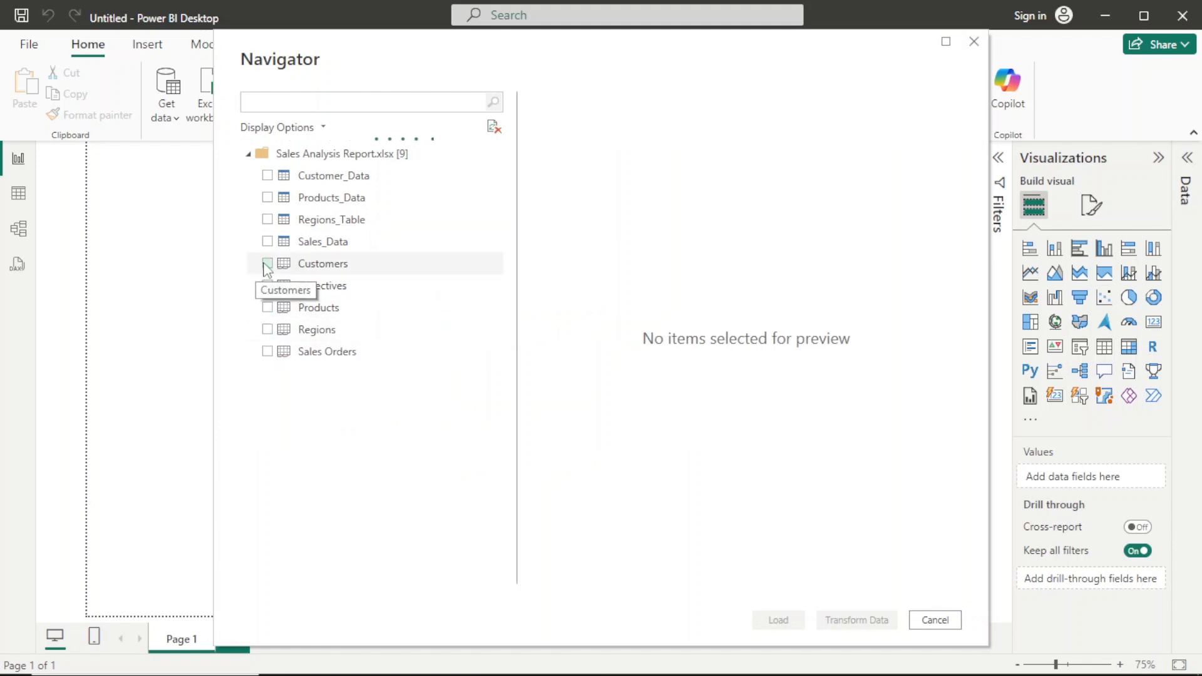
Load the Customers, Products, Regions and Sales Orders sheets from the workbook into the report
click(267, 263)
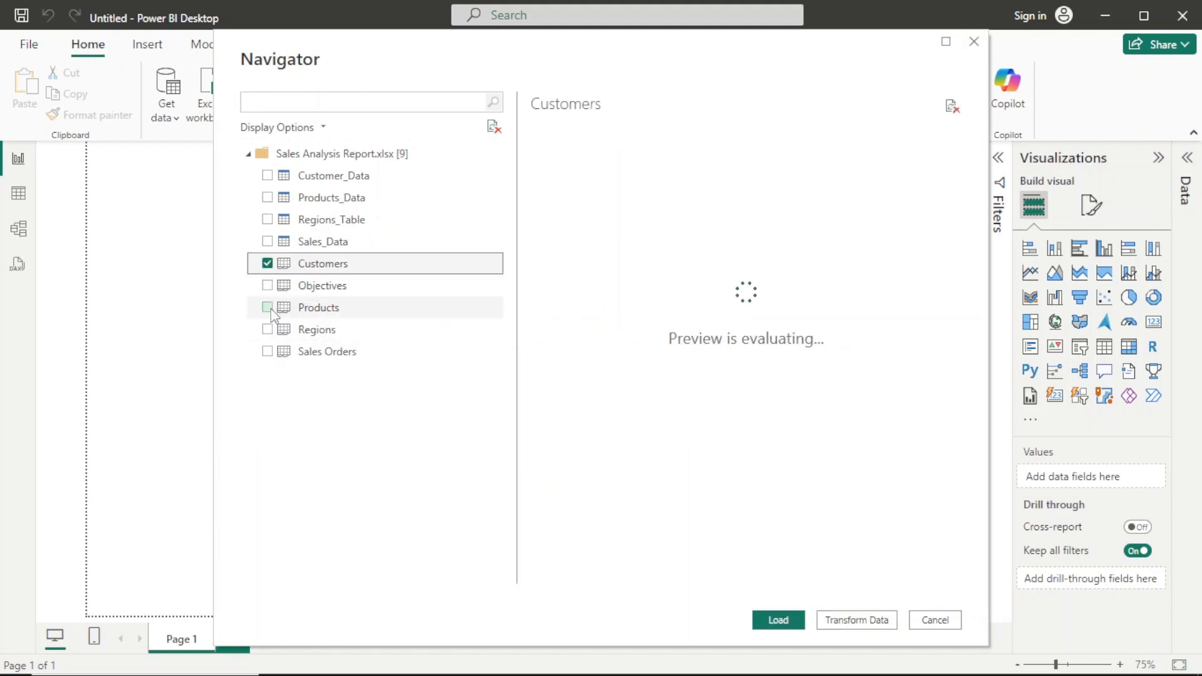
click(267, 307)
click(268, 329)
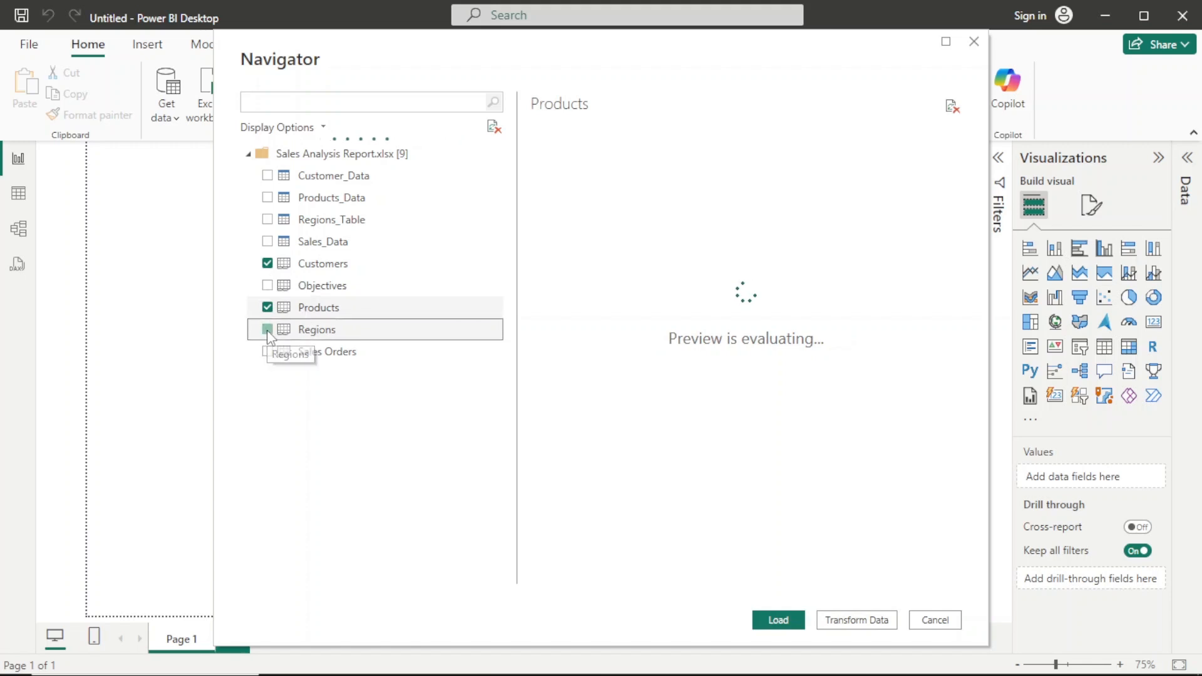
click(268, 351)
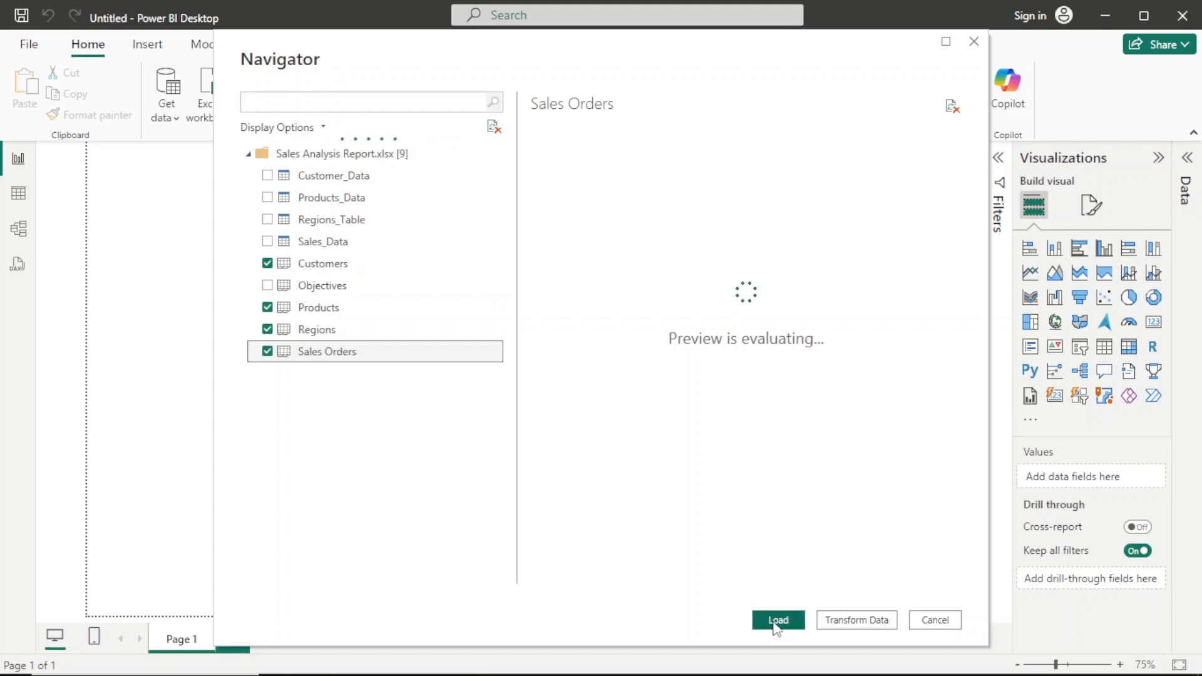
click(777, 621)
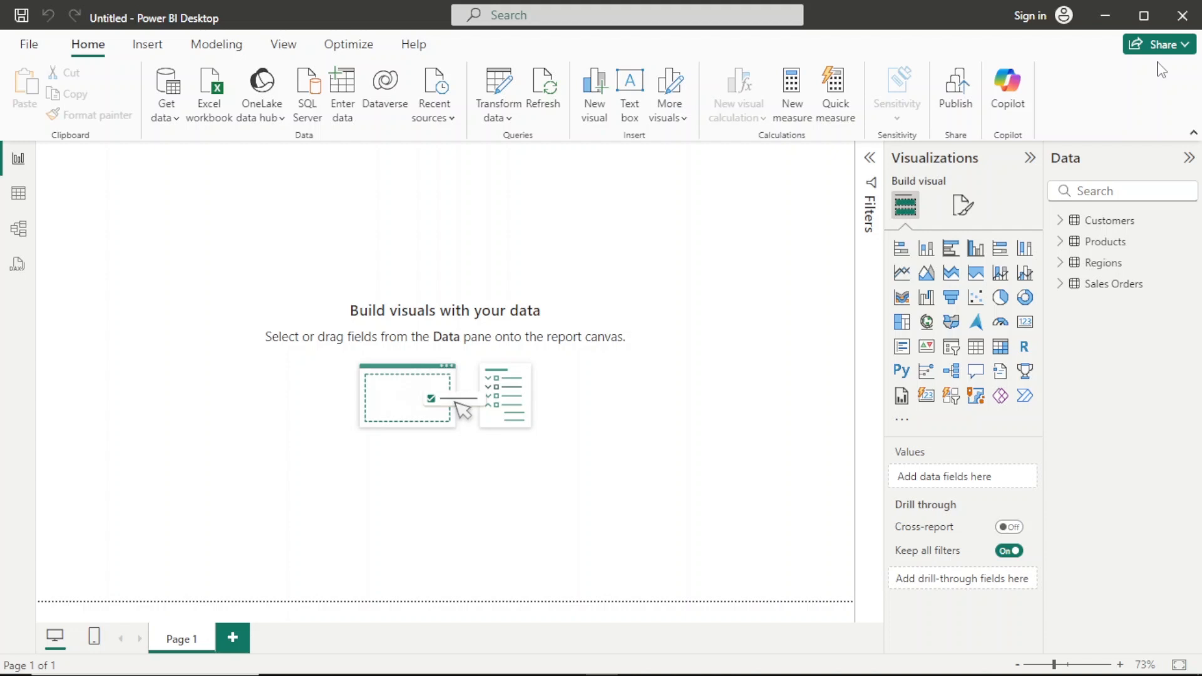
Review the fields of the loaded Customers, Products, Regions and Sales Orders tables, and collapse their field lists
click(1073, 225)
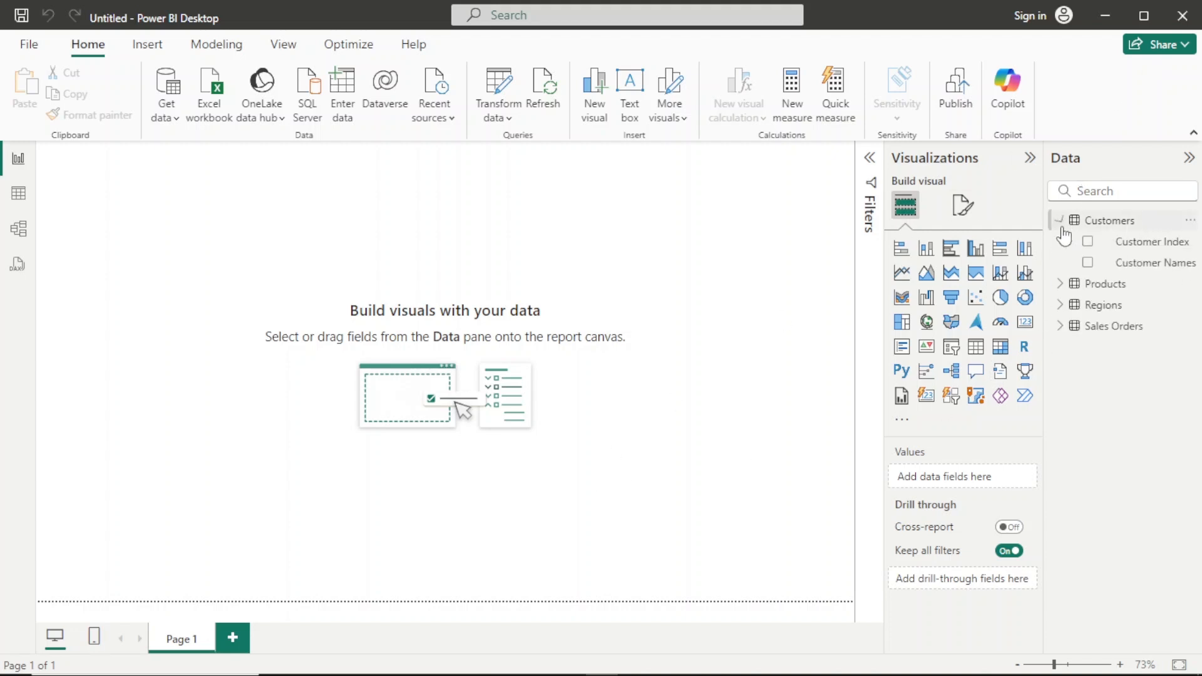
click(1060, 285)
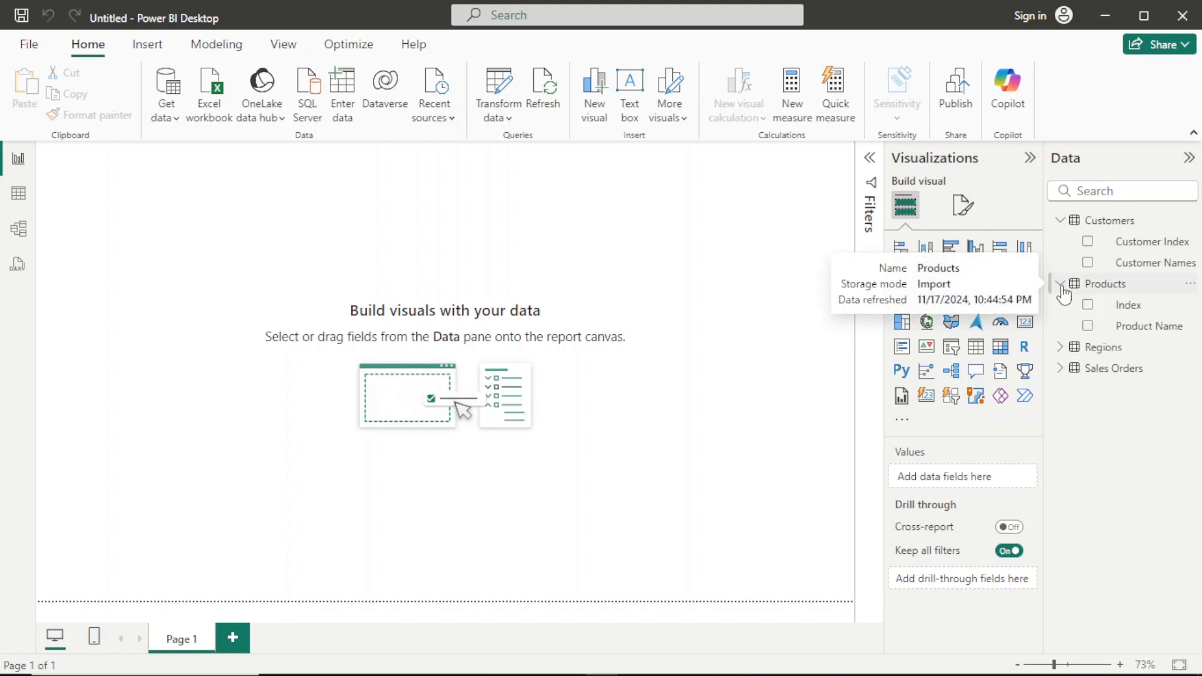
click(1059, 347)
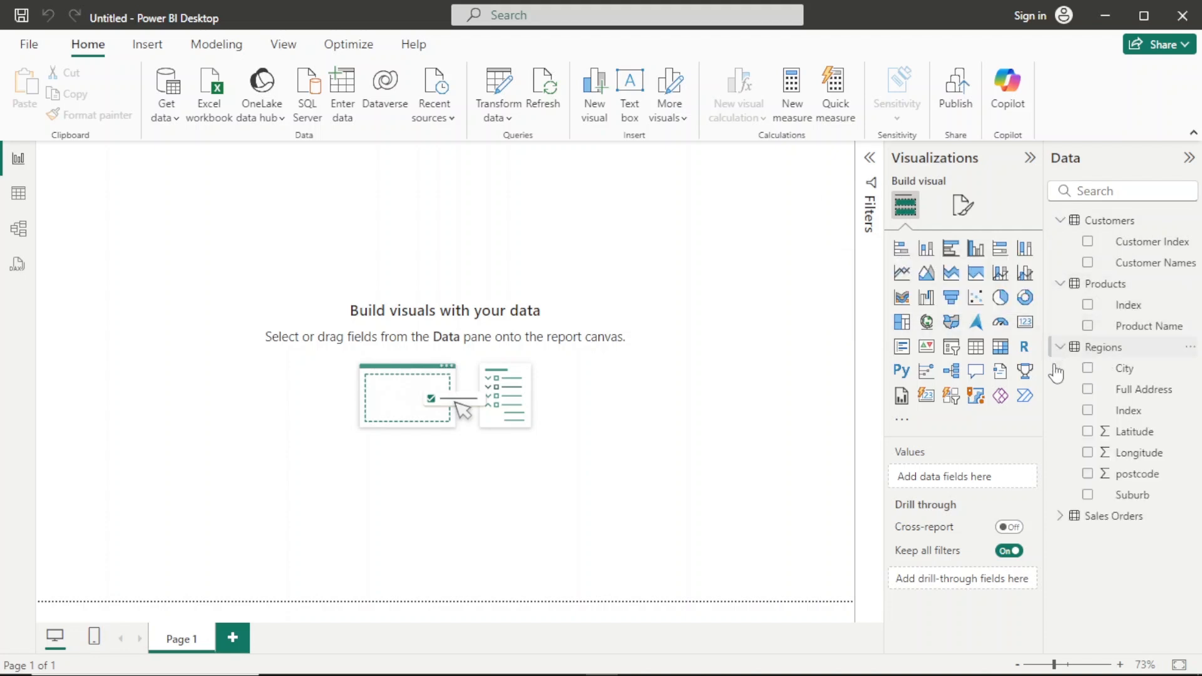
click(1062, 517)
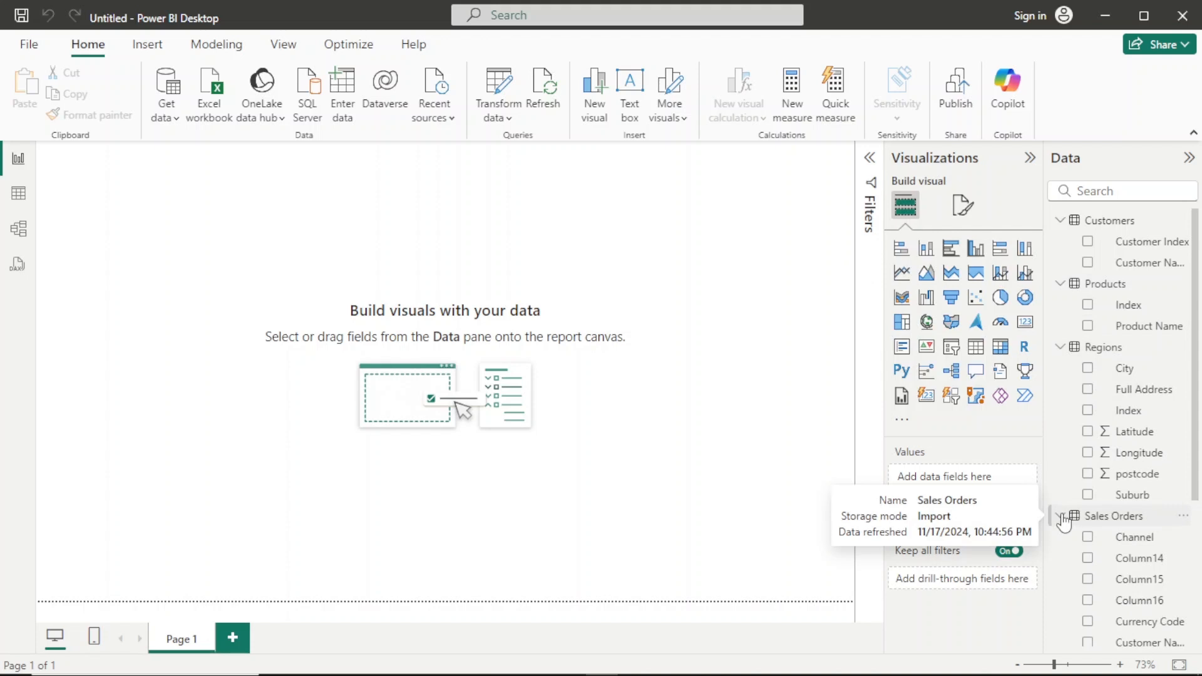
click(1062, 518)
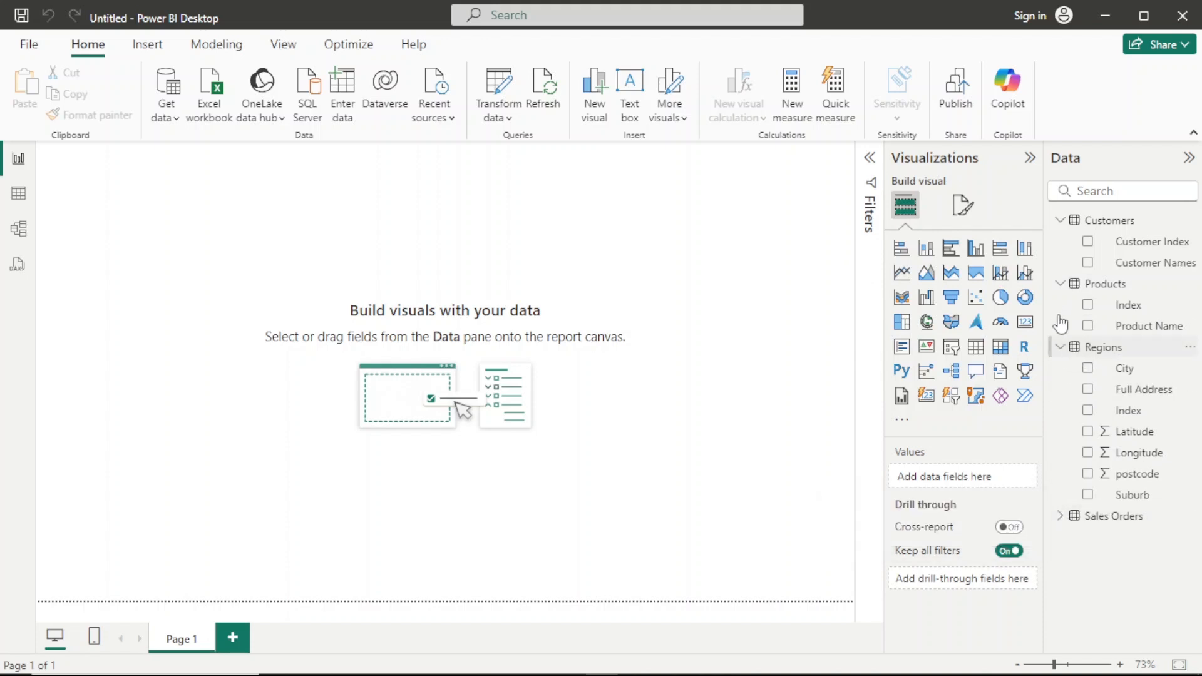
click(1072, 349)
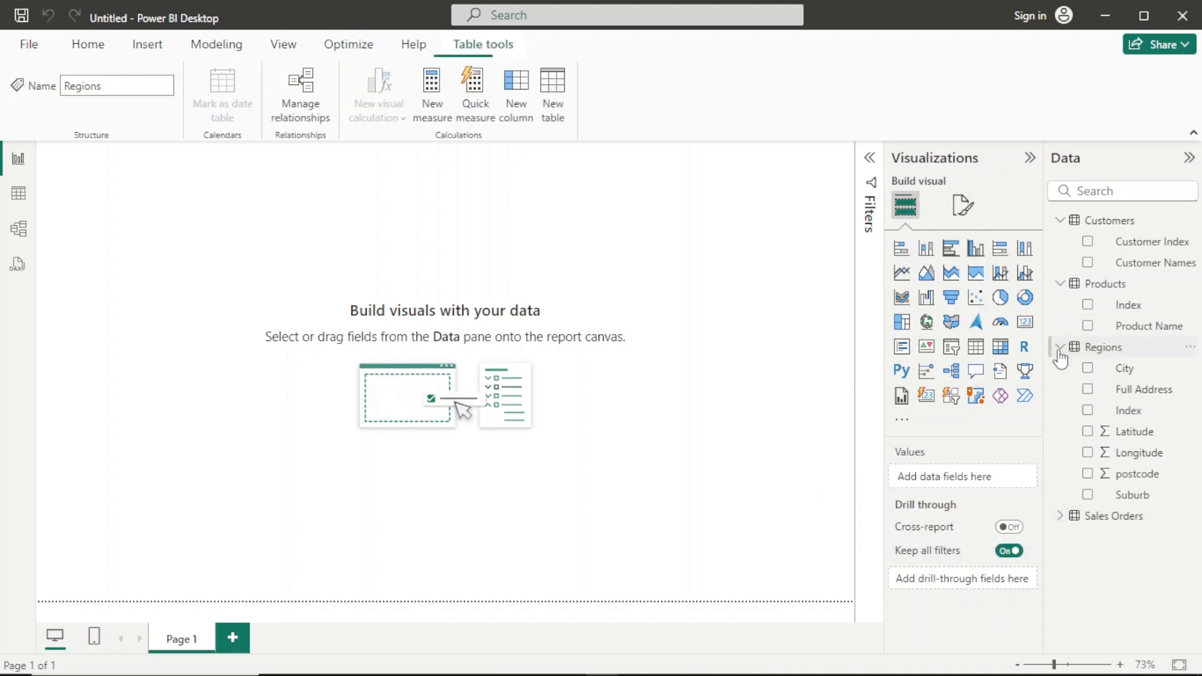
click(1060, 222)
click(1060, 243)
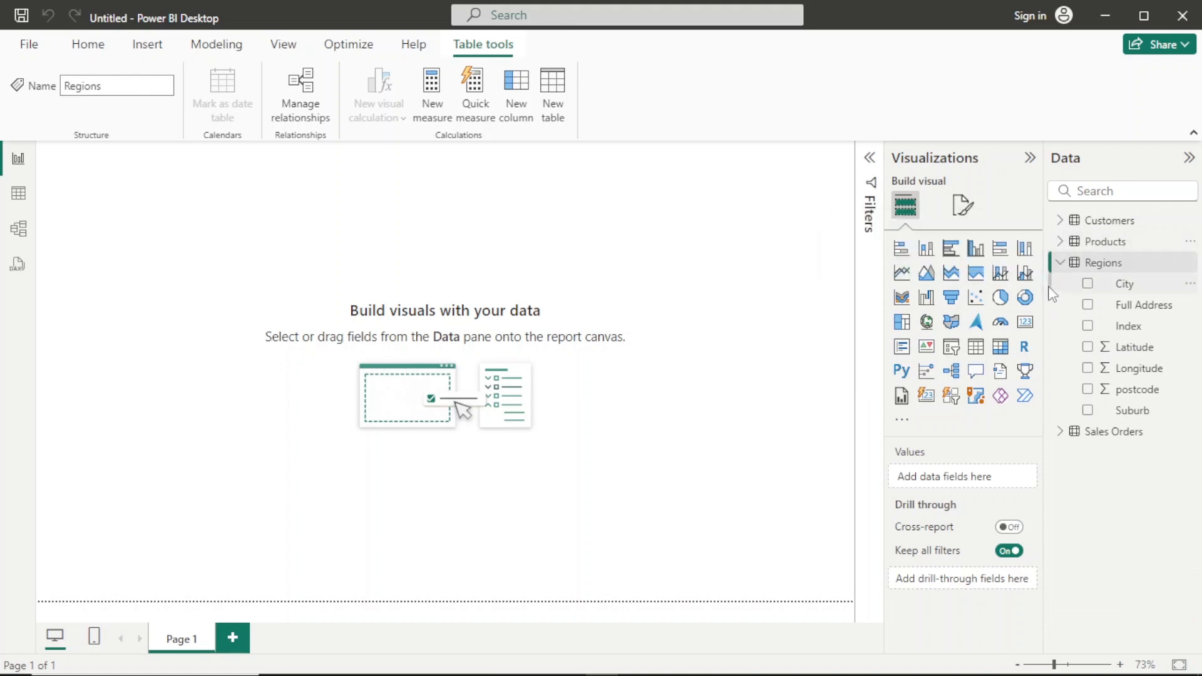
click(1061, 263)
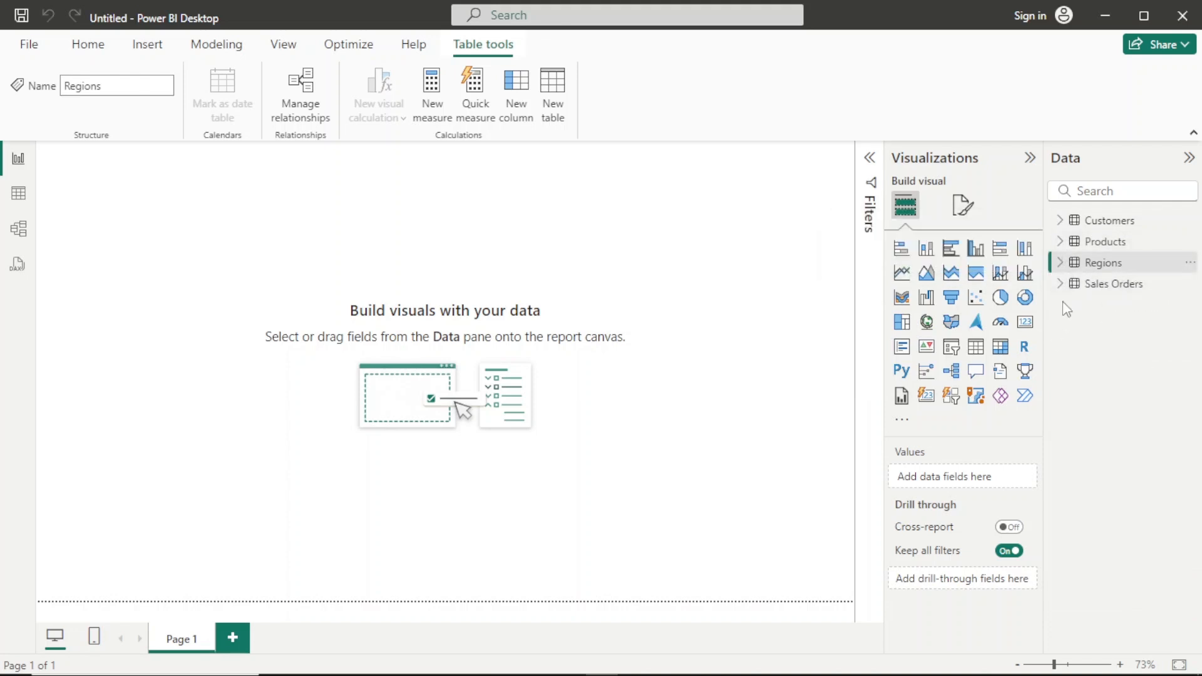
Show the data model diagram and collapse the Properties and Data panes to enlarge the canvas
click(12, 232)
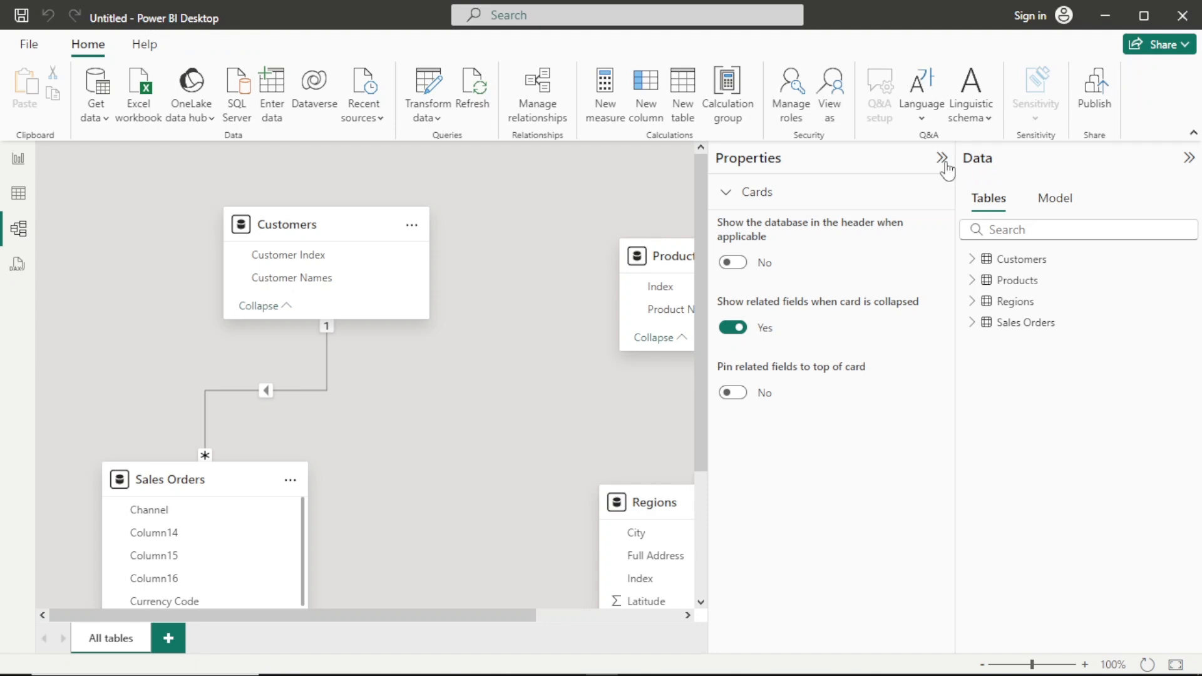
click(943, 159)
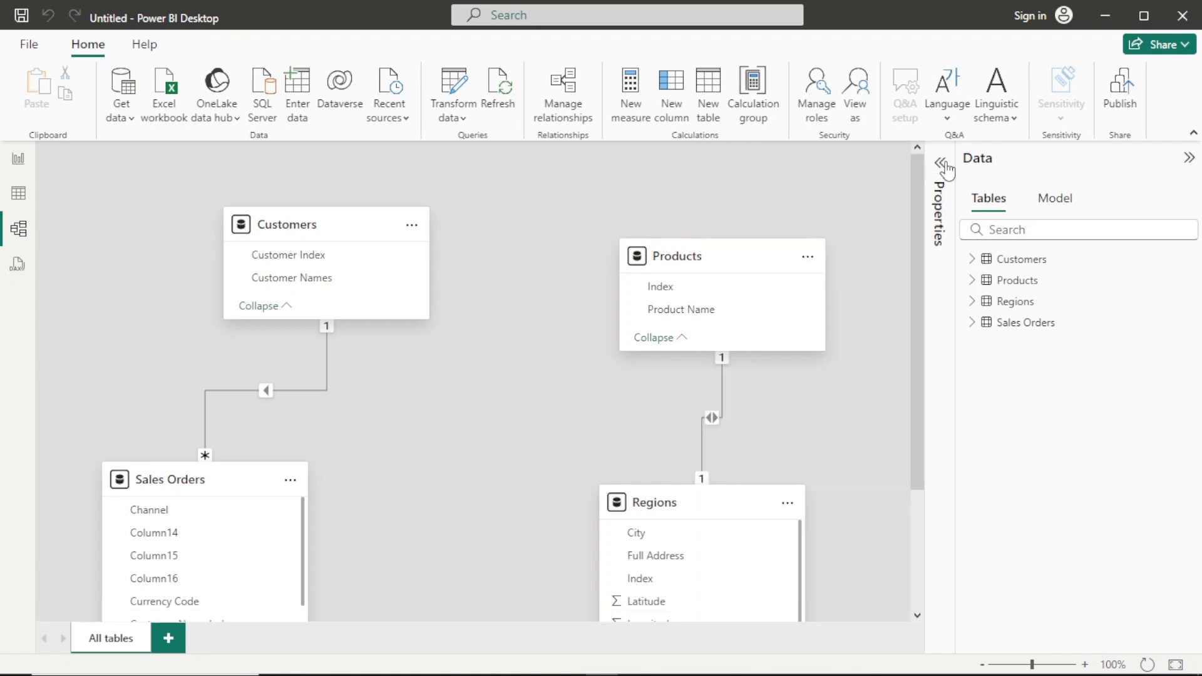
click(1181, 166)
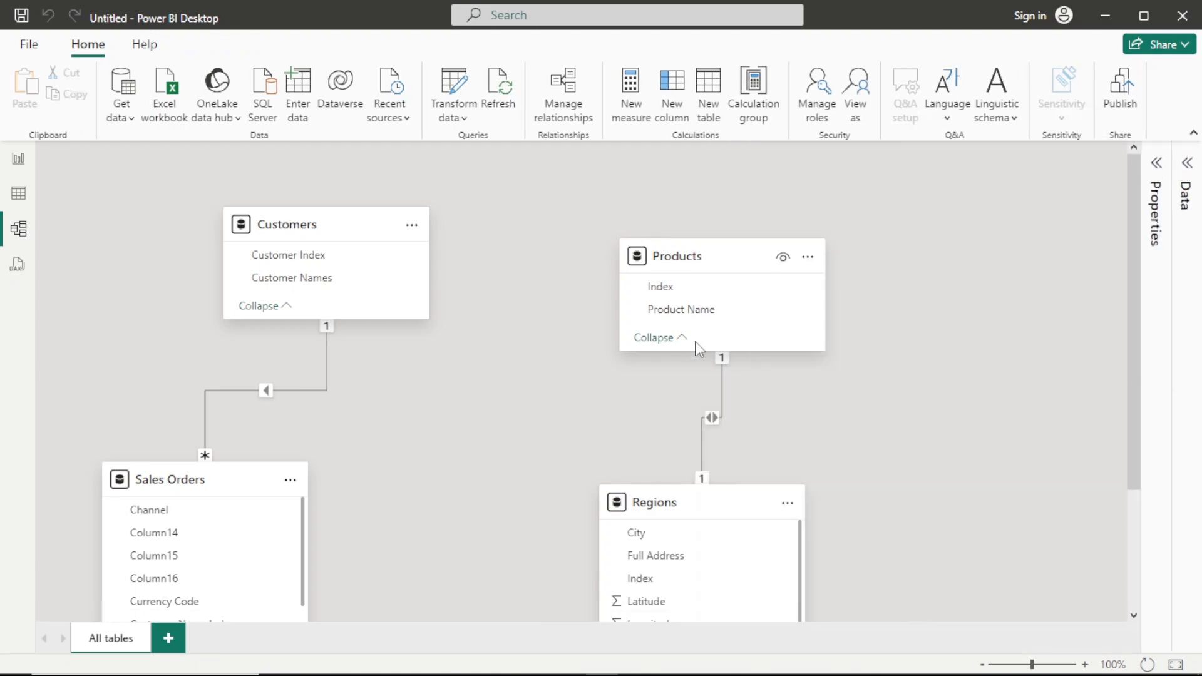
Rearrange the model diagram so Sales Orders sits between Customers and Products, with Regions below Products
scroll(699, 348, down, 3)
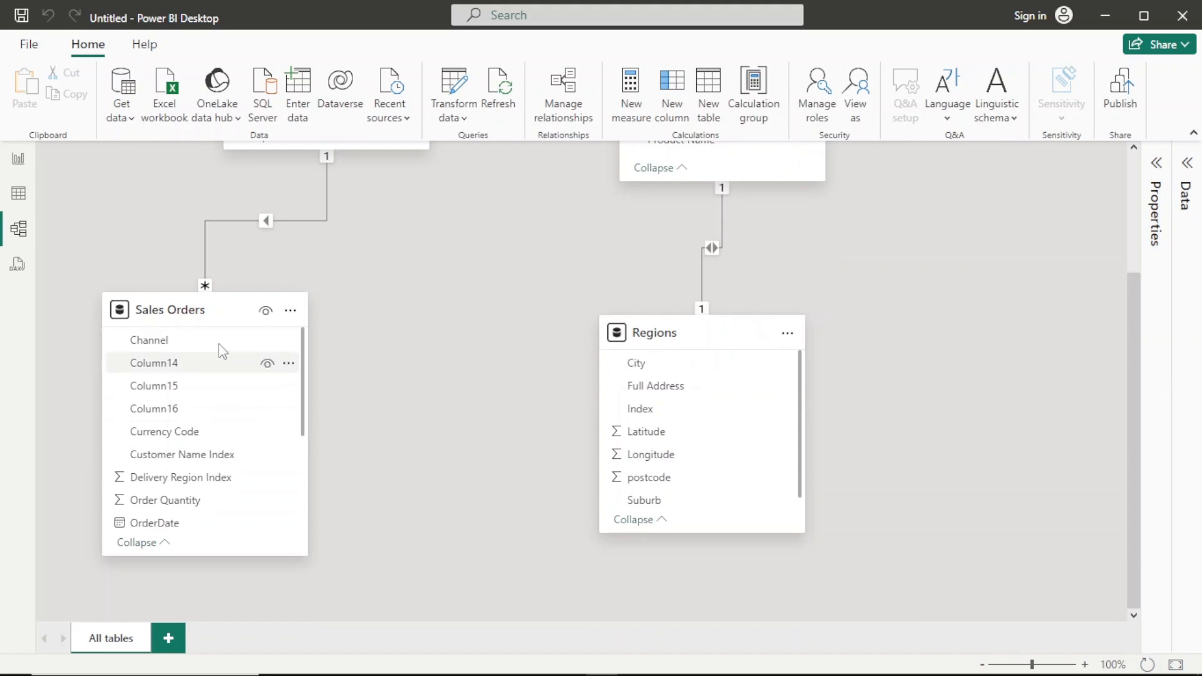
drag(227, 313, 503, 227)
scroll(927, 297, up, 2)
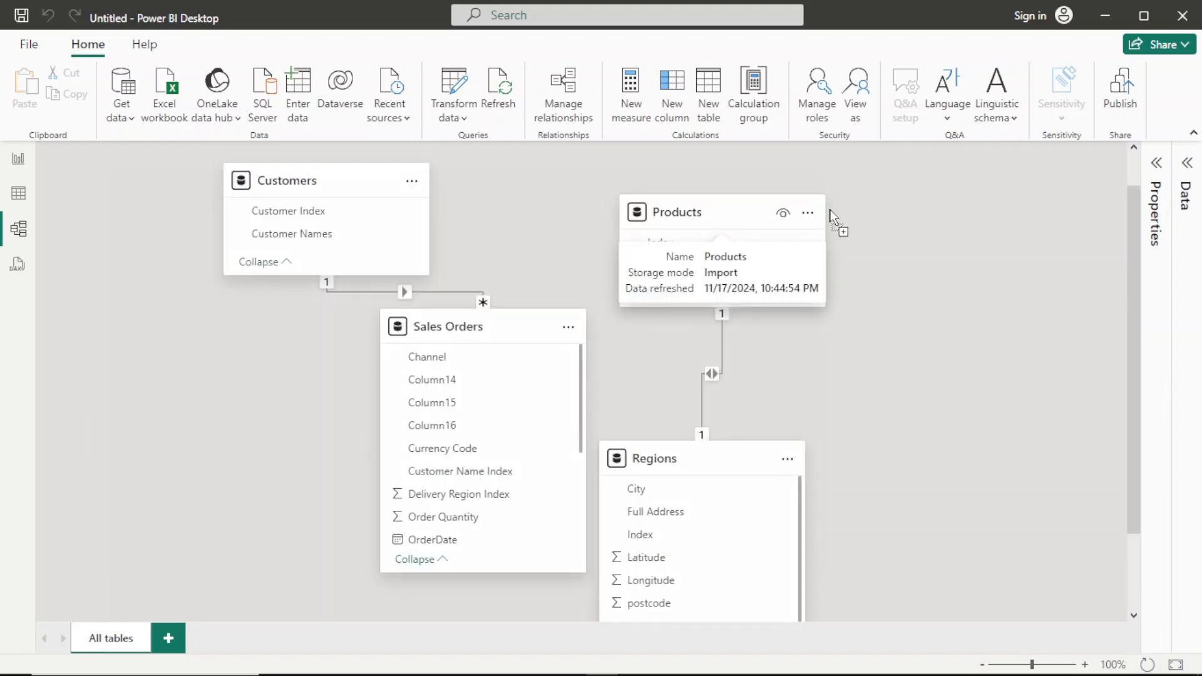
drag(647, 220, 781, 217)
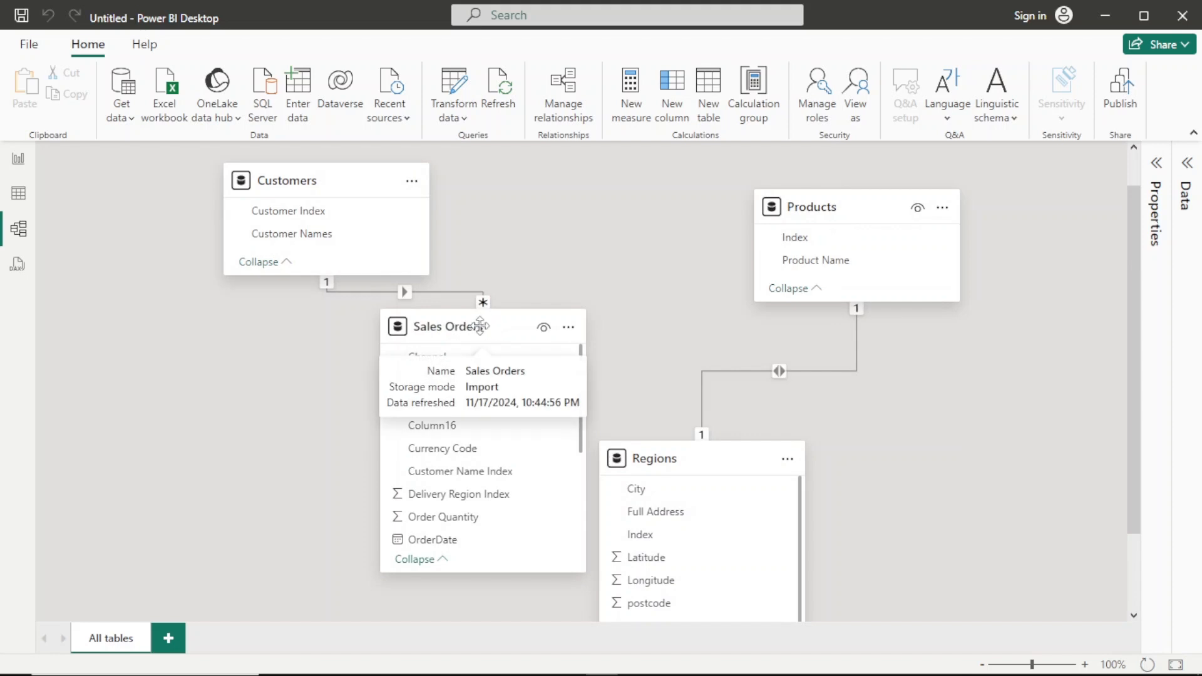
drag(500, 318, 572, 204)
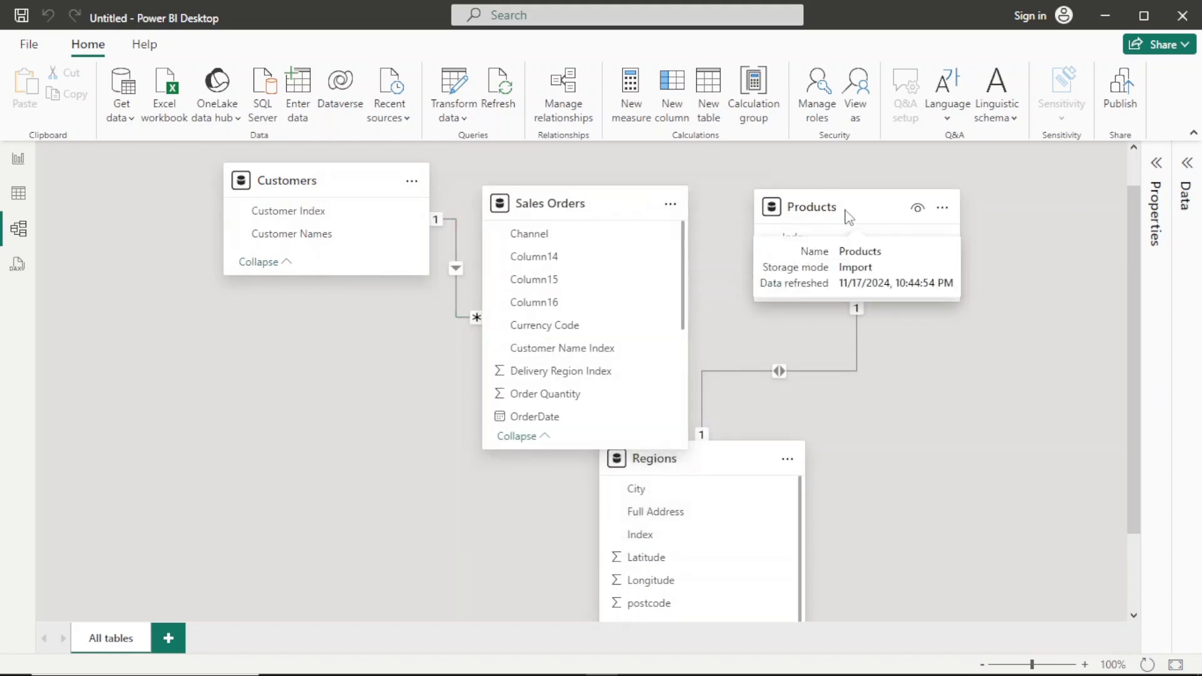
drag(845, 217, 906, 211)
drag(706, 460, 792, 465)
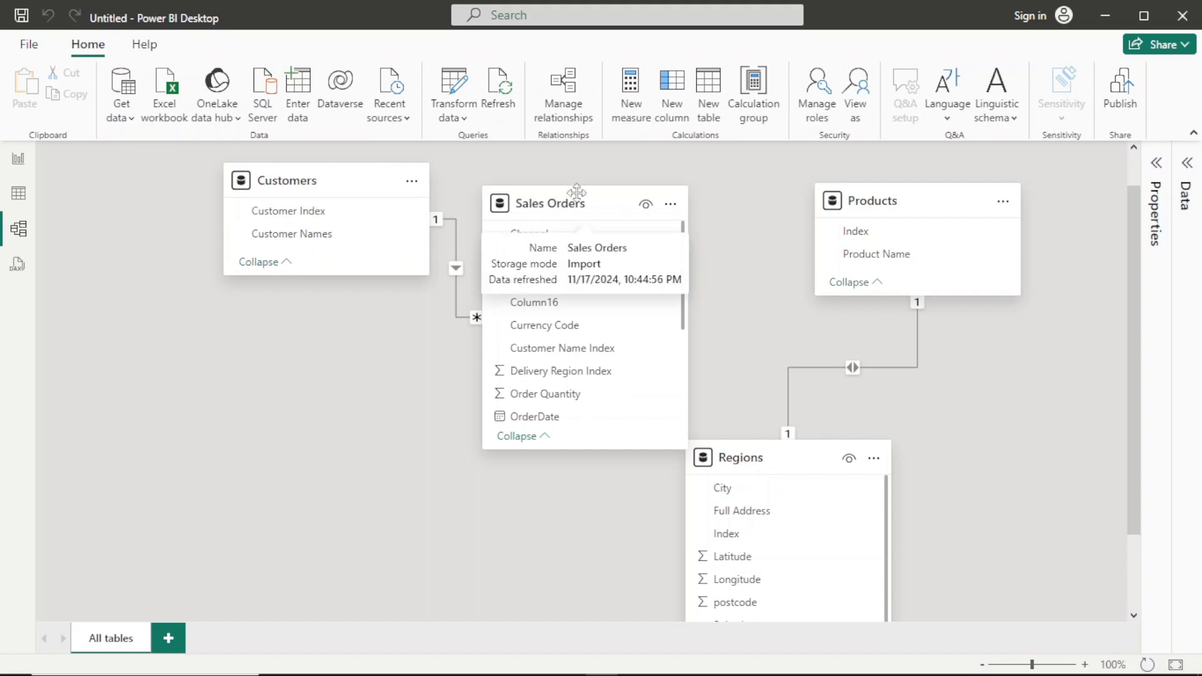
drag(564, 199, 603, 176)
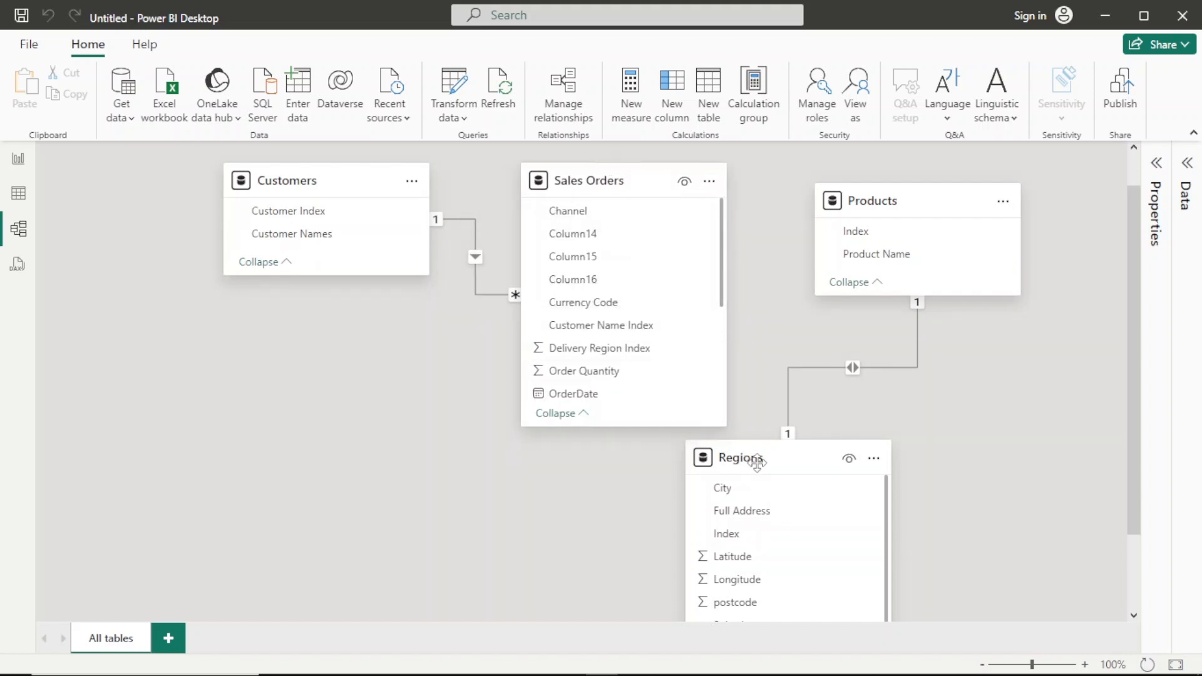
drag(765, 466, 883, 465)
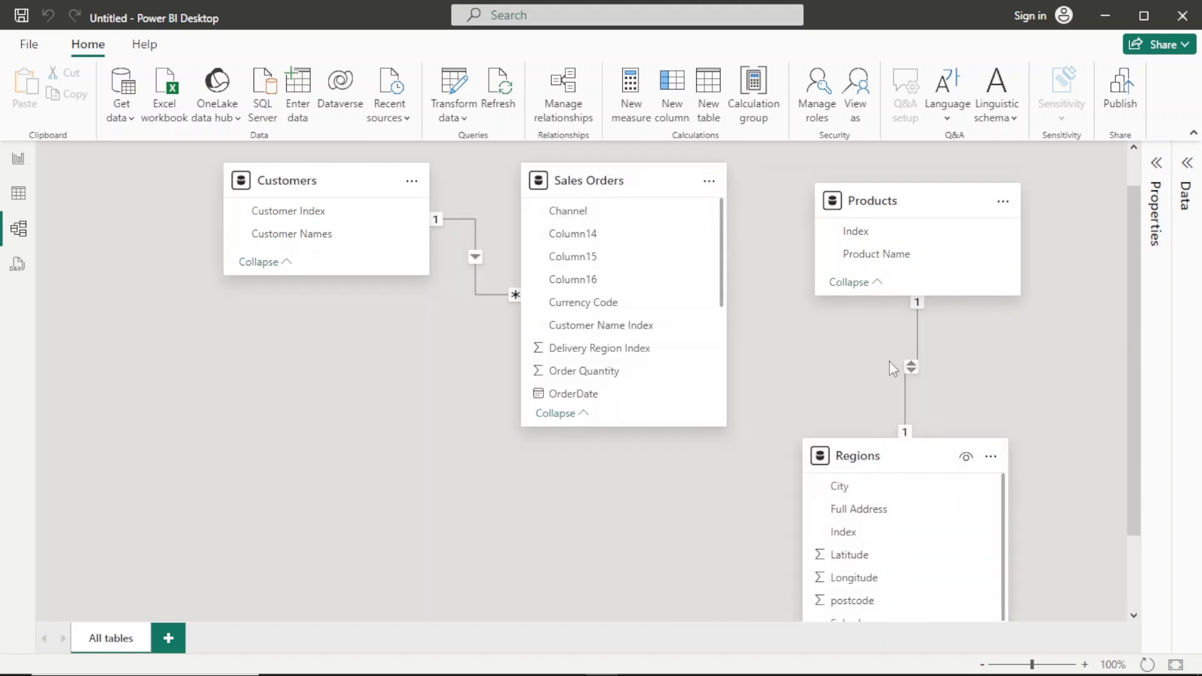
Delete the one-to-one relationship between the Products and Regions tables
right_click(917, 301)
click(924, 316)
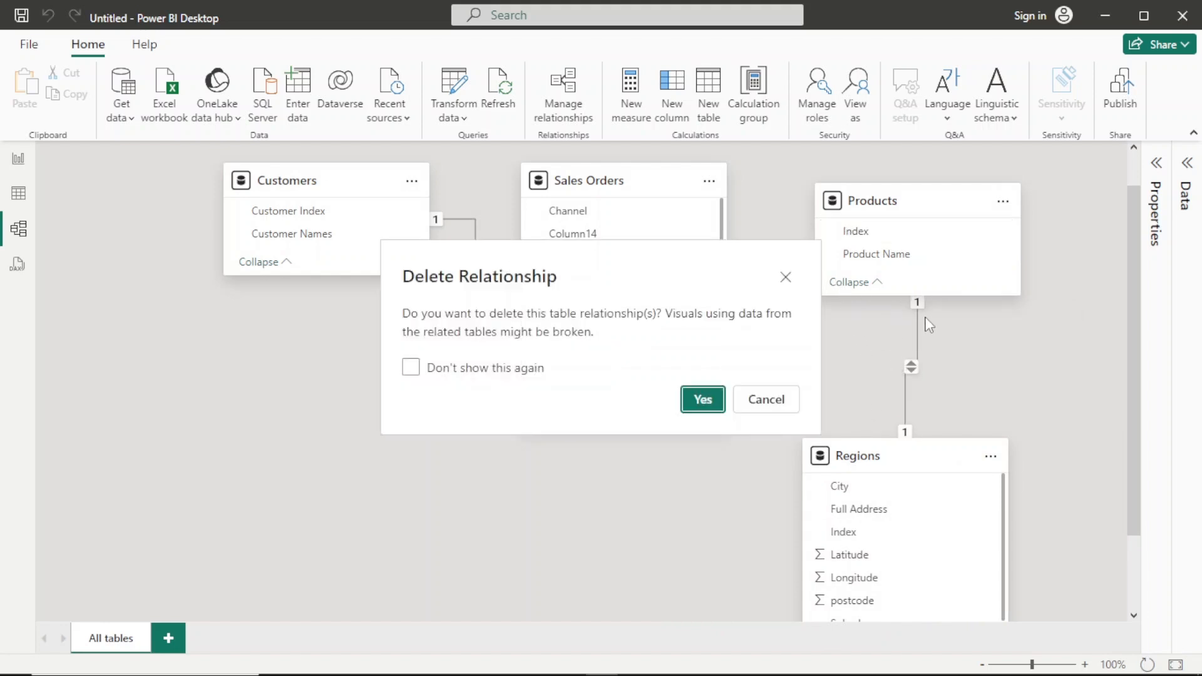
click(704, 401)
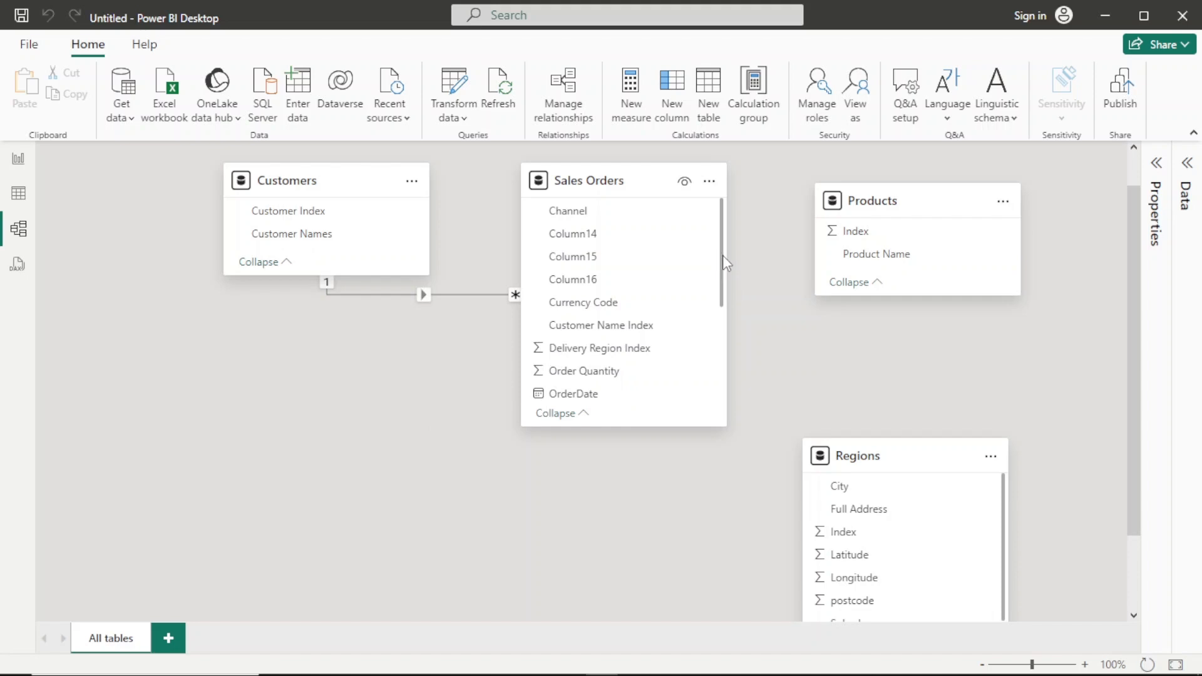
Enlarge the Sales Orders card to show all fields, and relate Products Index to its Product Description Index as one to many
scroll(716, 313, down, 2)
scroll(714, 350, down, 1)
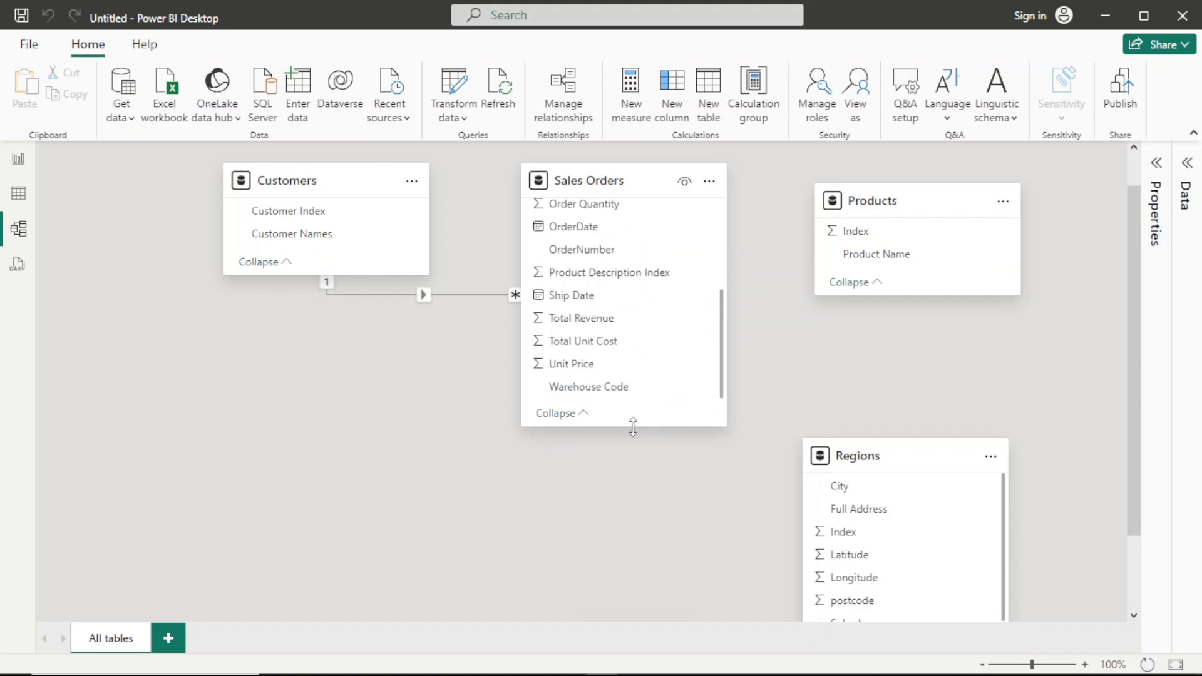
drag(633, 427, 598, 606)
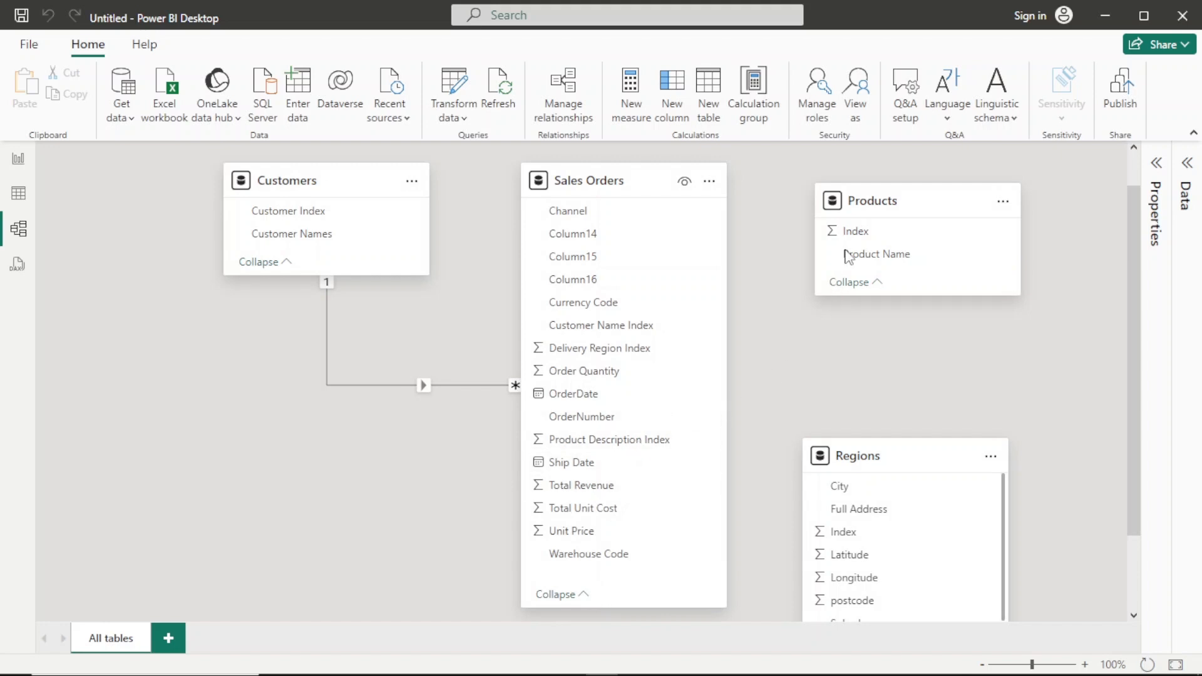
drag(858, 232, 675, 455)
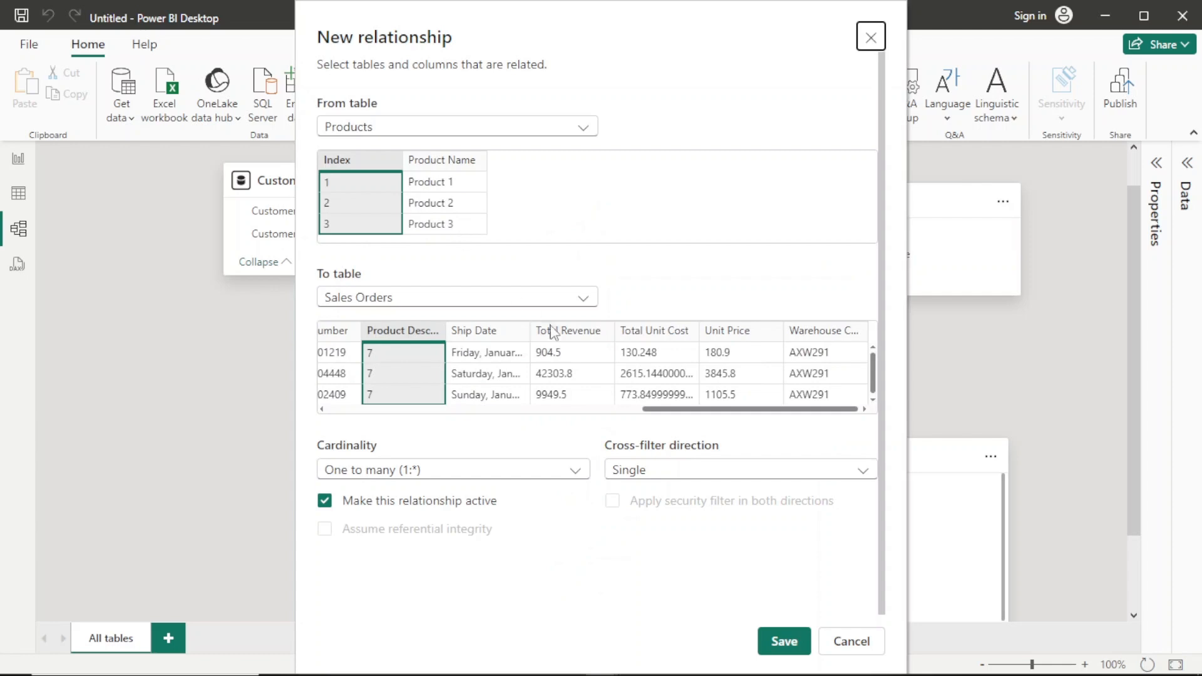
click(784, 641)
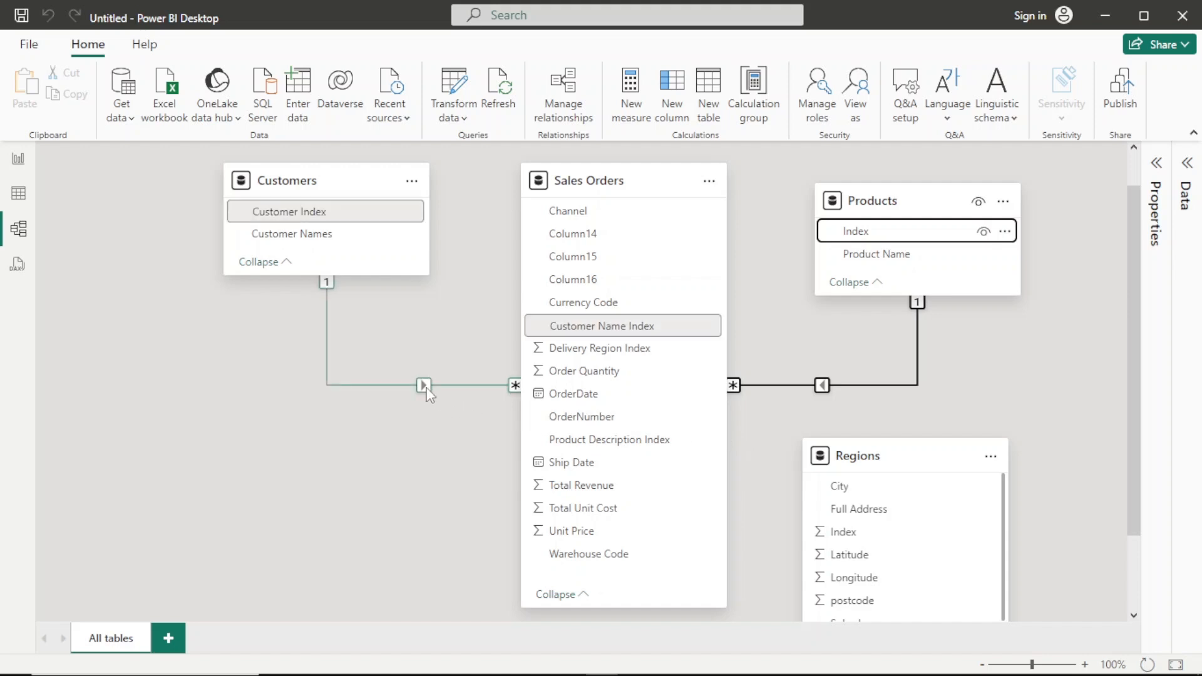
Enlarge the Regions card in the model diagram to show all its fields
scroll(914, 389, down, 3)
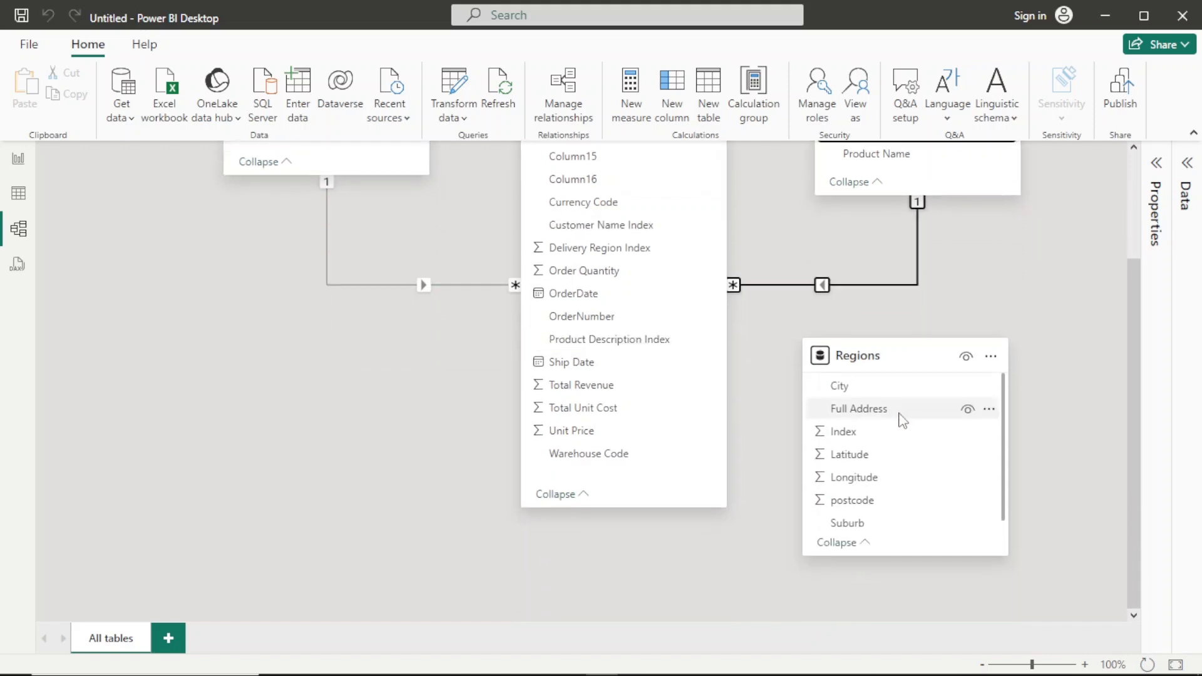
drag(882, 553, 889, 603)
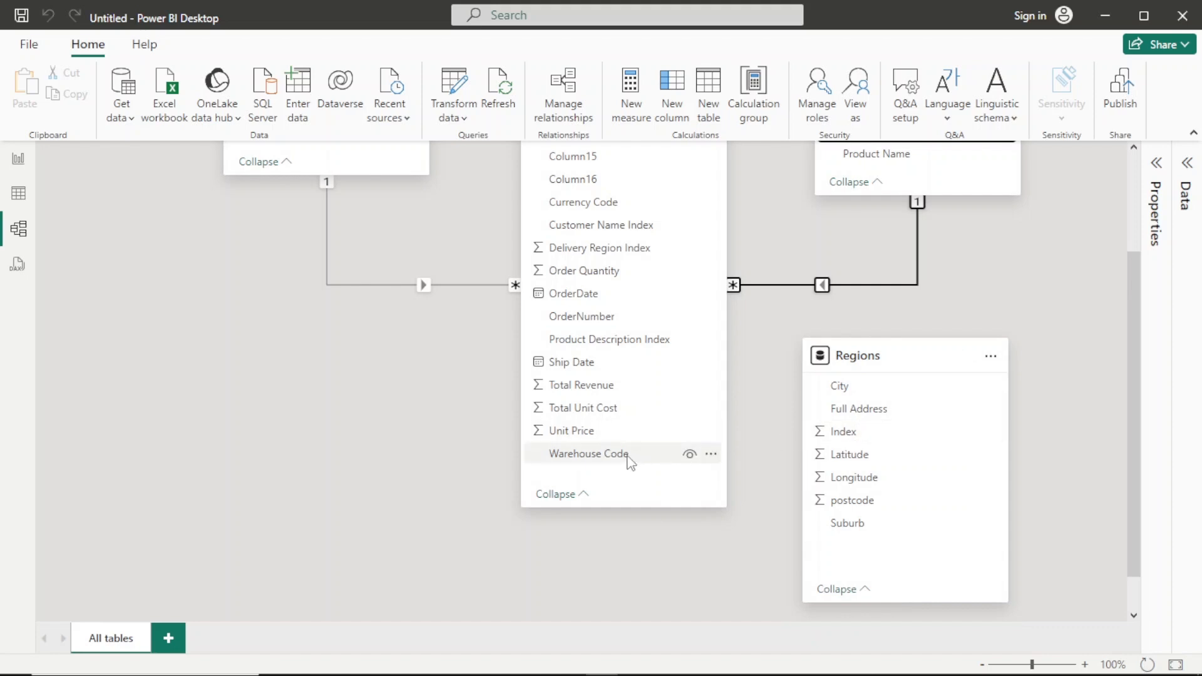
scroll(629, 462, up, 3)
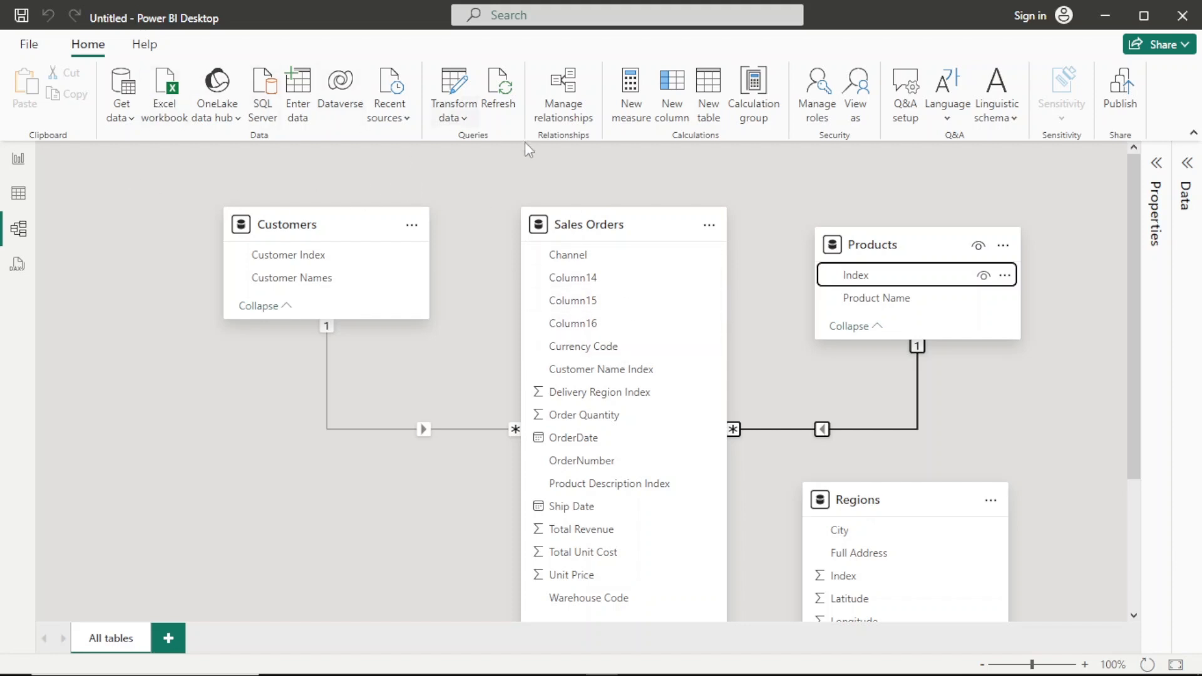
mouse_move(621, 226)
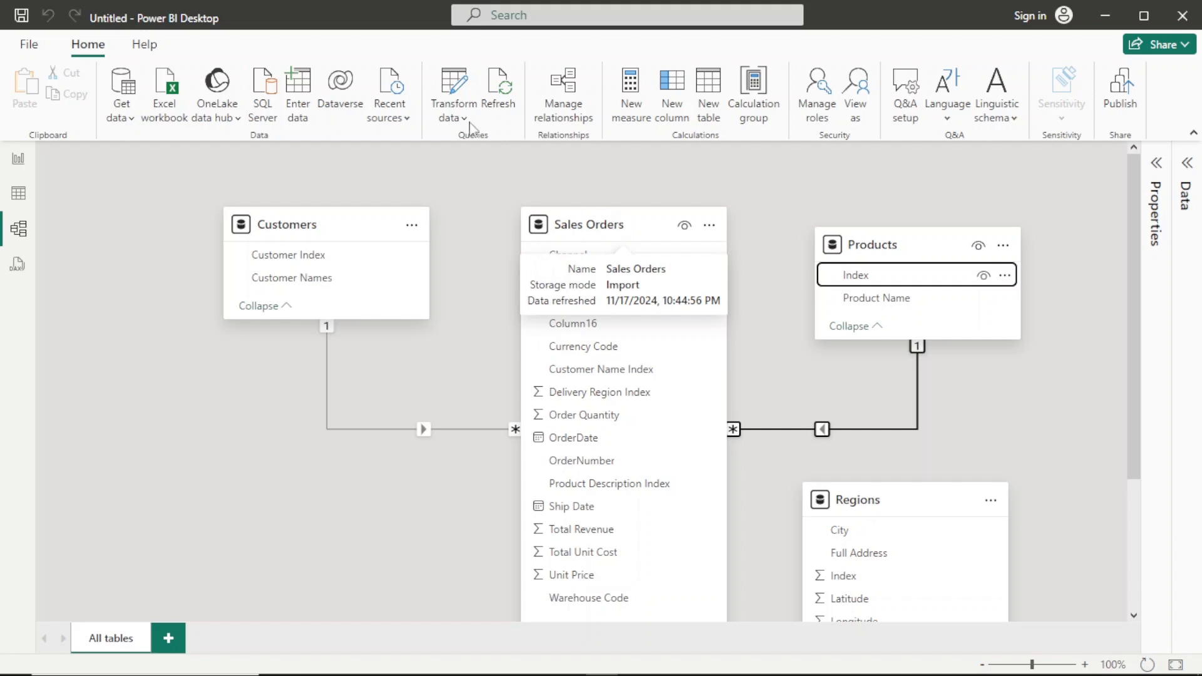
Remove Column14, Column15 and Column16 from the Sales Orders query in Power Query, and apply the changes to the model
click(459, 91)
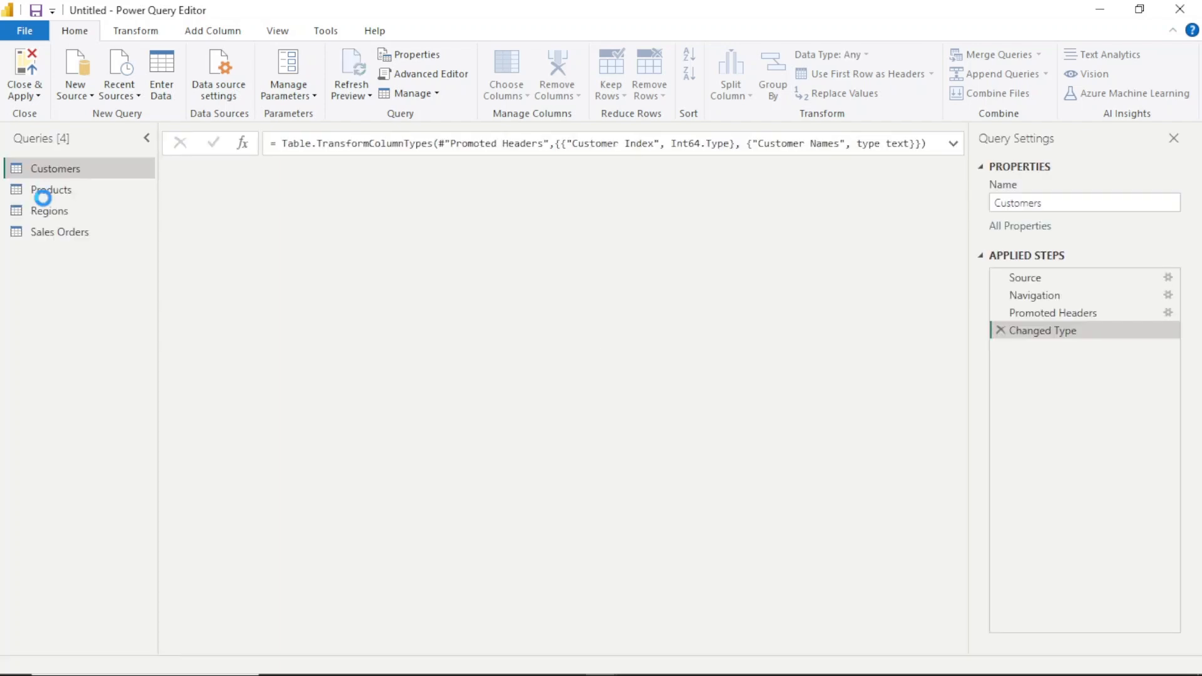
click(55, 235)
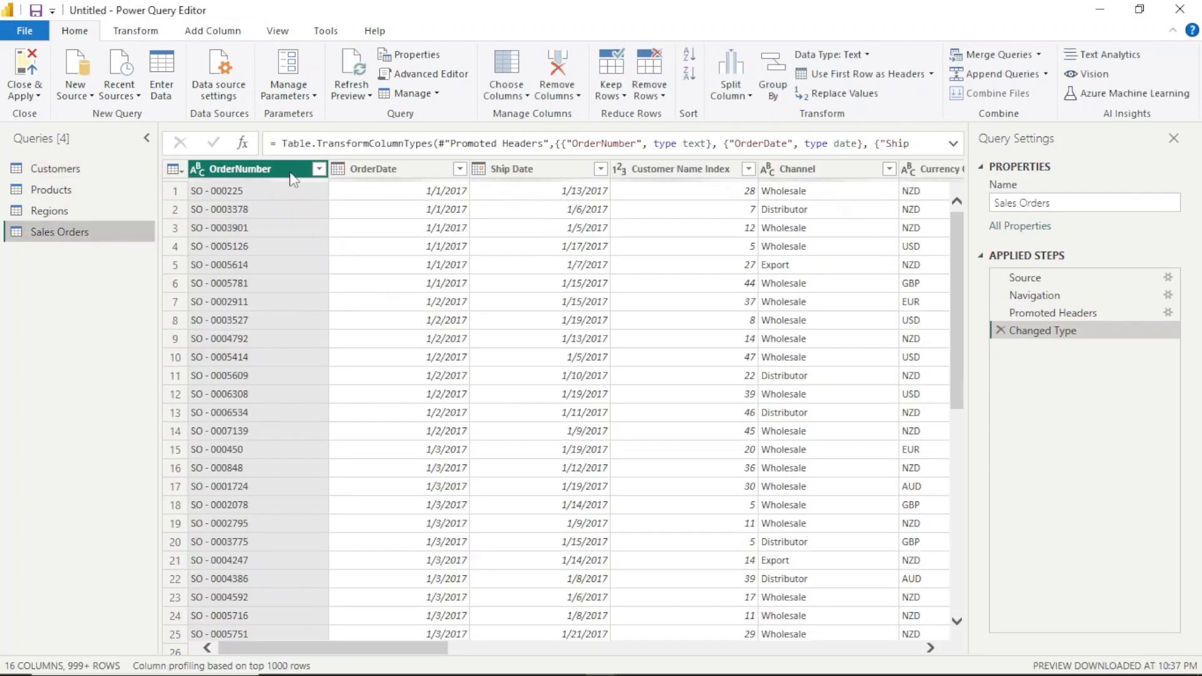
drag(405, 648, 893, 665)
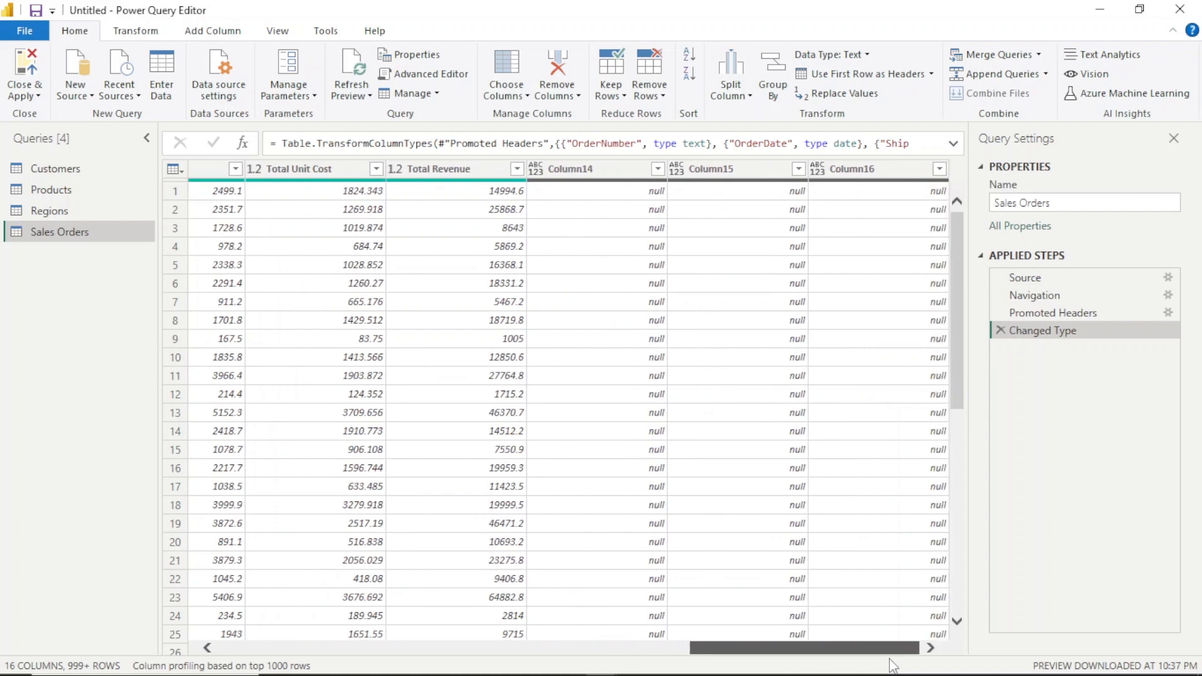
click(619, 172)
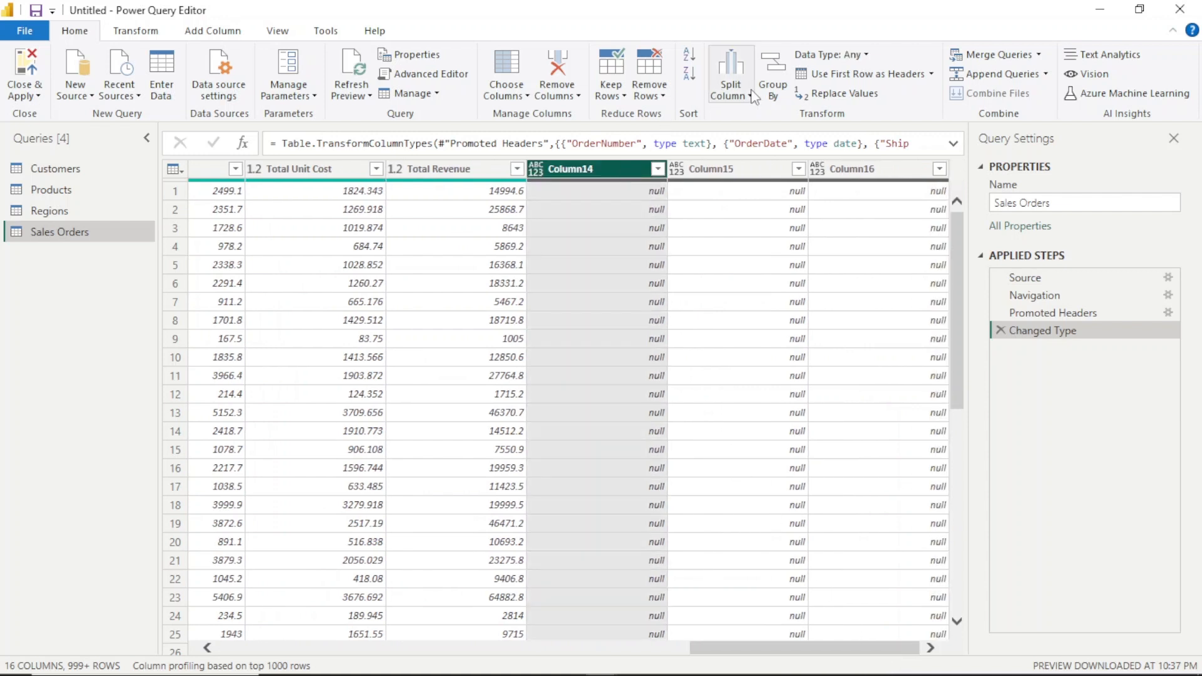
click(557, 68)
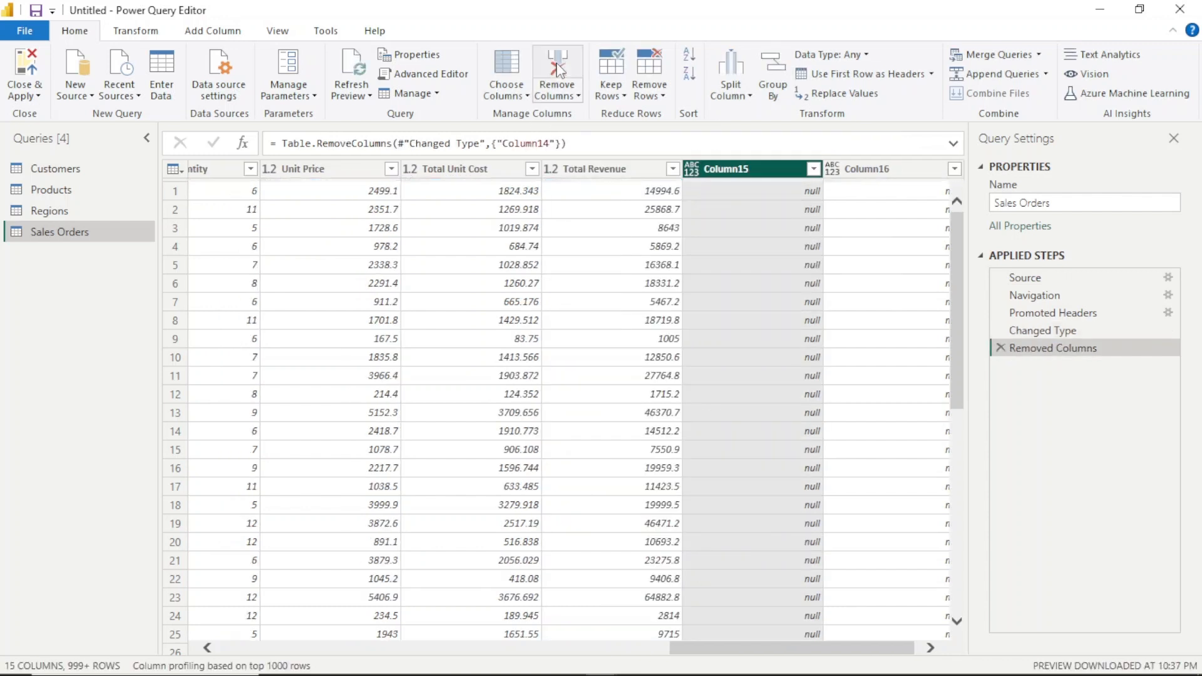
click(559, 68)
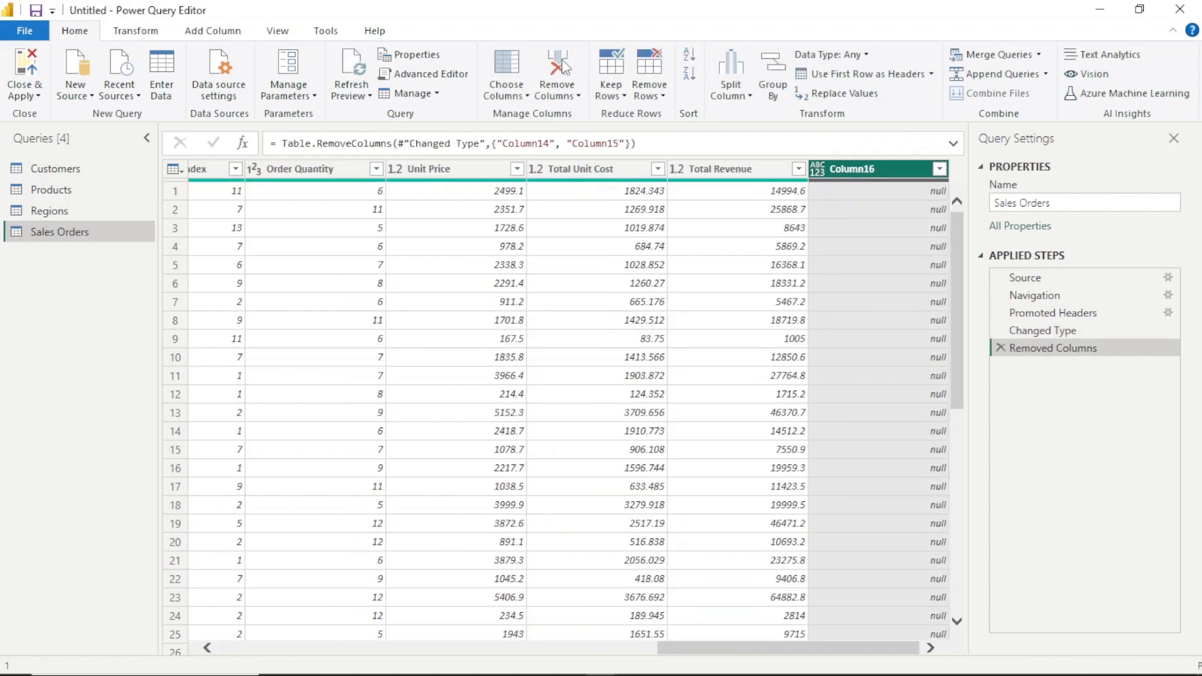
click(562, 62)
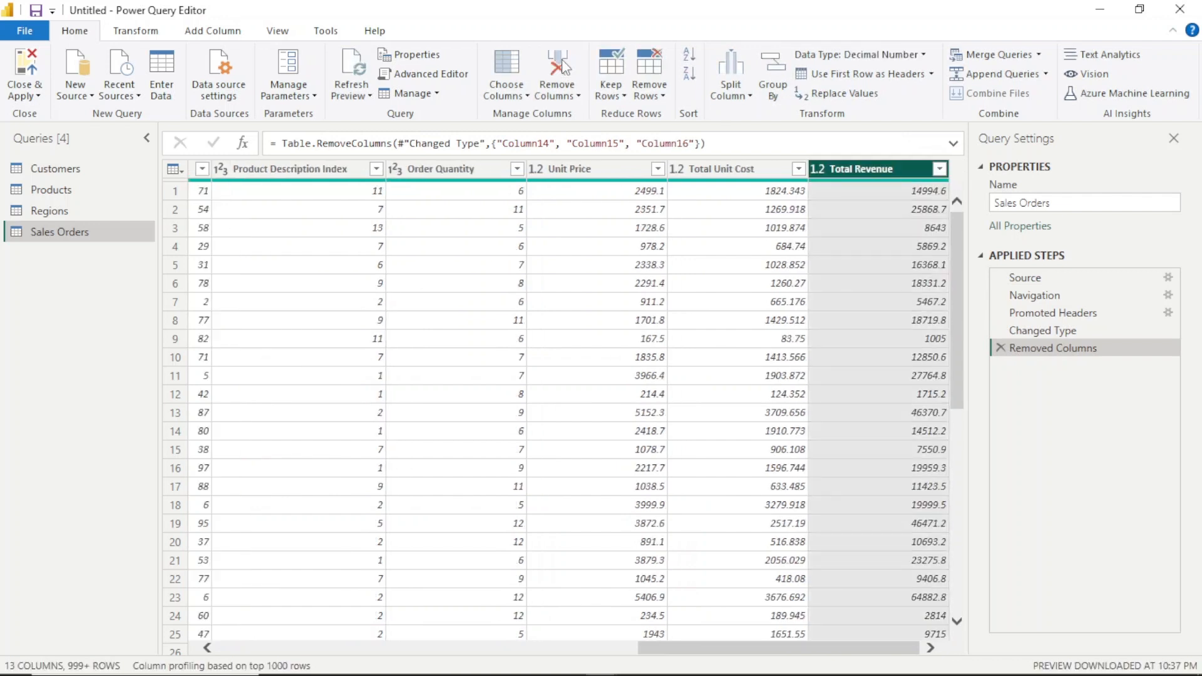
click(27, 97)
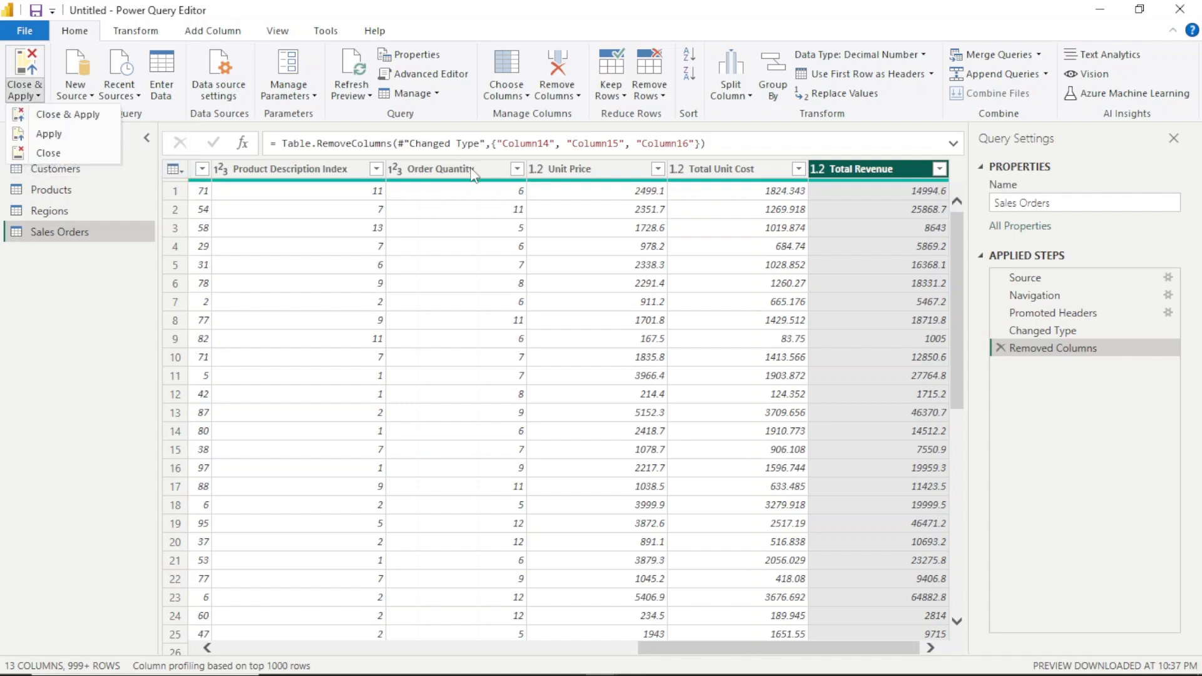
click(65, 118)
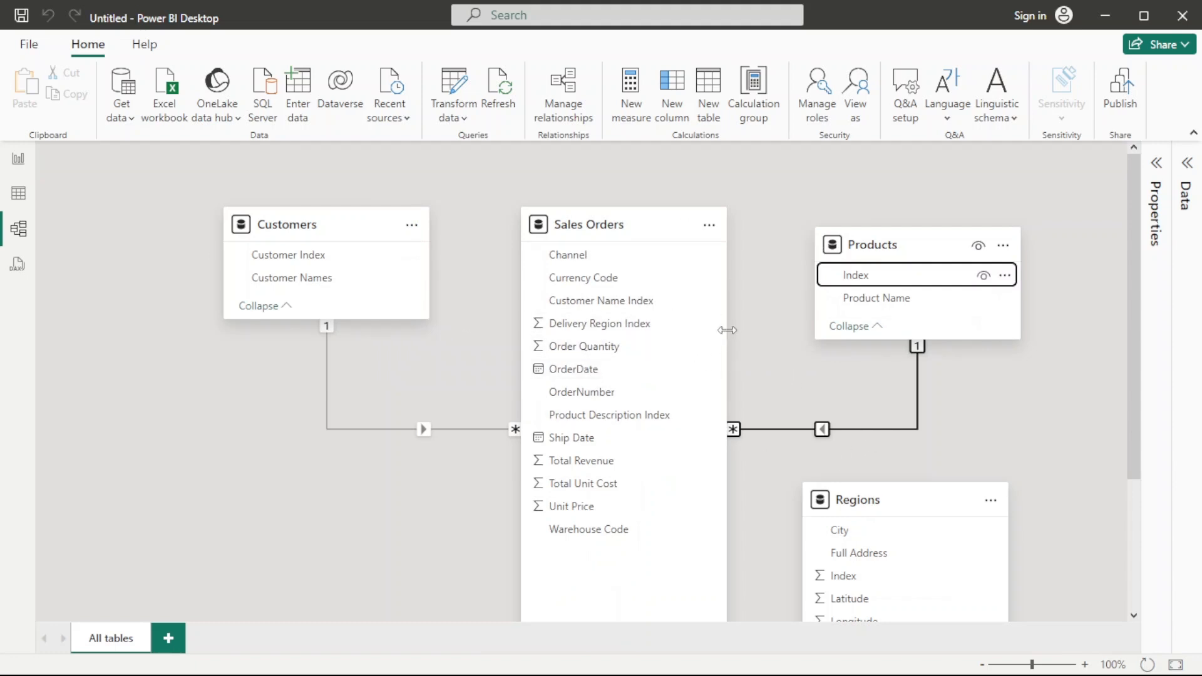
Relate Regions Index to the Delivery Region Index of Sales Orders as an active one-to-many relationship, and open the report view
scroll(726, 331, down, 3)
scroll(588, 268, up, 3)
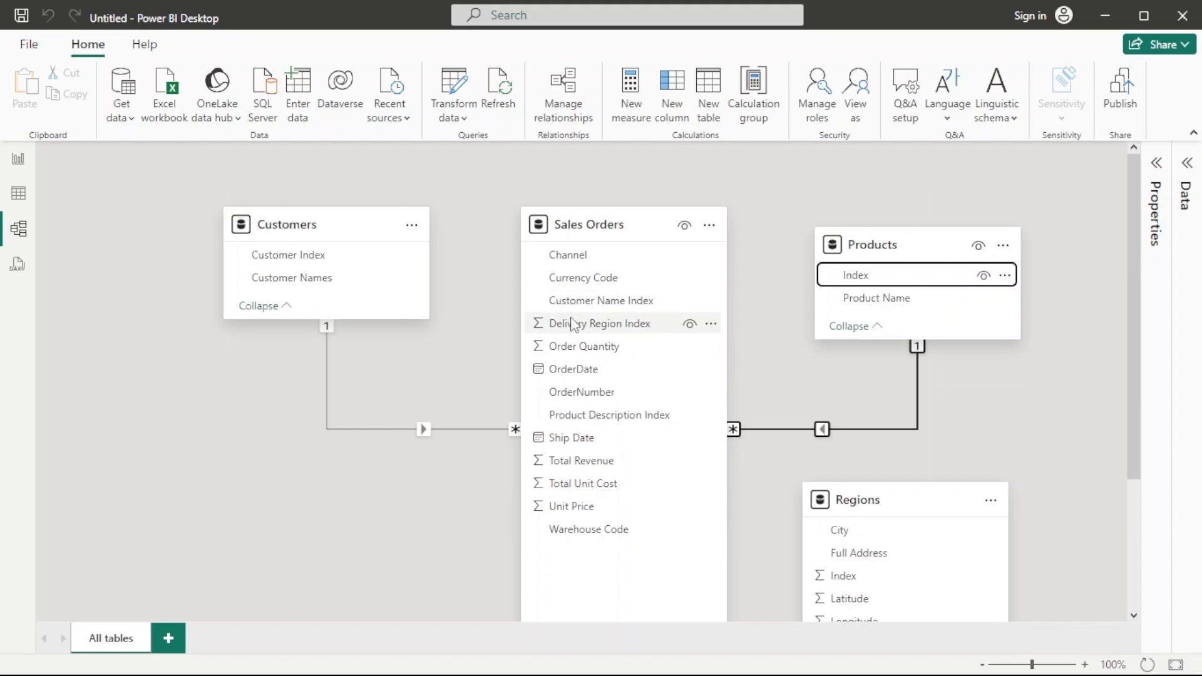
scroll(818, 357, down, 2)
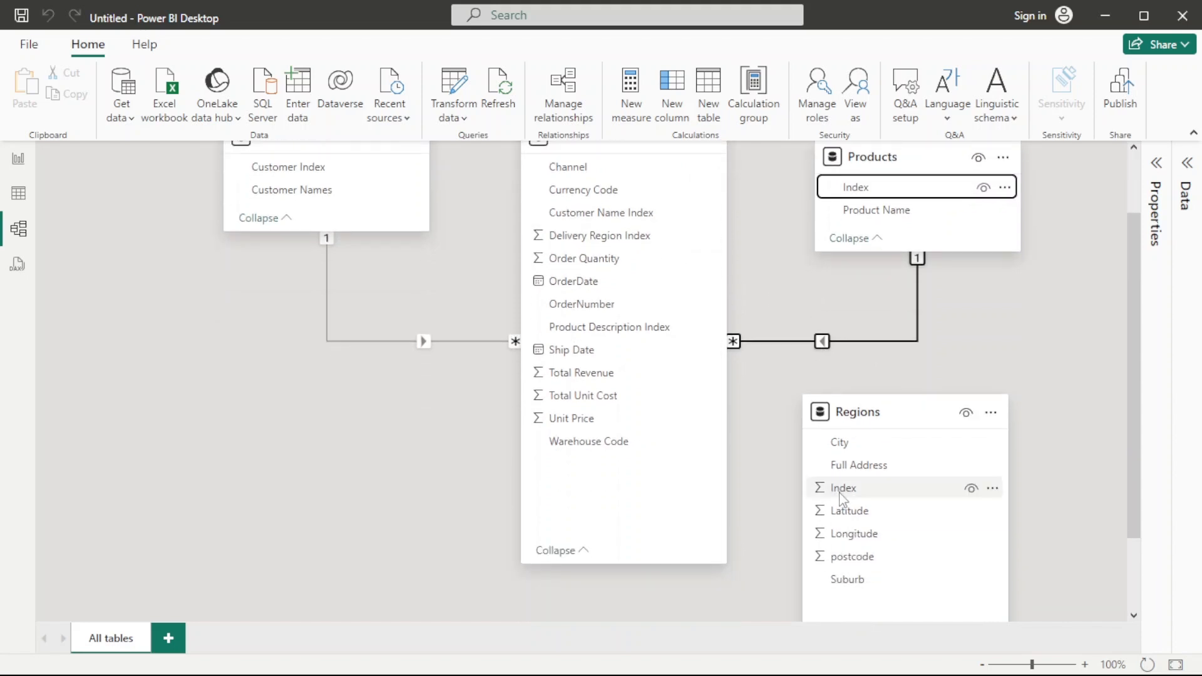
drag(843, 494, 612, 239)
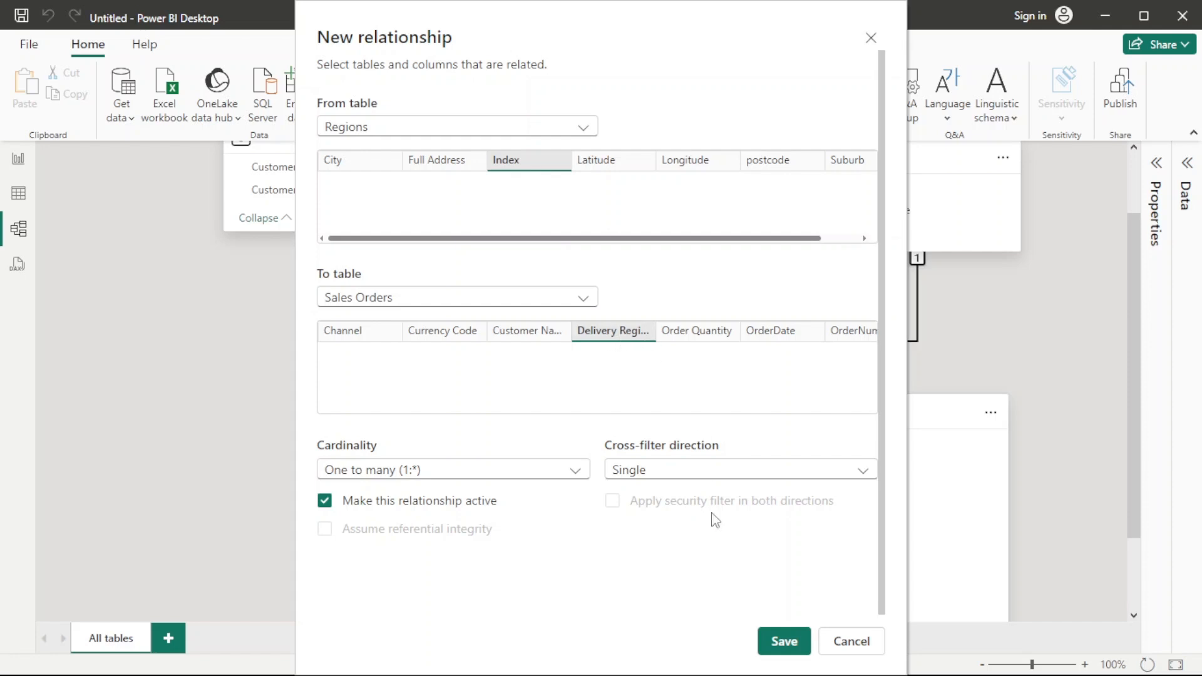
click(793, 649)
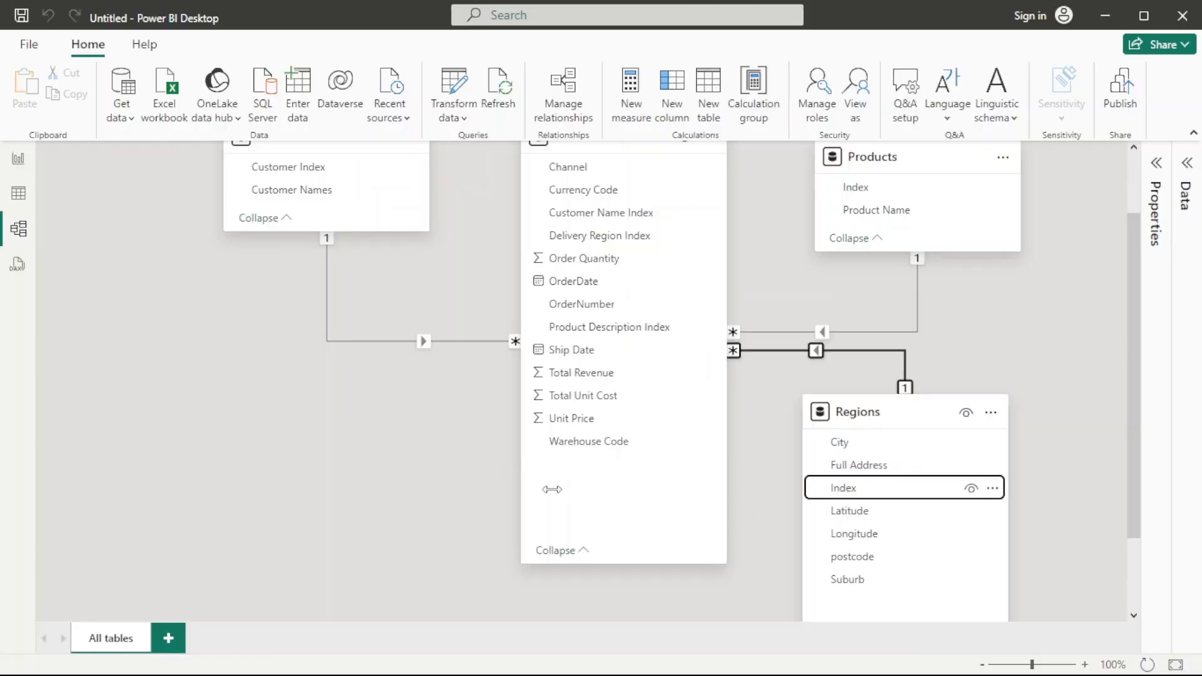
scroll(551, 488, up, 2)
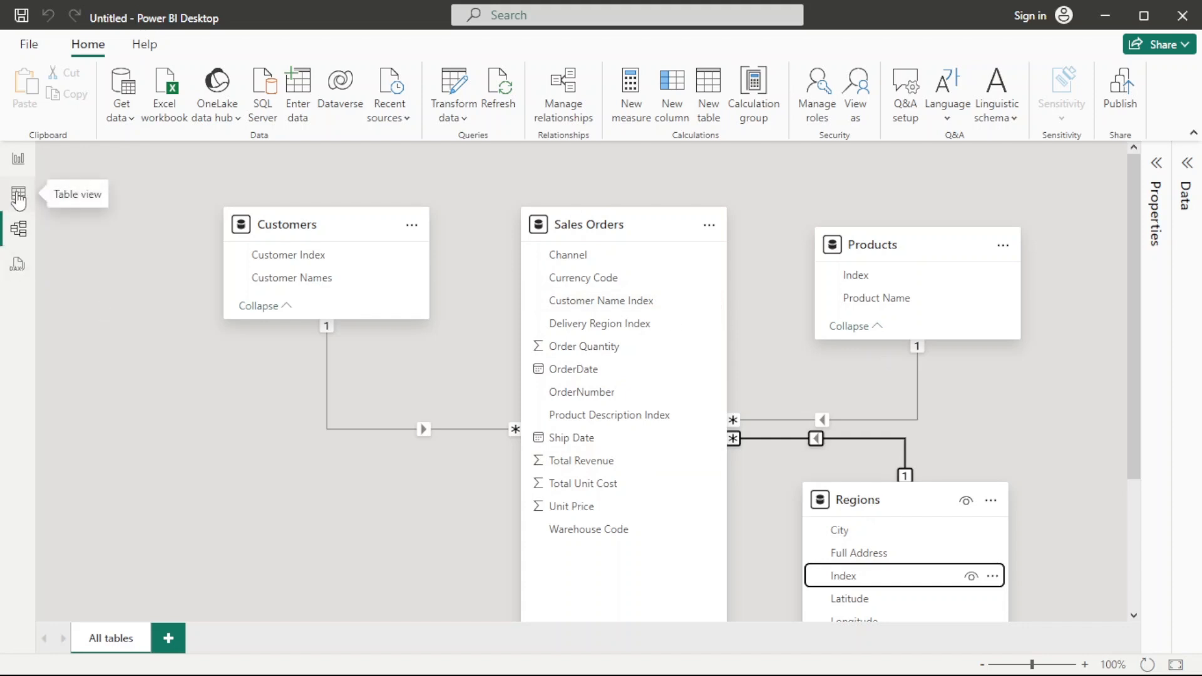
click(18, 159)
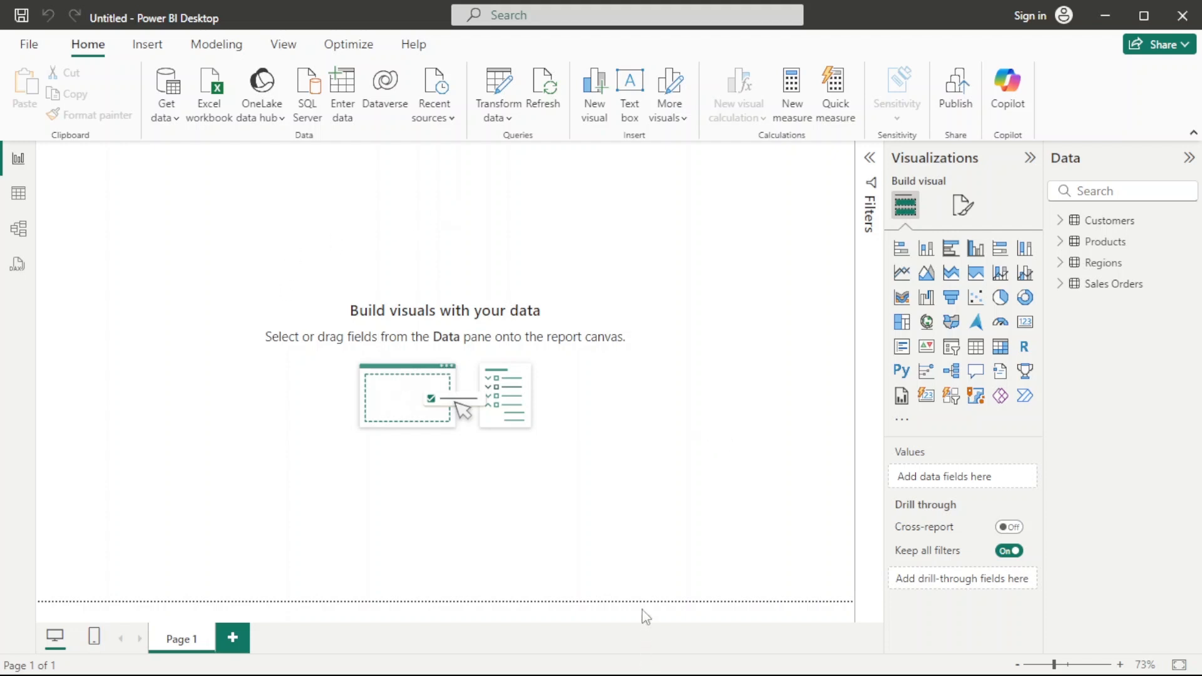
Switch to the AI Colors site in Chrome and examine the new palettes for a dashboard color scheme
key(super)
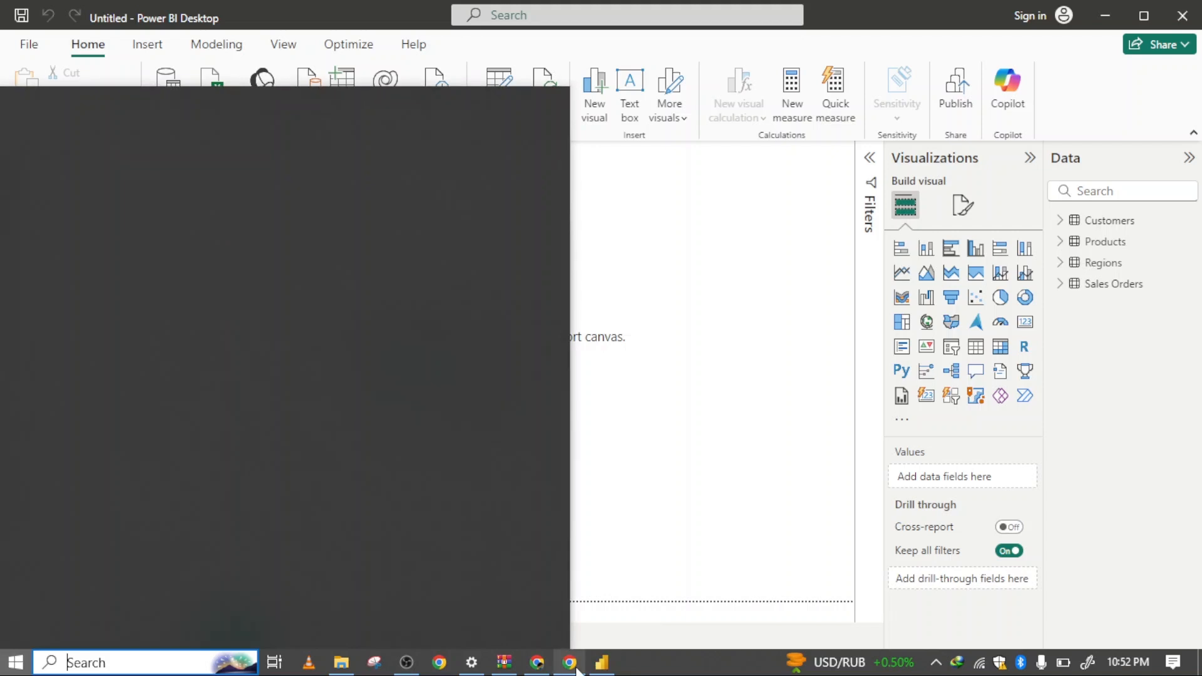
mouse_move(550, 671)
click(602, 523)
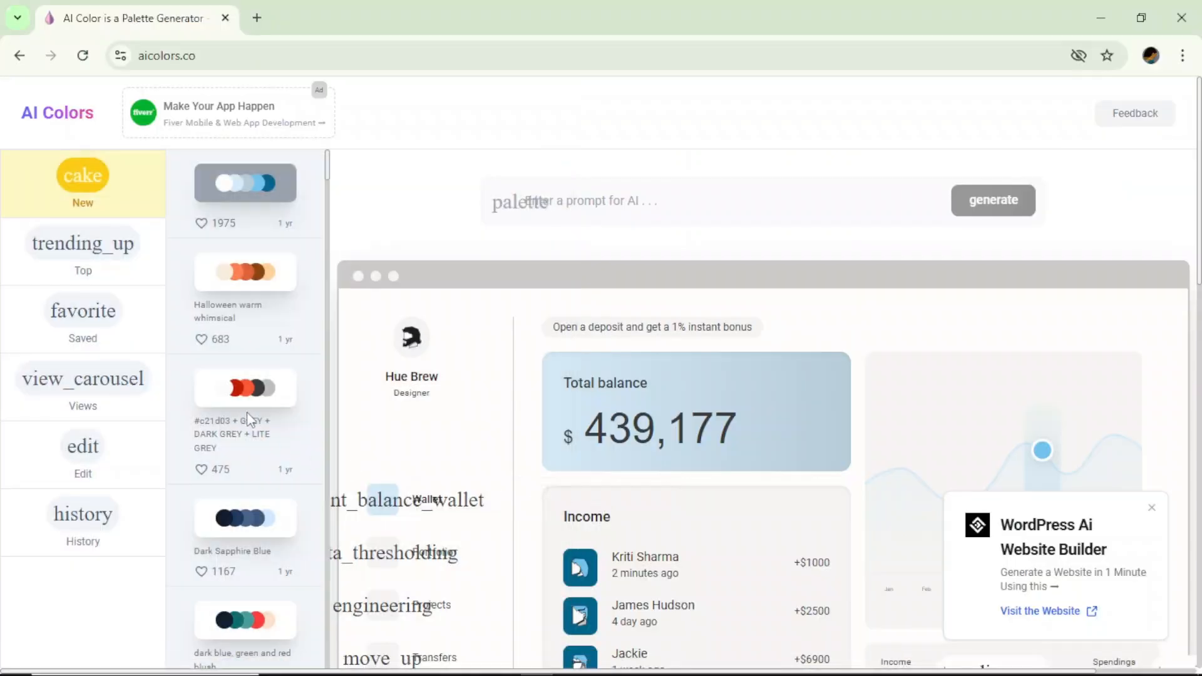
scroll(250, 338, down, 10)
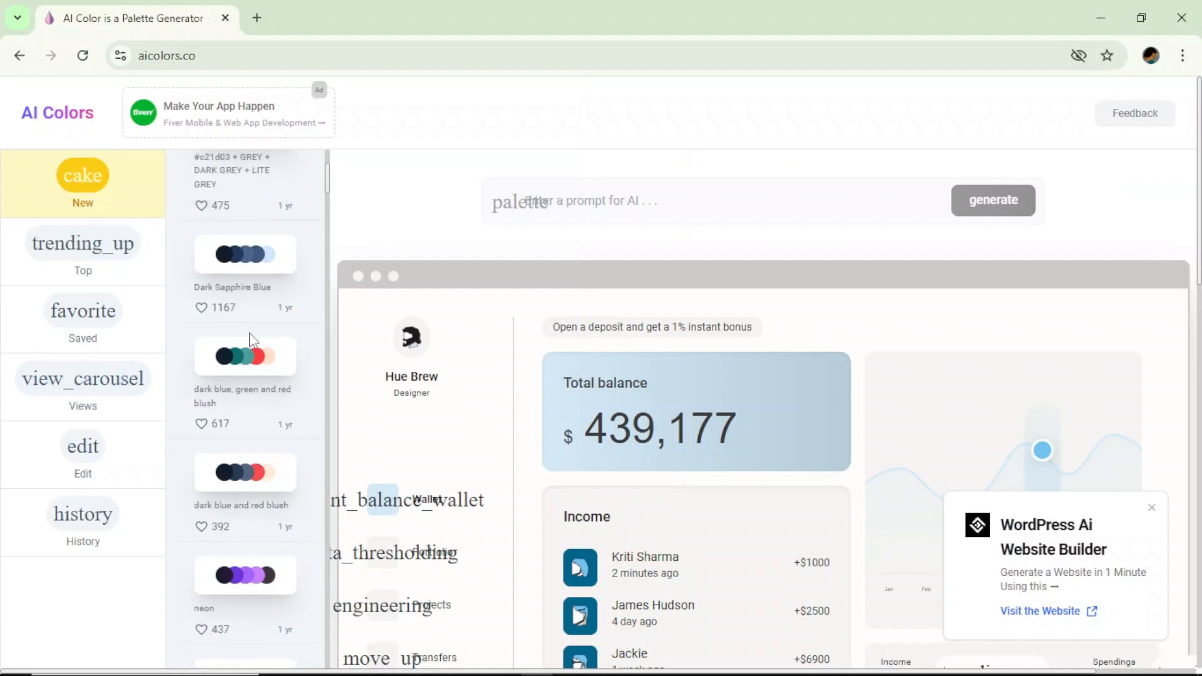
scroll(252, 388, down, 3)
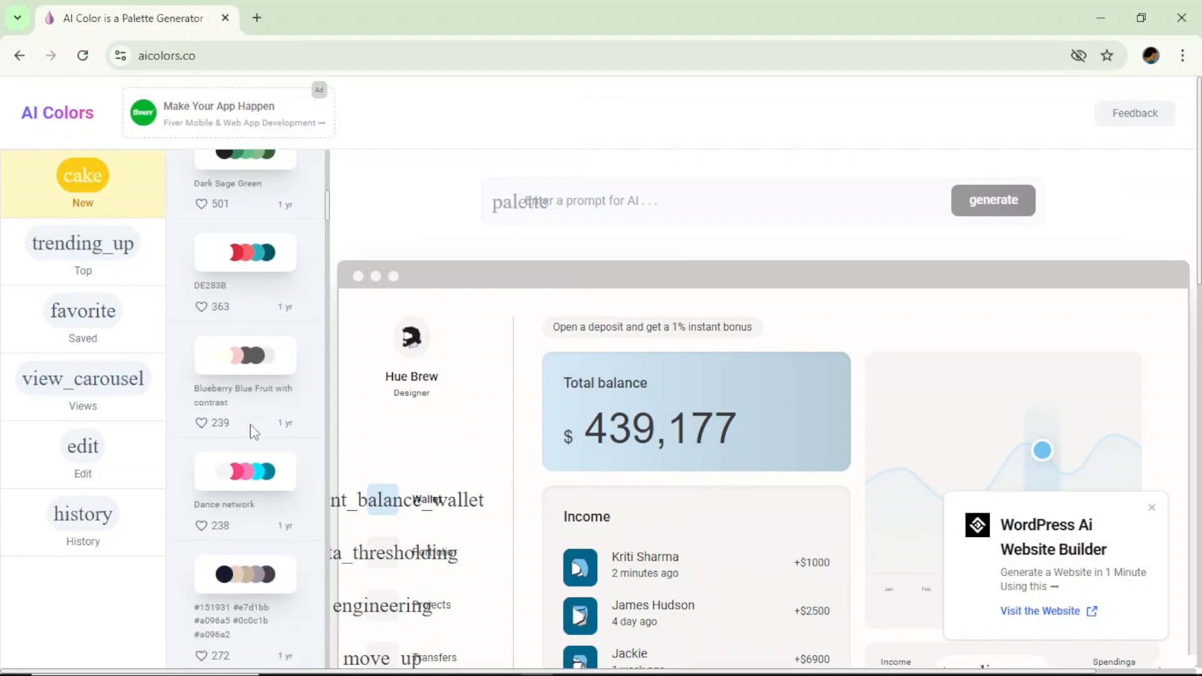
scroll(252, 425, down, 3)
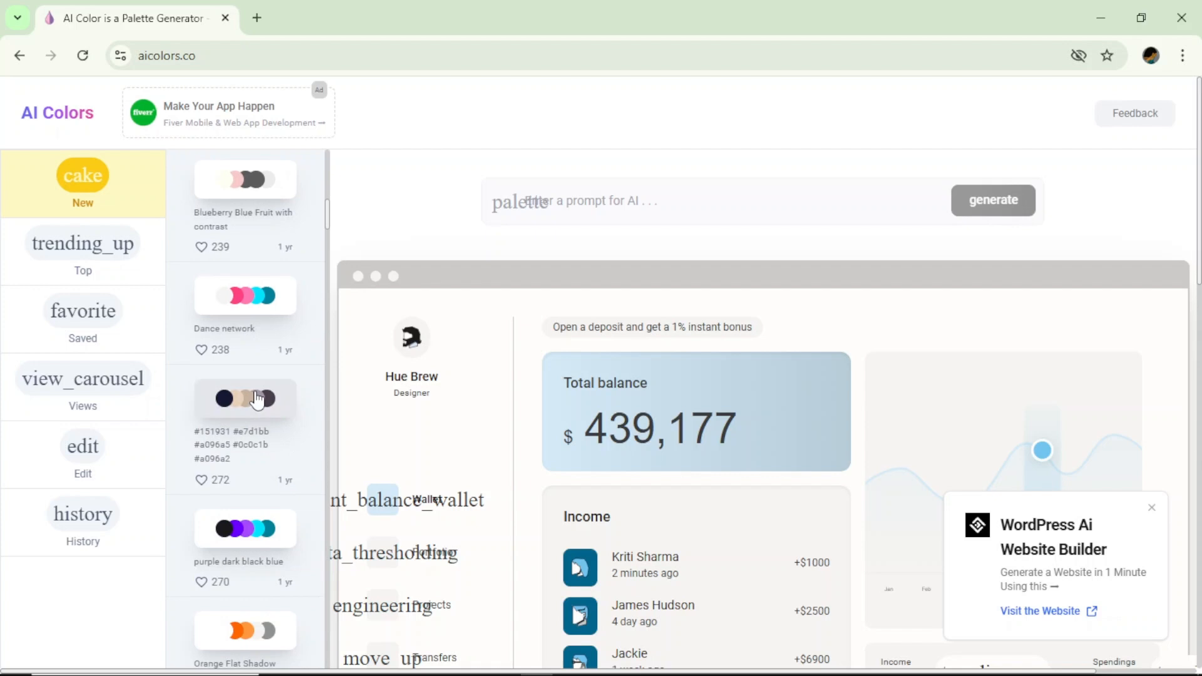
scroll(256, 400, down, 12)
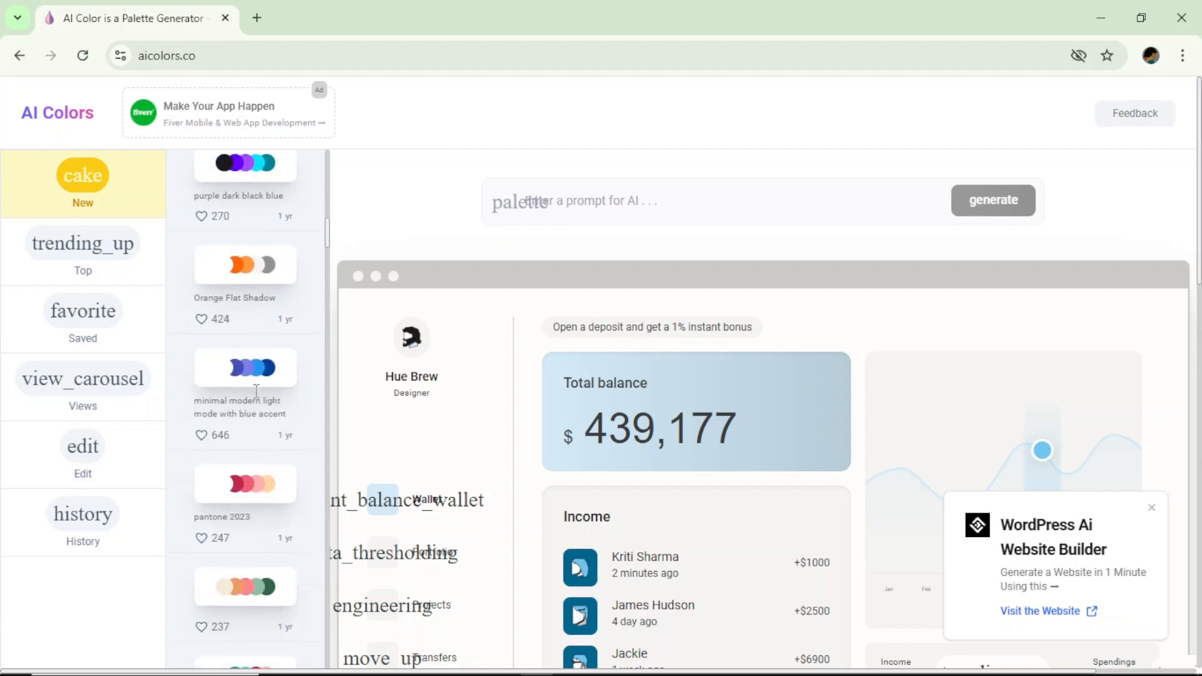
scroll(256, 398, down, 8)
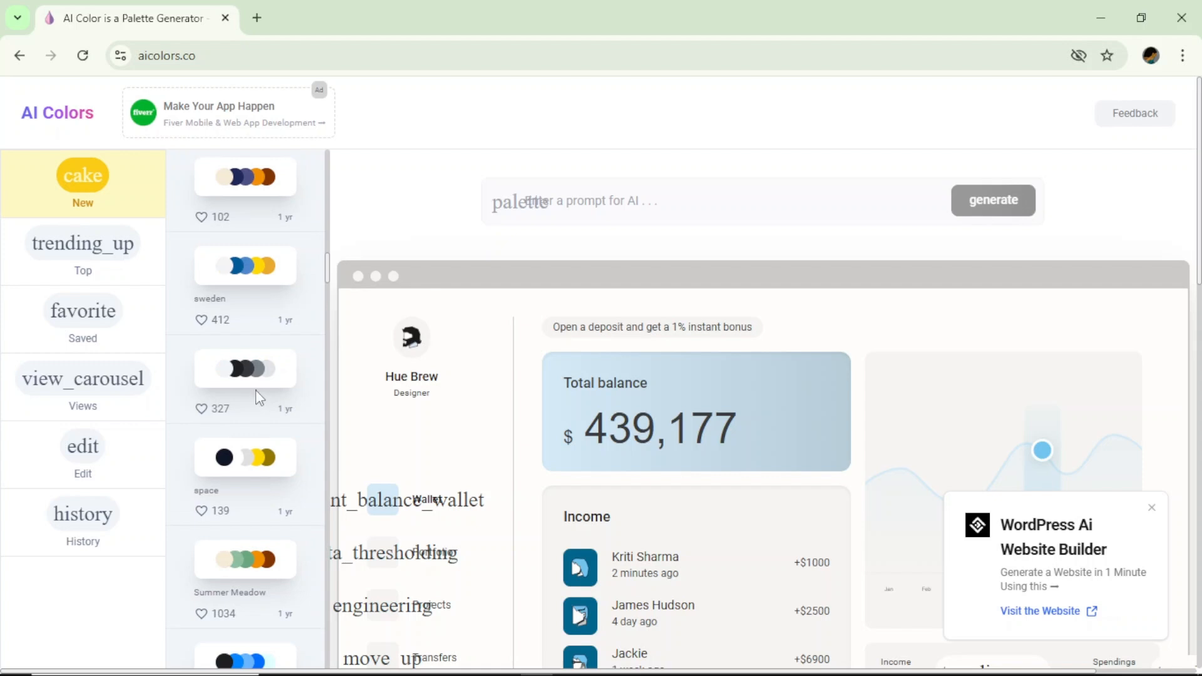
scroll(257, 398, down, 8)
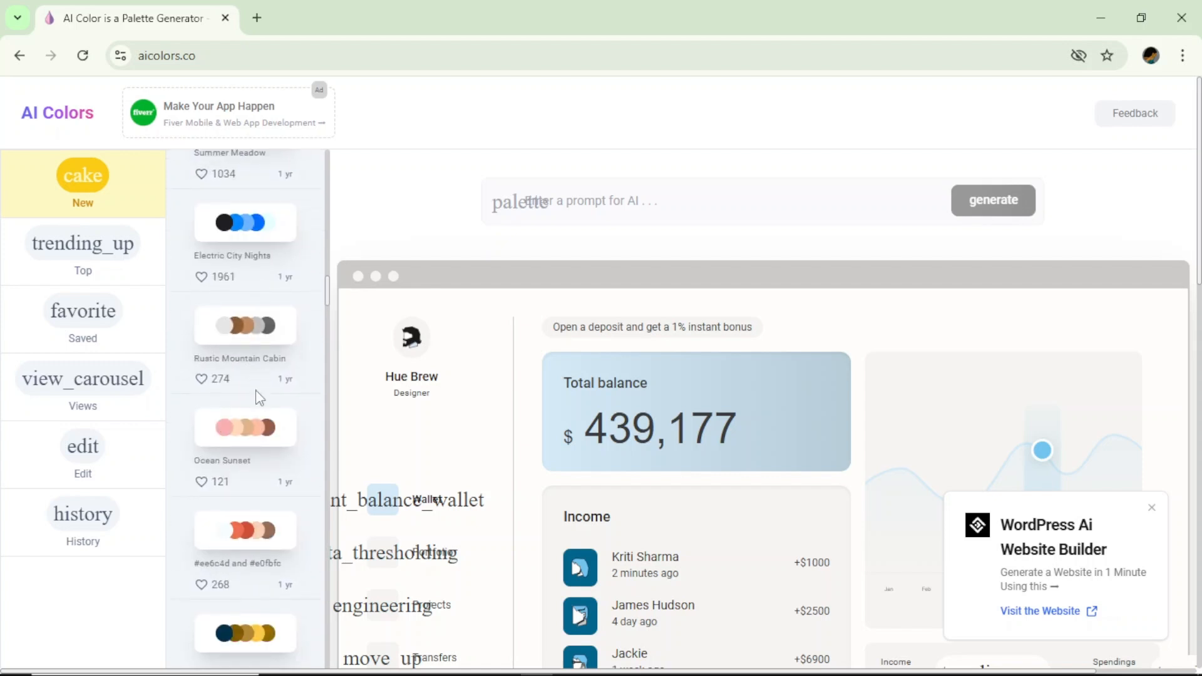
scroll(258, 397, down, 8)
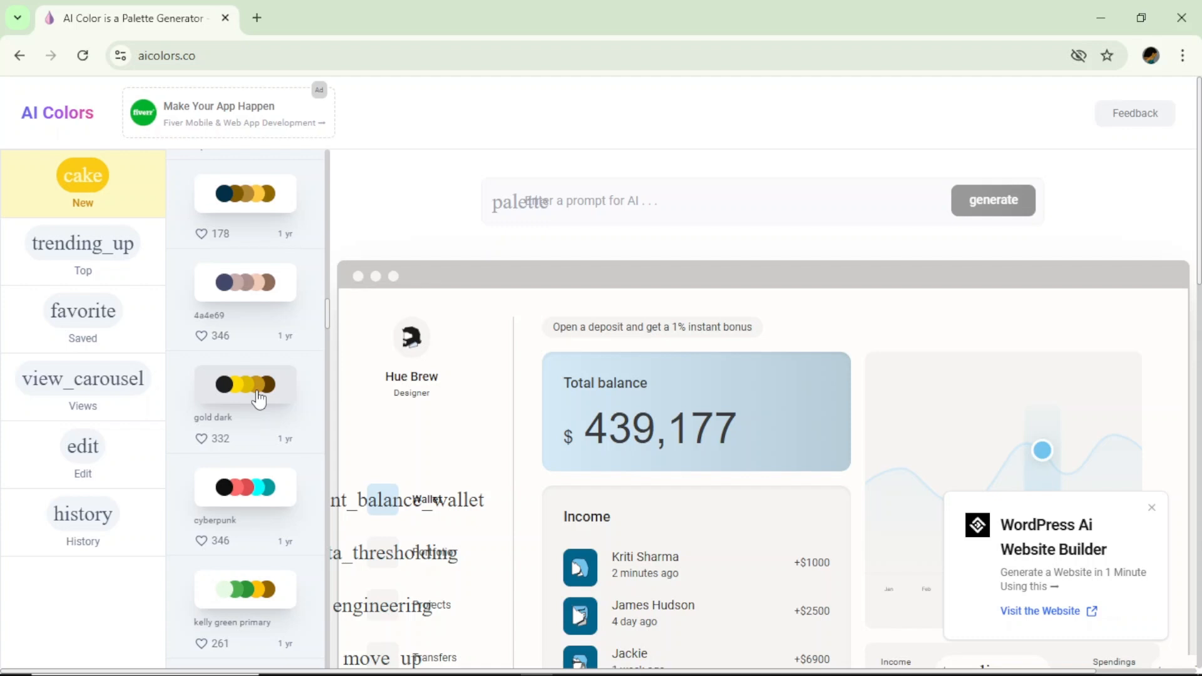
scroll(259, 398, down, 5)
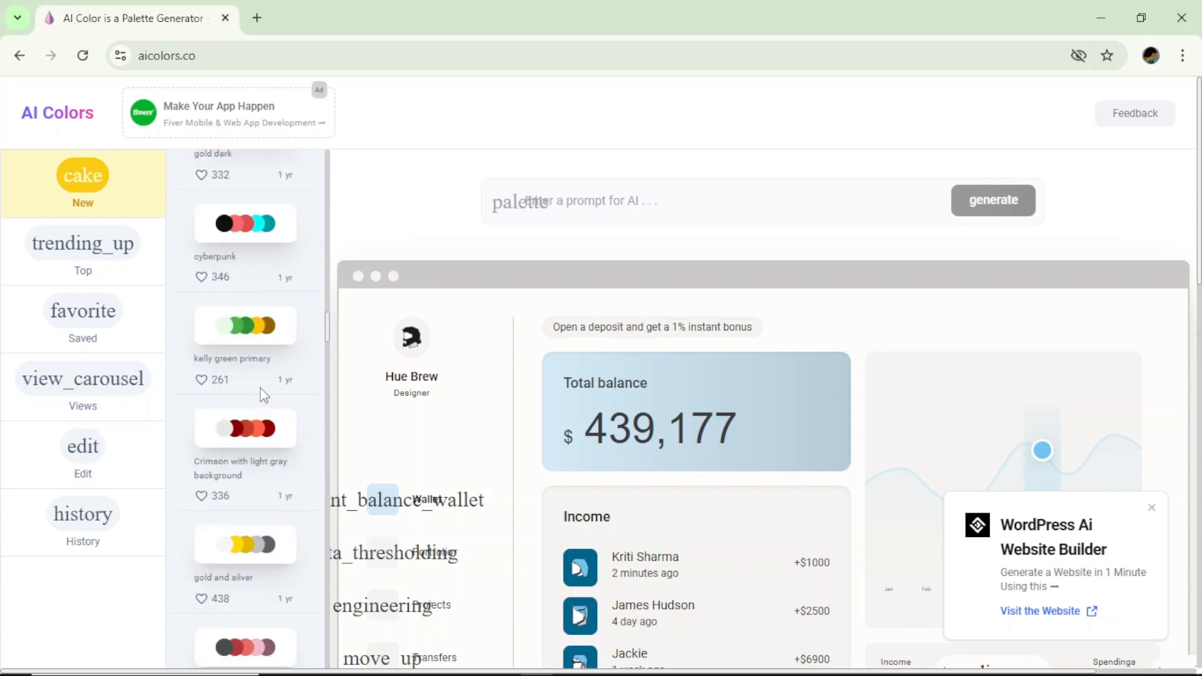
scroll(263, 539, down, 10)
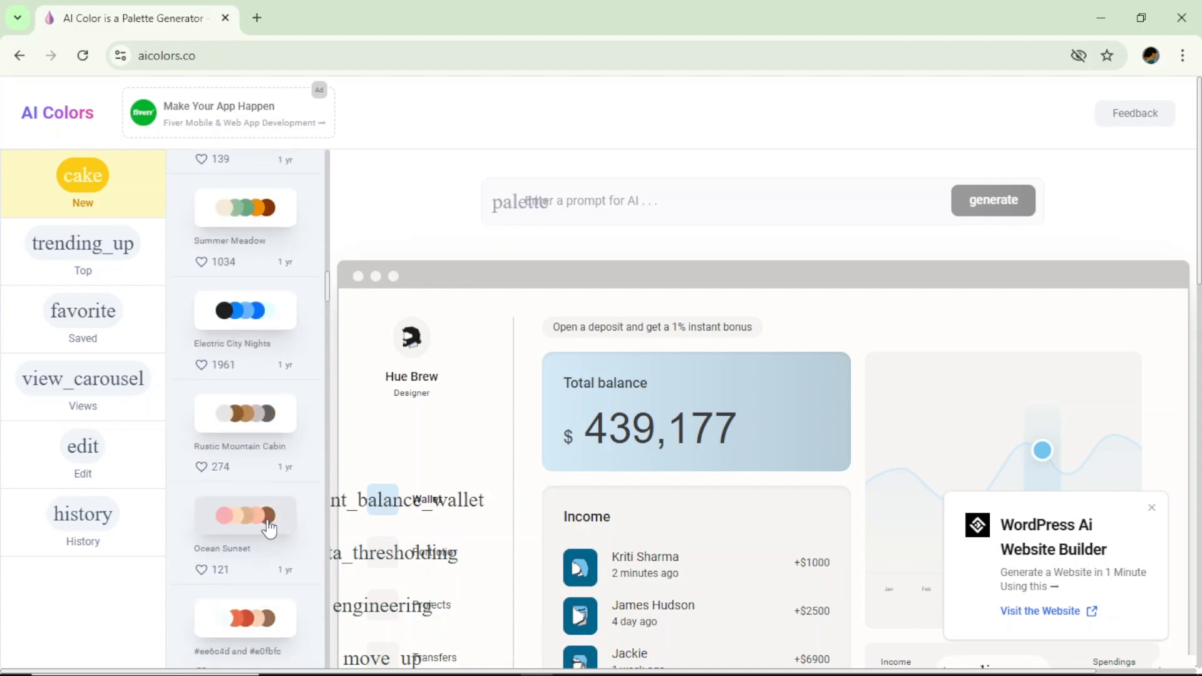
scroll(269, 529, down, 10)
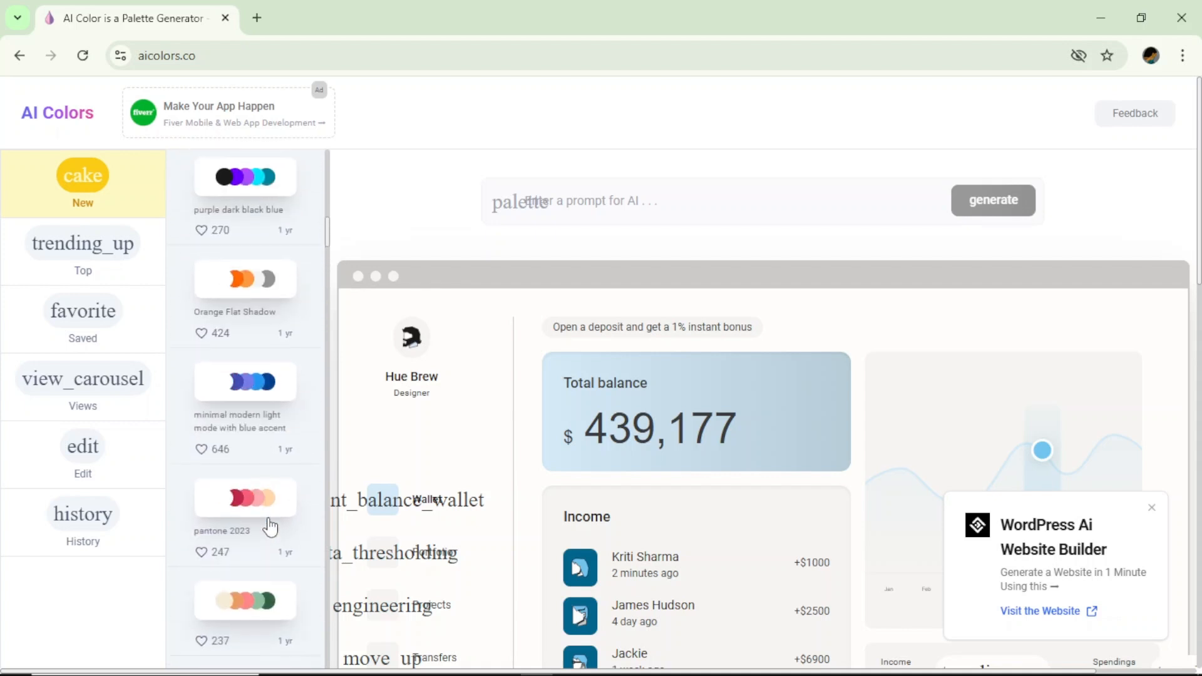
scroll(271, 527, down, 10)
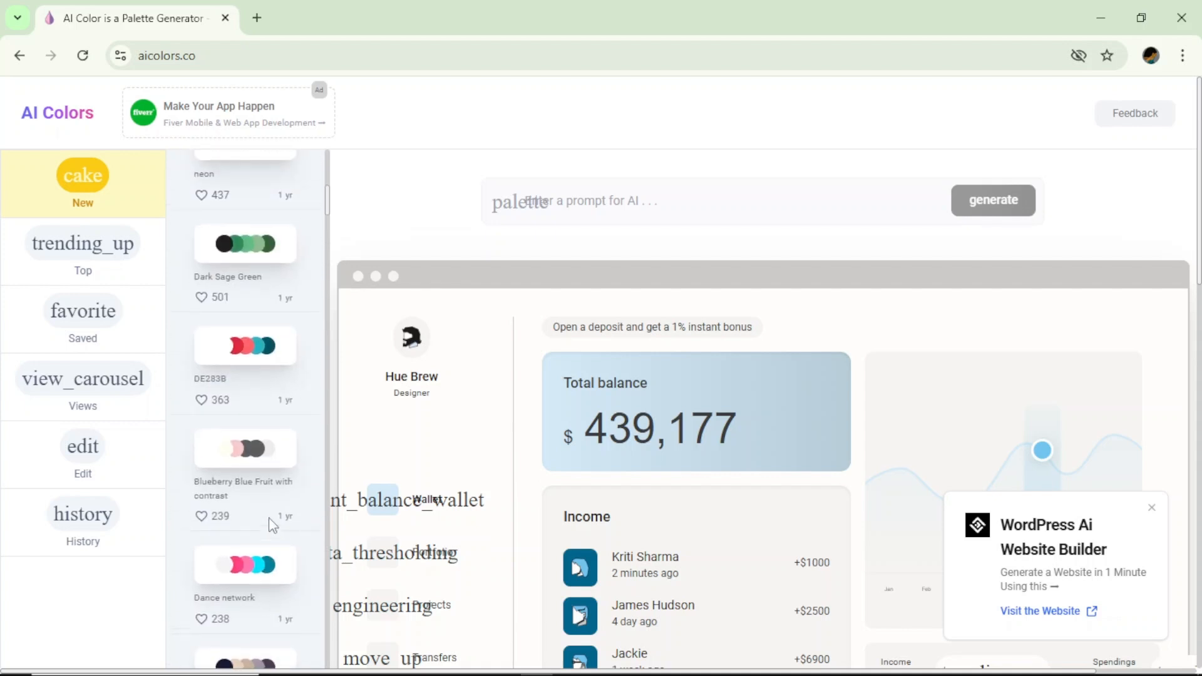
scroll(270, 525, up, 3)
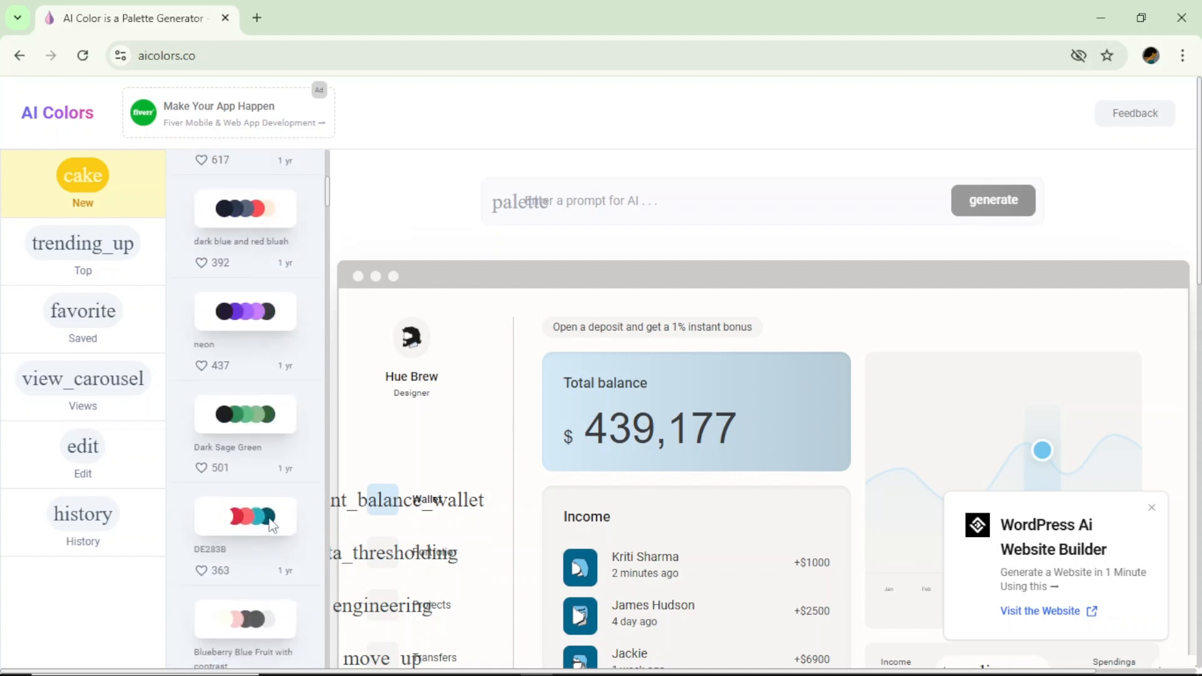
Select the Dark Sage Green palette and examine its sample dashboard and color swatches
click(247, 427)
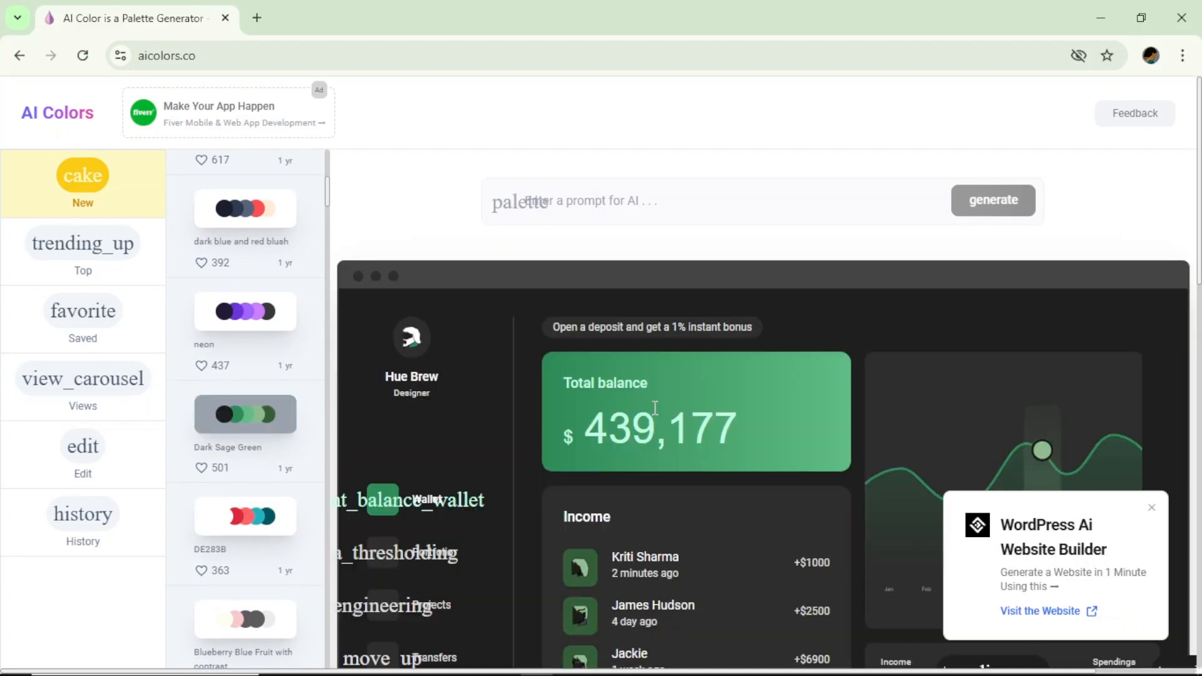
scroll(654, 408, down, 5)
scroll(653, 407, up, 4)
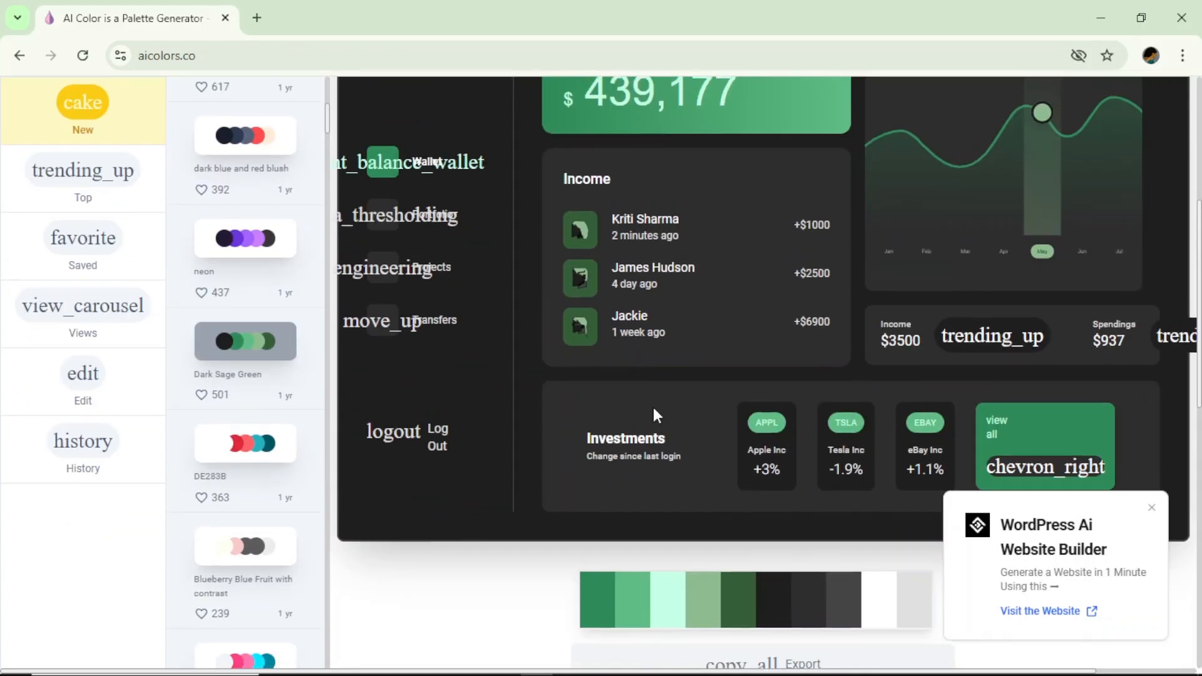
scroll(652, 406, down, 1)
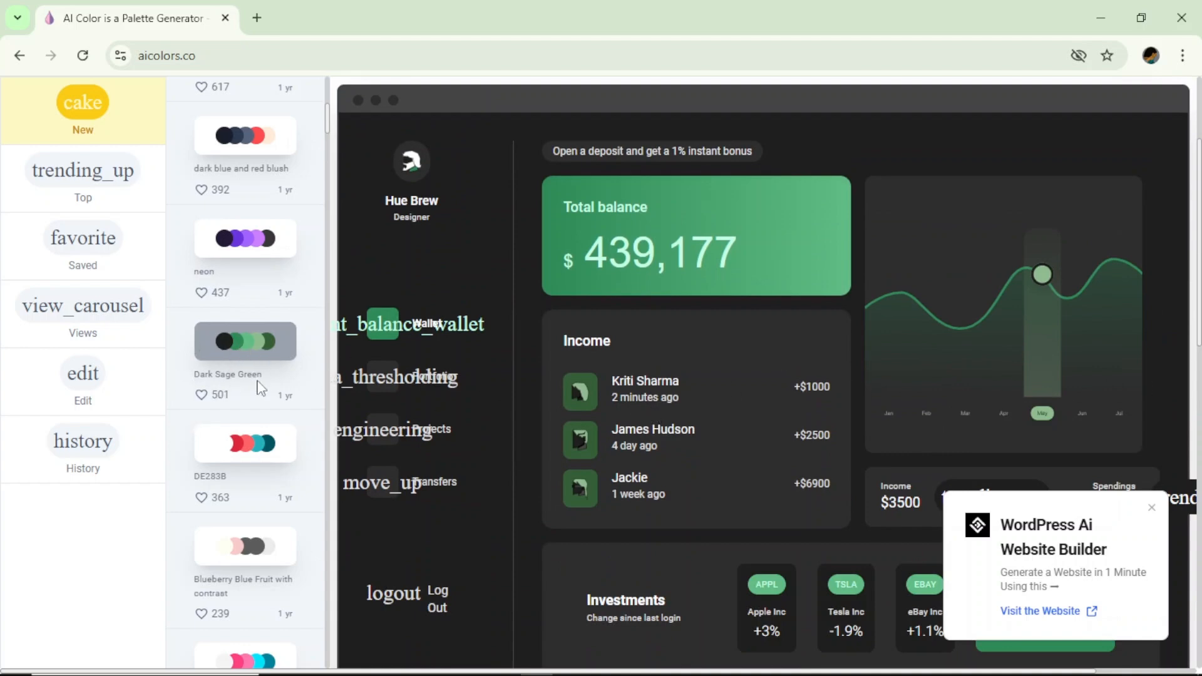
scroll(585, 363, down, 5)
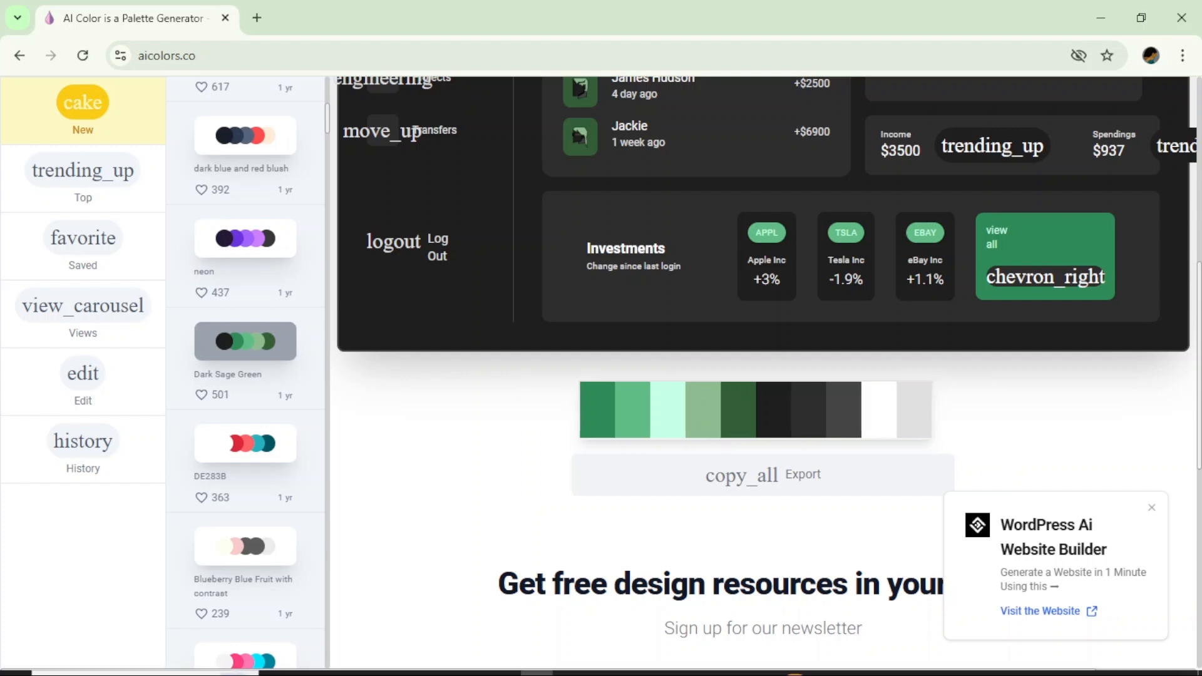
Switch to Power BI Desktop and set the report page's wallpaper color to hex #8FBC8F
click(601, 663)
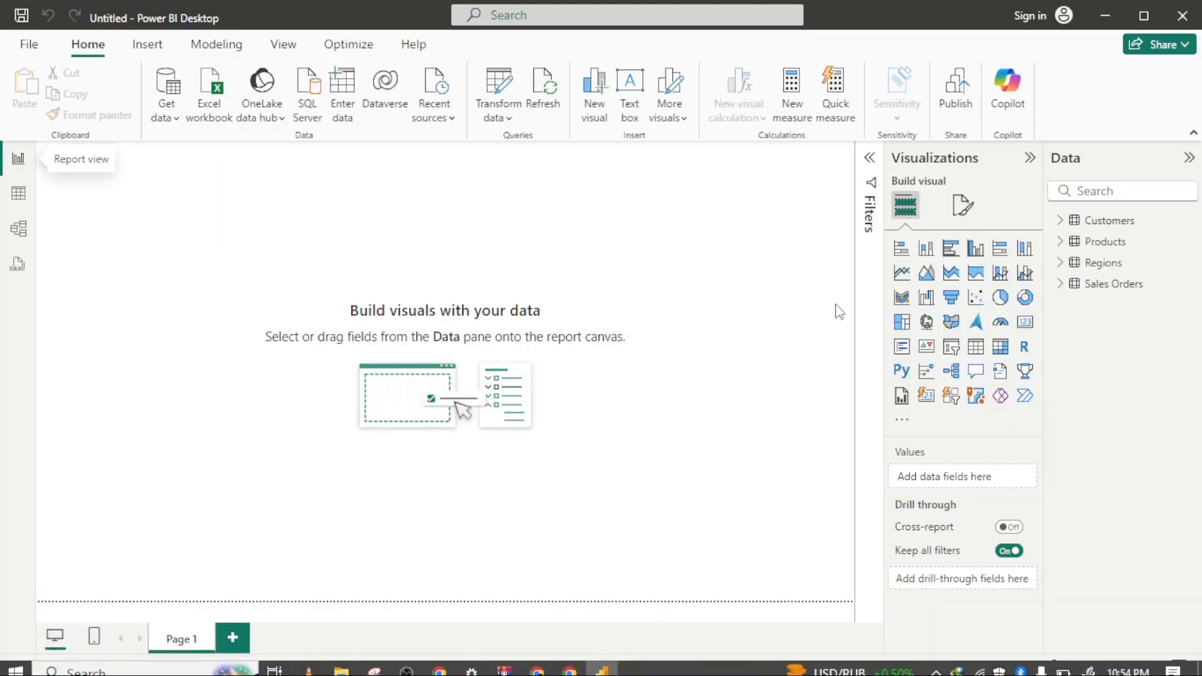
click(962, 204)
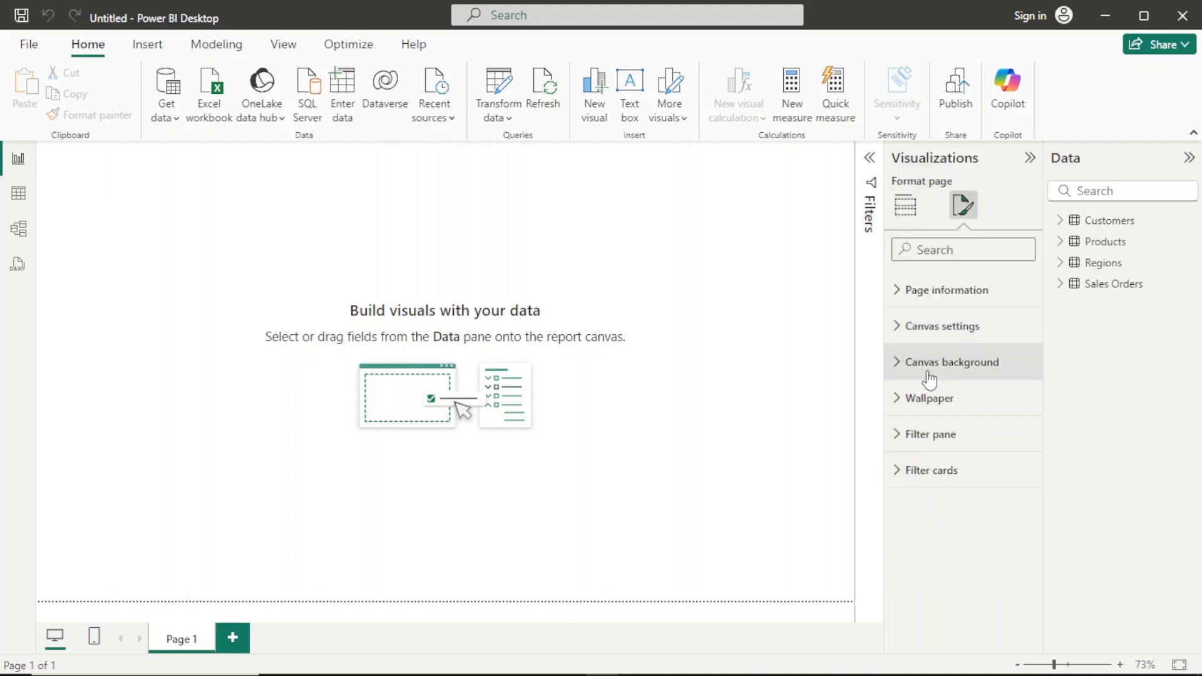
click(933, 408)
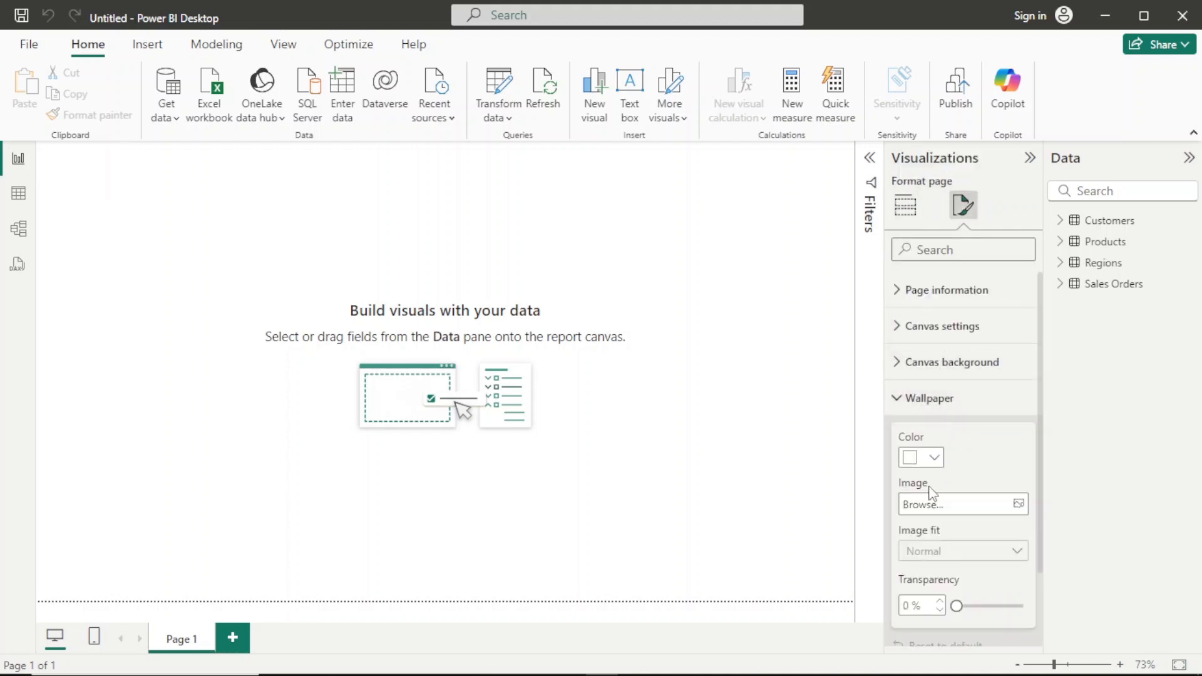
click(935, 459)
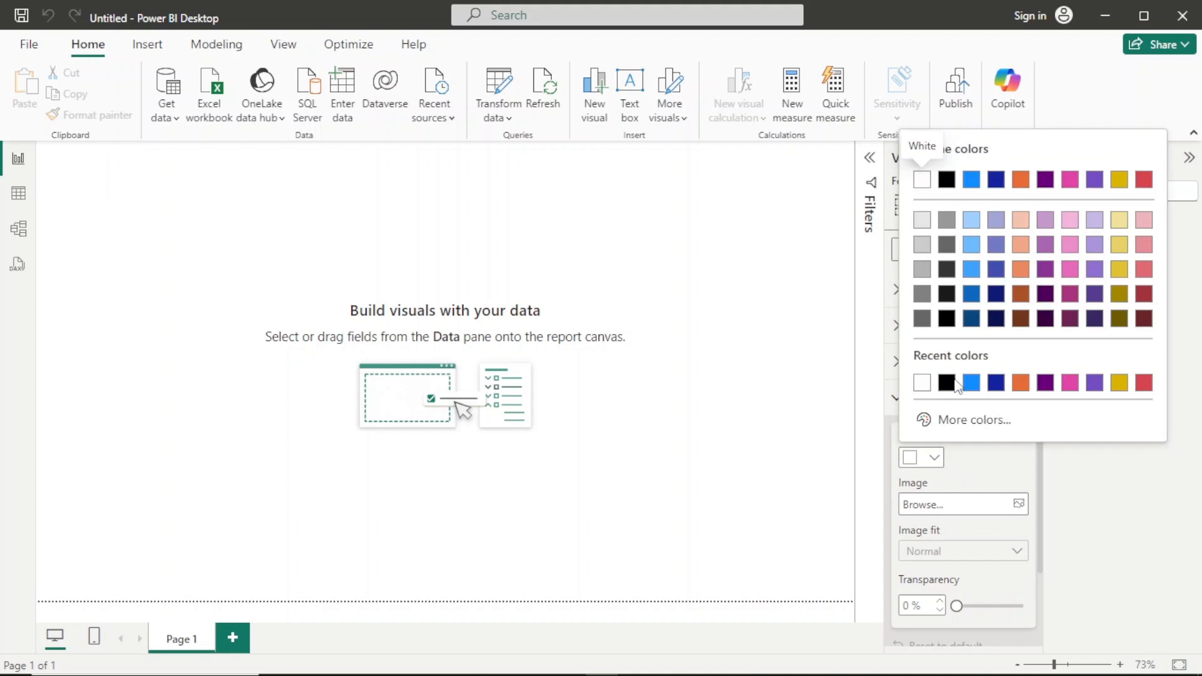
click(942, 418)
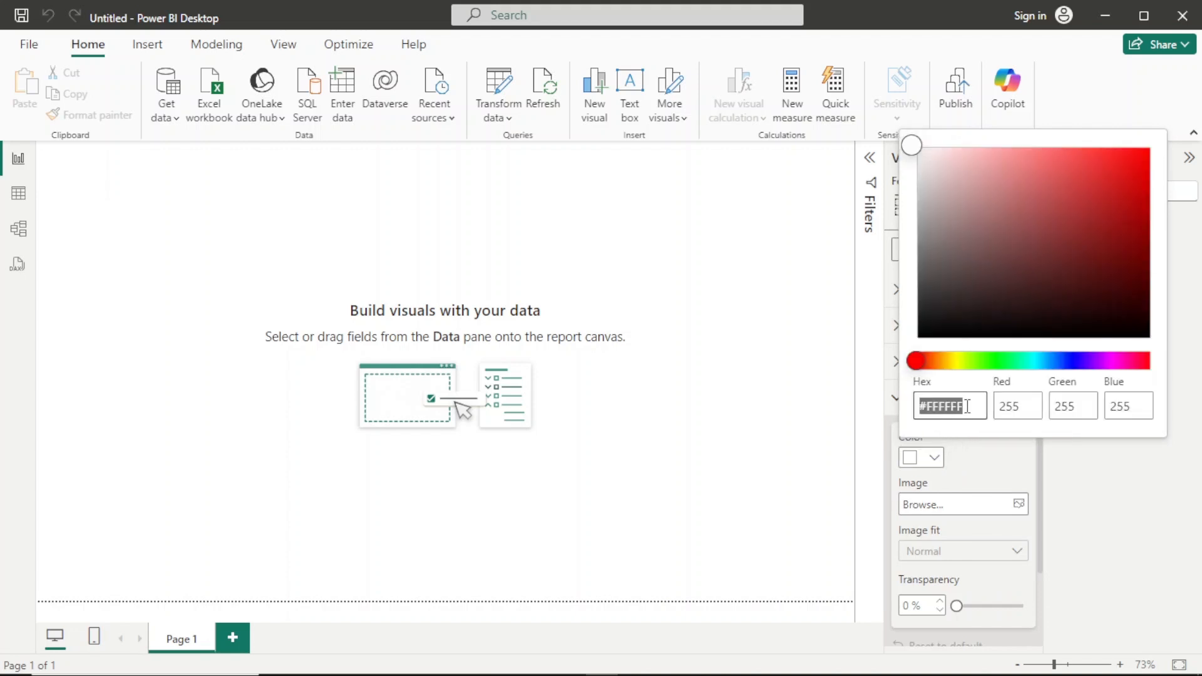
click(962, 405)
key(BackSpace)
key(BackSpace)
key(BackSpace)
key(BackSpace)
key(BackSpace)
text(8fbc8)
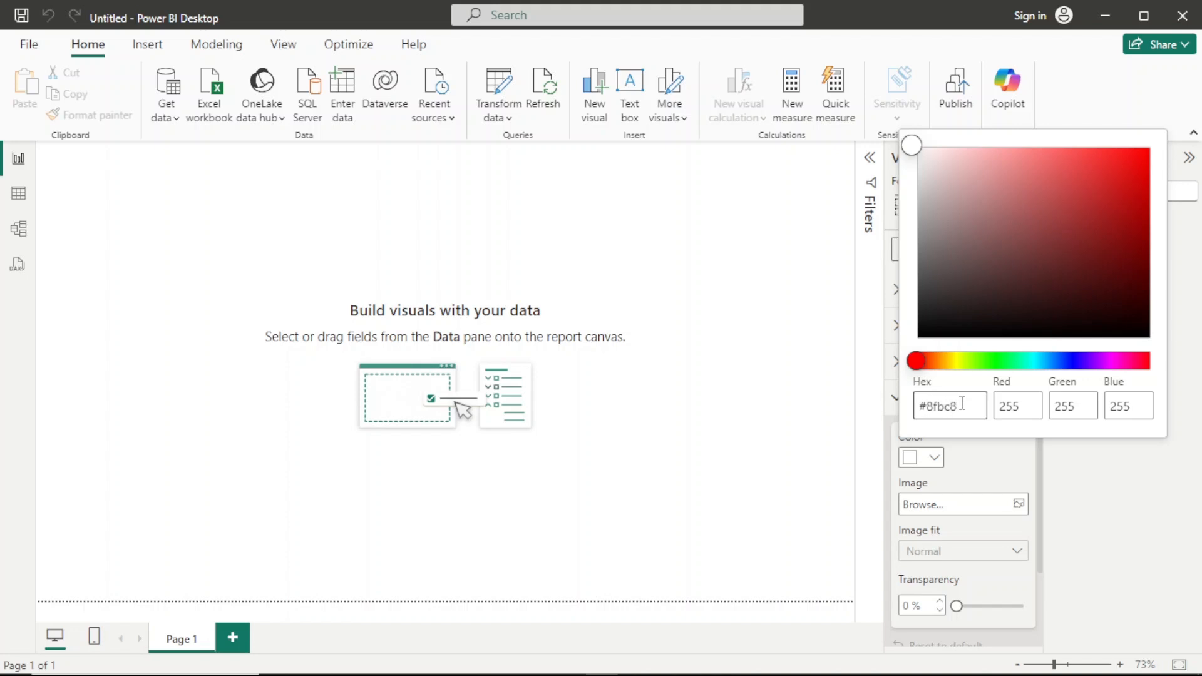
text(f)
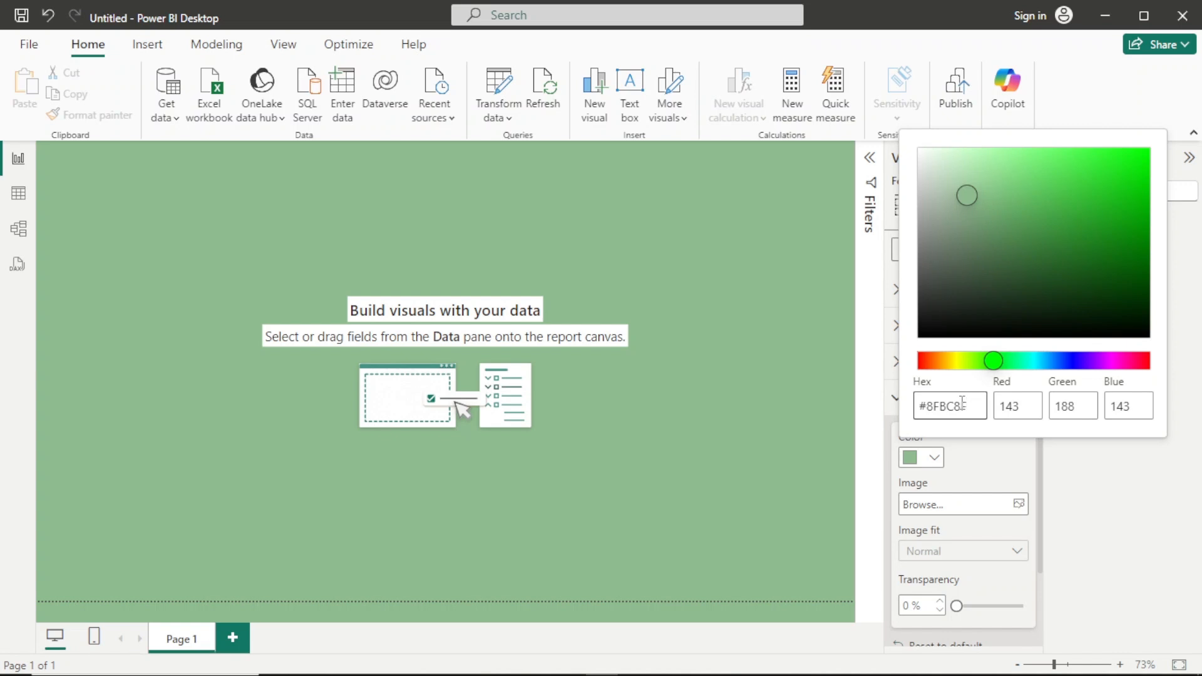
click(962, 483)
click(749, 475)
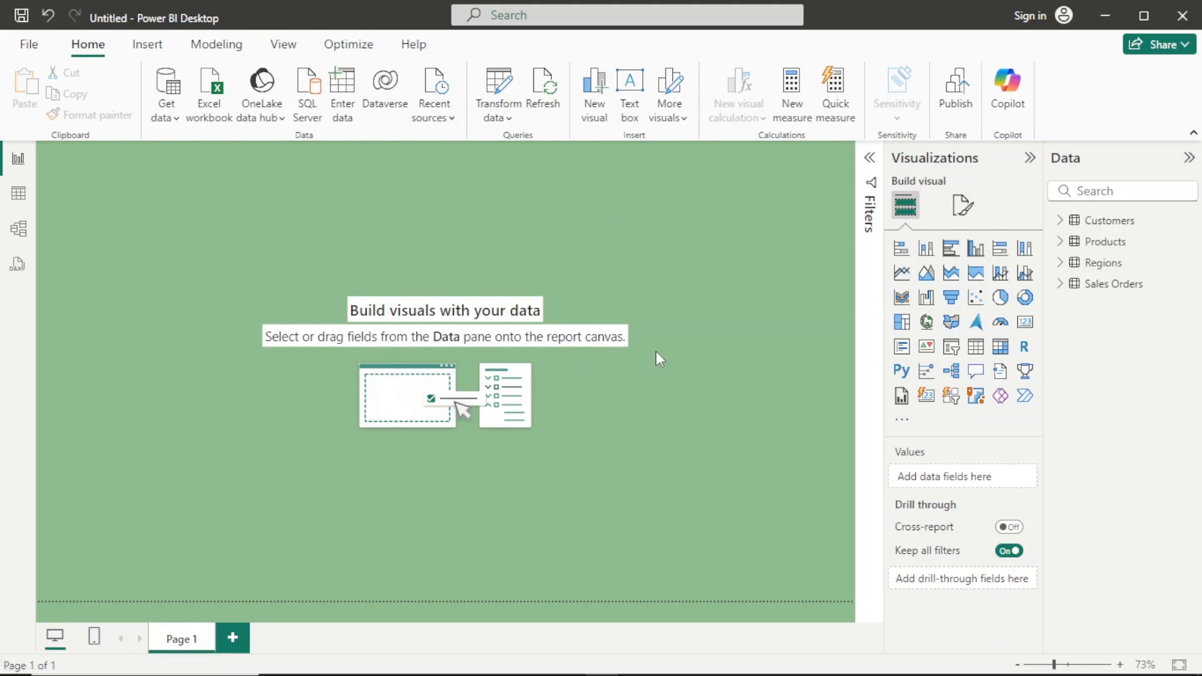
click(1062, 224)
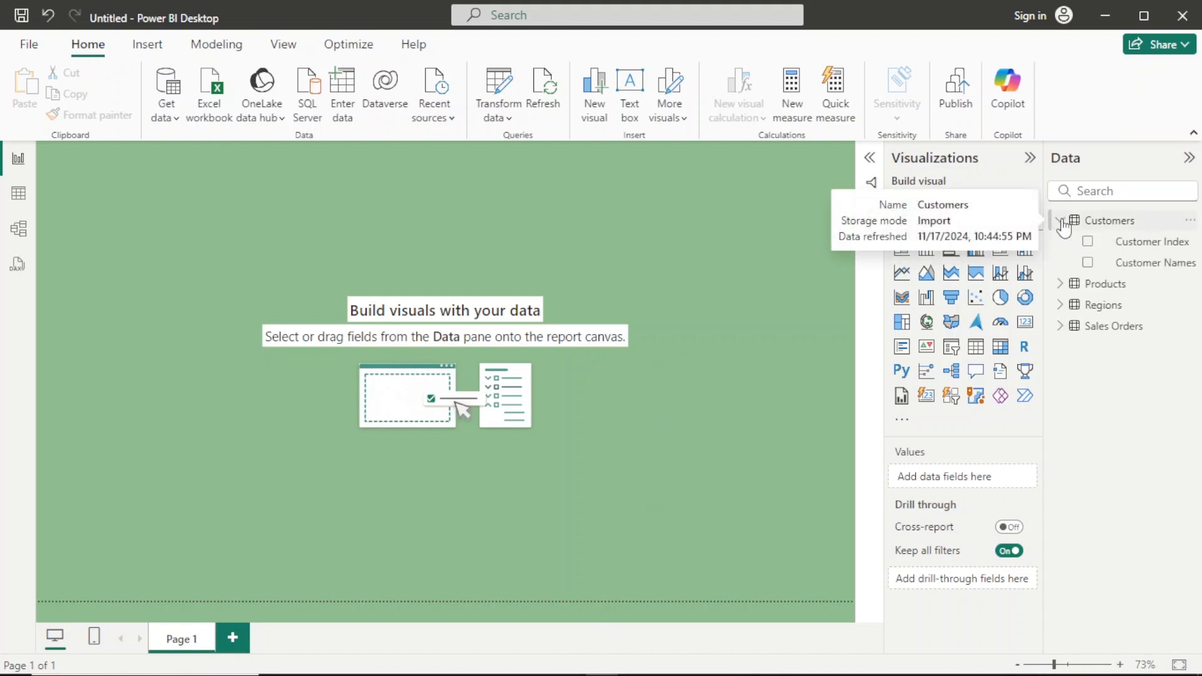
click(1062, 224)
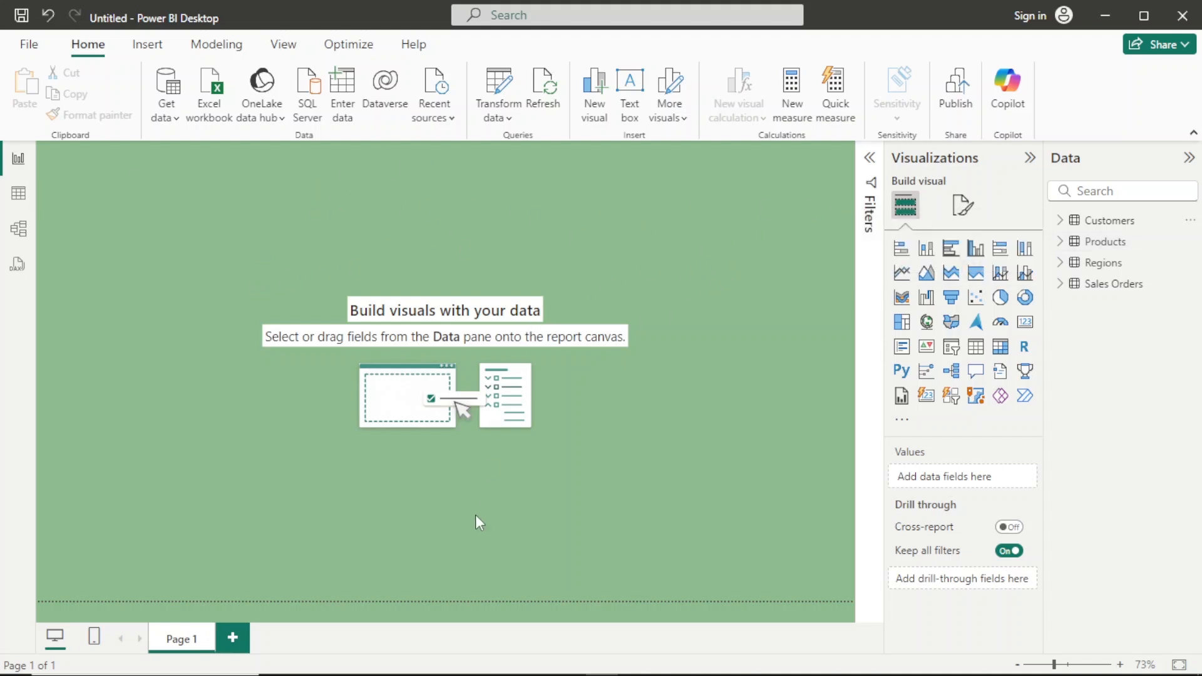
Open the Sales Analysis Report workbook from the Products Sales folder in Excel and show its Objectives sheet
mouse_move(400, 672)
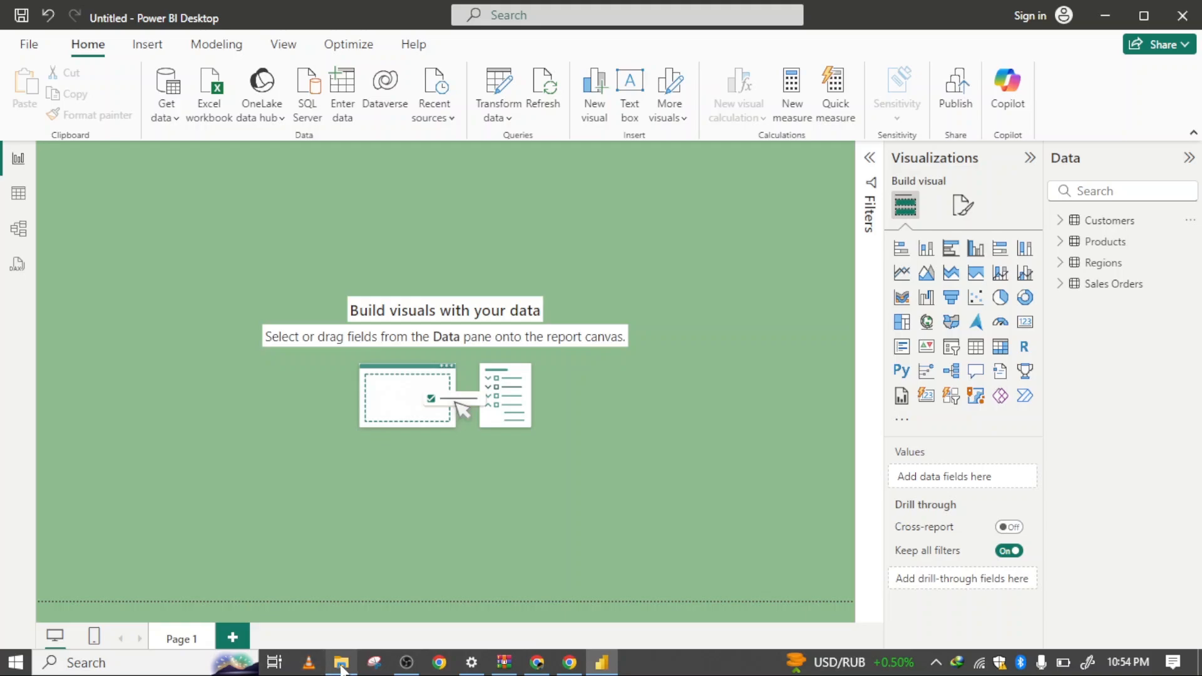
click(341, 667)
double_click(306, 193)
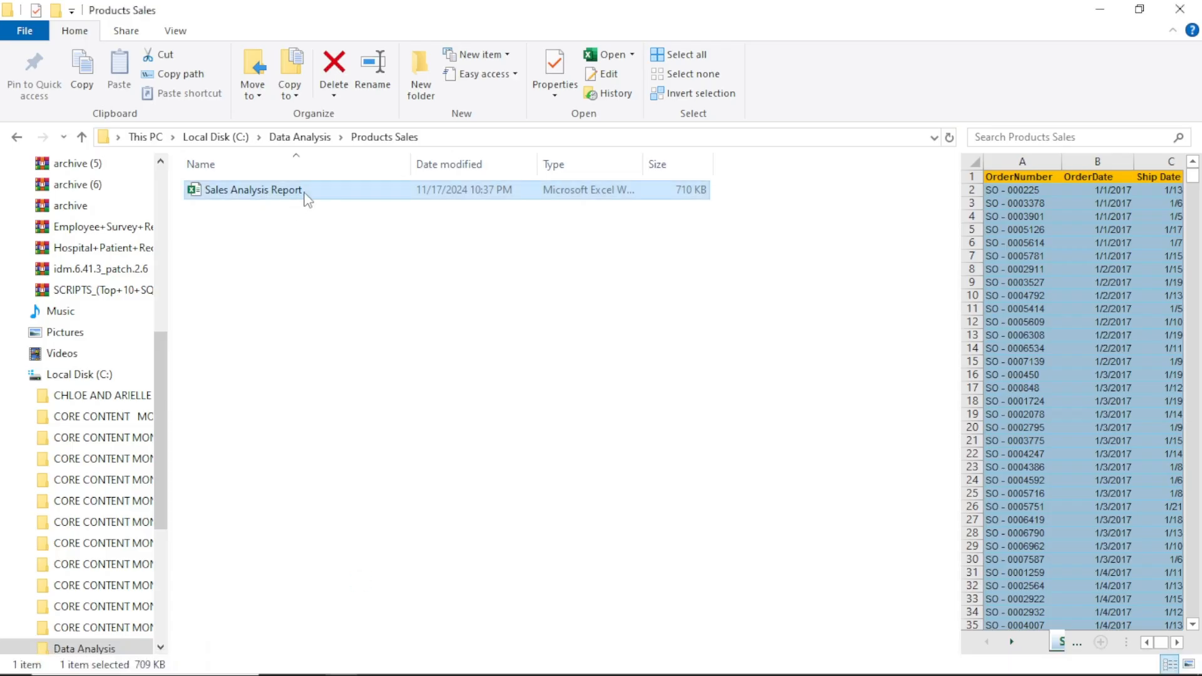
click(461, 194)
double_click(461, 194)
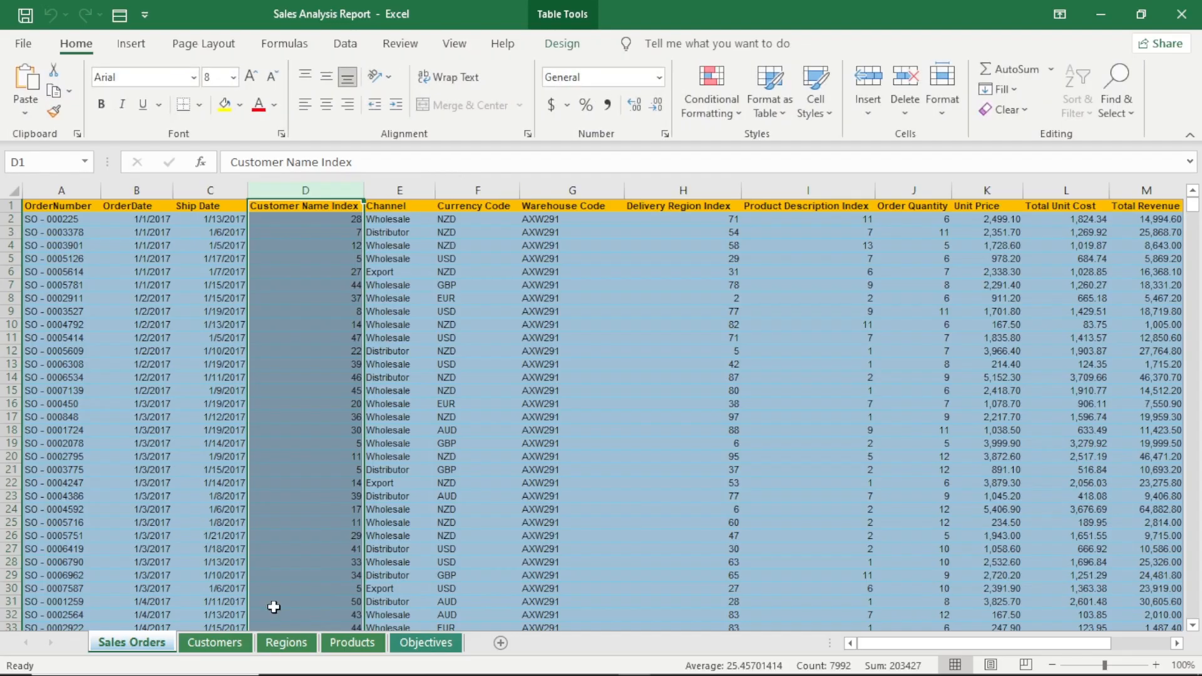
click(413, 644)
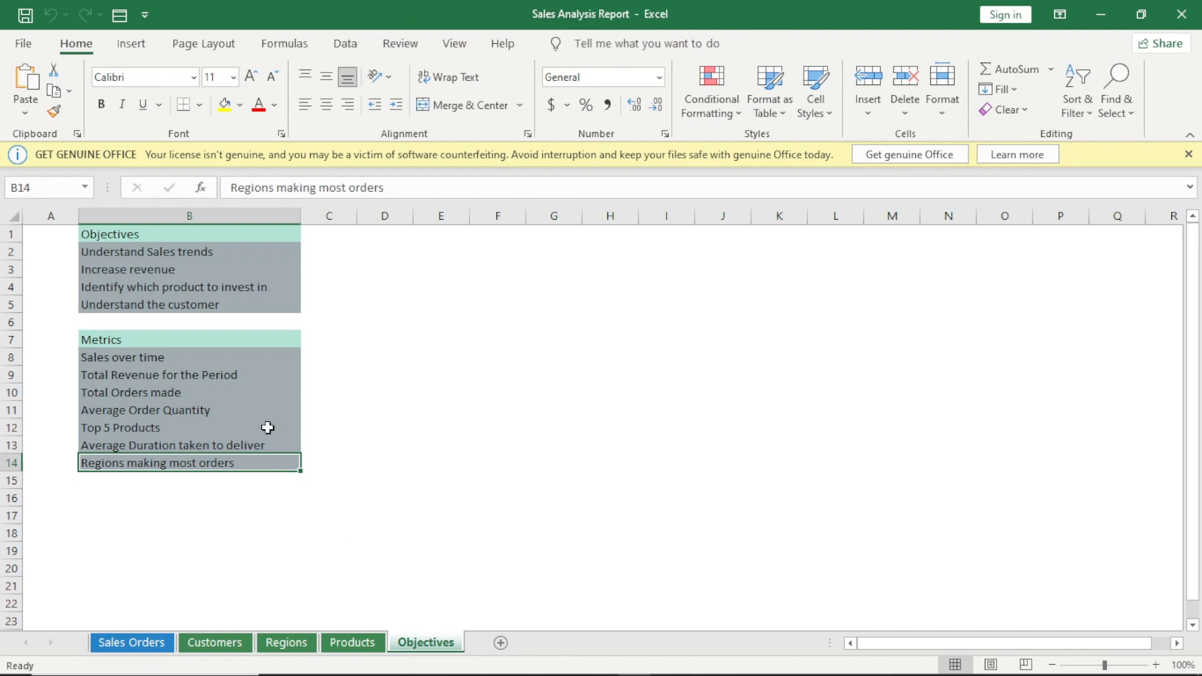
Examine the listed objectives and metrics, especially Sales over time and Total Revenue for the Period
click(491, 342)
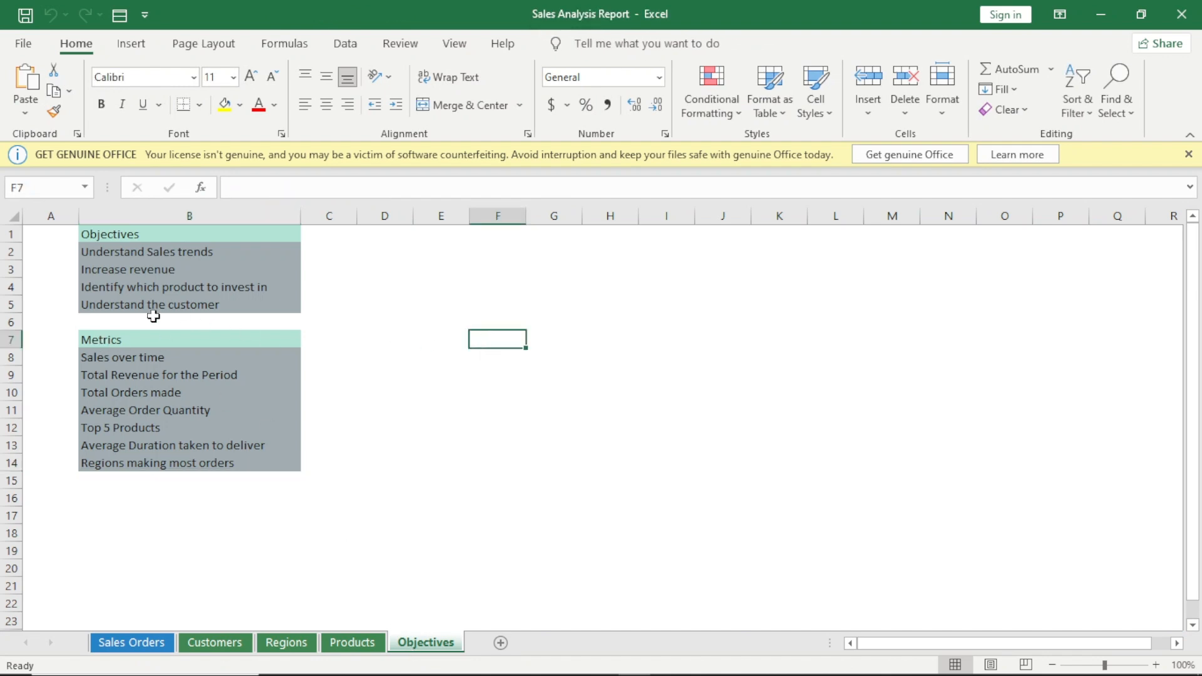
click(108, 358)
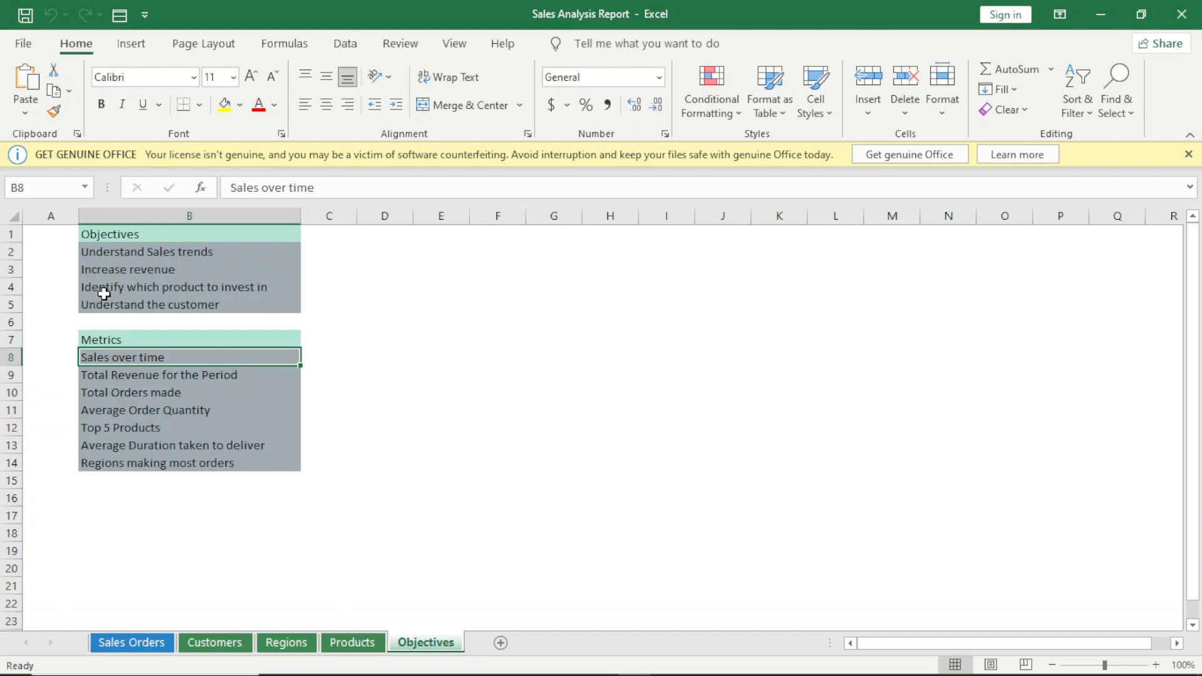
click(159, 379)
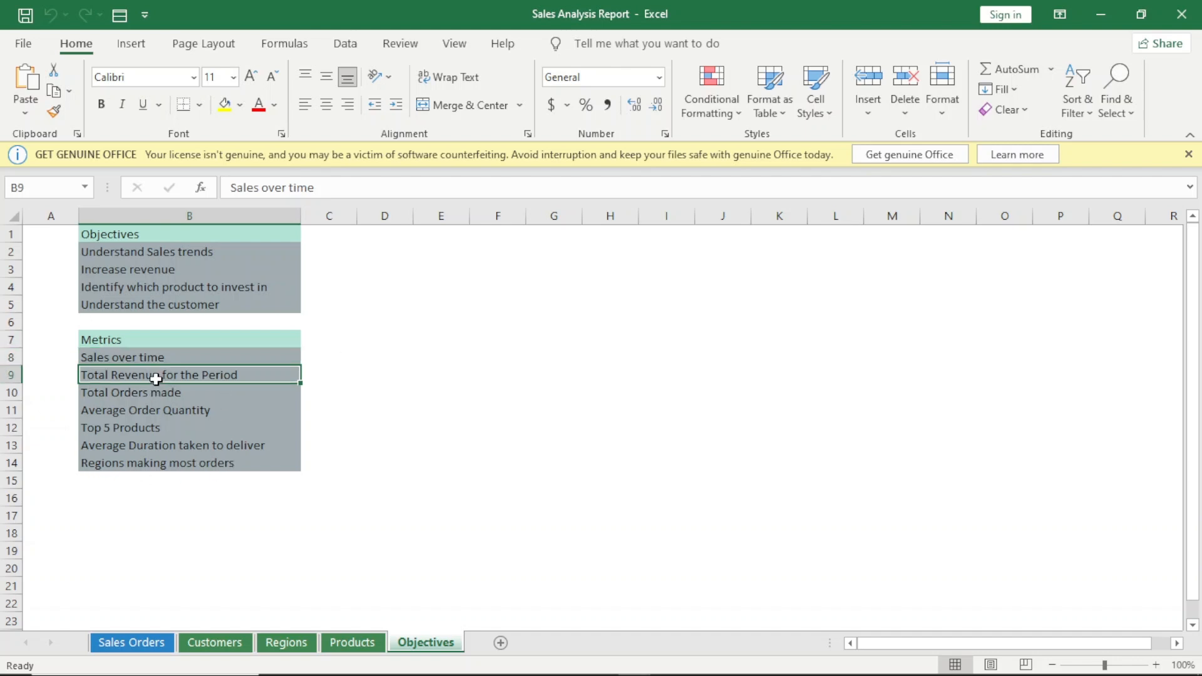
click(186, 361)
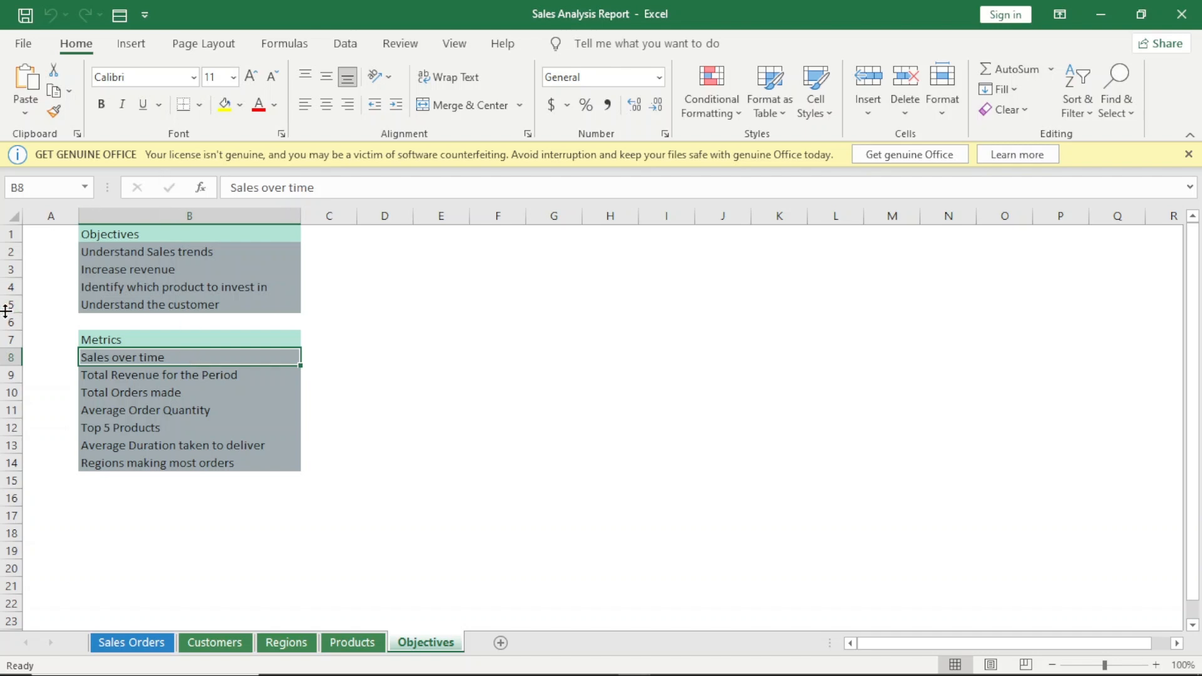
click(121, 380)
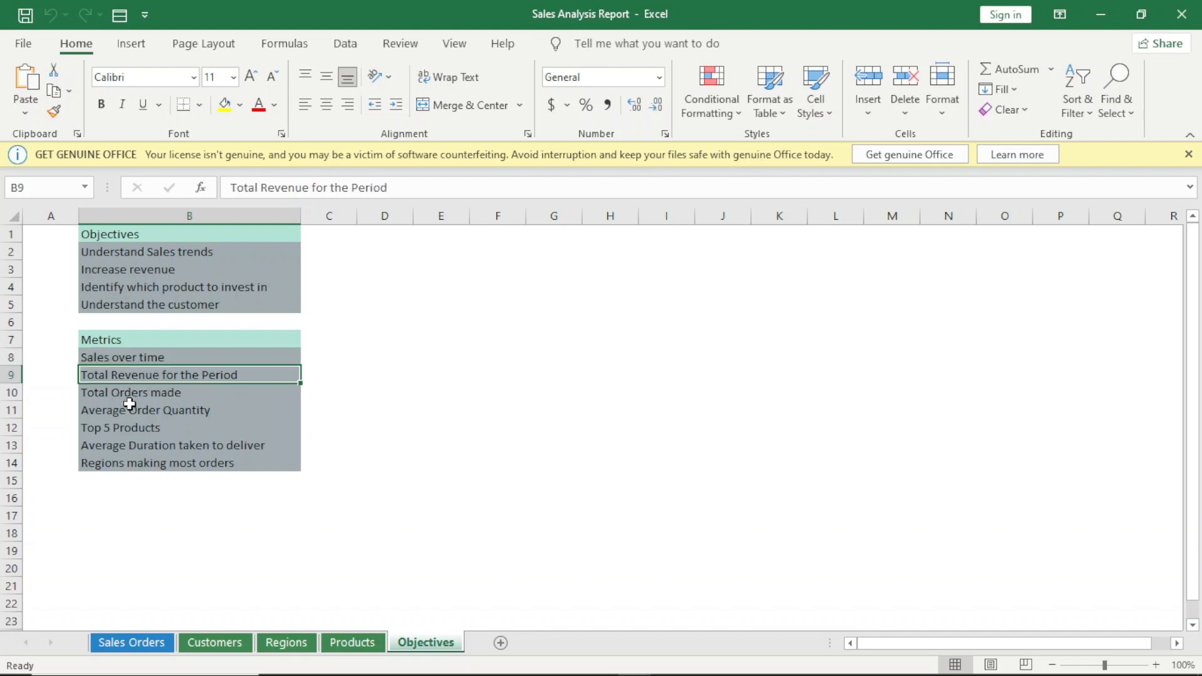
Switch back to Power BI Desktop, add an empty Card visual, and widen and lower it to leave space above
mouse_move(687, 674)
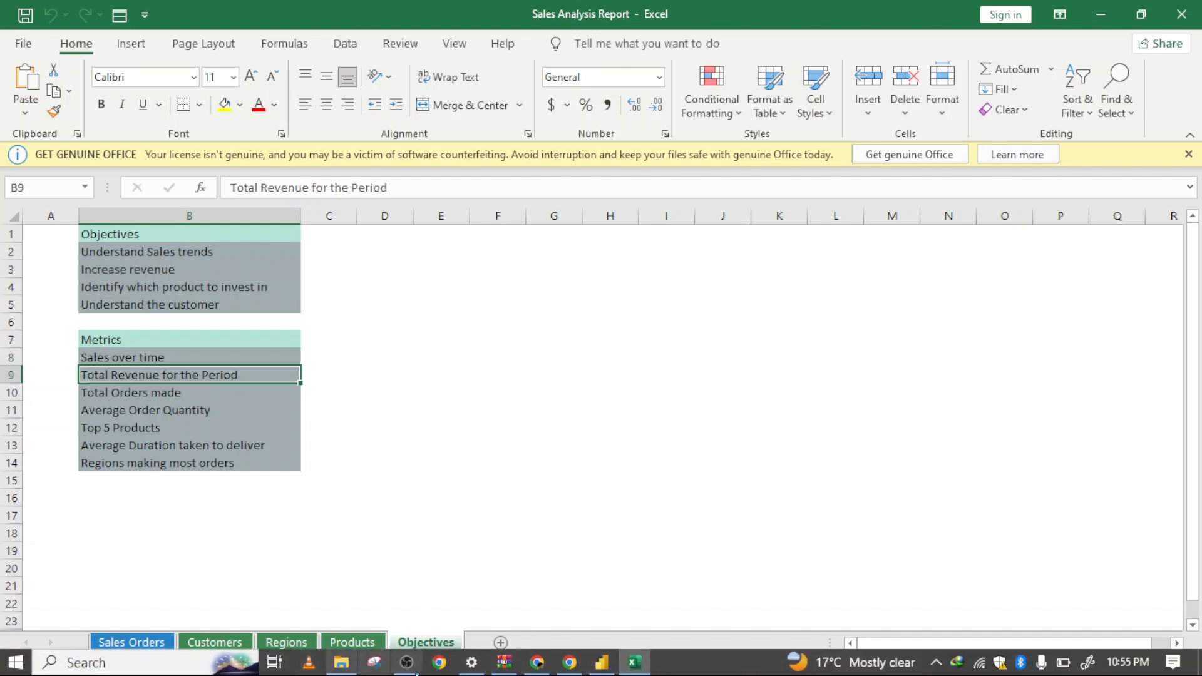
mouse_move(638, 673)
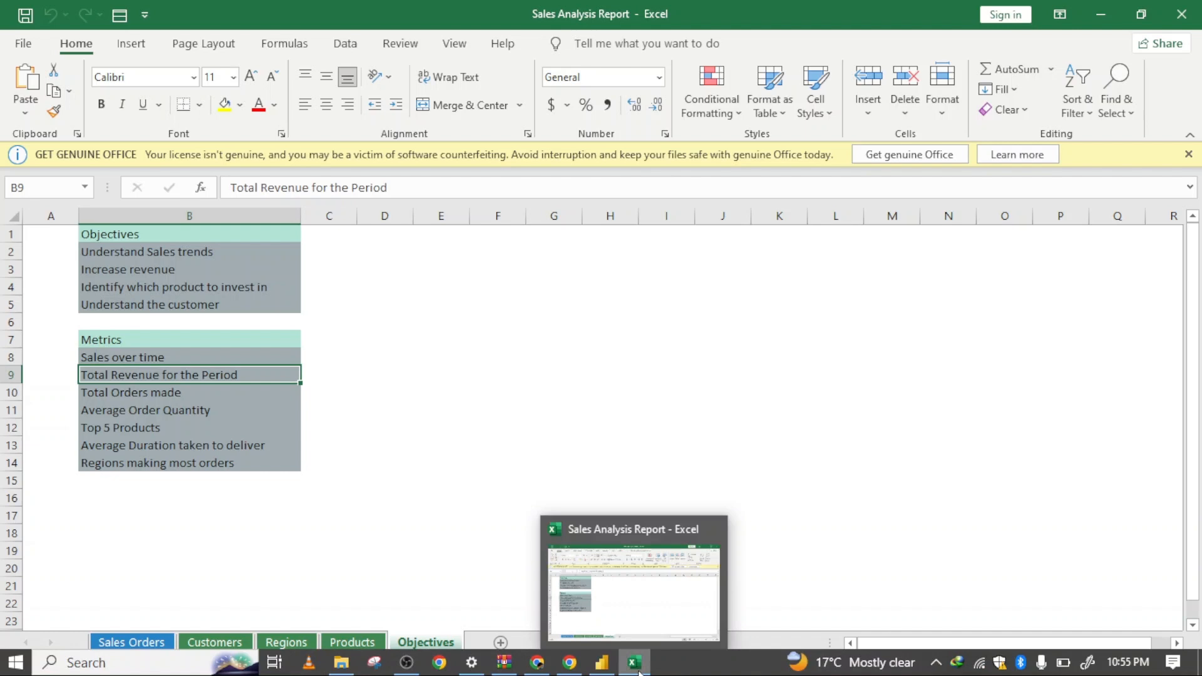
click(602, 662)
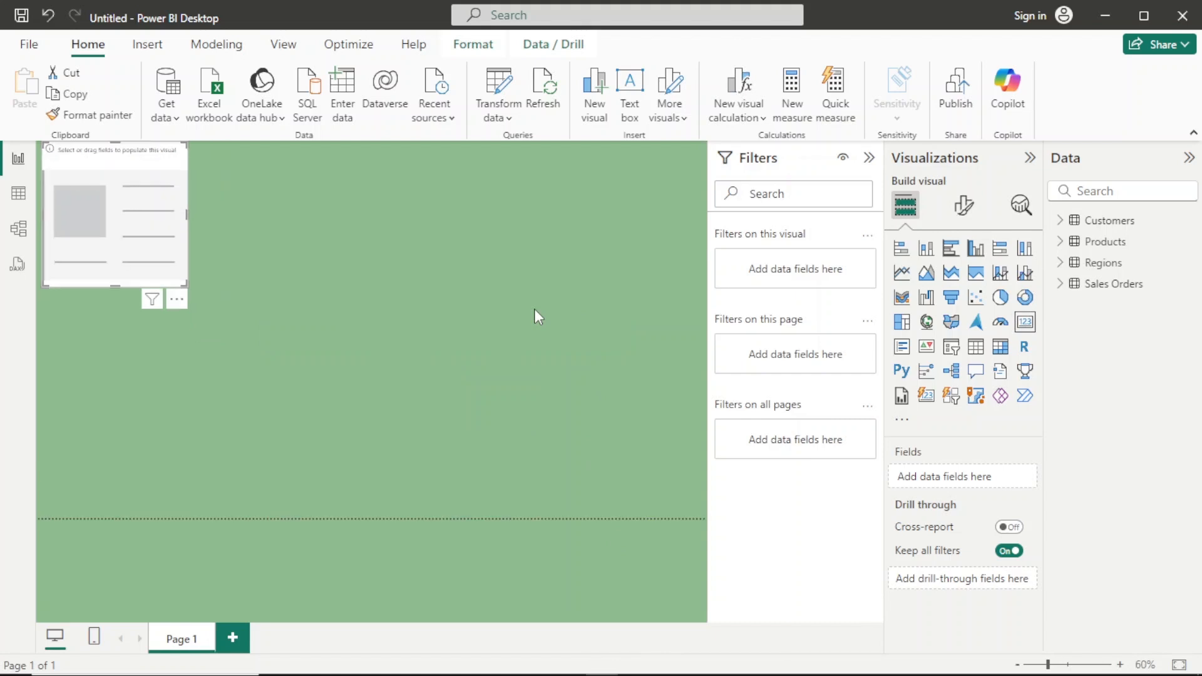
drag(233, 214, 412, 230)
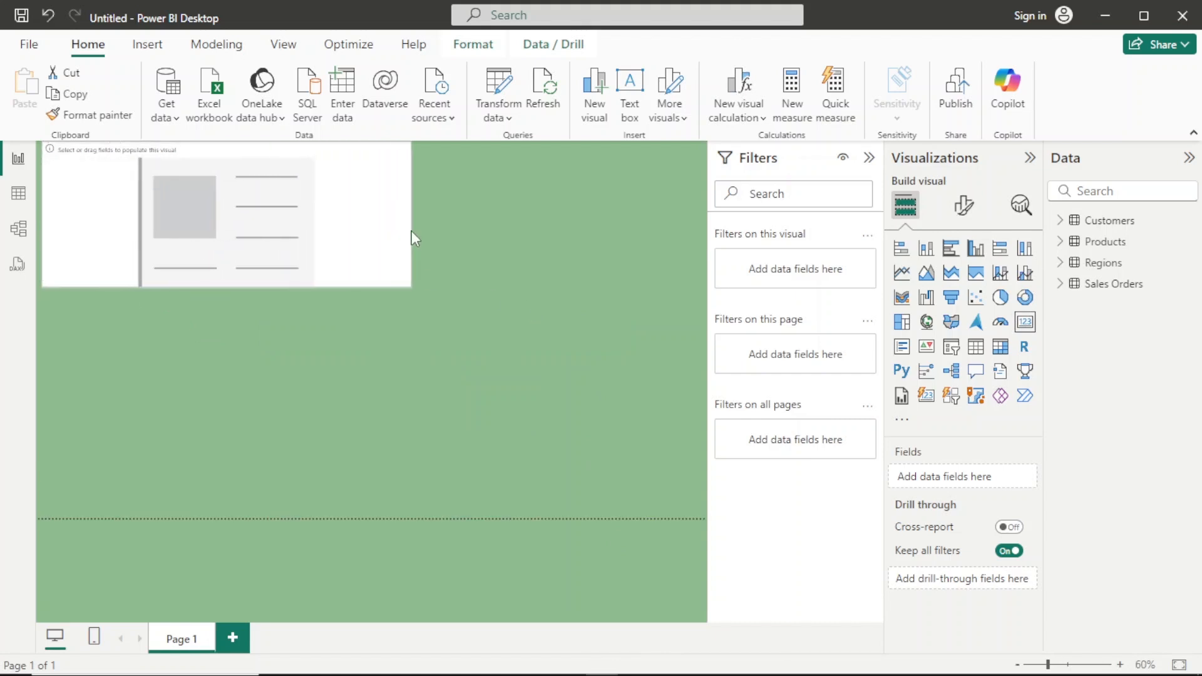
drag(236, 199, 242, 237)
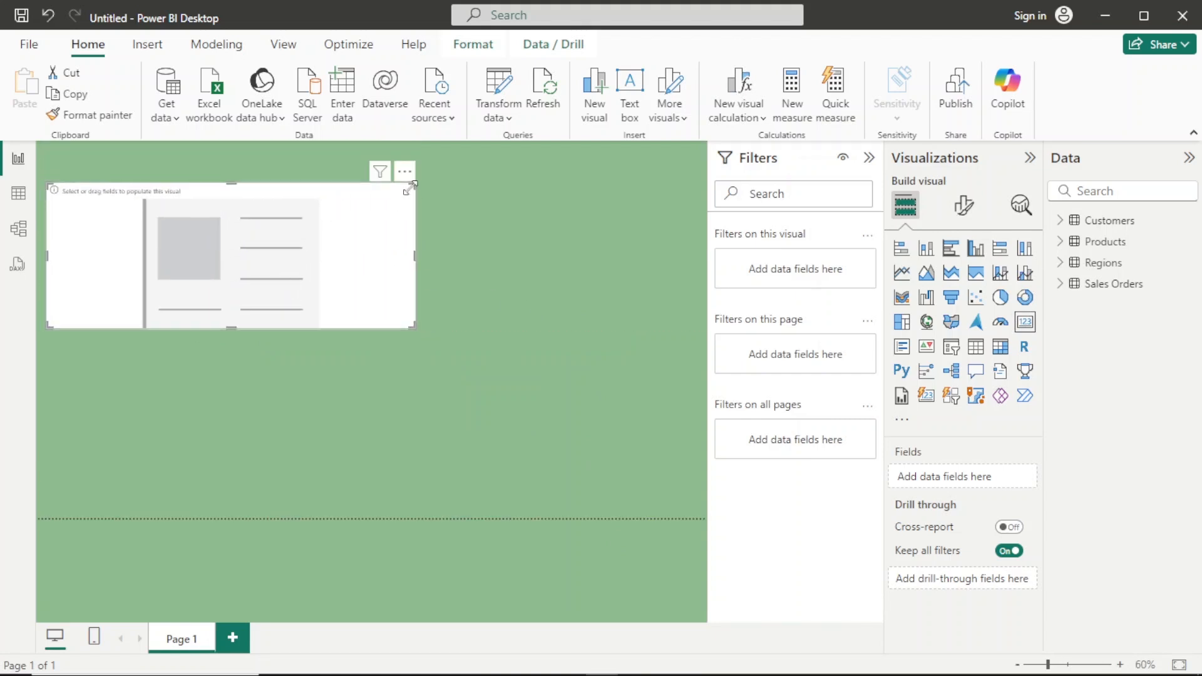
drag(412, 181, 346, 239)
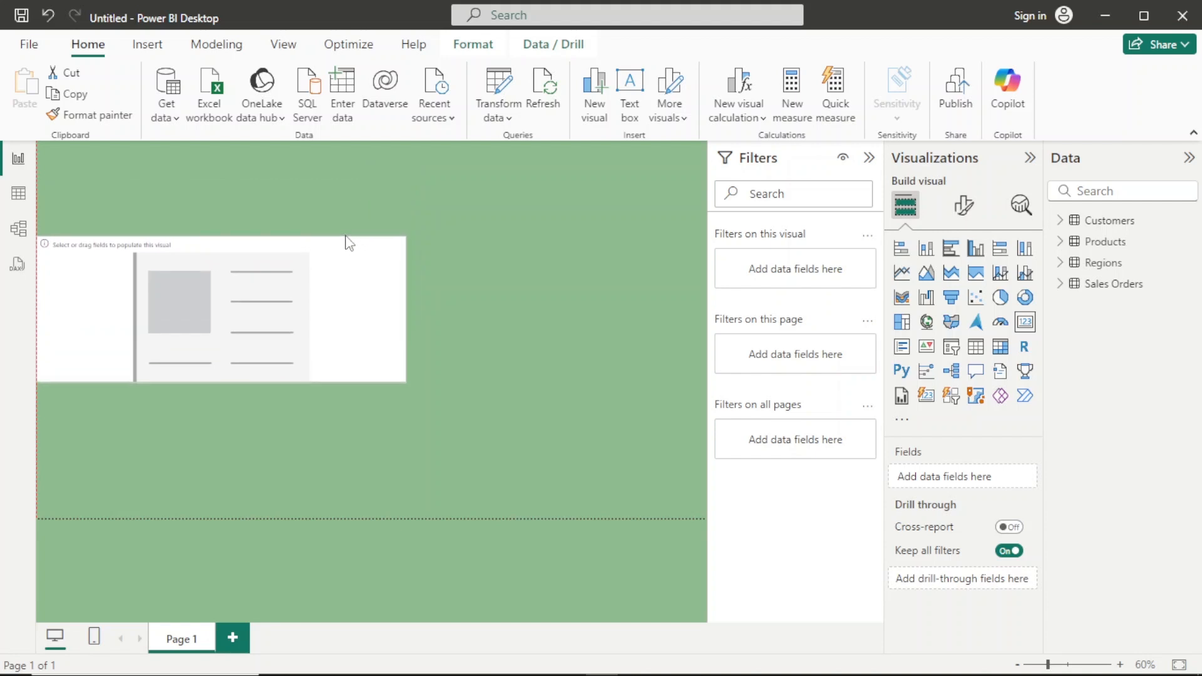
Insert a text box and shape it into a thin banner spanning most of the page's width along its upper edge
click(632, 88)
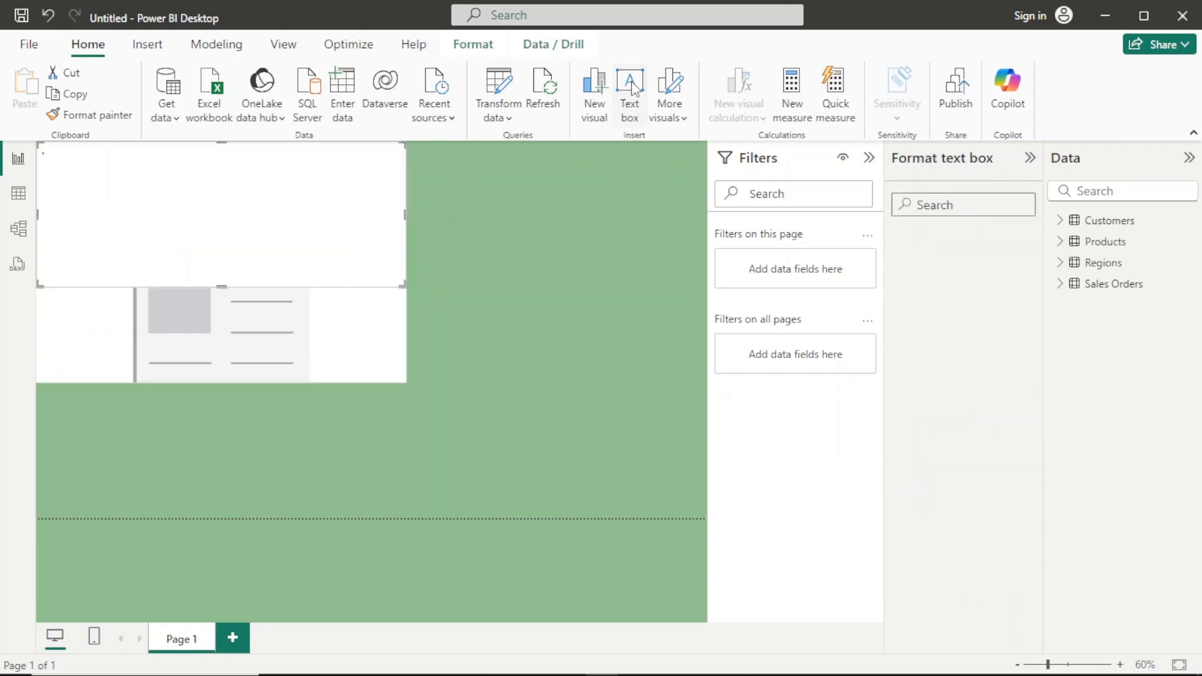
click(869, 158)
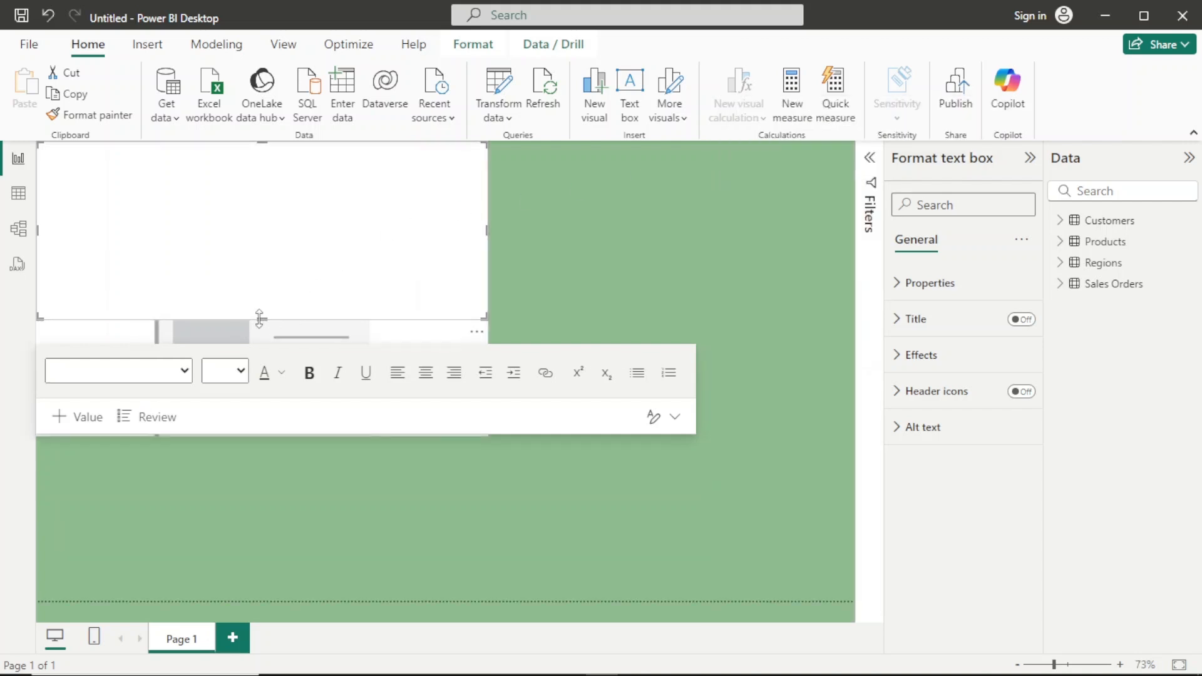
drag(260, 317, 287, 183)
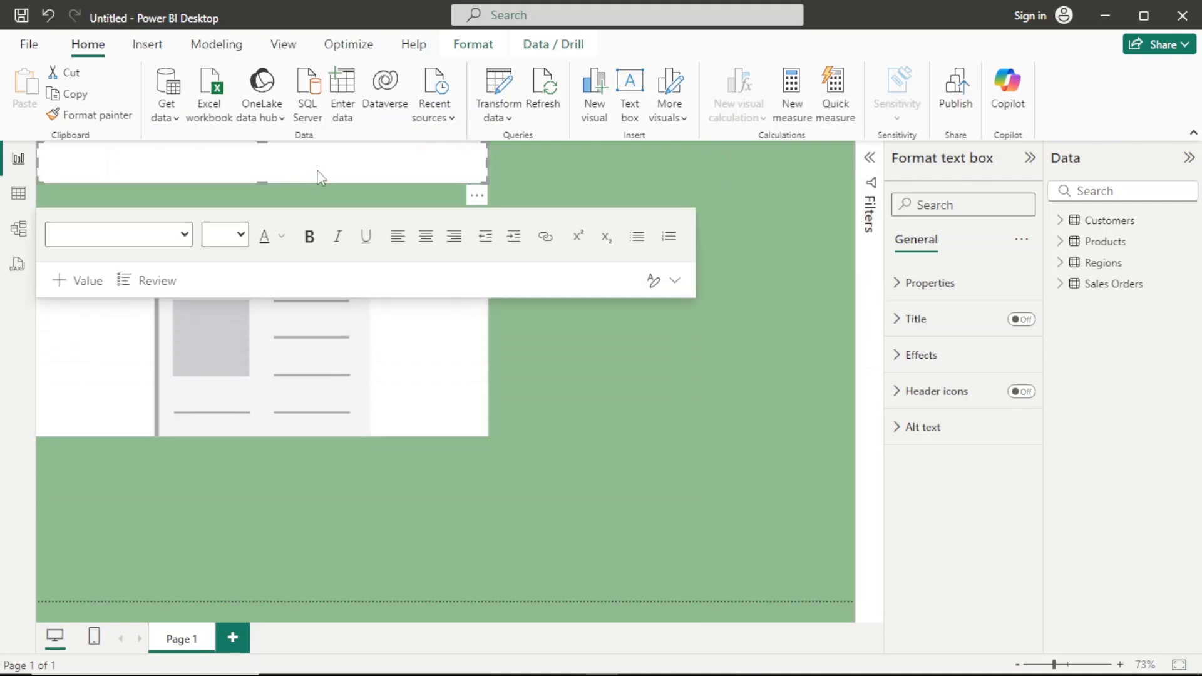
click(320, 179)
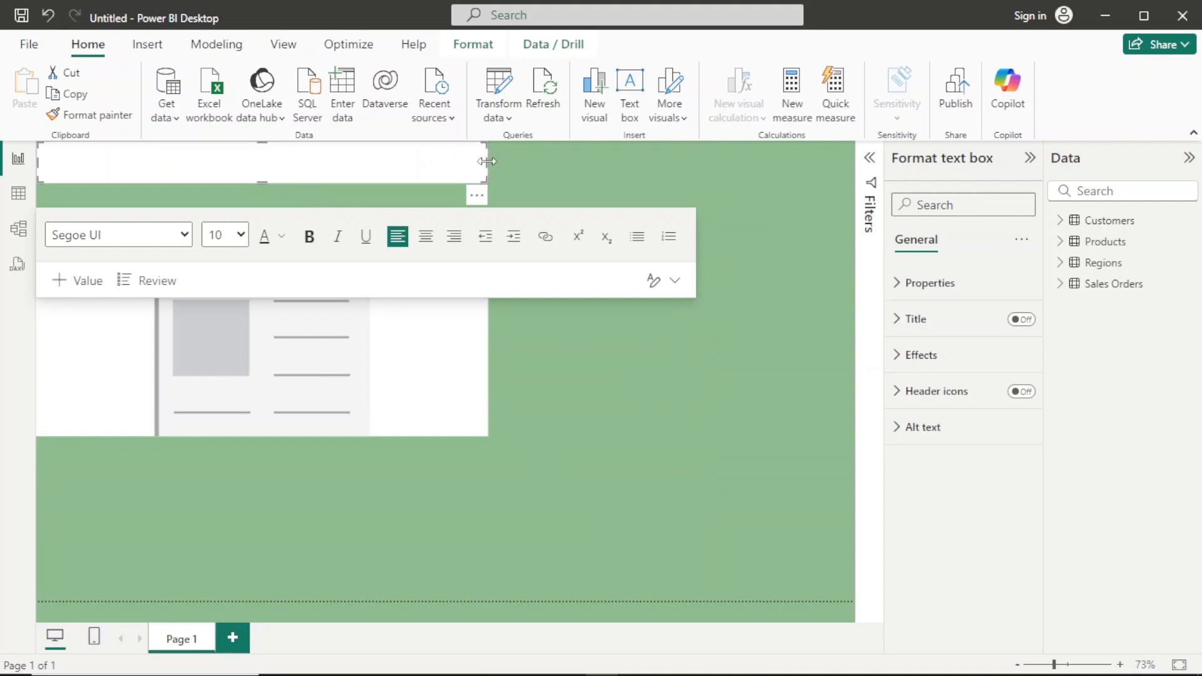
drag(486, 162, 806, 206)
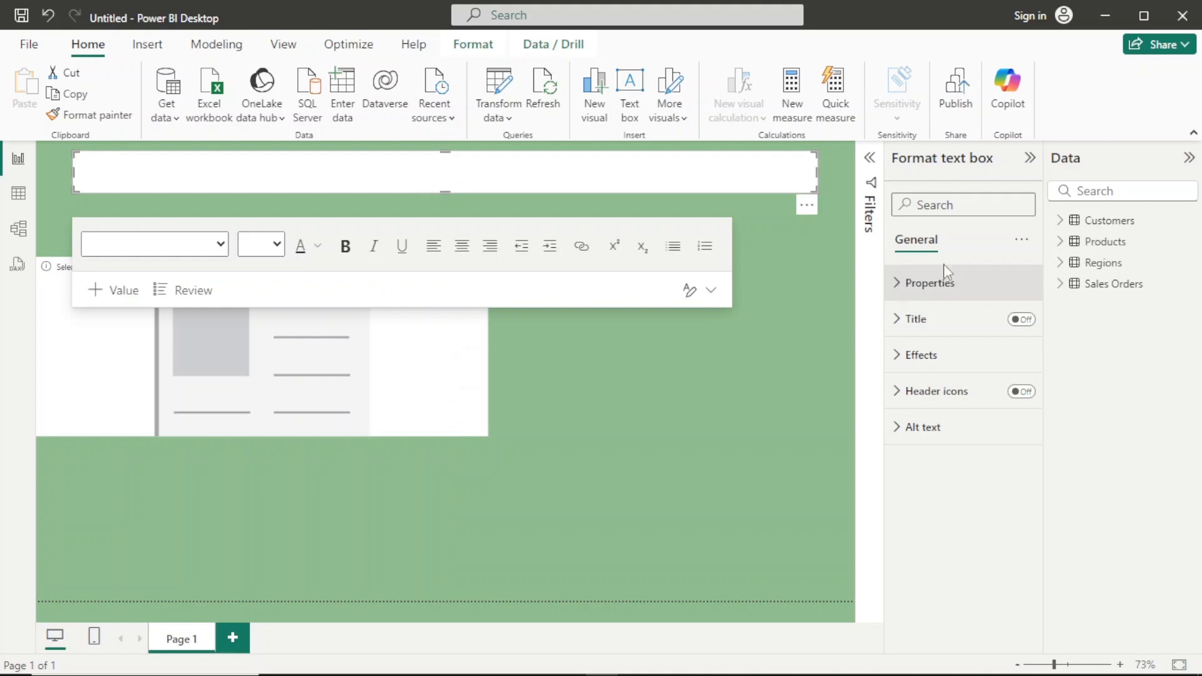
Set the empty banner text box's font to Tahoma, size 24
click(157, 175)
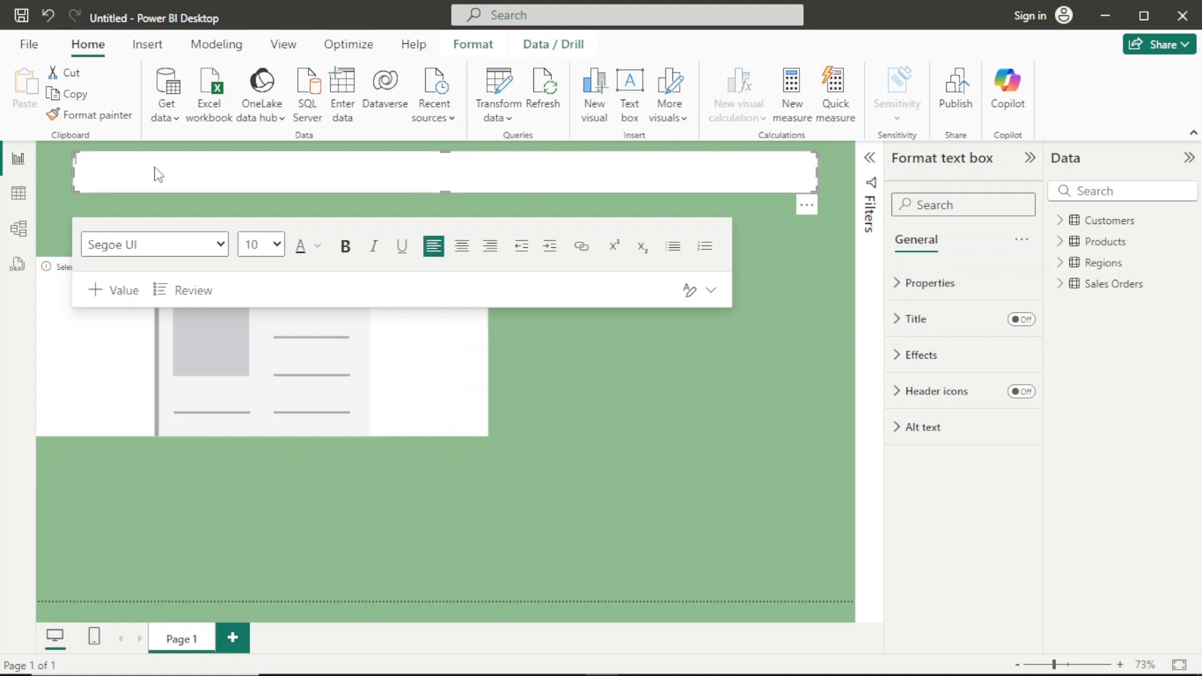
click(220, 245)
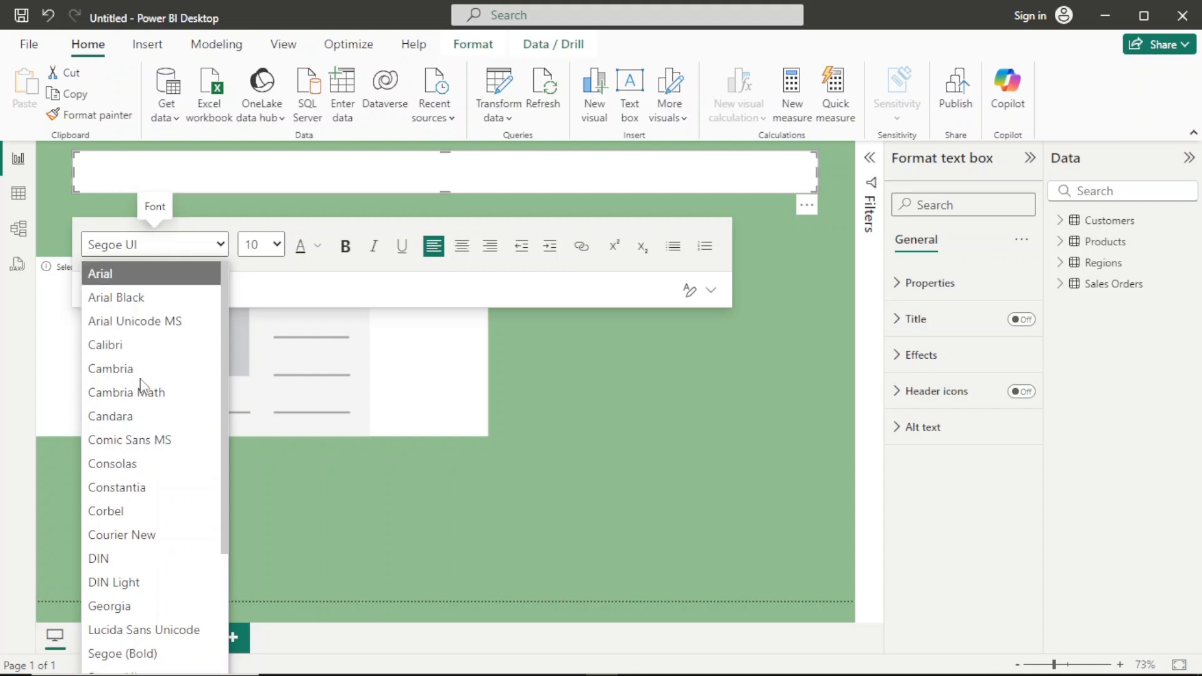
key(t)
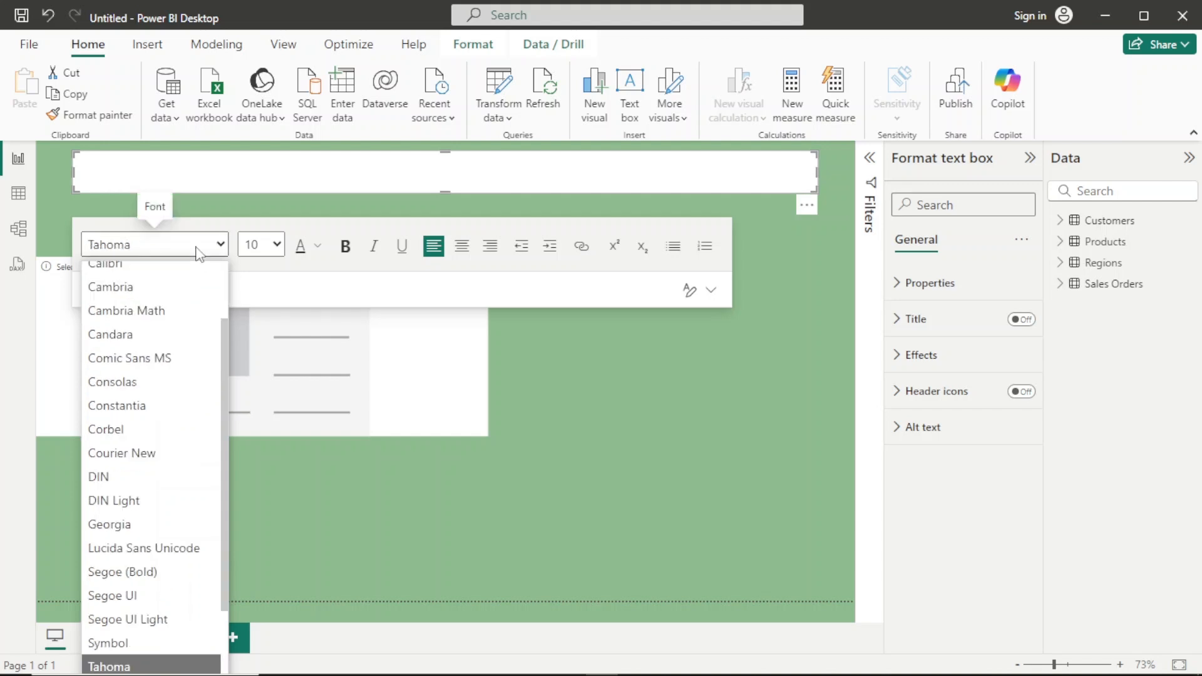
key(Return)
Enter the title "SALES ANALYSIS DASHBOARD" in the banner text box
text(S)
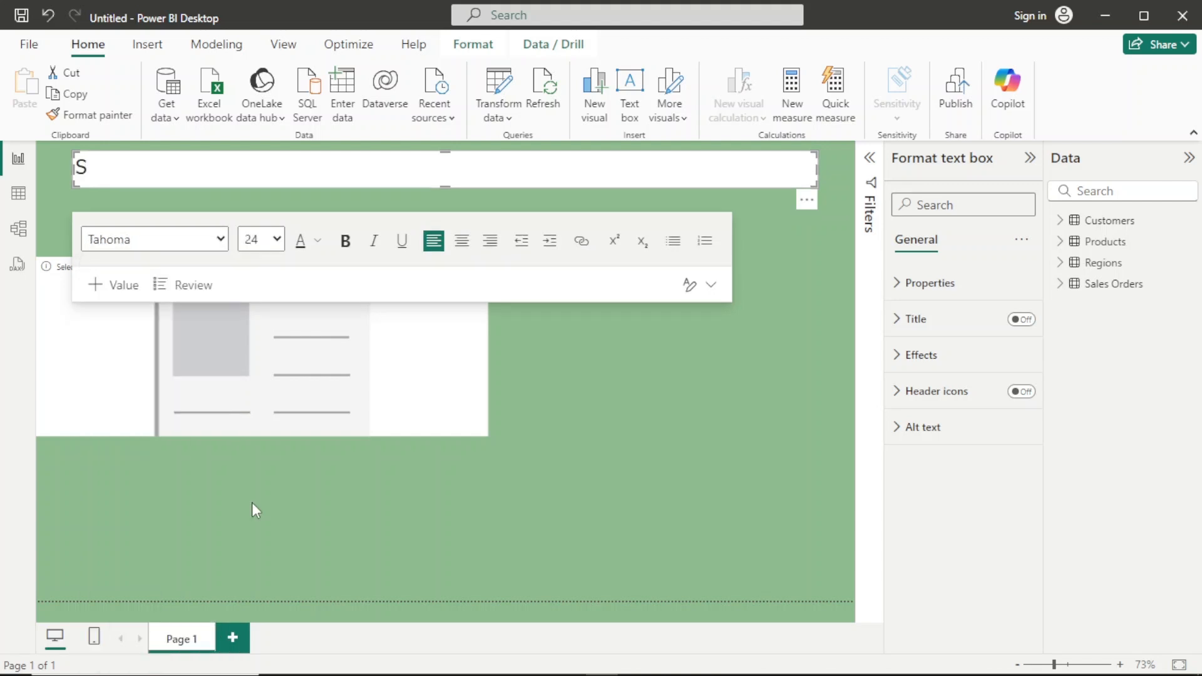
text(ALES AN)
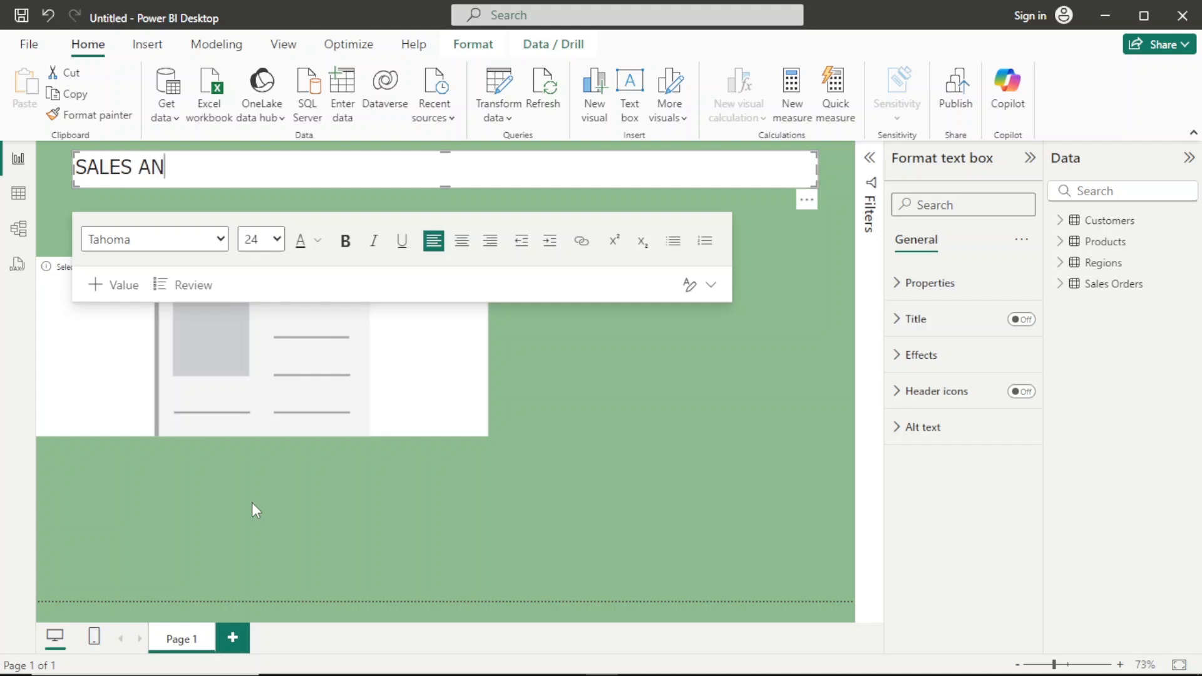
text(ALYSIS PRESN)
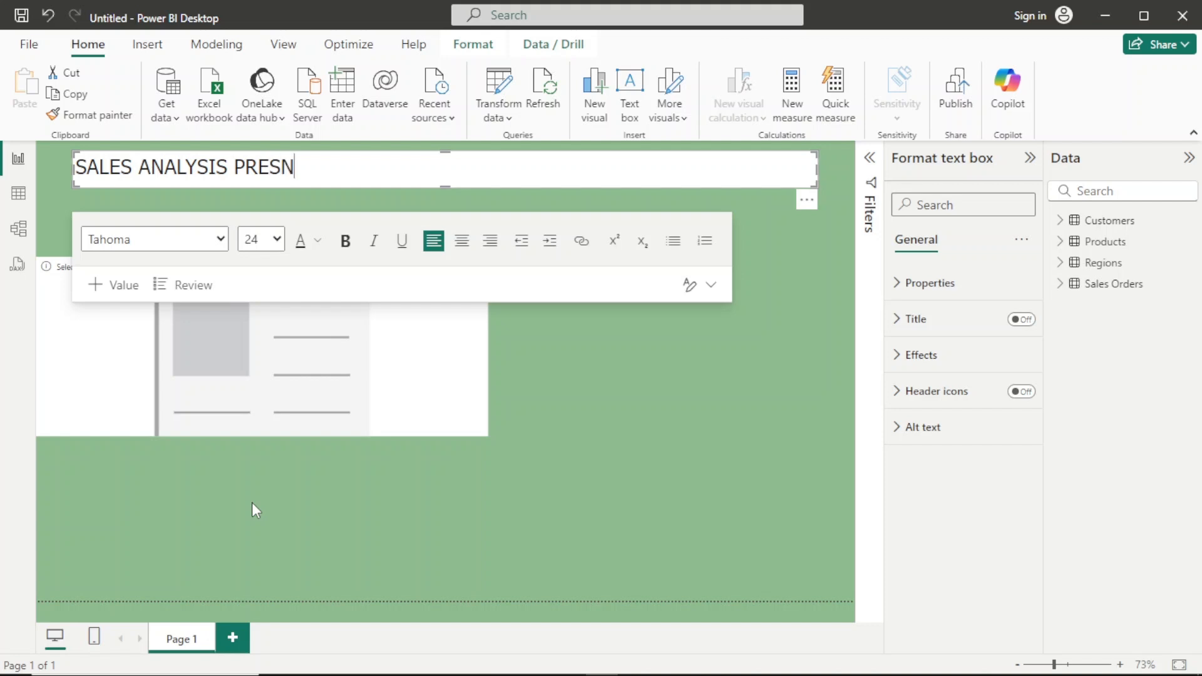
key(BackSpace)
key(BackSpace)
key(BackSpace)
key(BackSpace)
key(BackSpace)
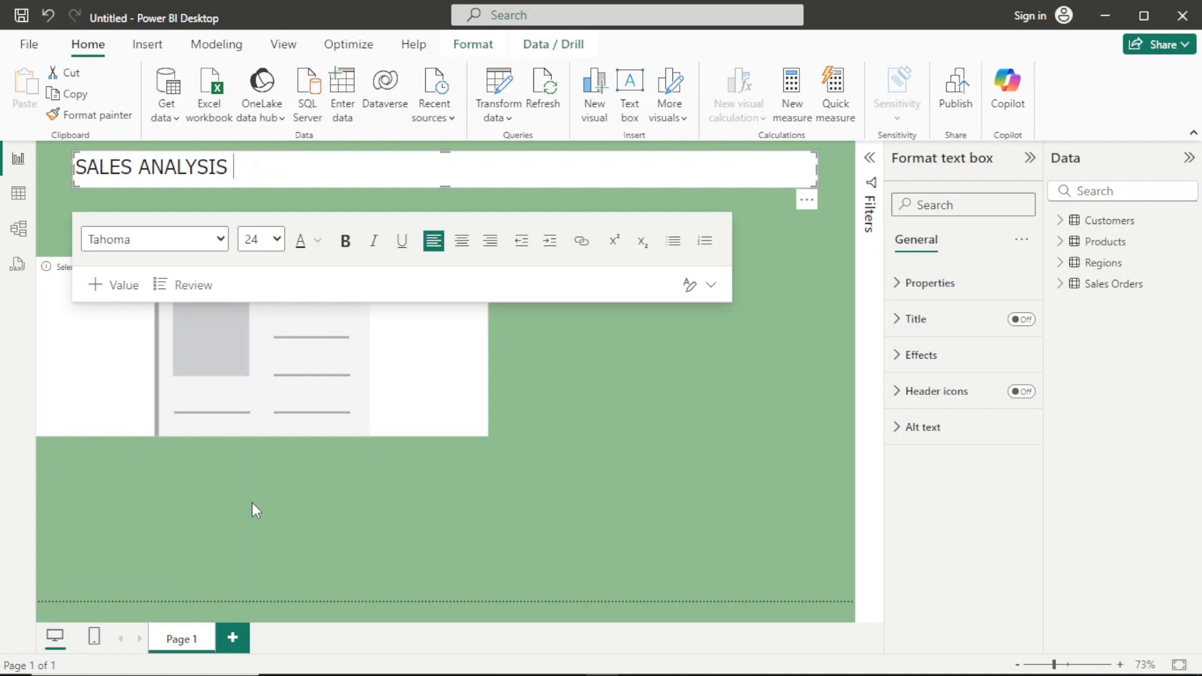
text(DASHBOARD)
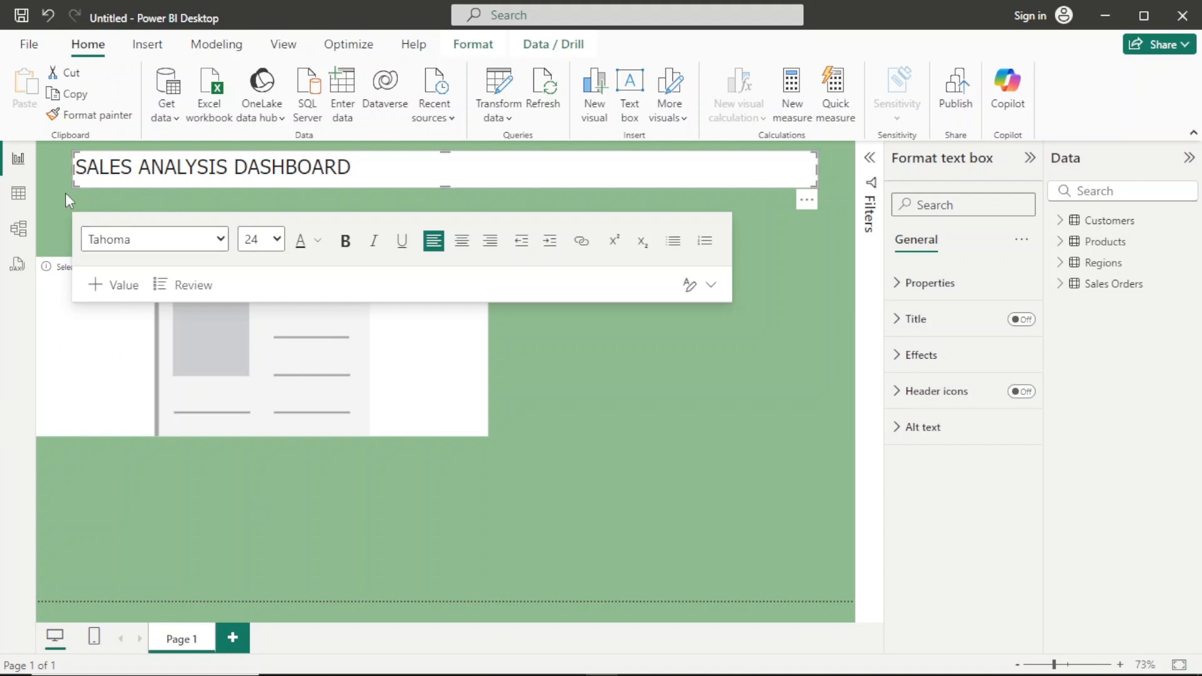
Add "20 PRODUCTS" in front of the existing banner title text
click(79, 158)
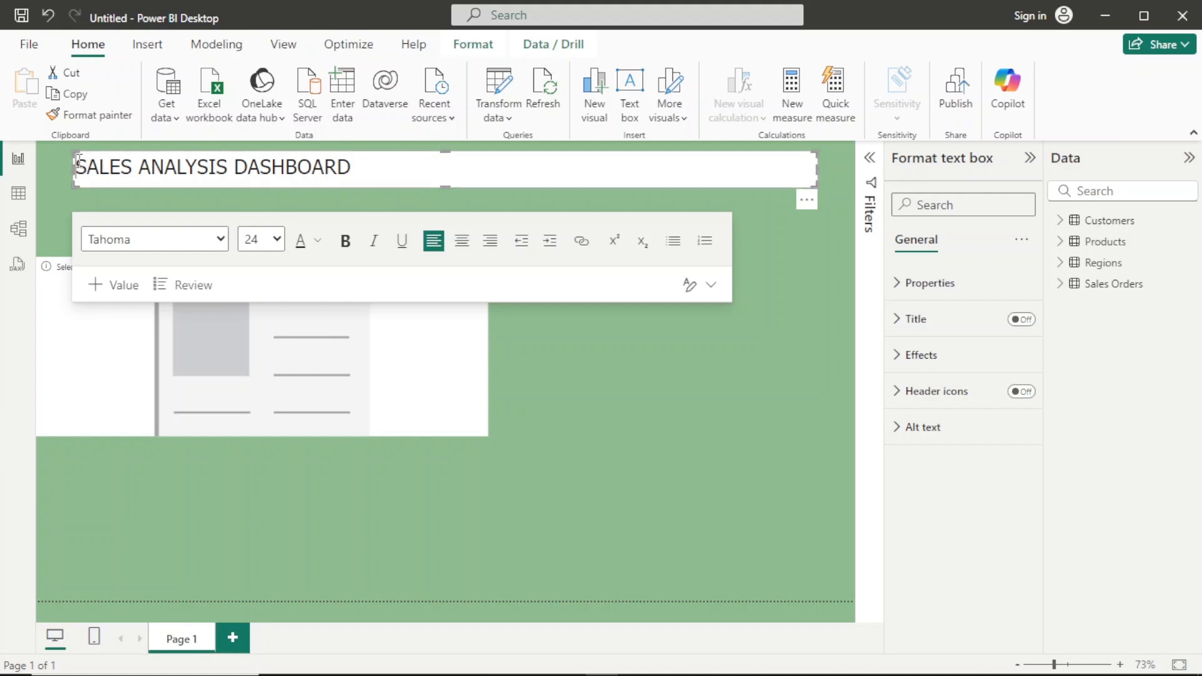
text(20 )
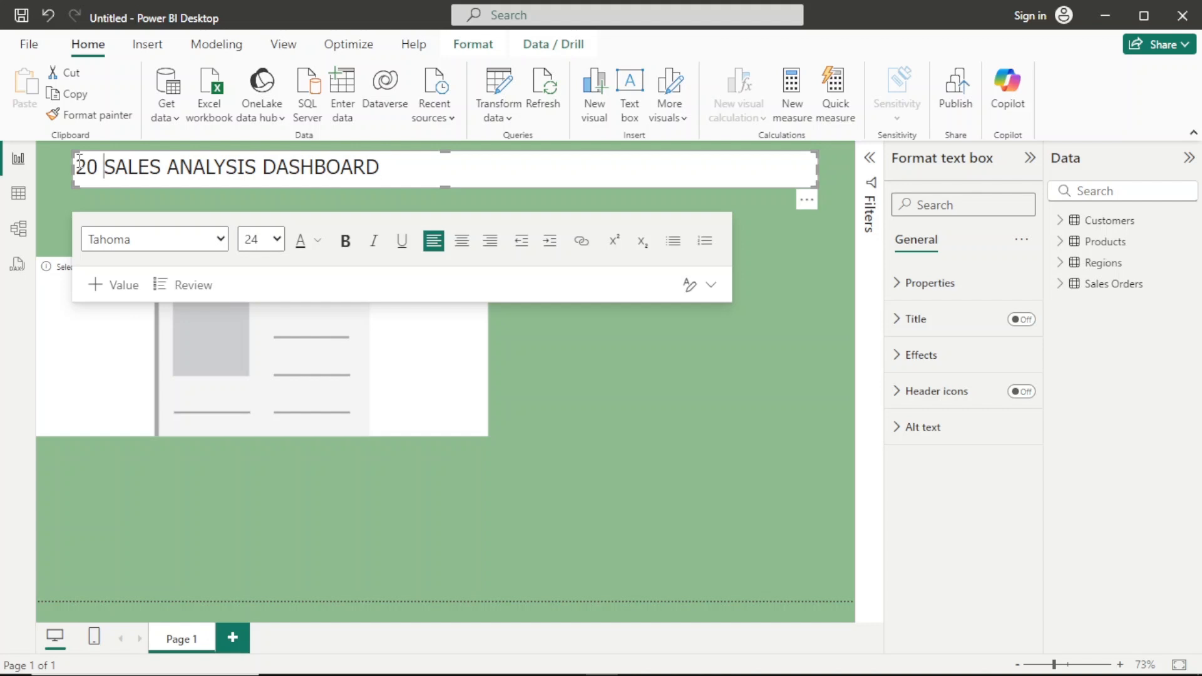
text(PRODUCTS)
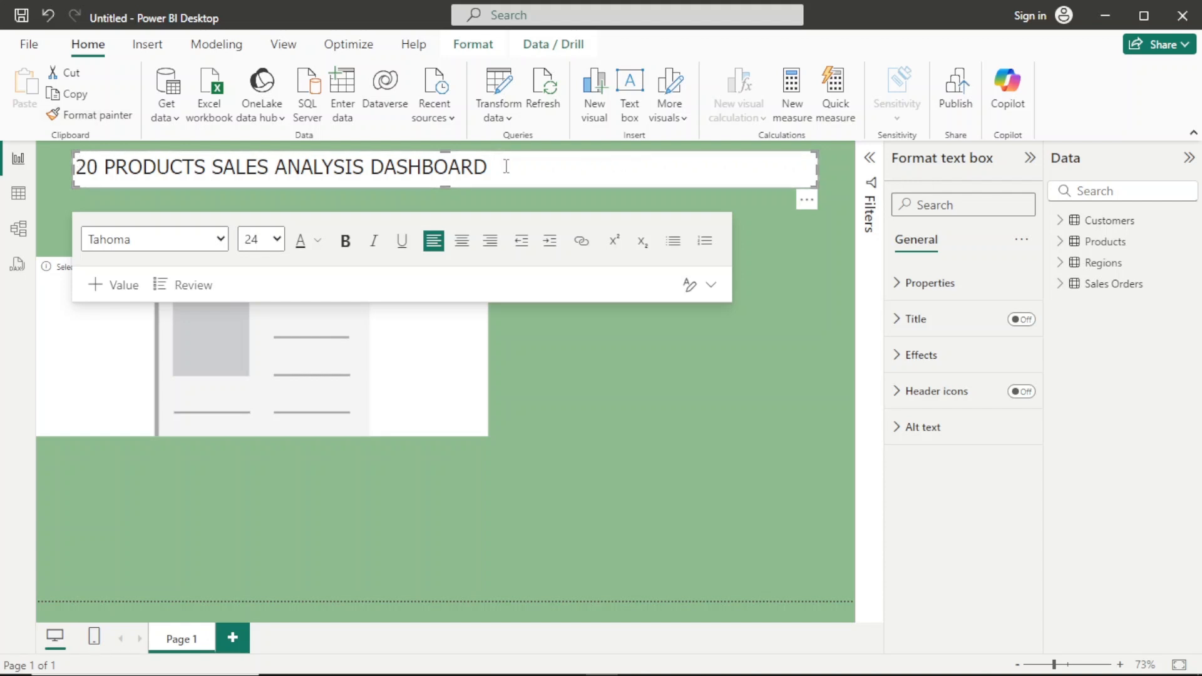
Center the whole banner title and set its font size to 28
drag(507, 166, 39, 158)
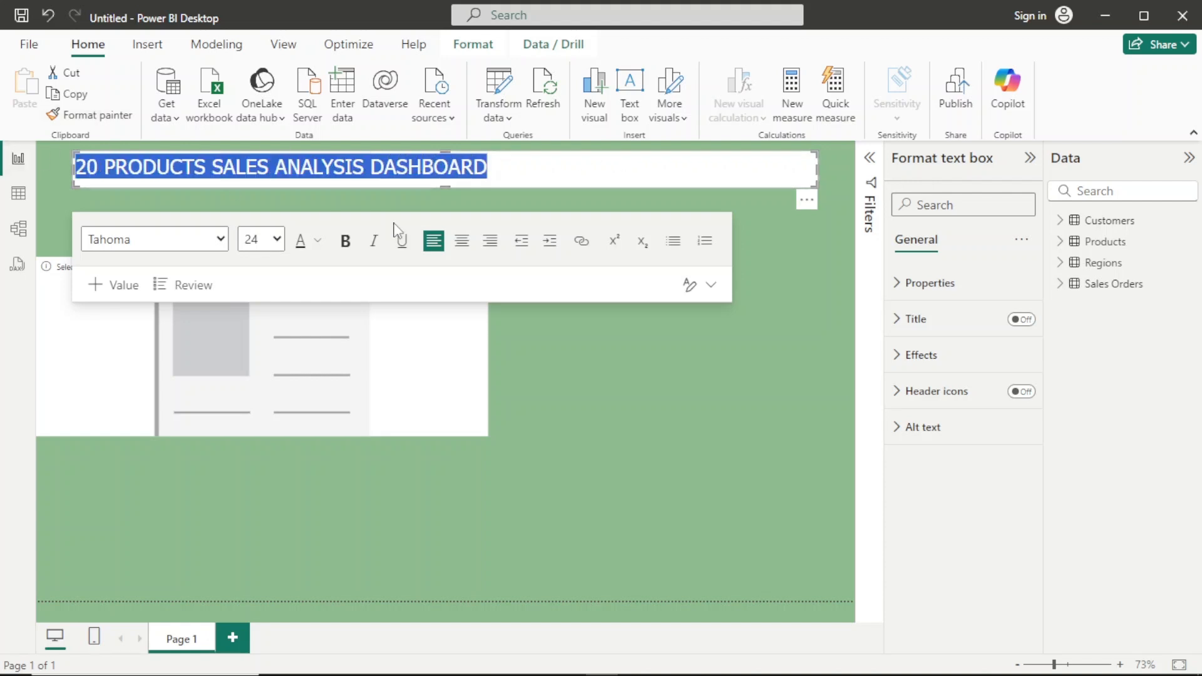
click(462, 240)
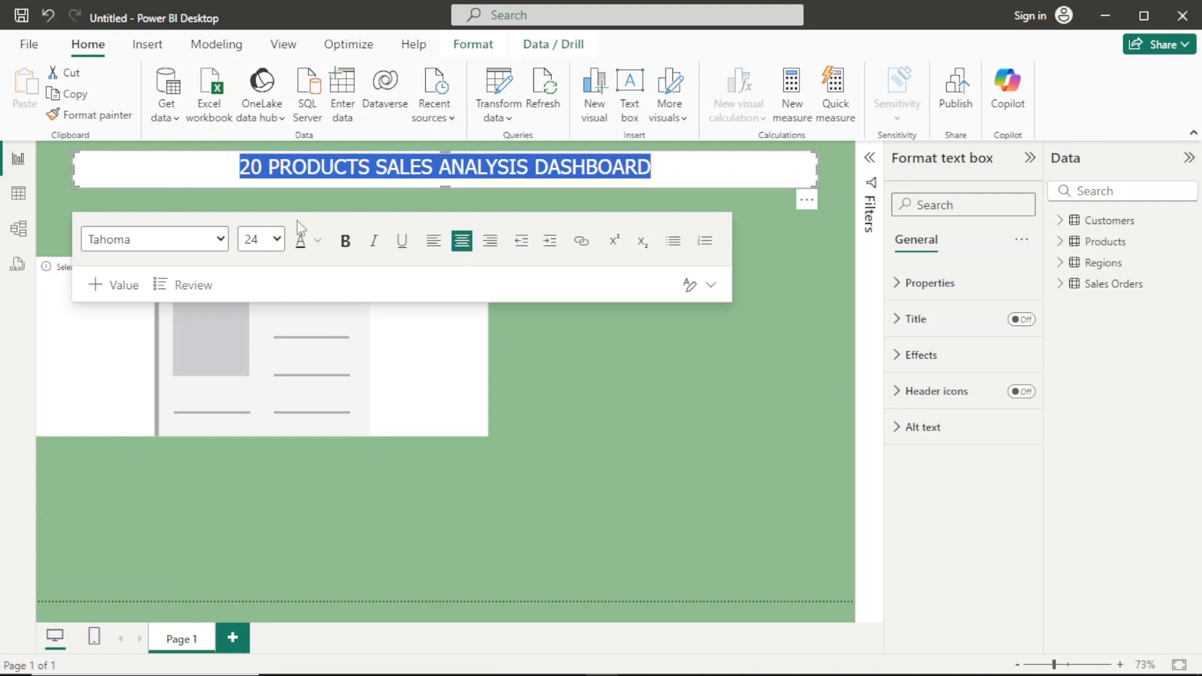
click(278, 239)
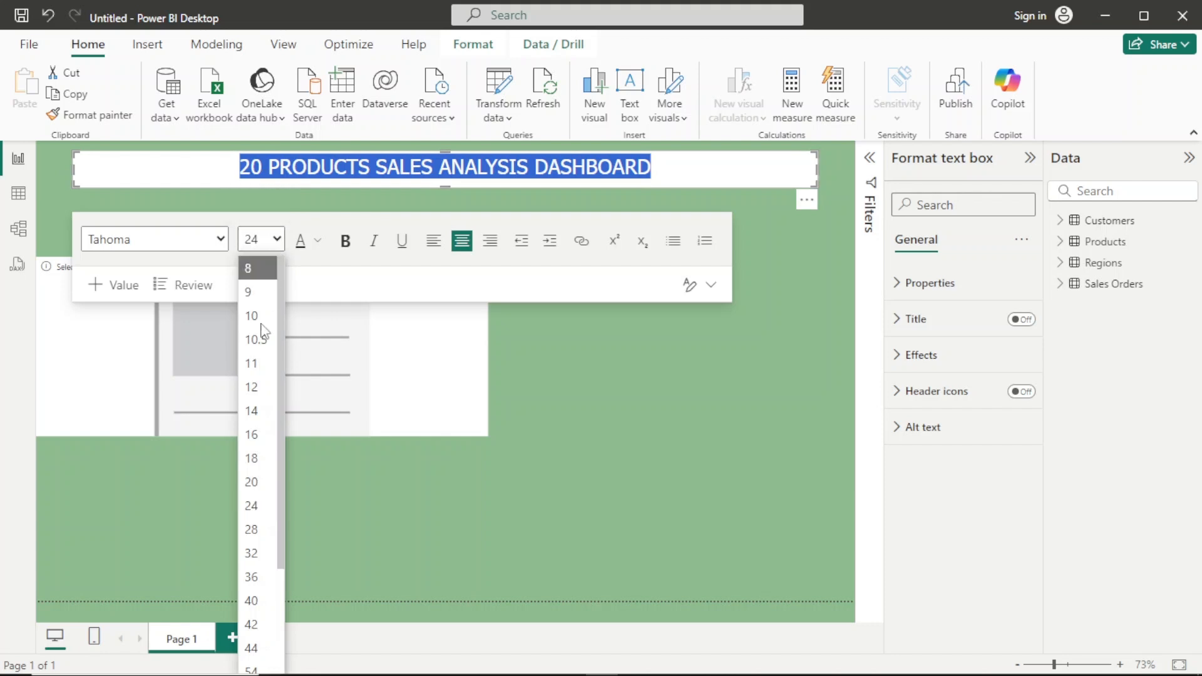
click(251, 531)
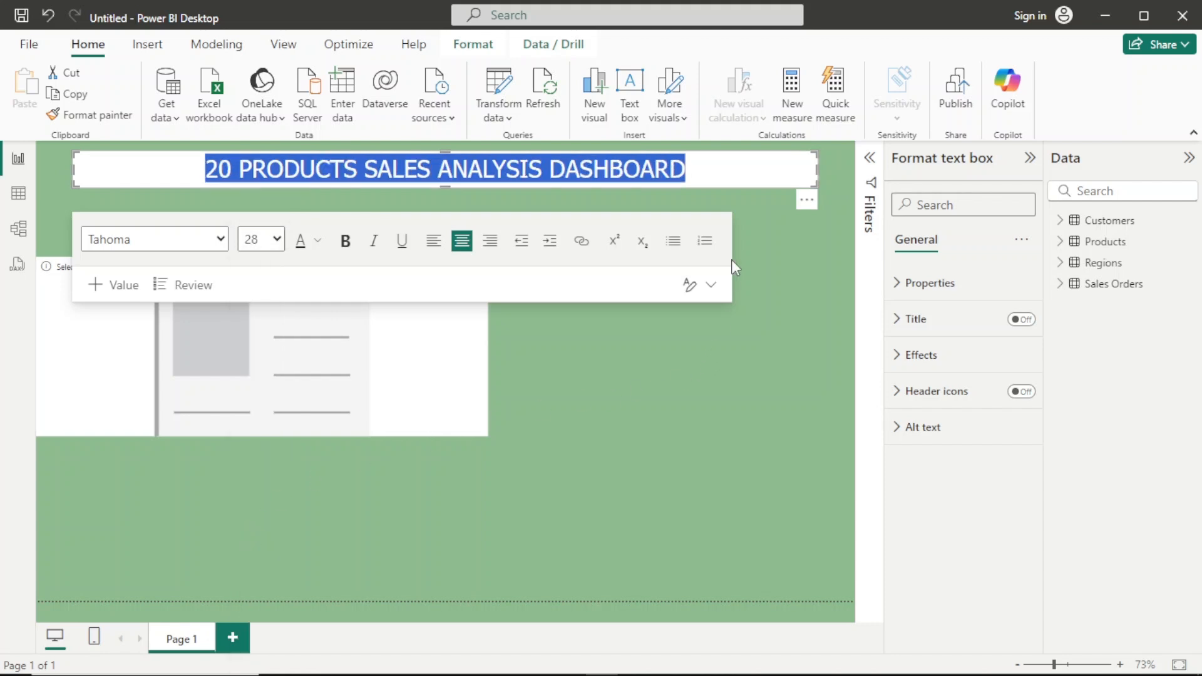
Narrow the title banner so it fits closer around the text, and set its background transparency to 100%
drag(817, 168, 730, 204)
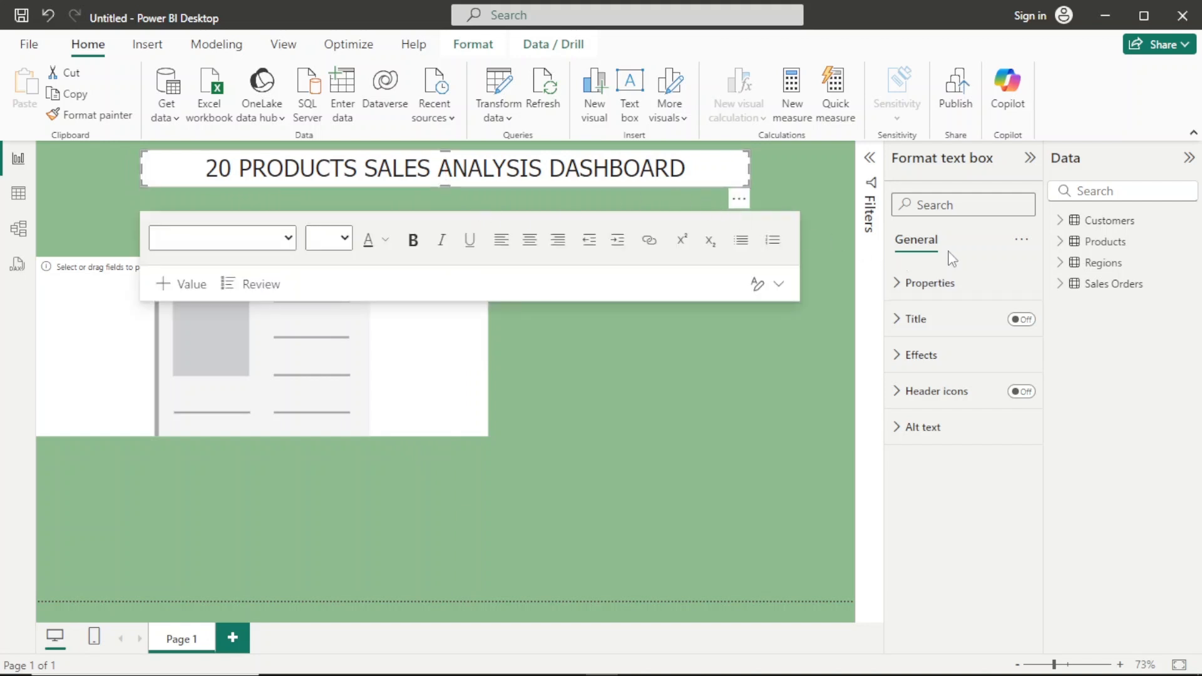
click(947, 362)
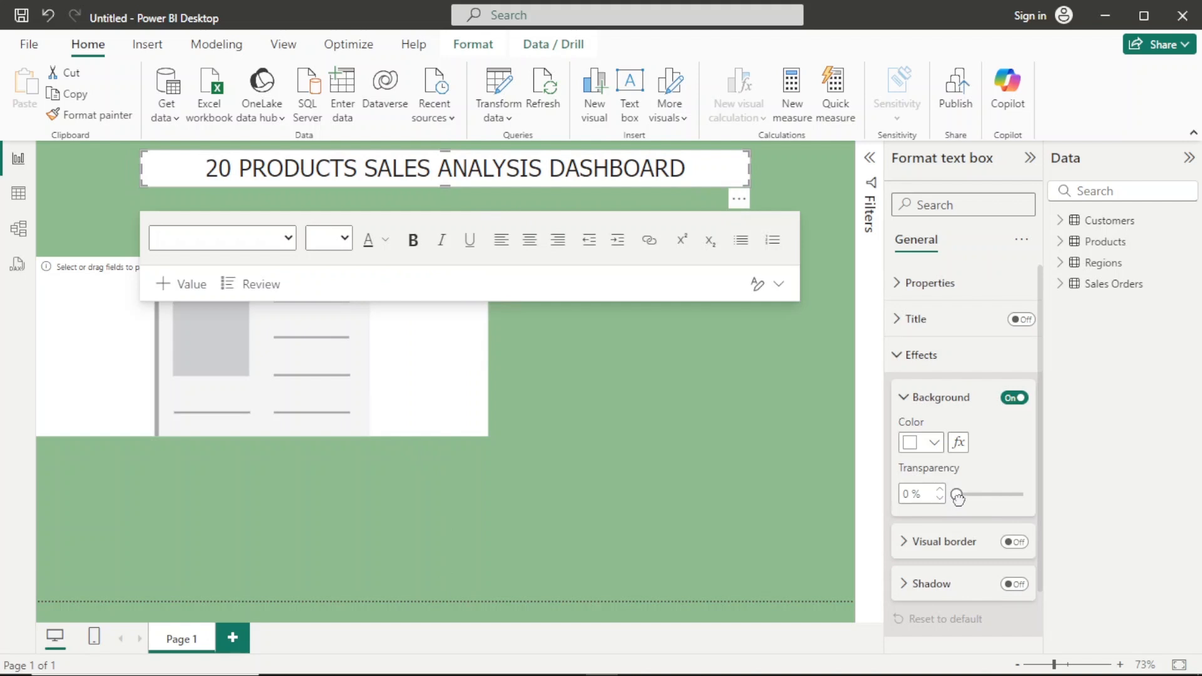
drag(955, 493, 1032, 504)
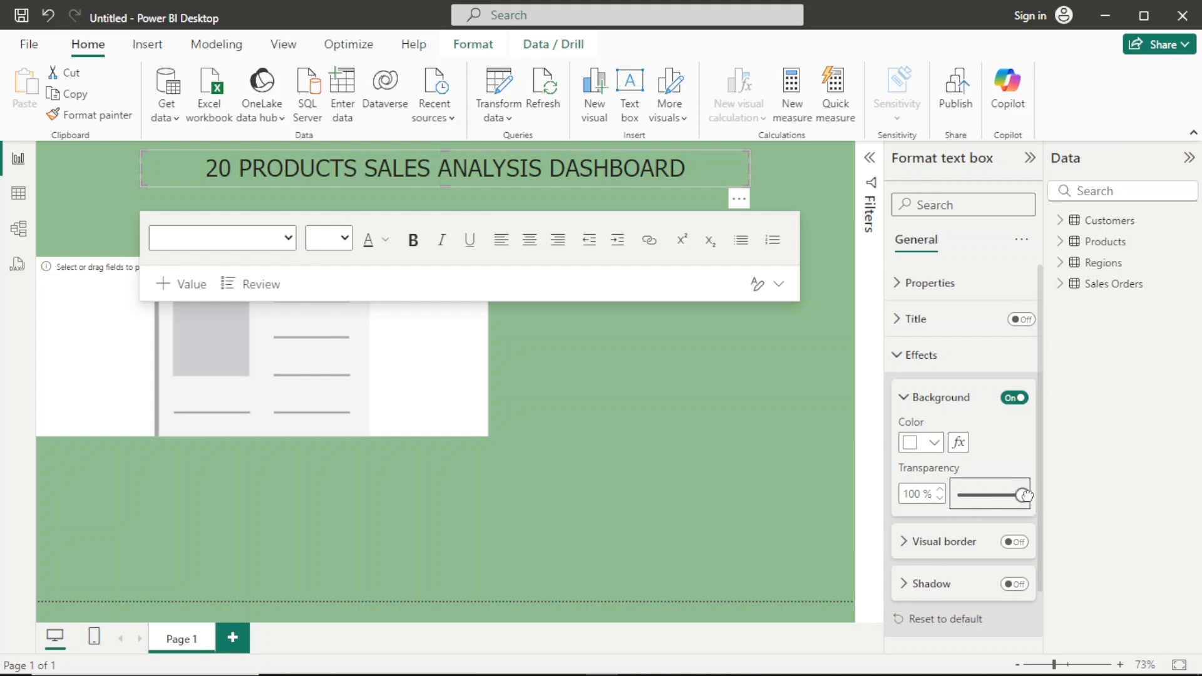
Turn on the title banner's visual border and set its width to 5 px
click(976, 553)
click(1014, 542)
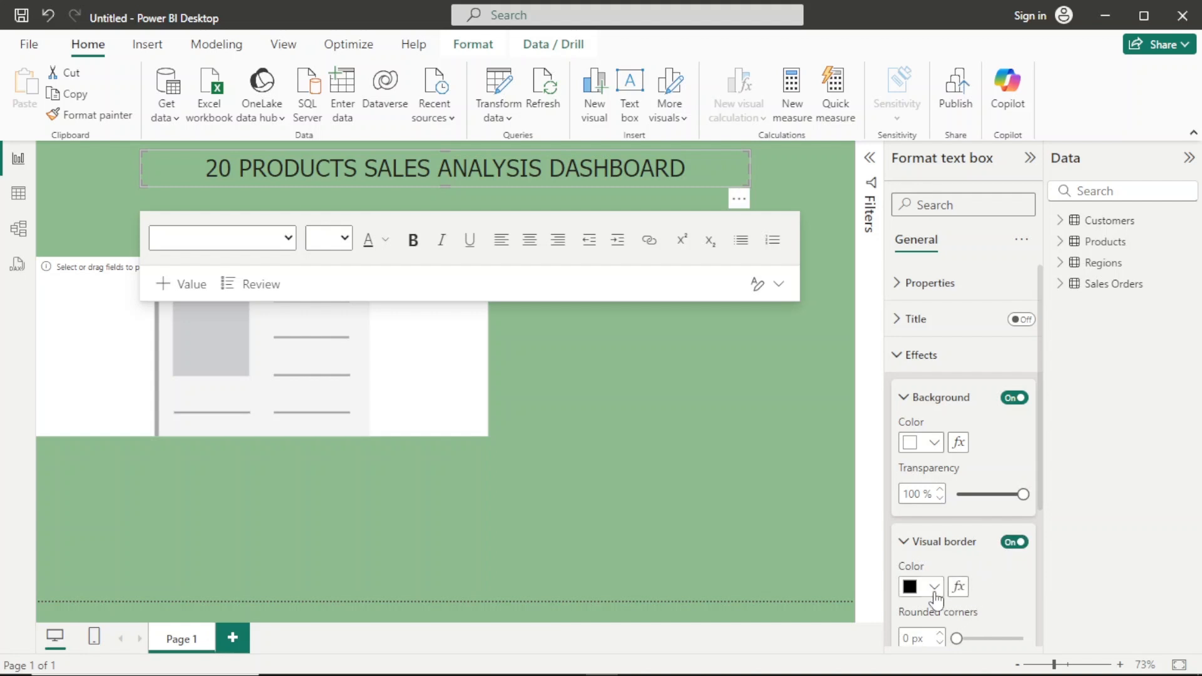
scroll(958, 559, down, 3)
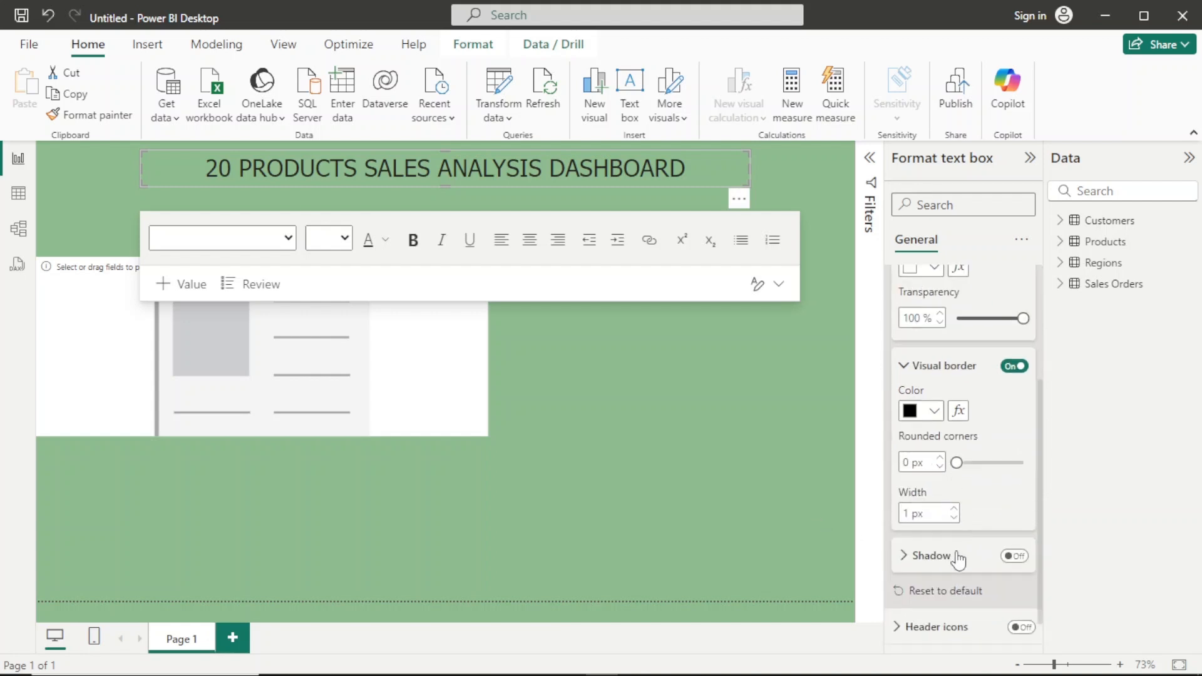
click(914, 512)
key(Return)
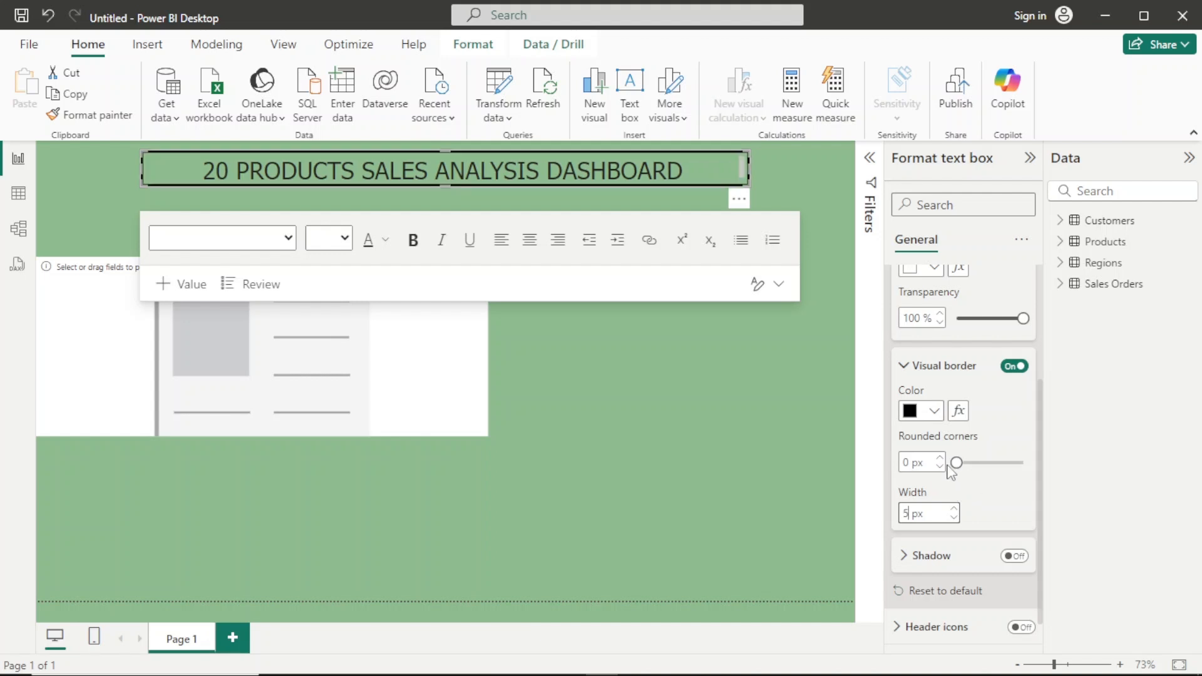
Change the title banner's border color to light grey and deselect the banner
scroll(964, 481, down, 1)
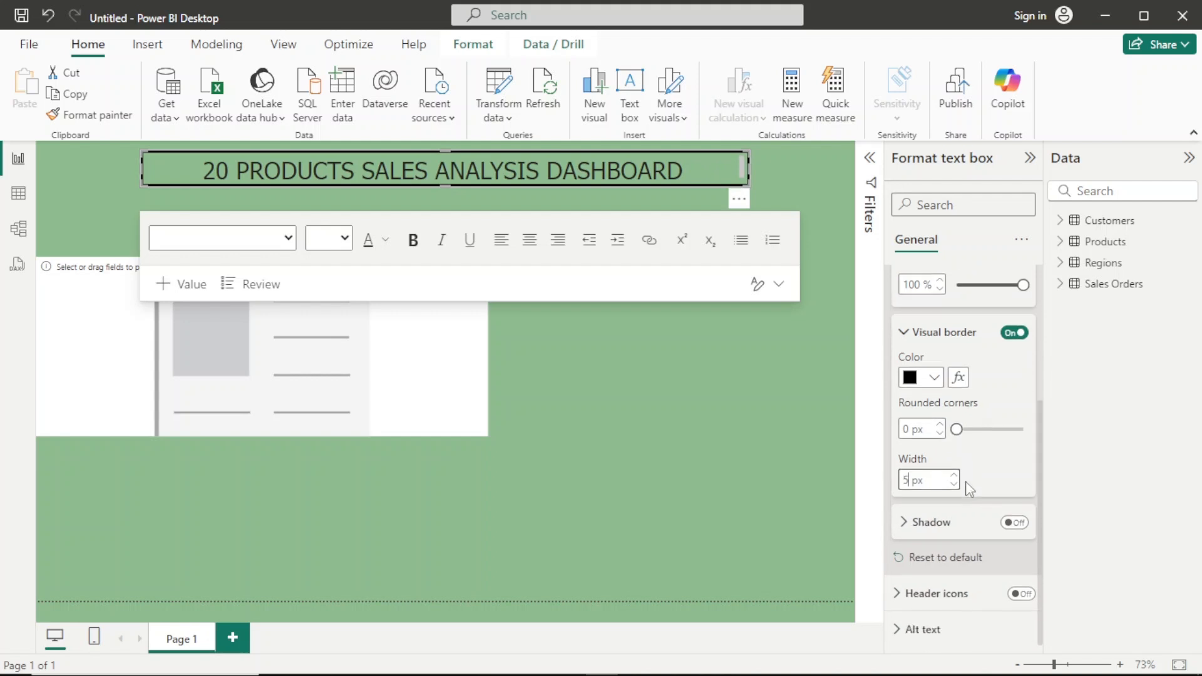
click(933, 378)
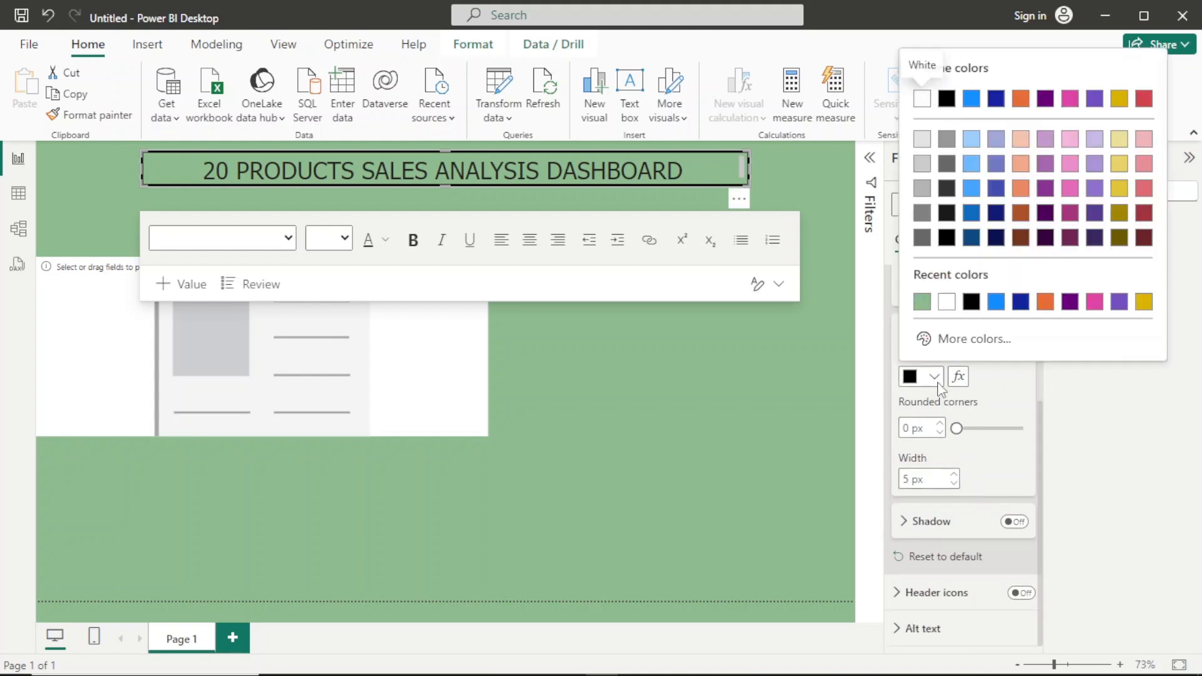
click(922, 143)
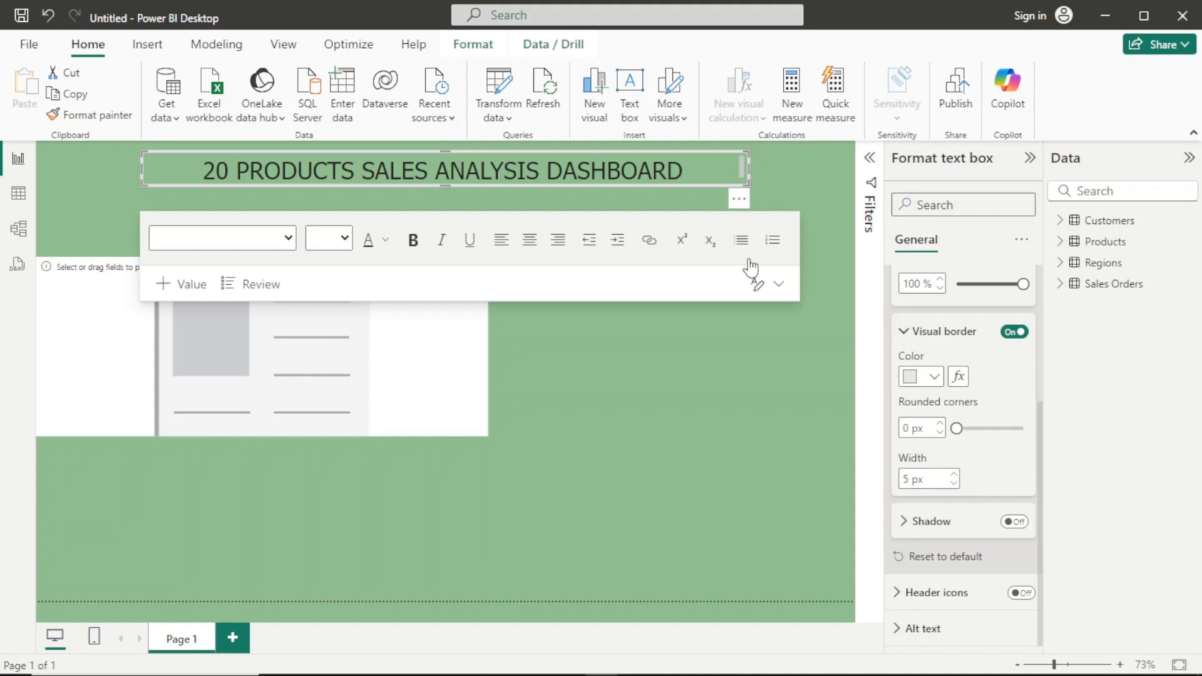
click(628, 410)
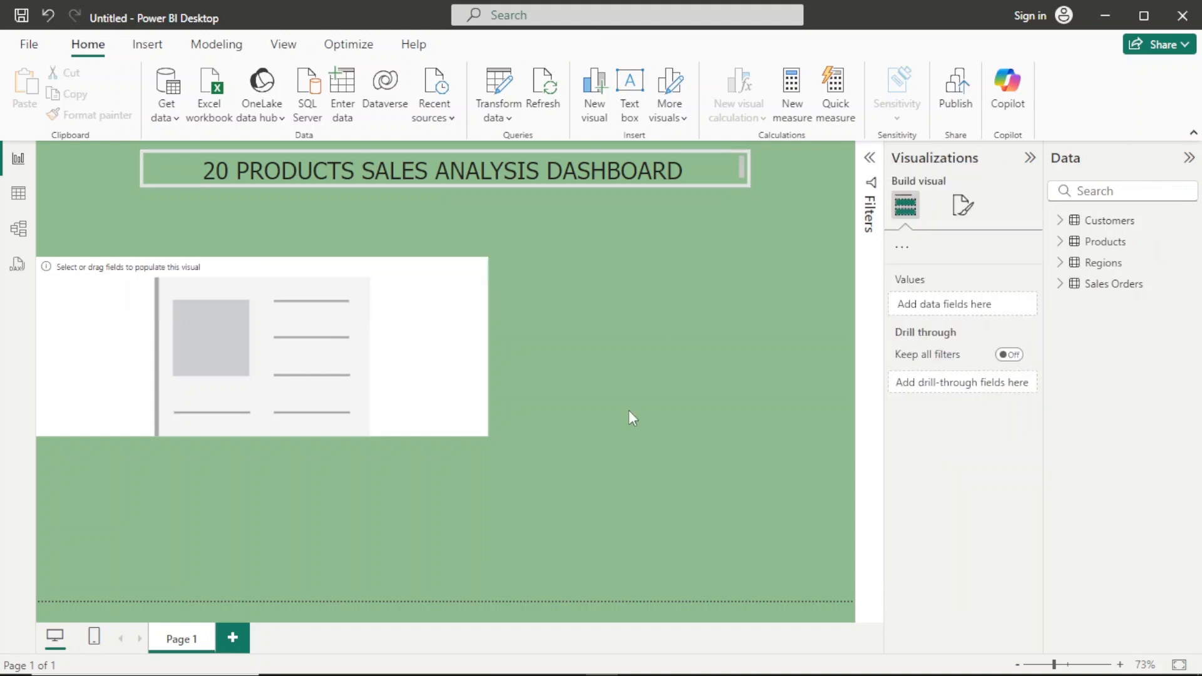
Make the title banner slightly taller and set its visual border width to 1 px
click(657, 175)
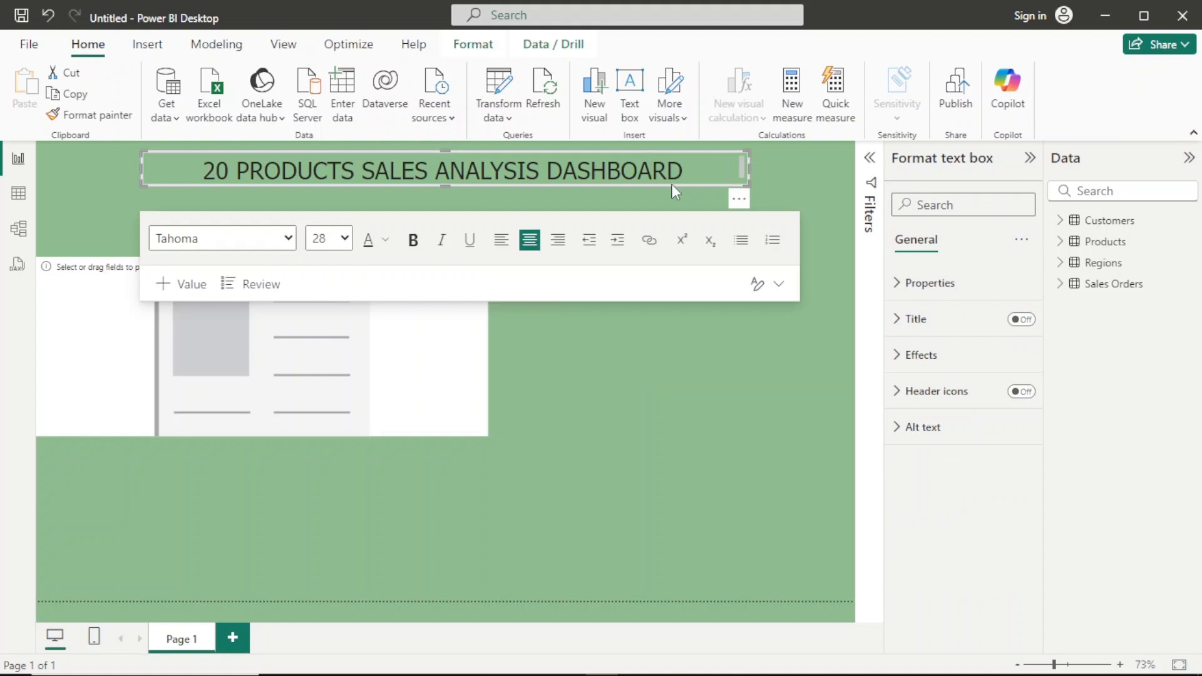
drag(439, 186, 444, 198)
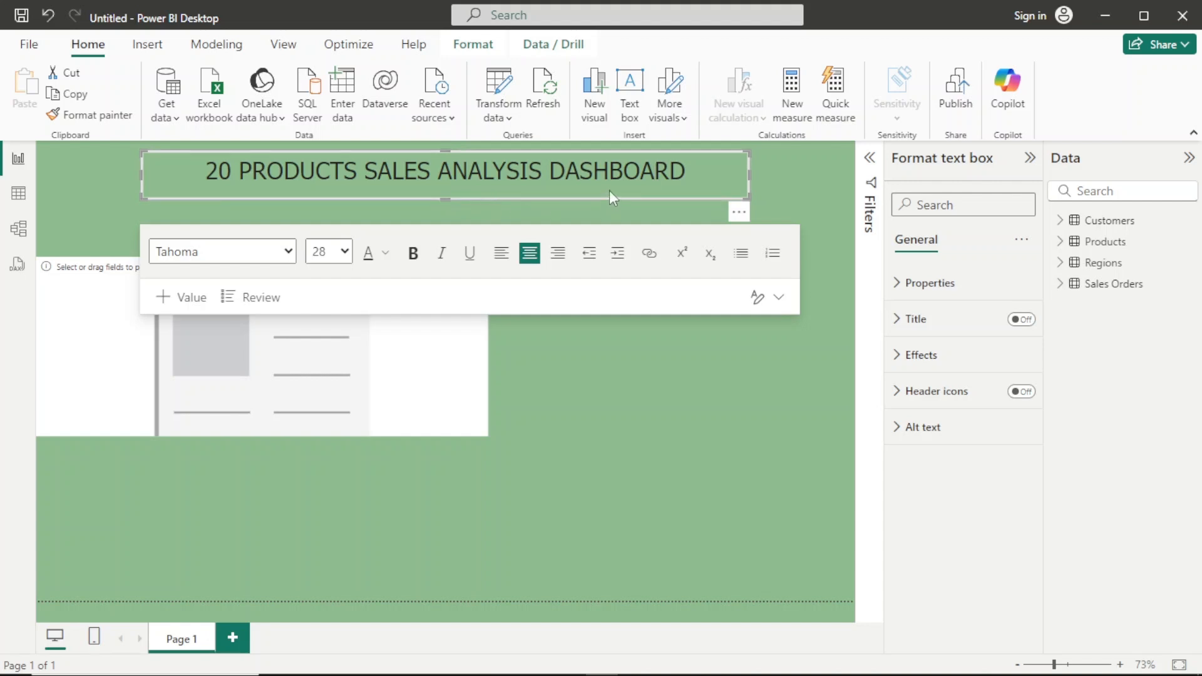
click(917, 354)
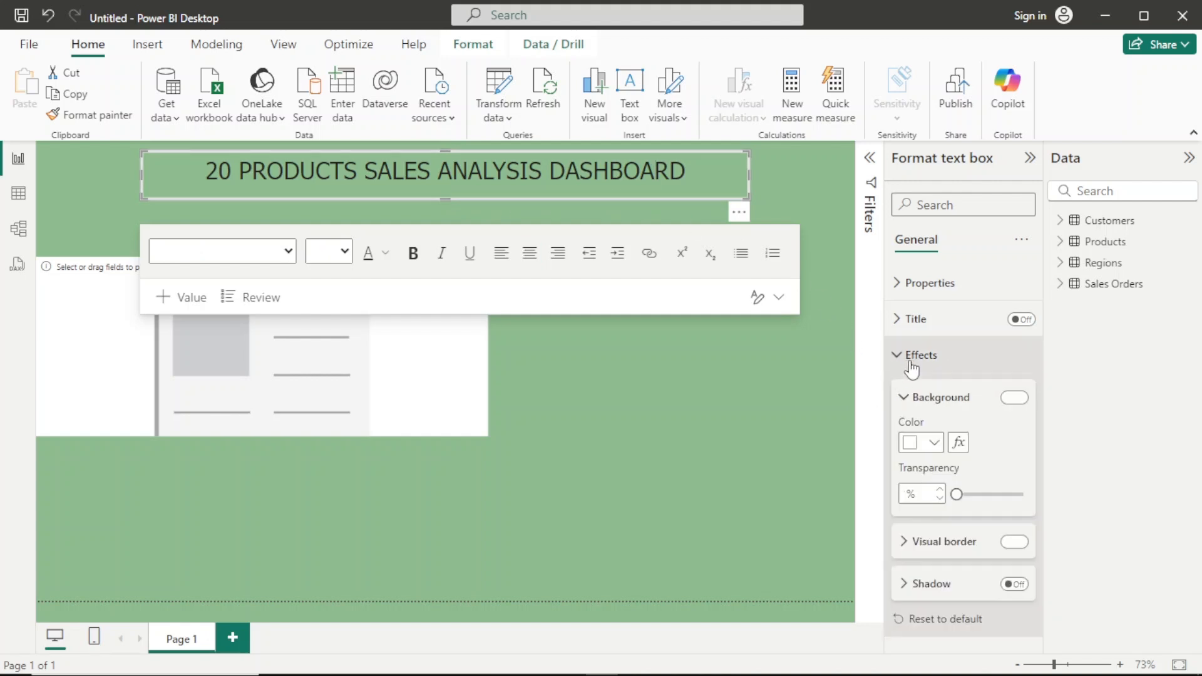
click(948, 544)
scroll(950, 548, down, 3)
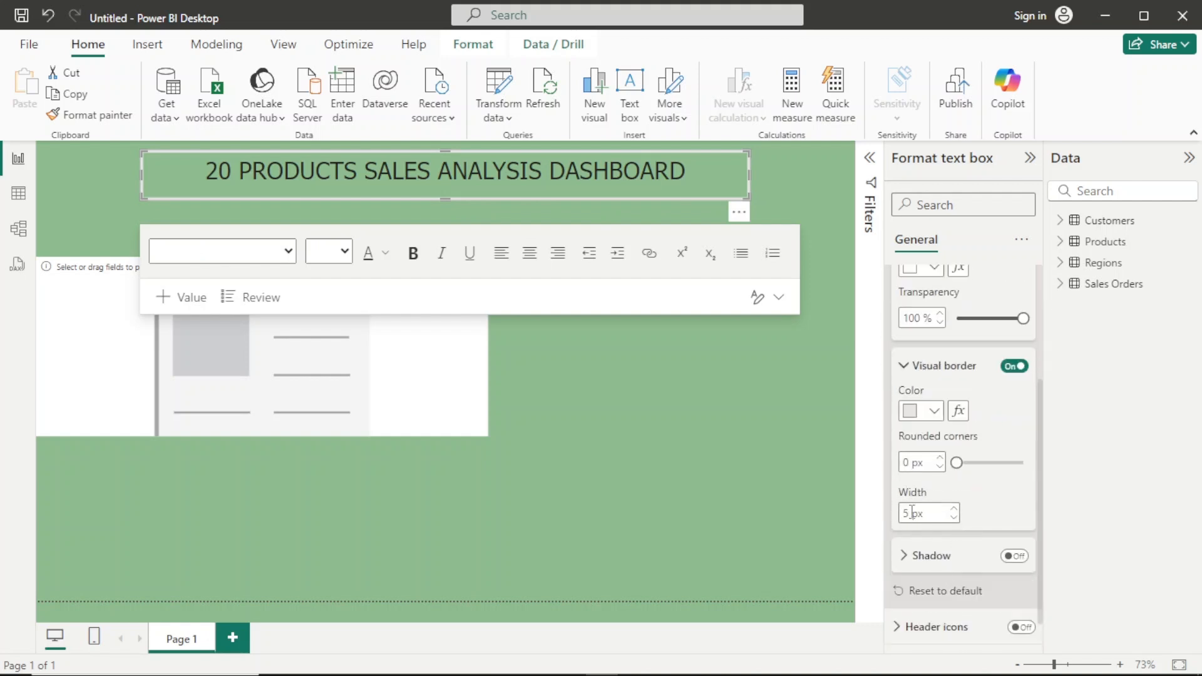
drag(912, 512, 885, 512)
text(0)
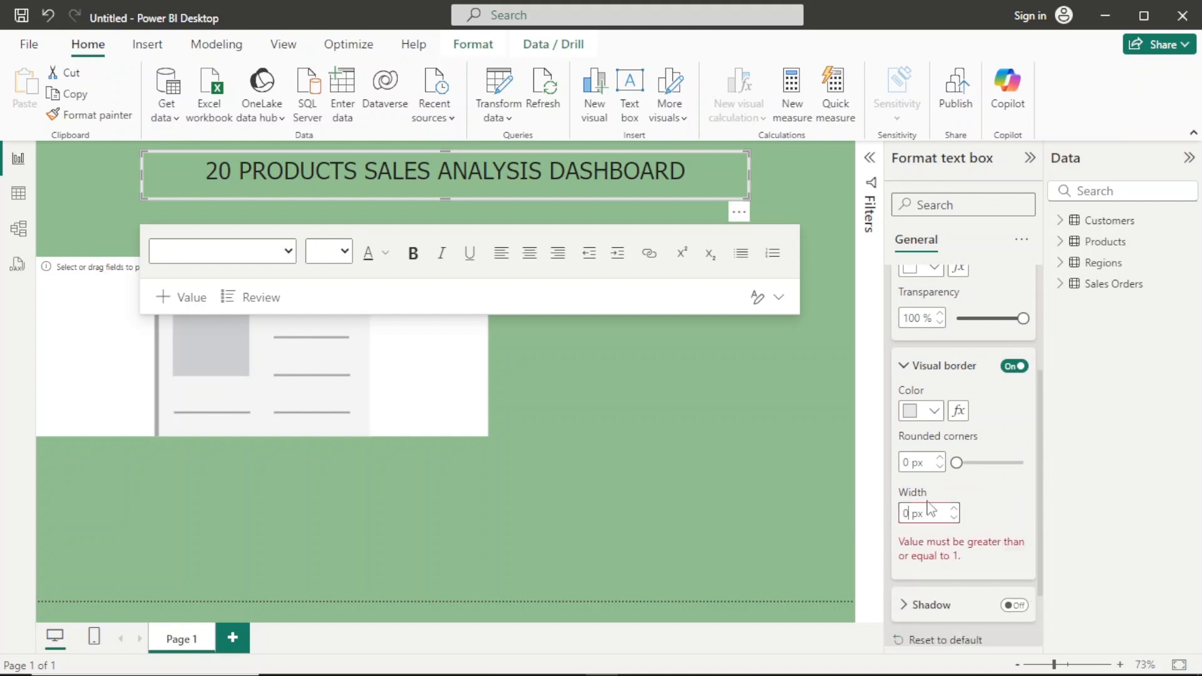
key(BackSpace)
text(1)
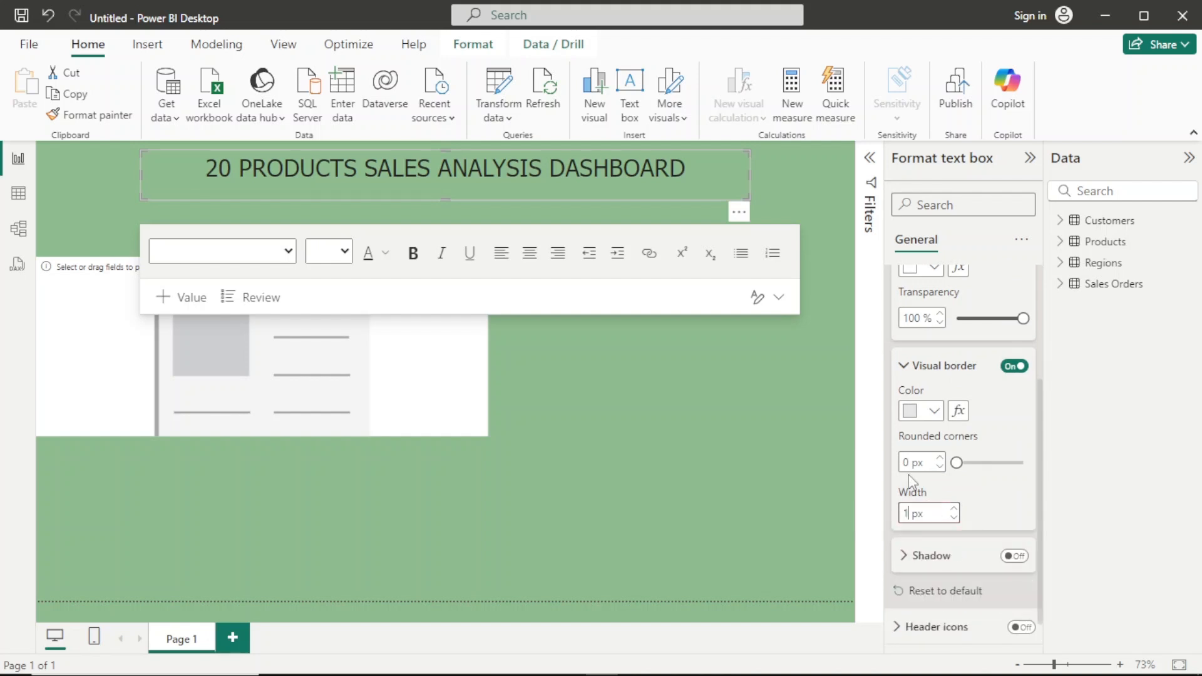
Set the banner border's rounded corners to 5 px and reduce the banner's height slightly
double_click(907, 462)
text(5)
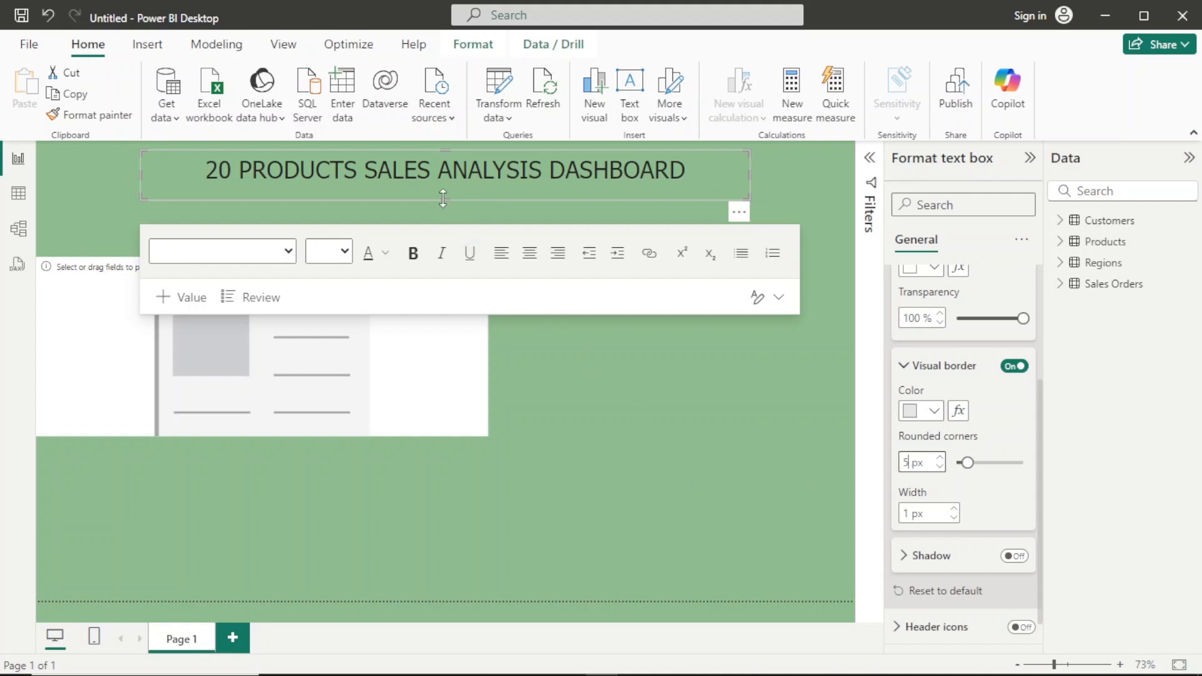
mouse_move(443, 199)
mouse_down()
mouse_move(445, 184)
mouse_move(452, 193)
mouse_up()
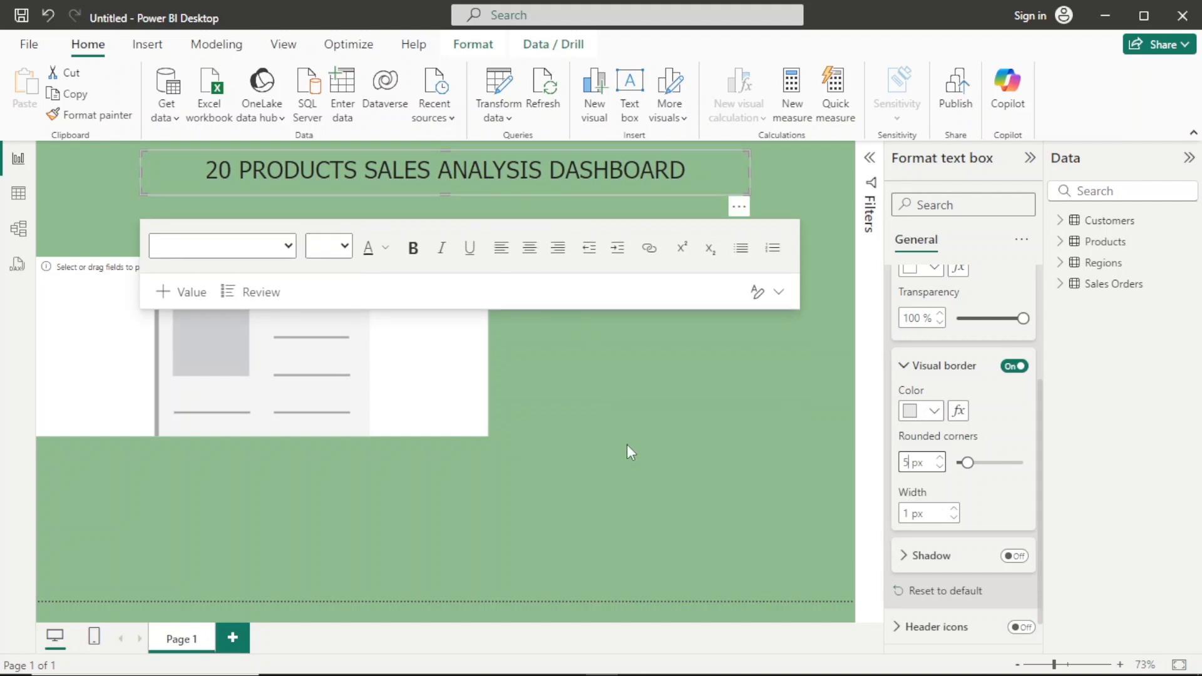
click(630, 427)
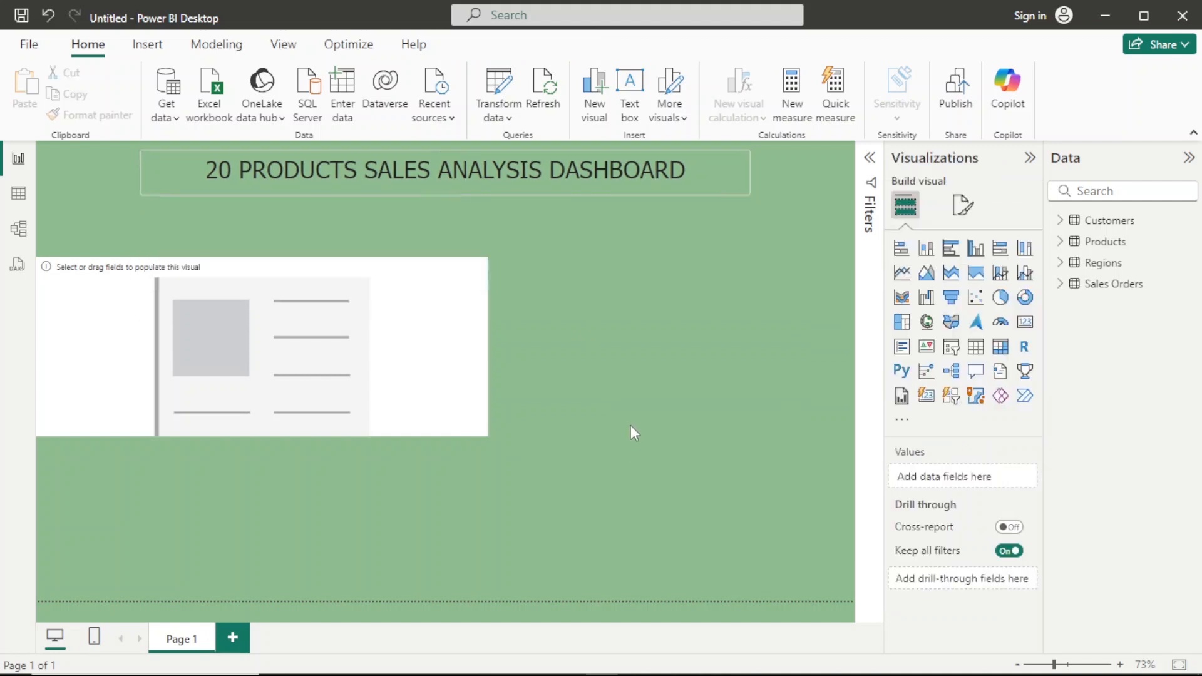
mouse_move(338, 376)
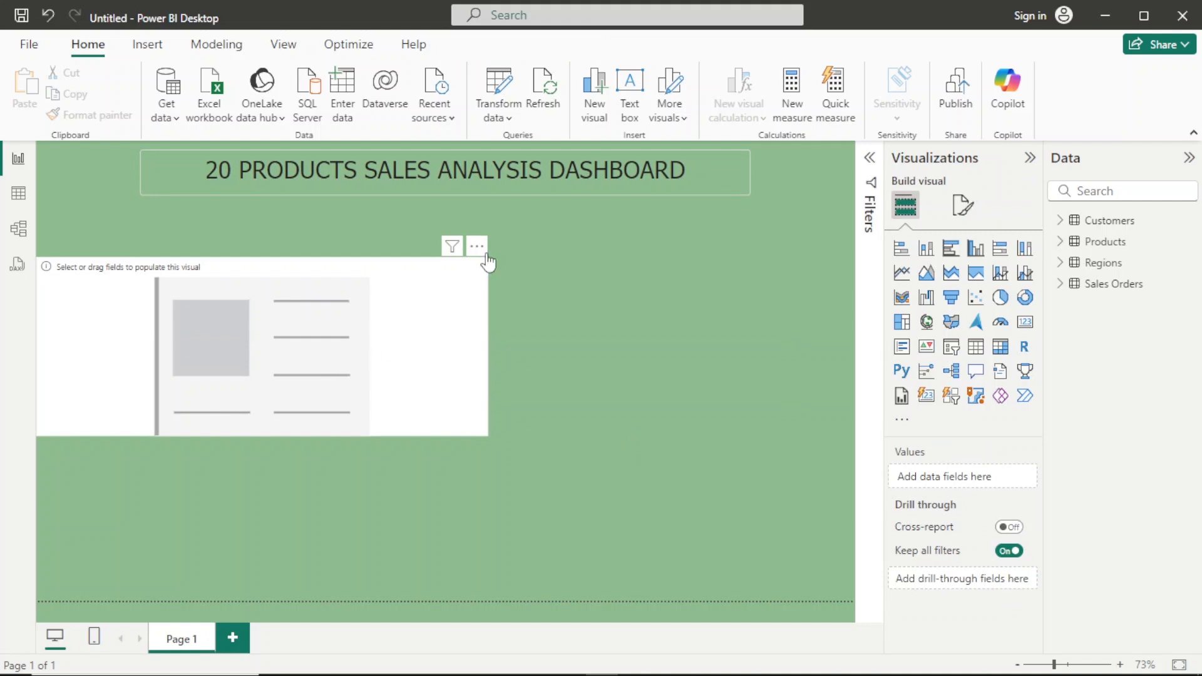
Shrink the empty card visual and place it just below the title banner at the page's left edge
click(449, 424)
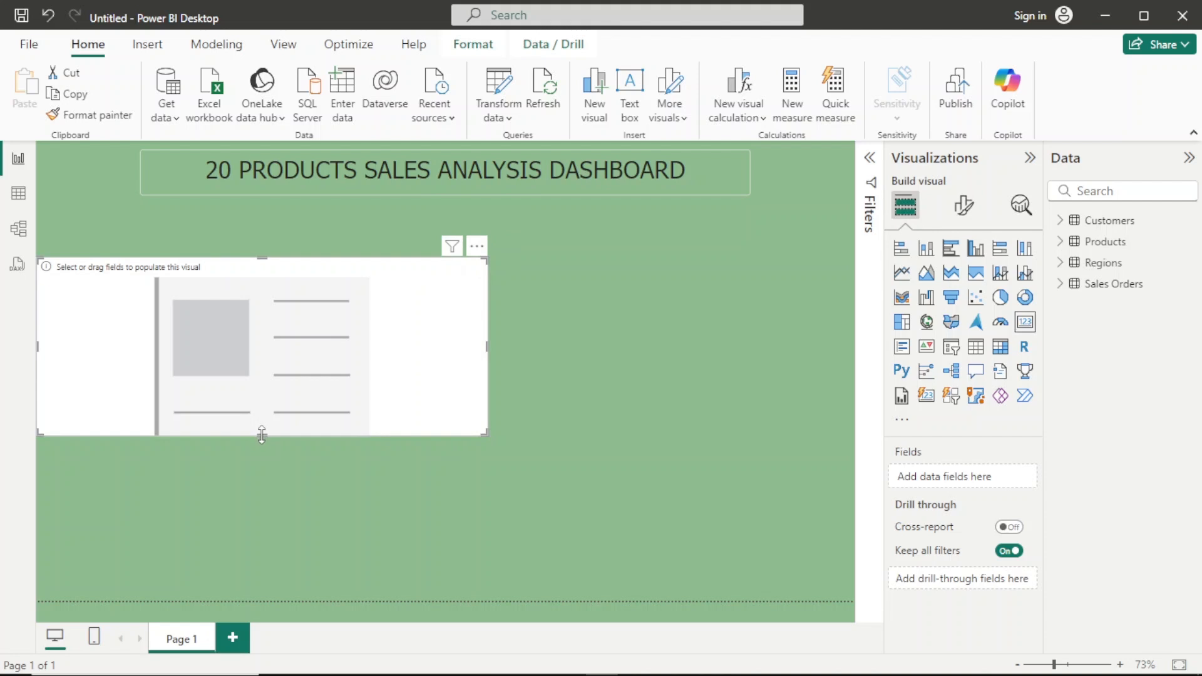
drag(262, 435, 305, 330)
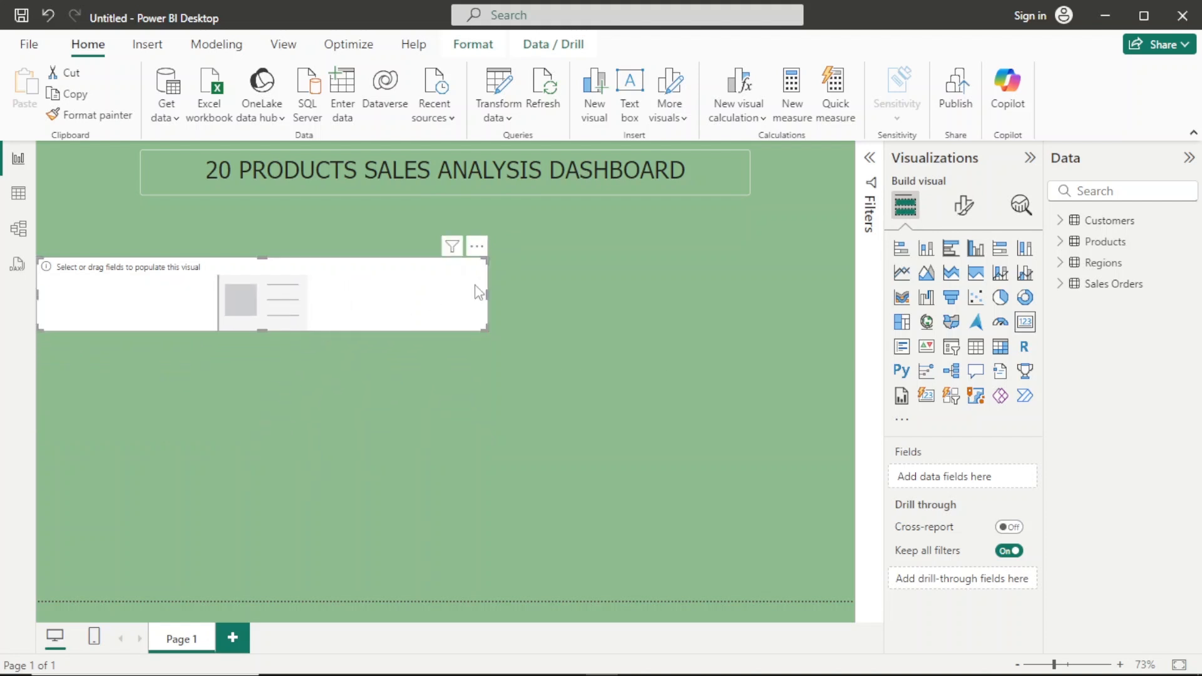
drag(487, 294, 303, 307)
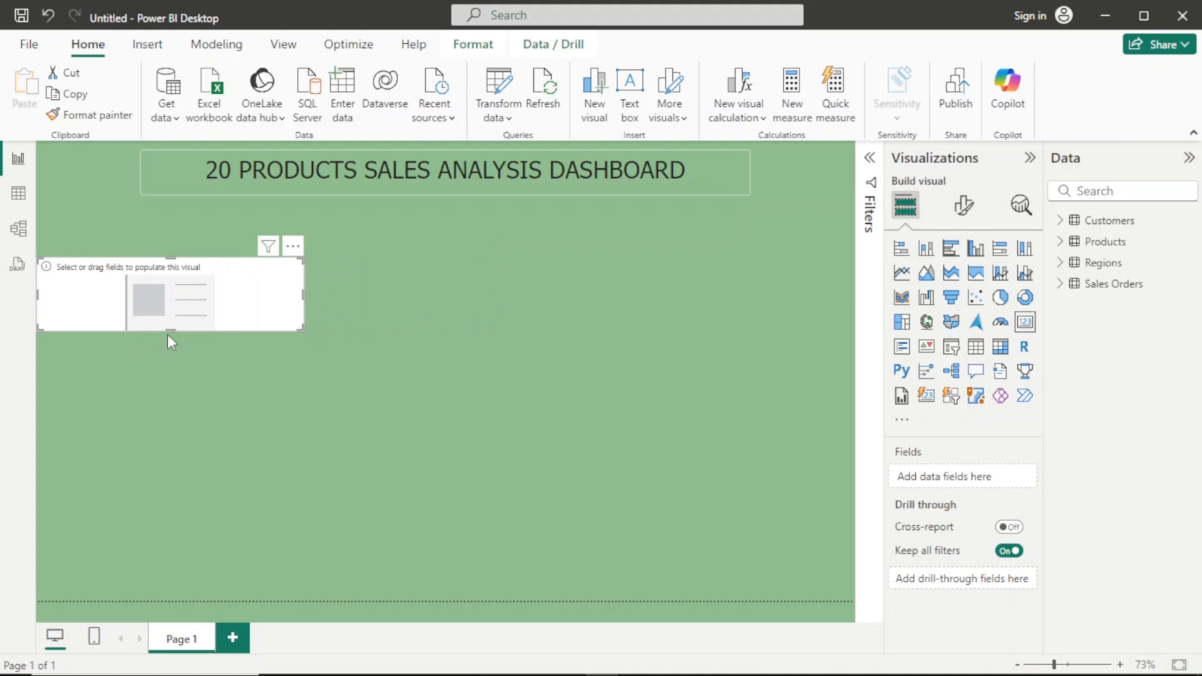
drag(169, 332, 192, 266)
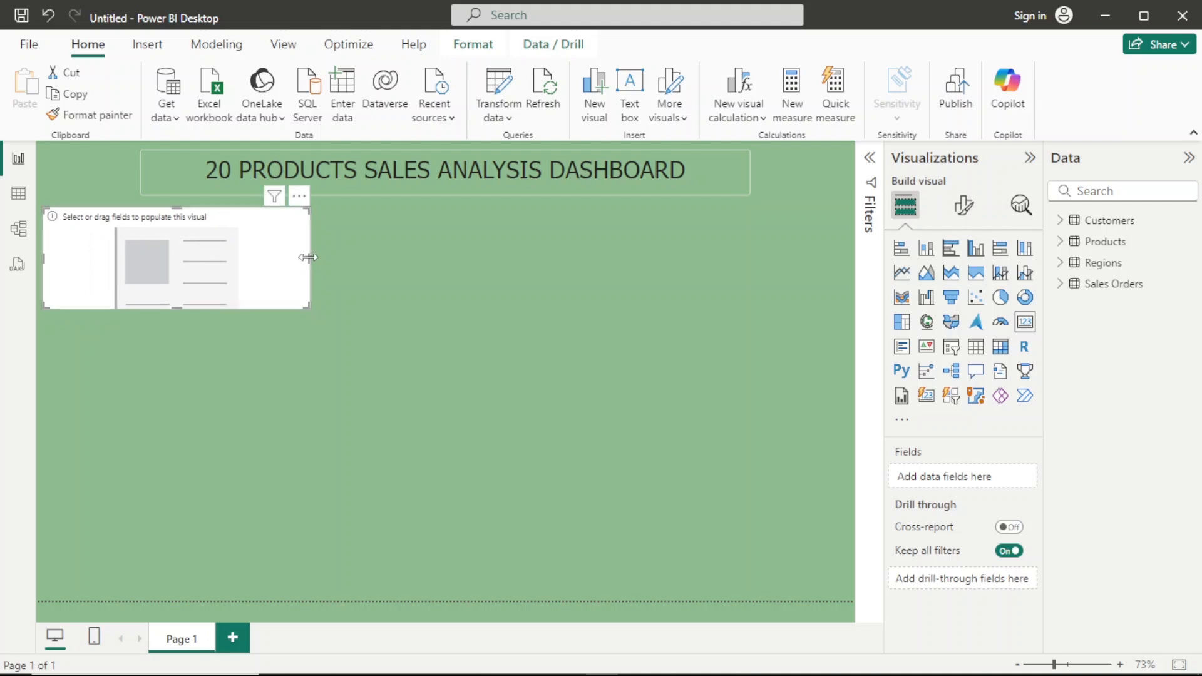
drag(308, 257, 286, 254)
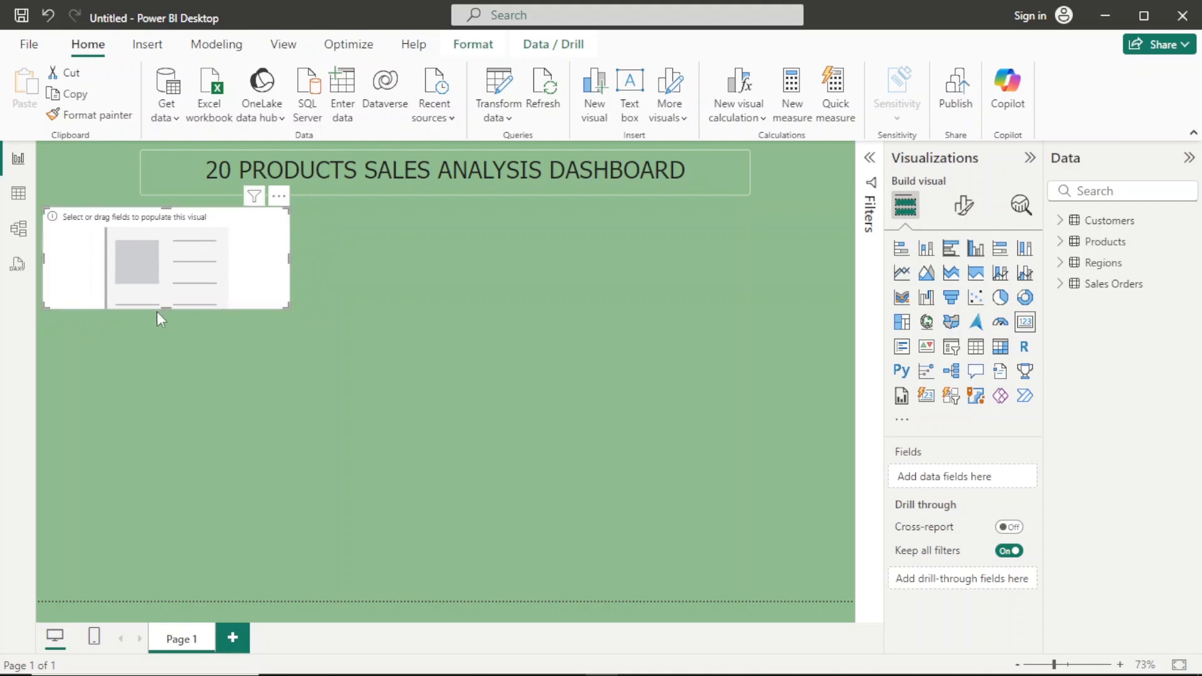
drag(166, 298, 167, 293)
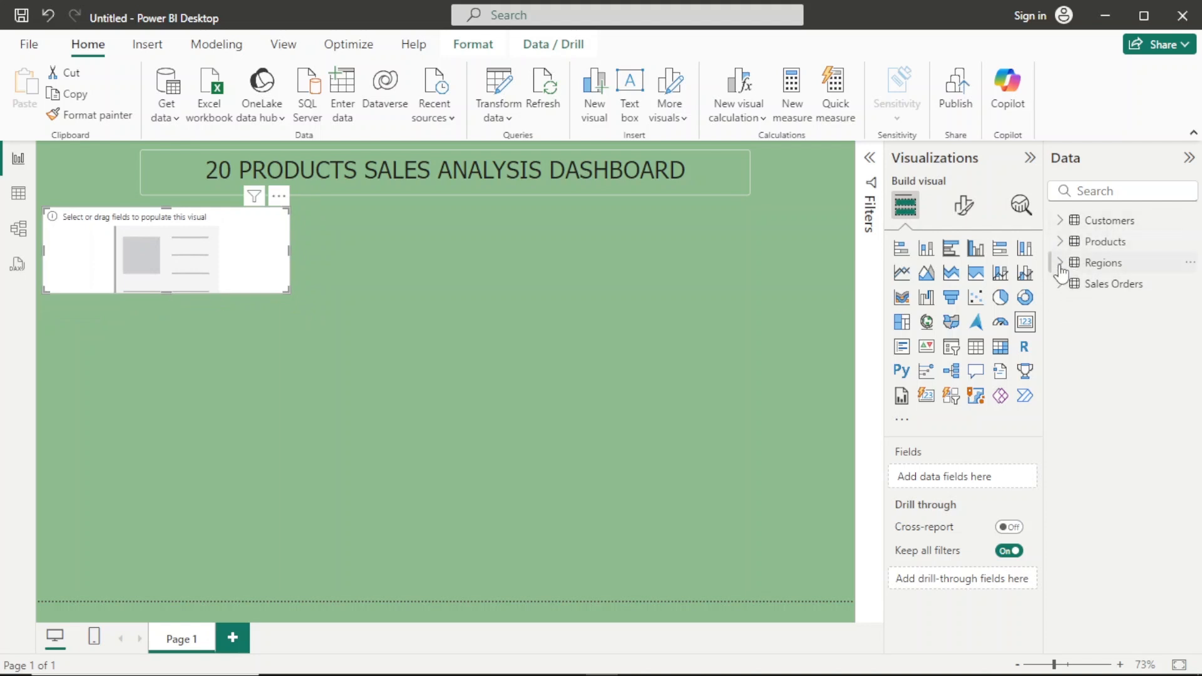
Add Total Revenue from the Sales Orders table to the card and reduce the card's height slightly
click(1059, 285)
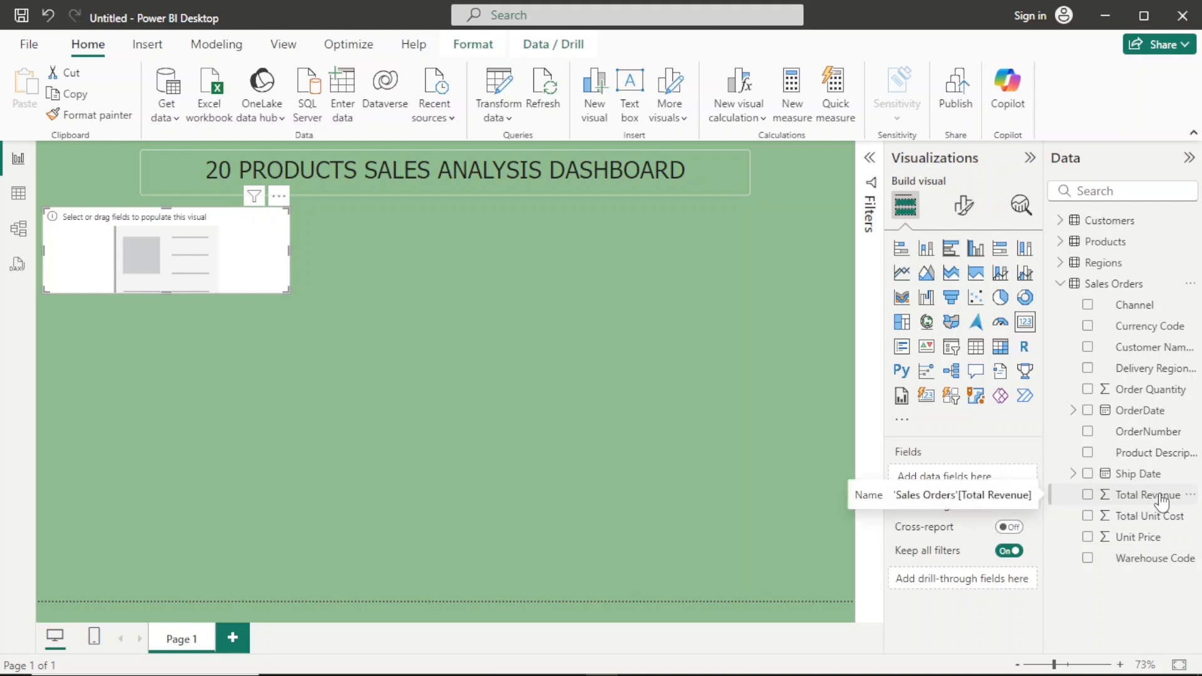
drag(1161, 498, 981, 484)
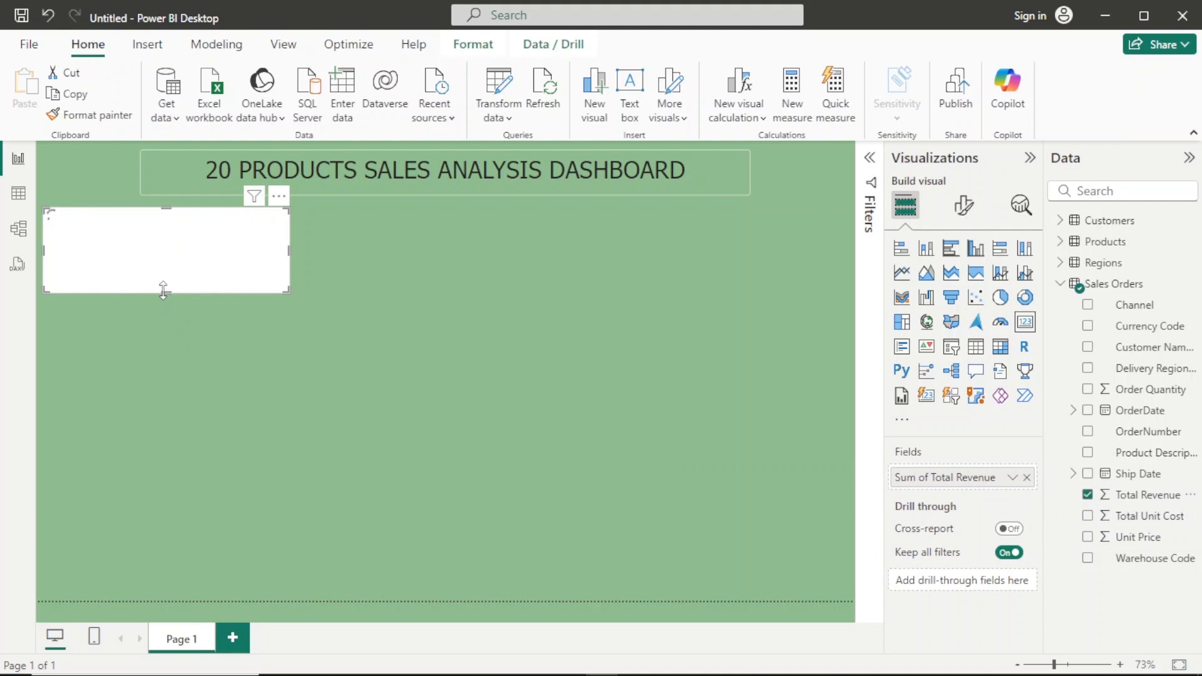
drag(166, 286, 173, 282)
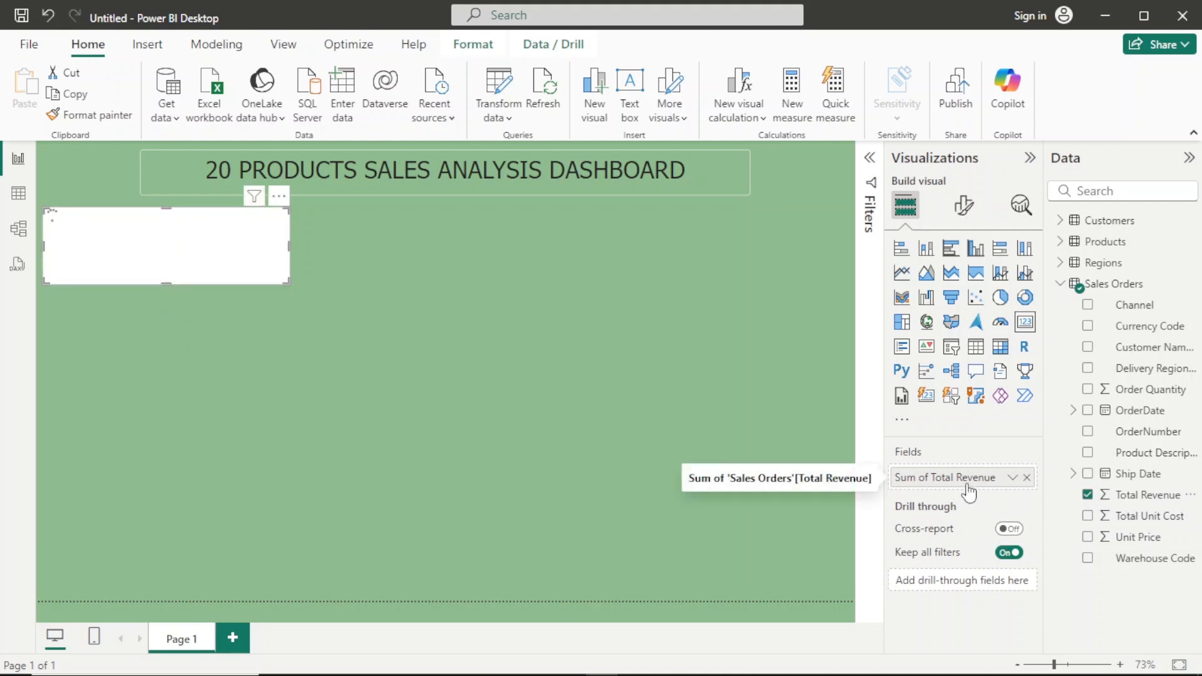
click(1012, 479)
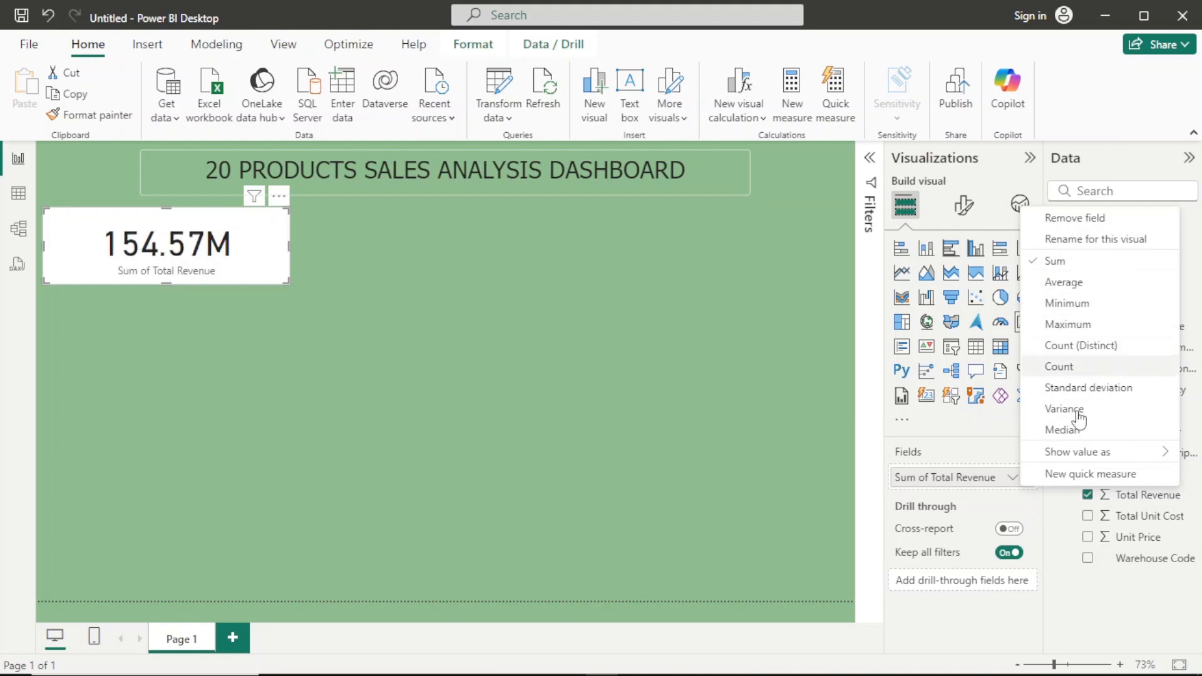
mouse_move(1064, 451)
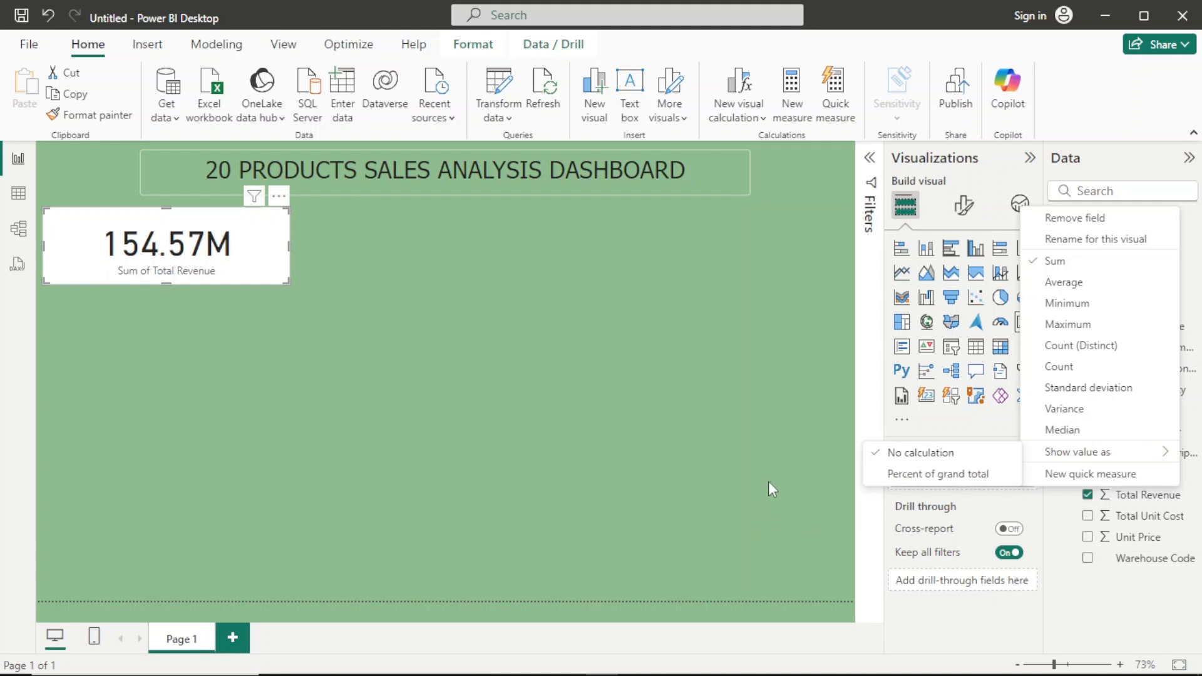
click(703, 462)
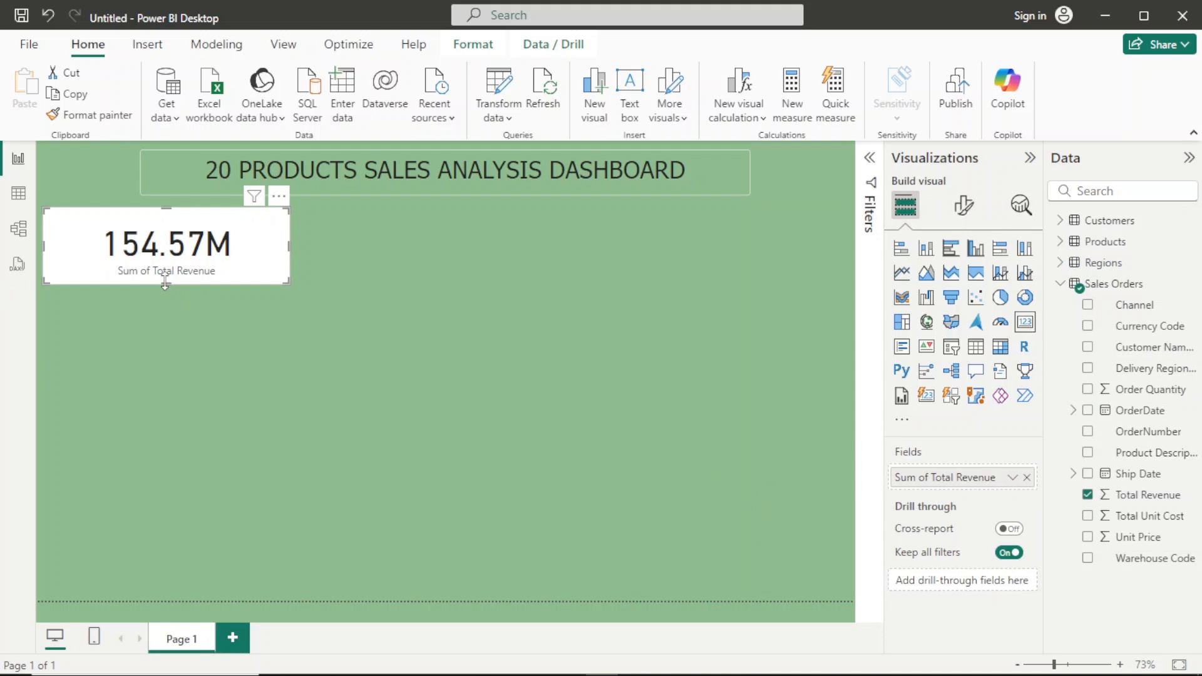
Reduce the revenue card's height and width so it fits closely around its value and label
drag(164, 282, 165, 268)
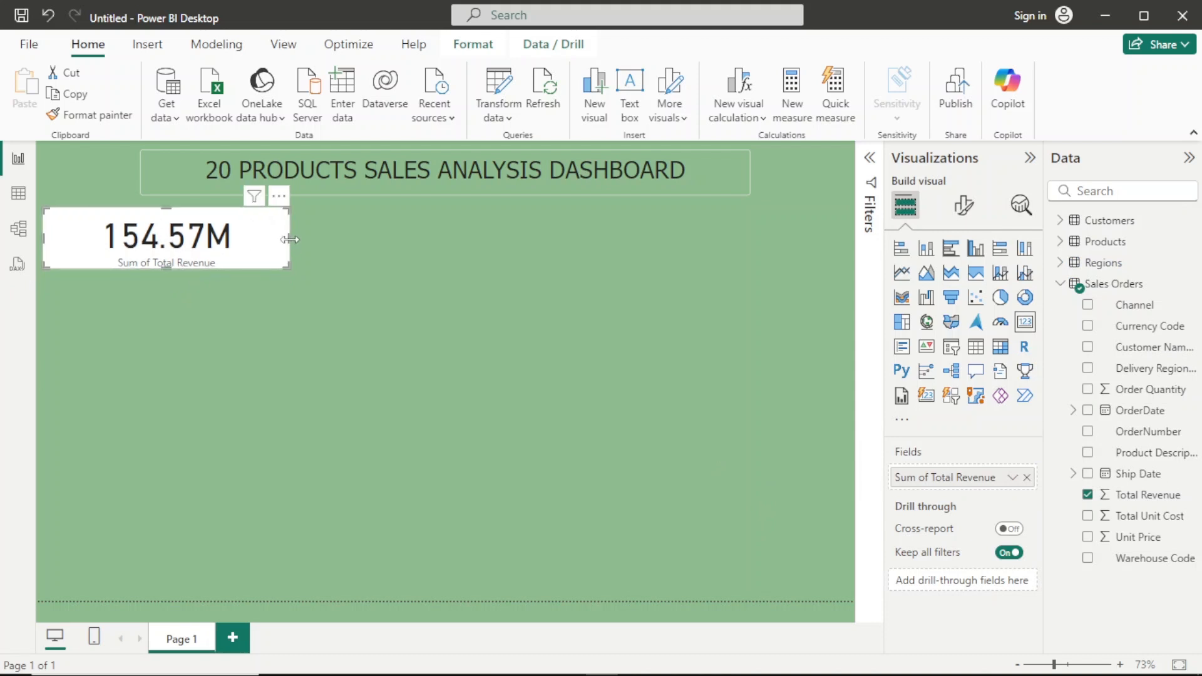
drag(289, 239, 234, 246)
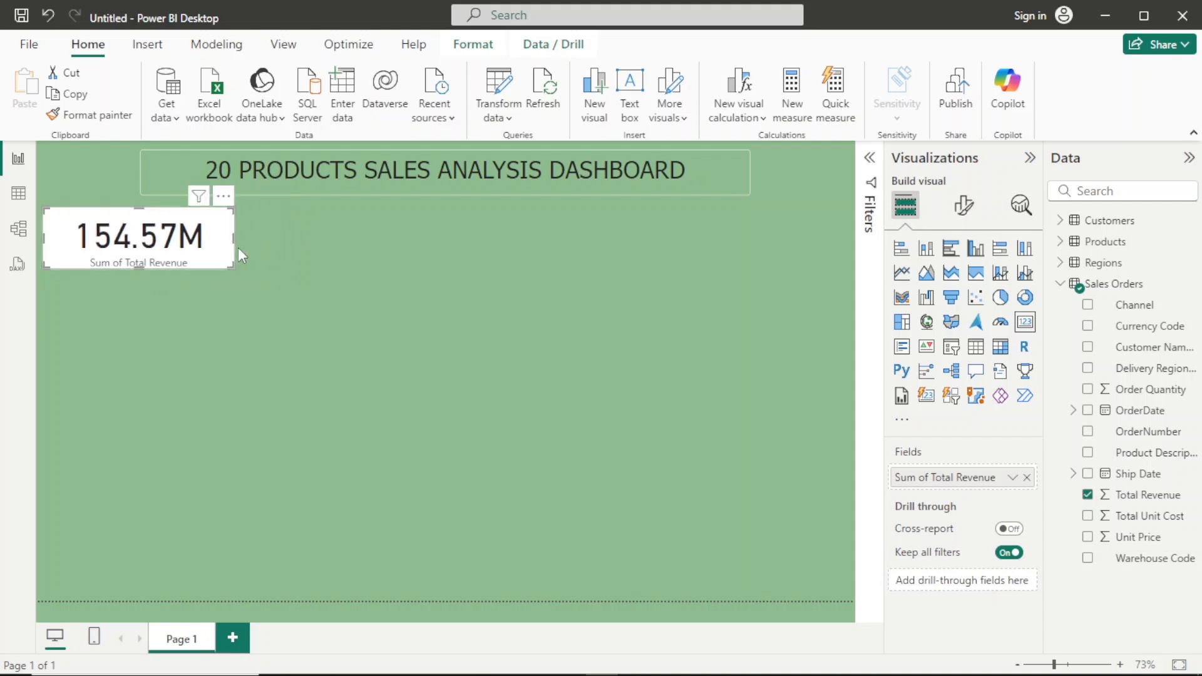
drag(238, 242, 216, 239)
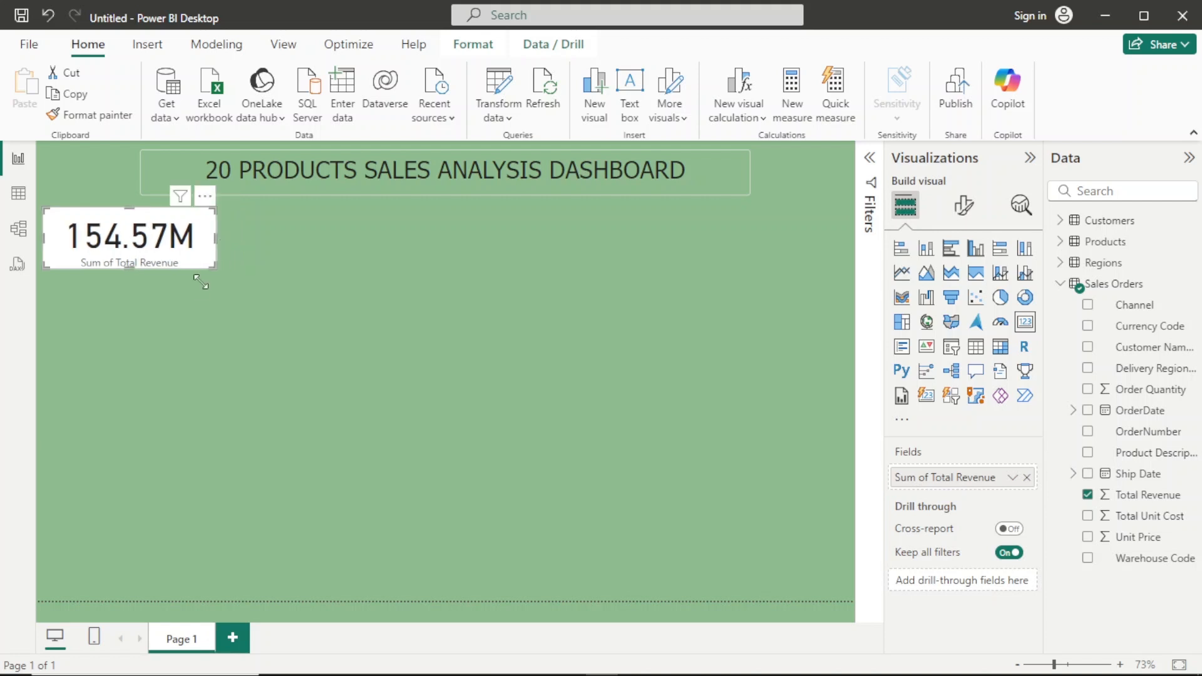
Turn off the category label of the revenue card
click(964, 206)
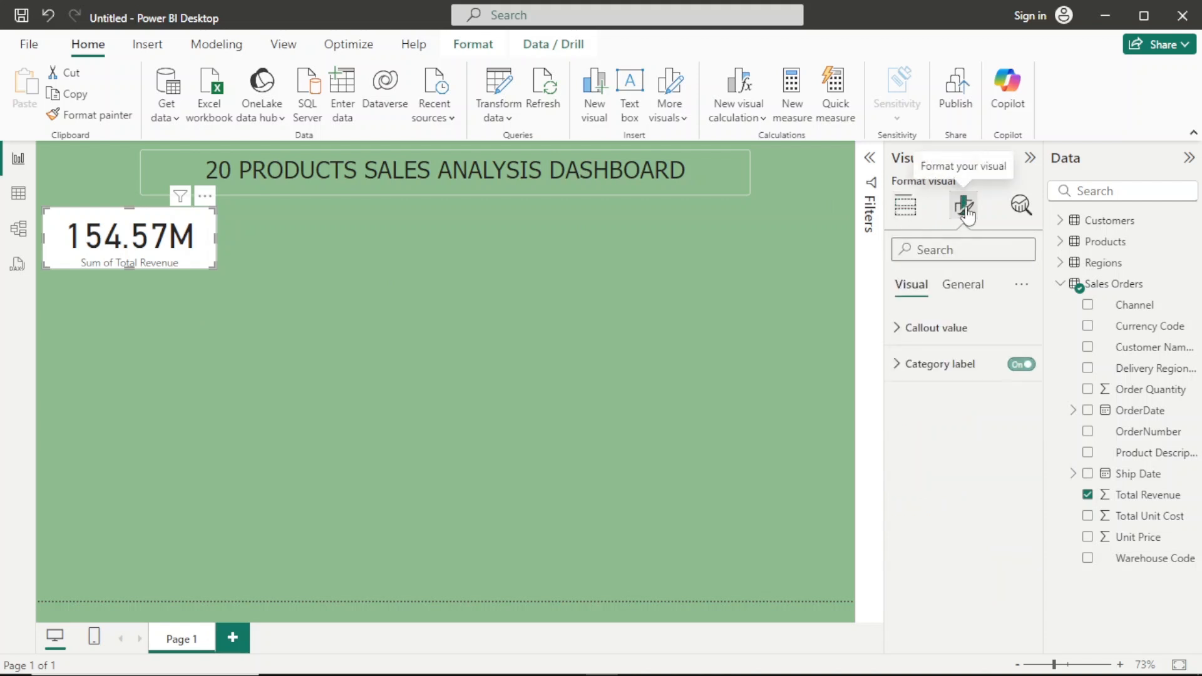
click(964, 288)
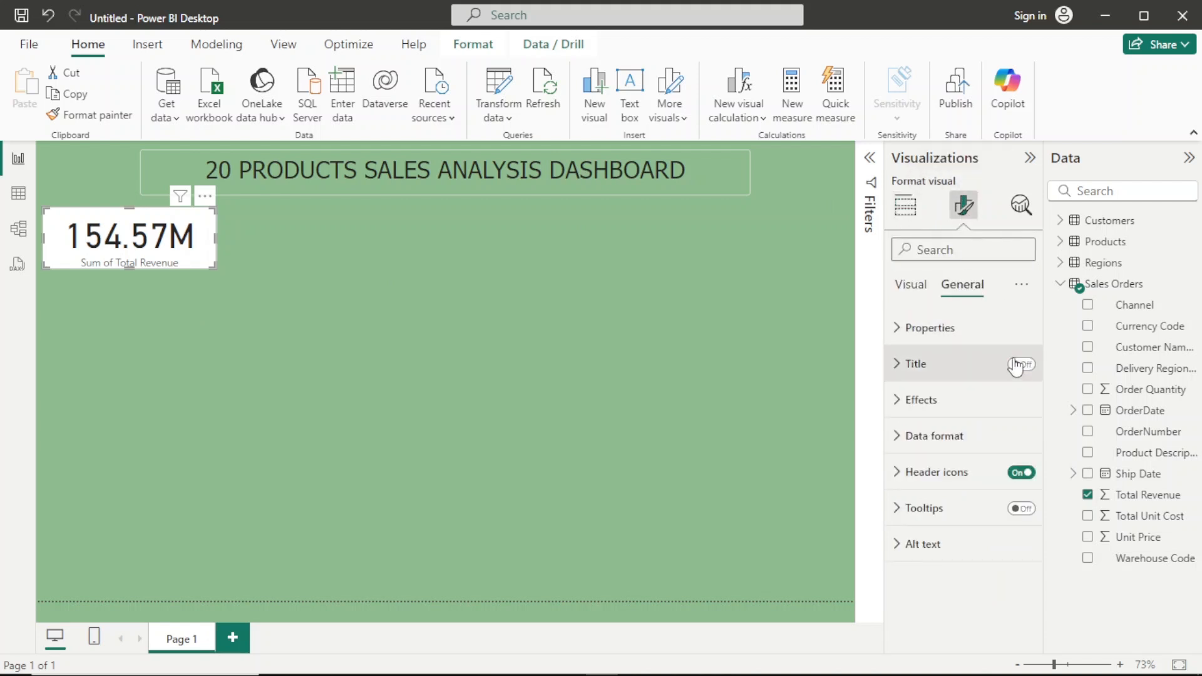
click(983, 373)
click(925, 286)
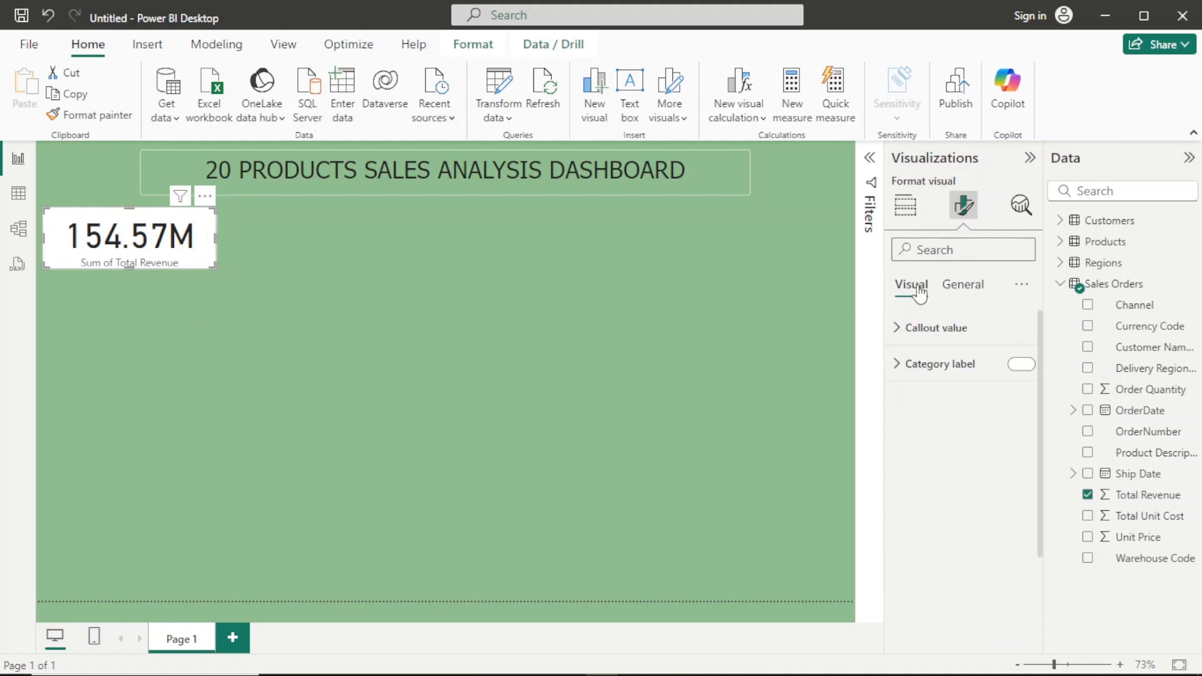
click(1018, 369)
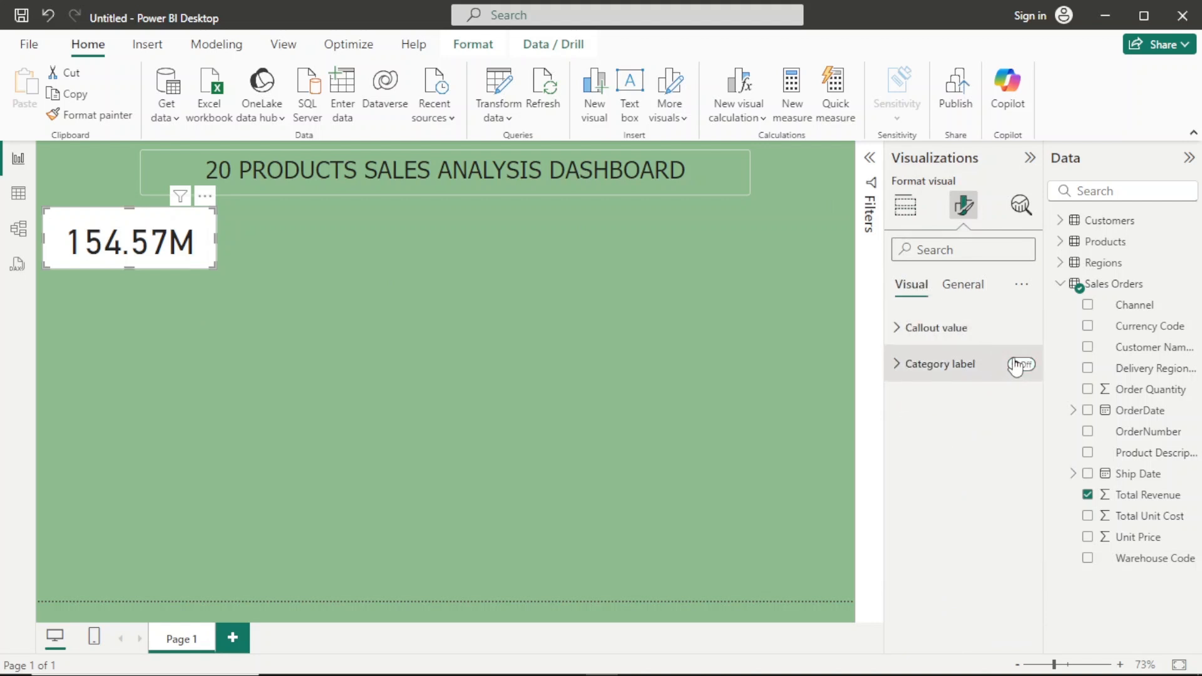
Turn on the revenue card's title and set its text to "Total Revenue"
click(963, 289)
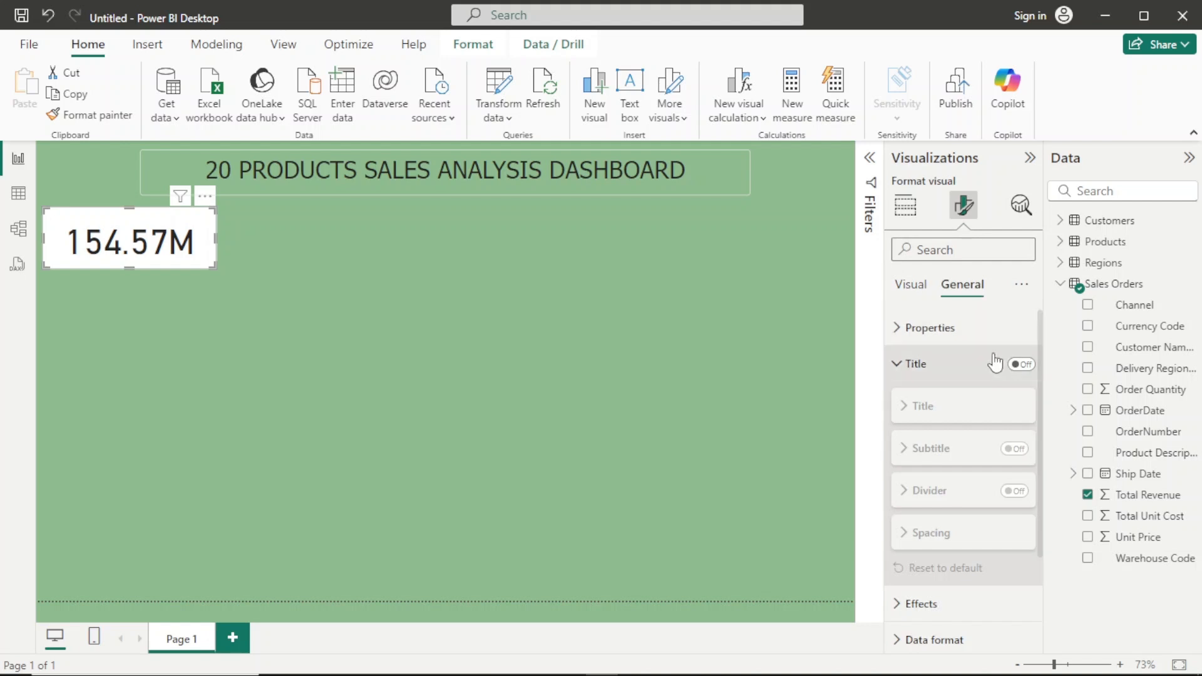
click(1021, 366)
click(922, 452)
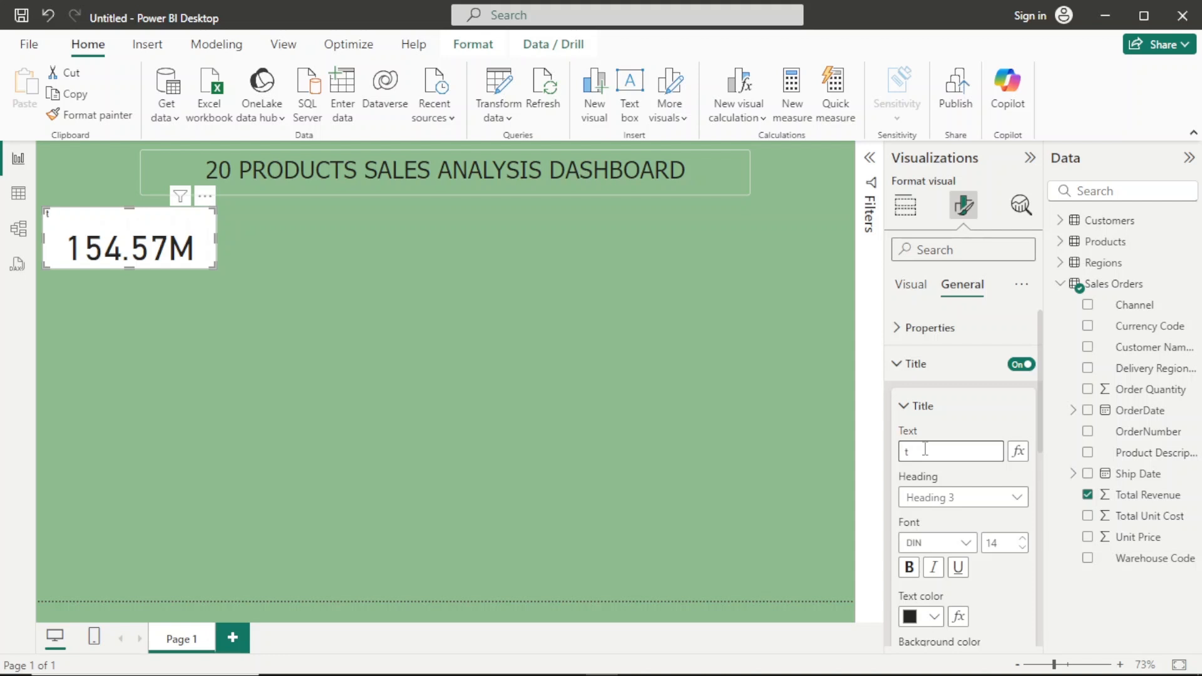
text(T)
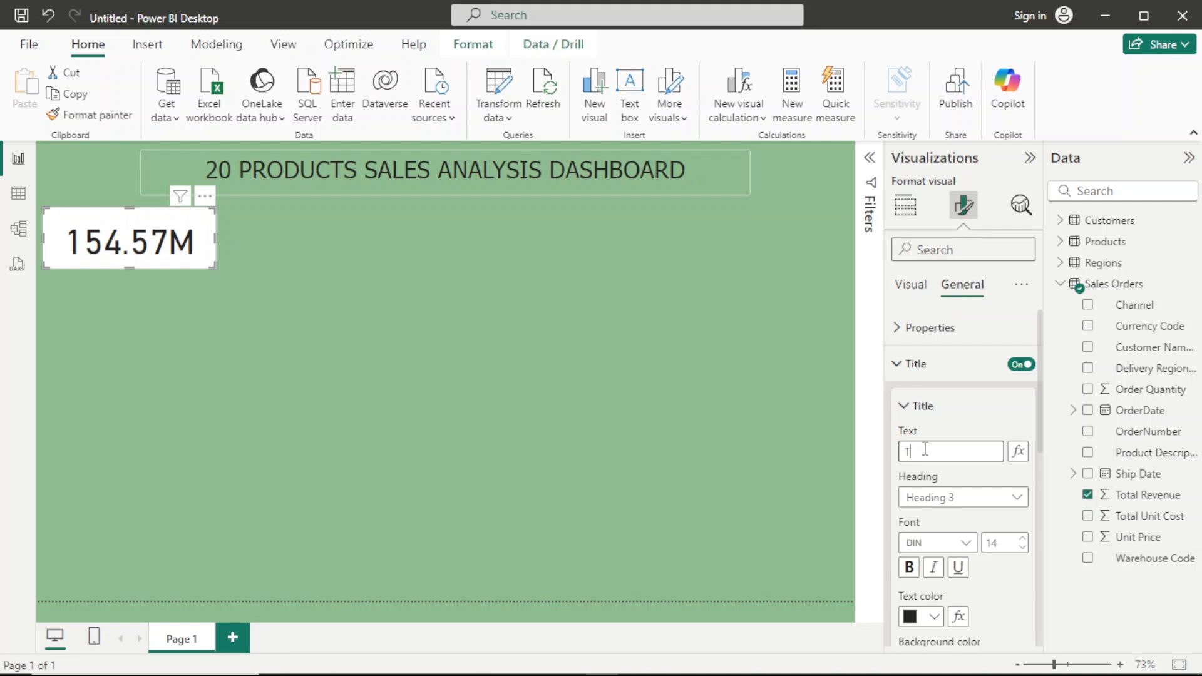
text(otal)
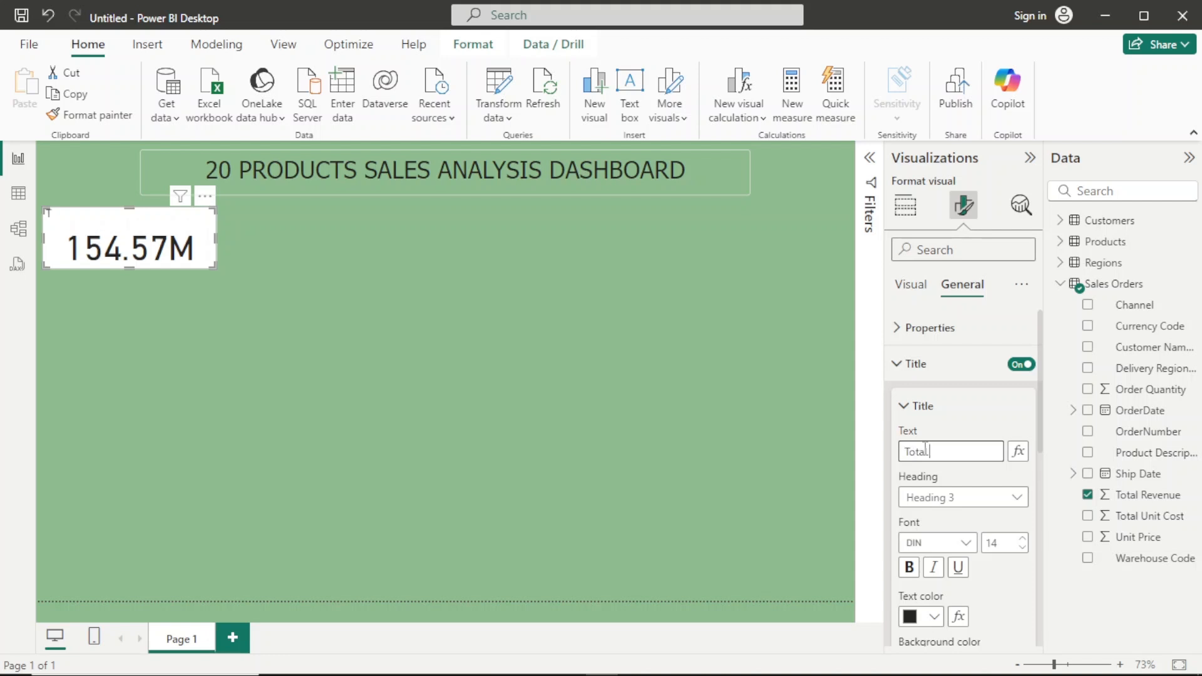
text( REVEN)
key(BackSpace)
key(BackSpace)
text(evenue)
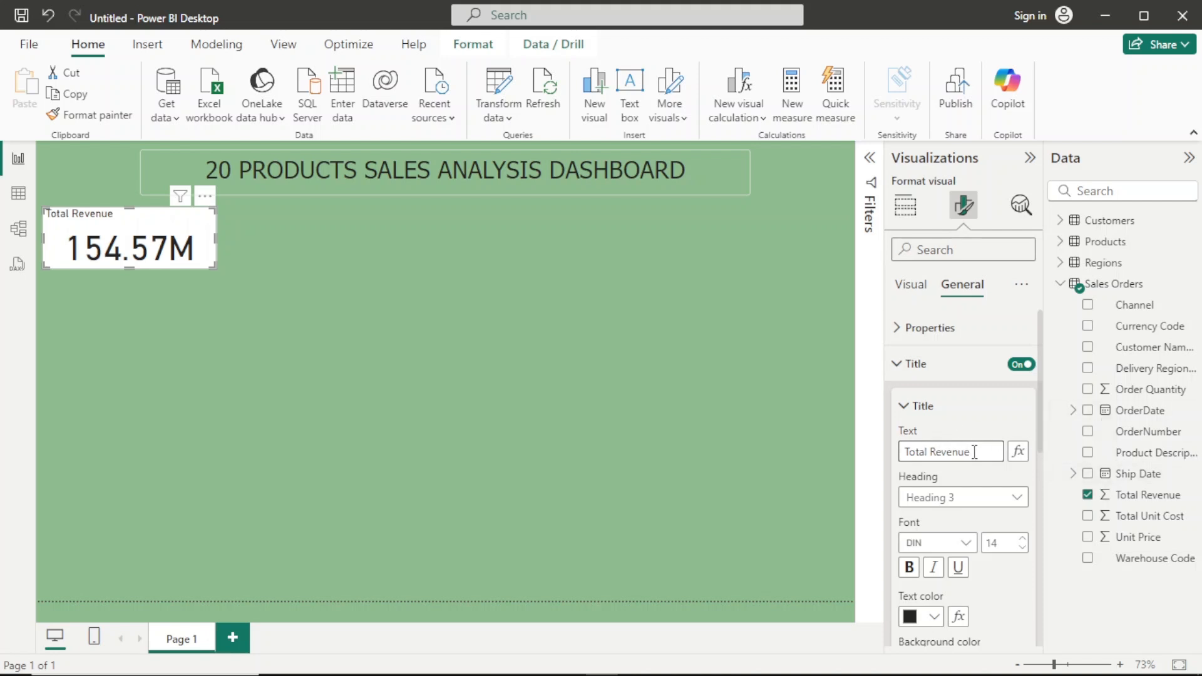
key(ctrl+a)
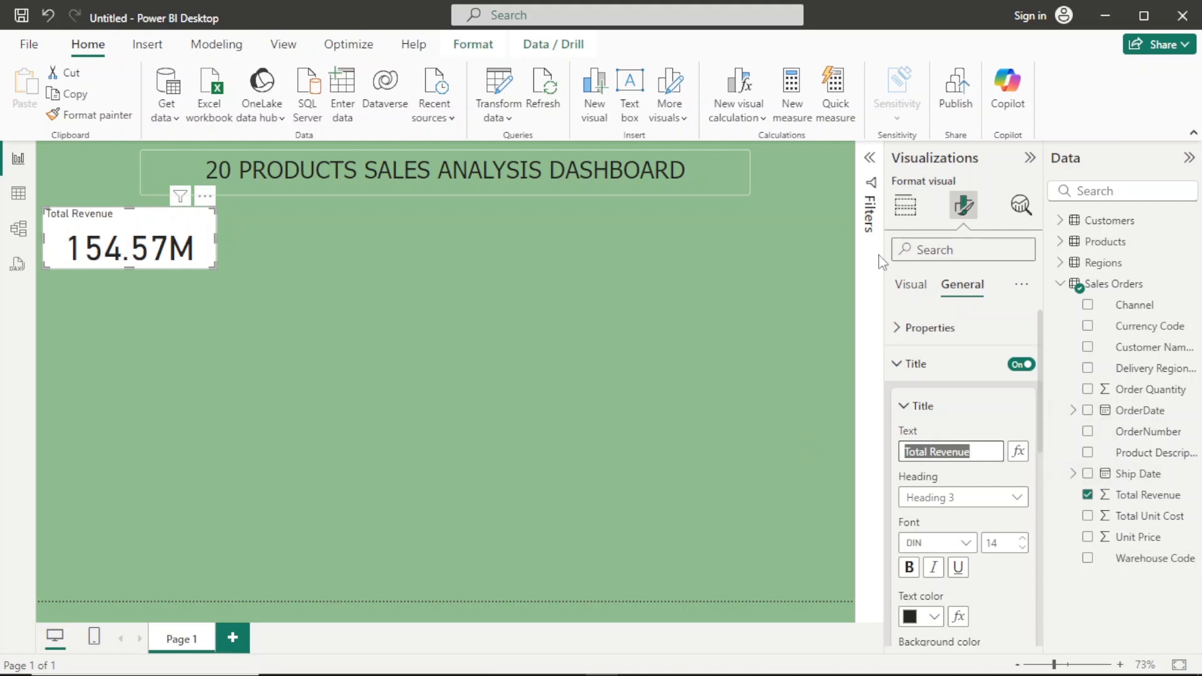
click(971, 478)
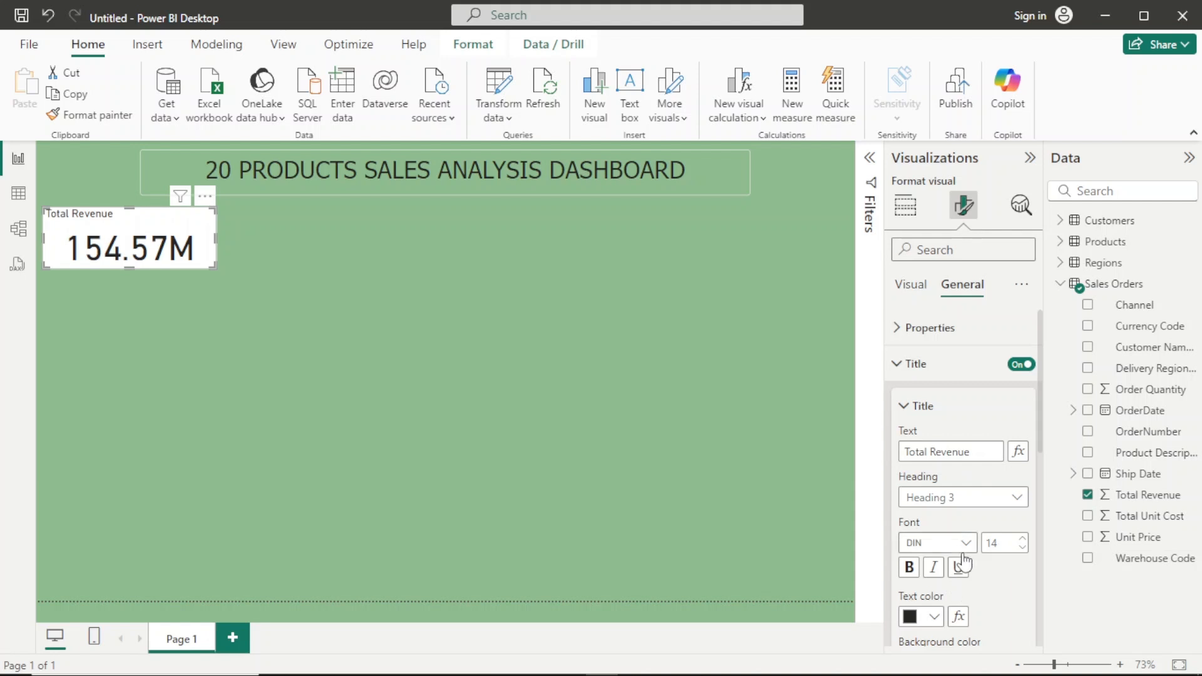
Format the card title in bold Tahoma at size 17 and deselect the card
click(965, 543)
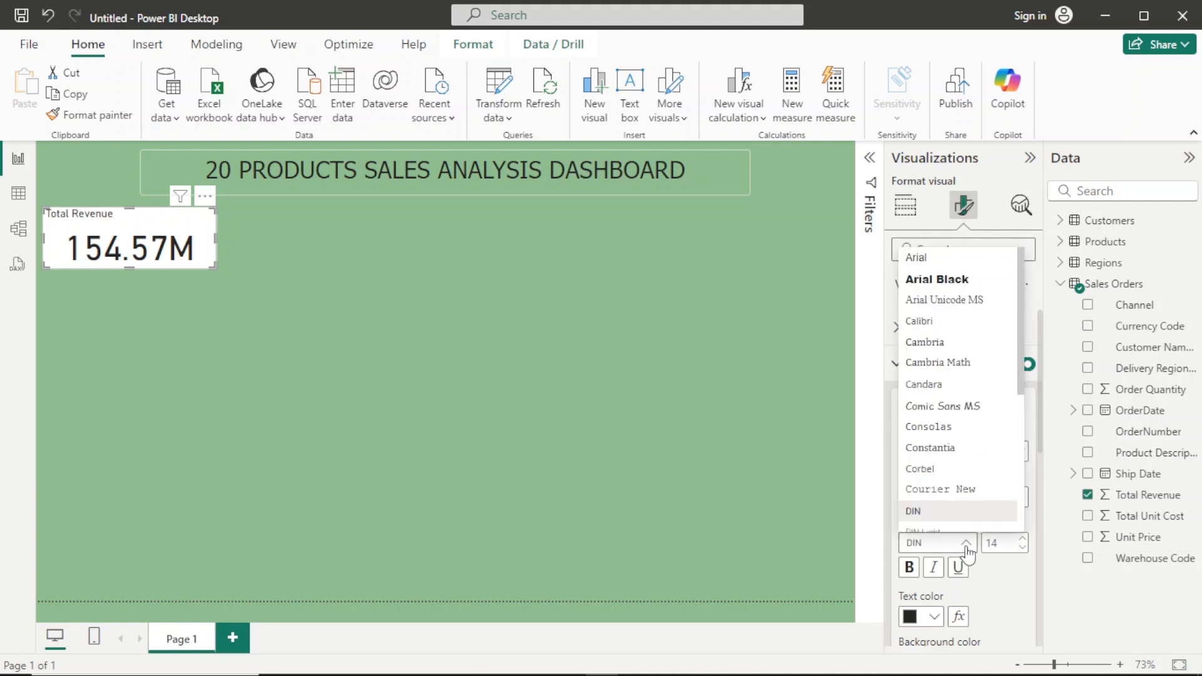
key(t)
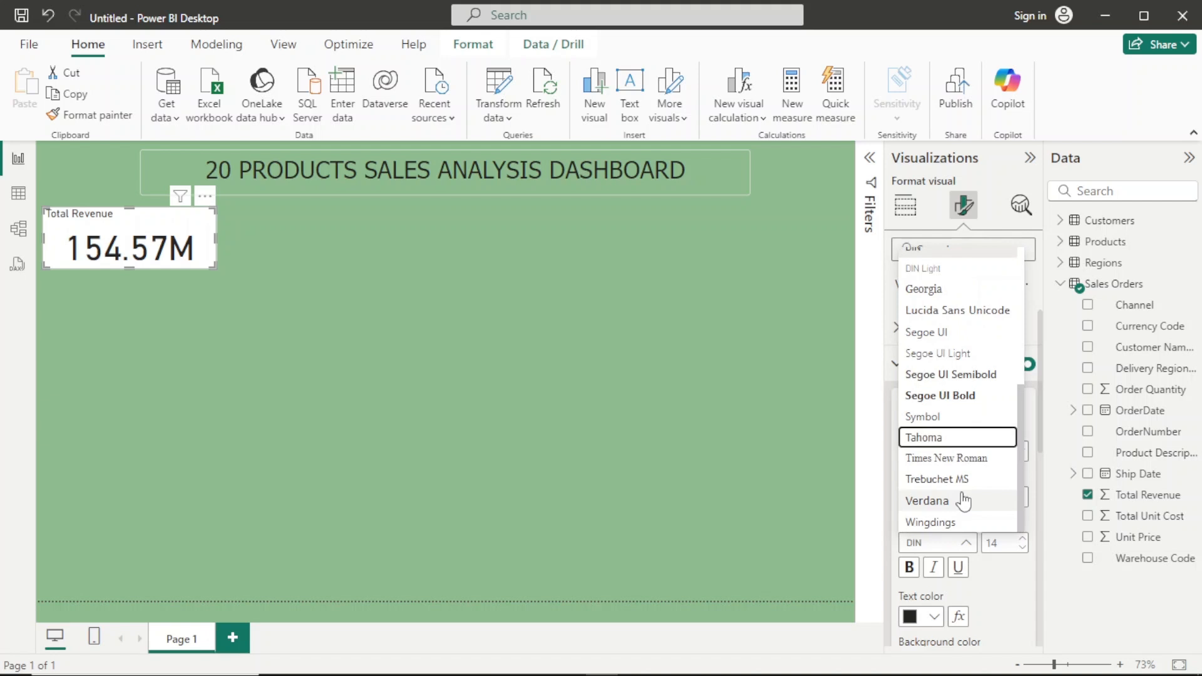
key(Return)
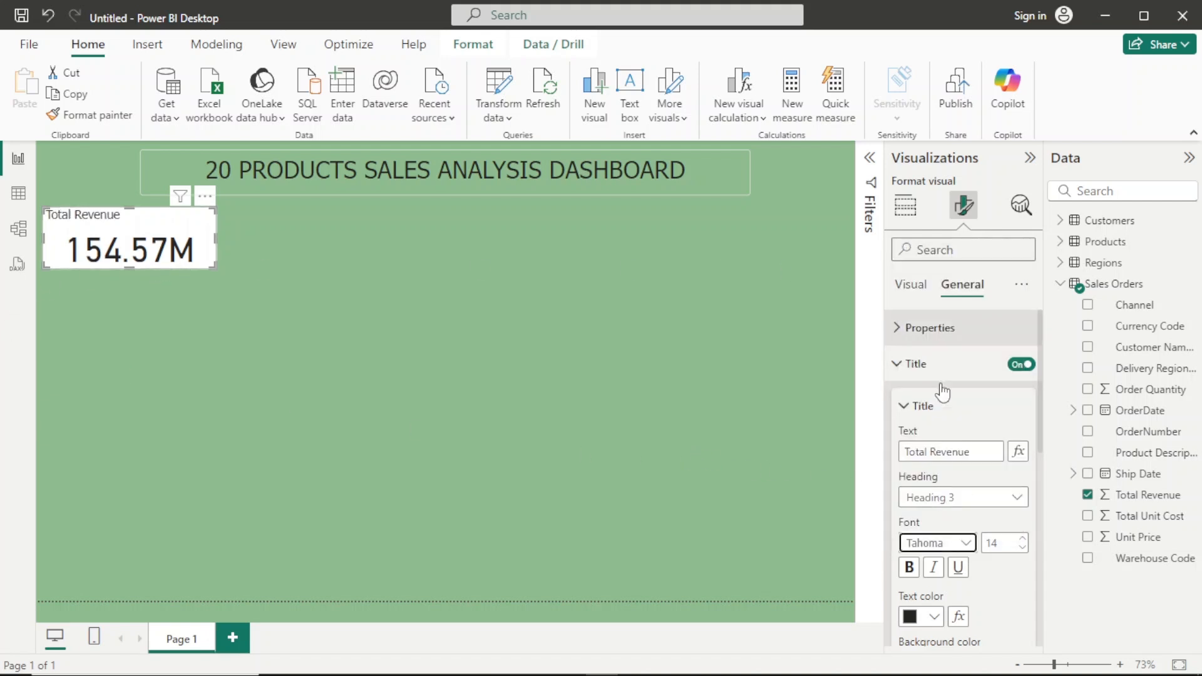
scroll(1025, 523, down, 2)
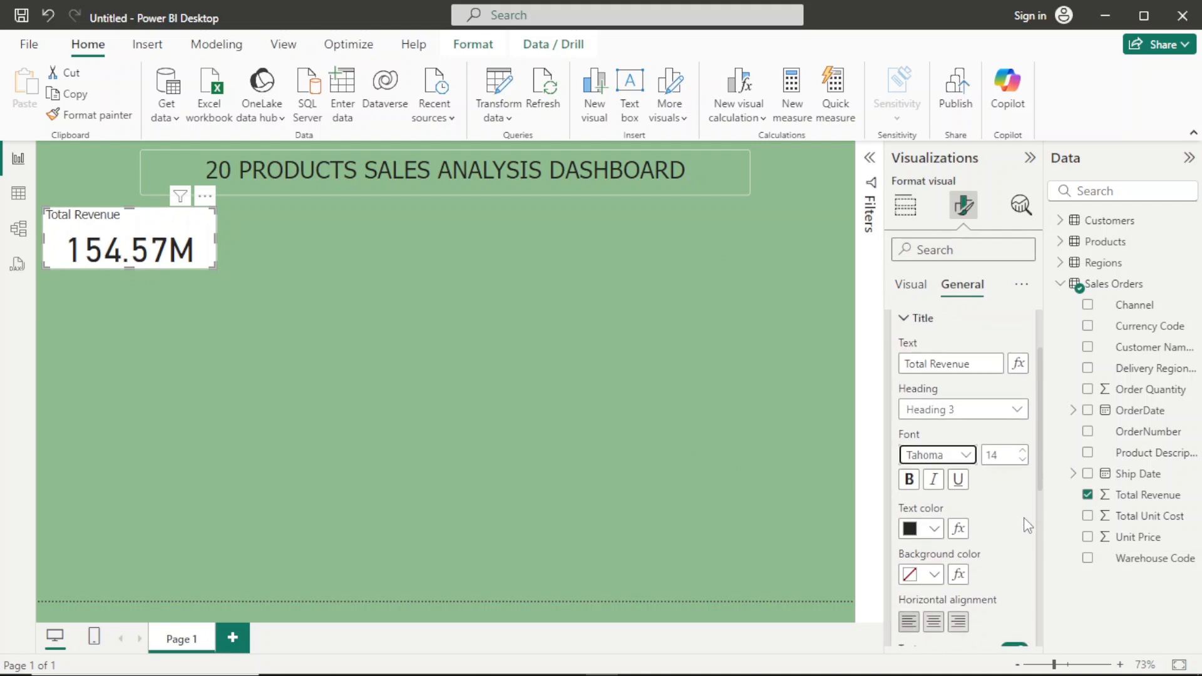
click(1023, 450)
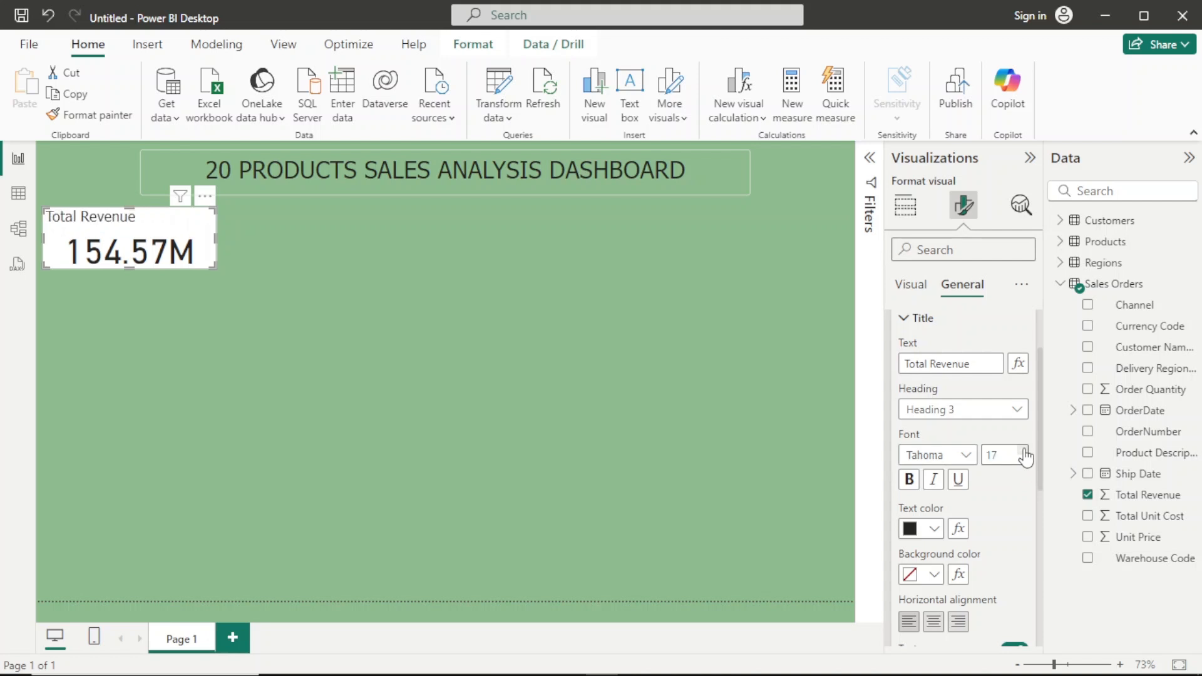
click(909, 485)
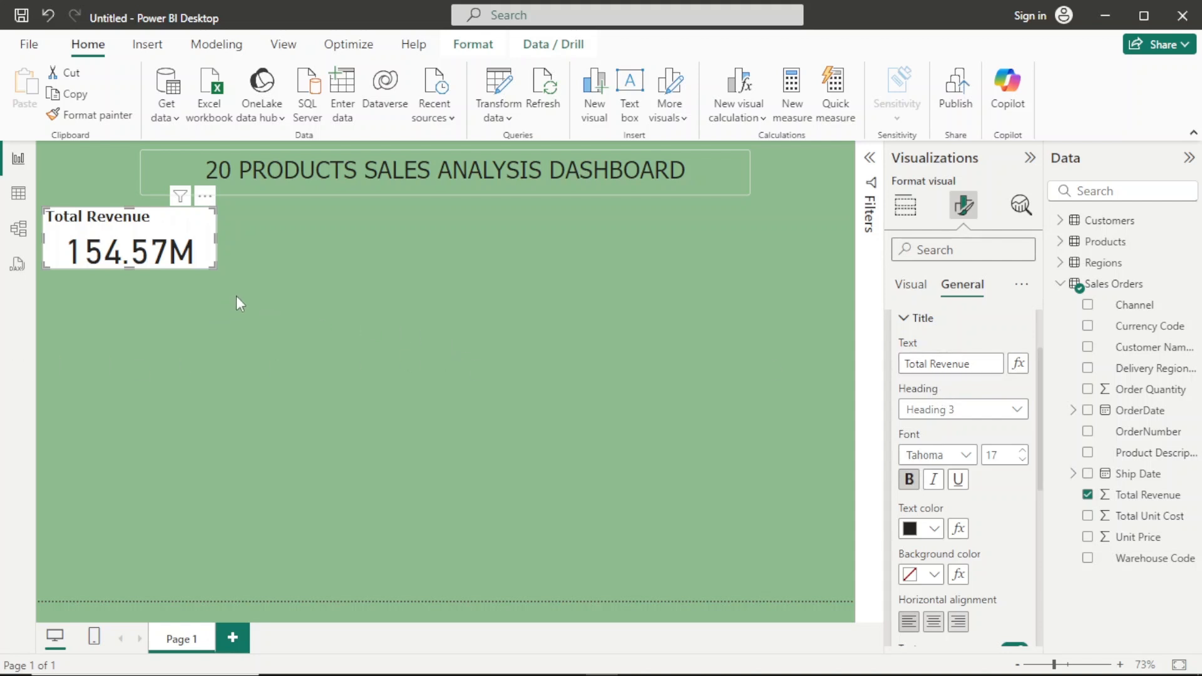
click(201, 304)
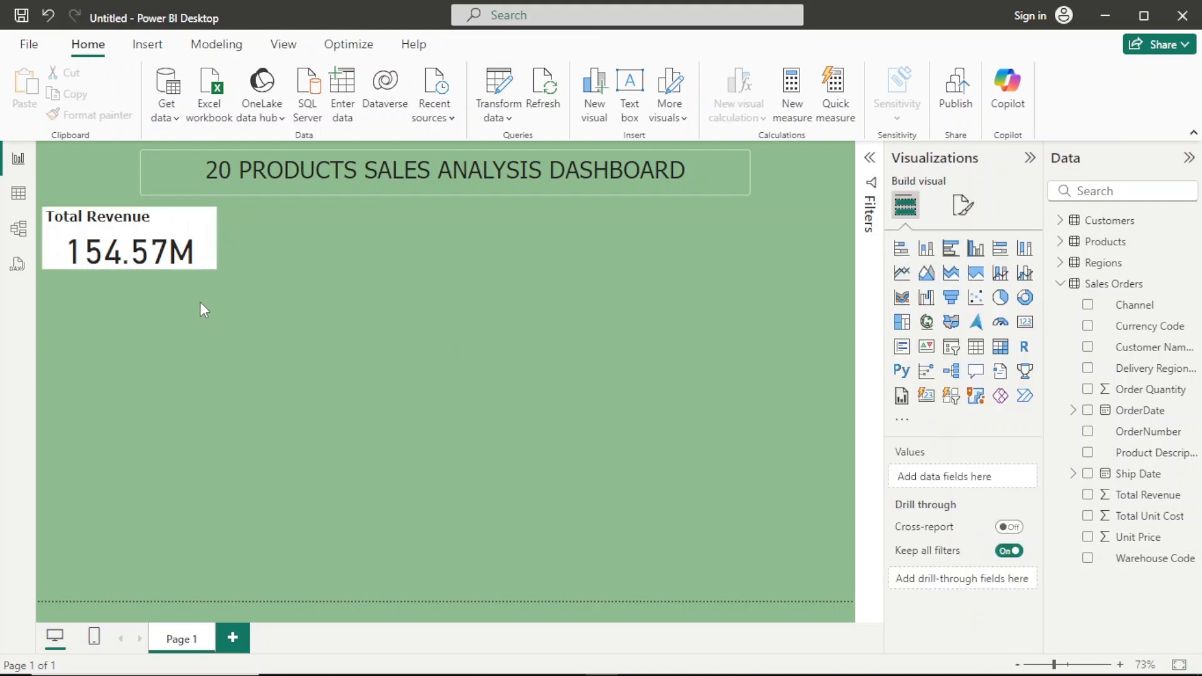
Move the Total Revenue card slightly inward and down from the page edge and deselect it
click(200, 238)
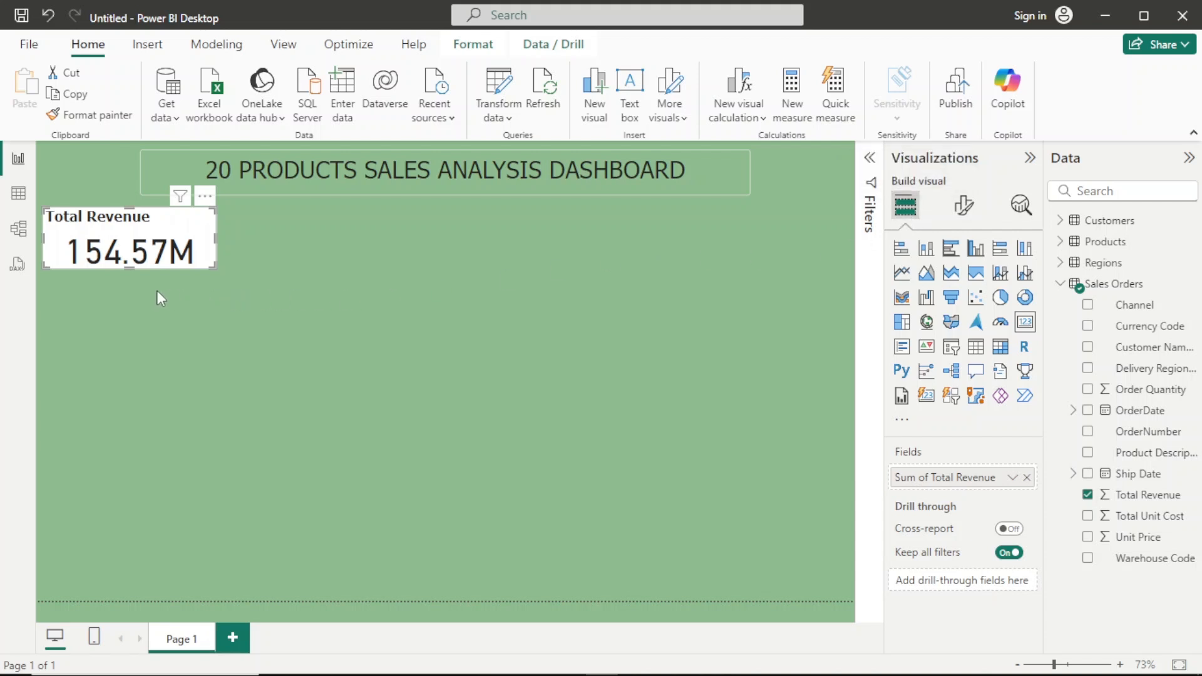
drag(206, 212, 218, 224)
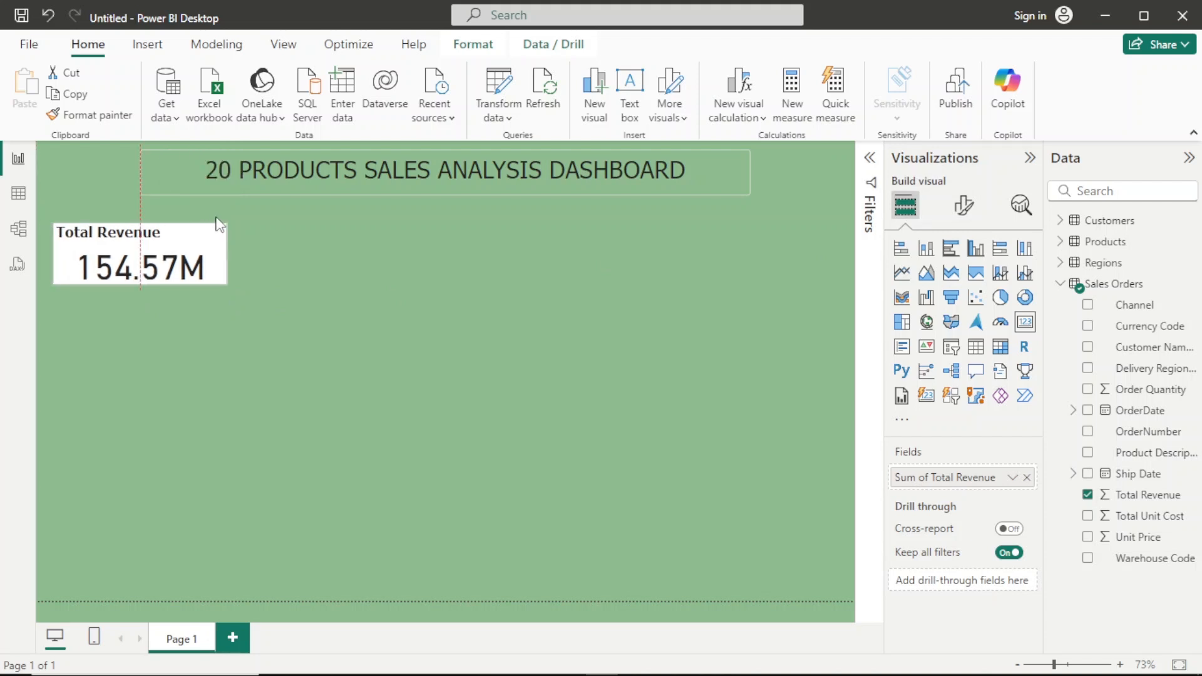
drag(218, 224, 218, 224)
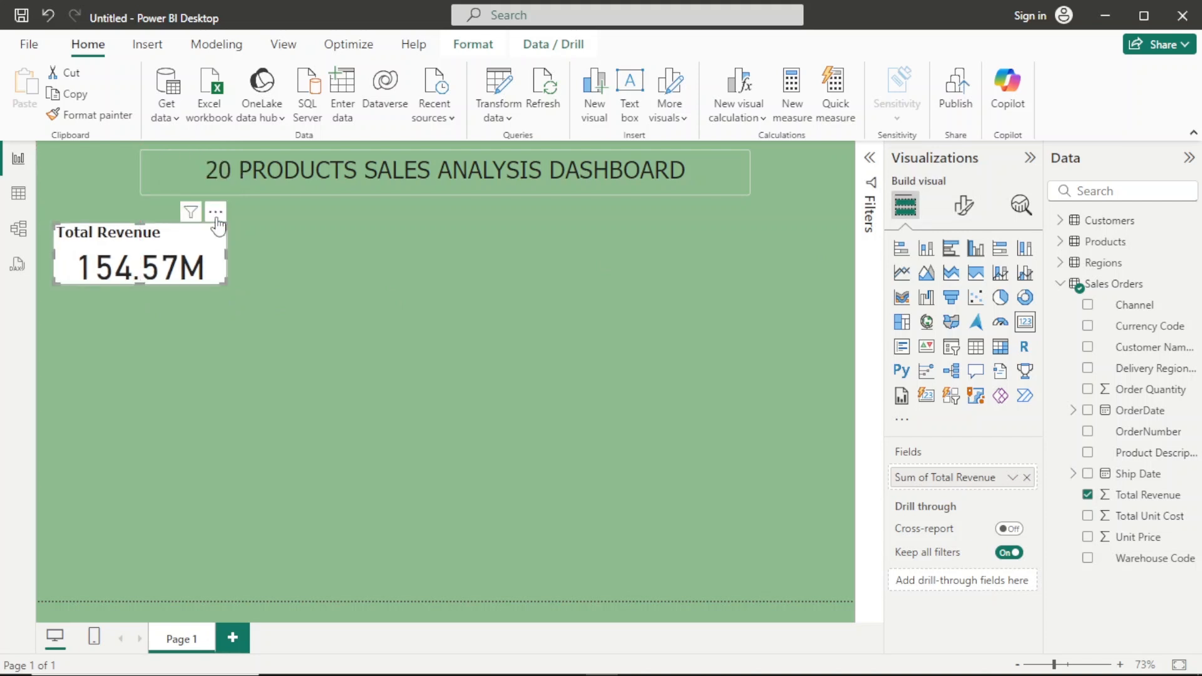
click(295, 280)
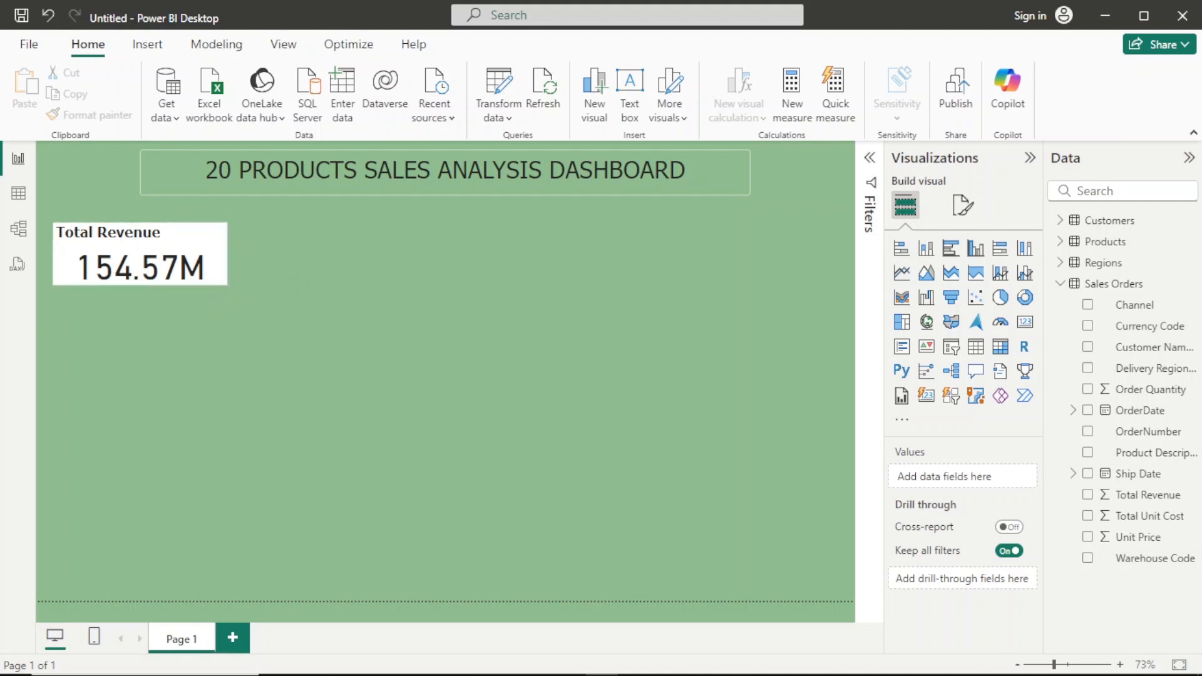
Switch to the aicolors.co page in Chrome and examine how the Dark Sage Green palette colors the sample dashboard's cards and text
mouse_move(309, 674)
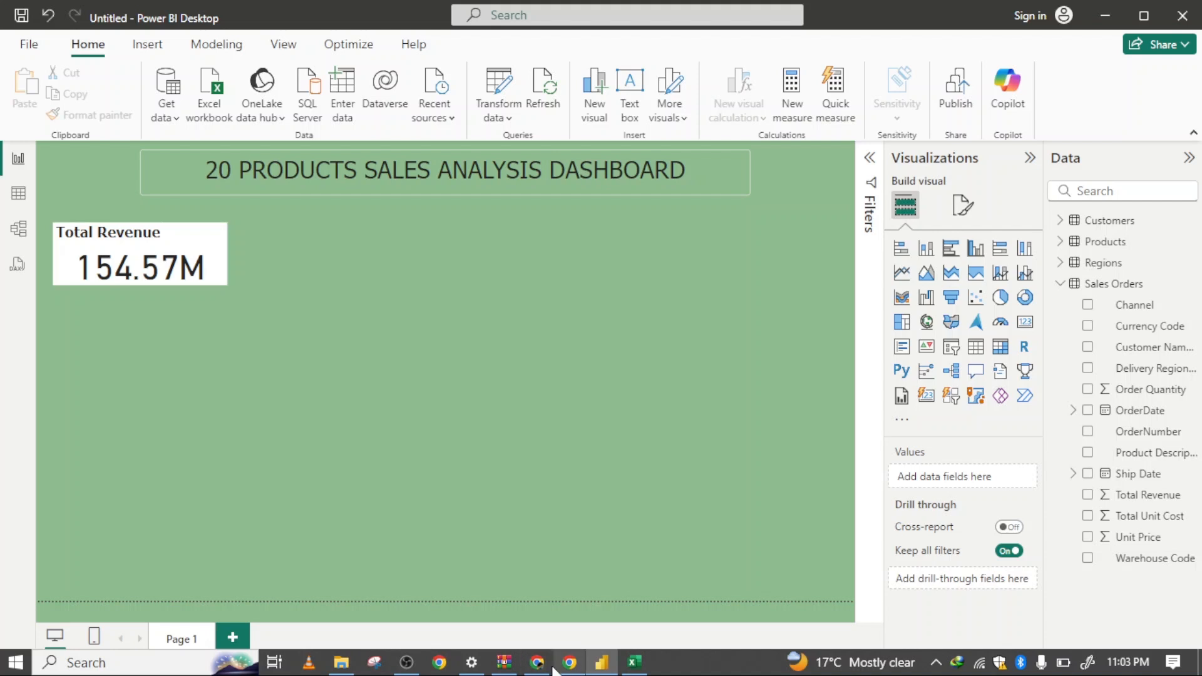
mouse_move(553, 670)
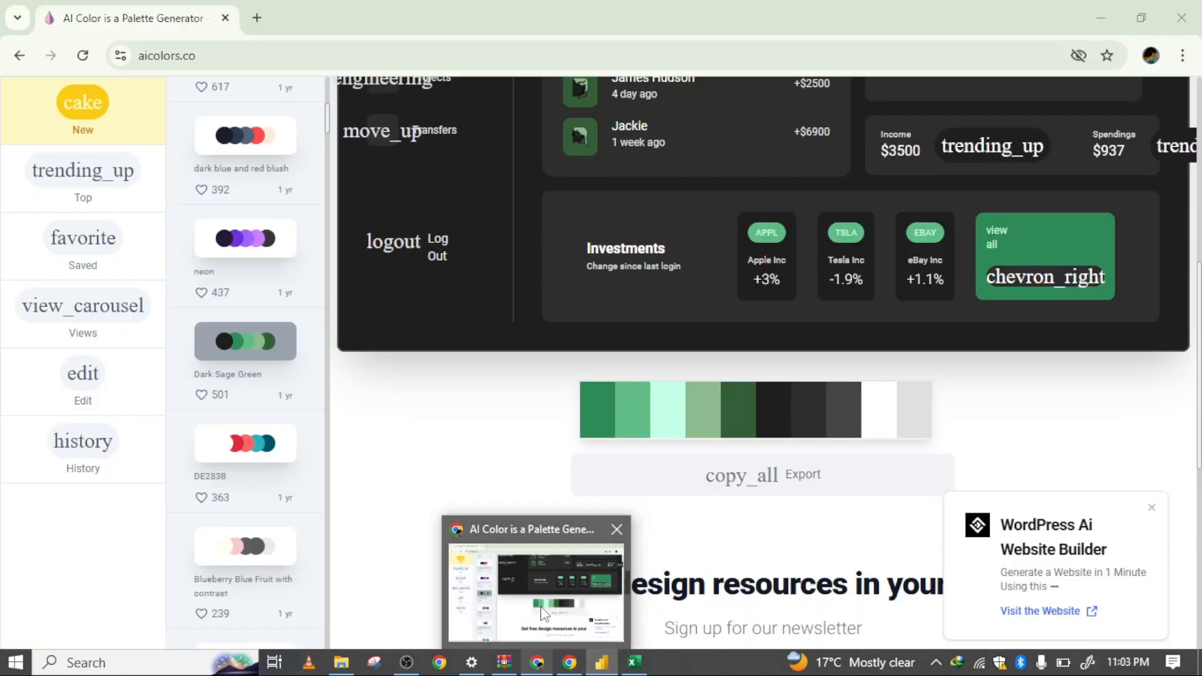
click(542, 612)
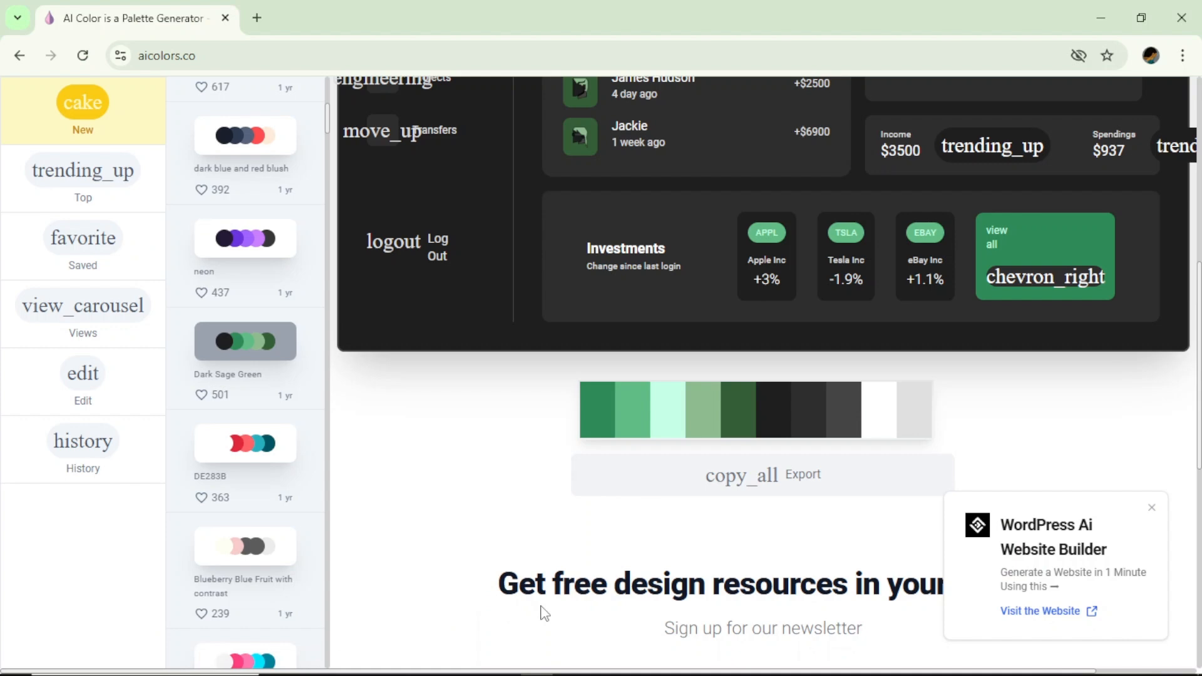
scroll(539, 564, up, 5)
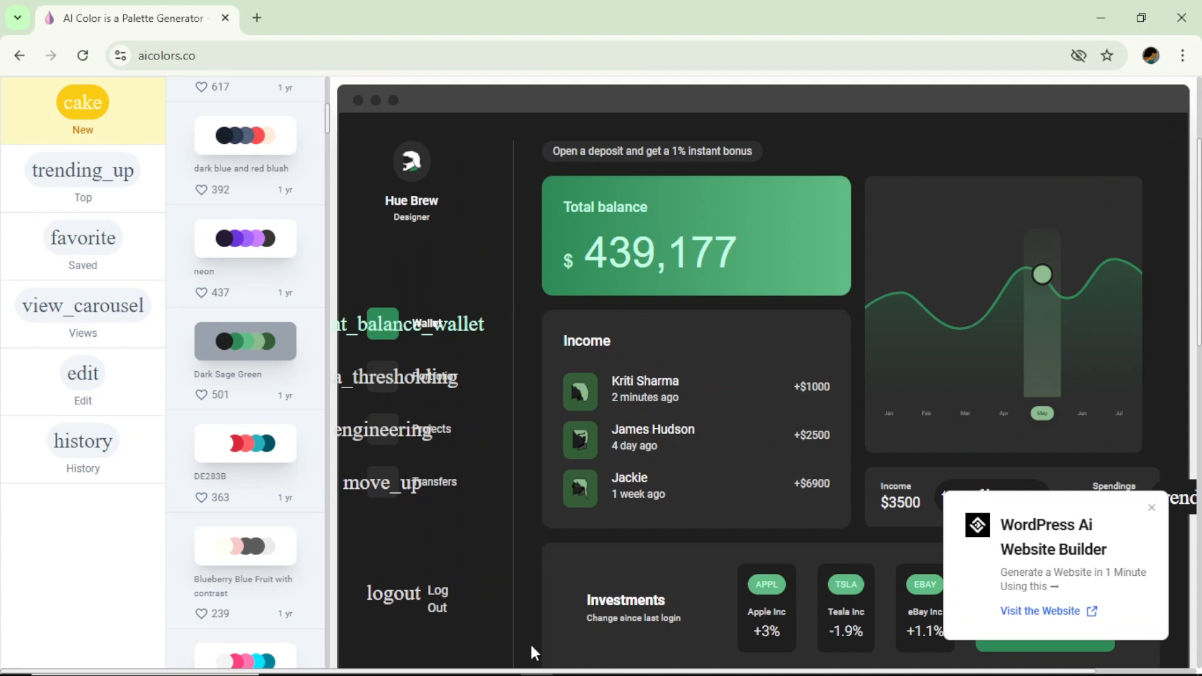
click(538, 664)
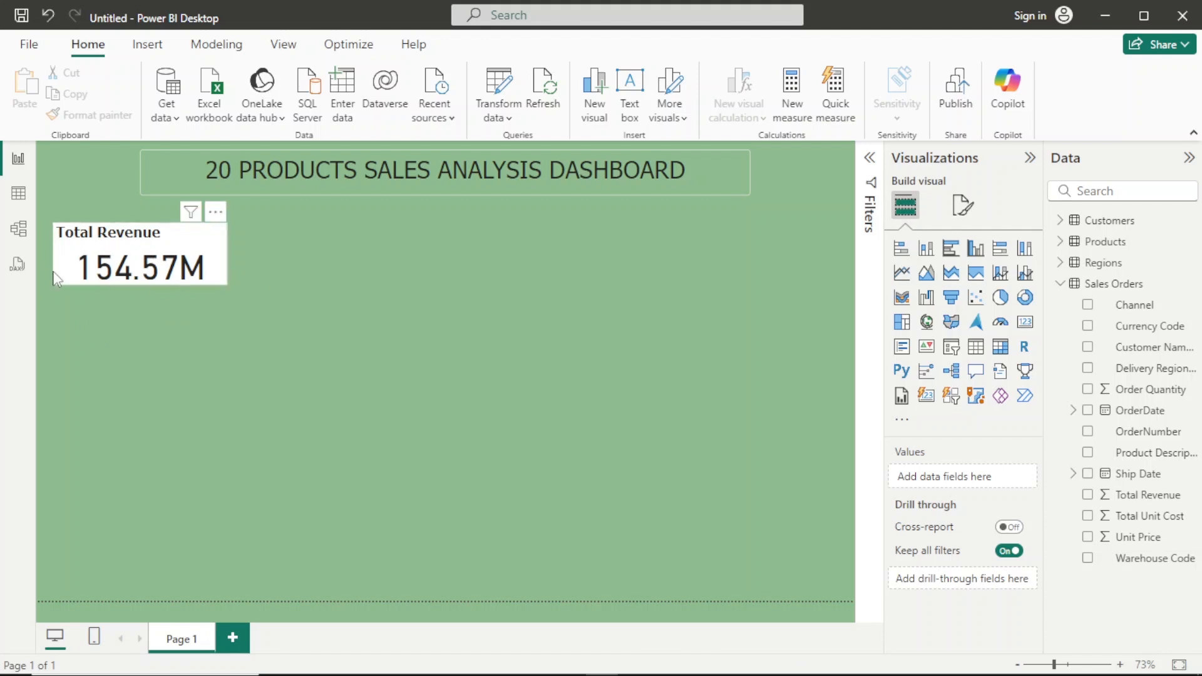
click(187, 249)
click(537, 662)
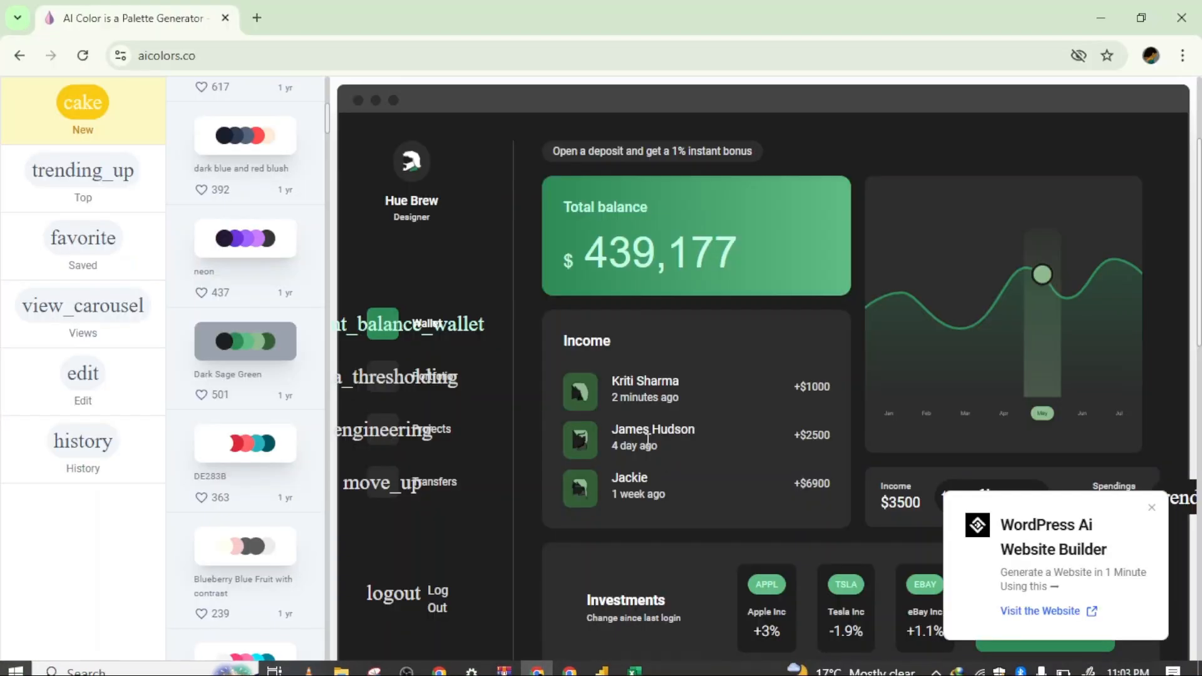
scroll(513, 353, down, 10)
scroll(539, 352, up, 8)
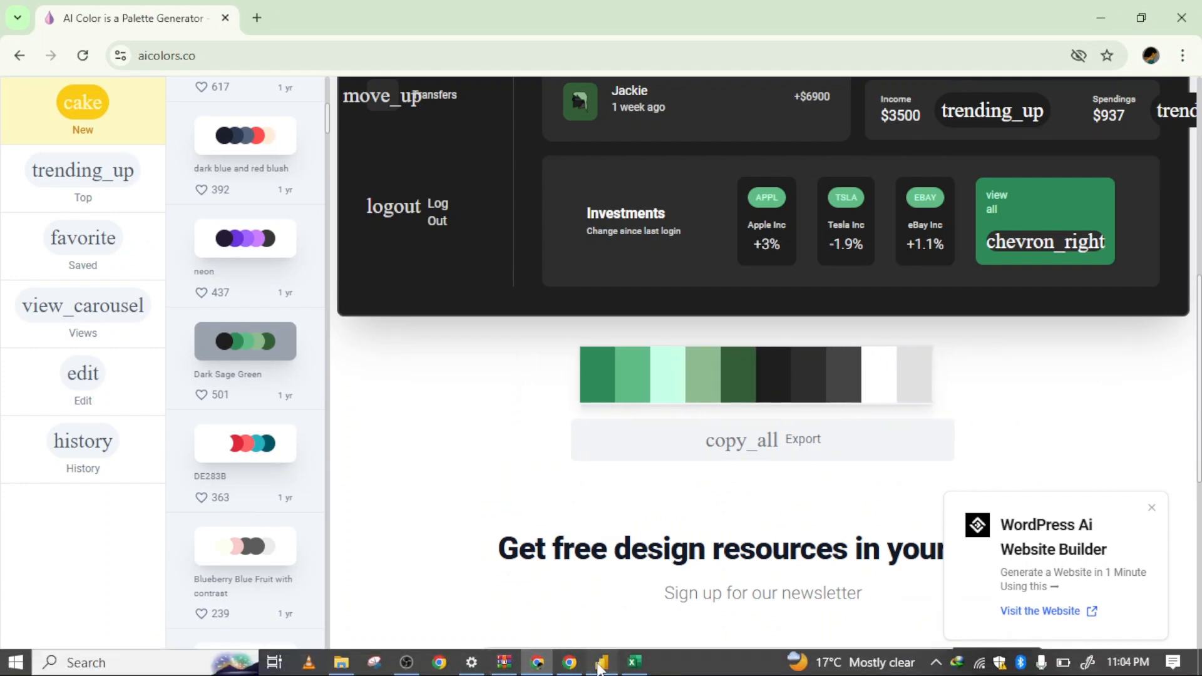
Switch back to Power BI and set the Total Revenue card's background color to #2D2D2D
click(601, 663)
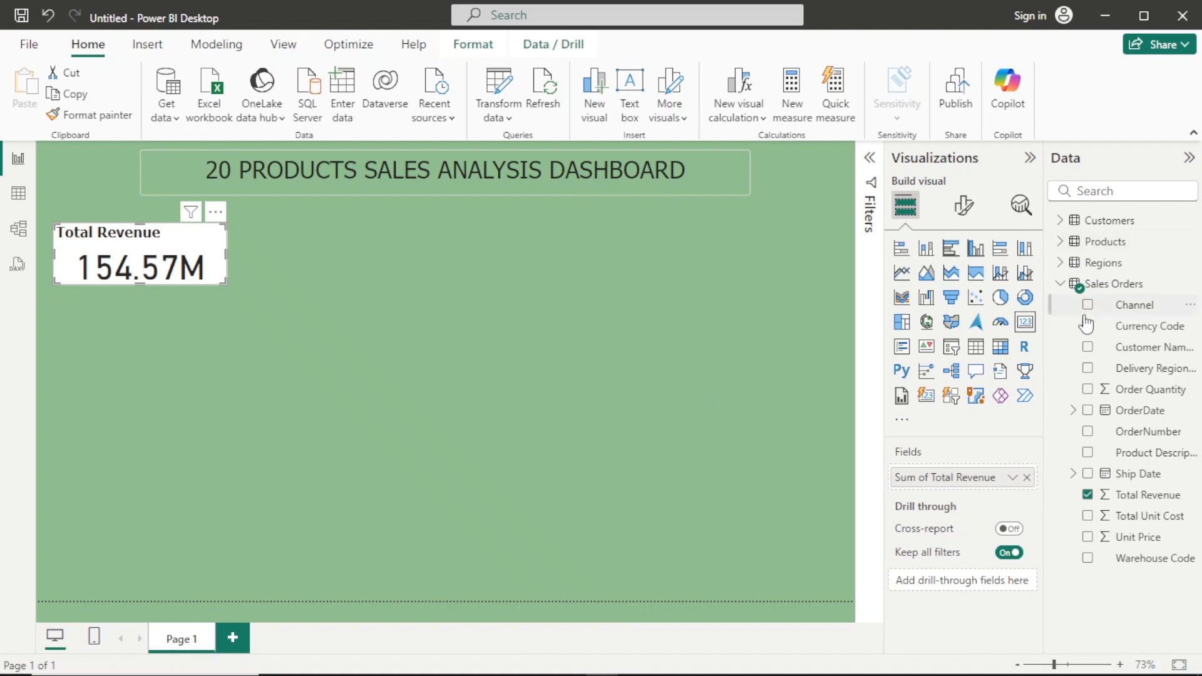
click(978, 220)
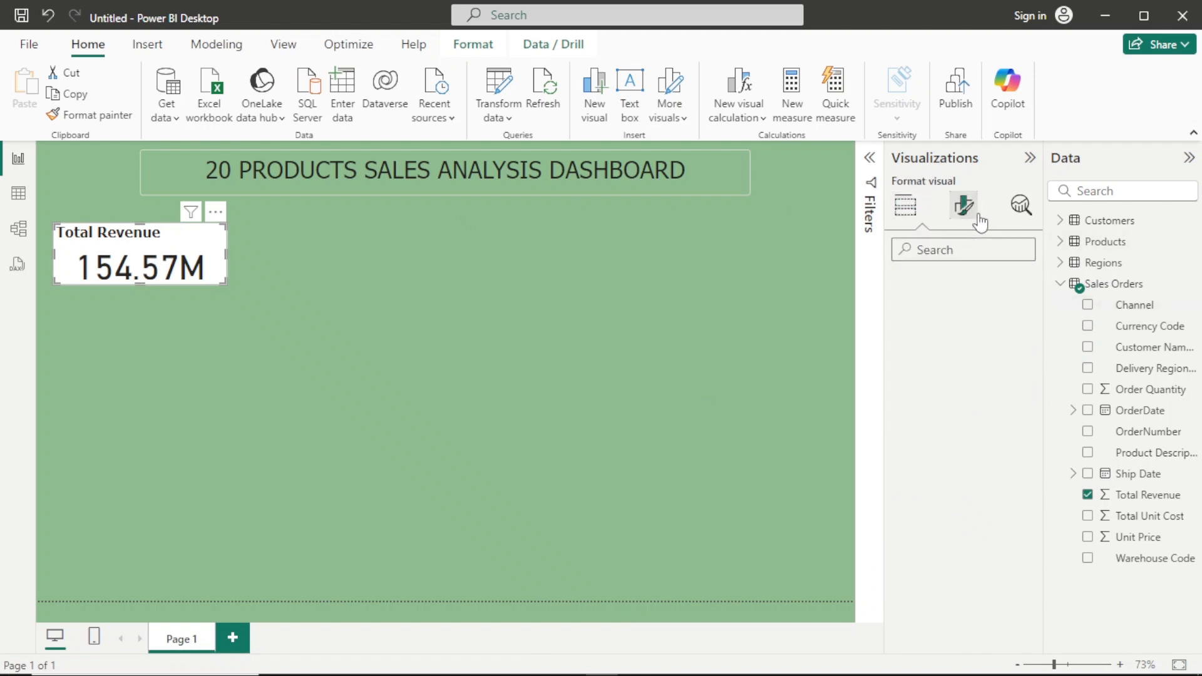
click(962, 284)
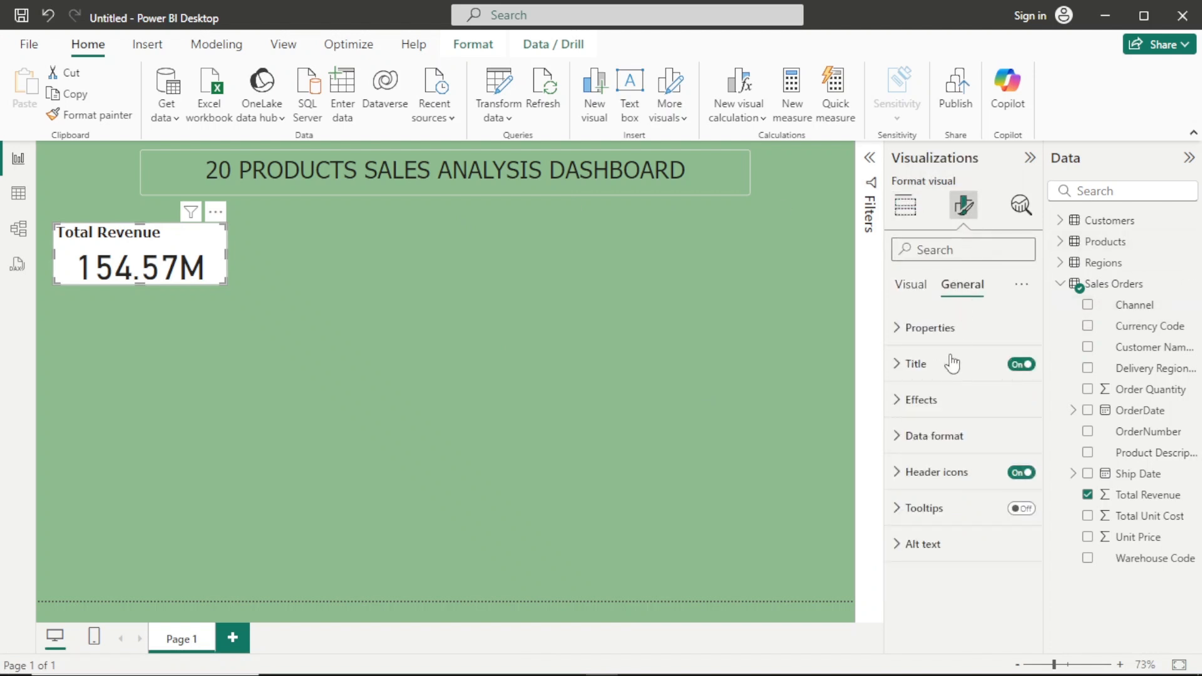
click(952, 412)
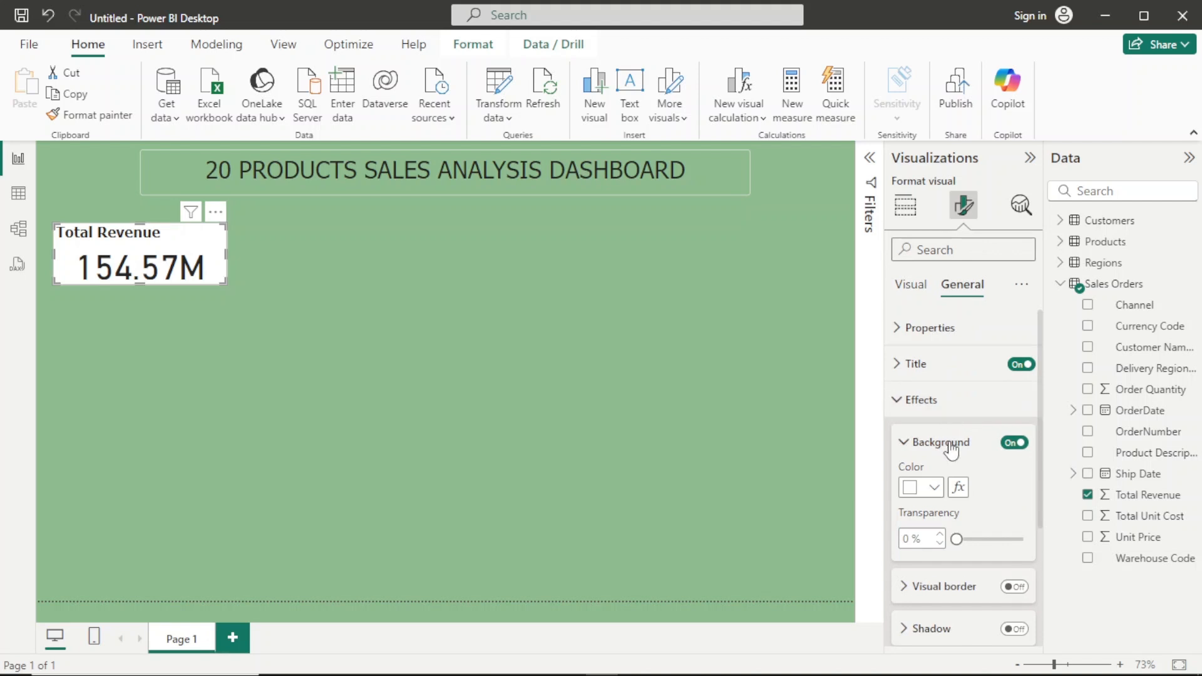
scroll(951, 449, down, 3)
scroll(950, 448, up, 2)
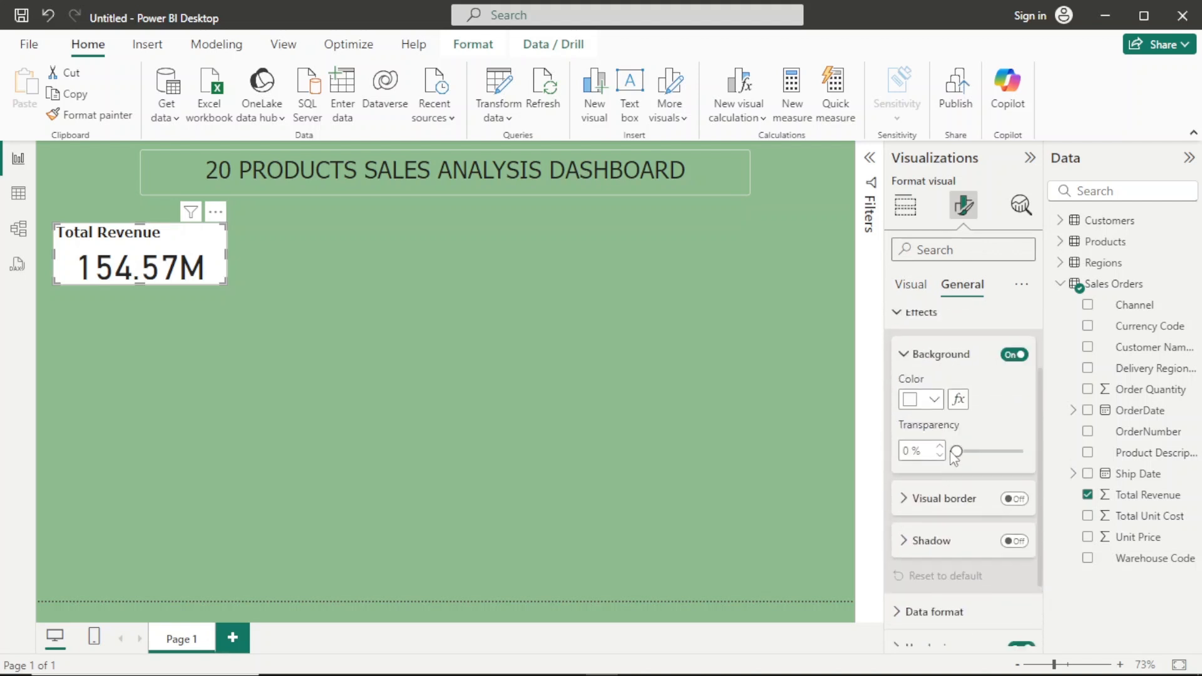
click(935, 403)
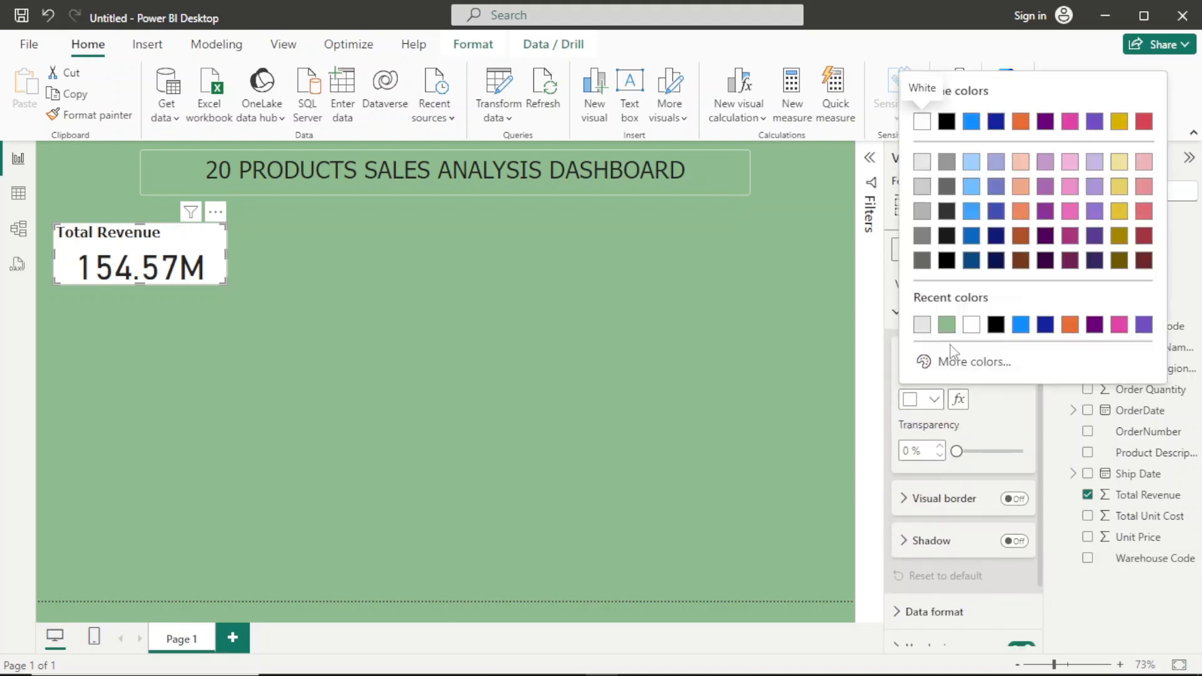
click(987, 366)
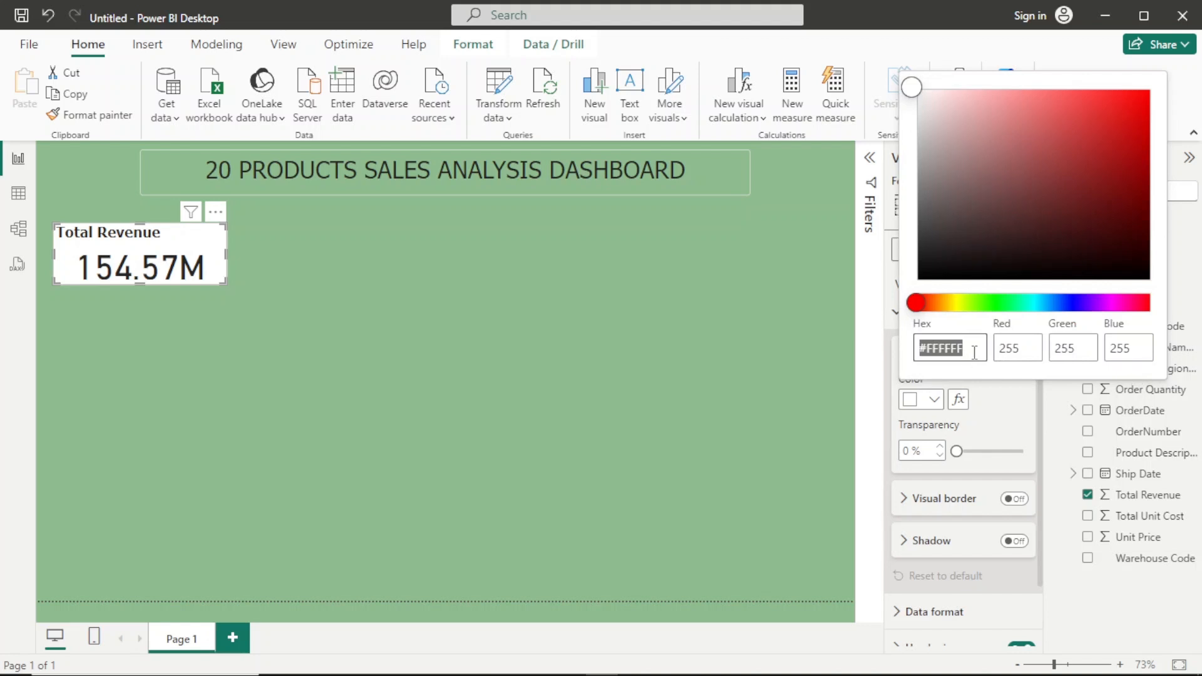
click(974, 352)
key(BackSpace)
key(BackSpace)
key(BackSpace)
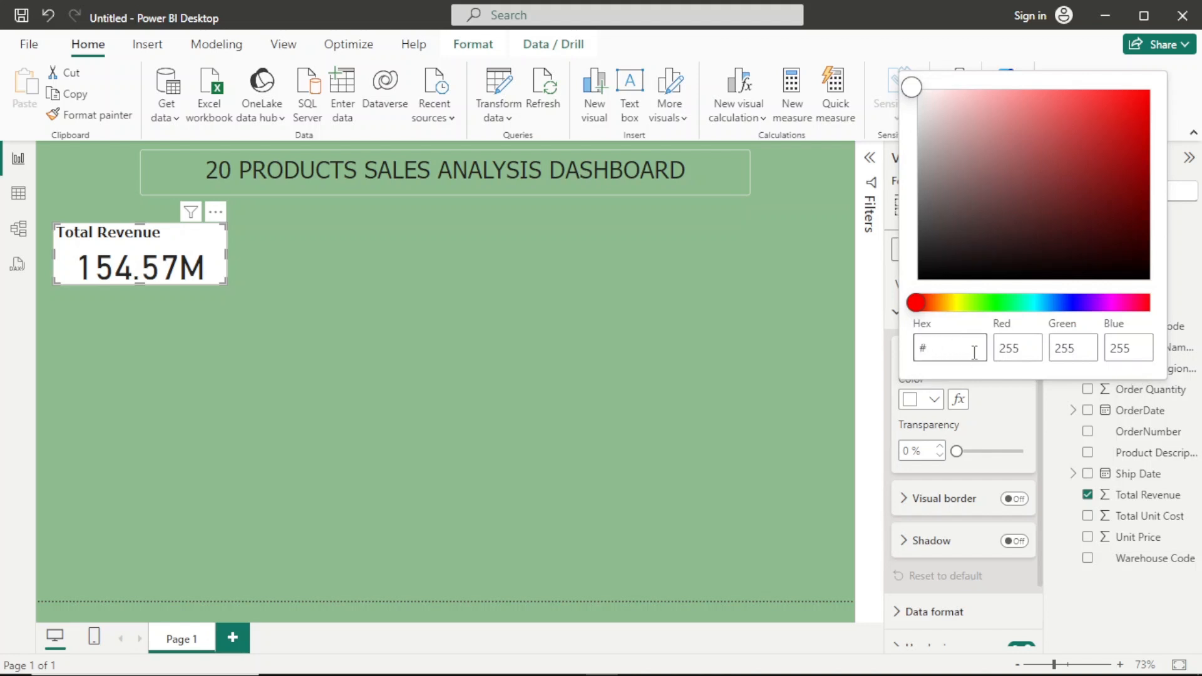
text(2D2D2D)
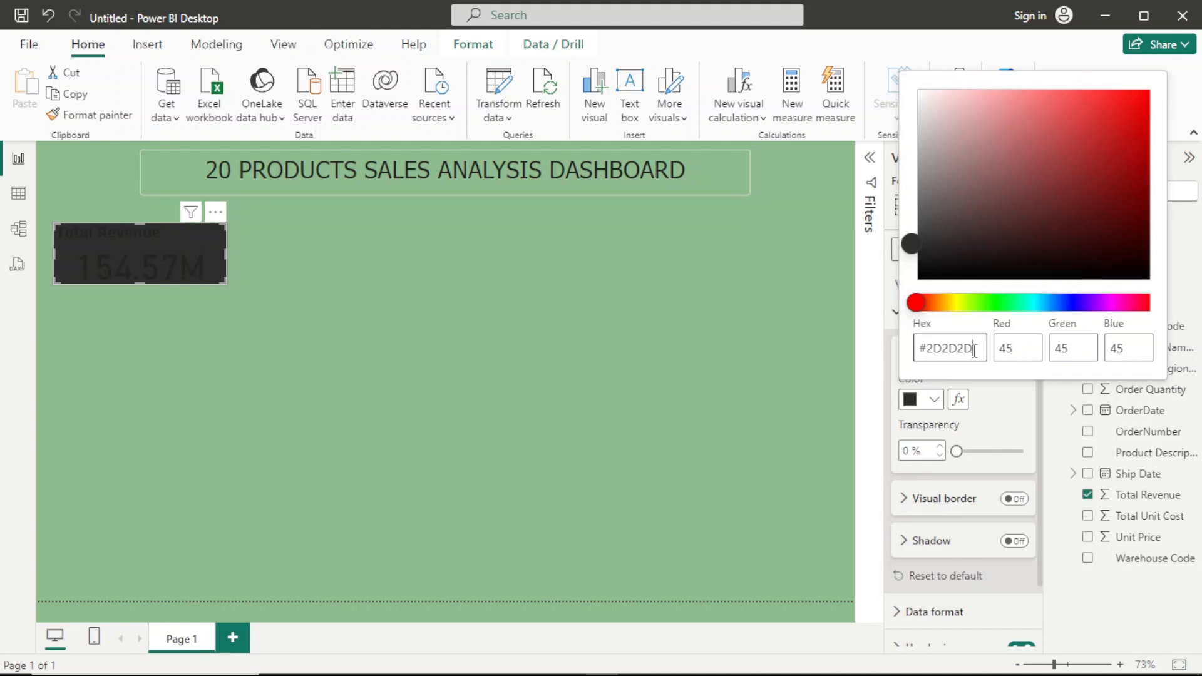
click(987, 421)
Set the Total Revenue card title's text color to the recently used sage green
scroll(991, 424, up, 2)
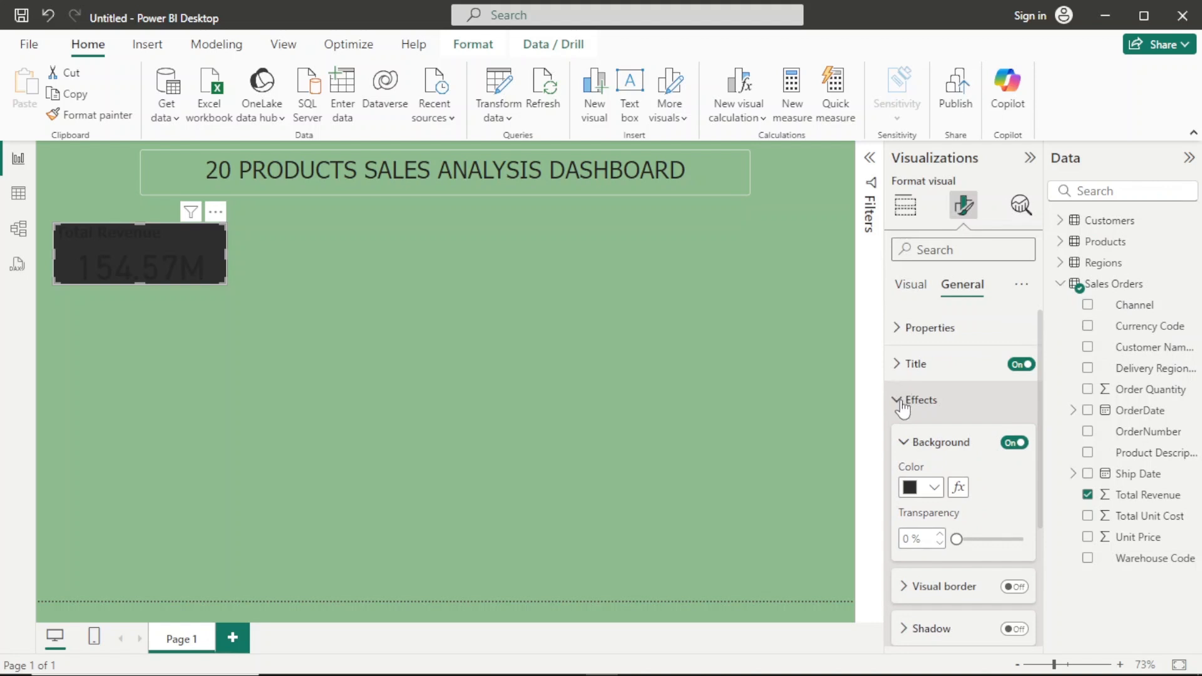
click(902, 371)
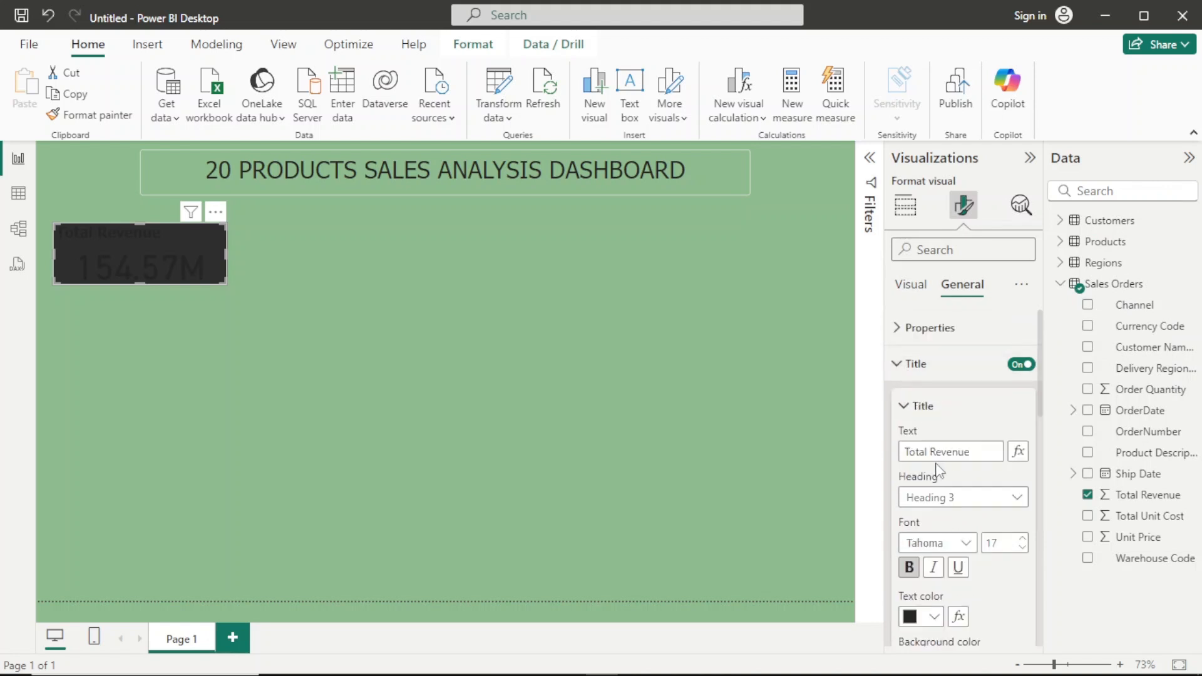
scroll(937, 500, down, 2)
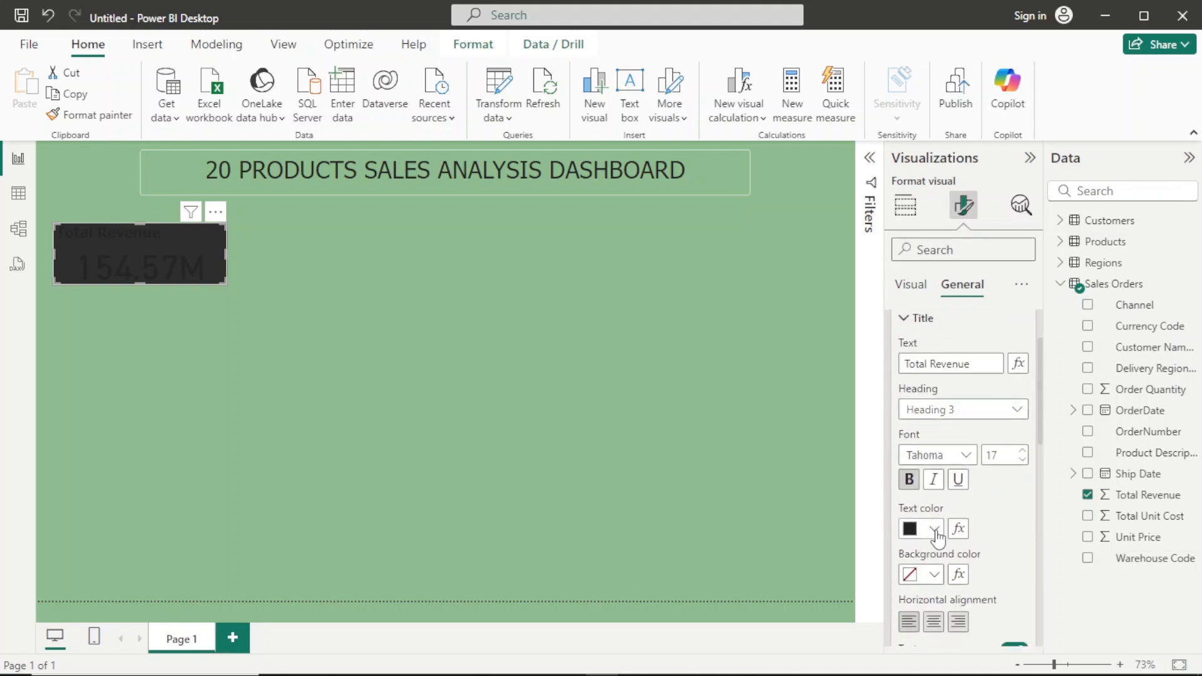
click(934, 531)
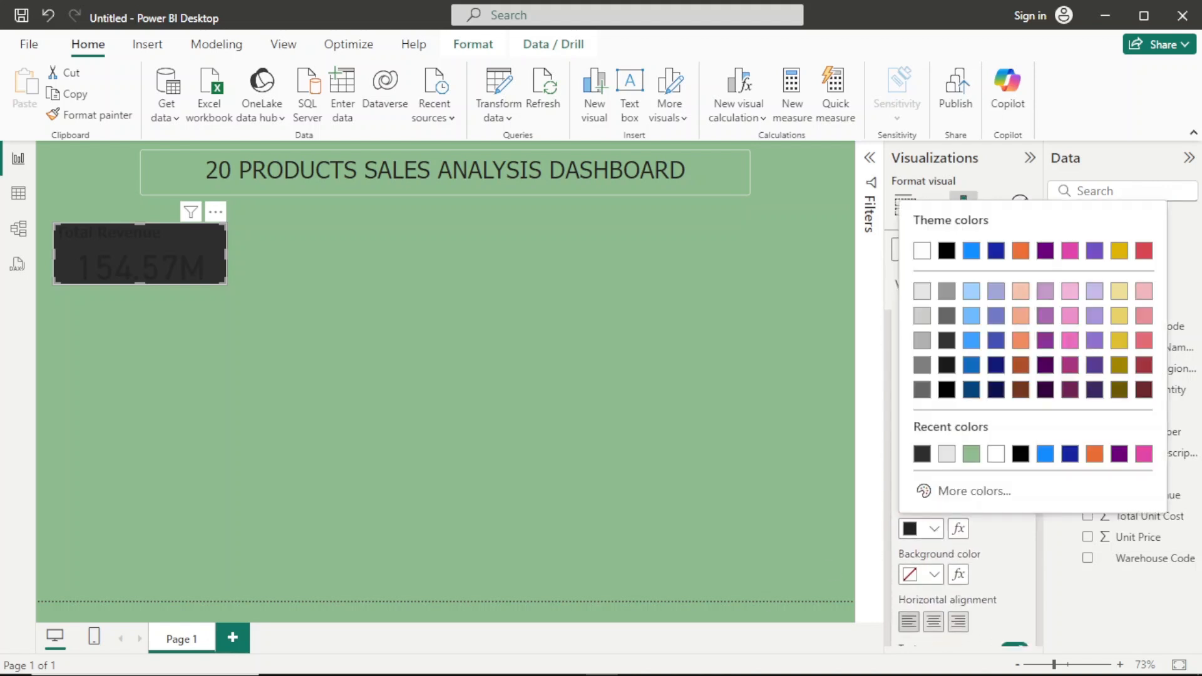
click(971, 454)
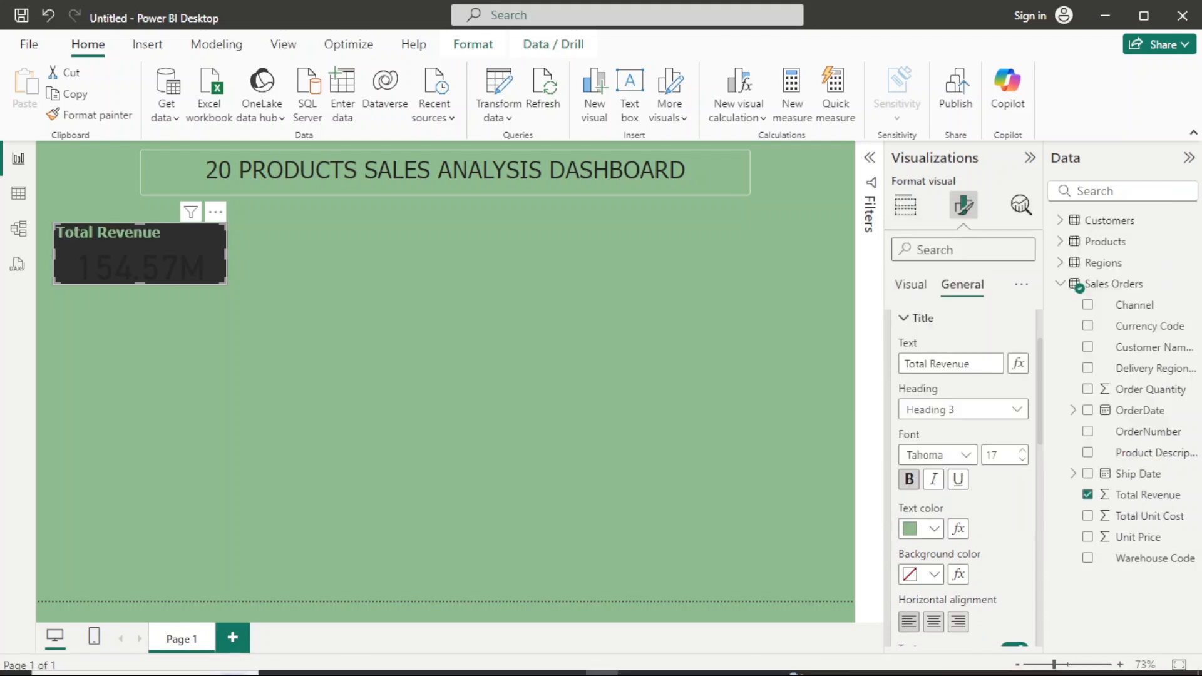
Consult the Dark Sage Green palette in Chrome, return to Power BI and set the card title's text color to #C6FFE6
mouse_move(640, 667)
click(546, 668)
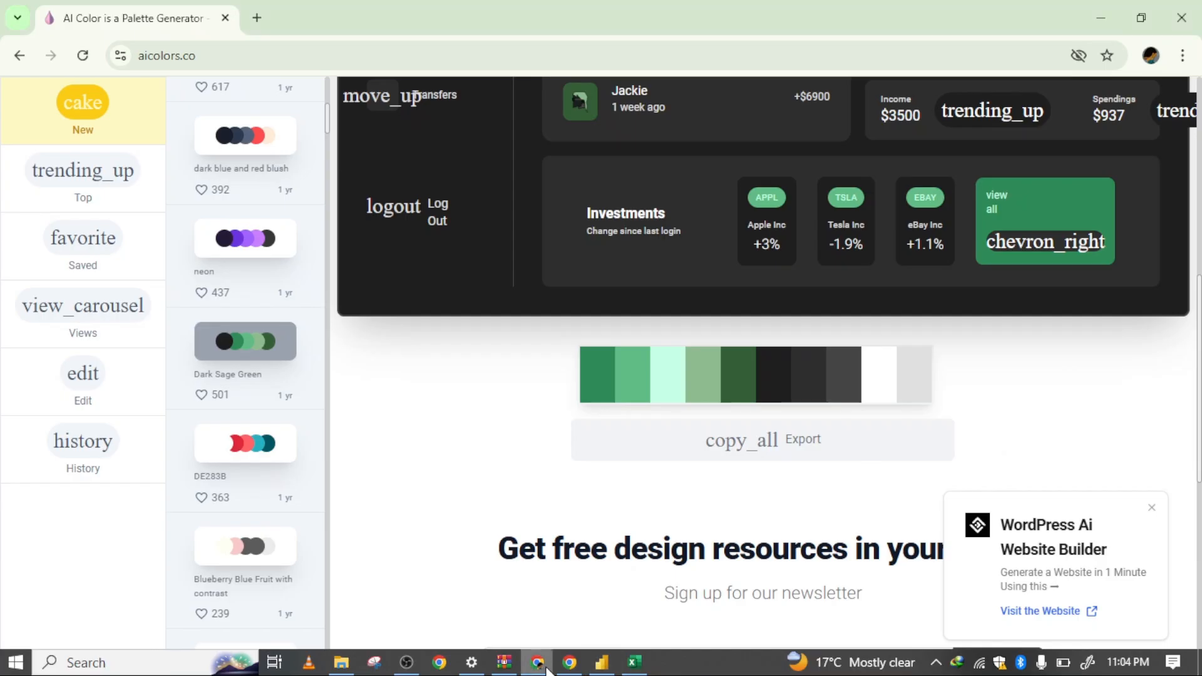
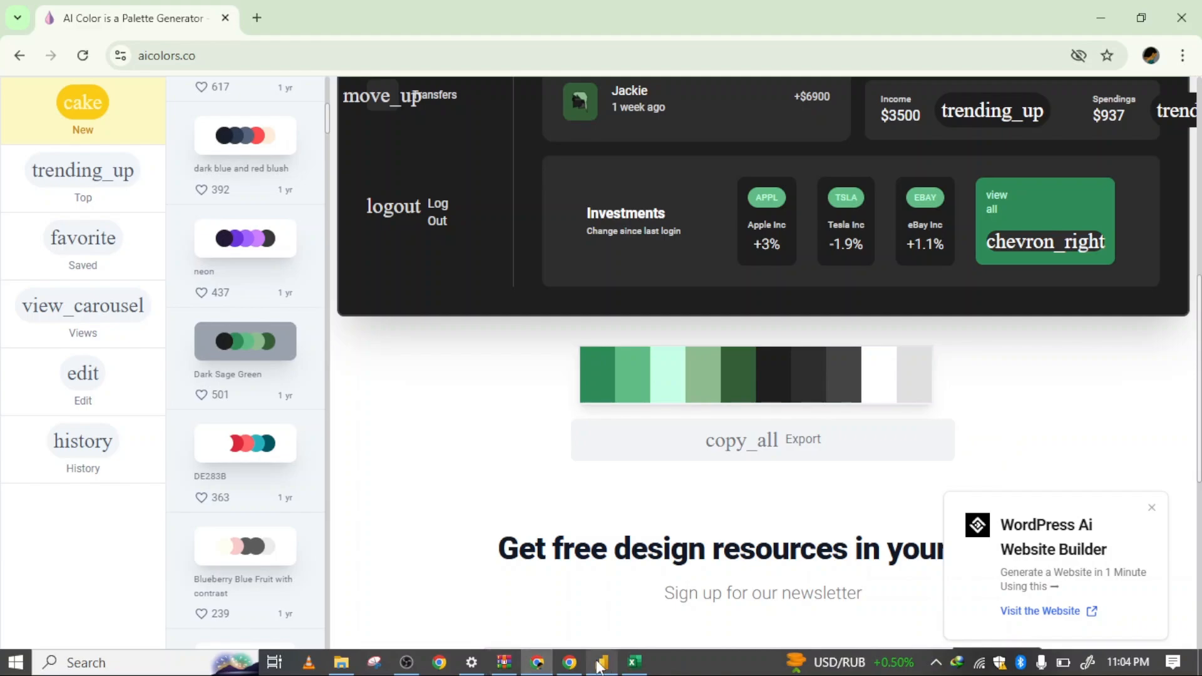
click(601, 664)
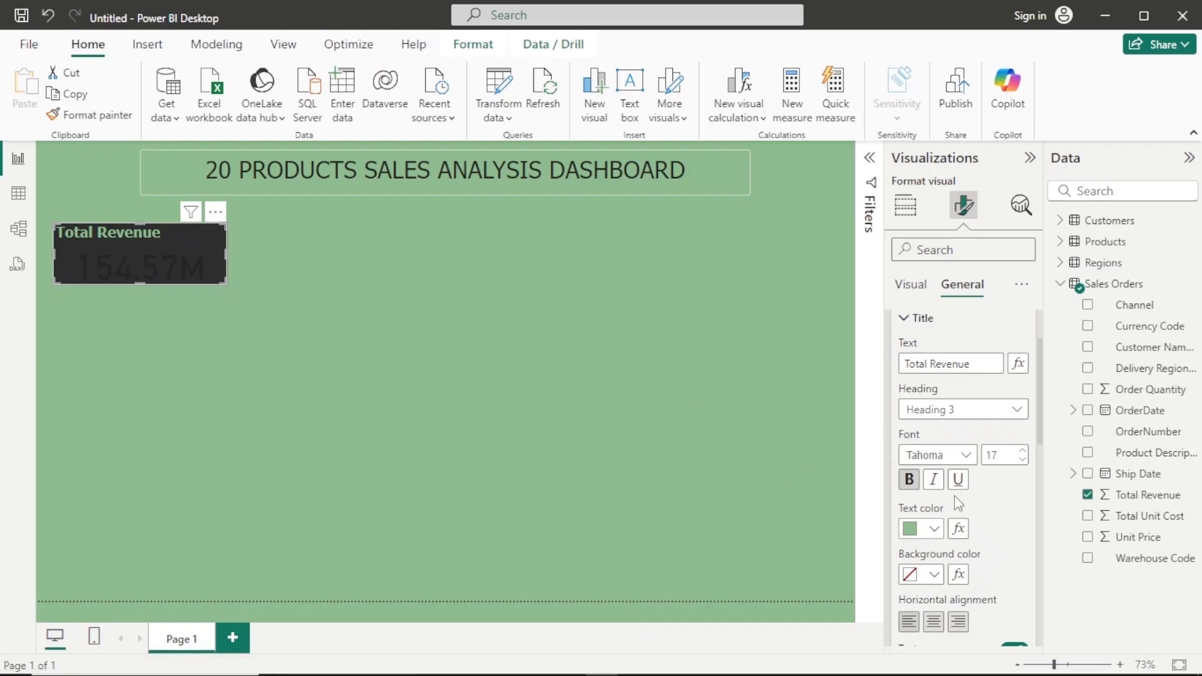
click(934, 529)
click(930, 491)
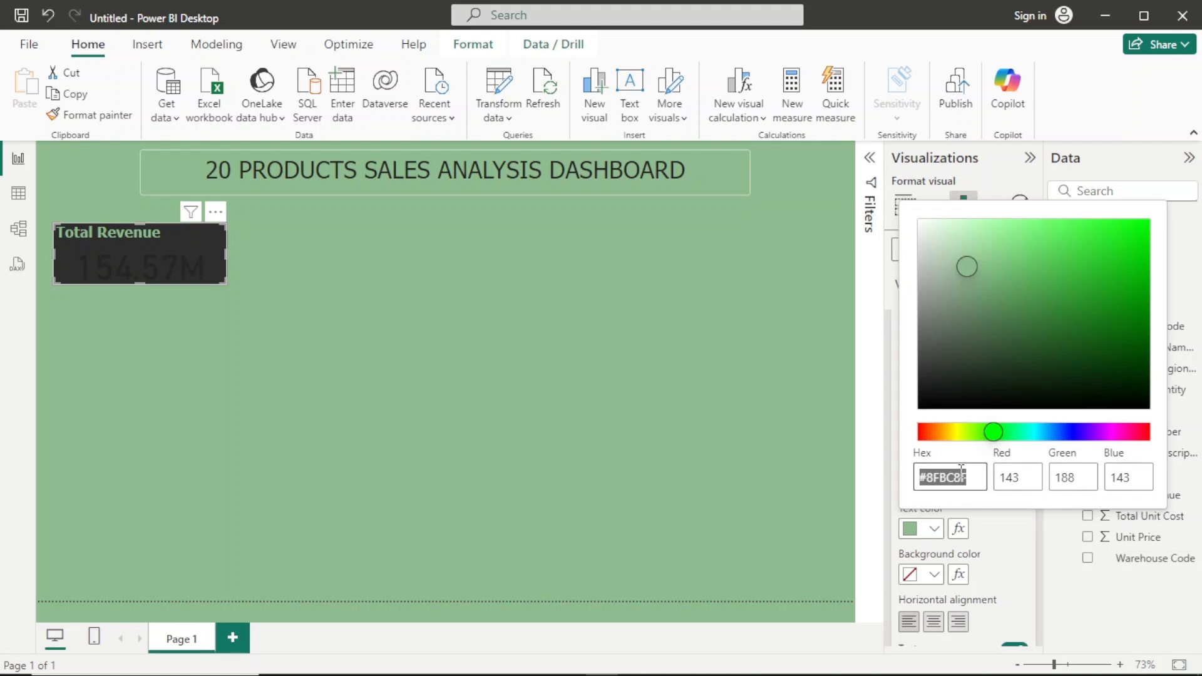
click(973, 482)
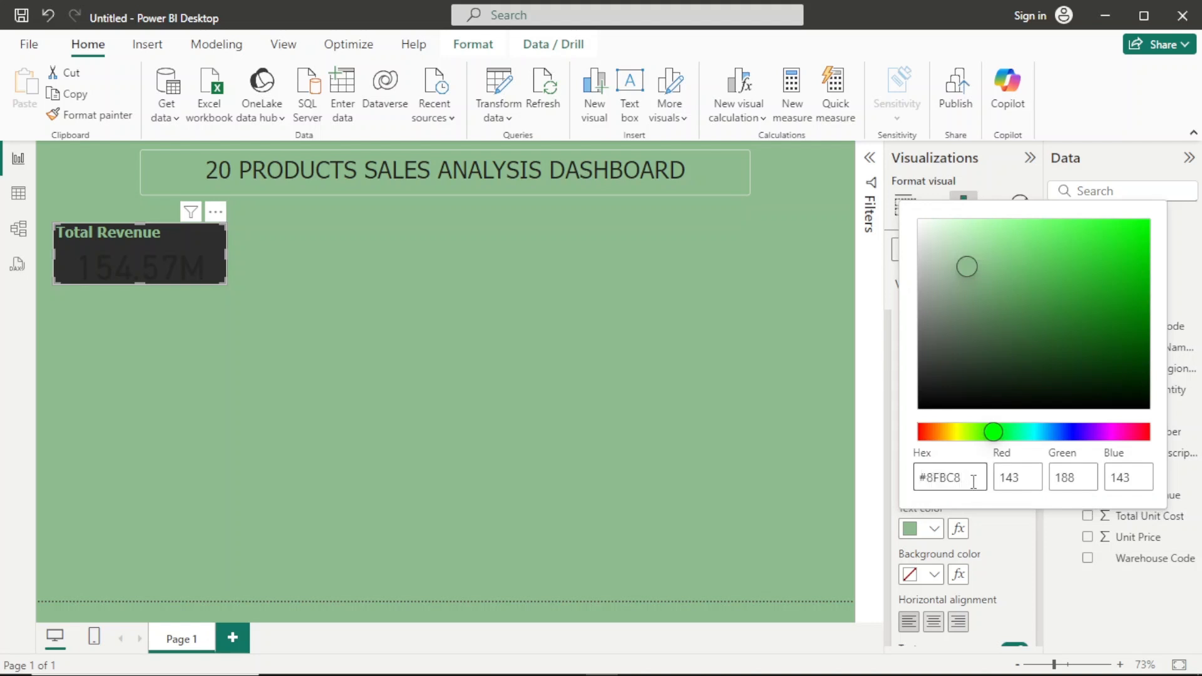
key(BackSpace)
key(BackSpace)
text(6ffe6)
key(BackSpace)
key(BackSpace)
key(BackSpace)
text(c6ffe6)
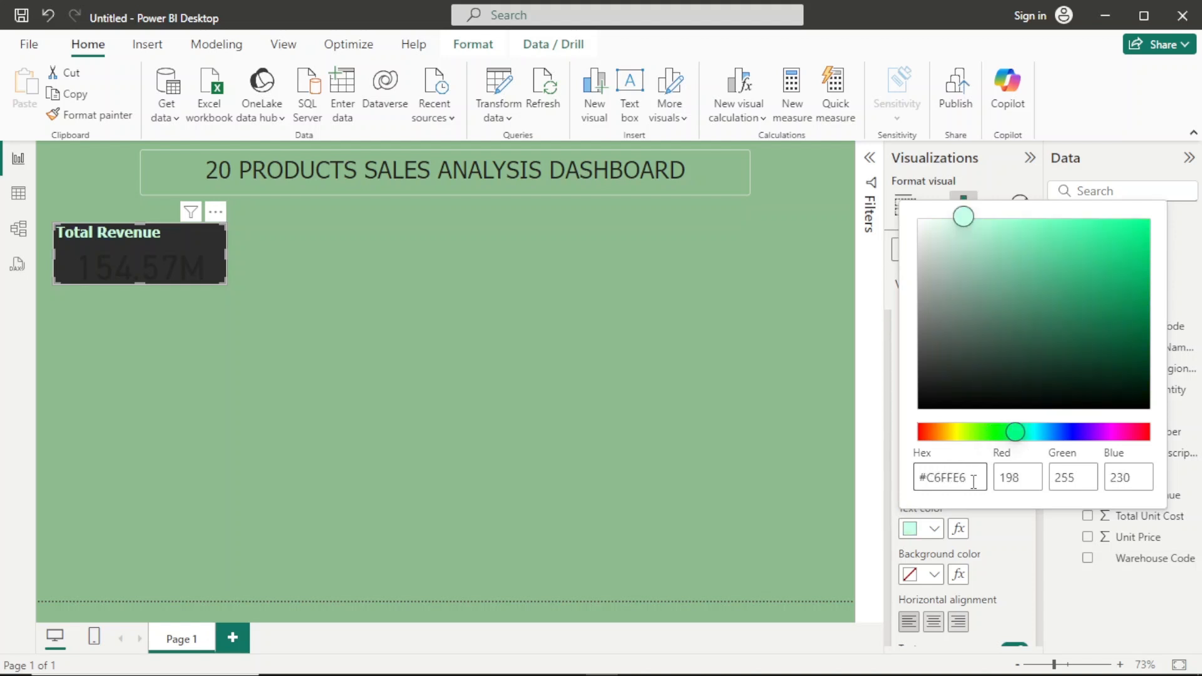
click(584, 350)
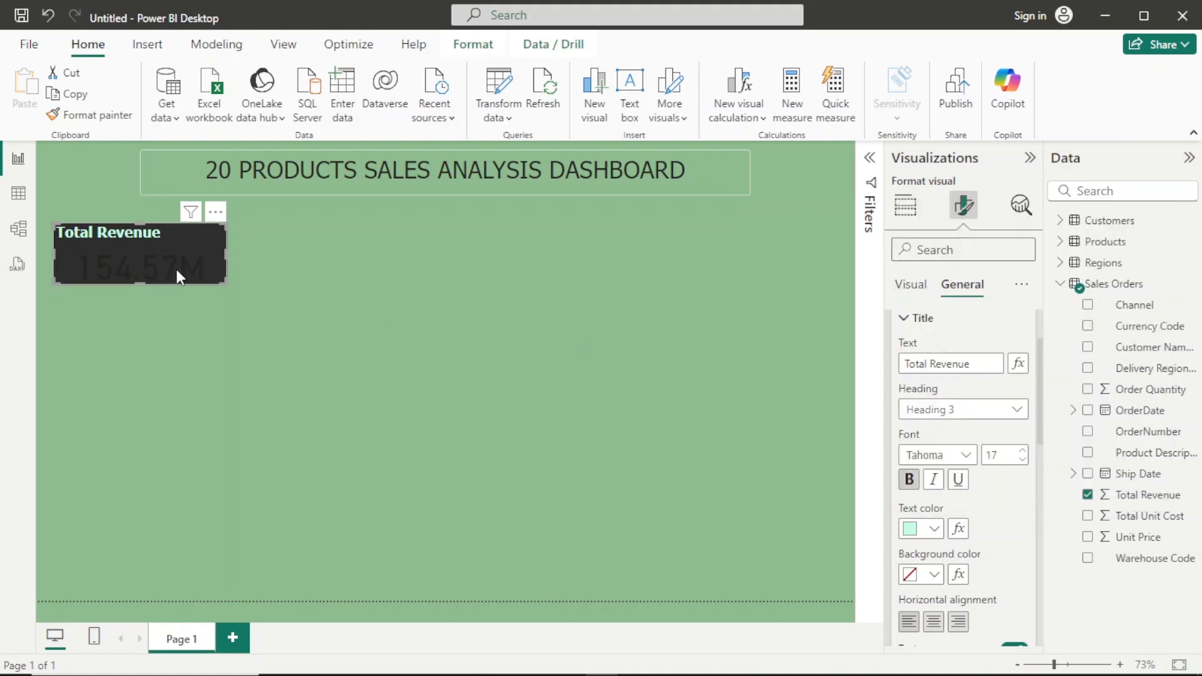
Set the Total Revenue card's callout value color to the recently used mint green #C6FFE6
click(902, 289)
click(900, 329)
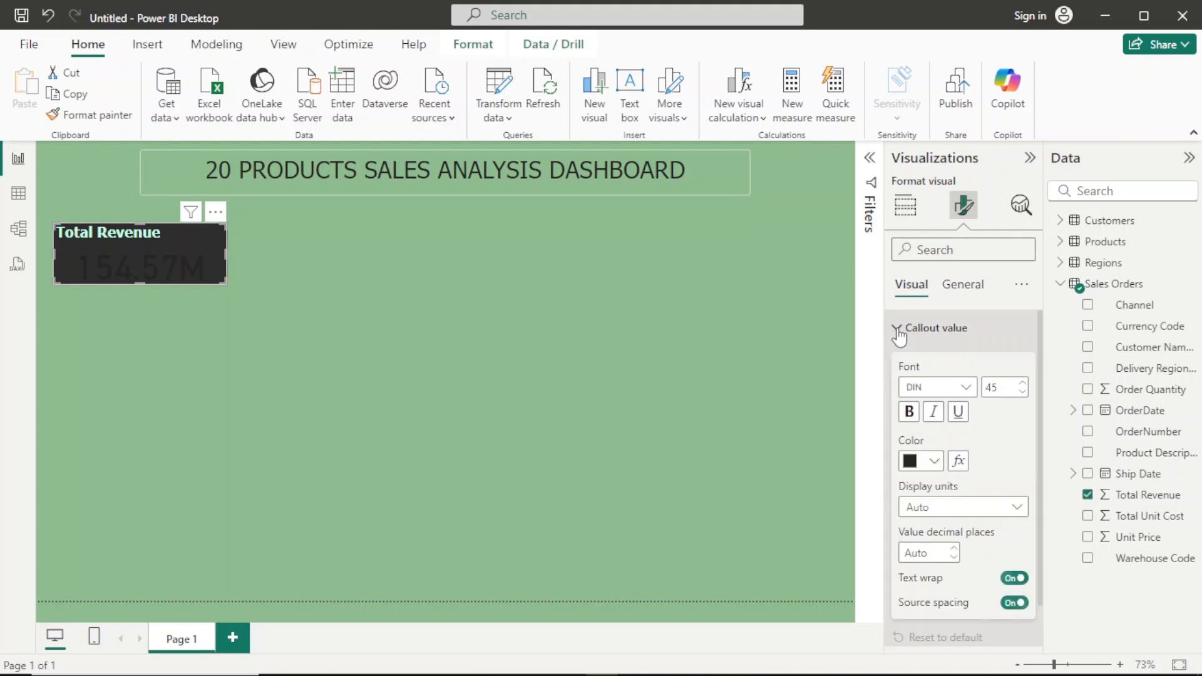
scroll(976, 454, down, 1)
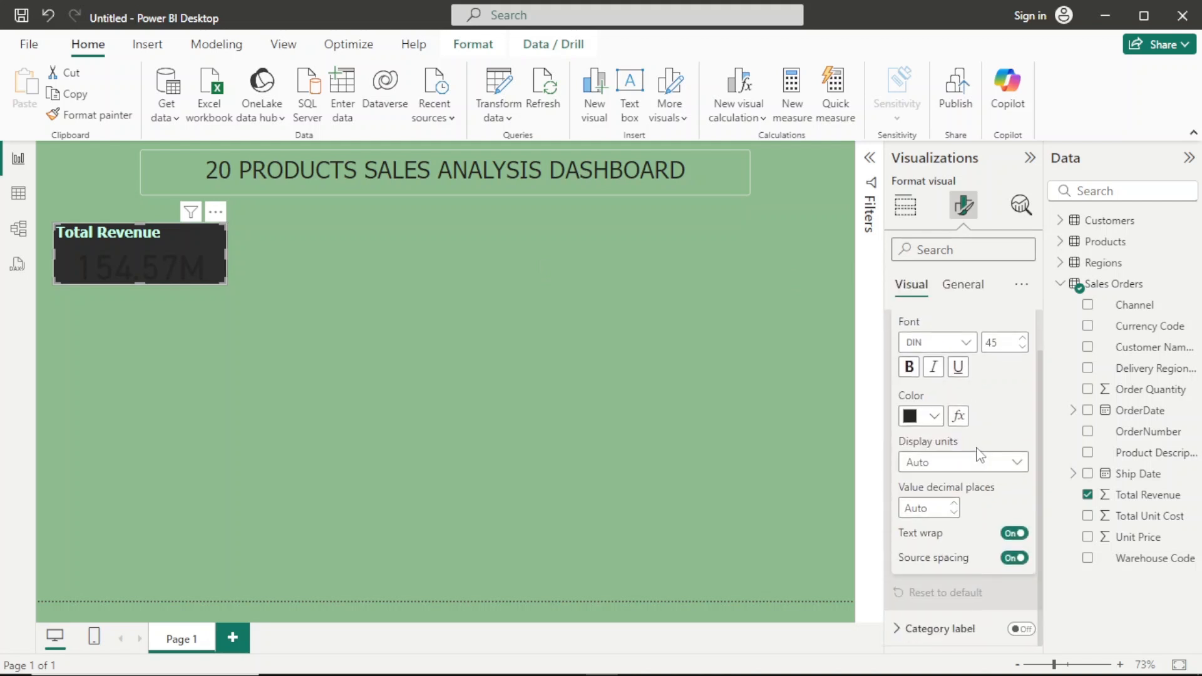
click(934, 415)
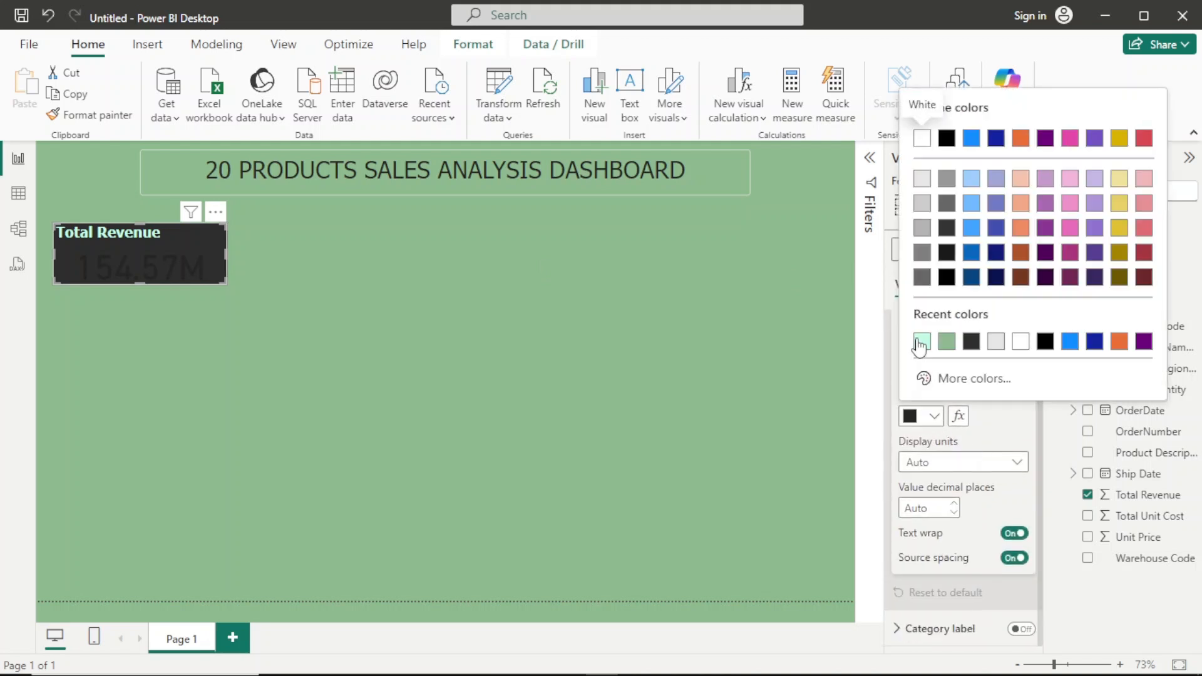
click(920, 342)
click(263, 269)
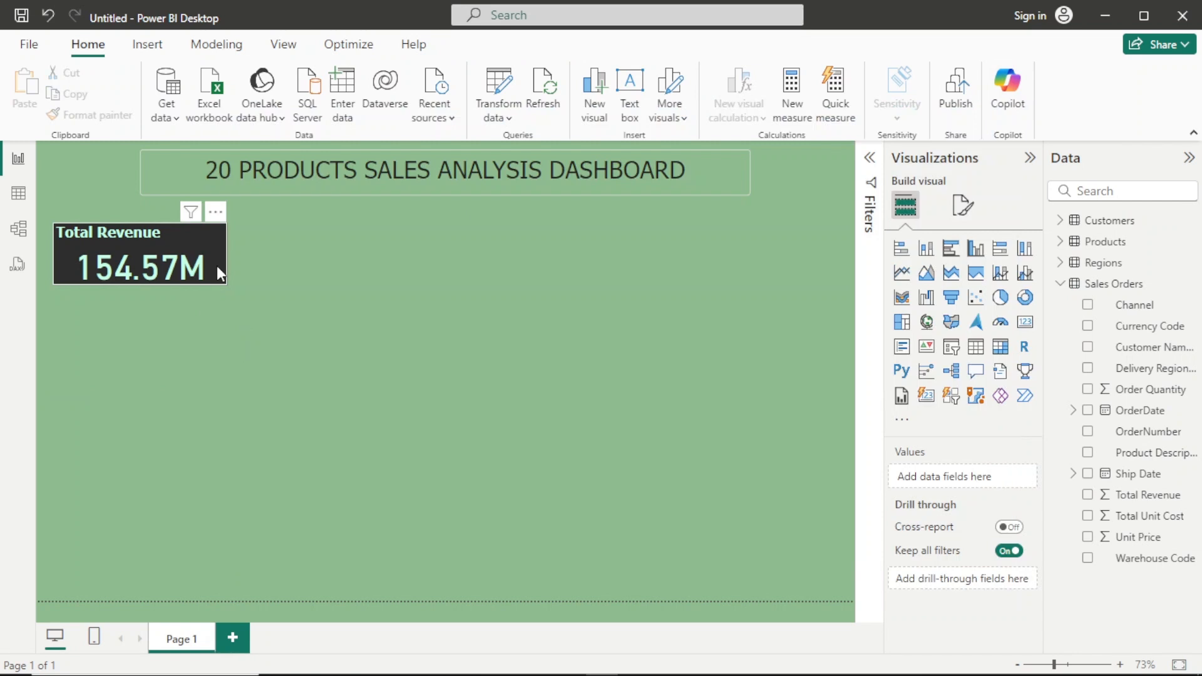
Center the Total Revenue card's title horizontally
click(217, 265)
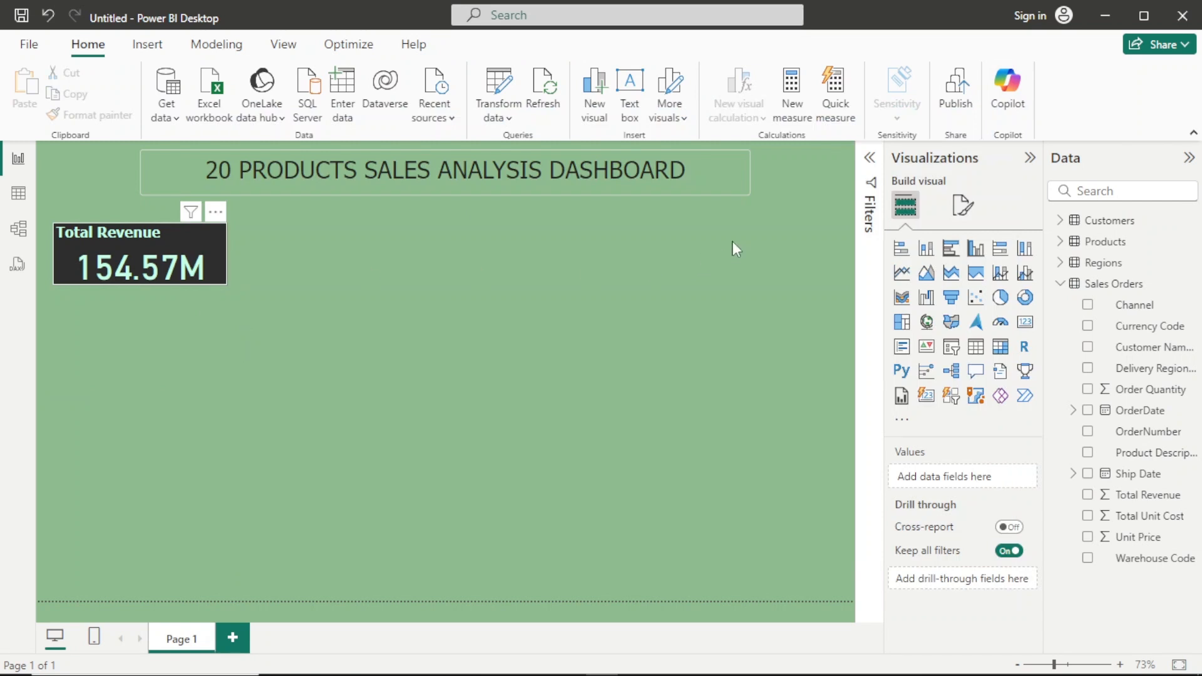
click(964, 209)
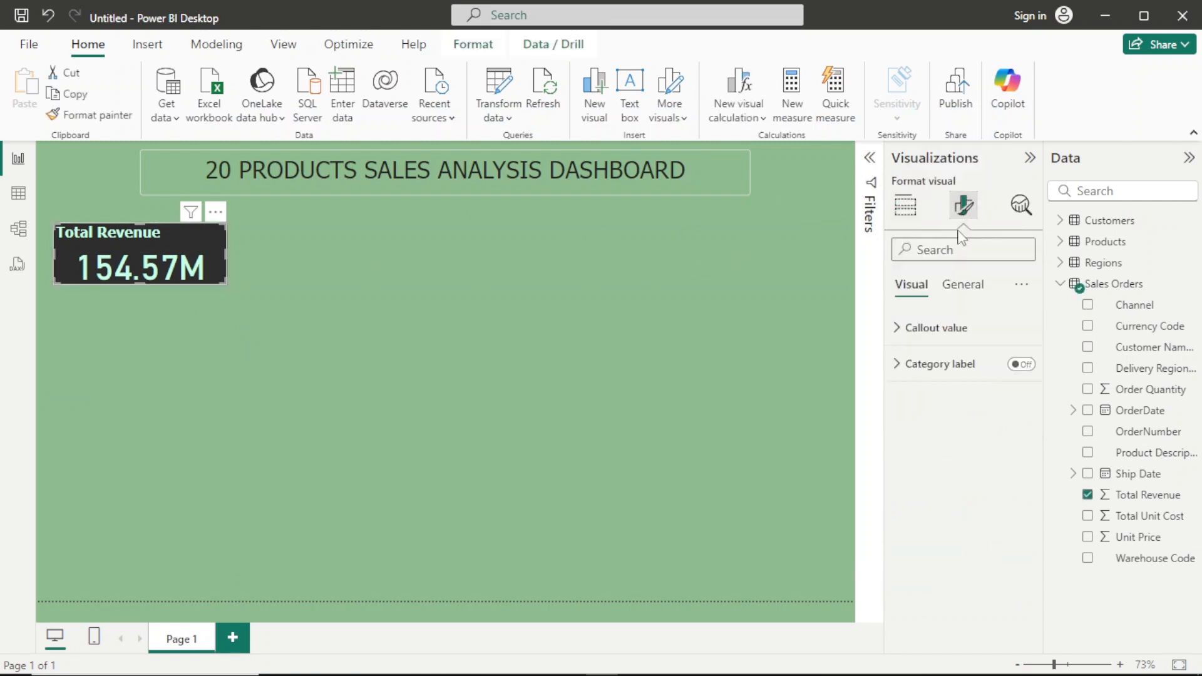
click(960, 288)
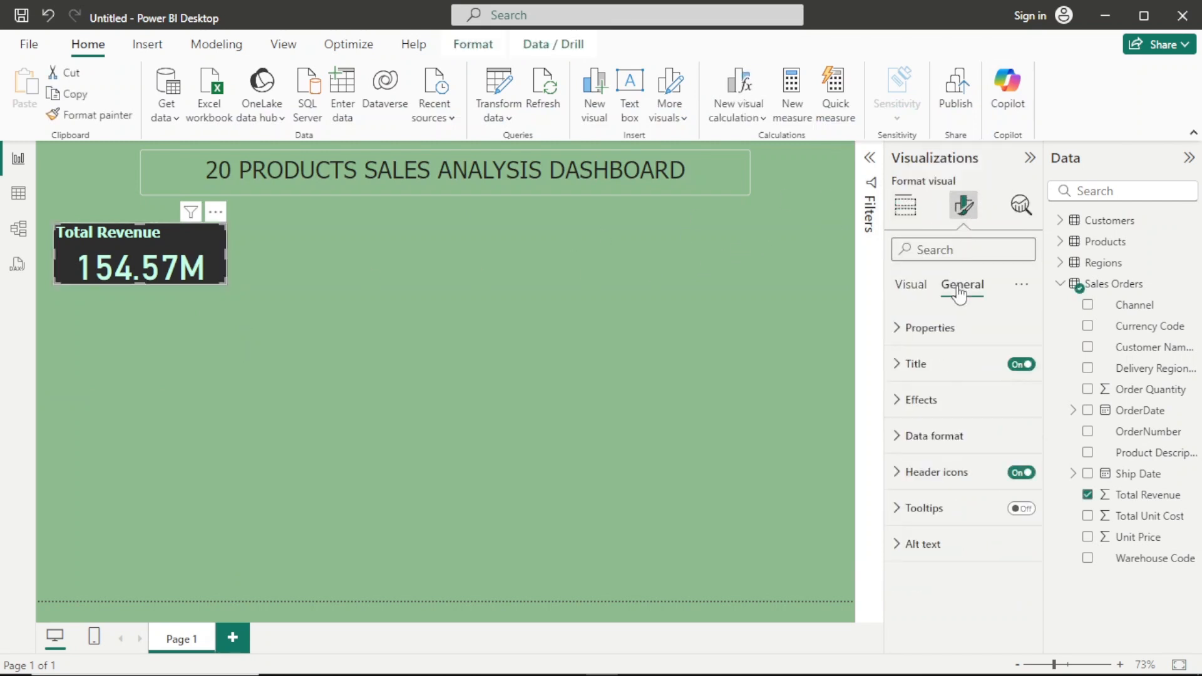
click(951, 374)
click(952, 375)
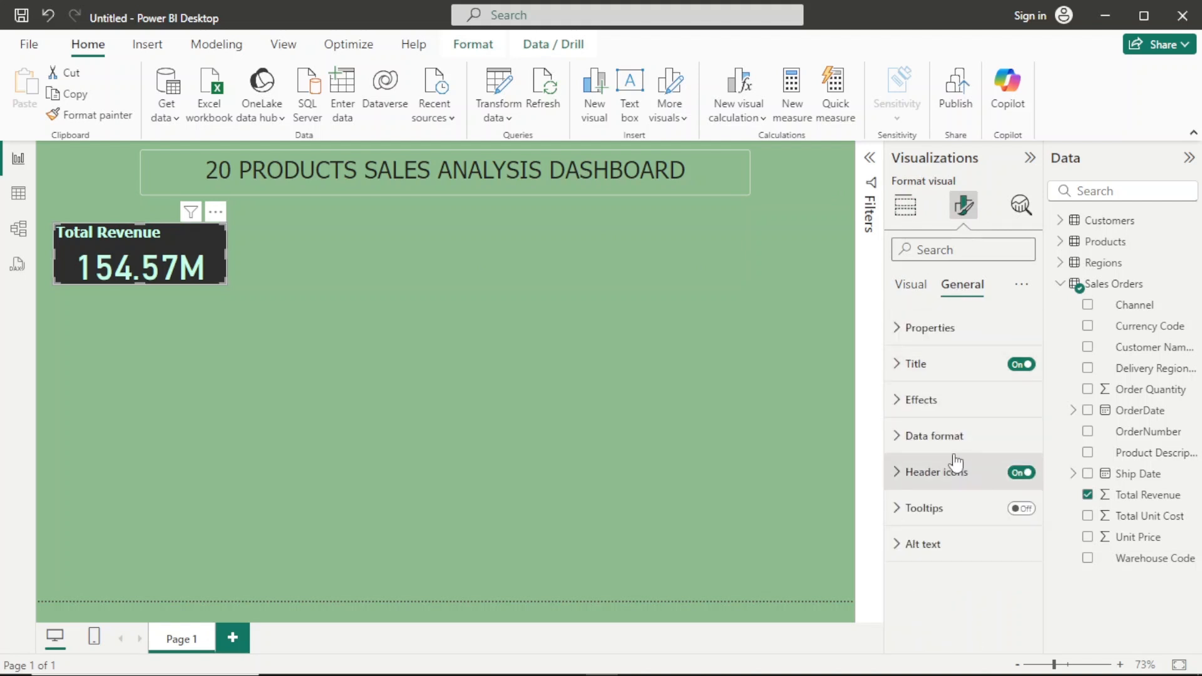
click(947, 376)
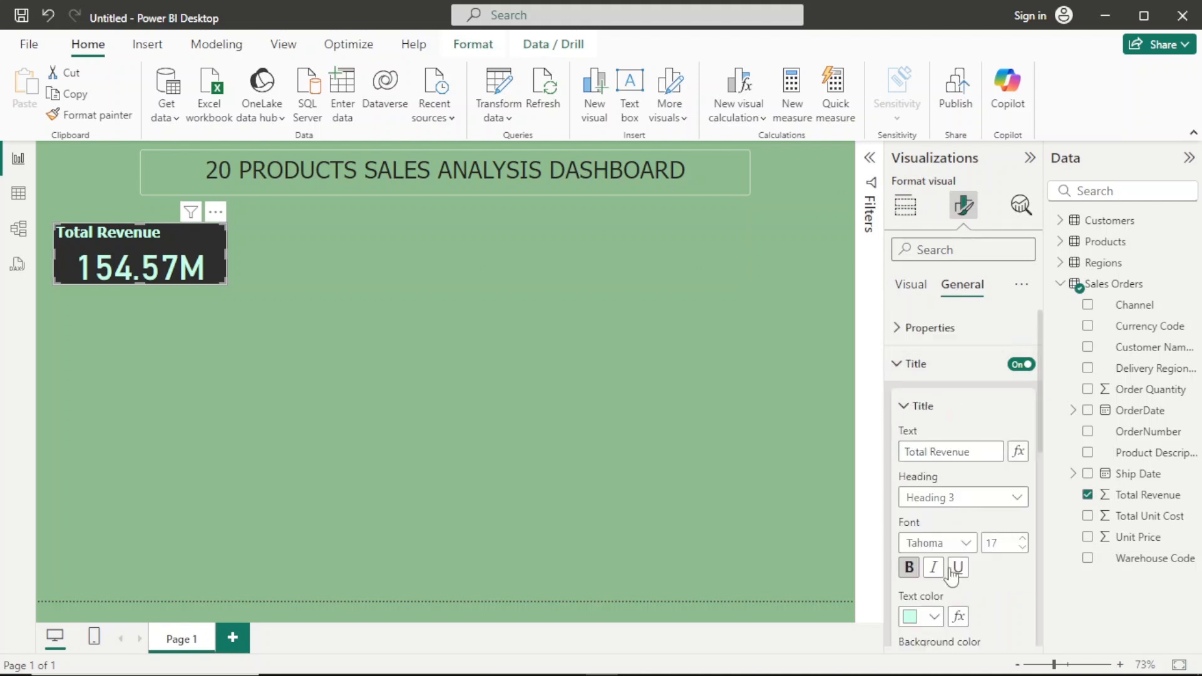
scroll(945, 567, down, 4)
click(932, 446)
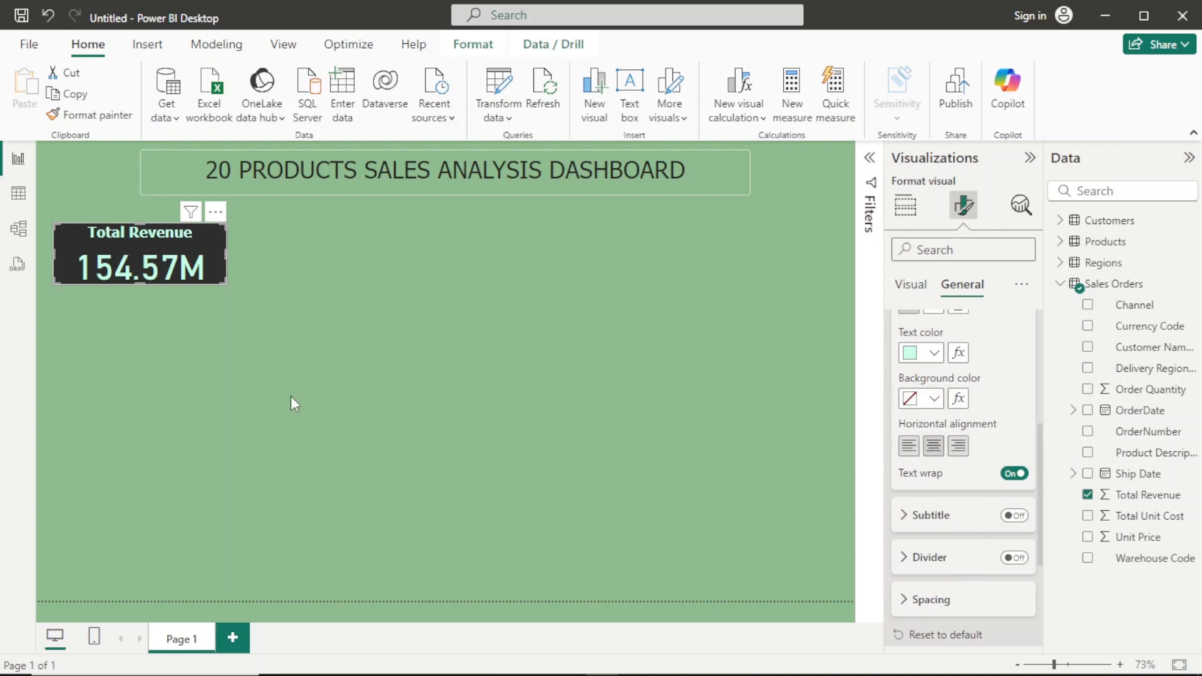
click(153, 329)
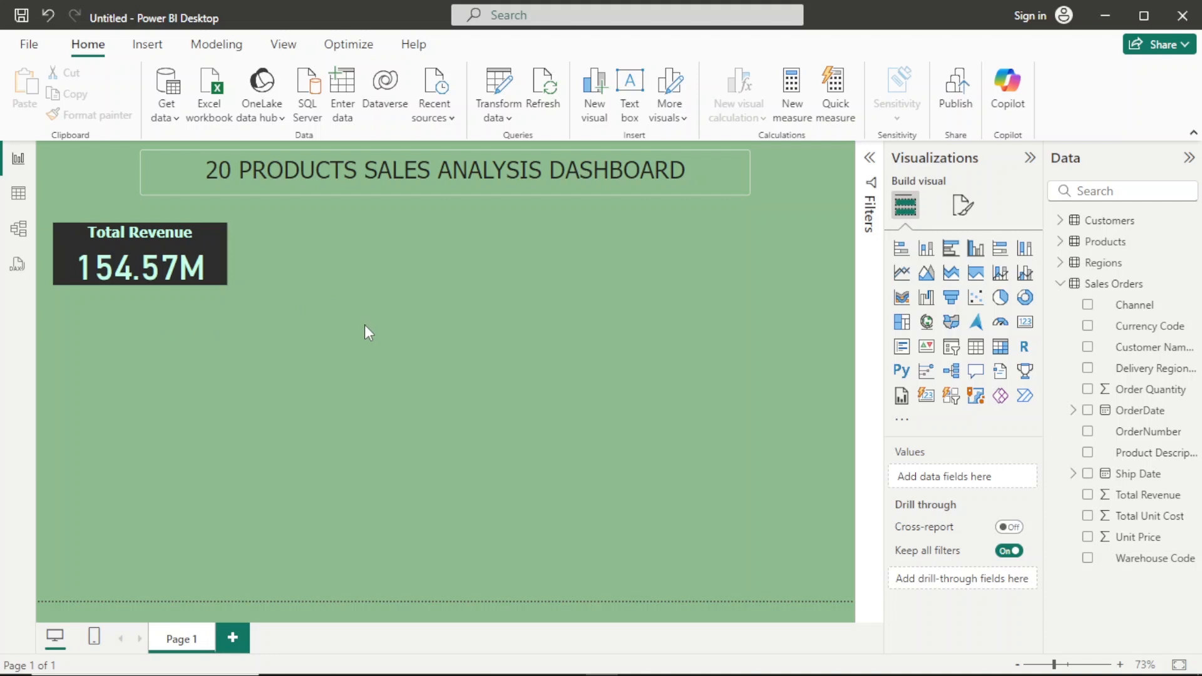
Turn on the Total Revenue card's visual border and set its rounded corners to 2 px
click(205, 257)
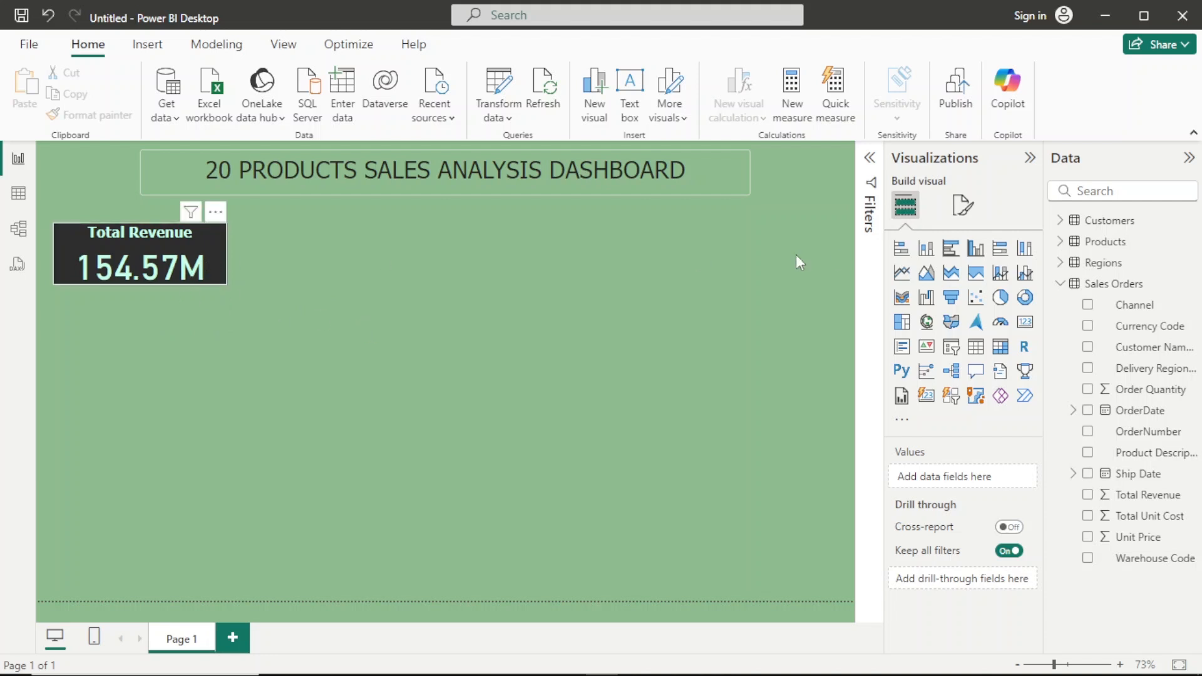
click(962, 204)
click(960, 283)
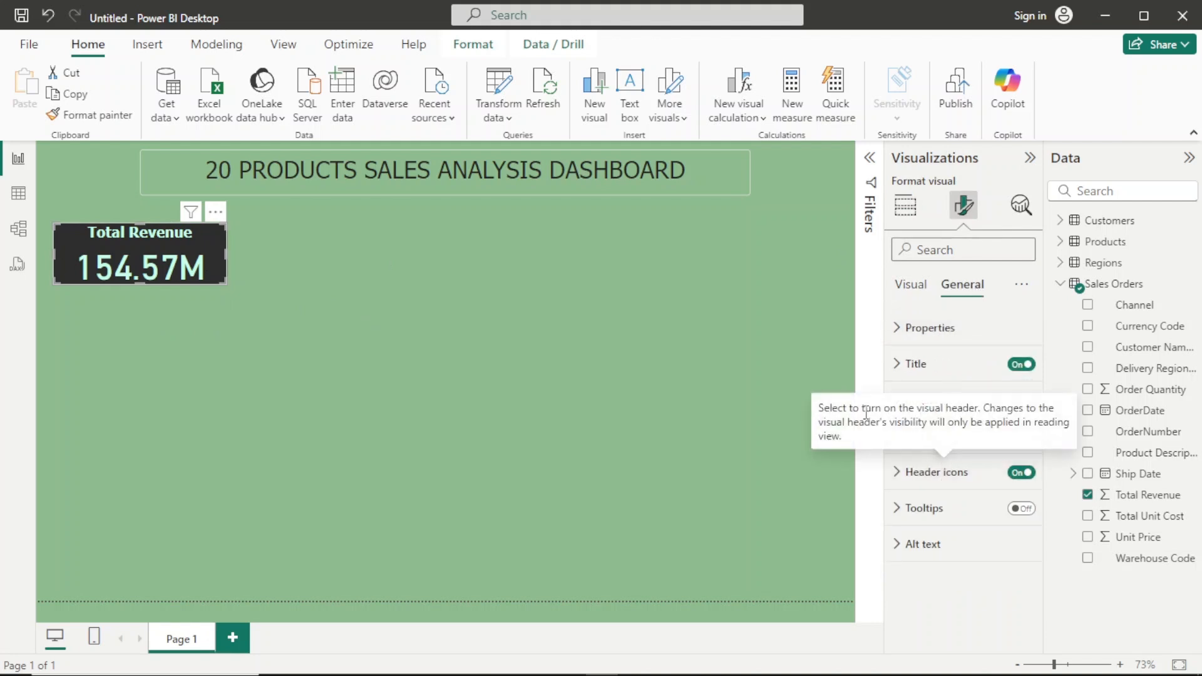
click(932, 400)
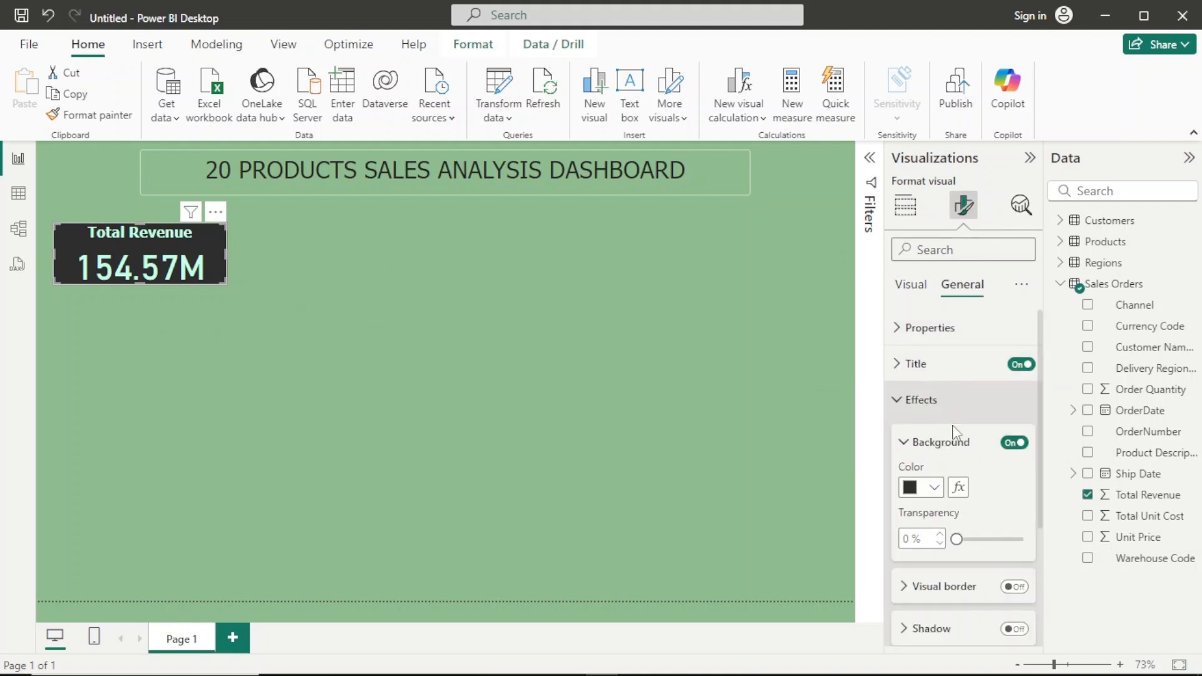
scroll(976, 545, down, 3)
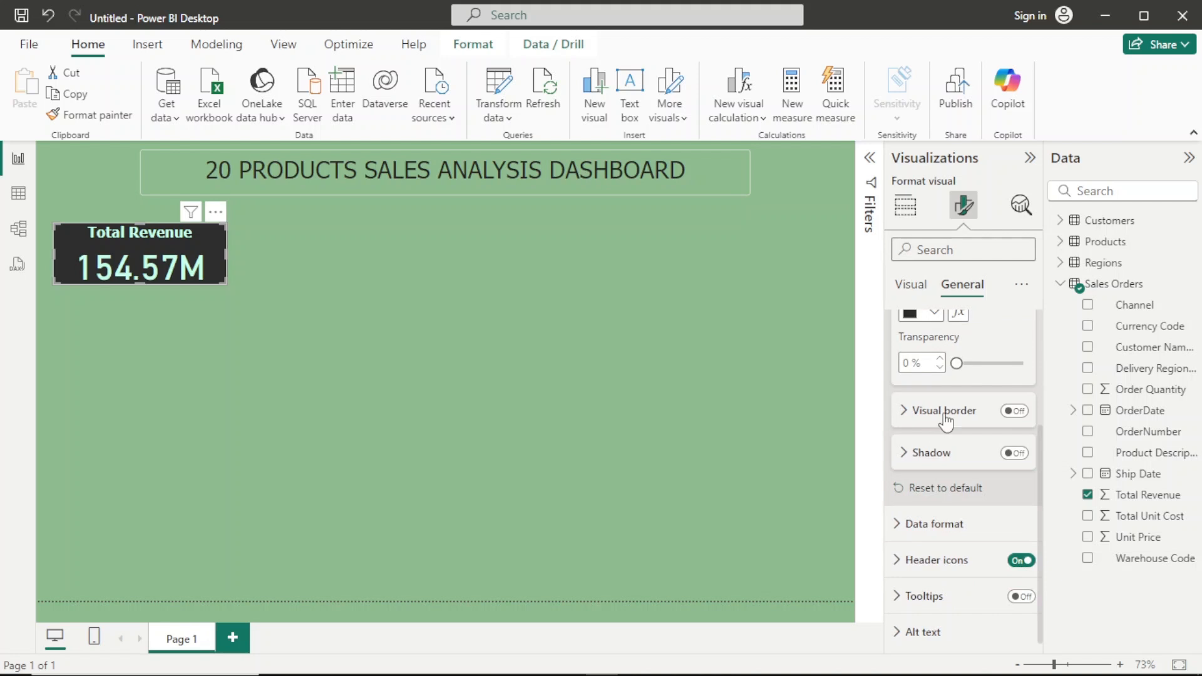
click(945, 413)
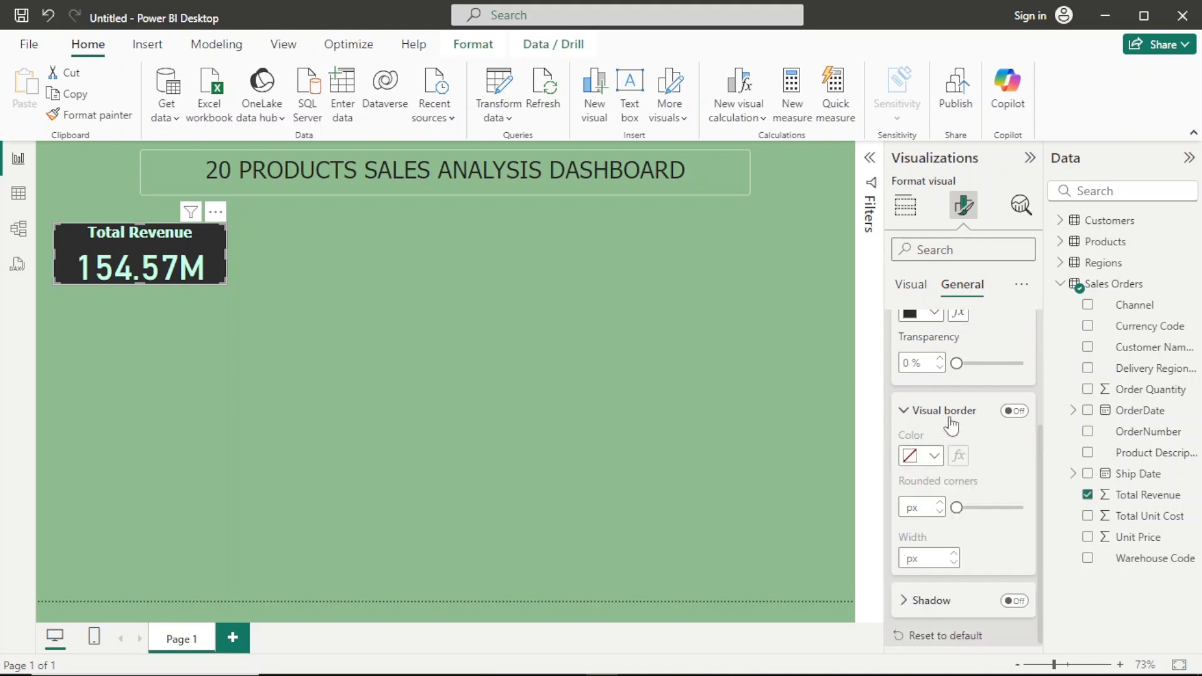
click(1008, 413)
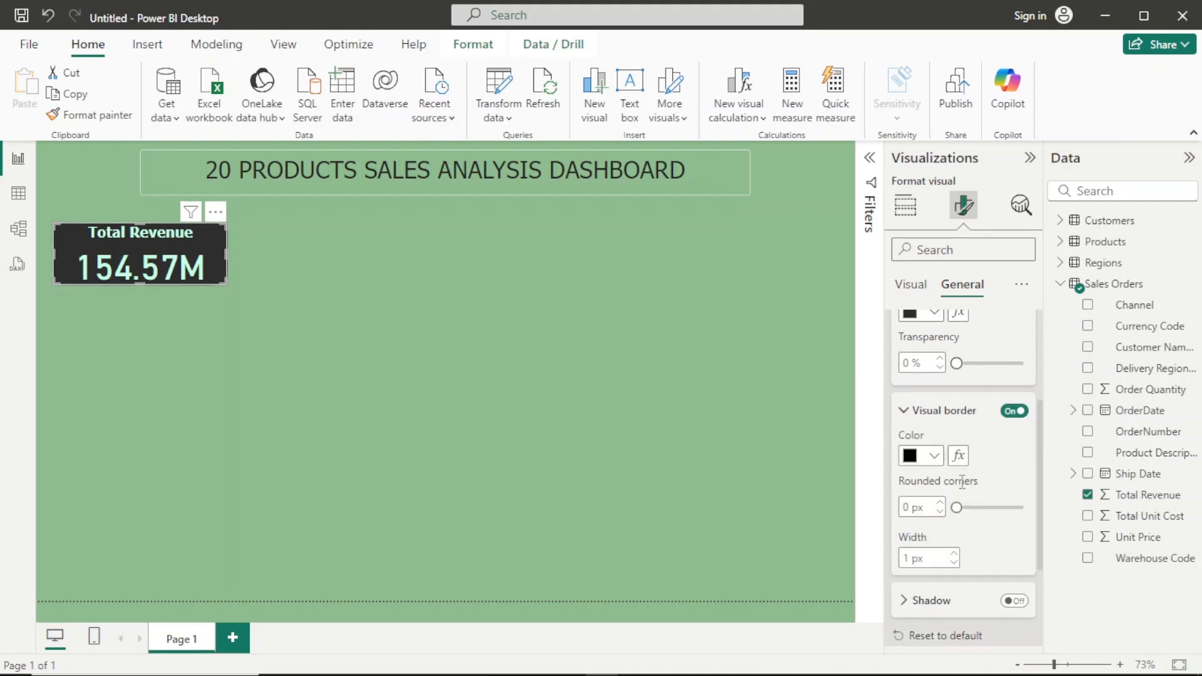
click(910, 508)
text(2)
click(494, 397)
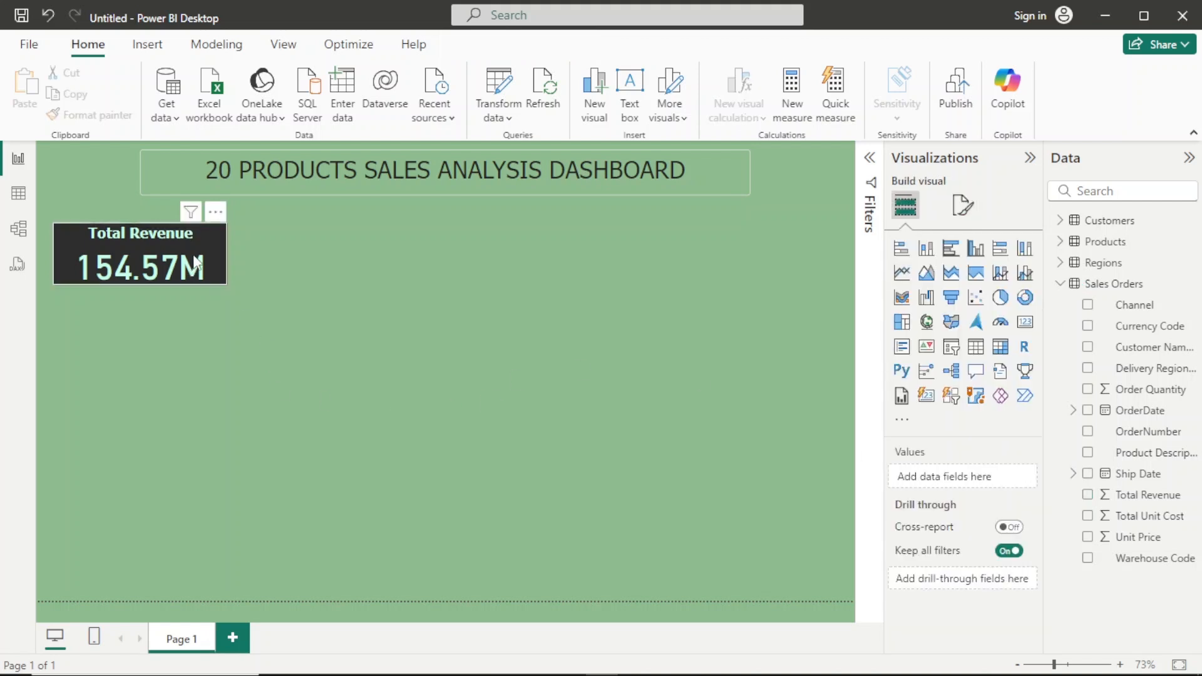
Duplicate the Total Revenue card and place the copy just right of the original, aligned in the same row
mouse_move(208, 269)
click(212, 261)
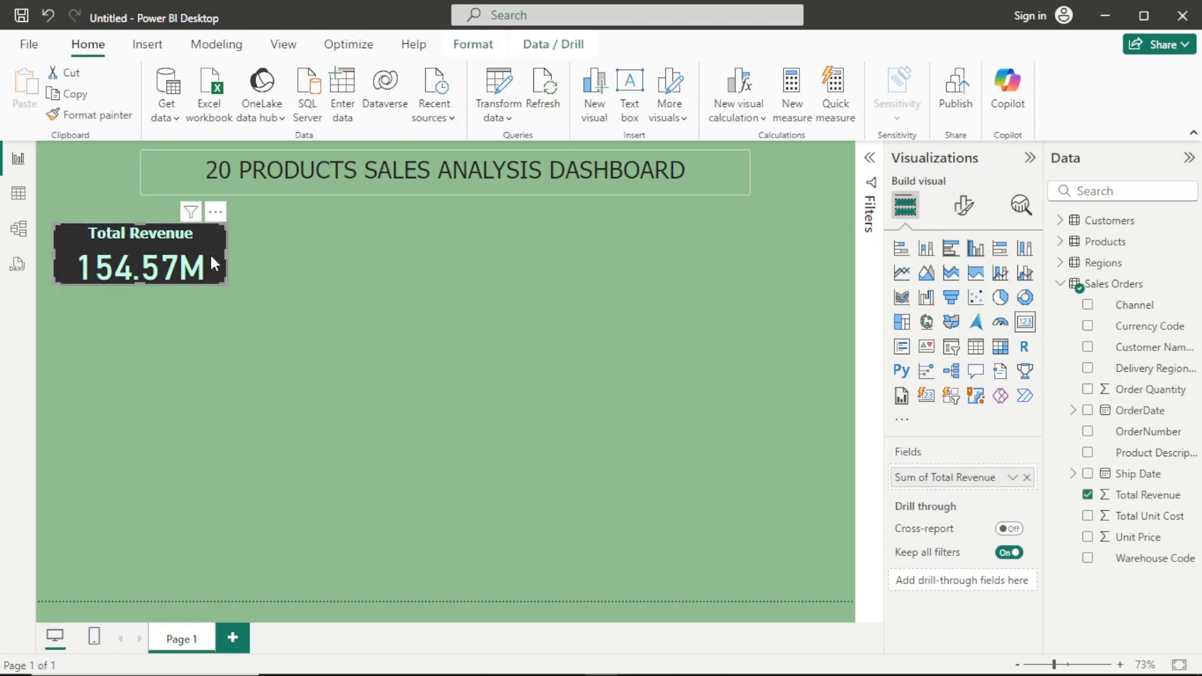
key(ctrl+c)
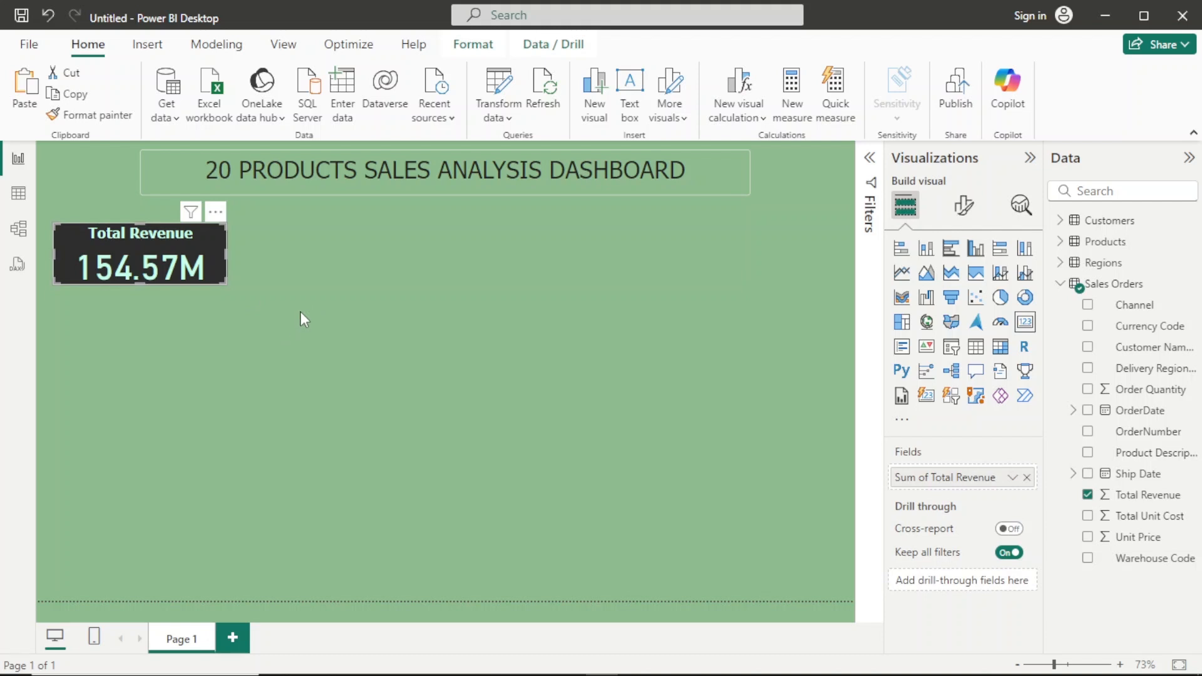
click(301, 313)
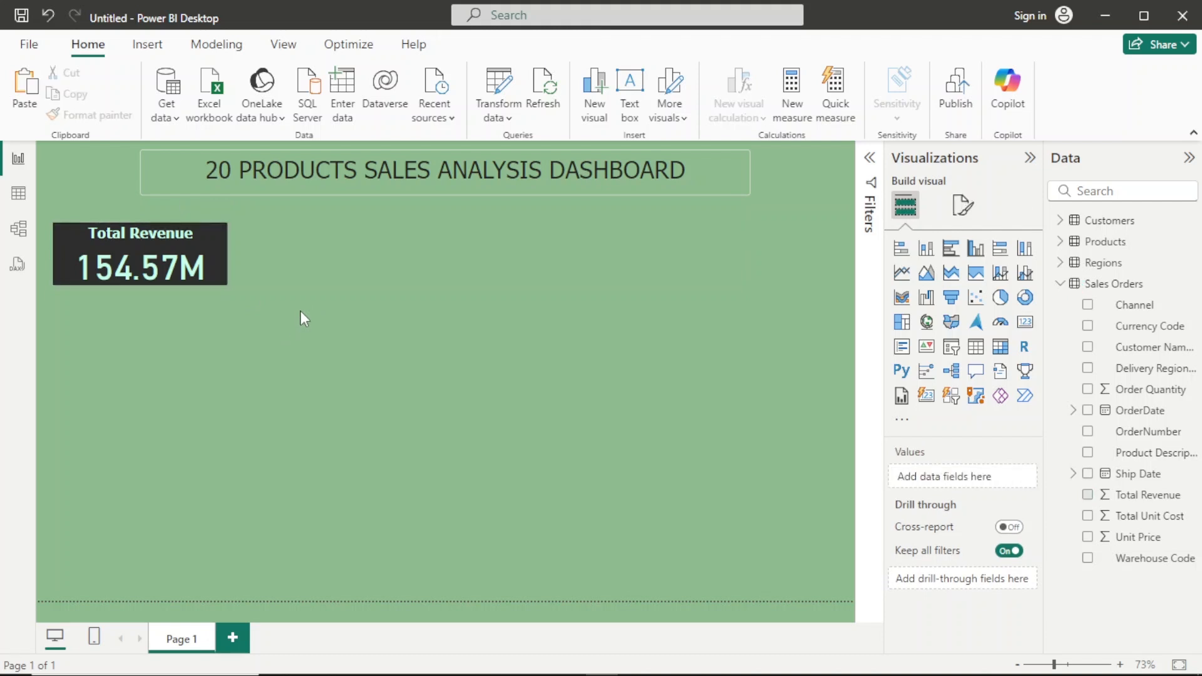
key(ctrl+v)
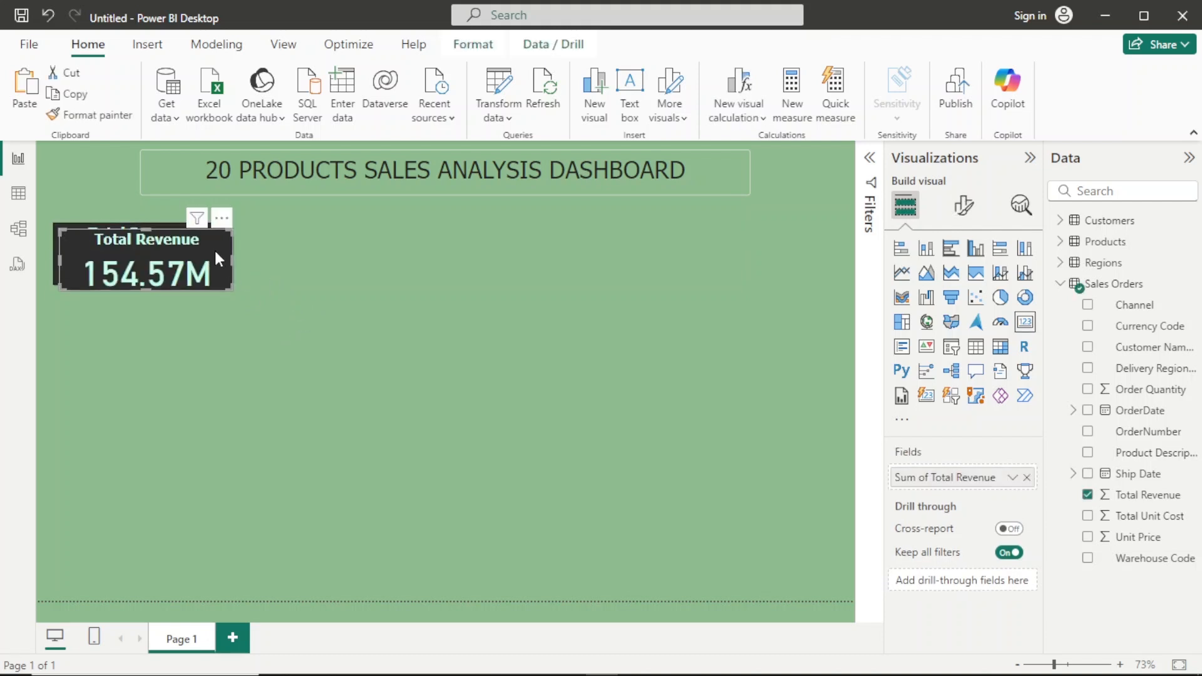
drag(217, 258, 417, 253)
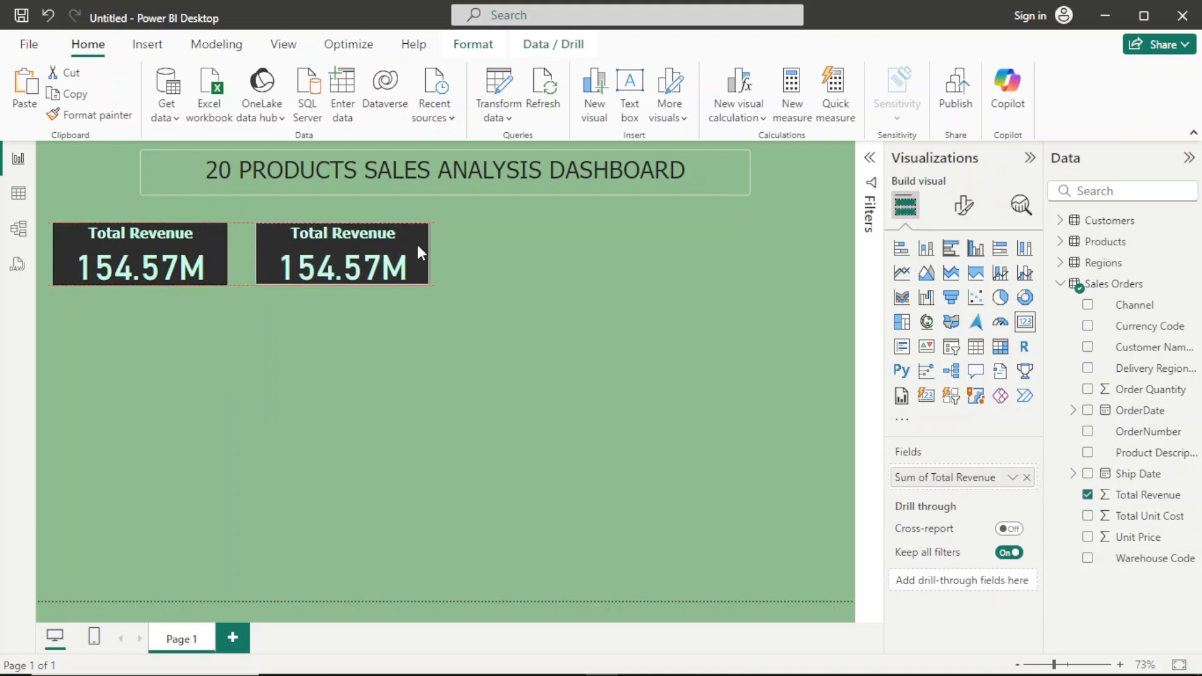
drag(416, 244, 410, 244)
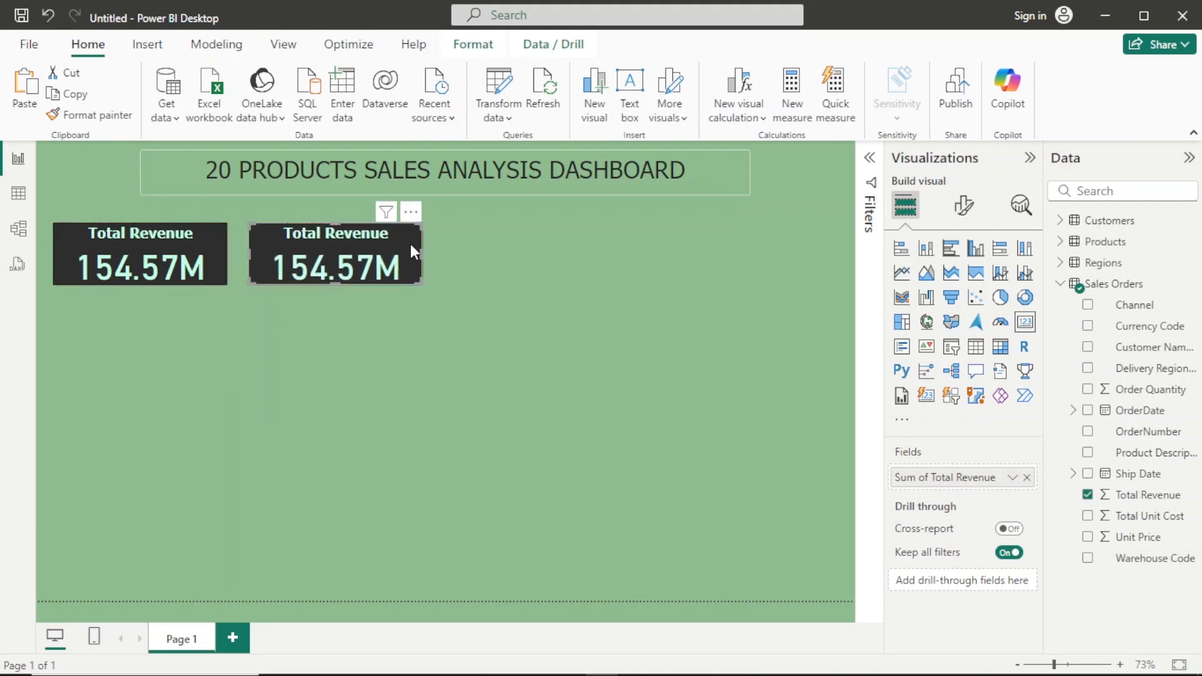
Paste two more copies of the Total Revenue card and line them up to complete a row of four cards below the banner
click(407, 355)
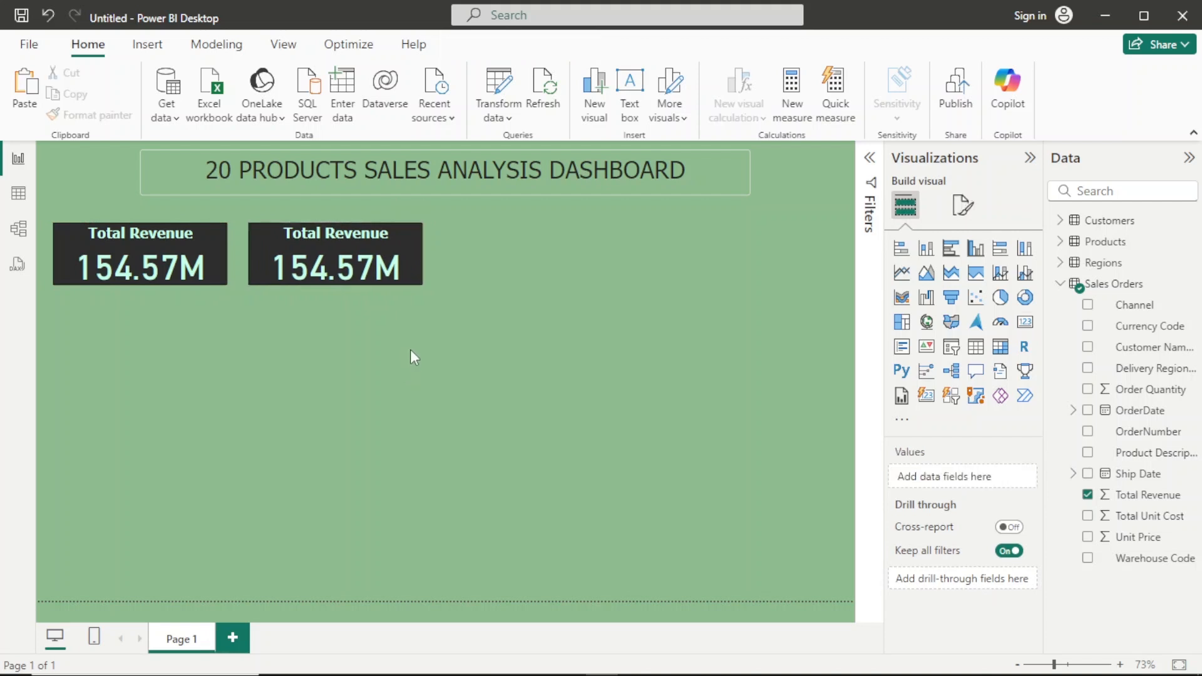
key(ctrl+v)
drag(205, 238, 249, 282)
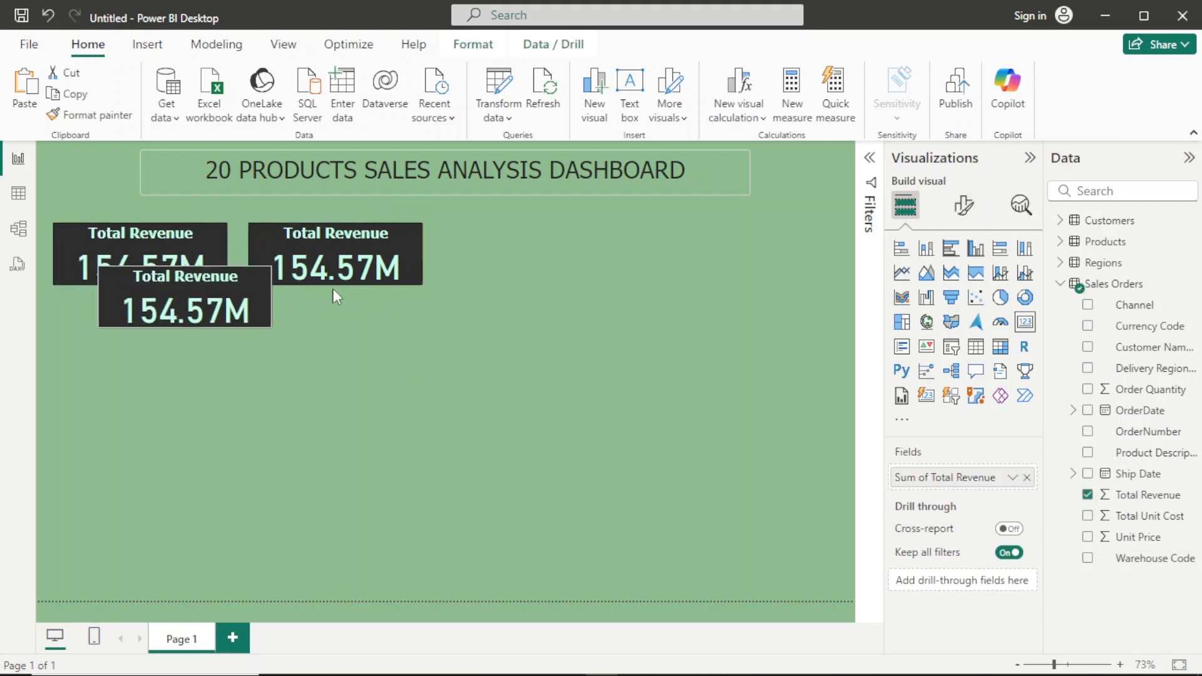
drag(332, 288, 594, 228)
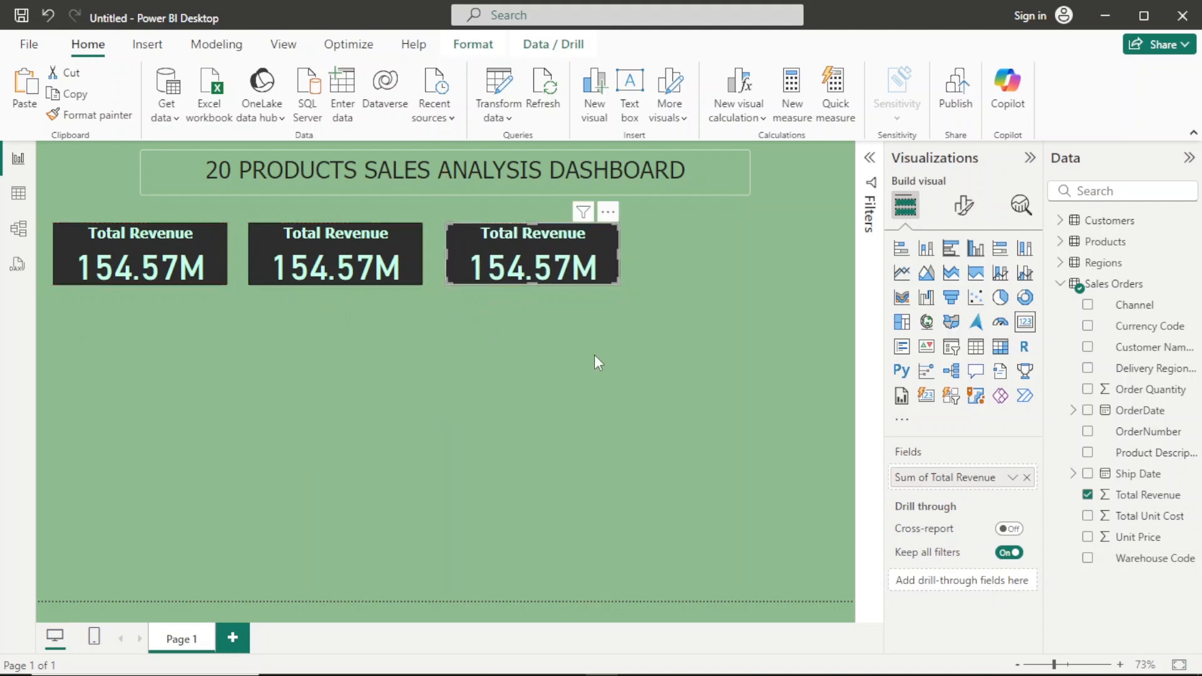
key(ctrl+v)
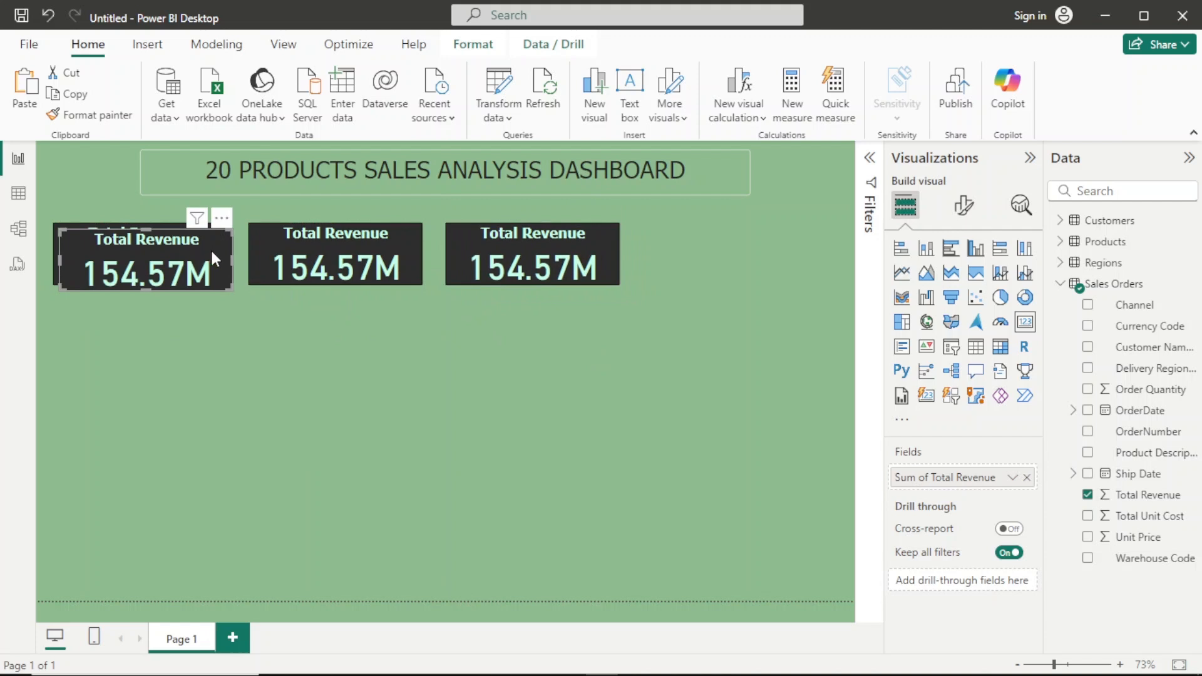
drag(210, 248, 798, 244)
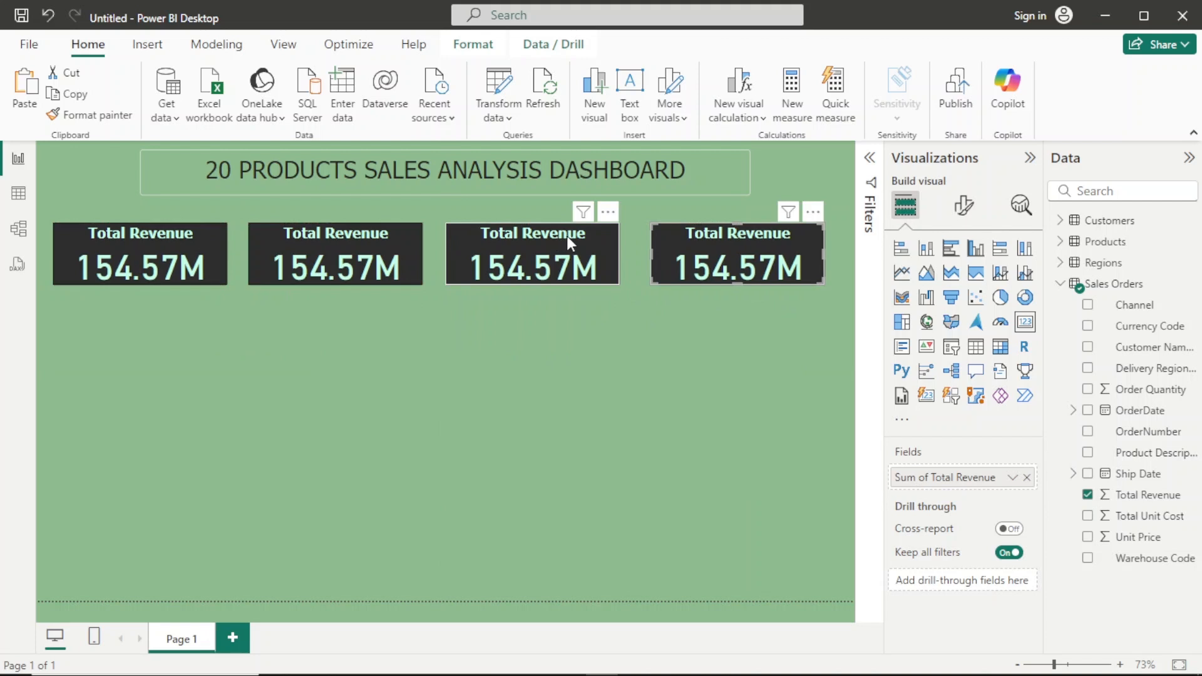
click(567, 237)
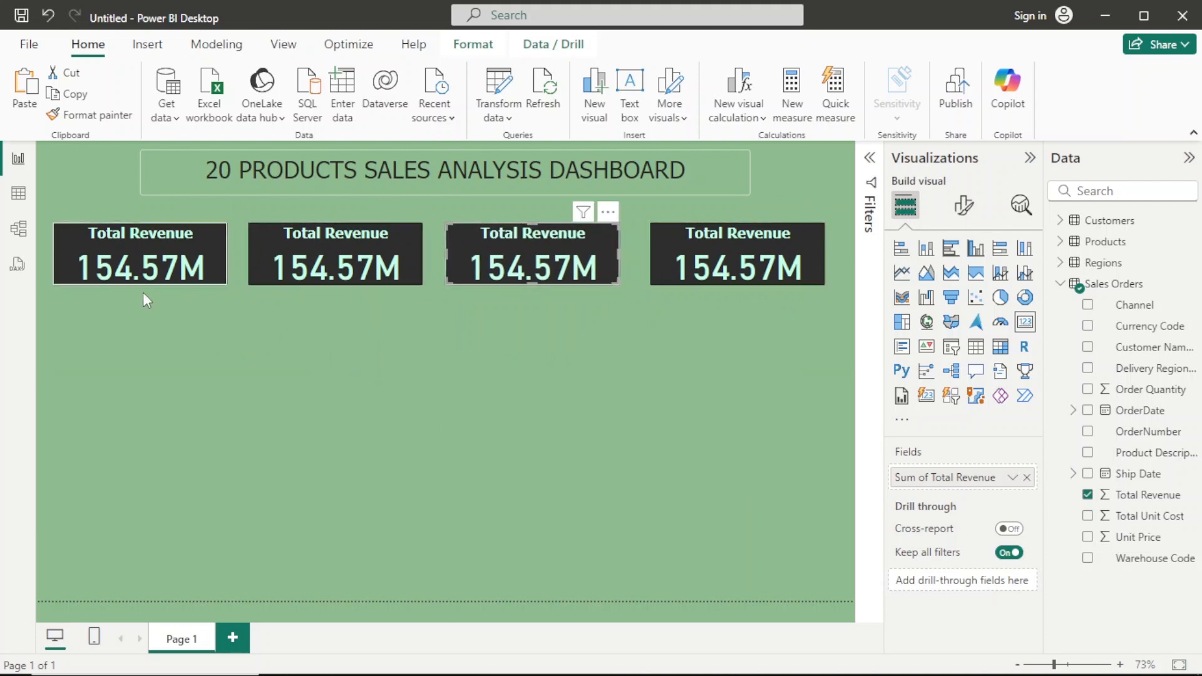
Switch to the Excel workbook, review the order metrics on the Objectives sheet, and return to Power BI
mouse_move(761, 672)
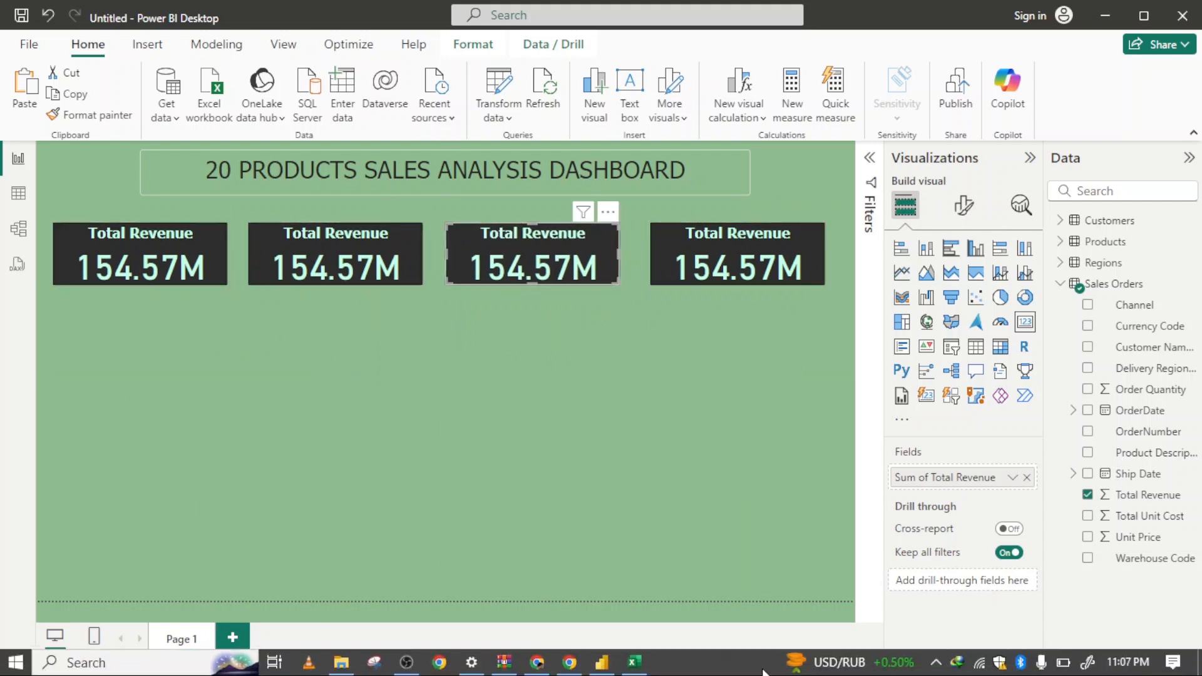
click(634, 667)
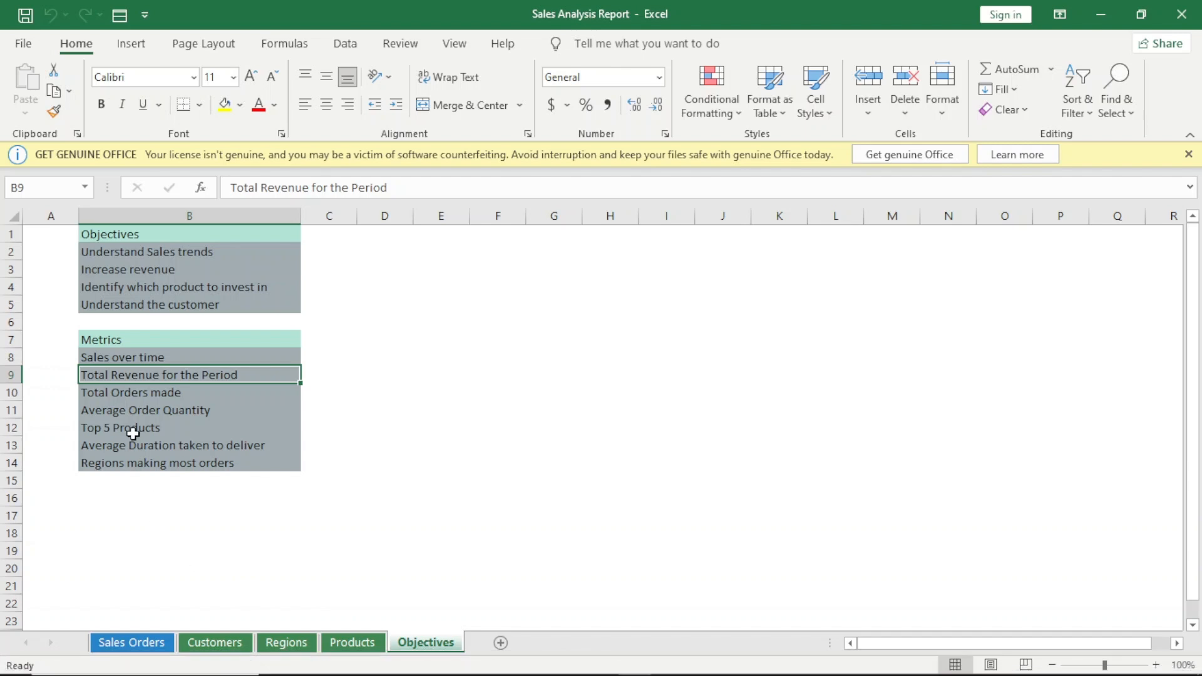
click(148, 394)
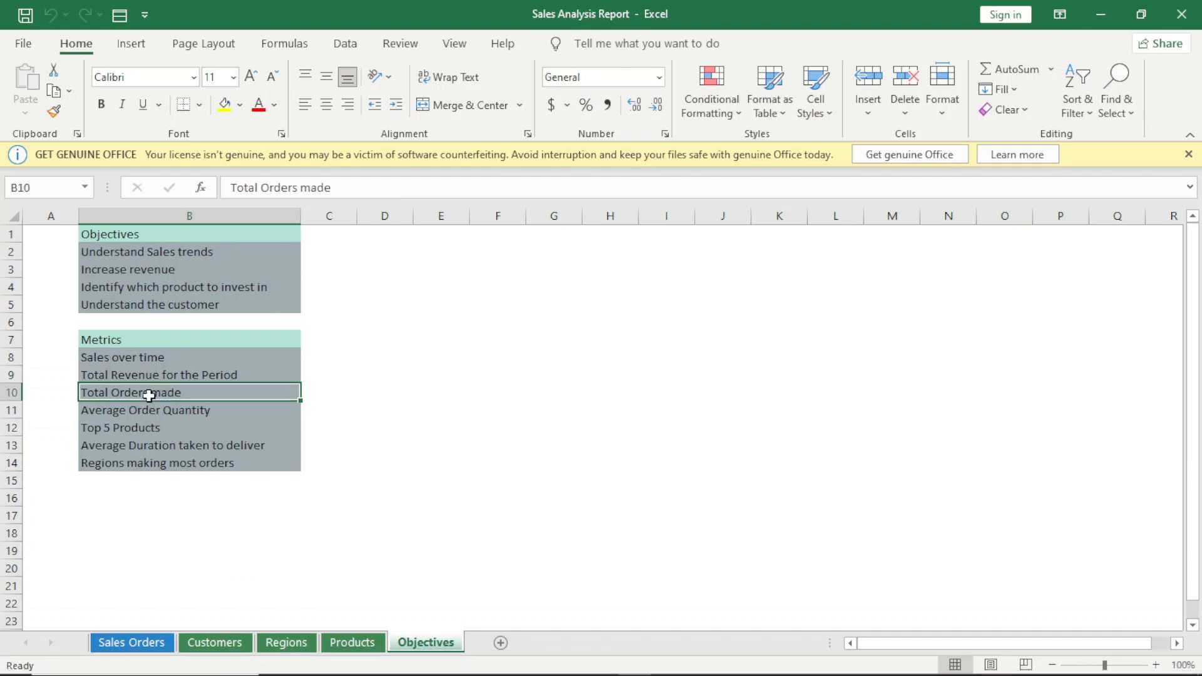
click(184, 413)
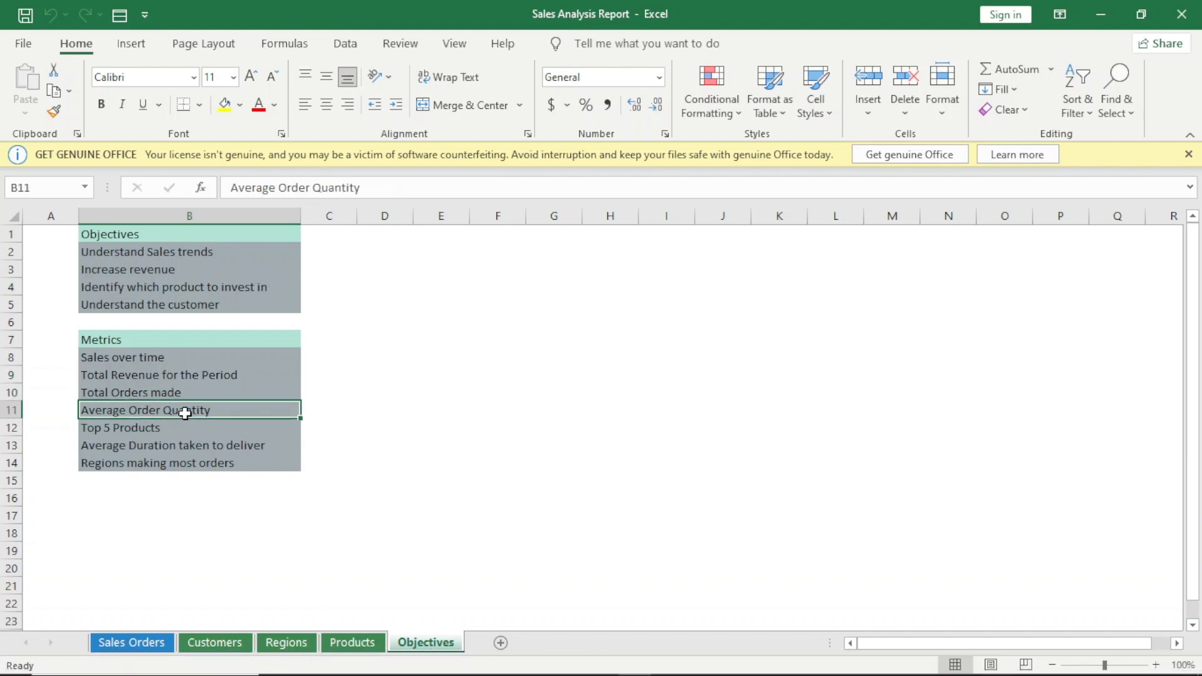
click(634, 662)
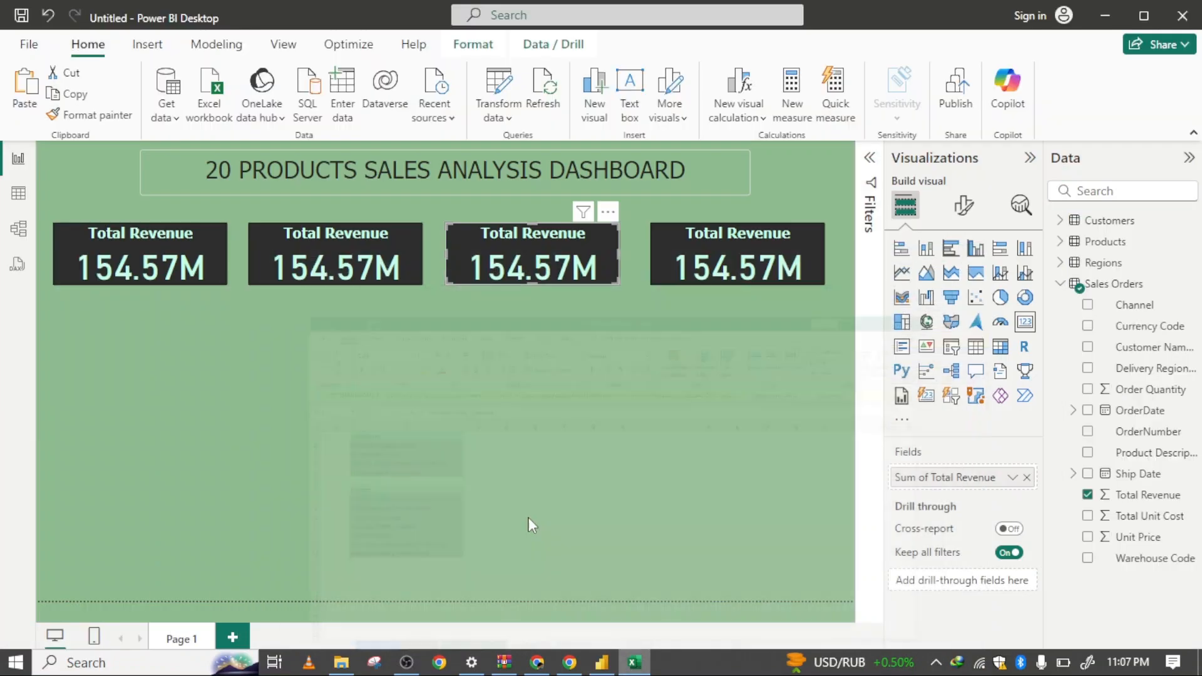
Change the title text of the second card in the row to "Total Orders"
click(340, 235)
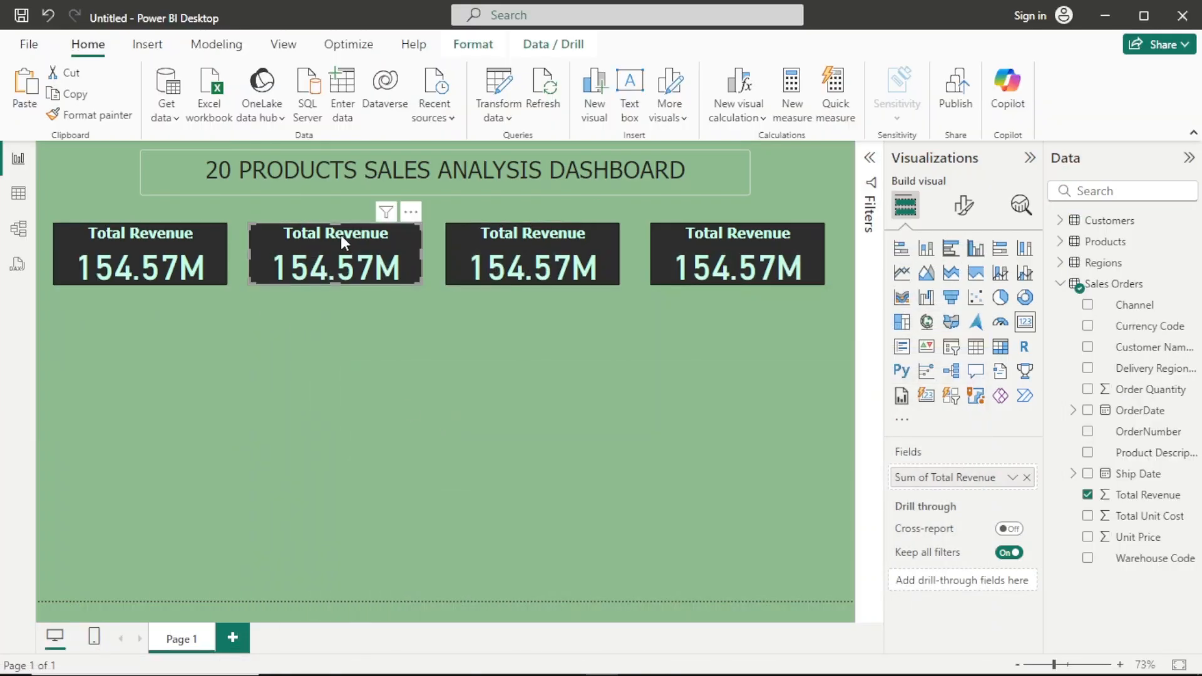
click(964, 207)
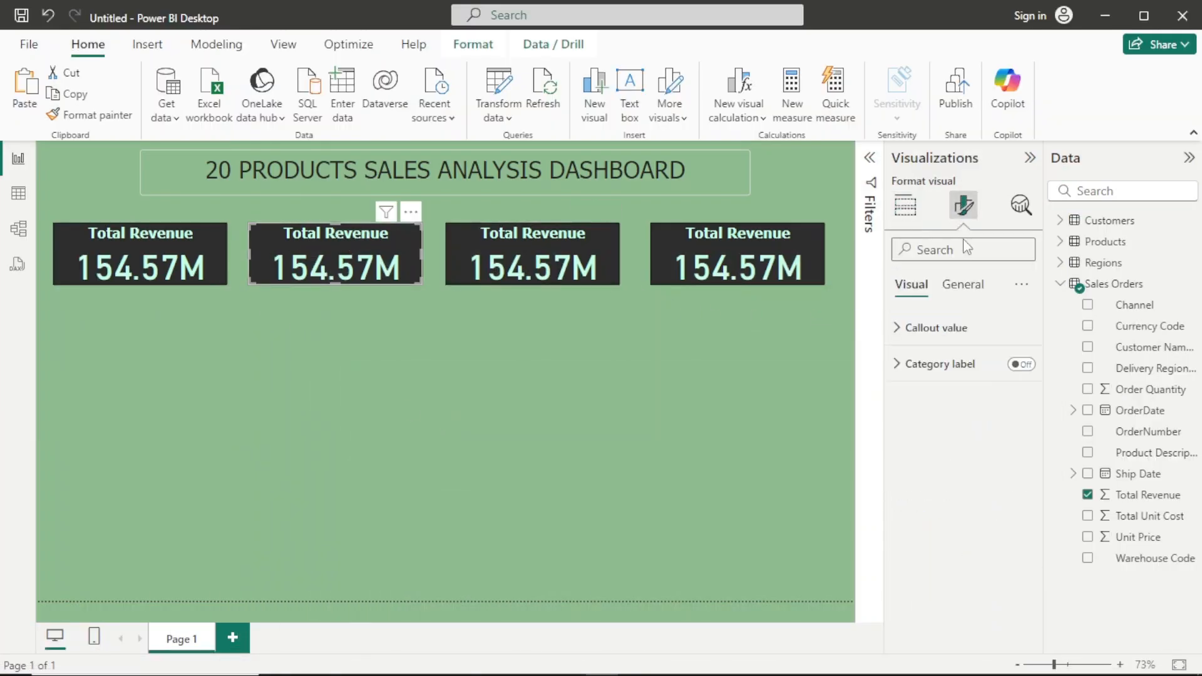
click(962, 287)
click(951, 369)
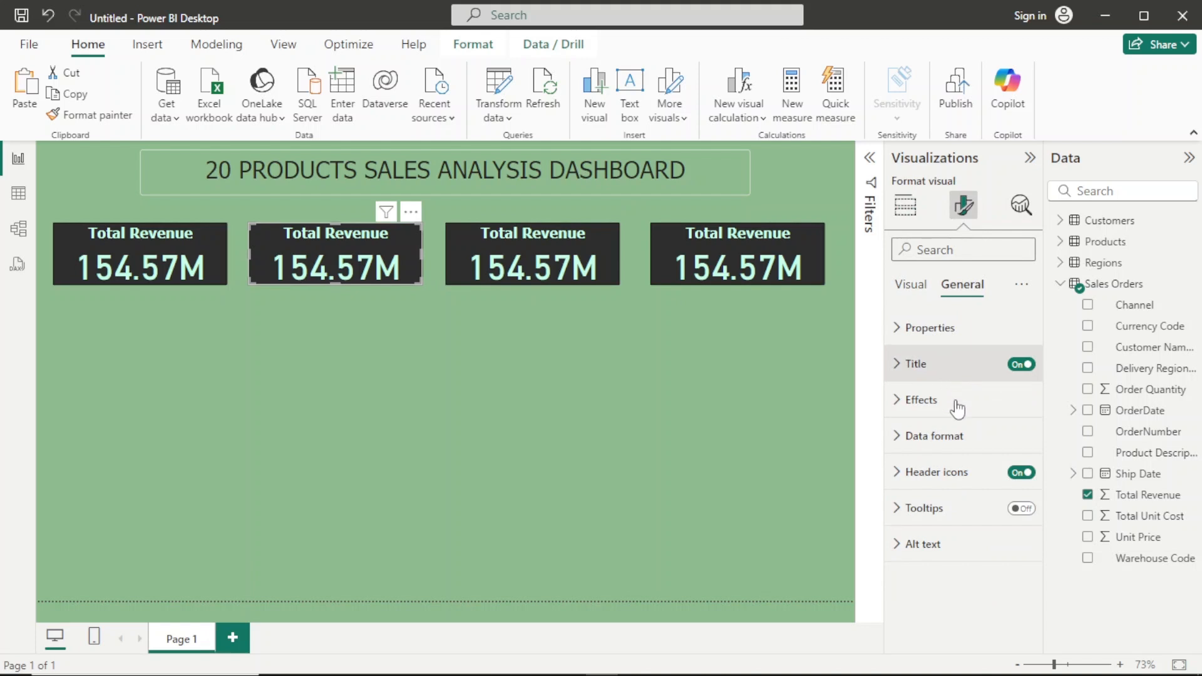
click(968, 450)
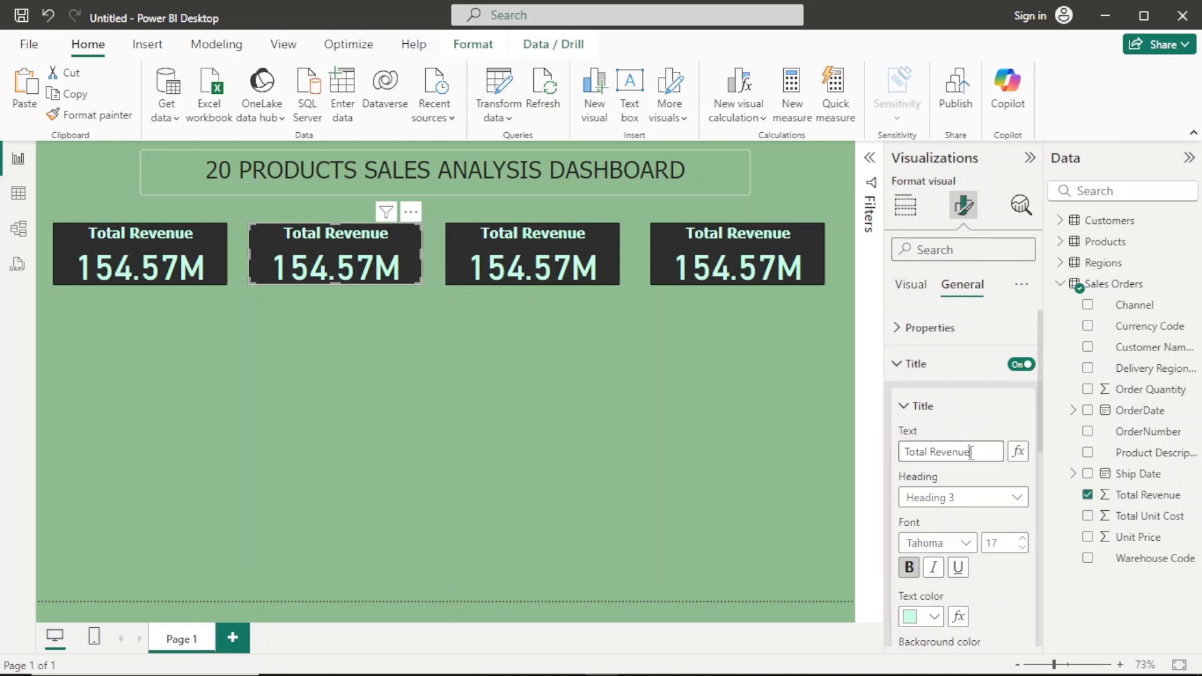
key(BackSpace)
key(BackSpace)
key(BackSpace)
key(BackSpace)
text(otal o)
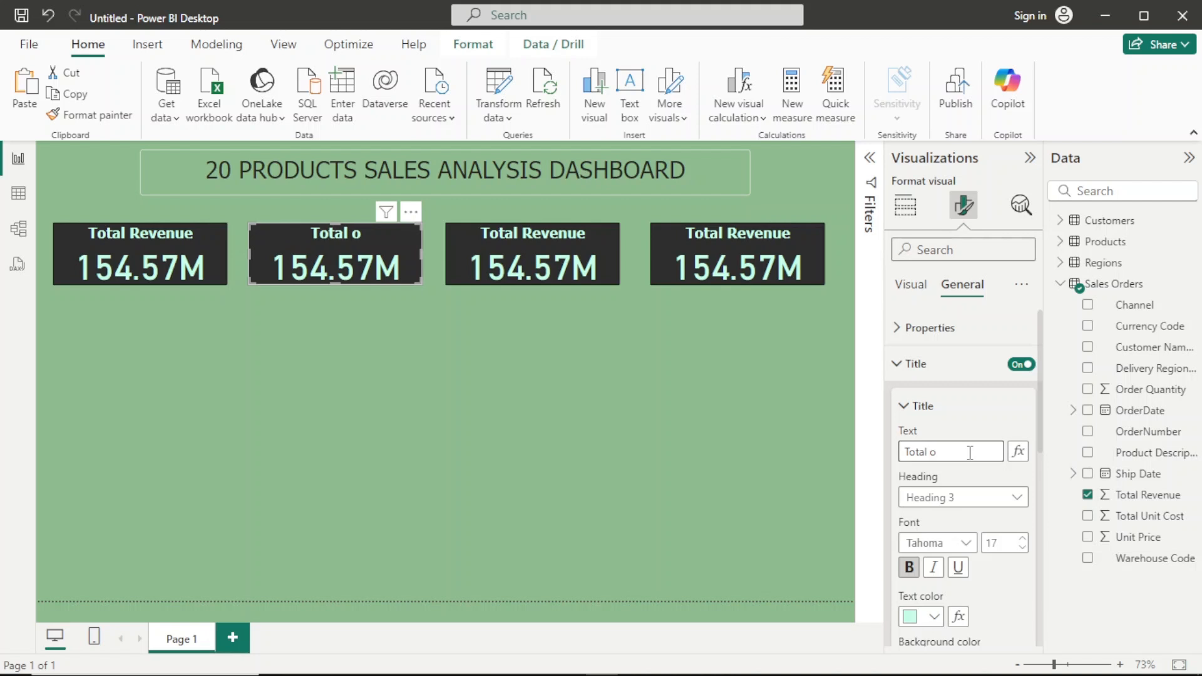
text(Orders M)
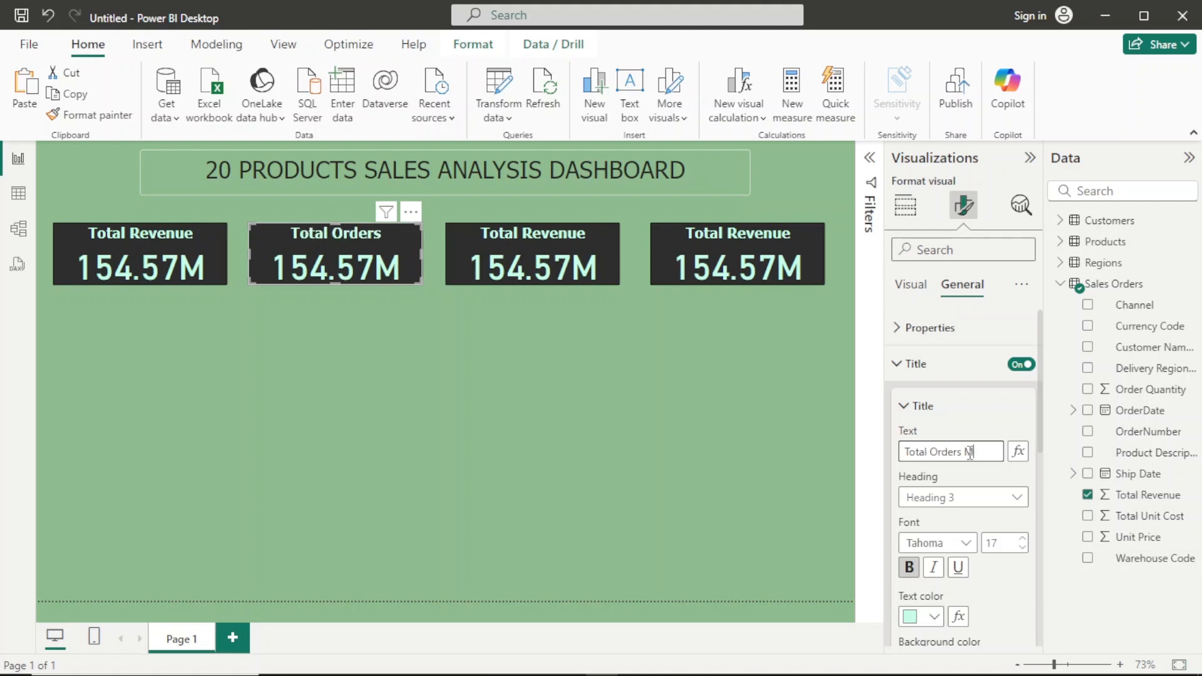
key(BackSpace)
key(BackSpace)
Replace the Total Revenue field in the Total Orders card with Order Quantity from the Sales Orders table
click(910, 285)
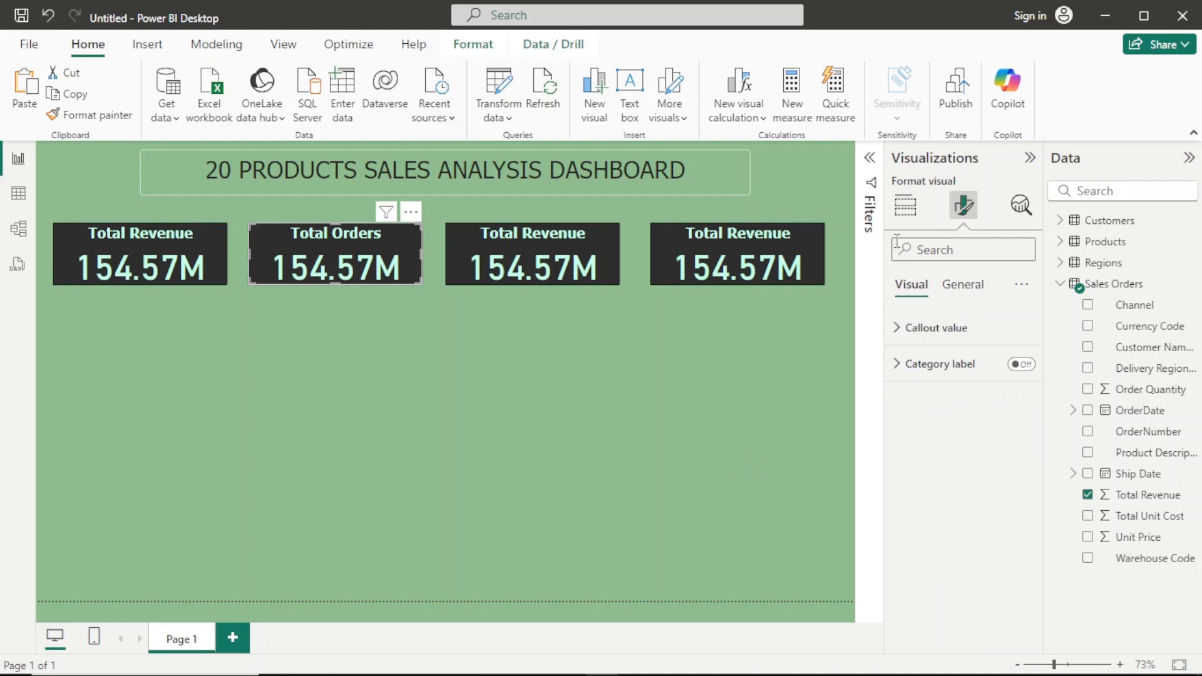
click(905, 207)
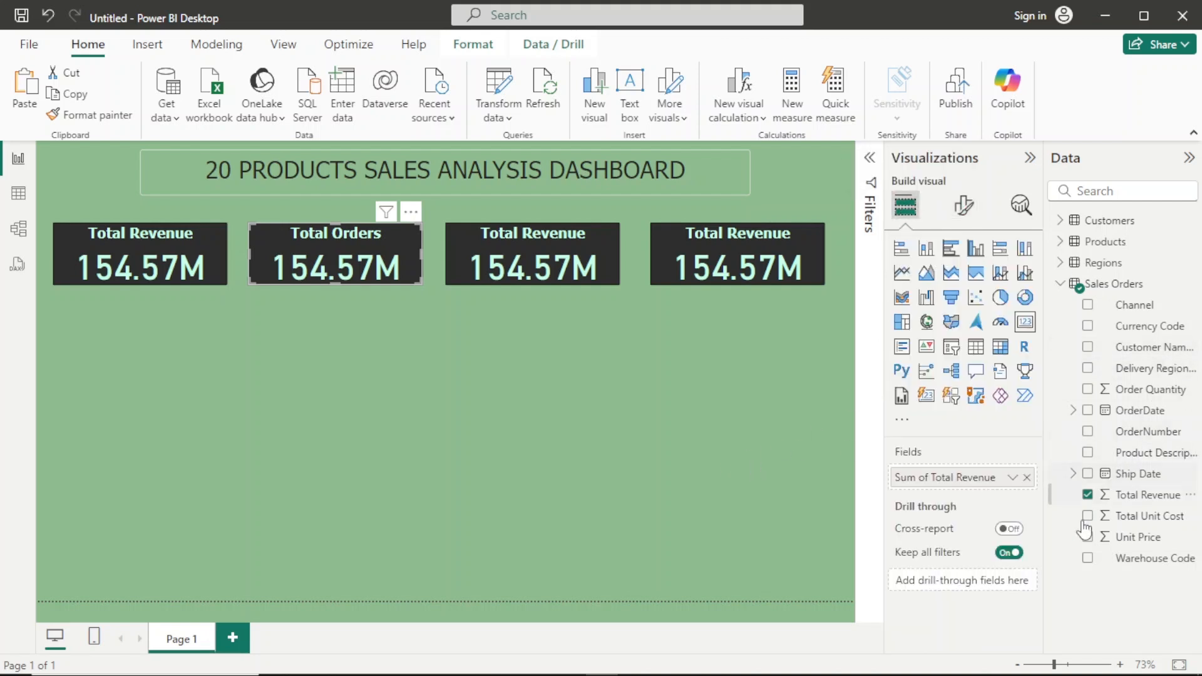
click(1026, 477)
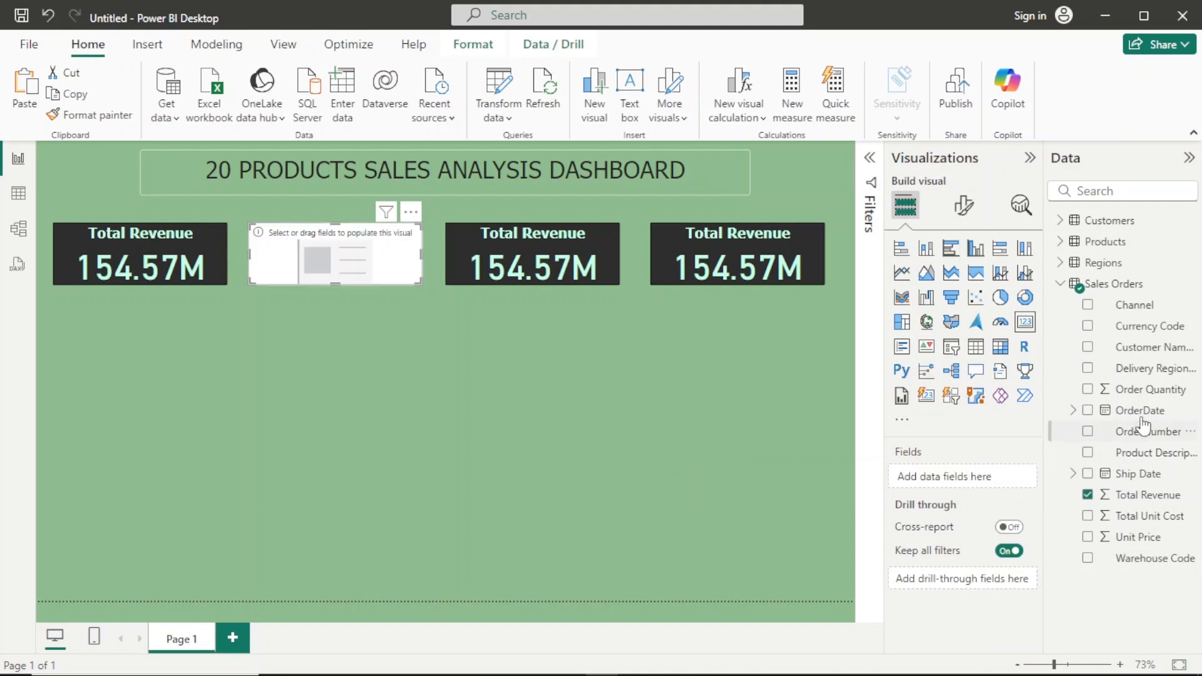
drag(1144, 394, 996, 485)
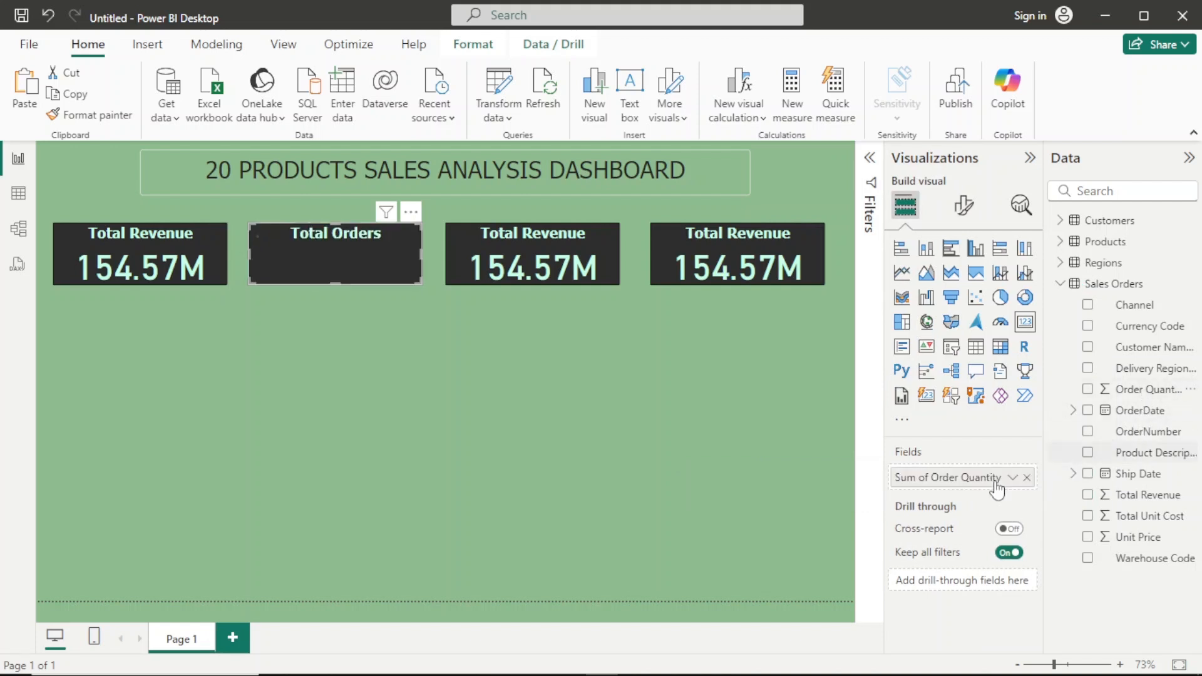
Select the third card, check the metrics list on the Objectives sheet in the Excel workbook, and return to Power BI
click(553, 252)
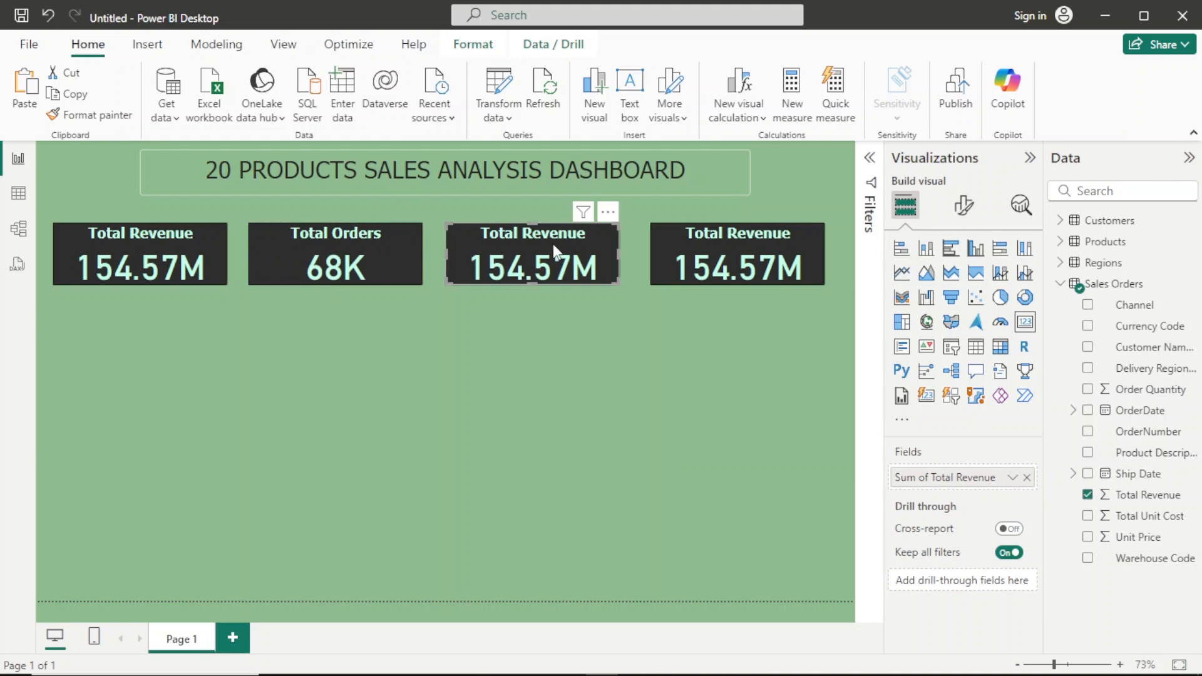
mouse_move(483, 668)
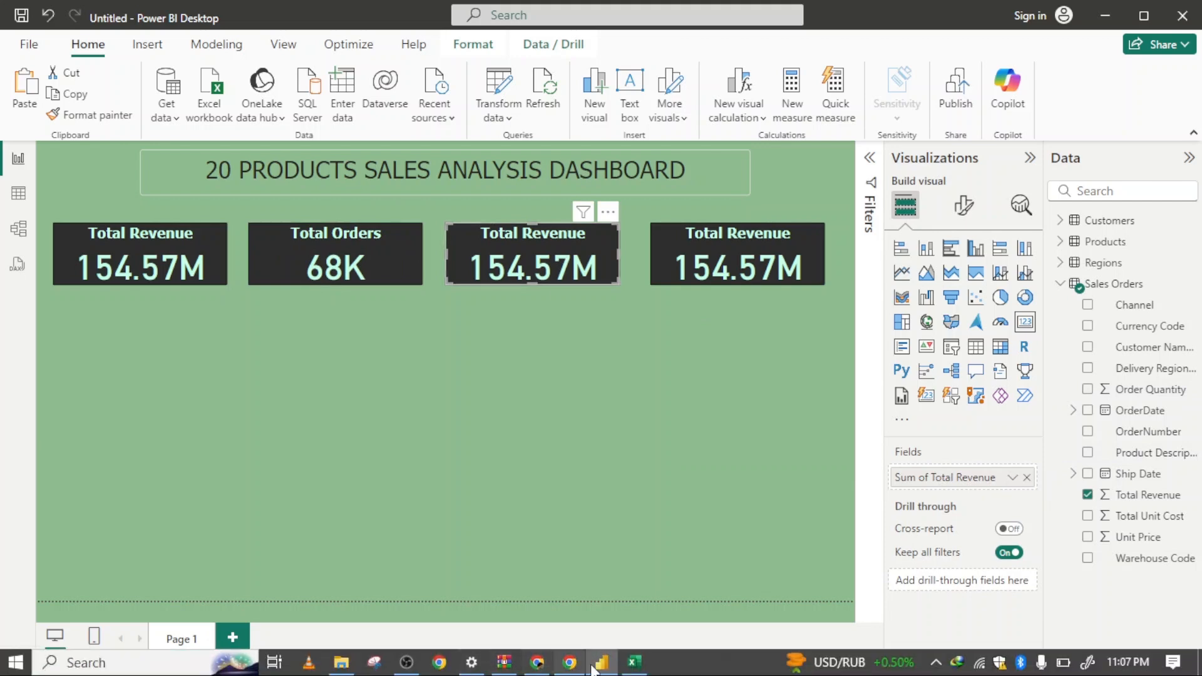
click(635, 664)
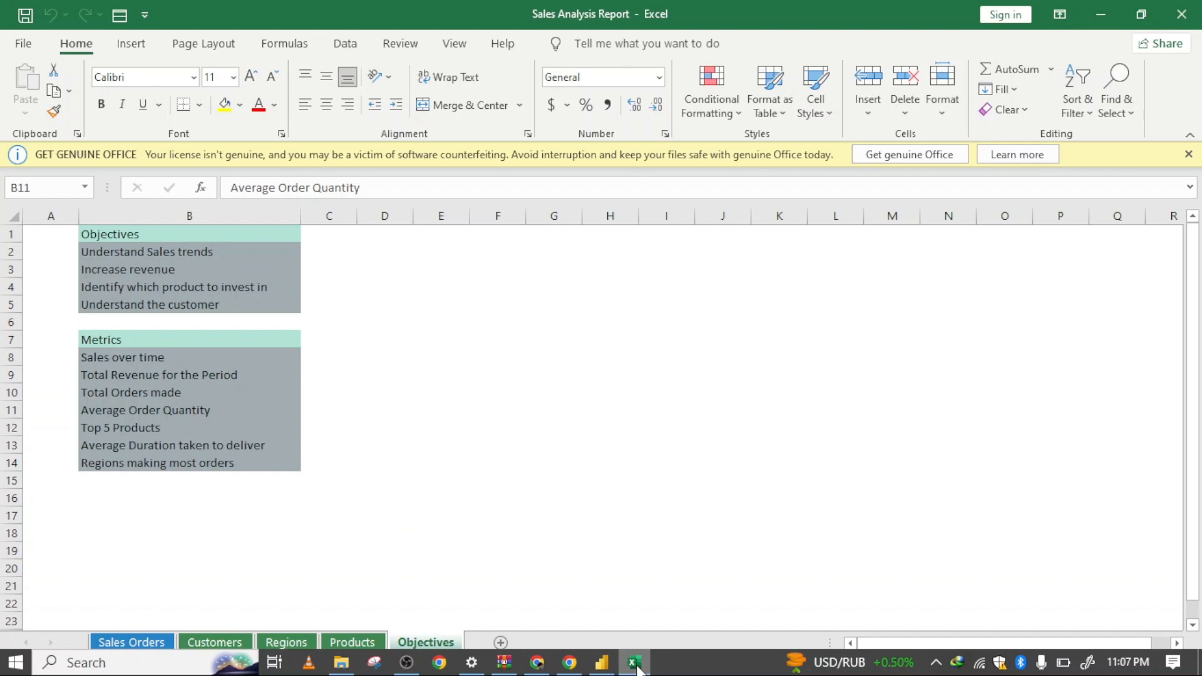
click(635, 664)
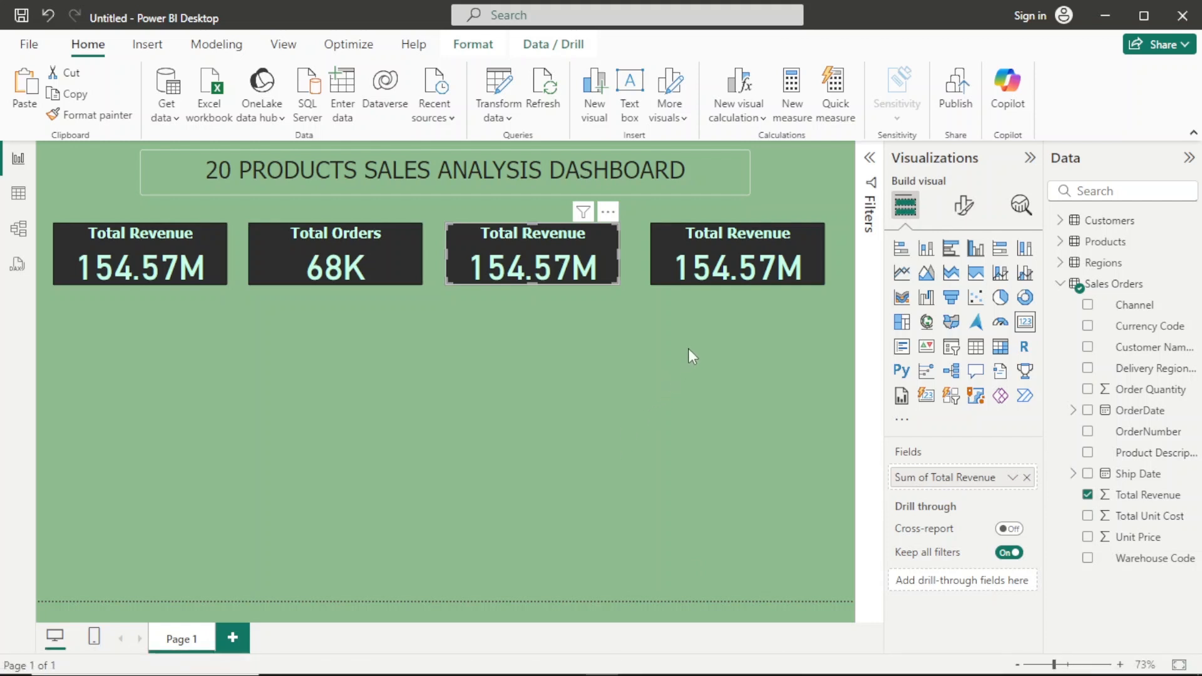
Replace the third card's title text with a new one beginning with "Aver"
click(961, 207)
click(959, 285)
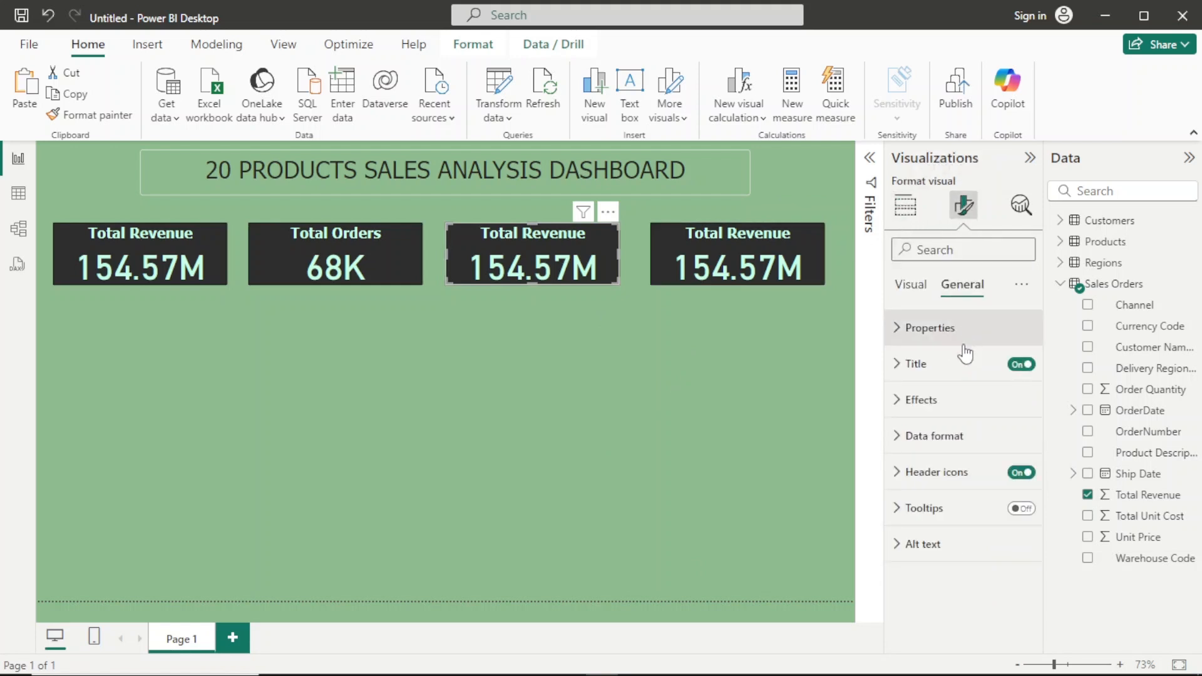
click(962, 365)
click(975, 452)
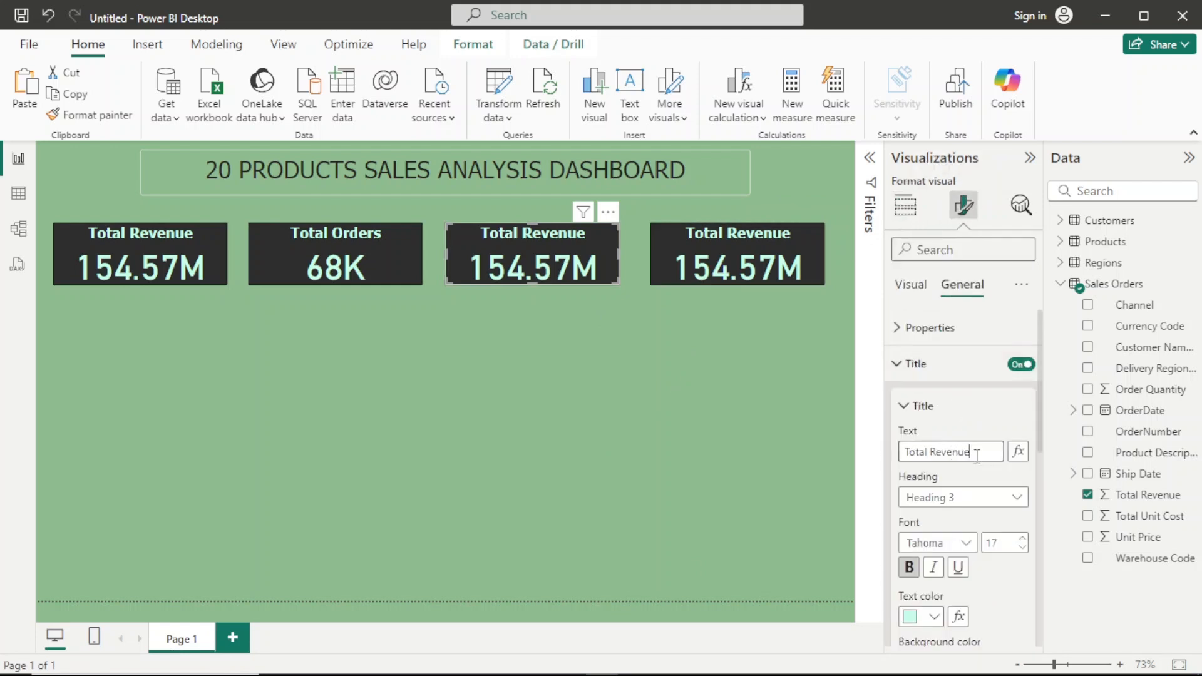
key(BackSpace)
key(BackSpace)
key(BackSpace)
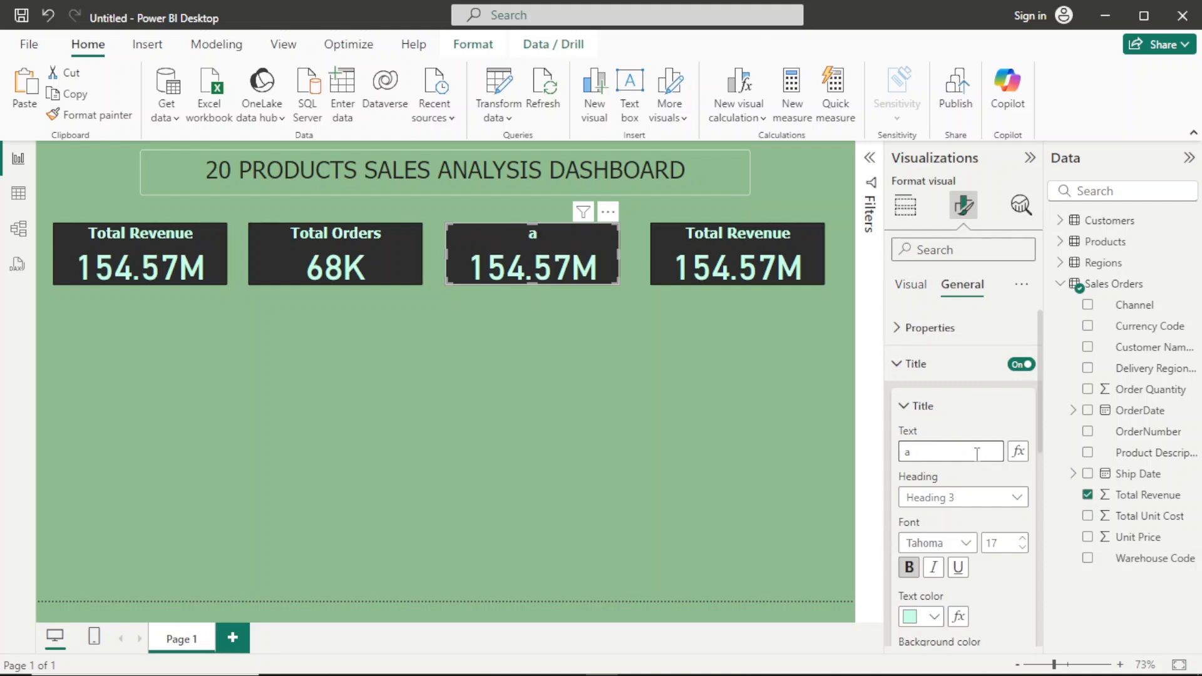
text(v)
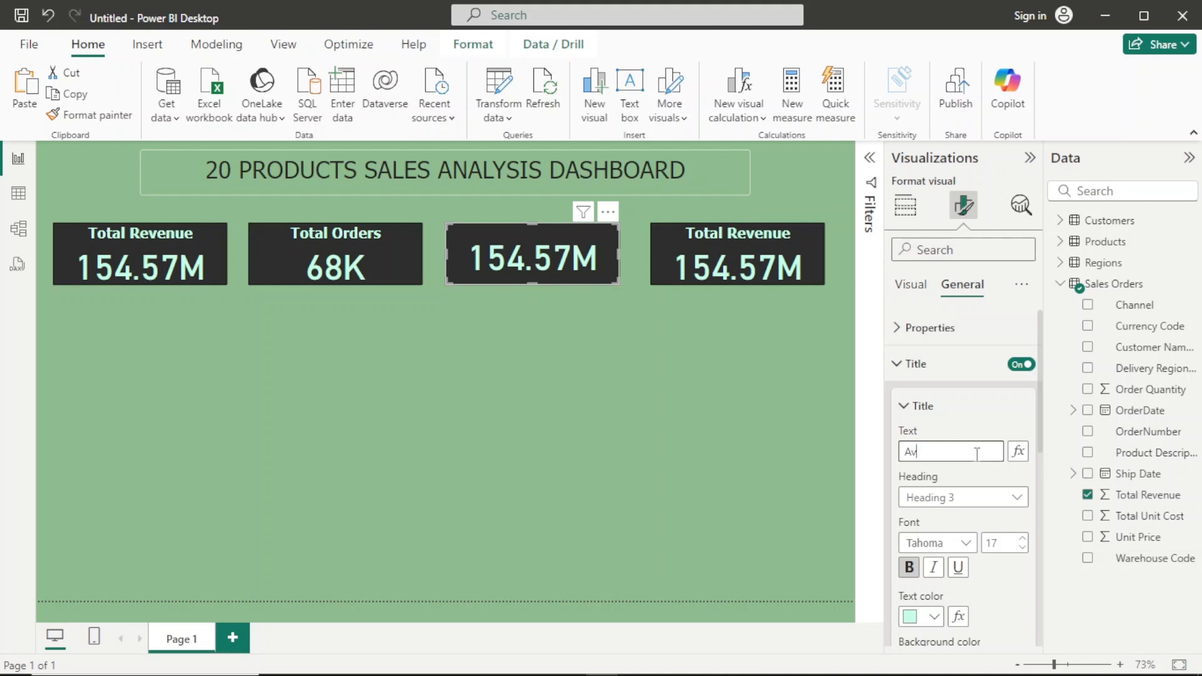
text(er)
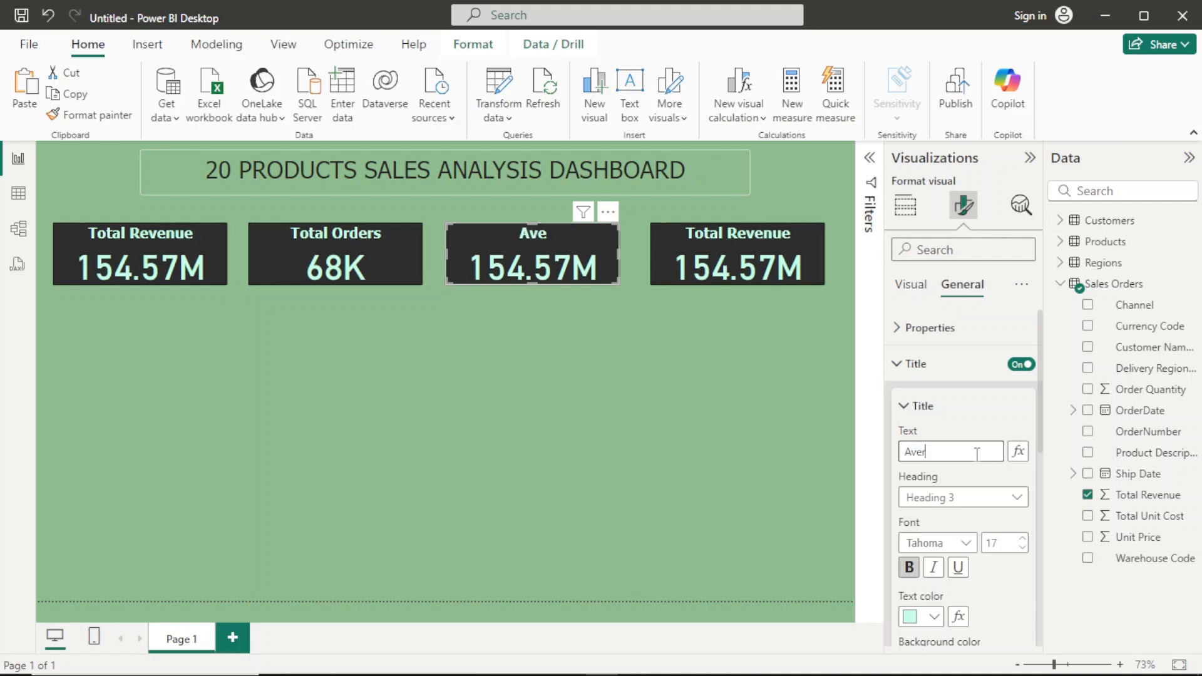
Title the third card "Average Order Quantity", keep it centred, and widen the card slightly so the title fits on one line
text(age )
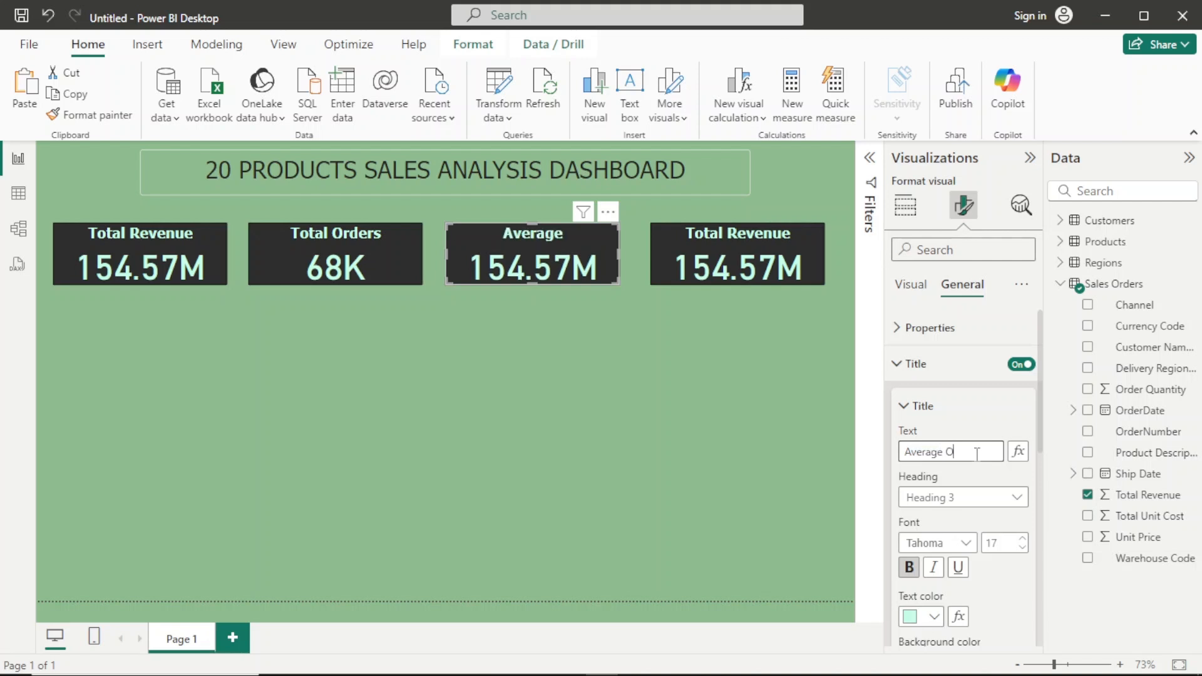
text(Order Quantity)
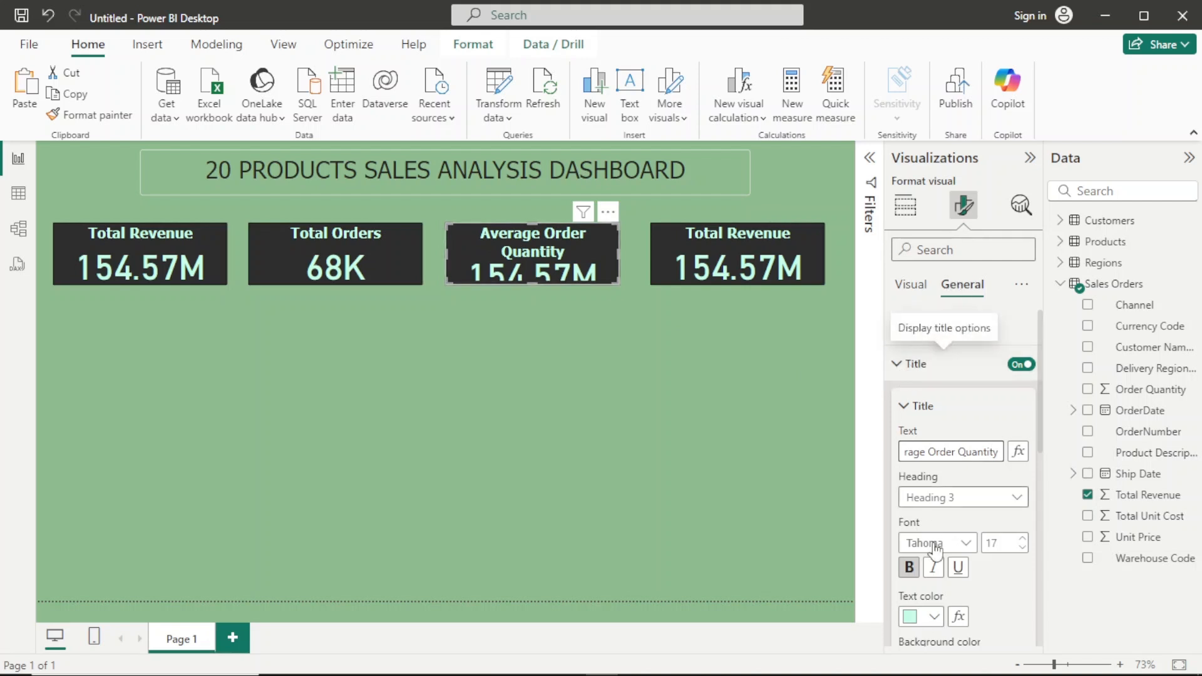
scroll(963, 551, down, 3)
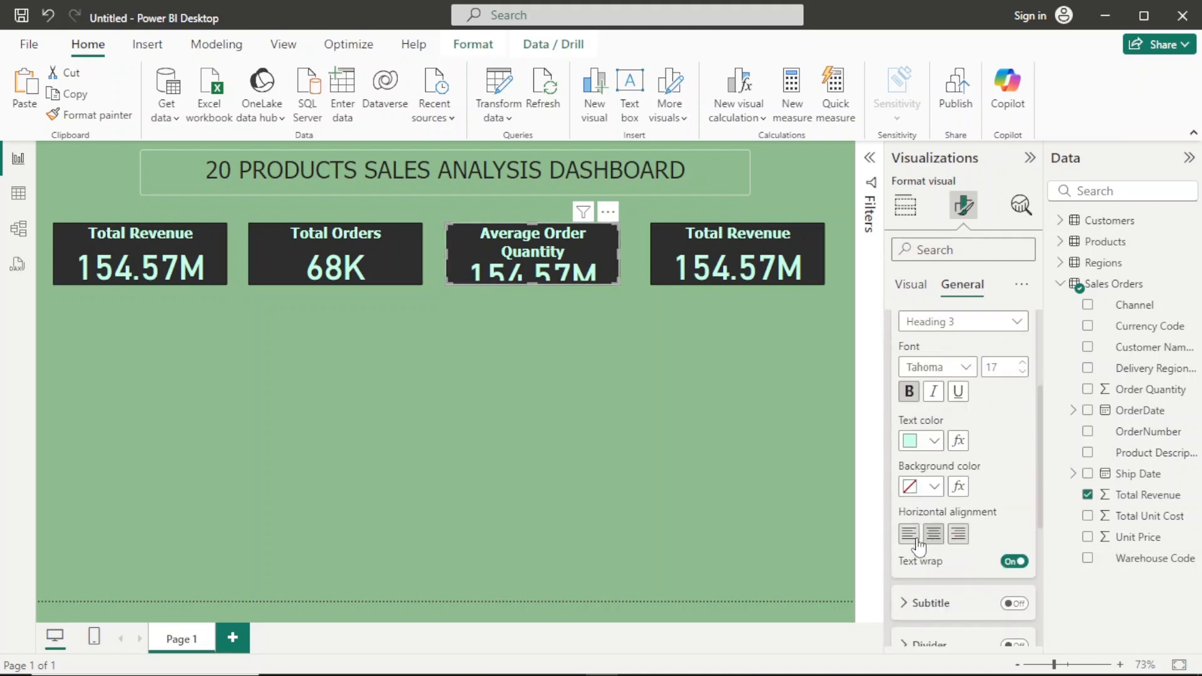
click(916, 542)
click(933, 533)
drag(617, 252, 625, 253)
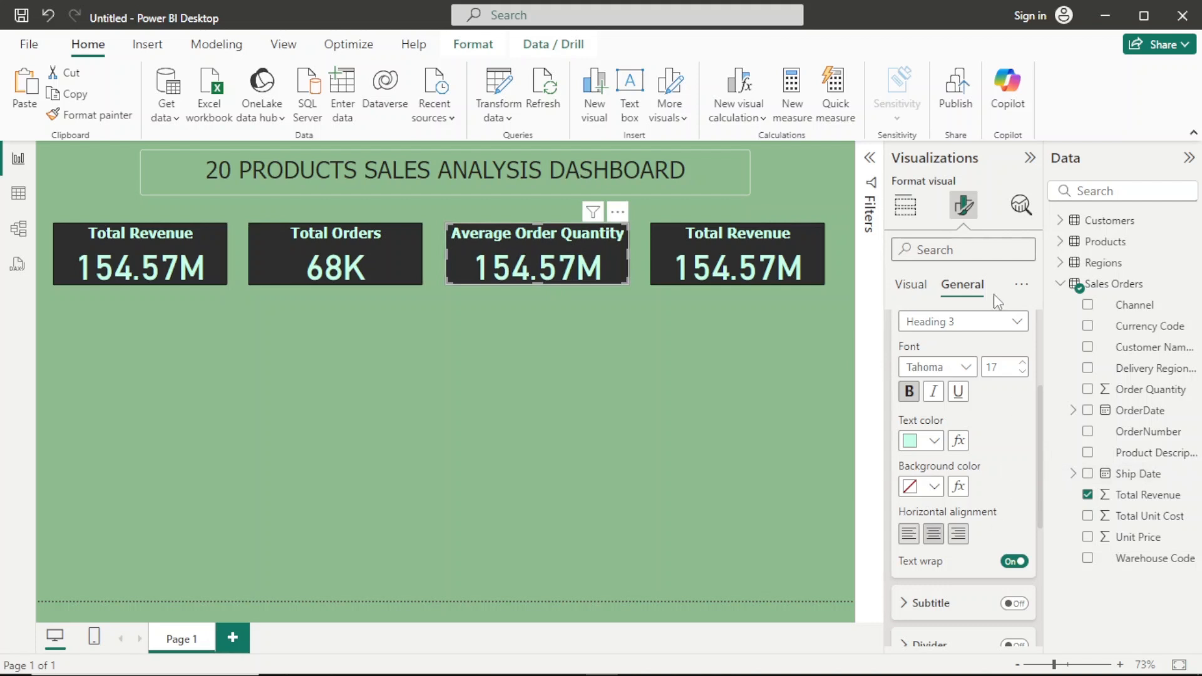
Replace the Total Revenue field in the Average Order Quantity card with Order Quantity, summarised as Average
click(905, 210)
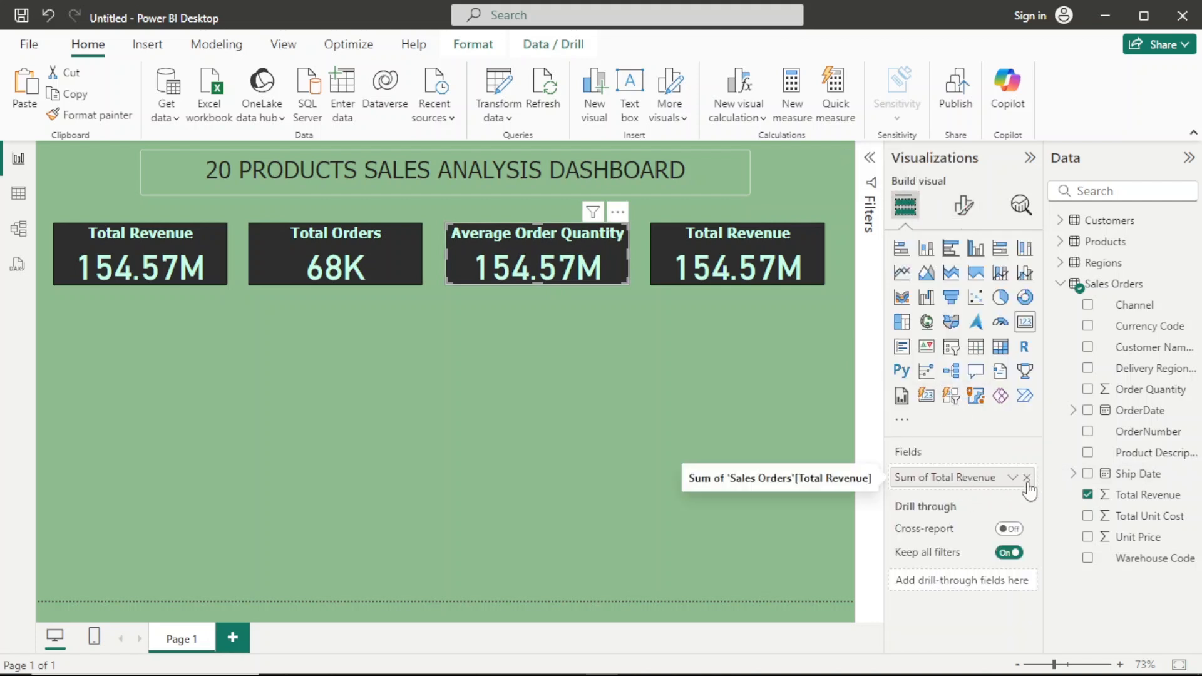
click(1027, 478)
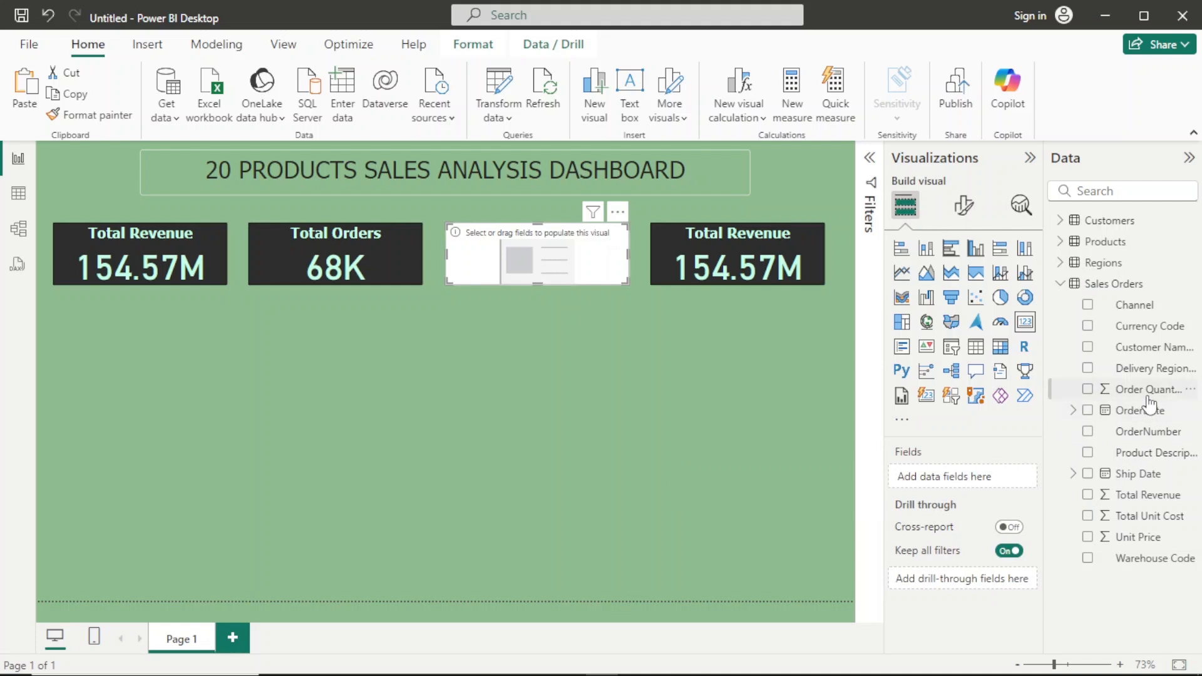
drag(1067, 474, 976, 479)
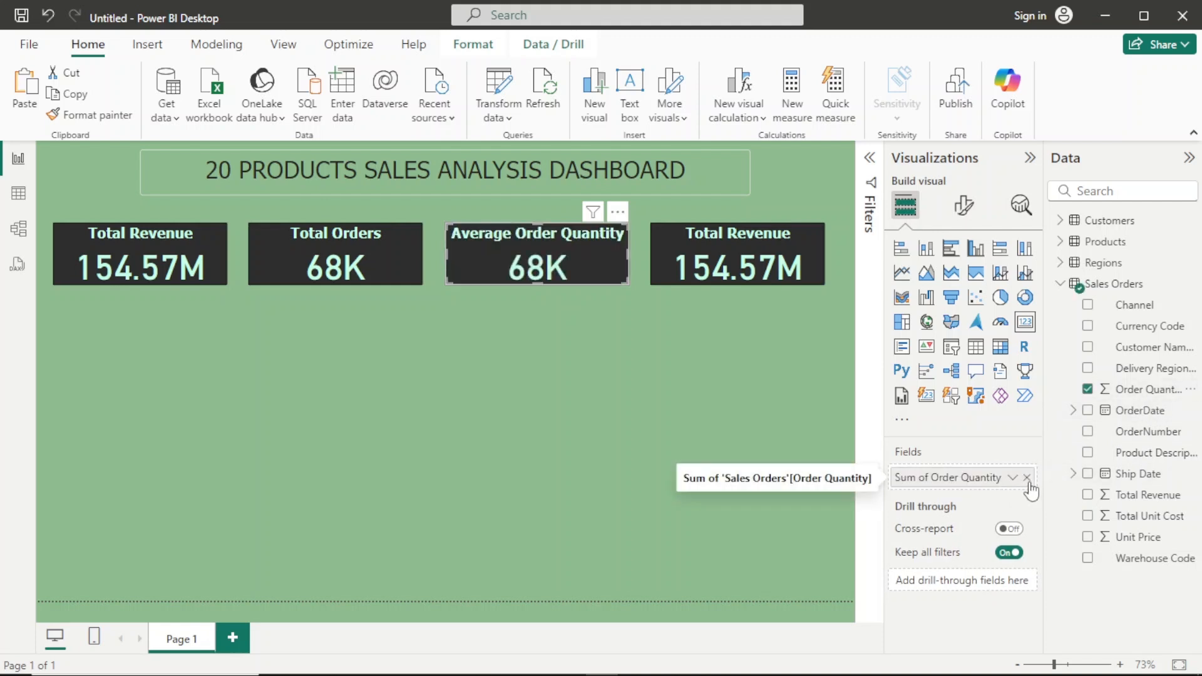
click(1027, 478)
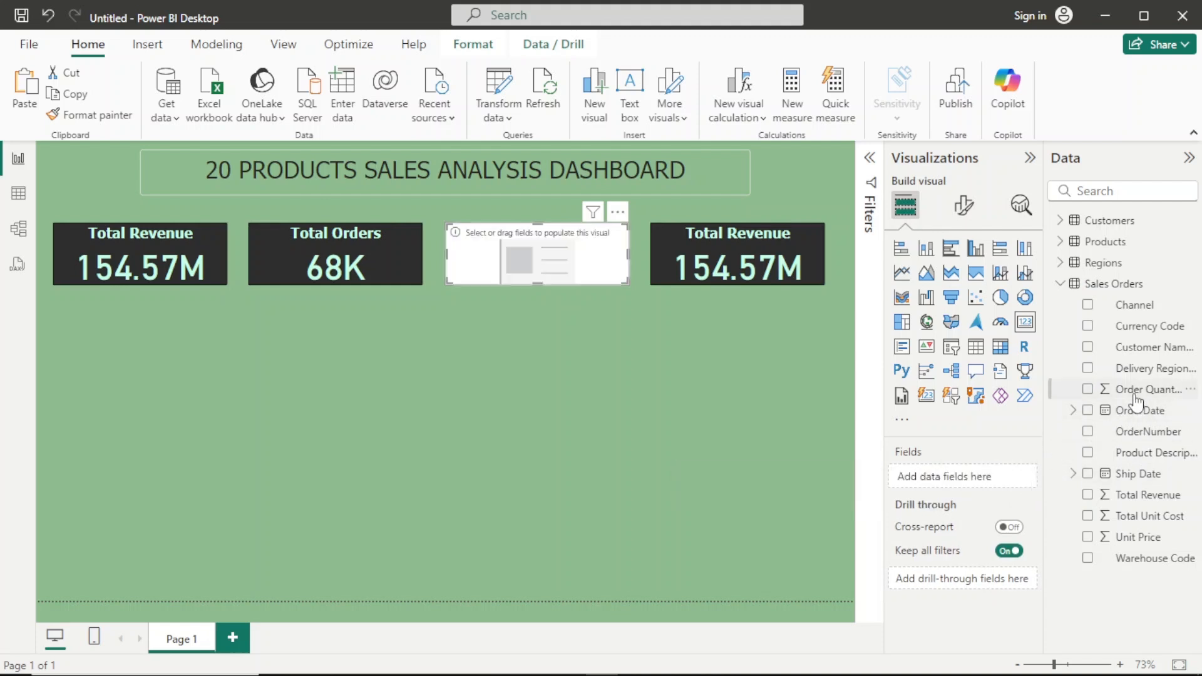
drag(1145, 389, 1014, 479)
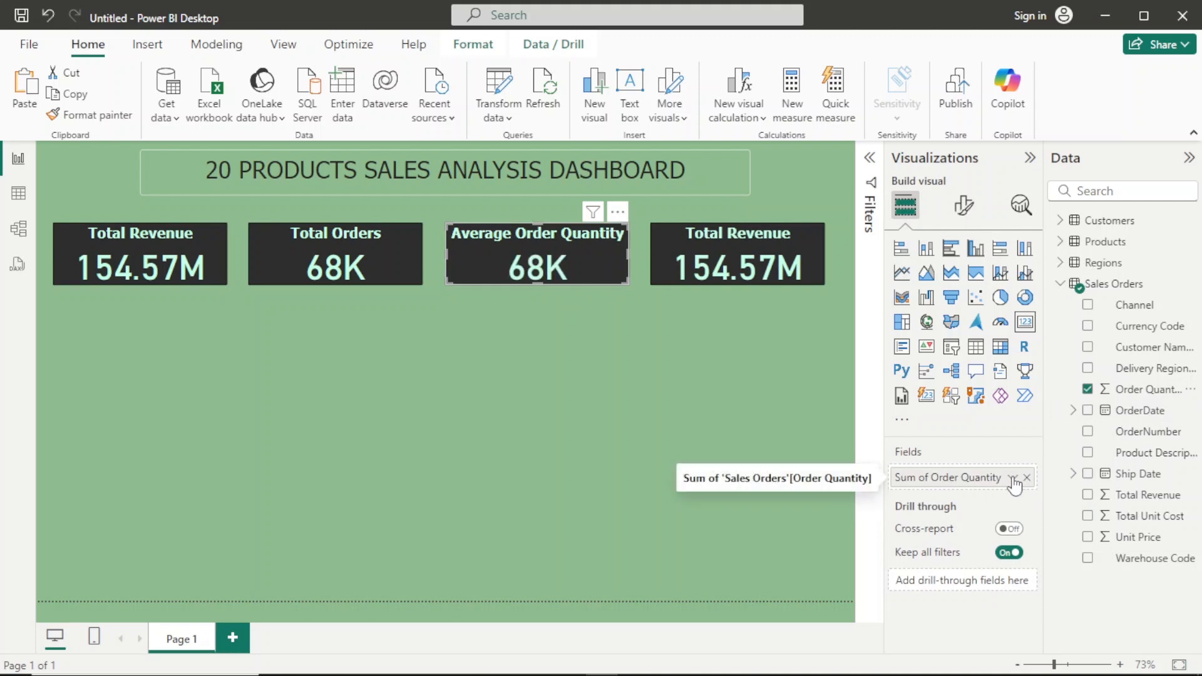
click(1012, 477)
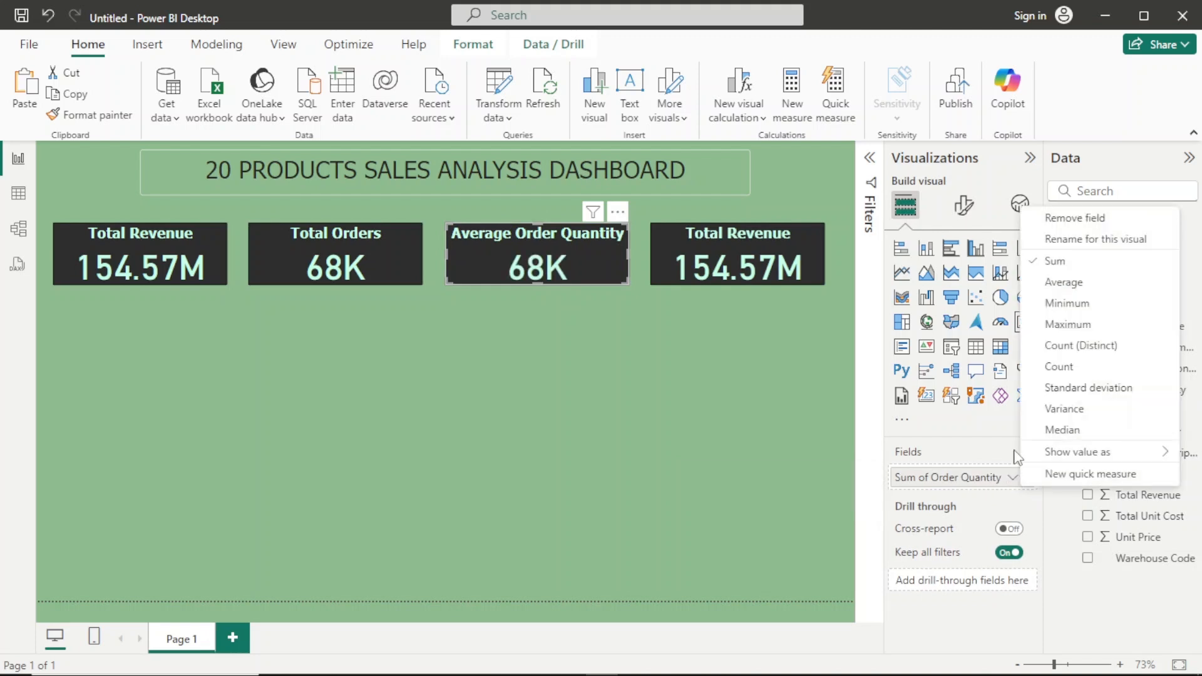
click(1060, 281)
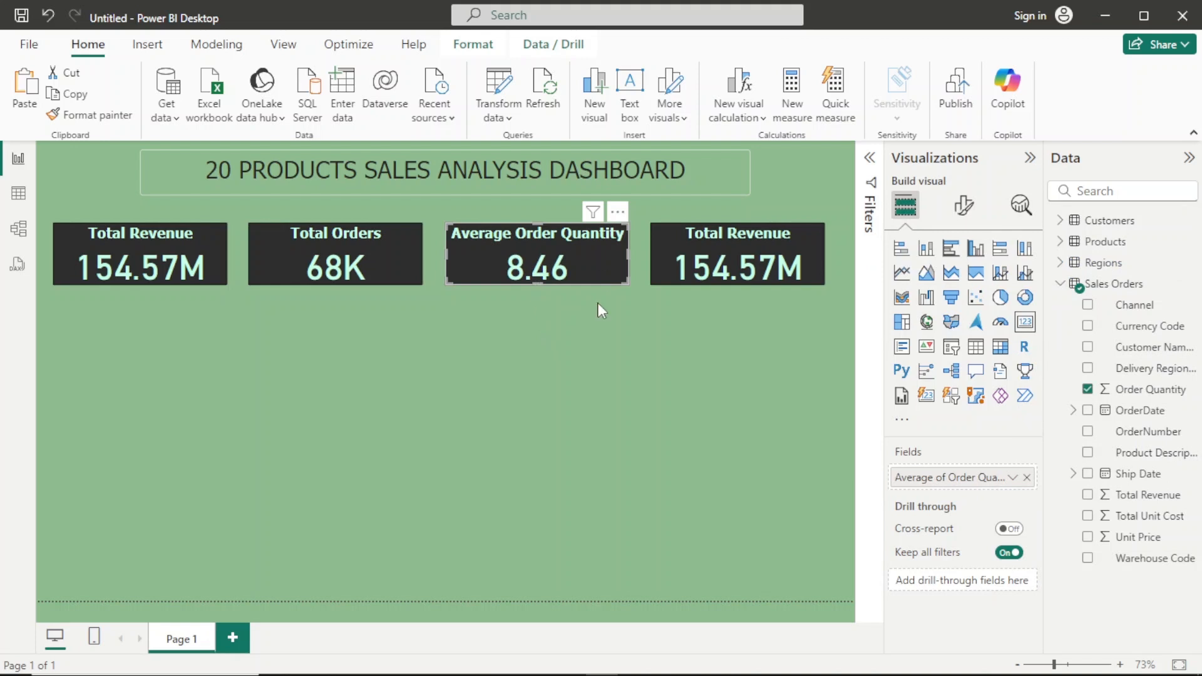
click(591, 325)
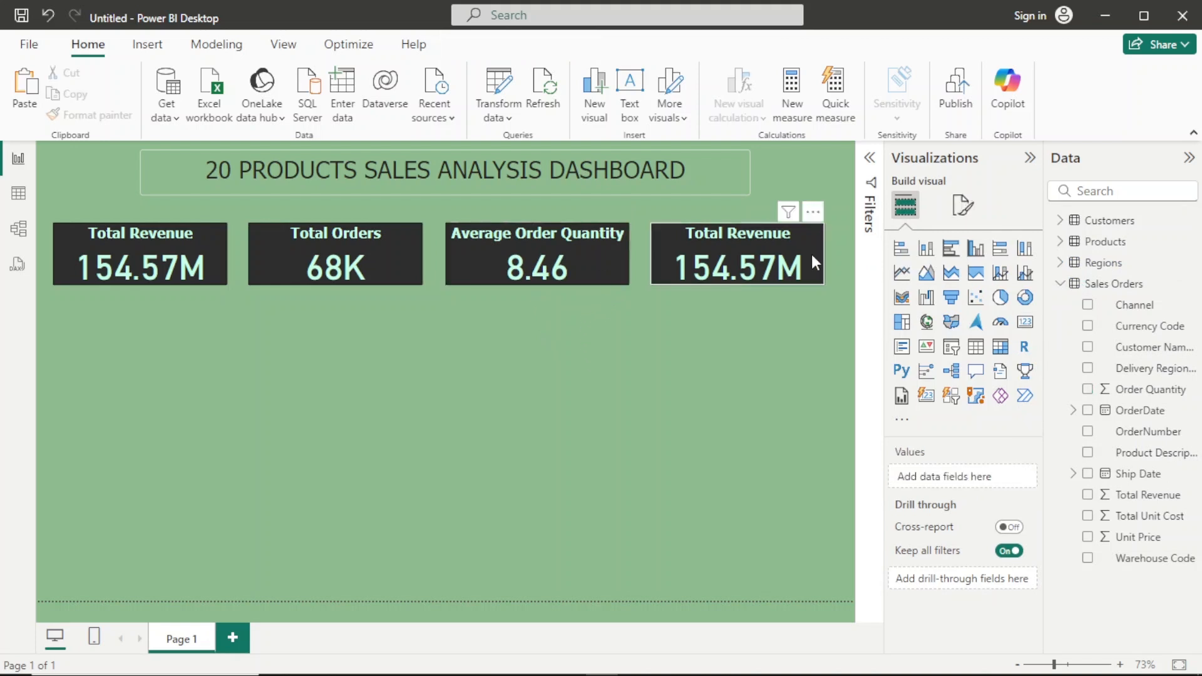
Replace the Total Revenue field in the fourth card with Unit Price, summarised as Average
click(774, 264)
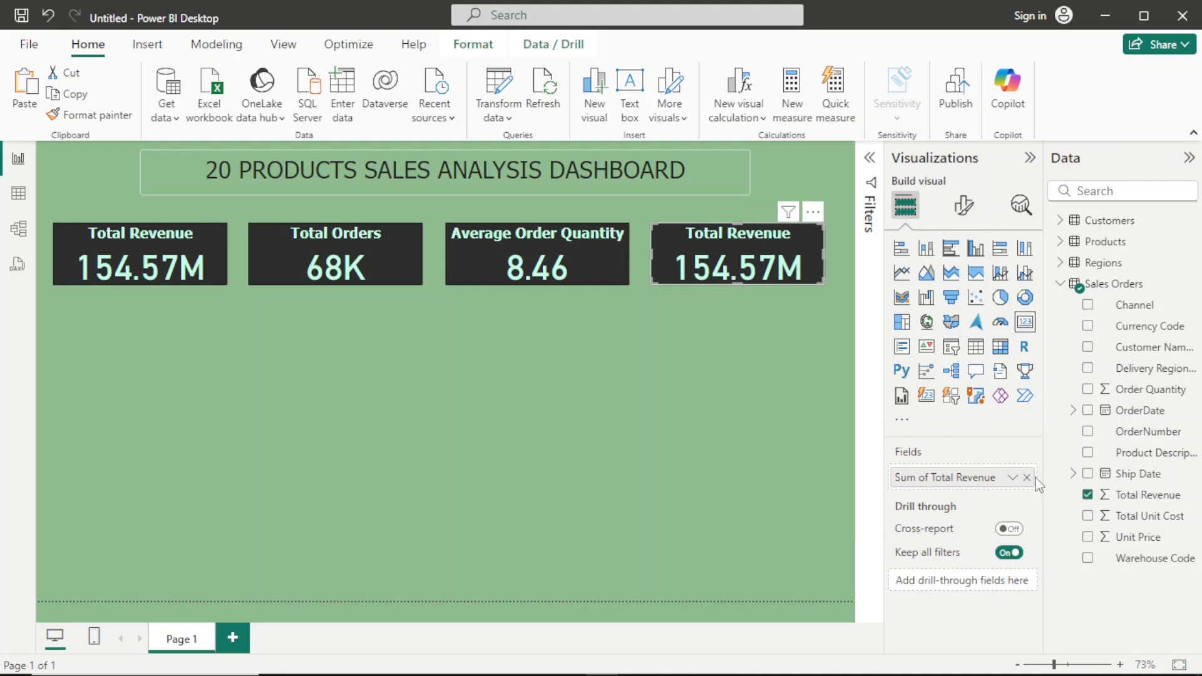
drag(1106, 536, 1107, 538)
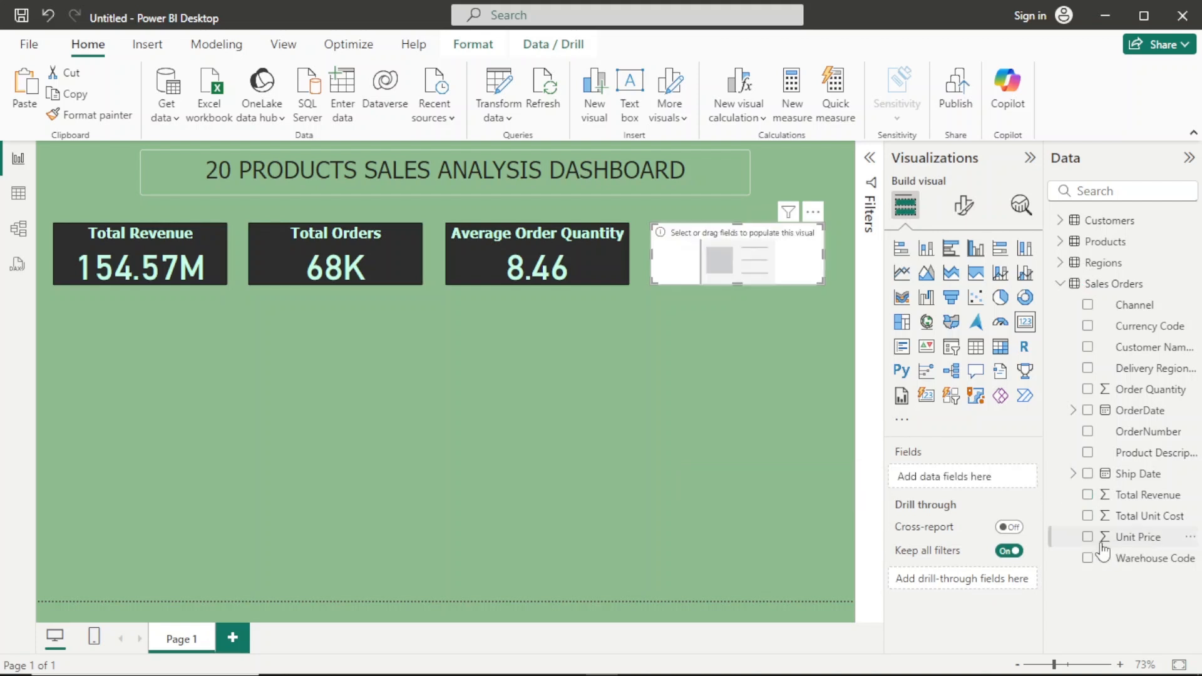
drag(995, 492, 998, 480)
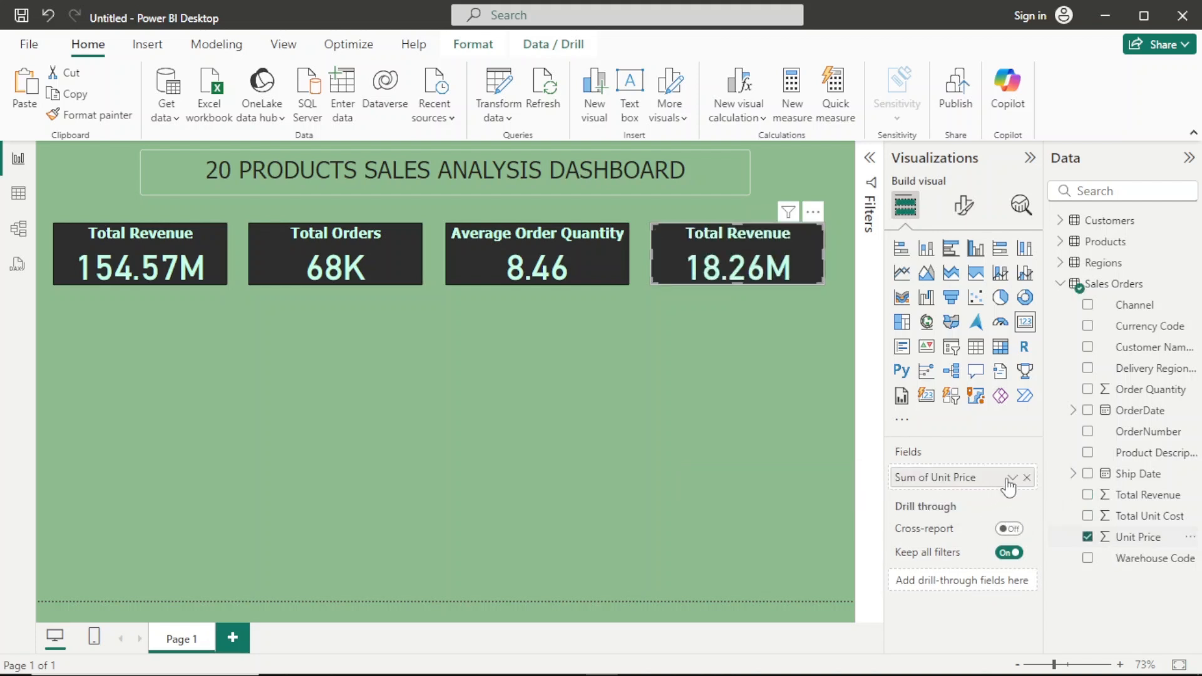
click(1012, 478)
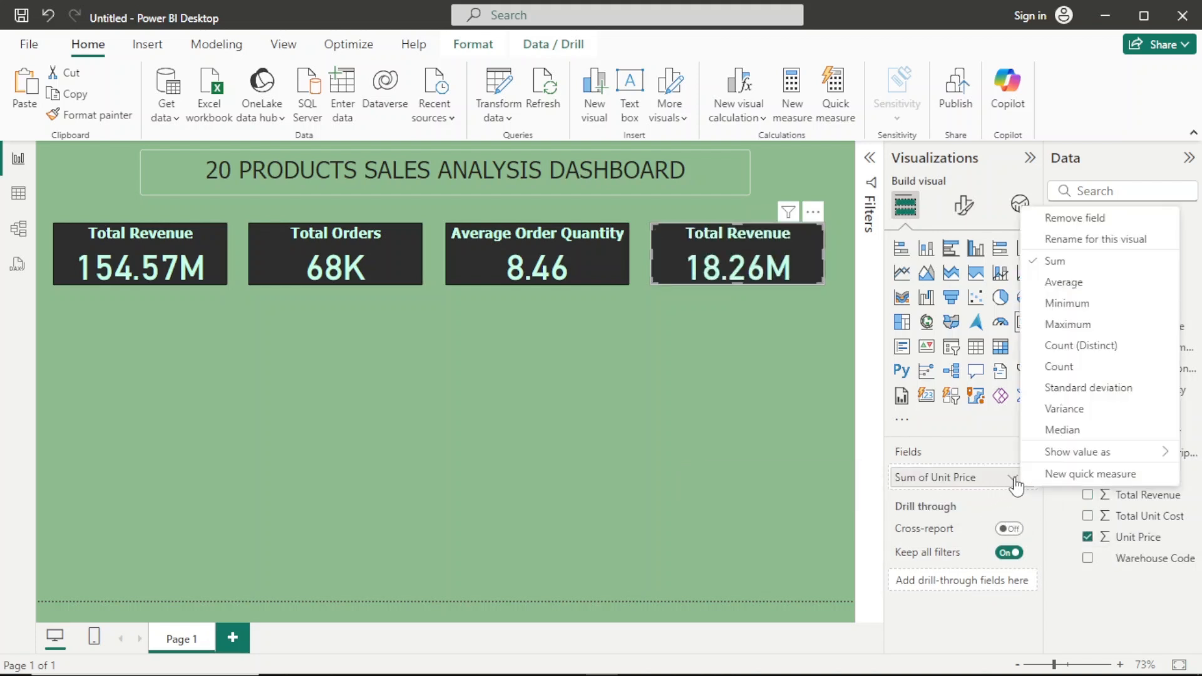
click(1057, 286)
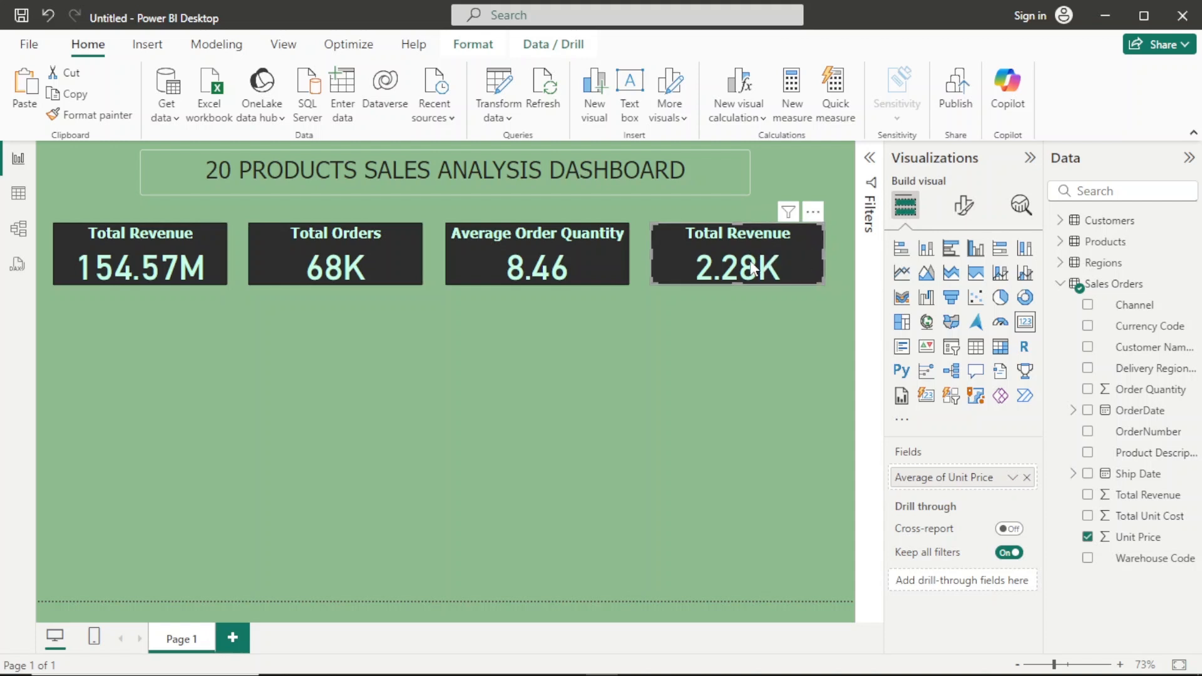
Change the fourth card's title to "Average Unit Price" and save the report as 20 Products
click(964, 204)
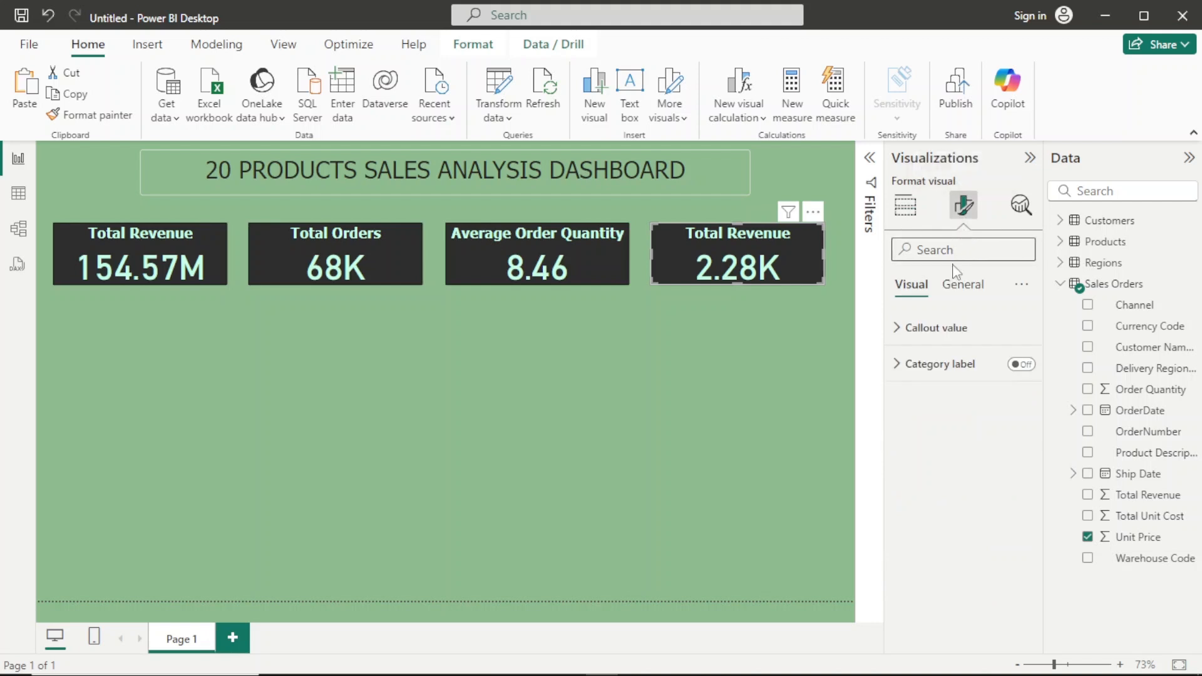
click(962, 285)
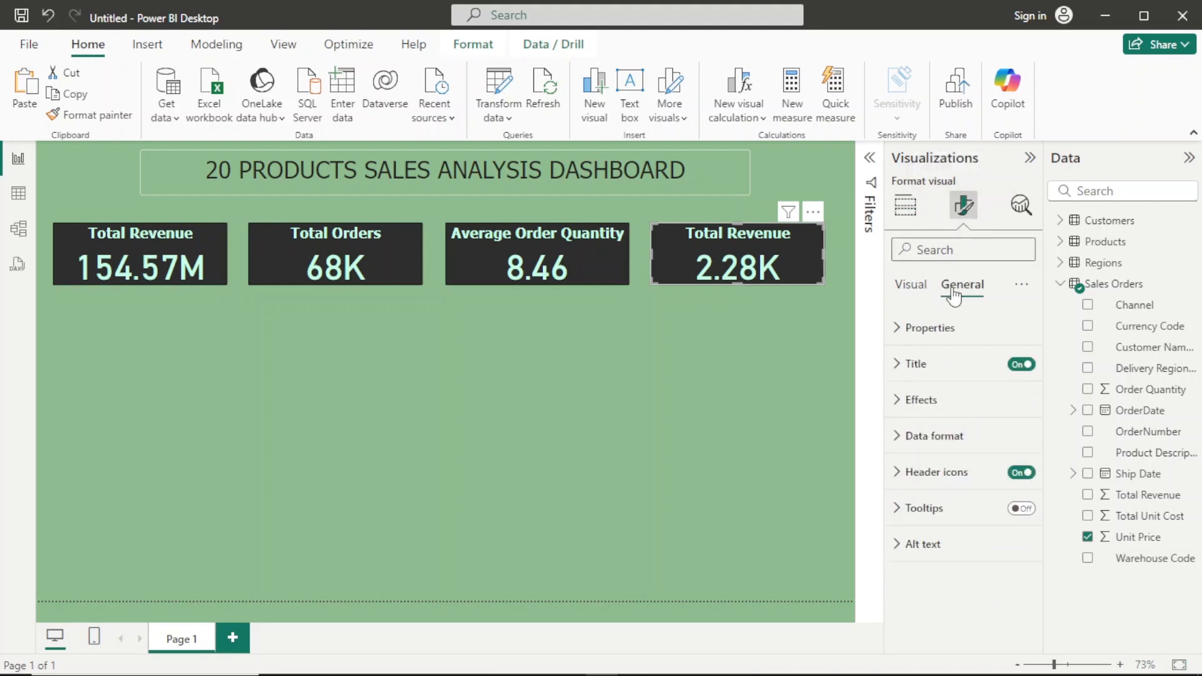
click(934, 364)
click(961, 452)
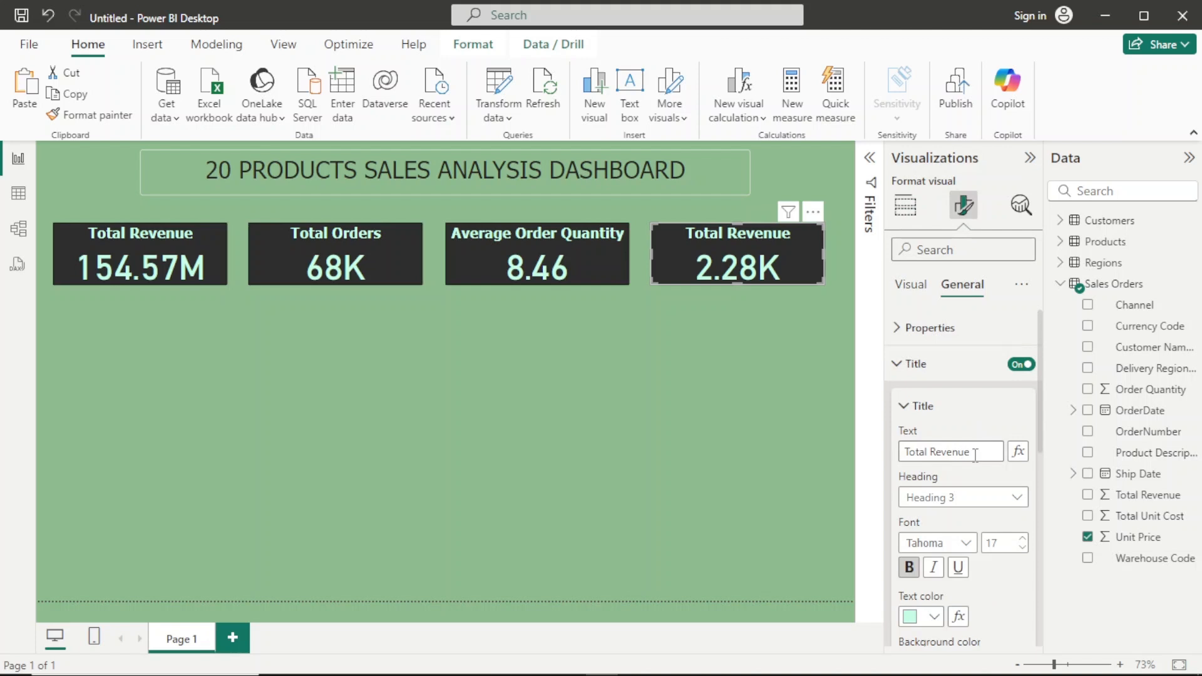
key(ctrl+a)
text(a)
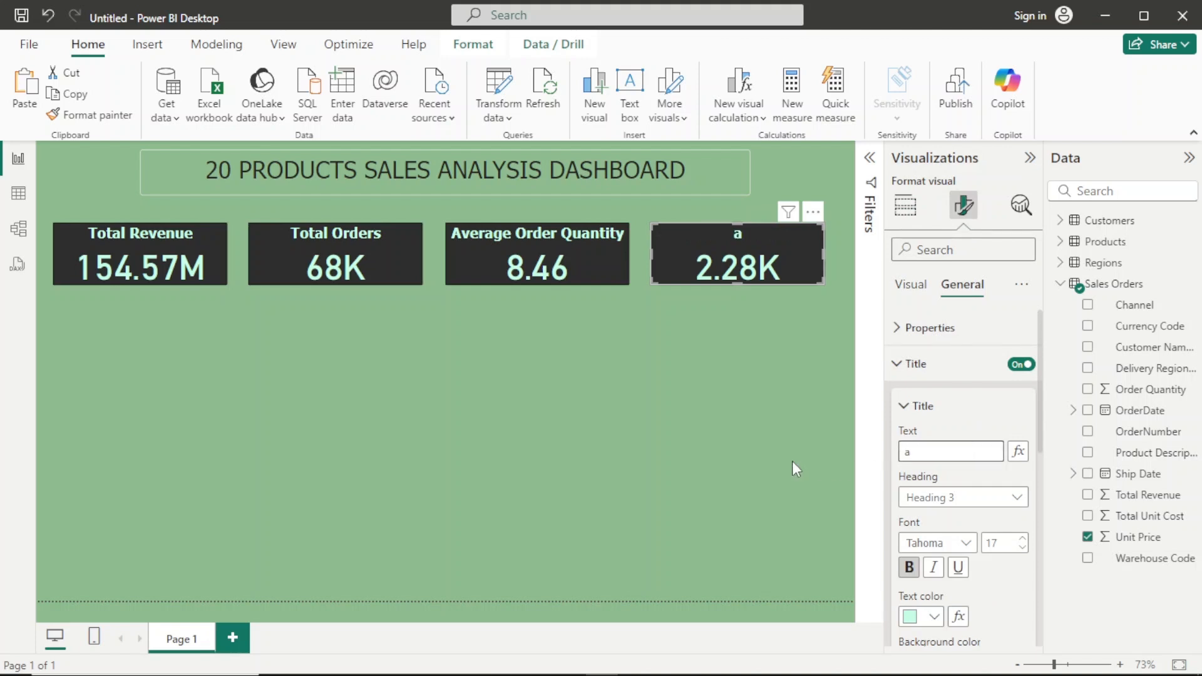
key(BackSpace)
text(Ave)
text(rage Unit)
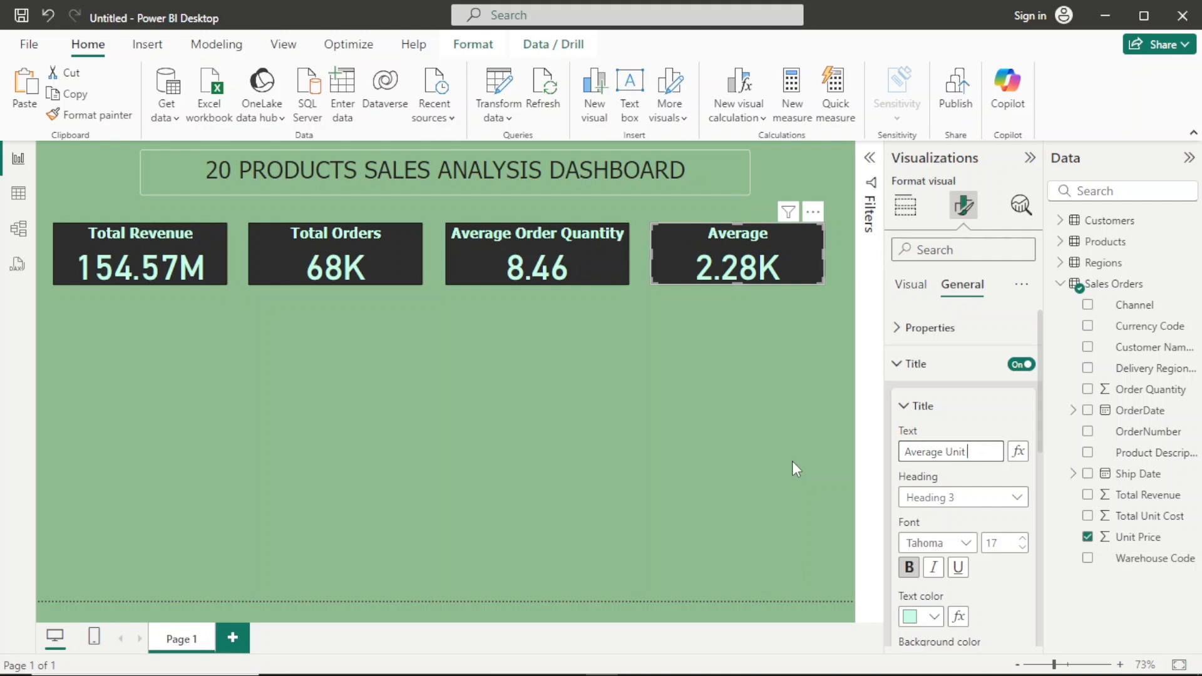
text( Price)
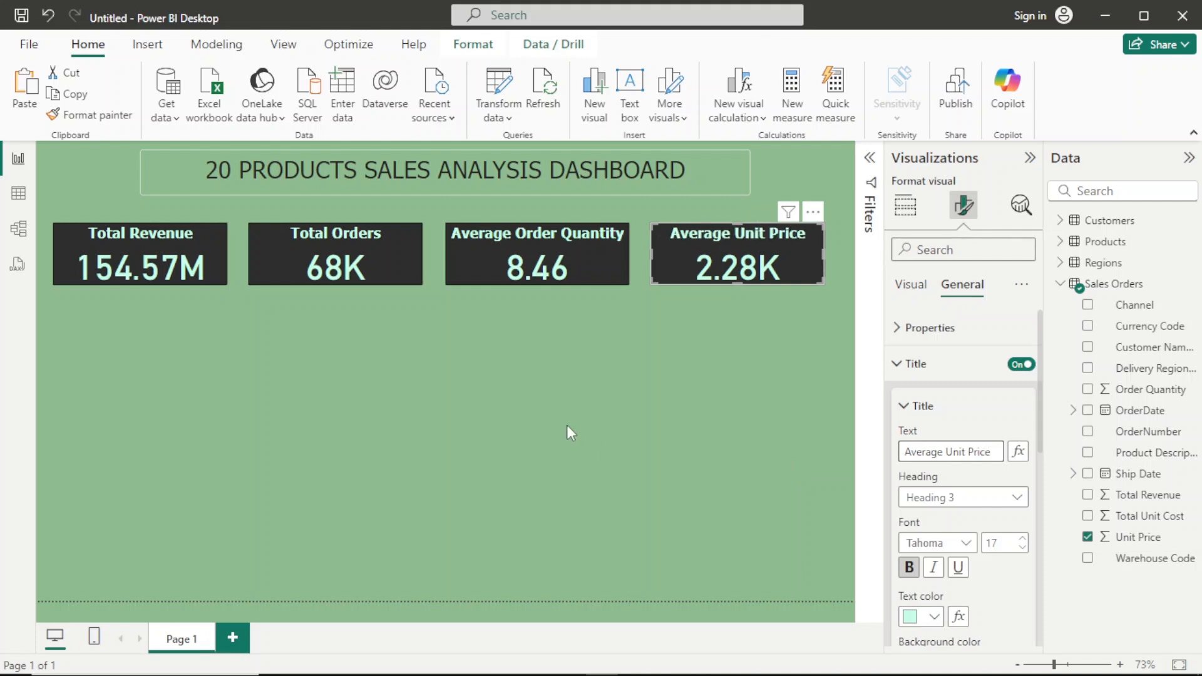
click(306, 327)
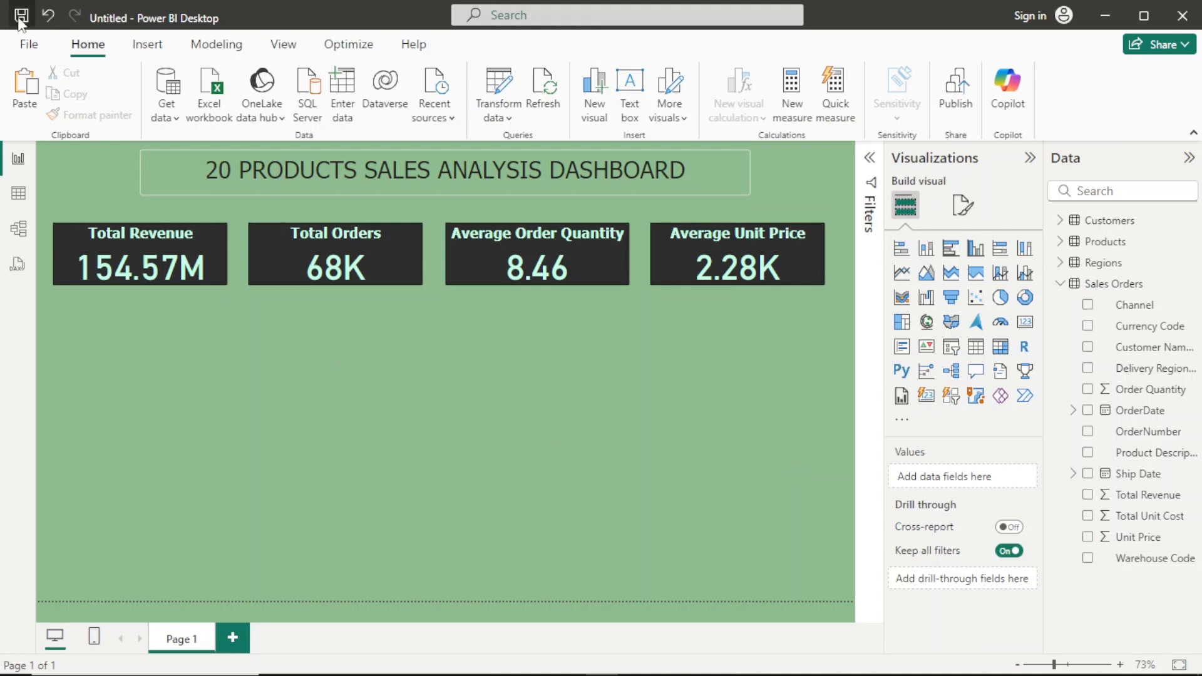
key(ctrl+s)
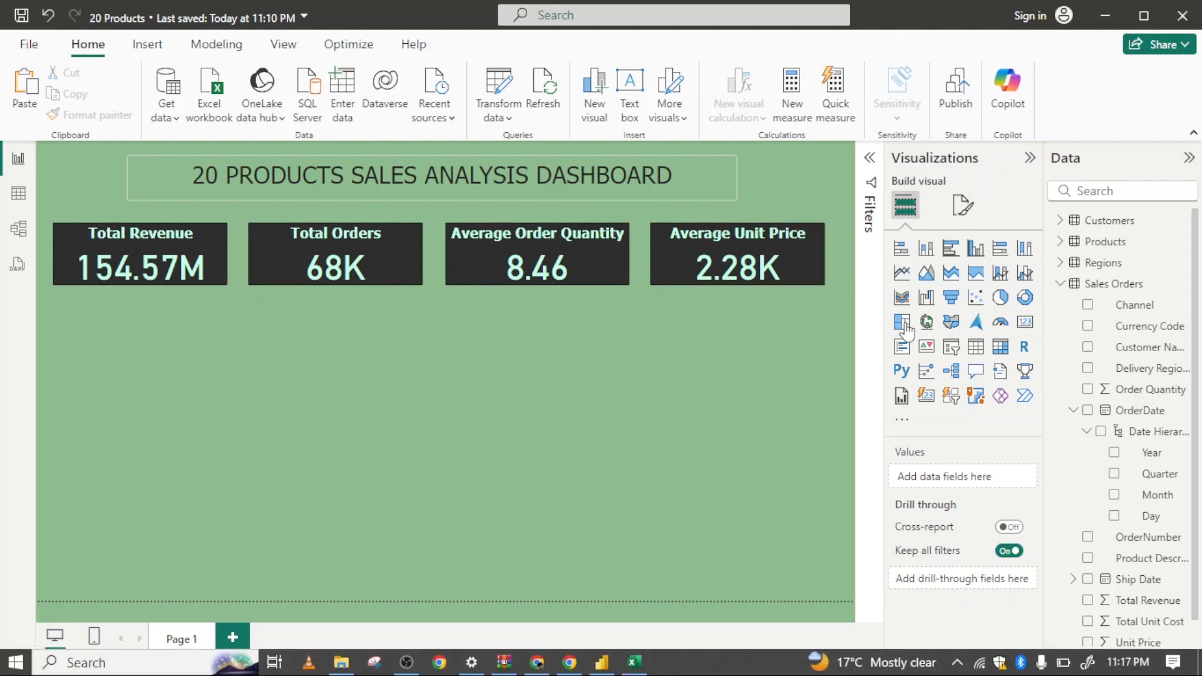
Add a slicer below the Total Revenue card using the OrderDate field from Sales Orders
click(950, 348)
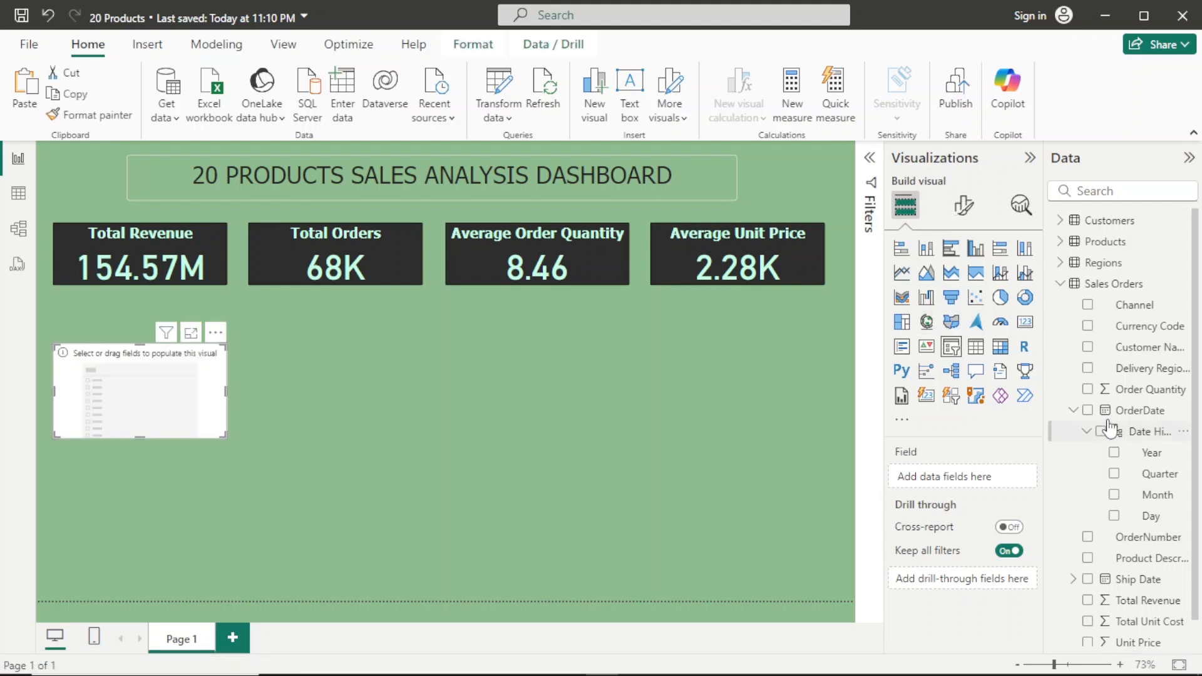
drag(1118, 414, 973, 475)
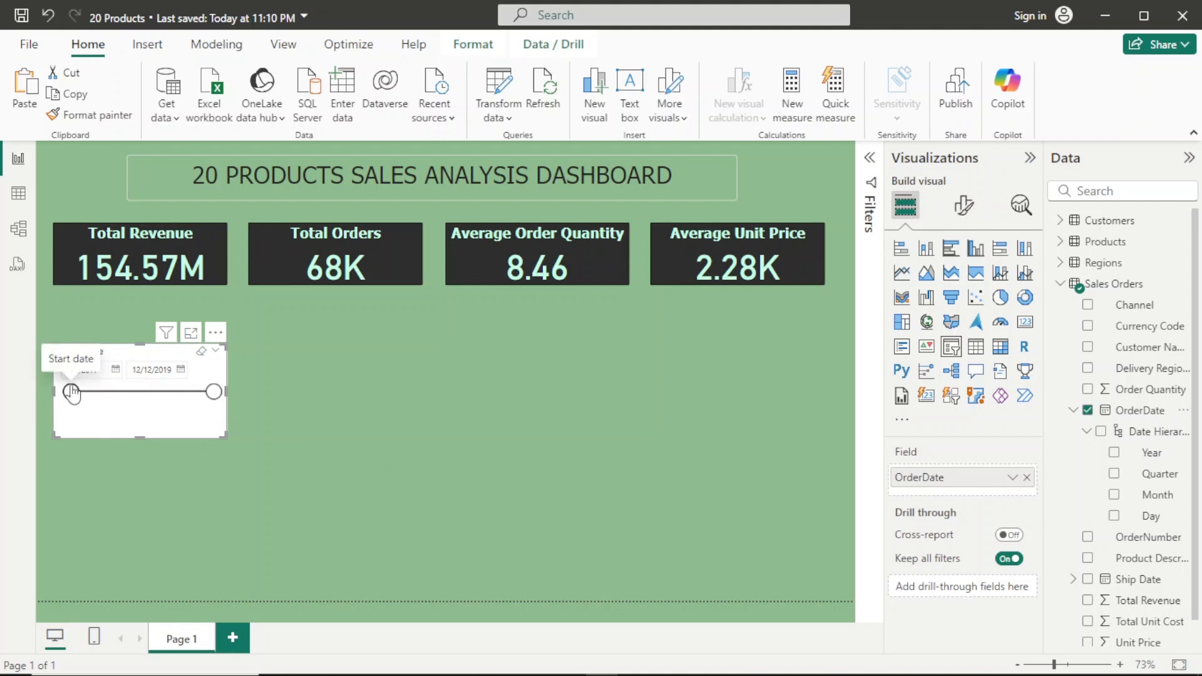
mouse_move(73, 398)
mouse_down()
mouse_move(108, 400)
mouse_move(69, 393)
mouse_up()
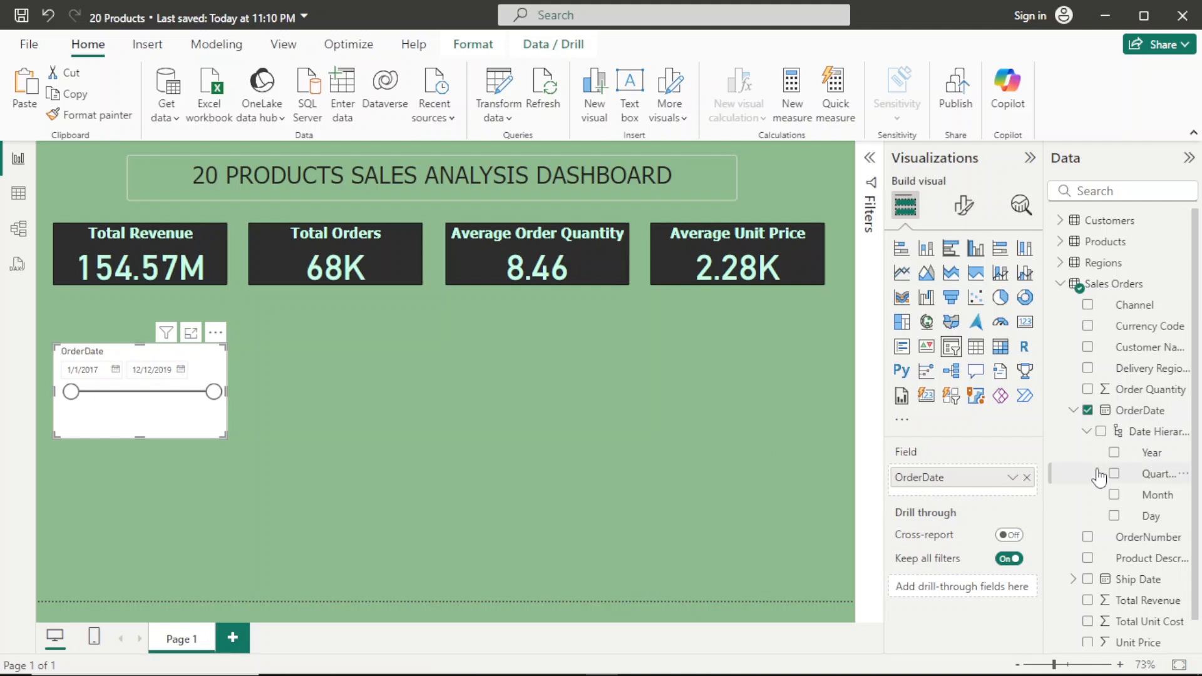
Switch the slicer's OrderDate field to Date Hierarchy and remove Day, Month and Quarter, keeping only Year
click(1012, 478)
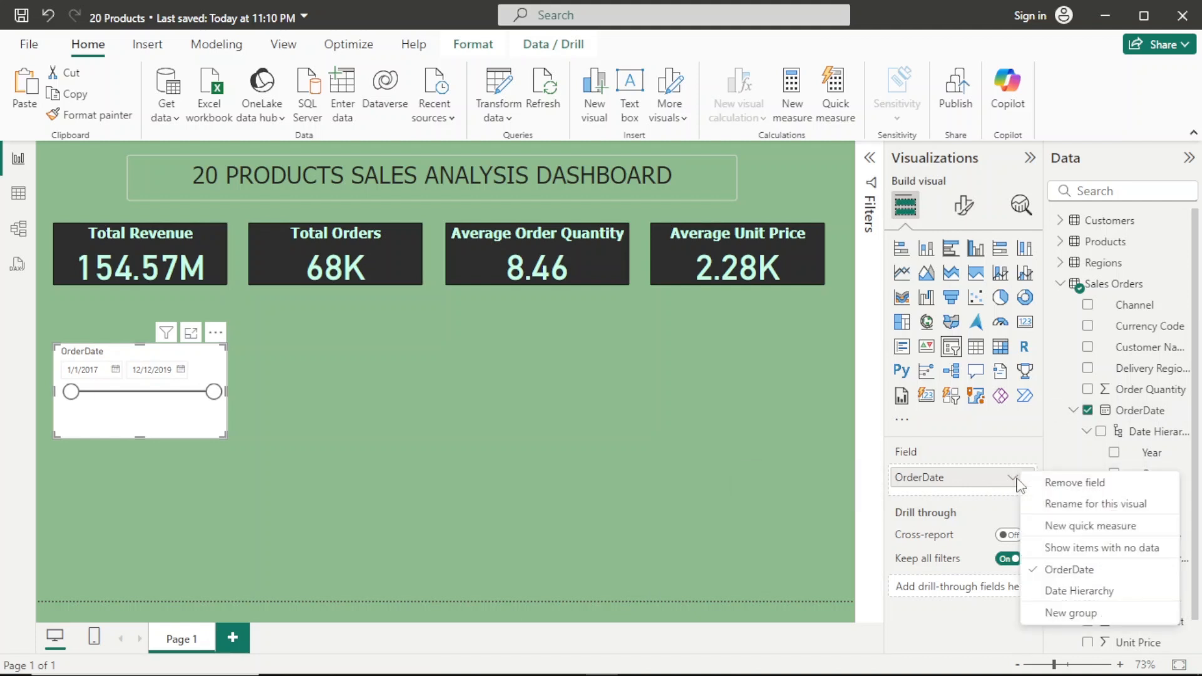
click(1048, 591)
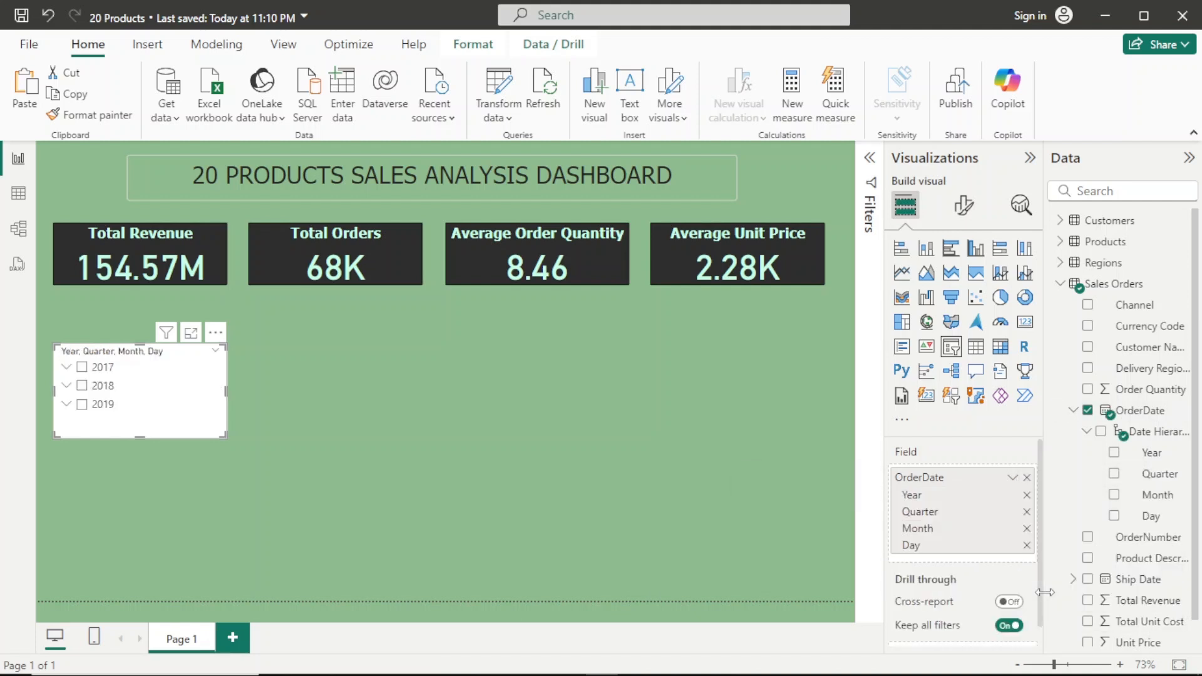
click(1026, 545)
click(1026, 529)
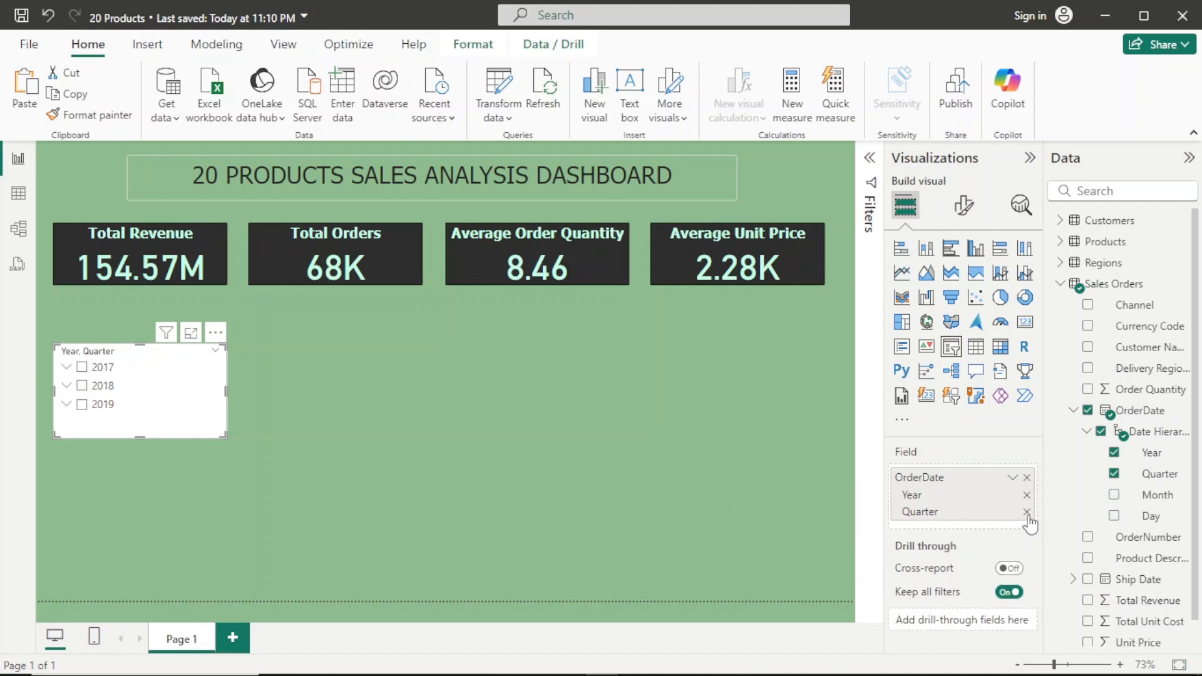
click(1026, 512)
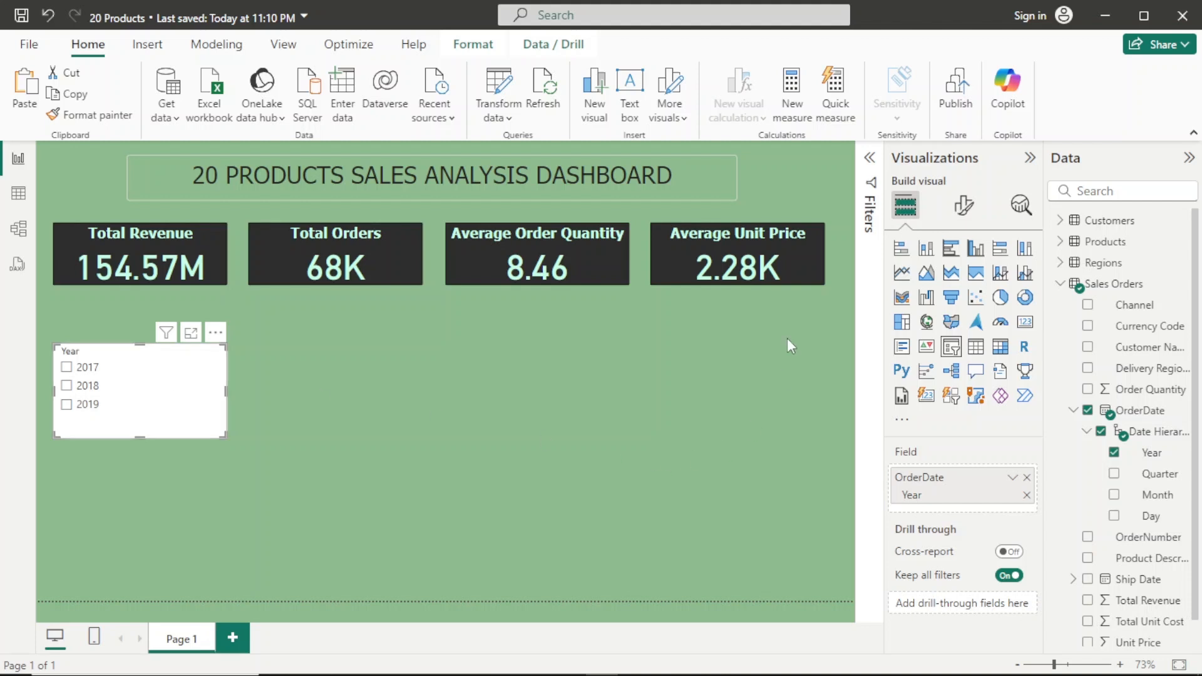
Set the Year slicer's style to Dropdown in its slicer settings
click(965, 209)
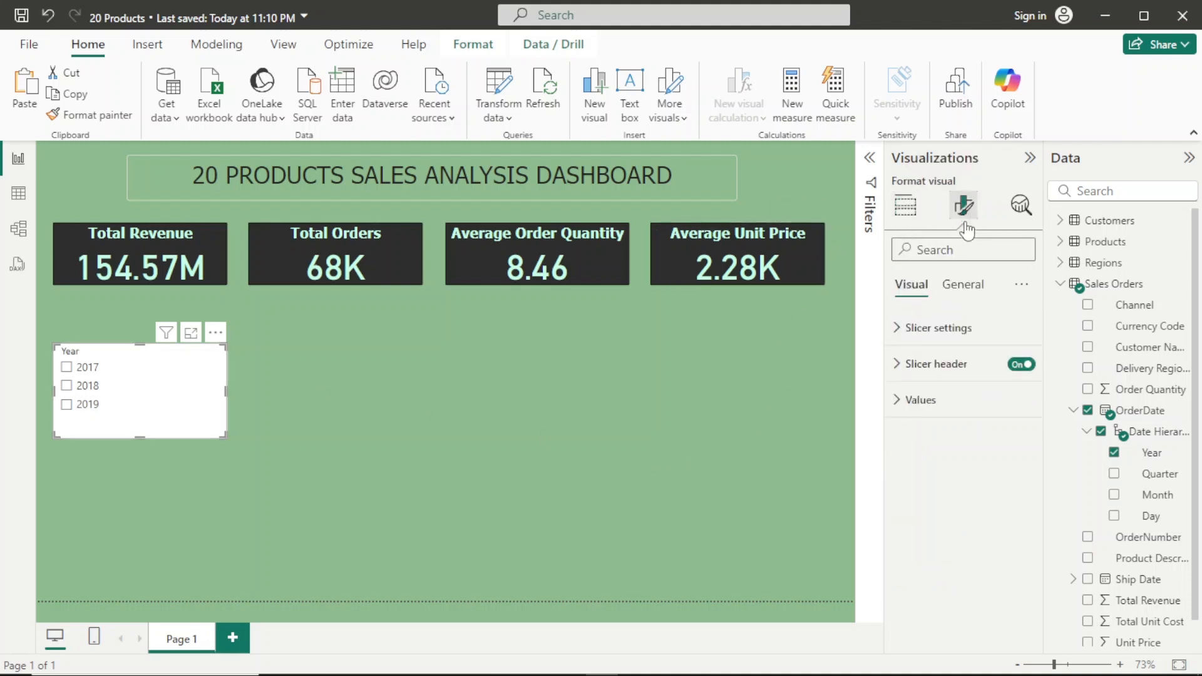
click(939, 328)
click(935, 416)
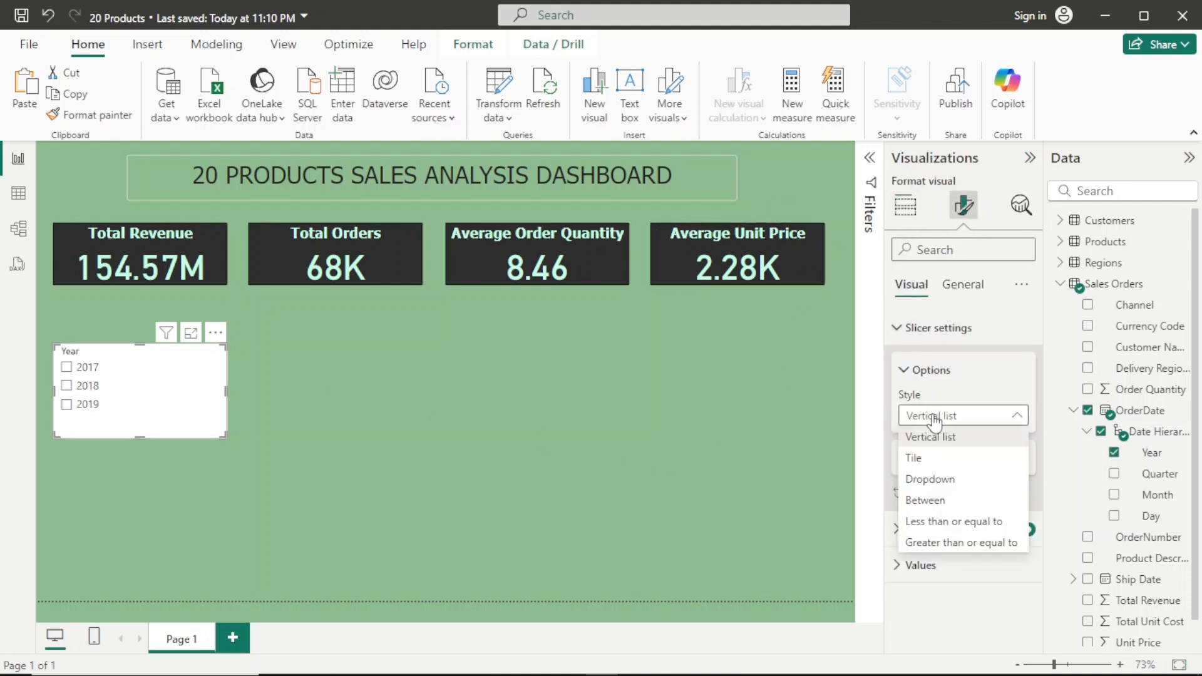
click(932, 479)
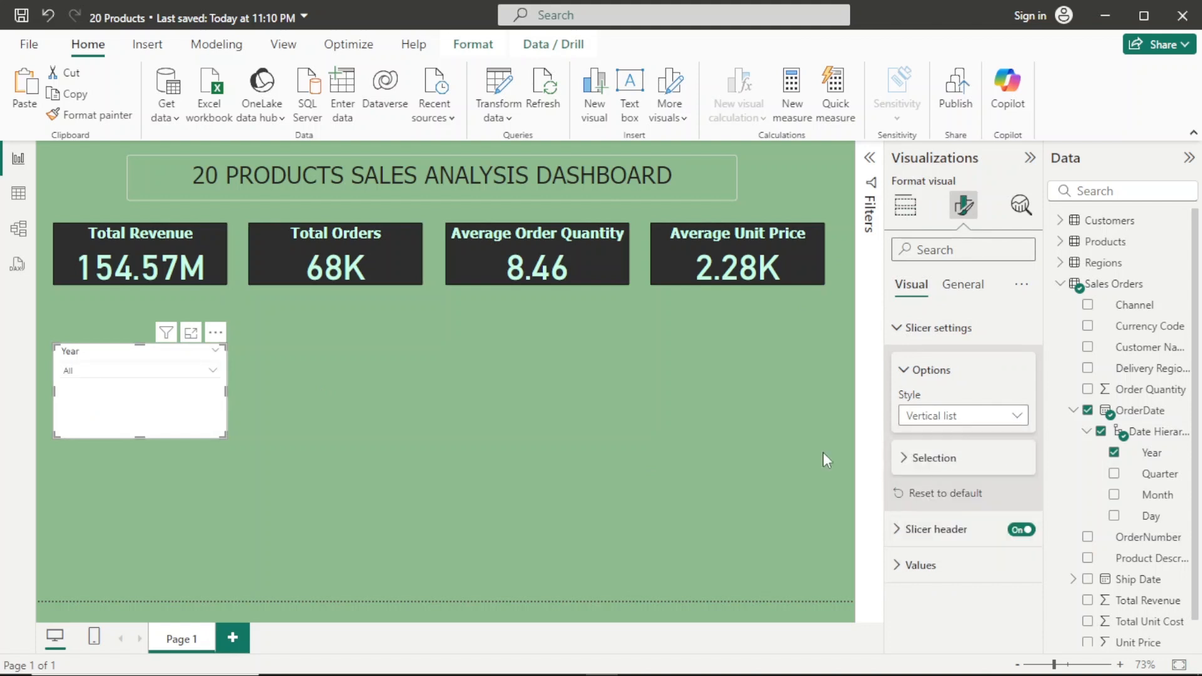
Shrink the Year slicer to a compact box and move it beside the dashboard title, above the Average Unit Price card
drag(144, 415, 153, 386)
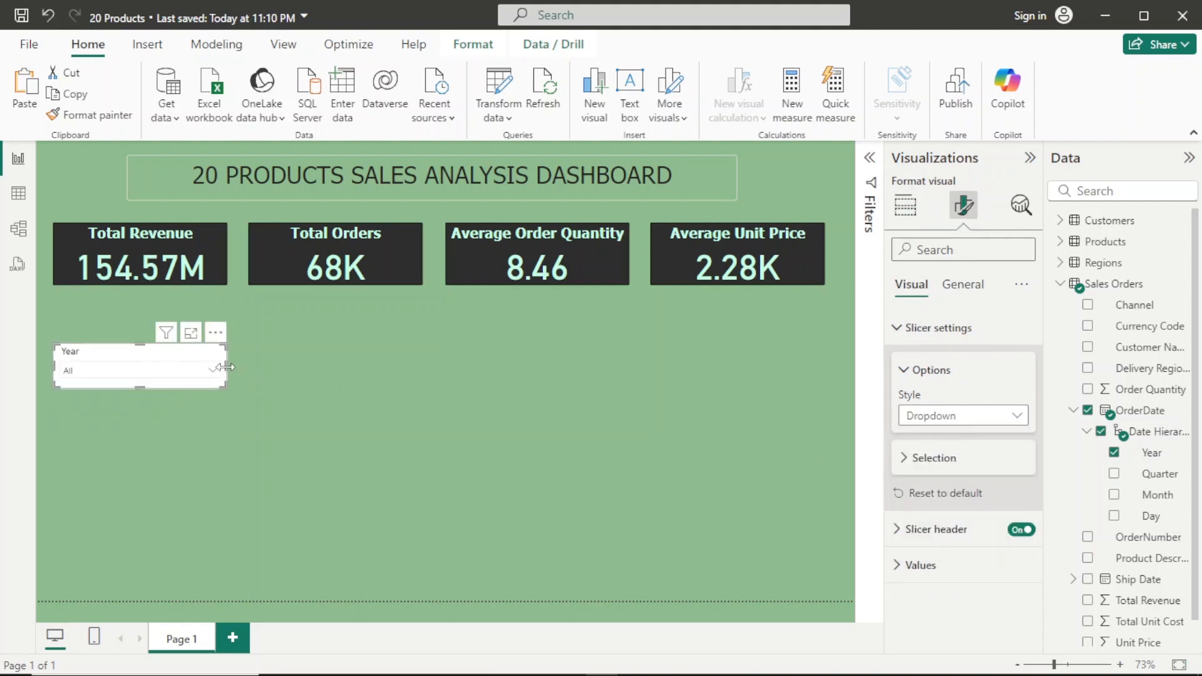
drag(226, 367, 133, 368)
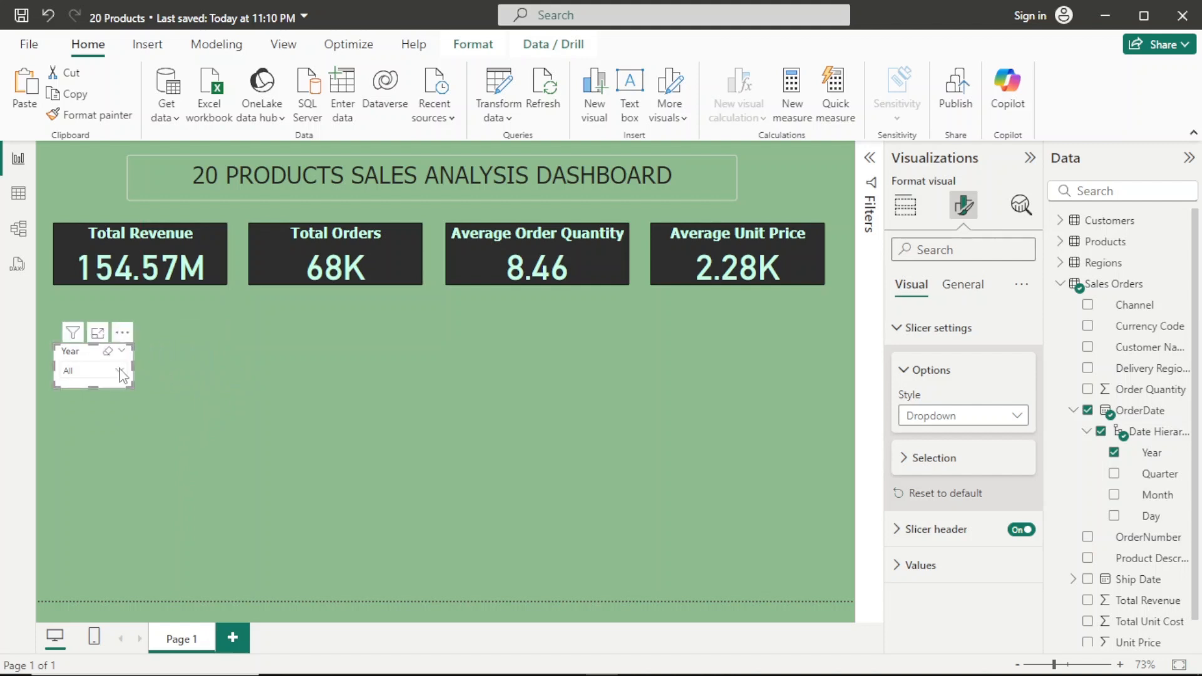
click(120, 372)
click(121, 373)
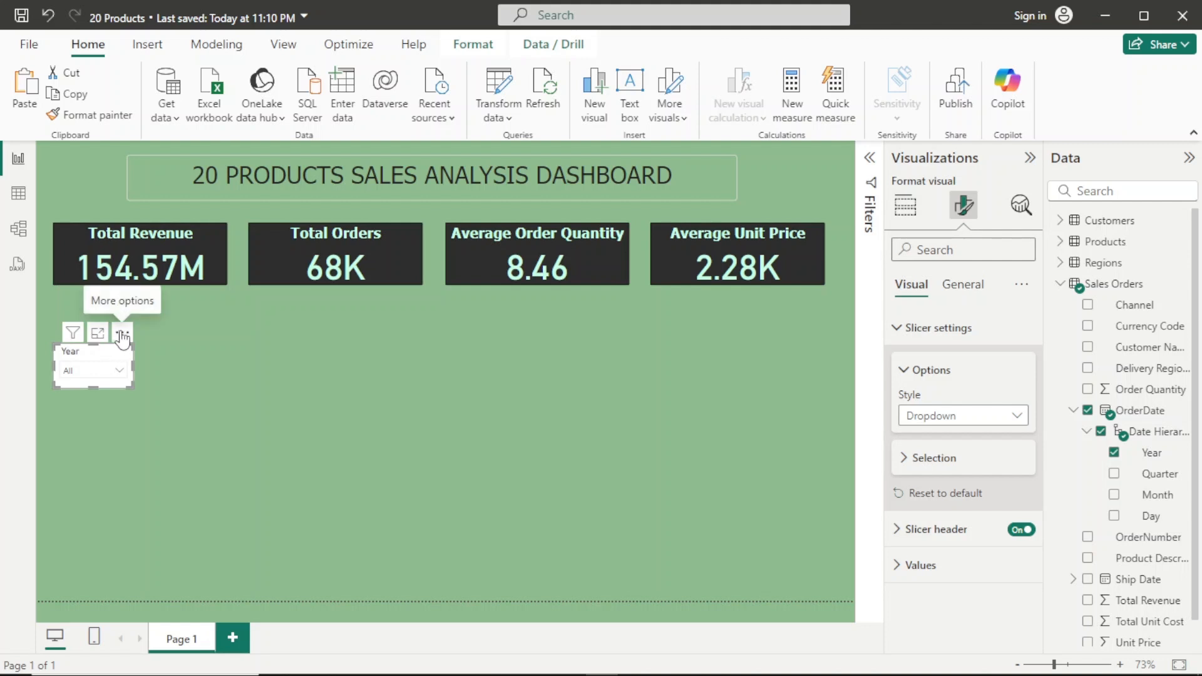
drag(121, 338, 819, 156)
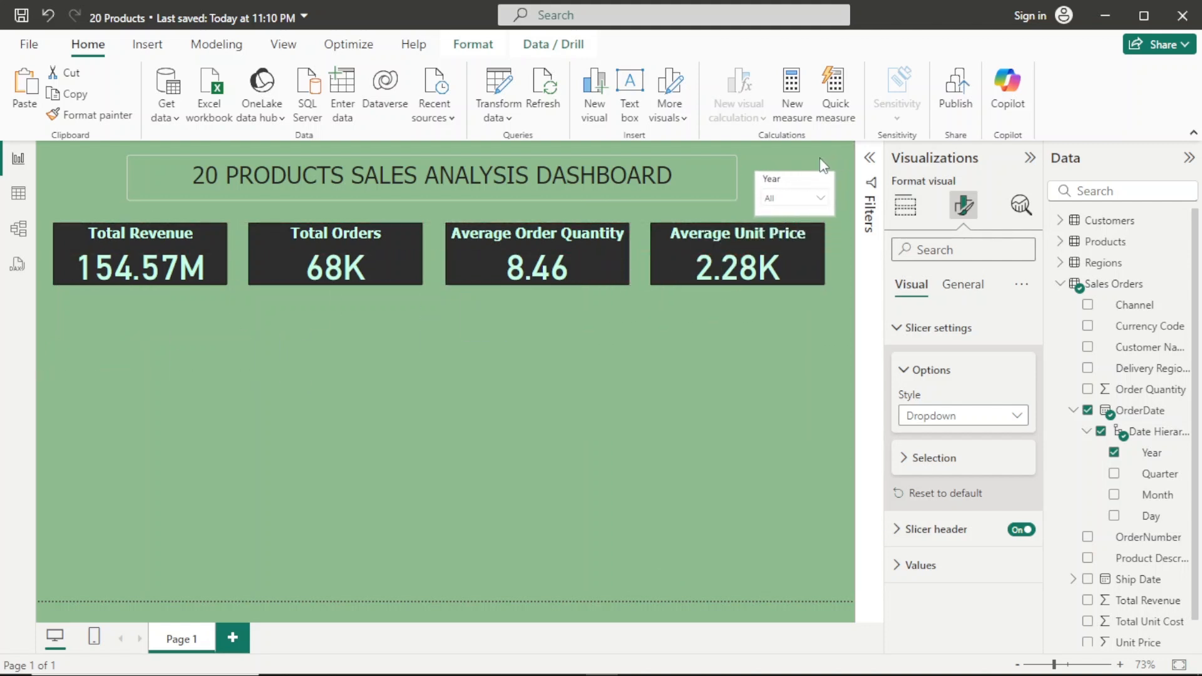
Filter the dashboard to 2017 with the Year slicer
click(817, 200)
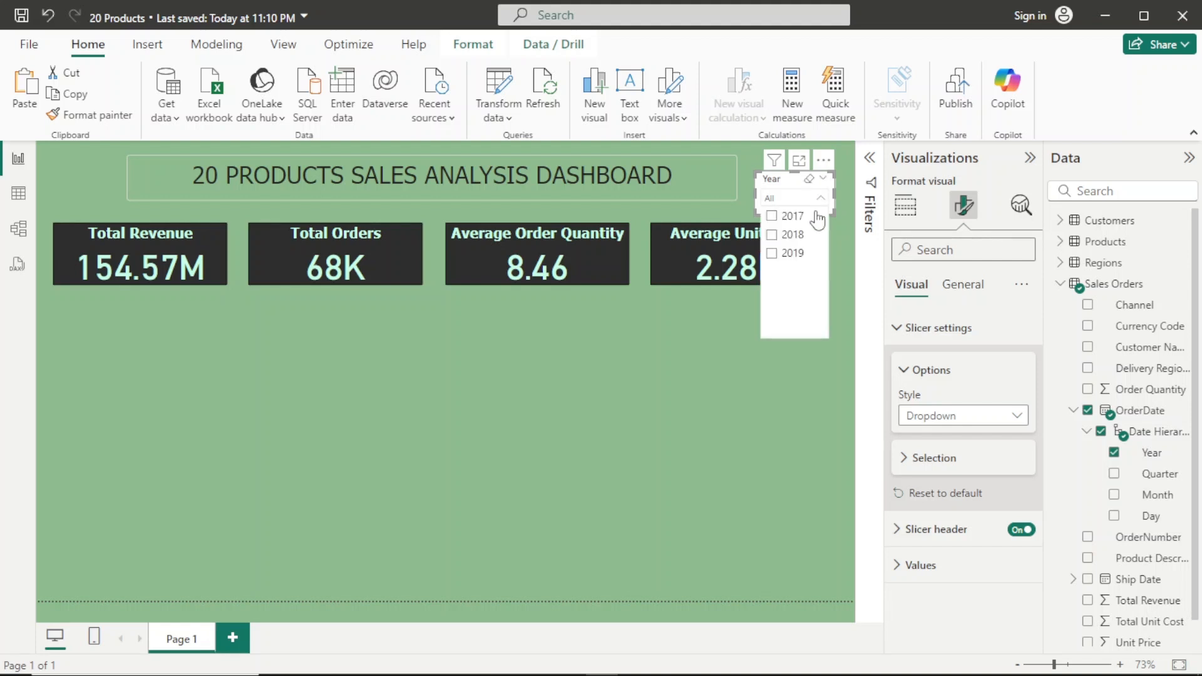
click(773, 217)
click(715, 317)
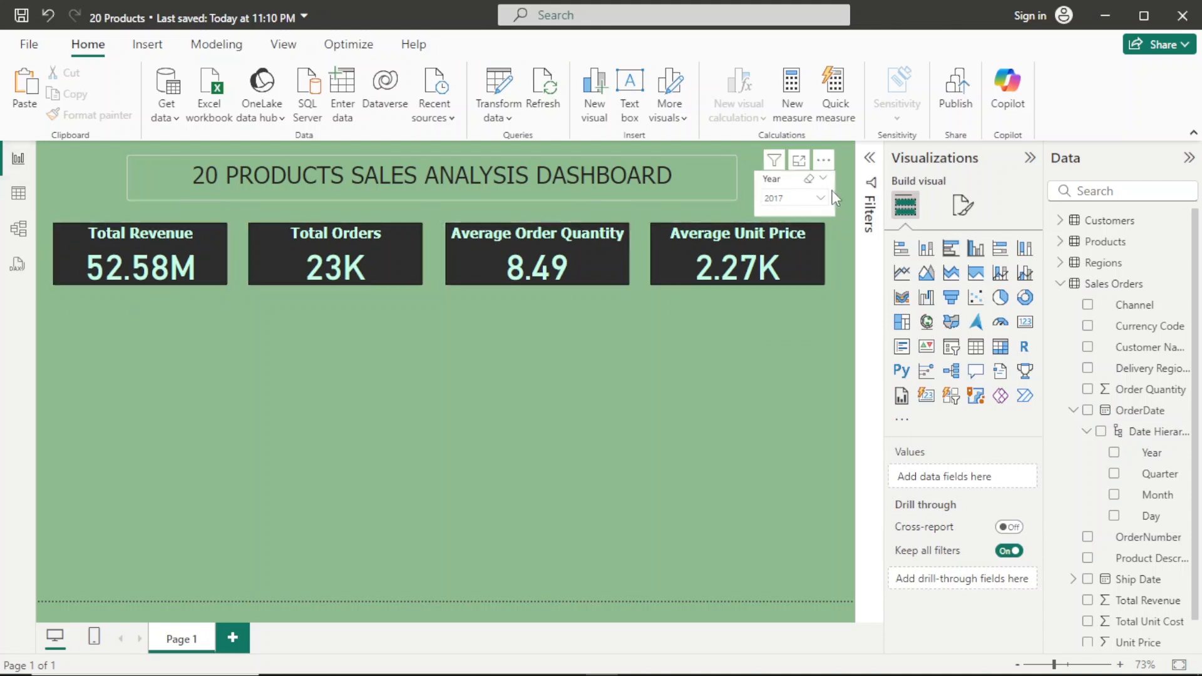
Switch the Year slicer between 2018, 2019 and 2017 to compare the card values, finishing on 2017
click(813, 197)
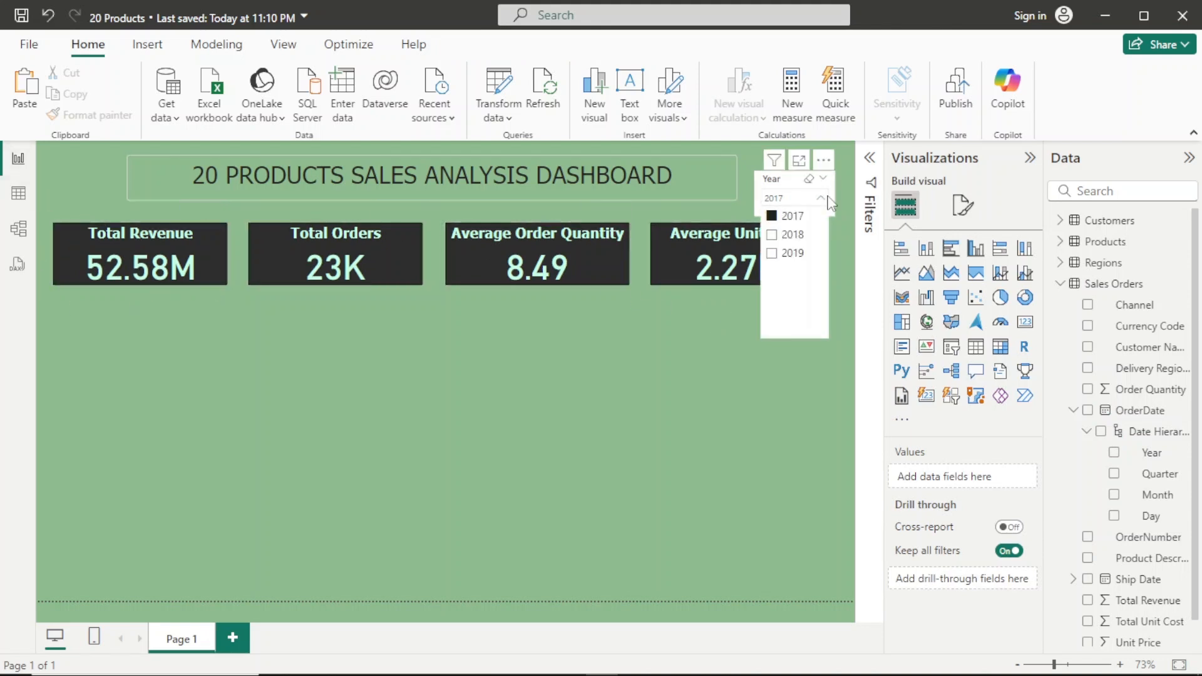
click(772, 234)
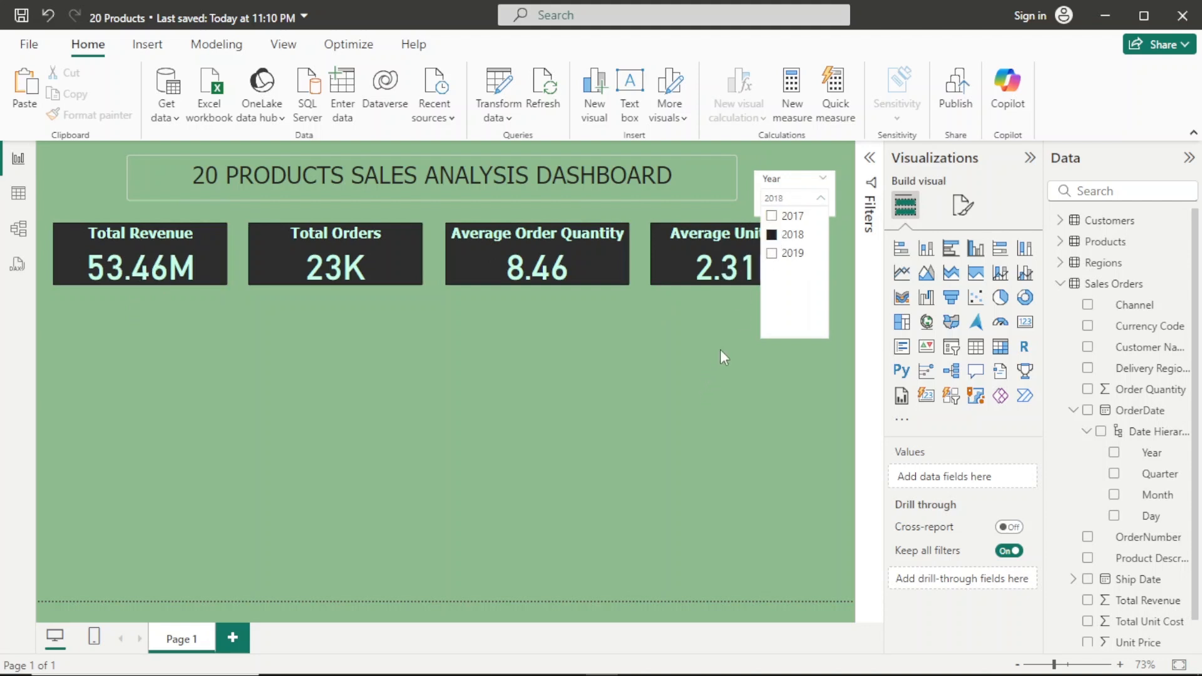
click(771, 253)
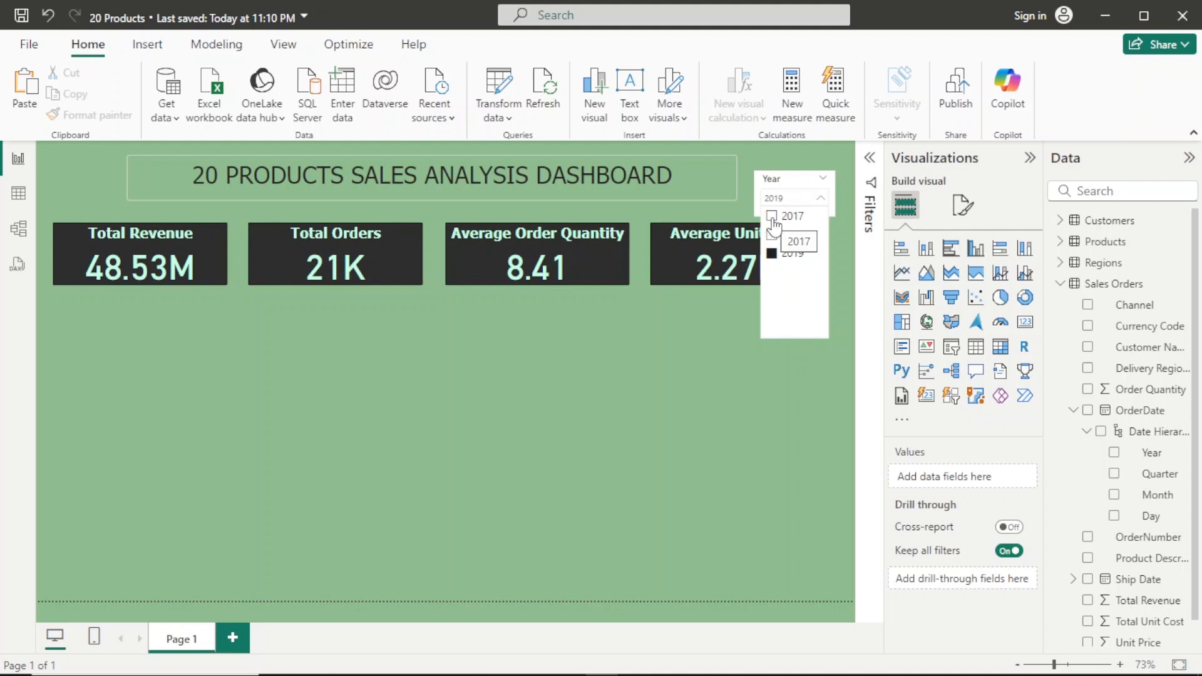
click(772, 235)
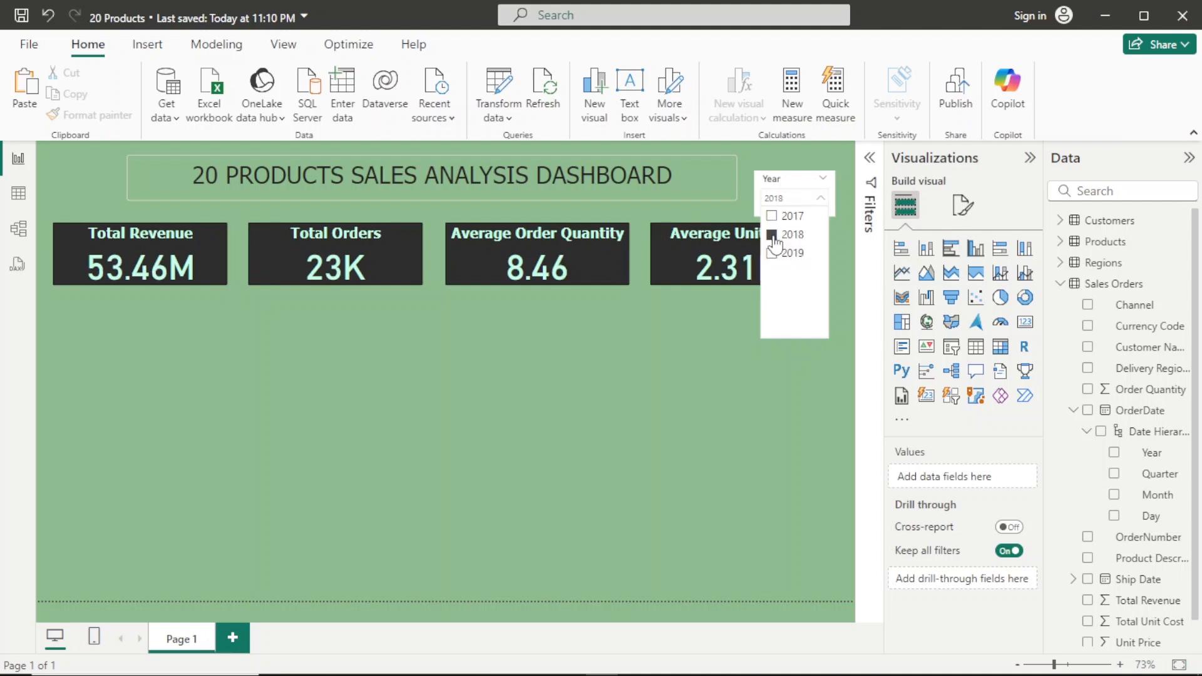
click(773, 216)
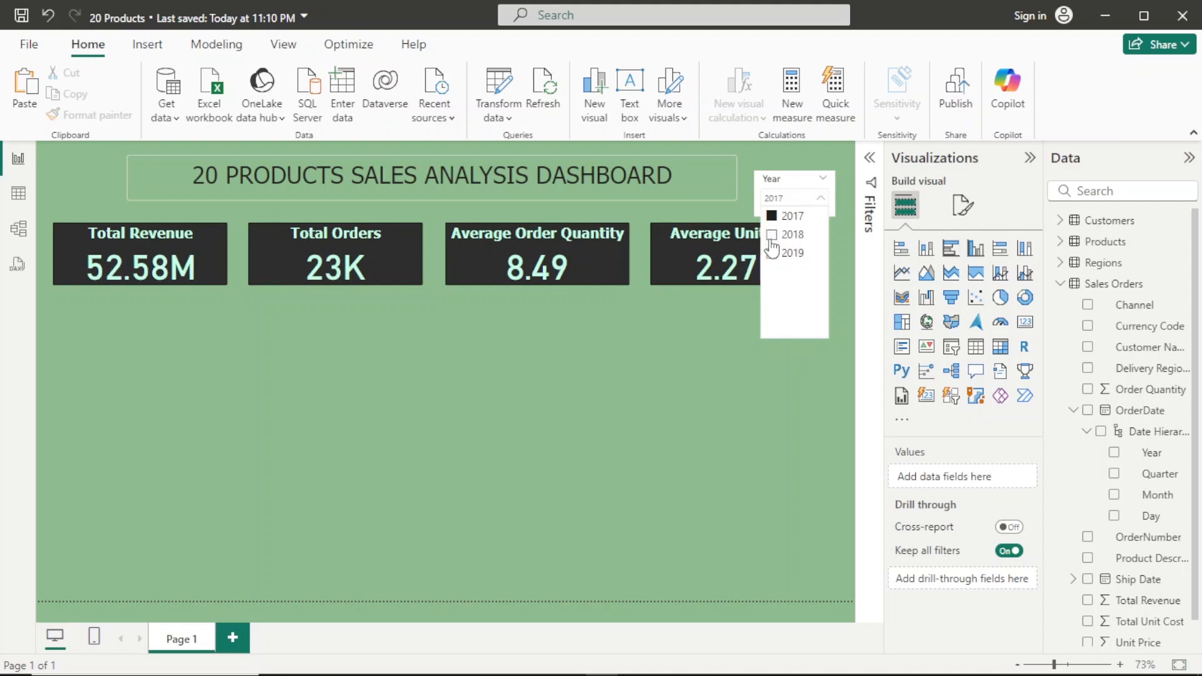
click(773, 236)
click(773, 254)
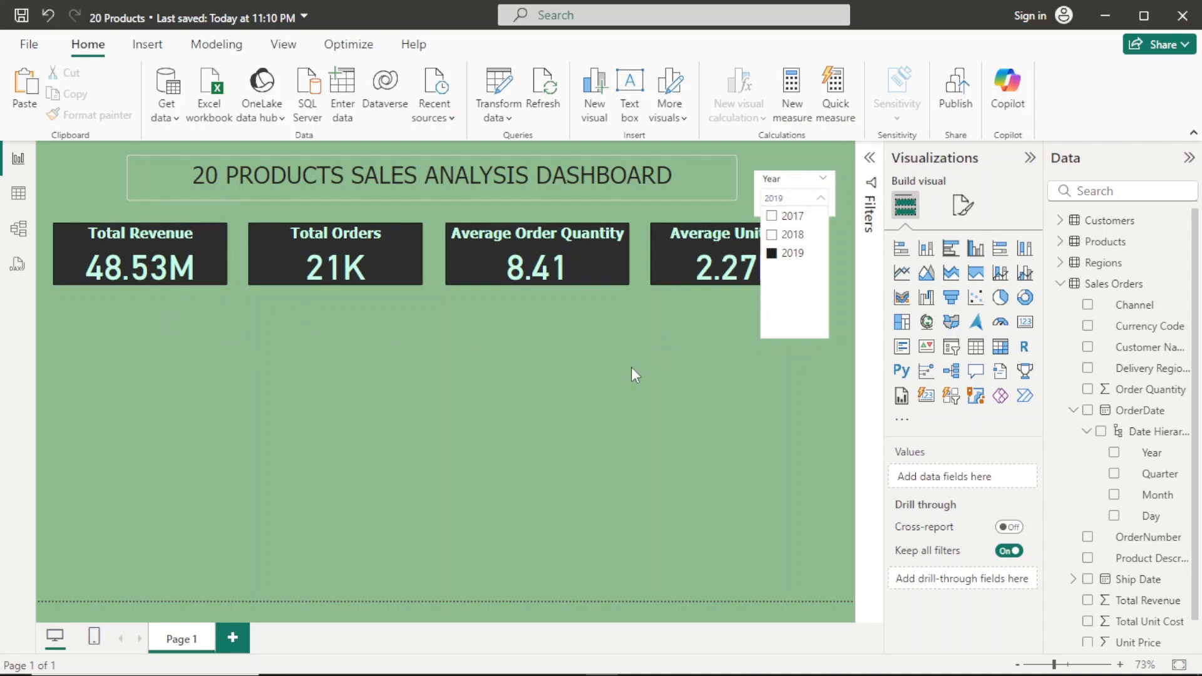
click(773, 217)
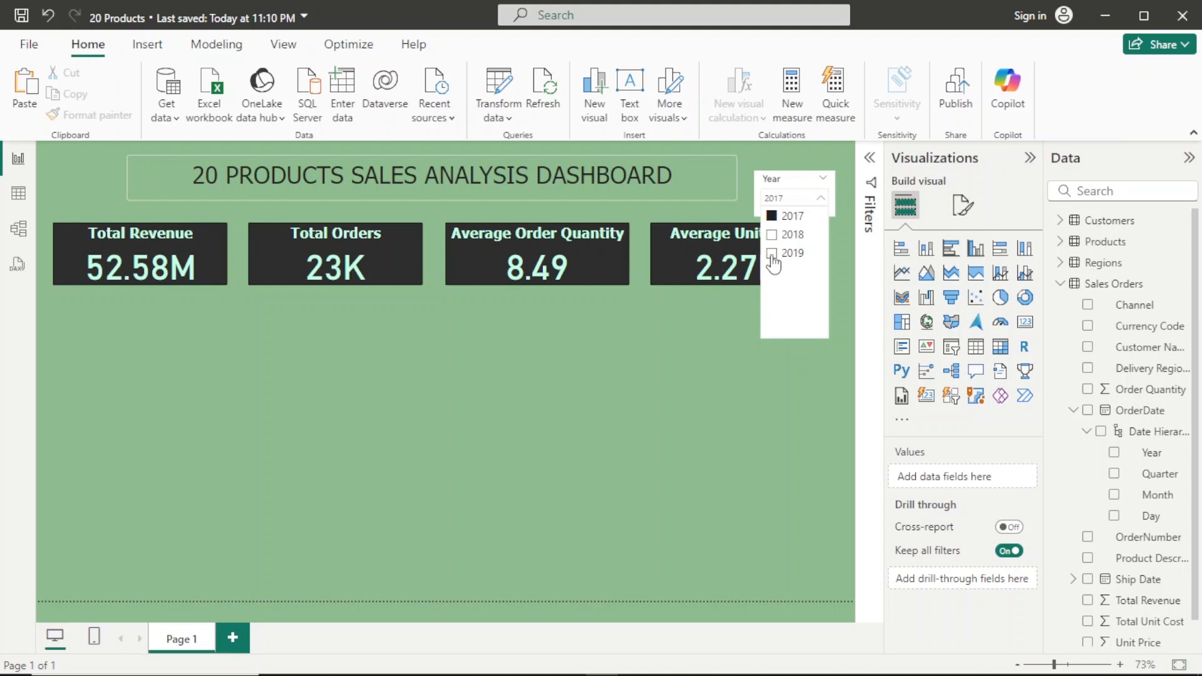
click(700, 330)
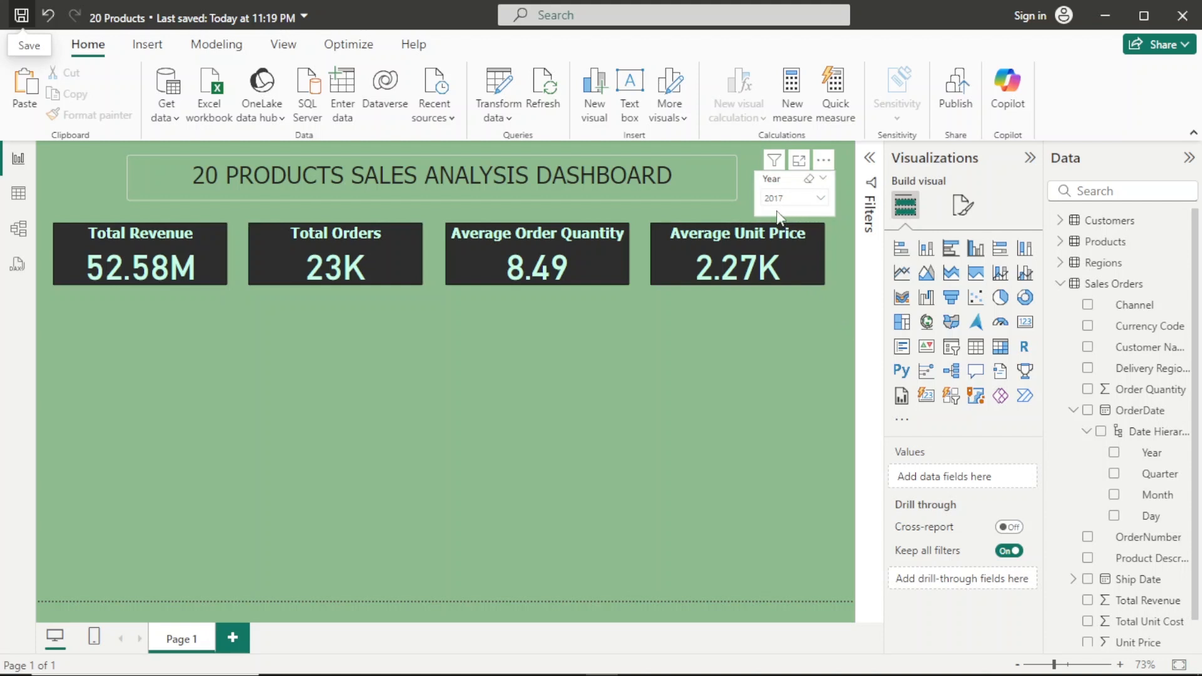
Set the Year slicer's background to the same dark grey as the KPI cards
click(826, 209)
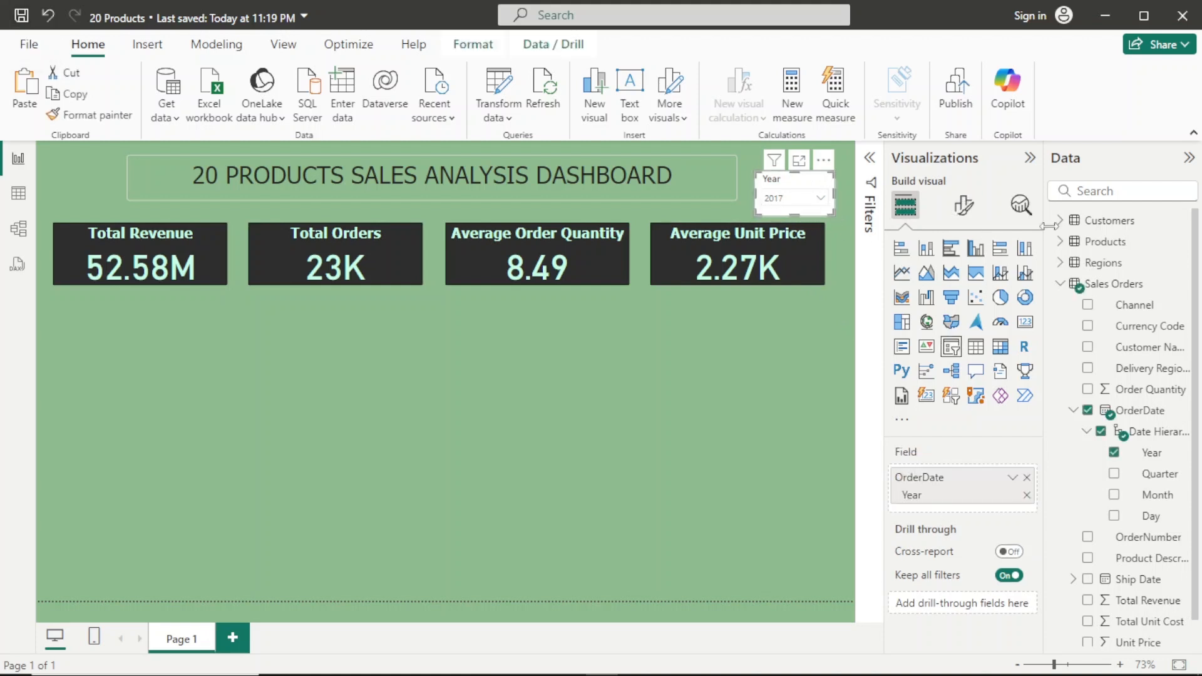
click(956, 213)
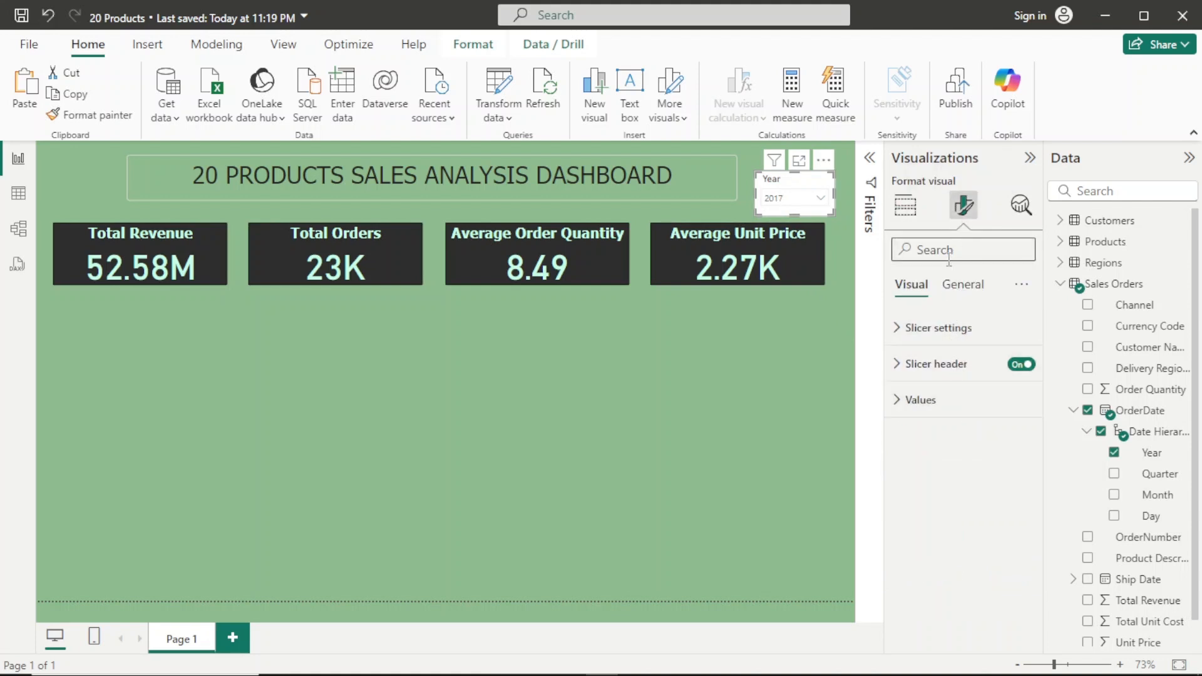
click(961, 285)
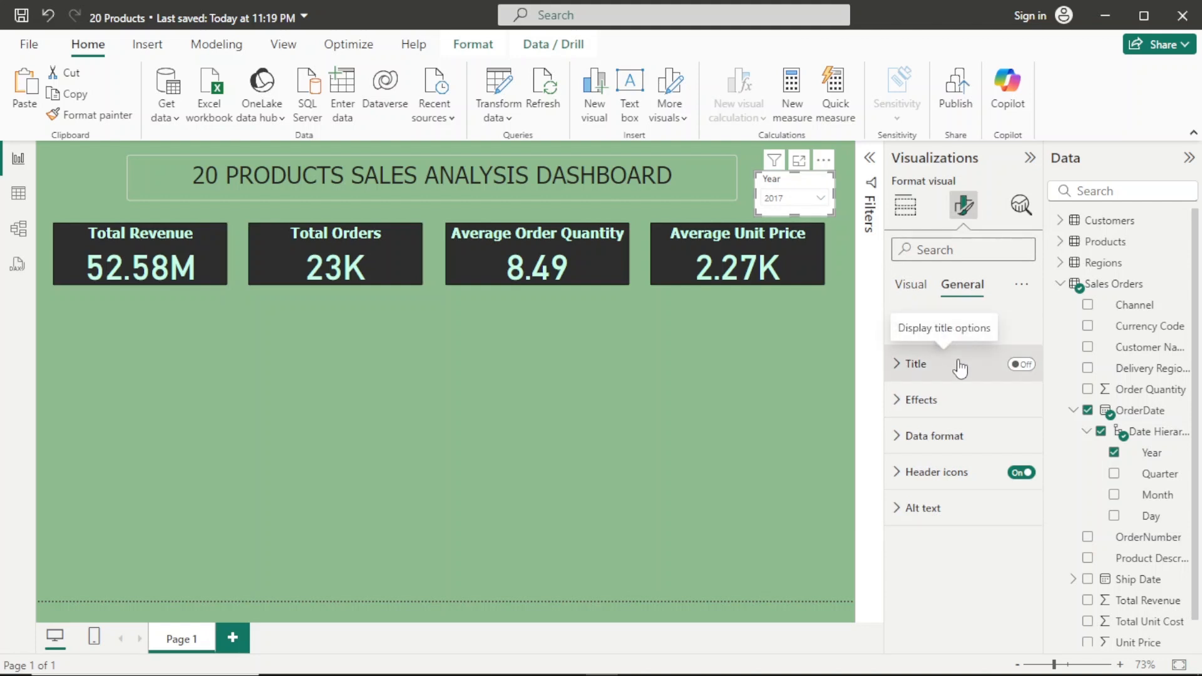
click(959, 405)
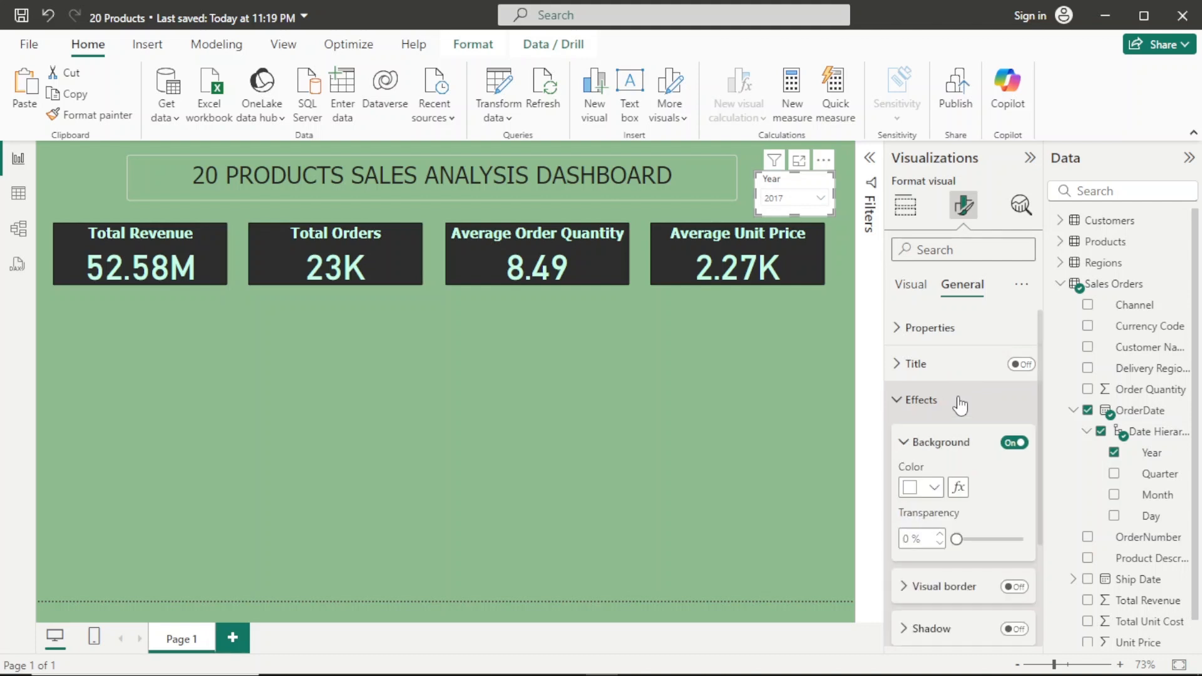
click(936, 491)
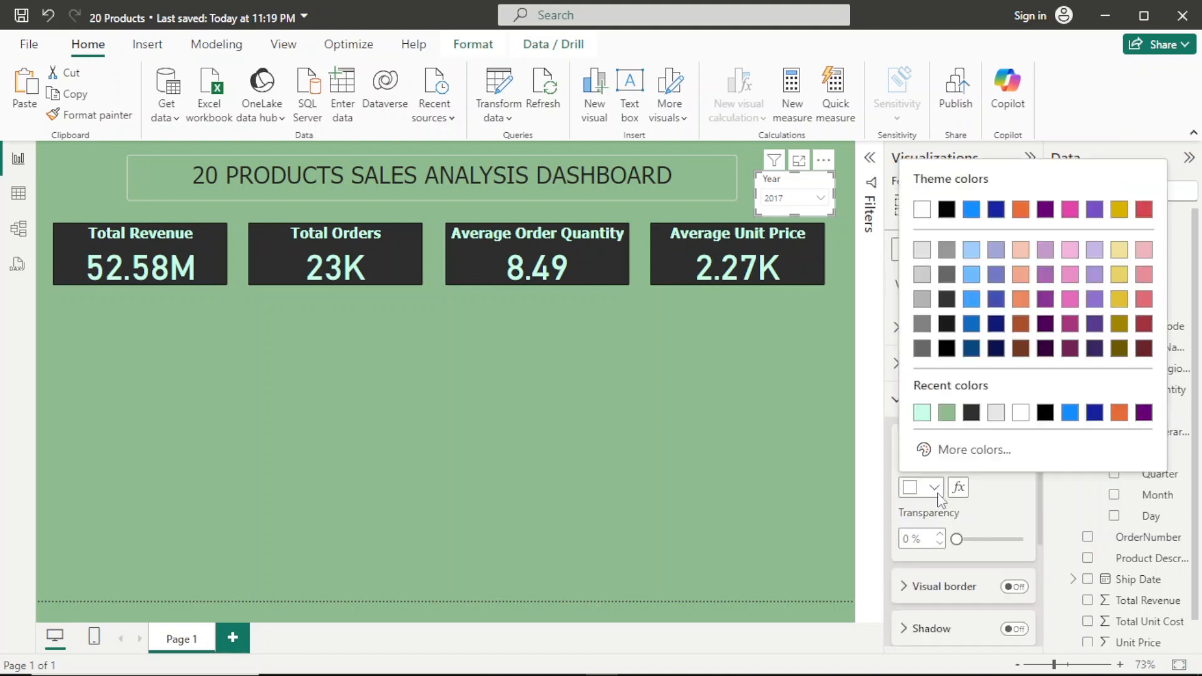
click(971, 412)
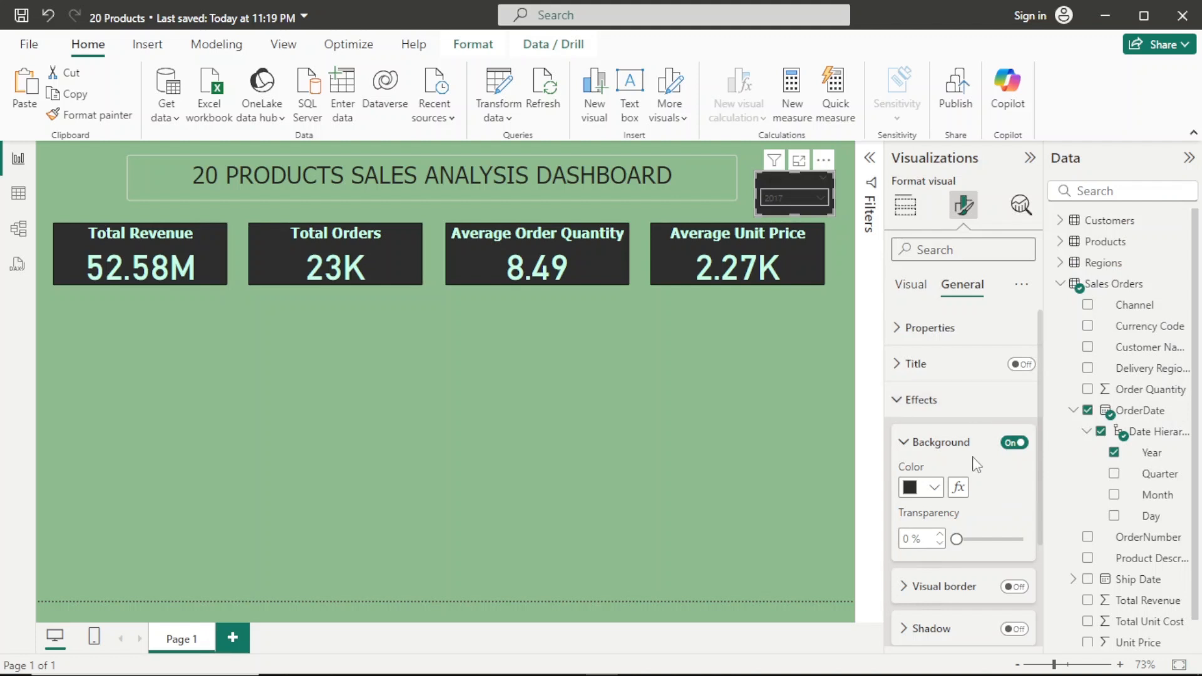
click(916, 403)
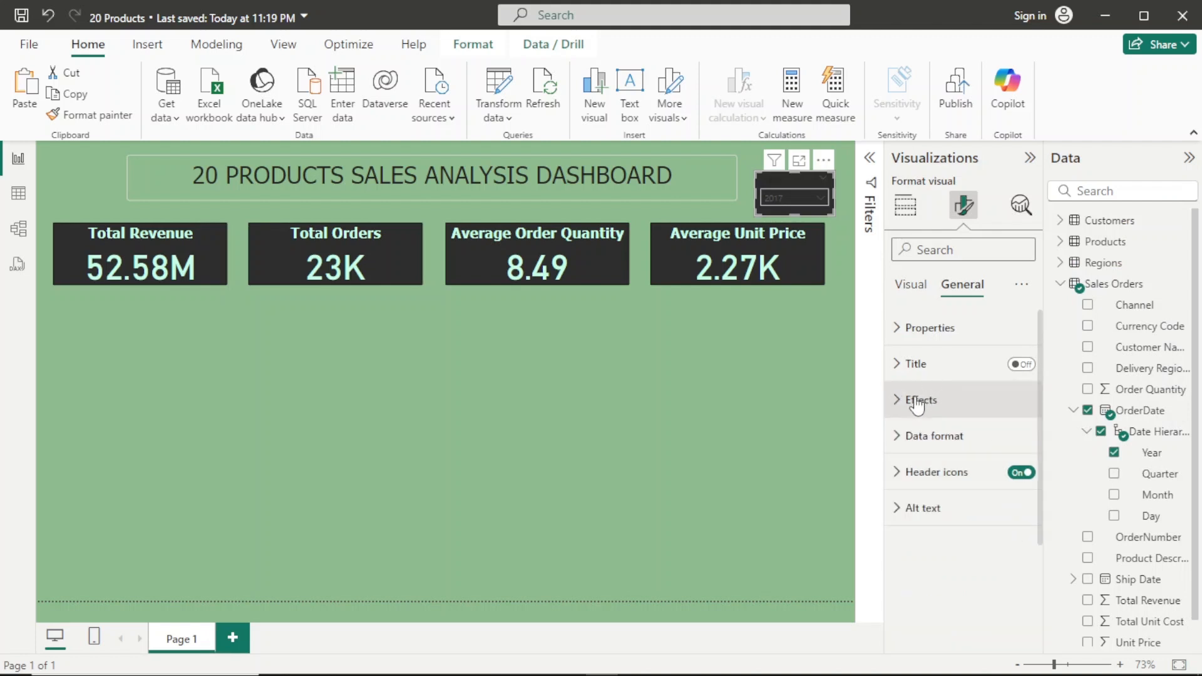
Format the Year slicer's header text in Tahoma with the light mint green font color used on the cards
click(908, 284)
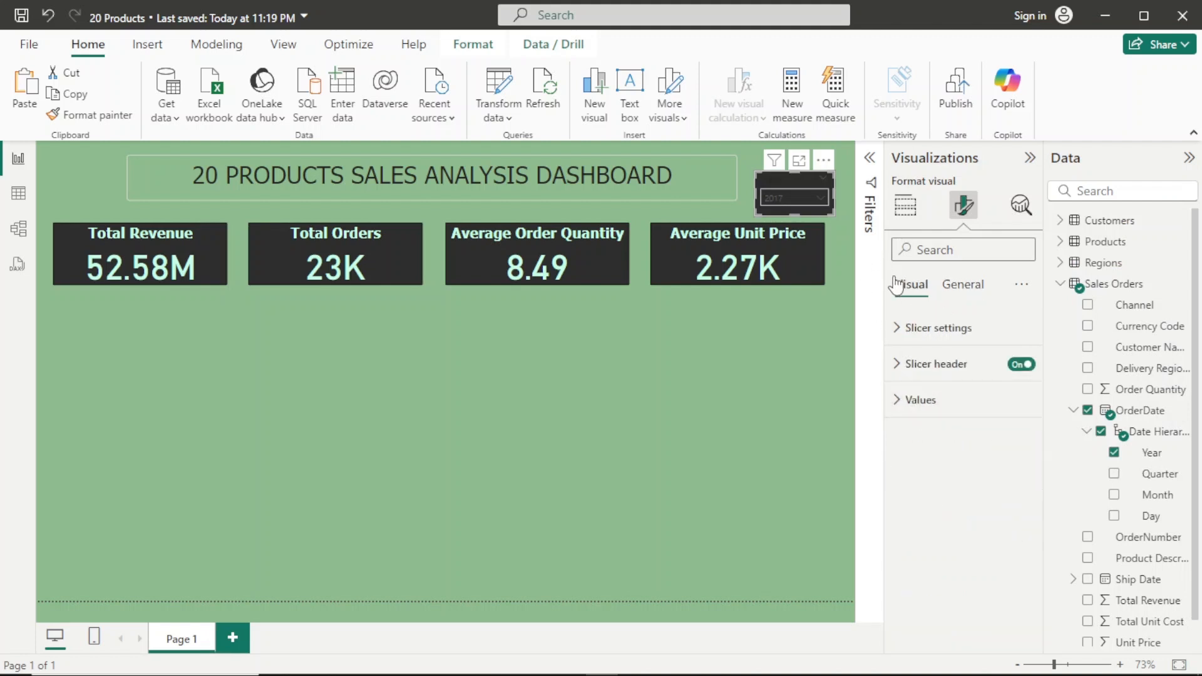
click(925, 368)
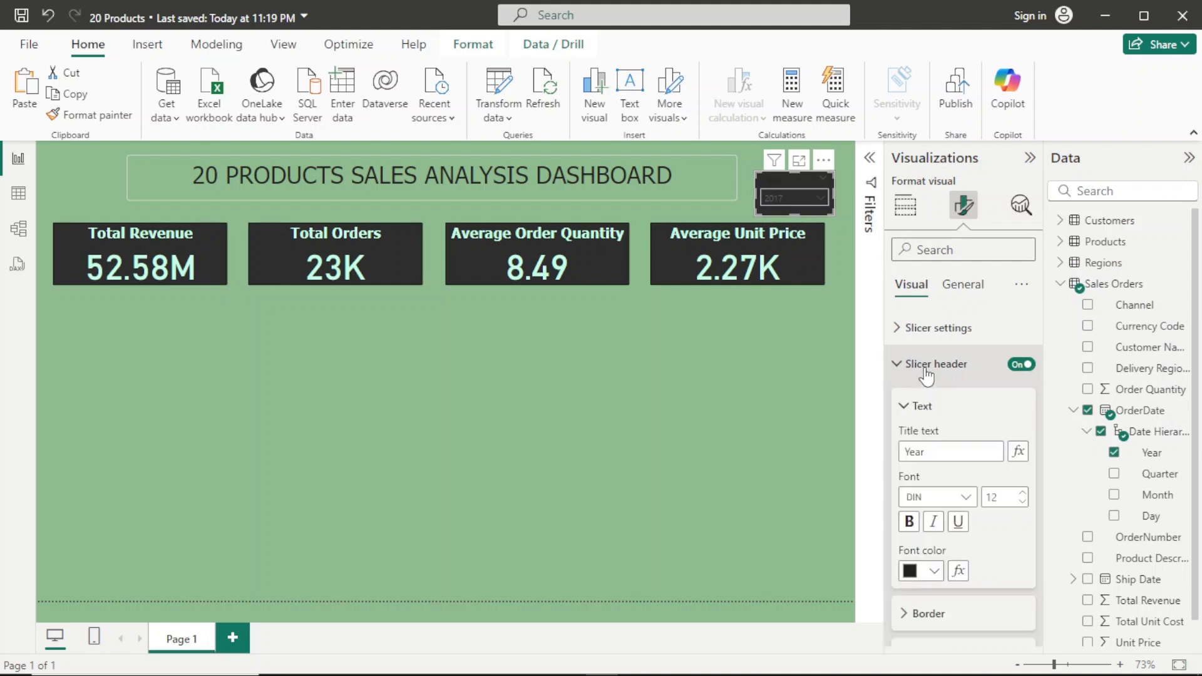
click(966, 499)
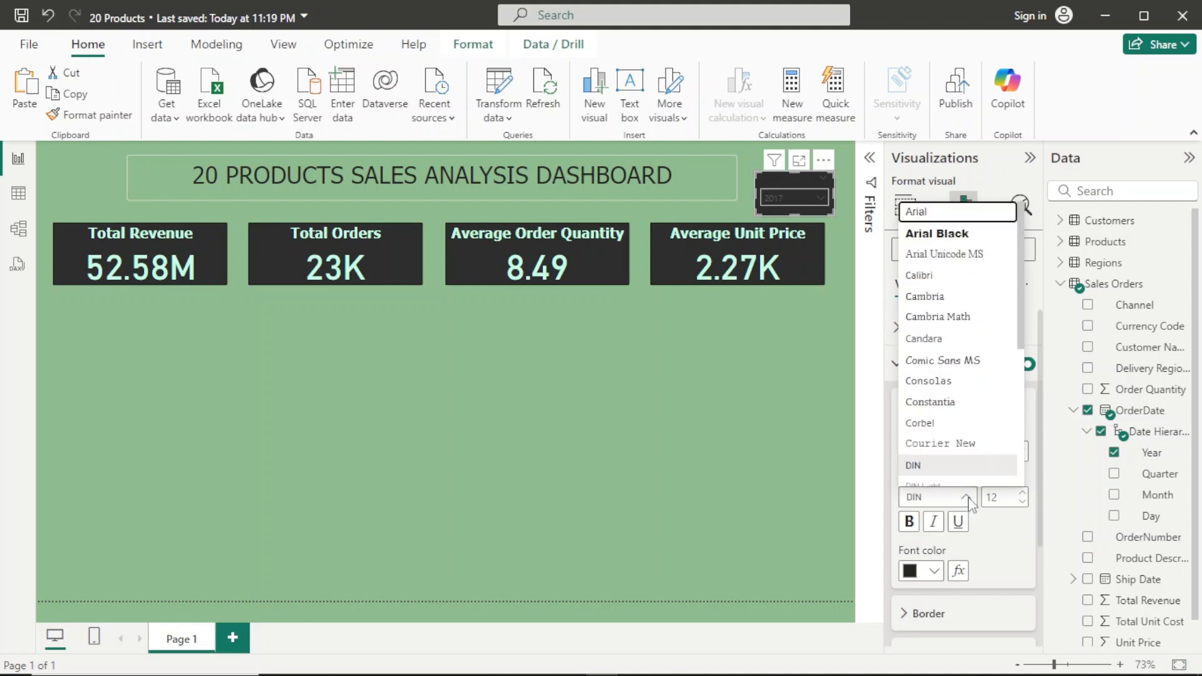
key(t)
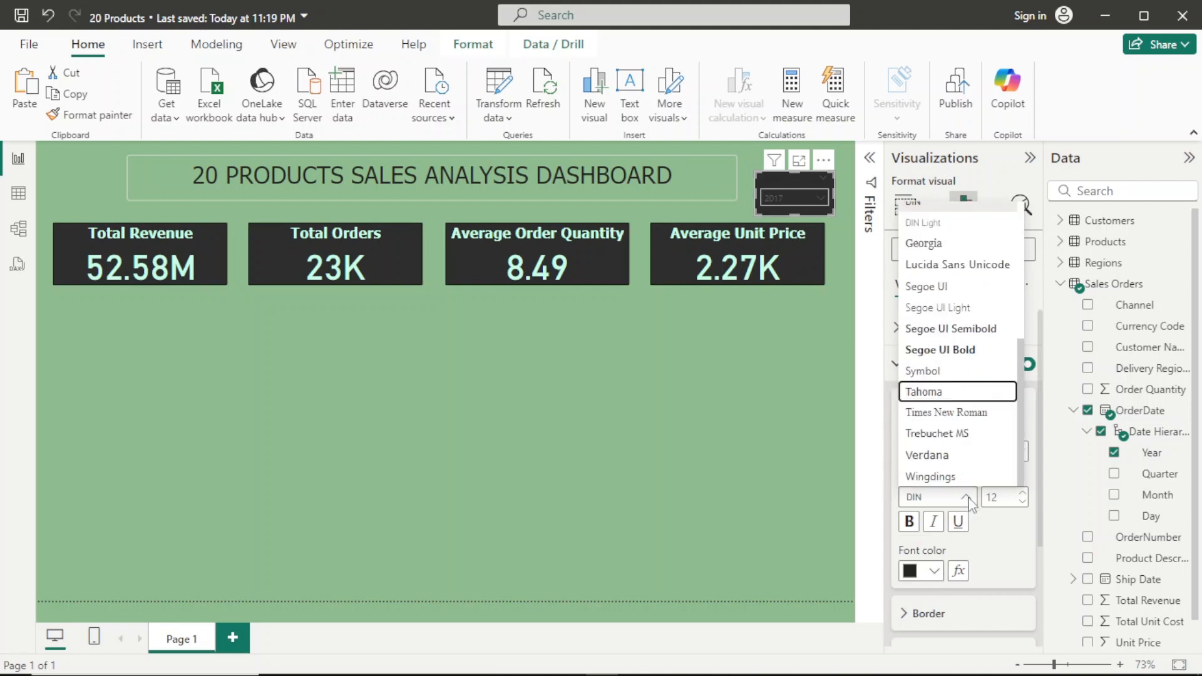
key(Return)
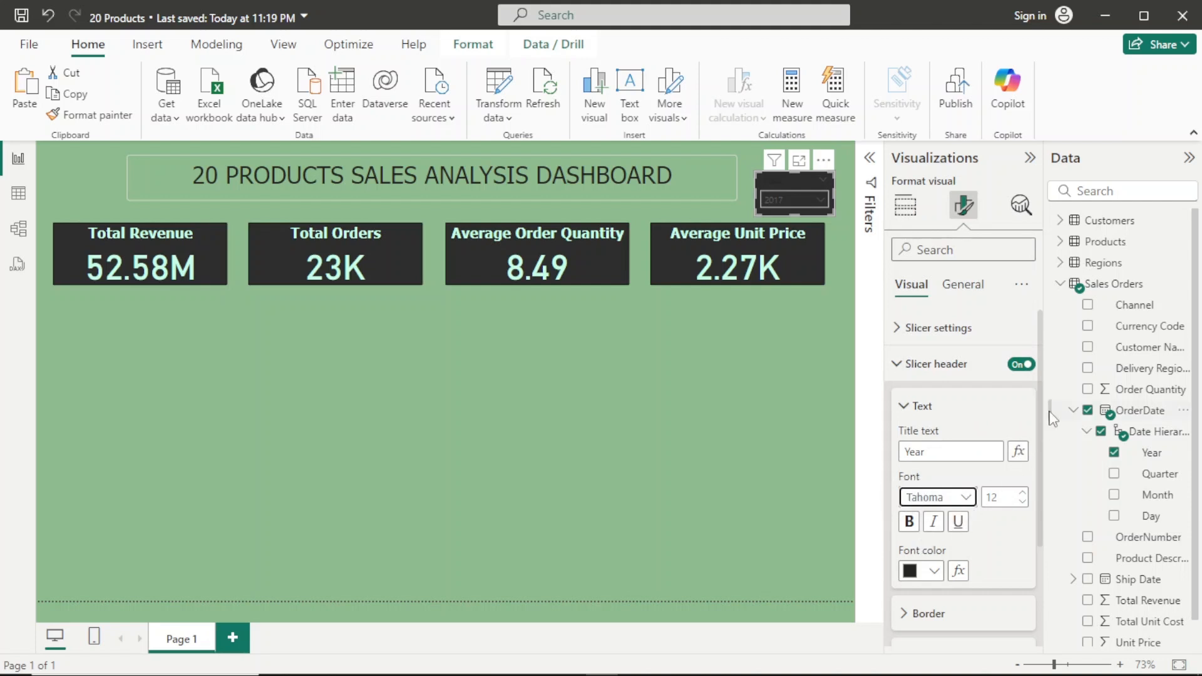
drag(1040, 420, 1041, 506)
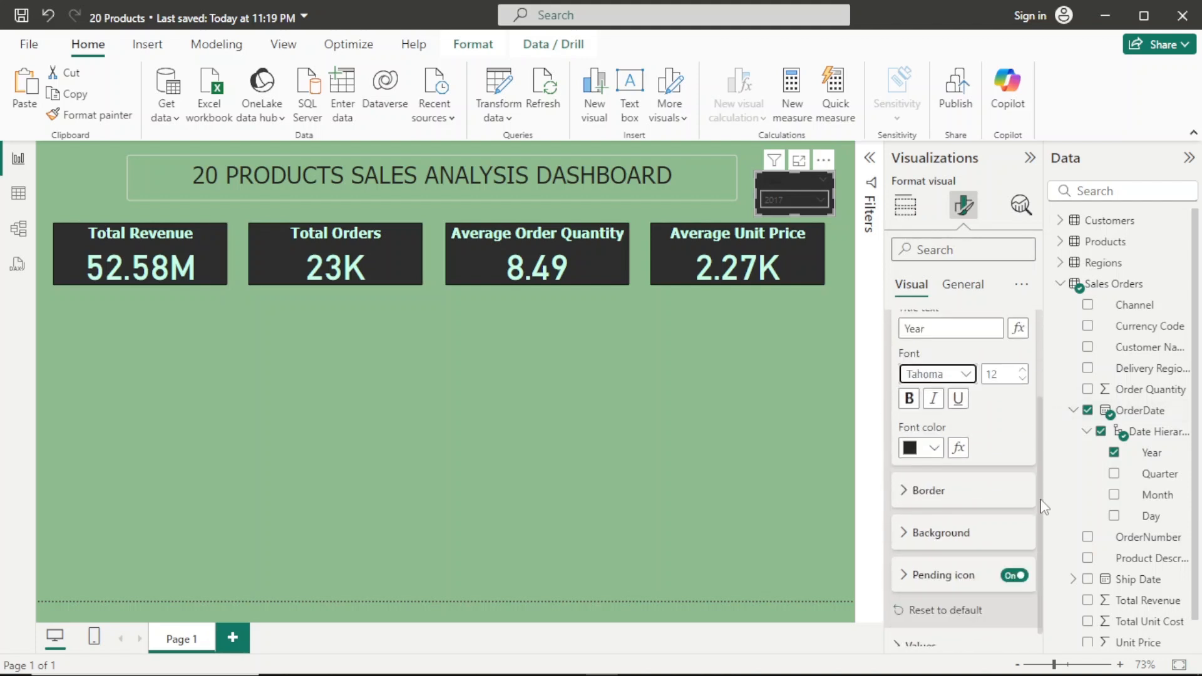
click(933, 448)
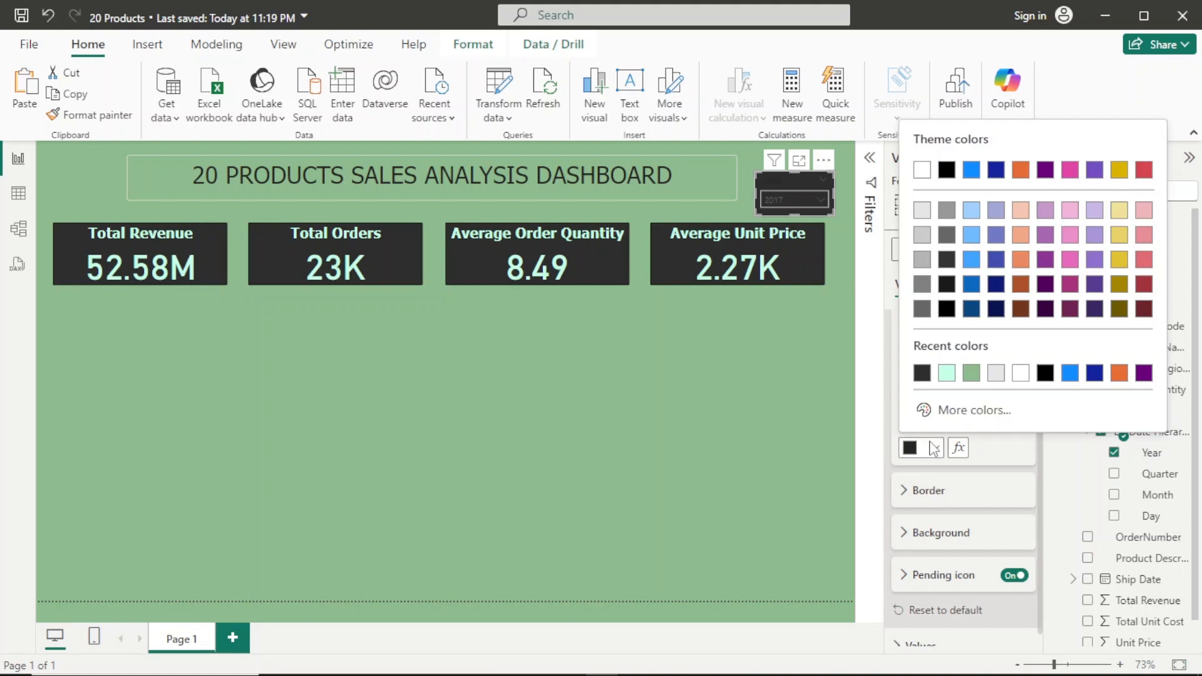
click(947, 374)
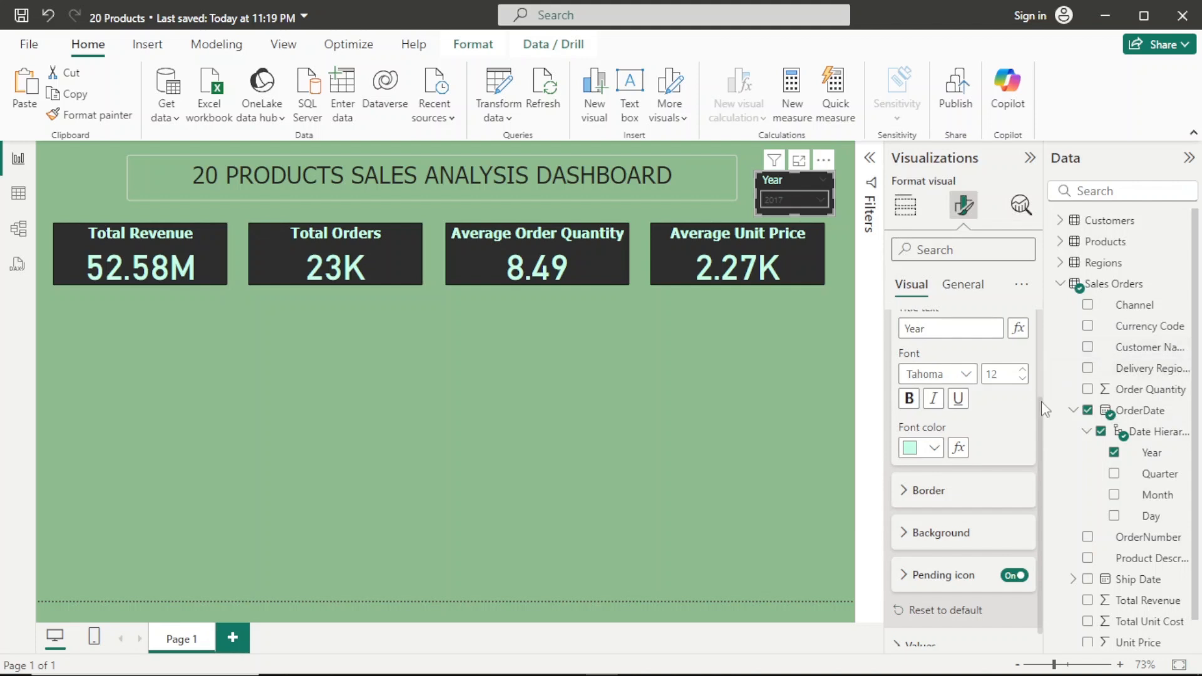
scroll(1041, 408, up, 5)
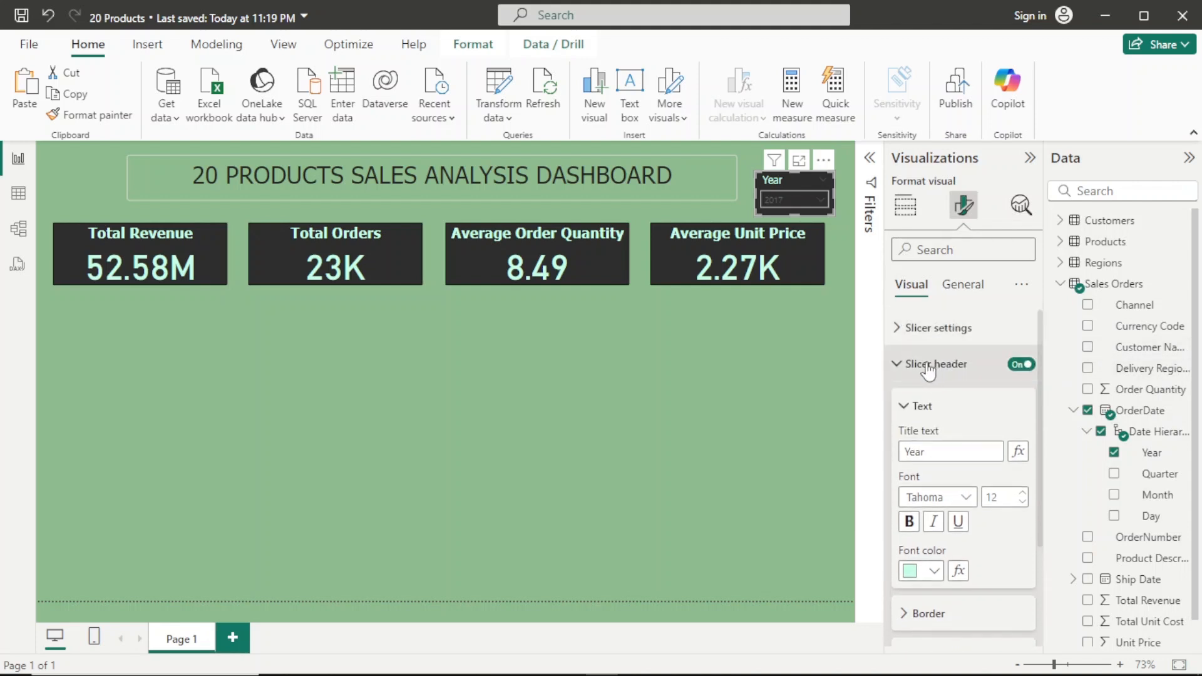
click(928, 365)
Set the font color of the Year slicer's values to the same light mint green as its header
click(928, 327)
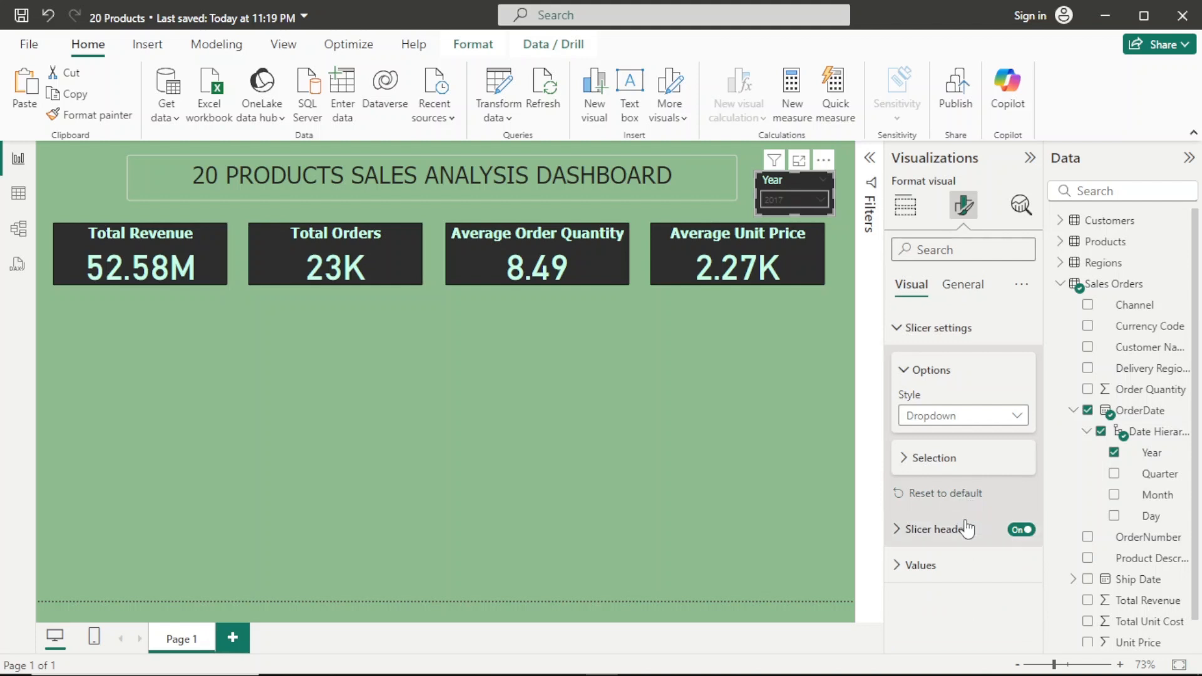
click(925, 461)
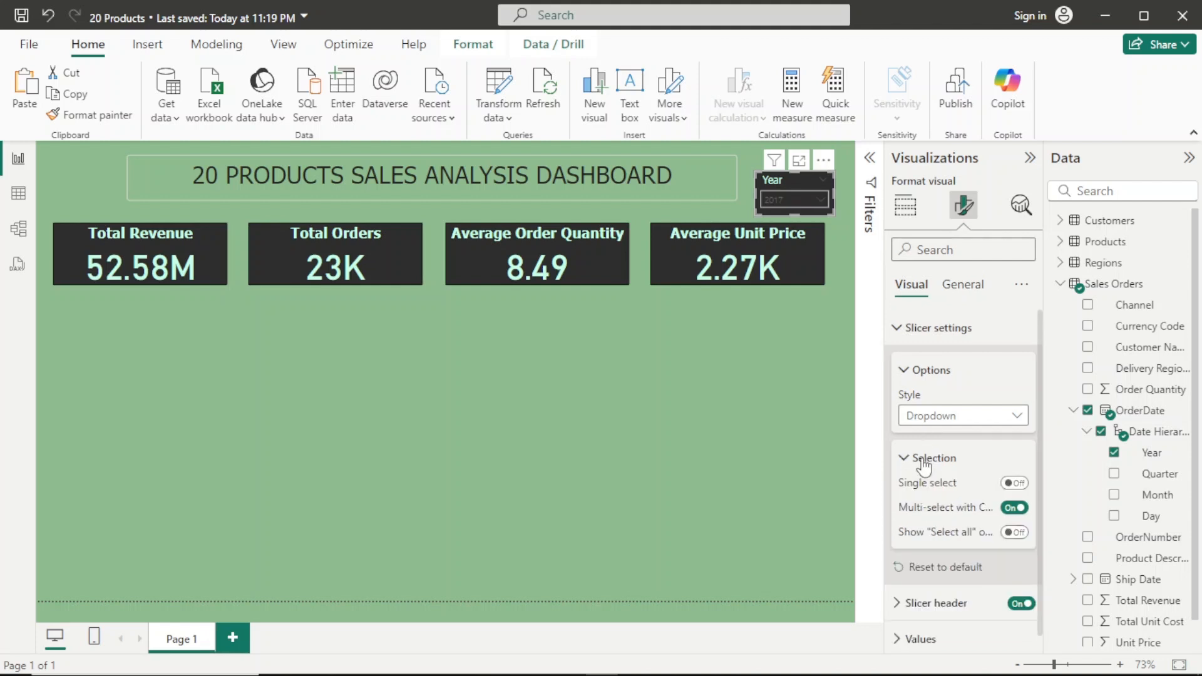
click(901, 329)
click(912, 398)
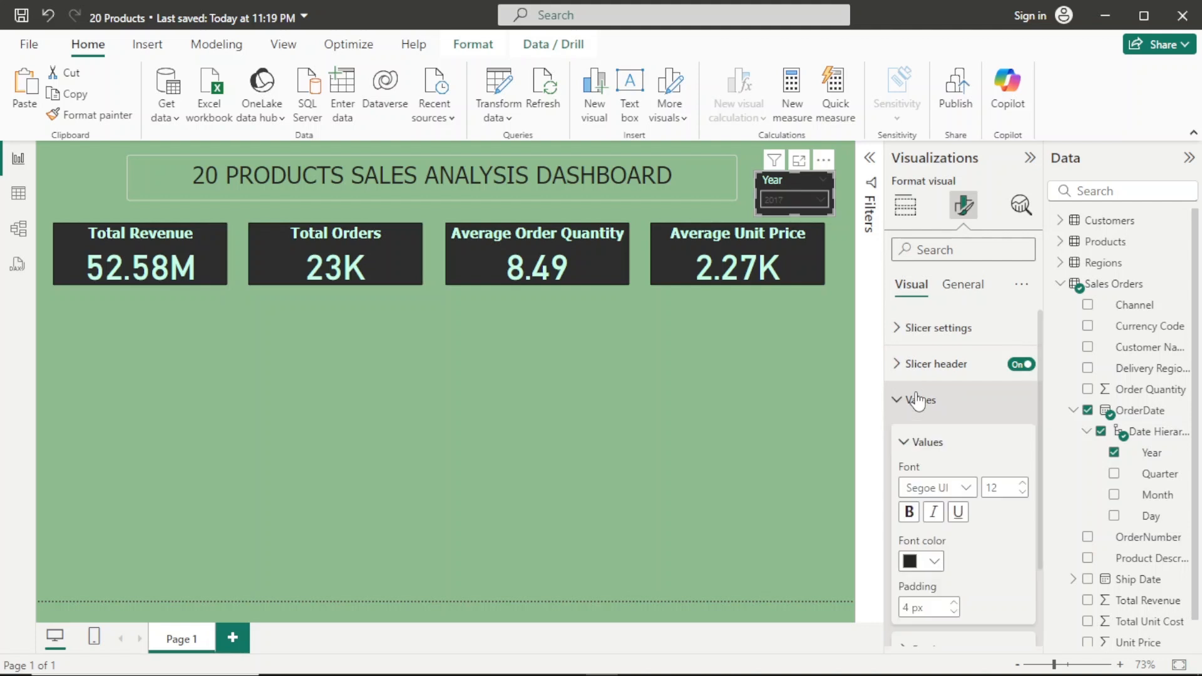
click(934, 562)
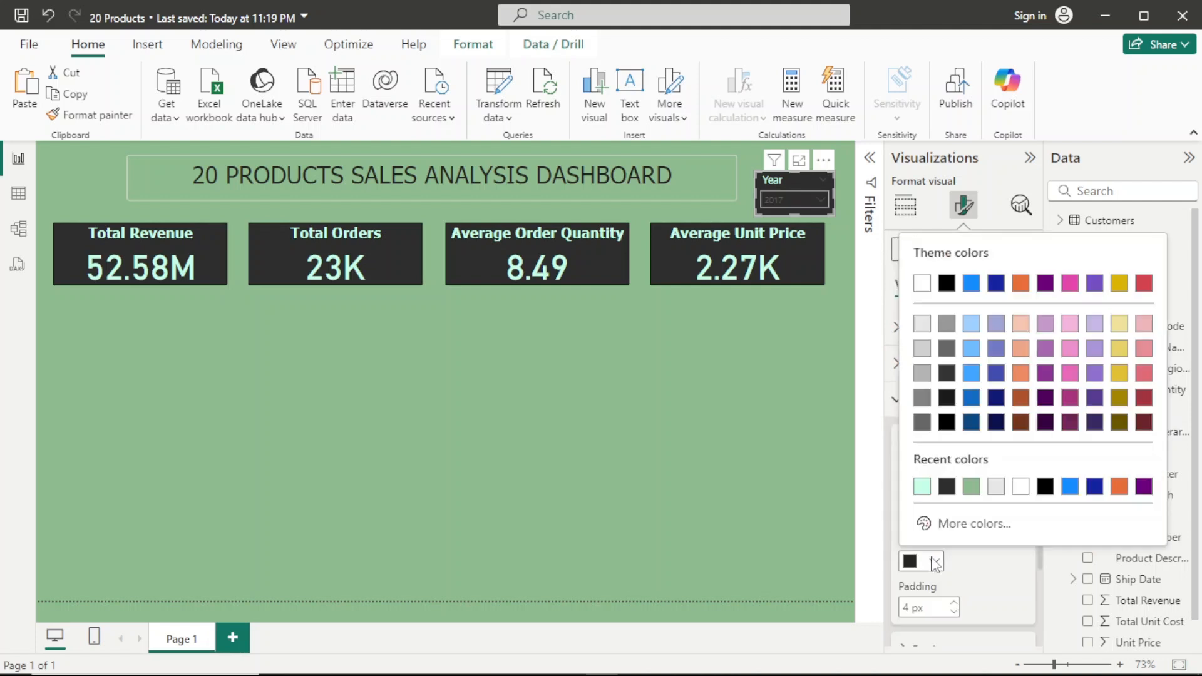
click(921, 488)
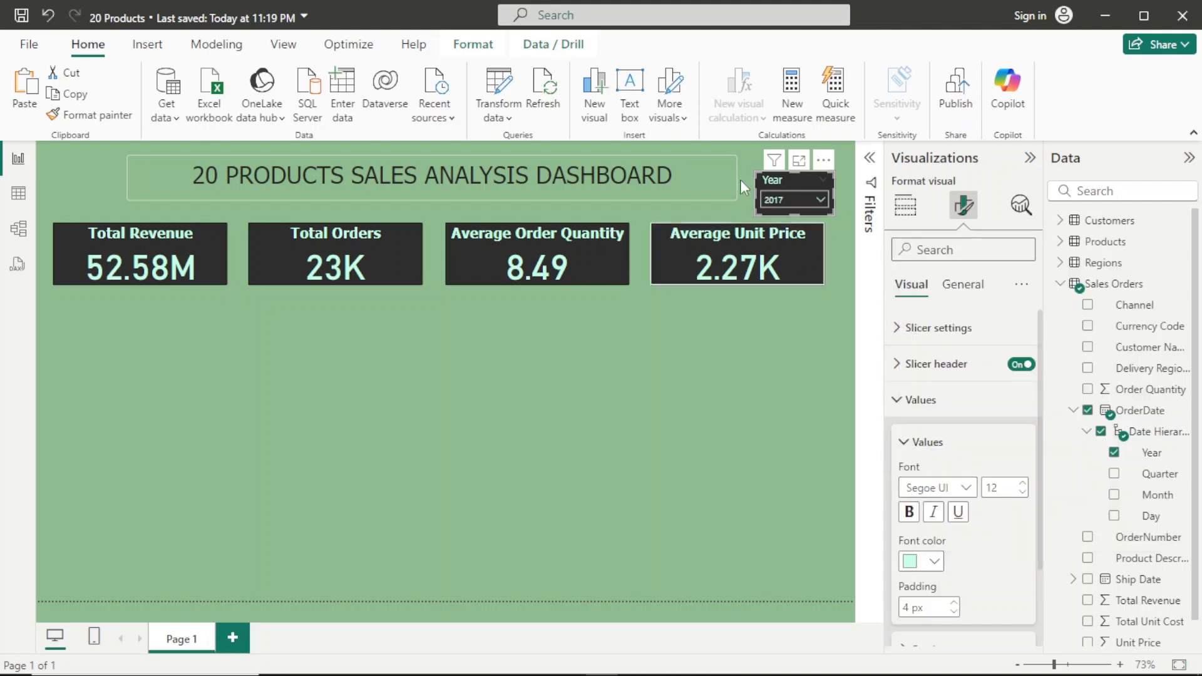
Set the background color of the Year slicer's values list to the same dark grey as the KPI cards
click(819, 199)
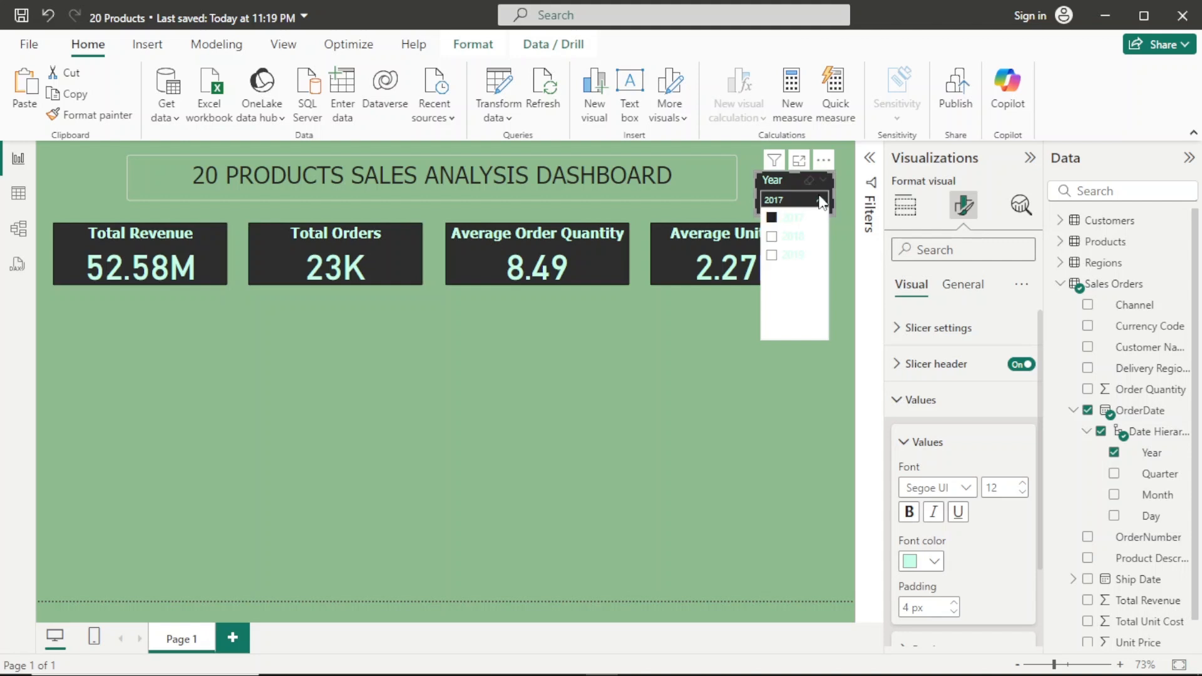
click(758, 387)
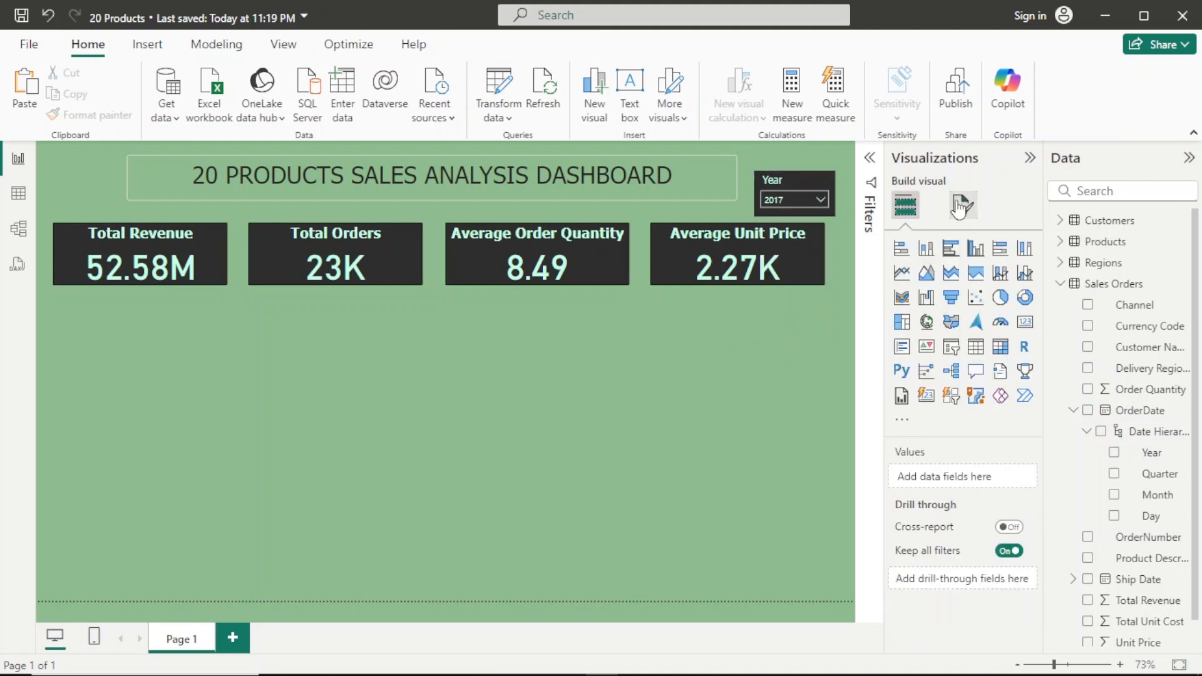
click(793, 179)
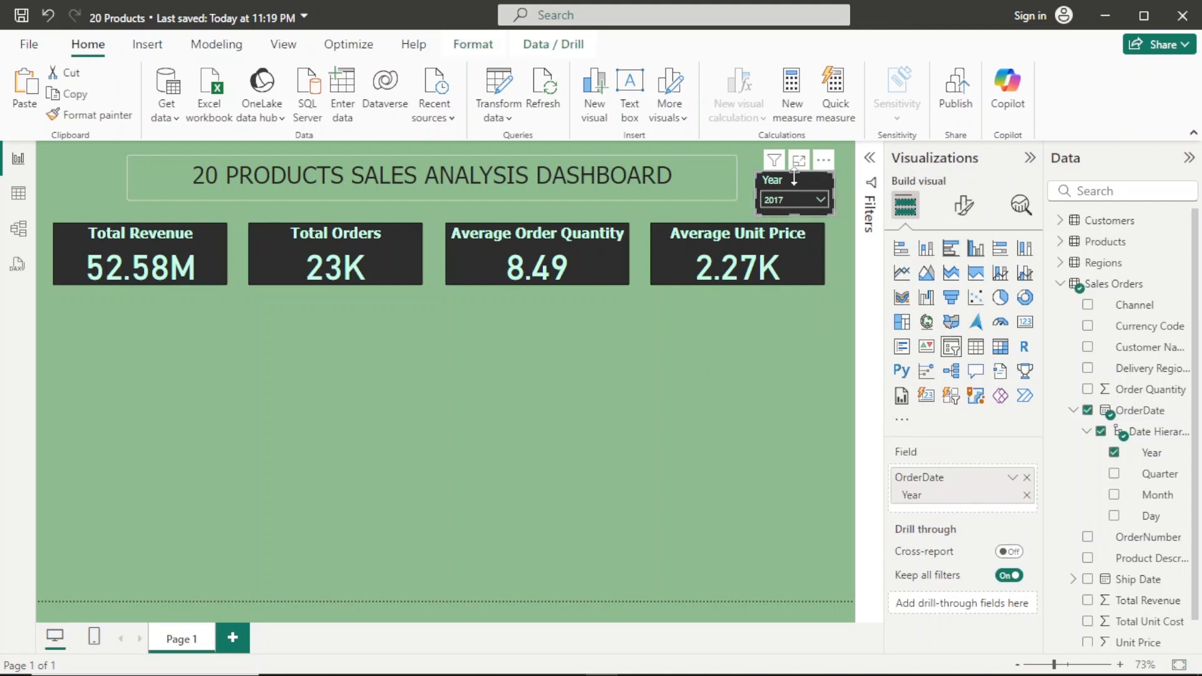
click(958, 213)
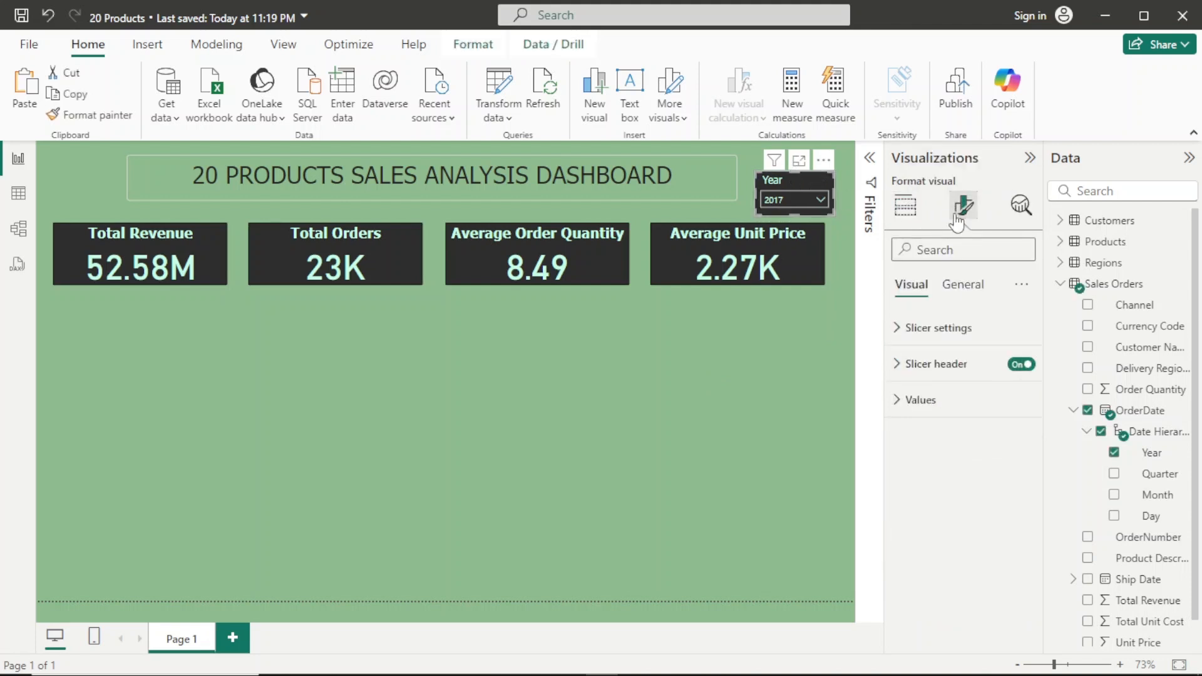
click(943, 399)
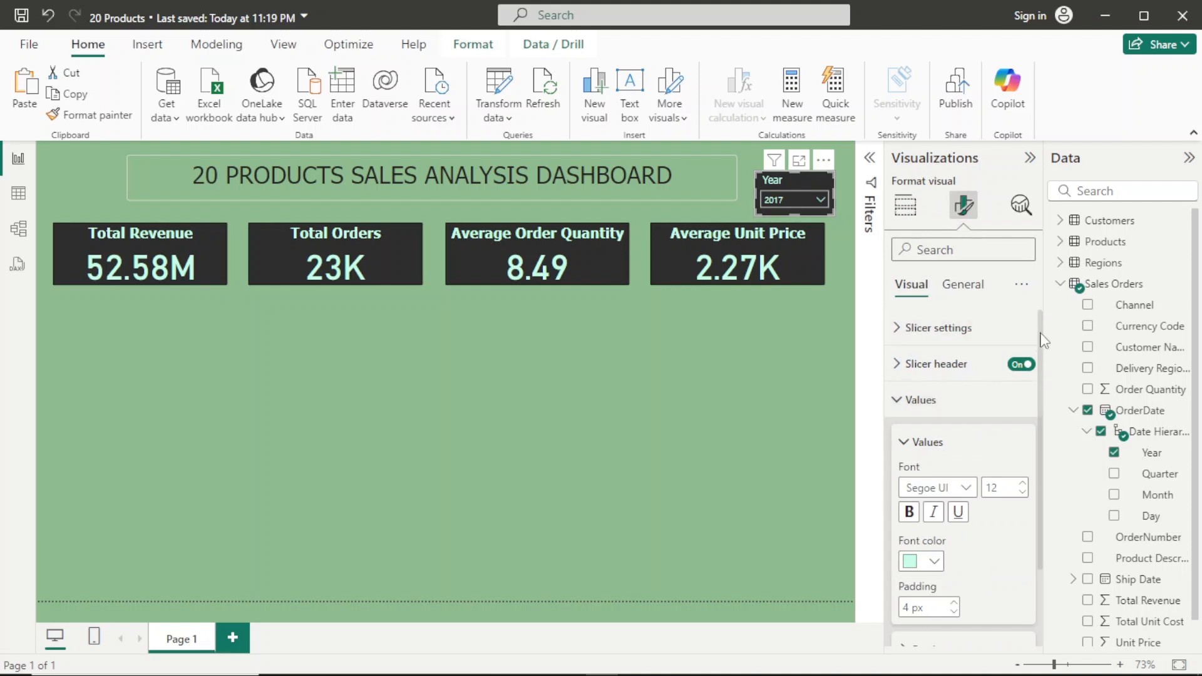
scroll(1042, 443, down, 3)
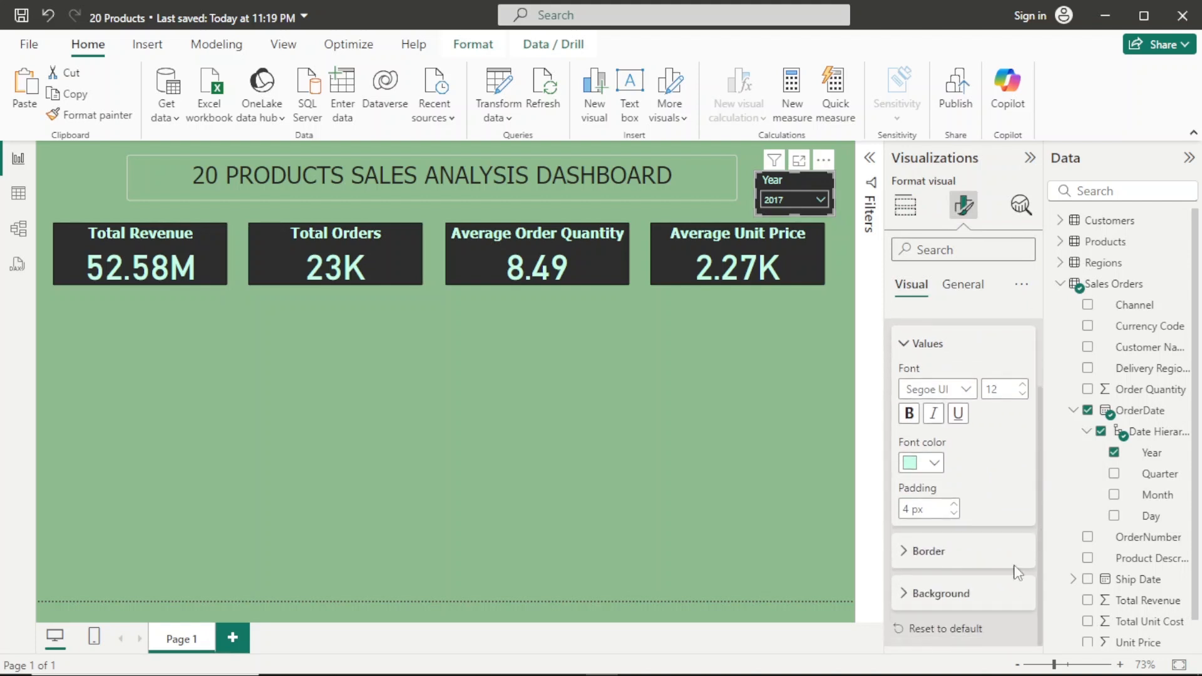
click(982, 599)
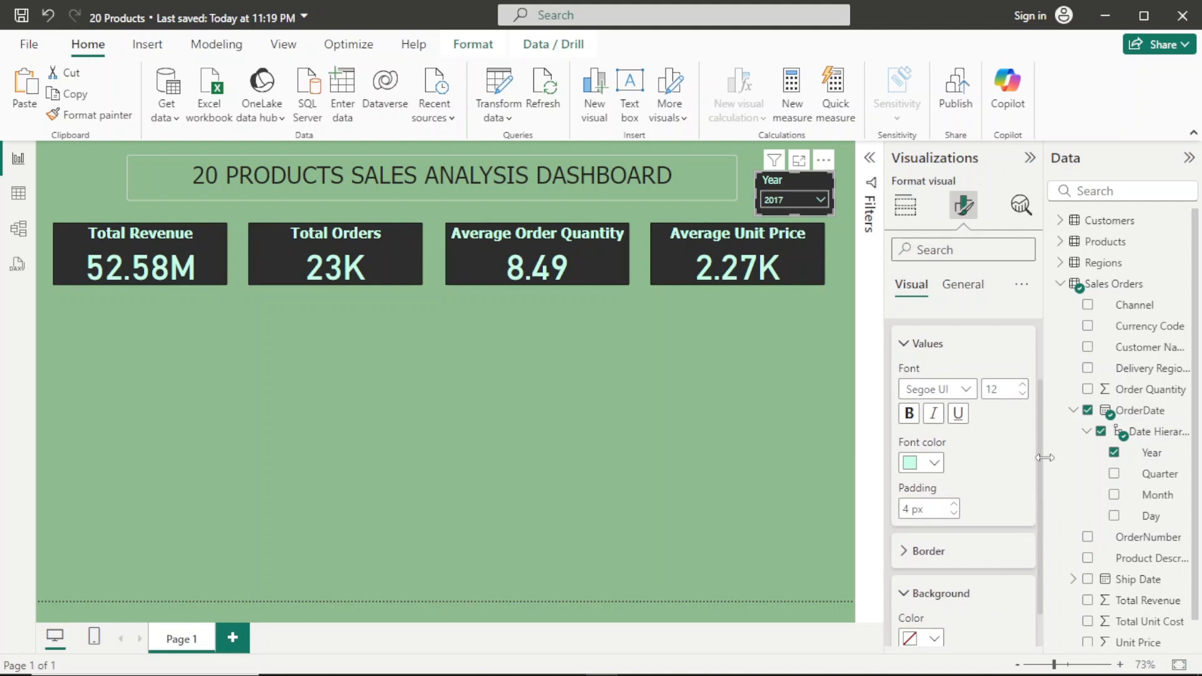
scroll(1042, 454, down, 1)
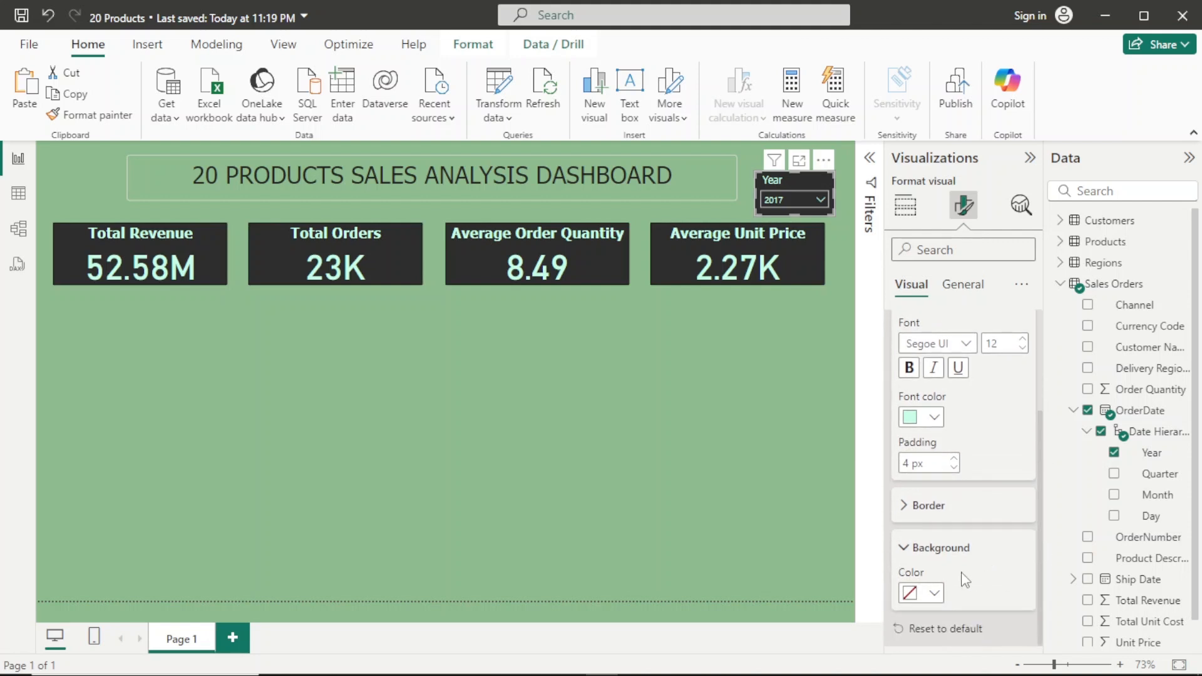
click(934, 593)
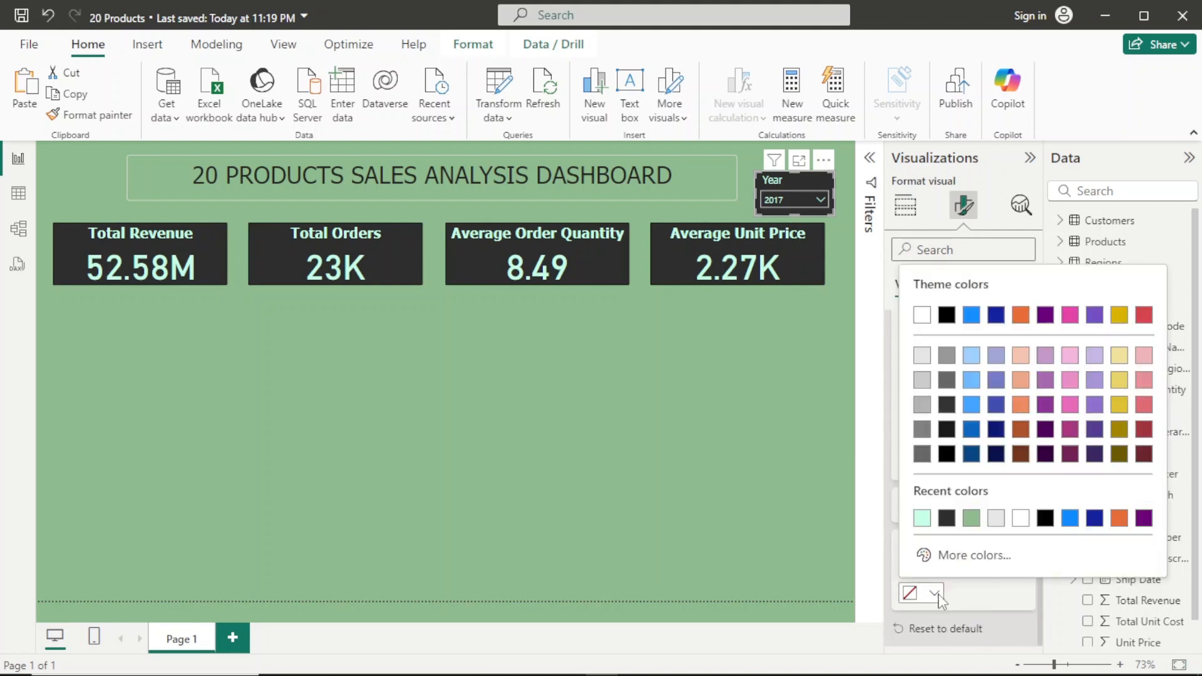
click(922, 518)
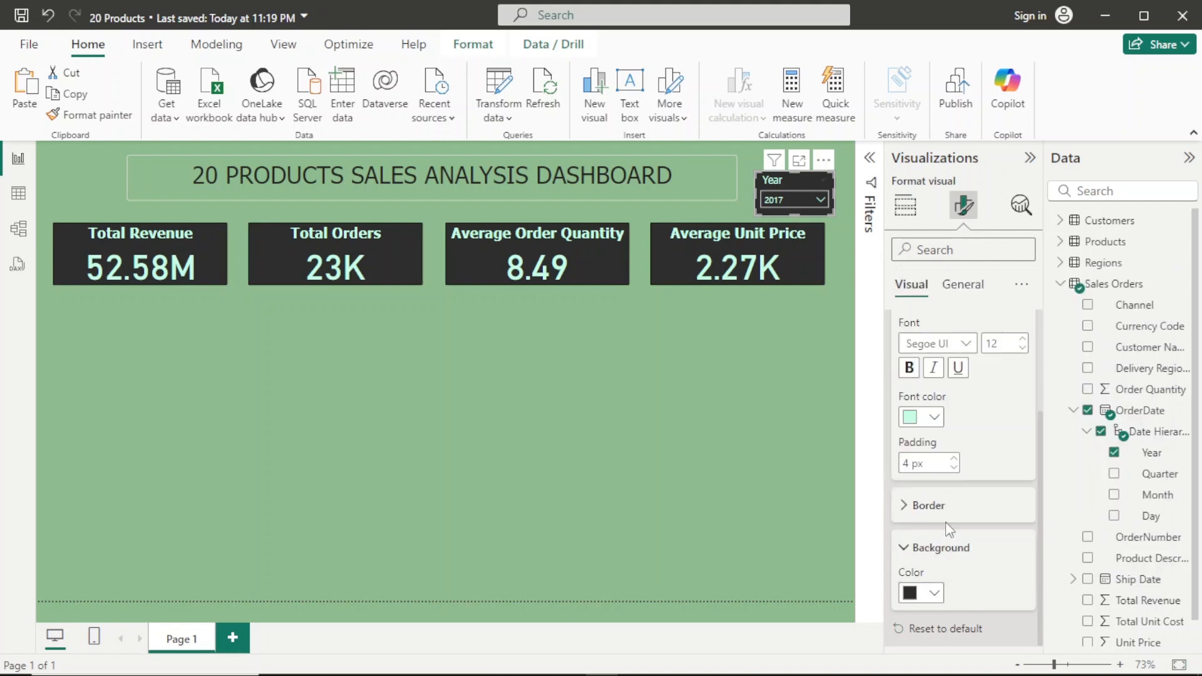
Test the Year slicer with 2018 and 2019, reset it to All, and collapse the OrderDate field
click(821, 202)
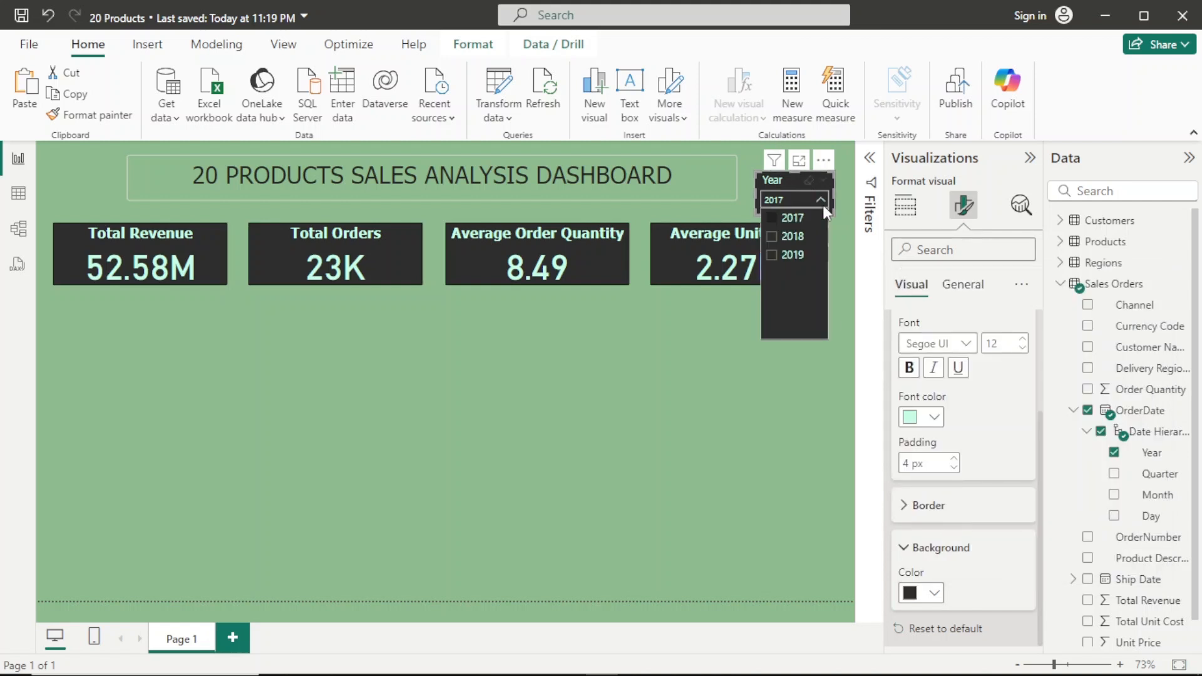
click(772, 238)
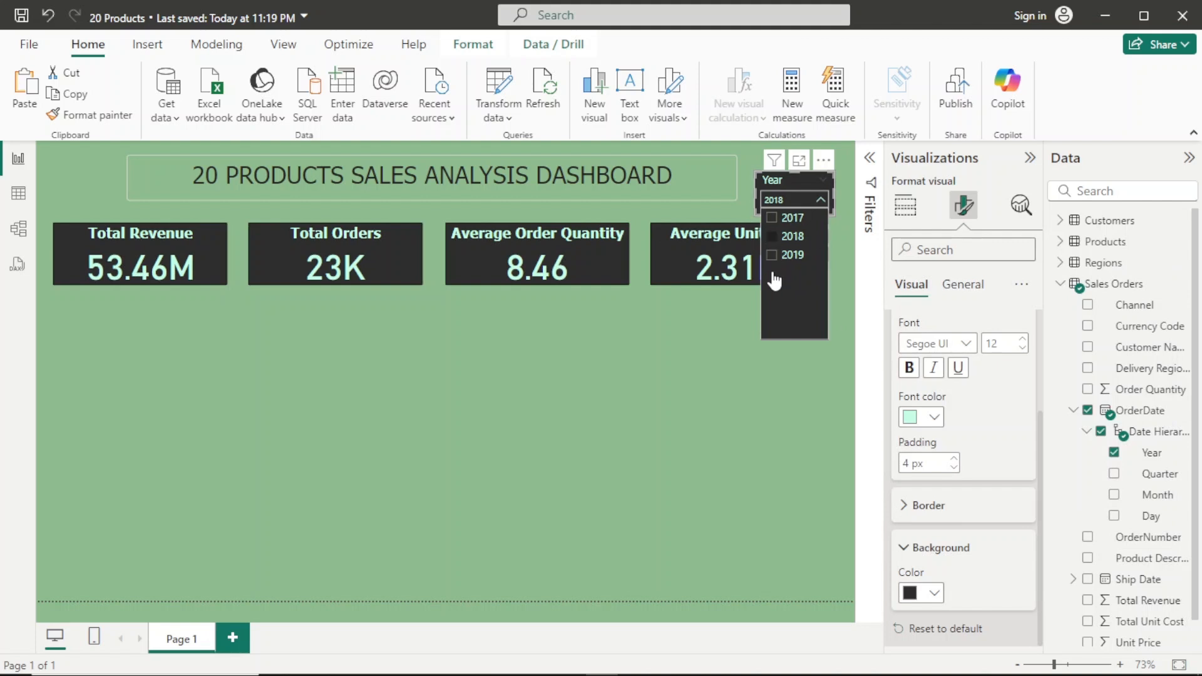
click(772, 256)
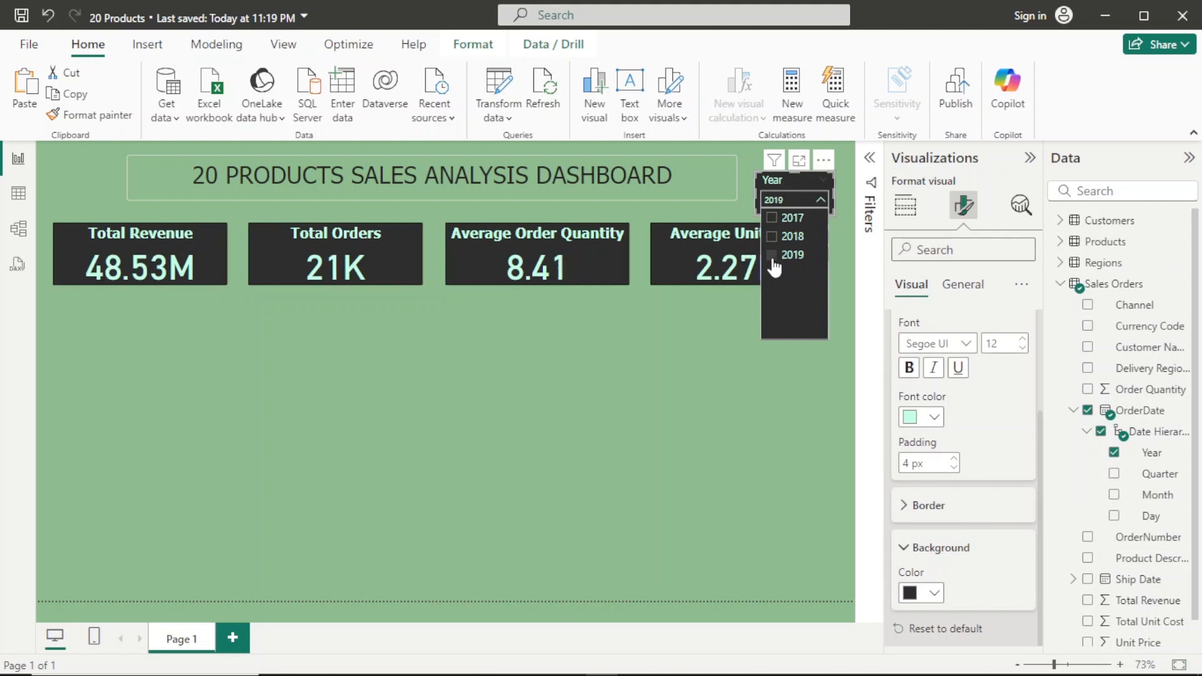
click(794, 339)
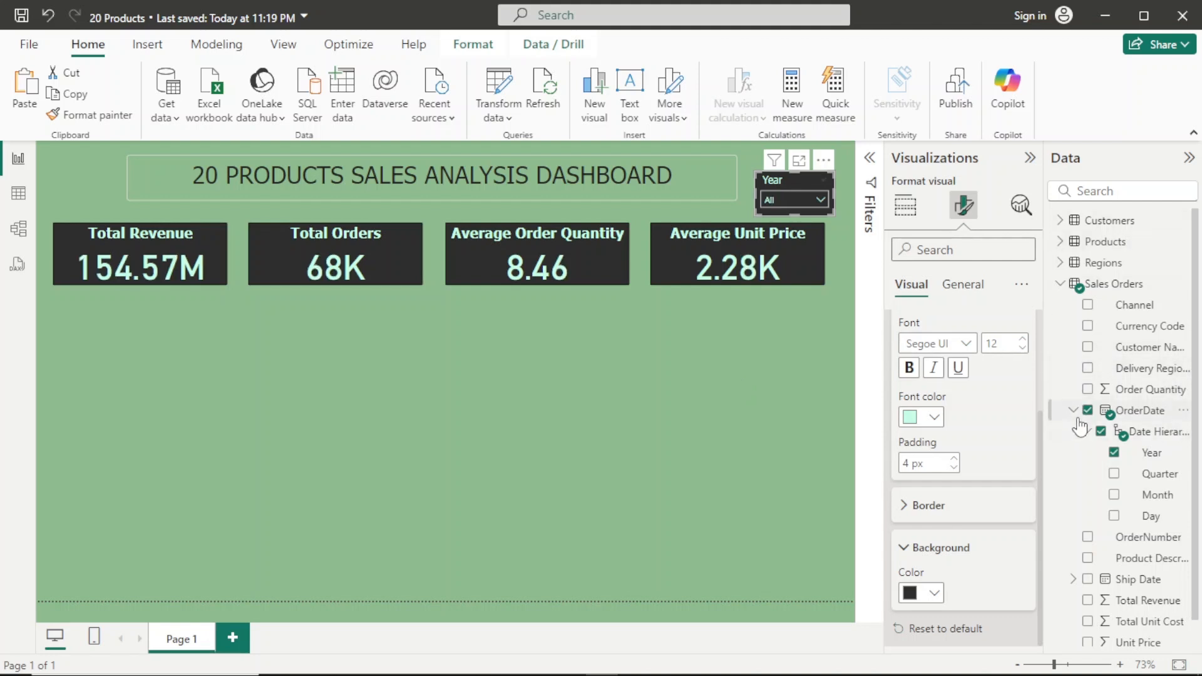
click(1074, 413)
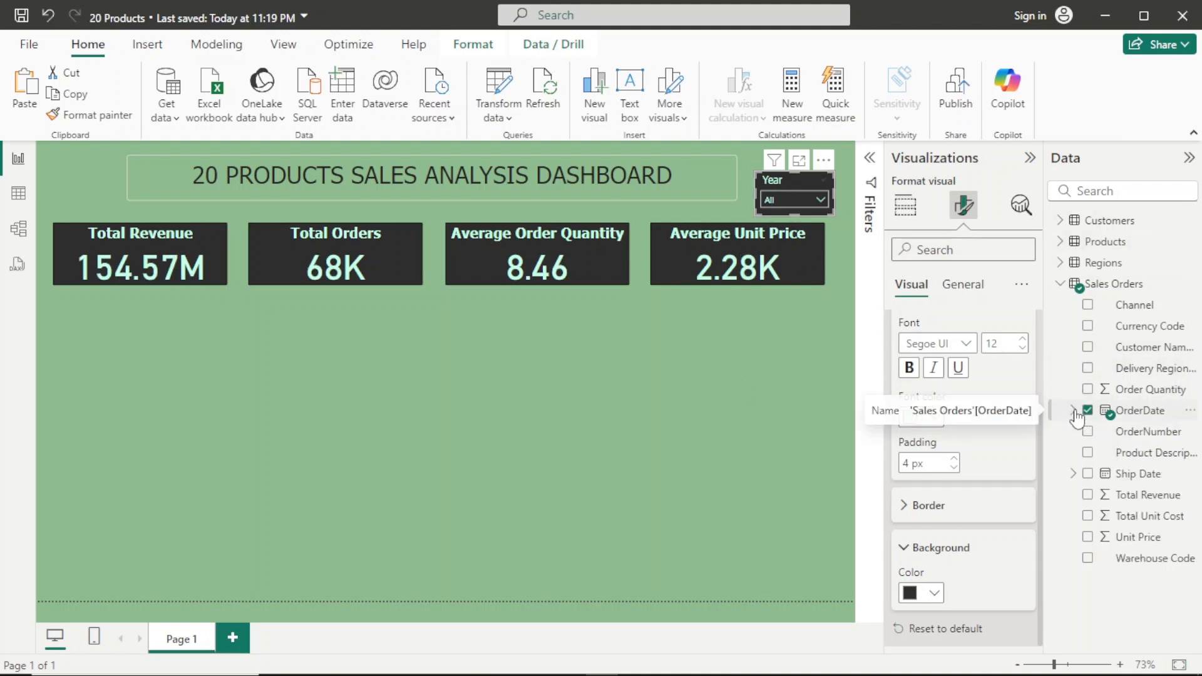
click(414, 366)
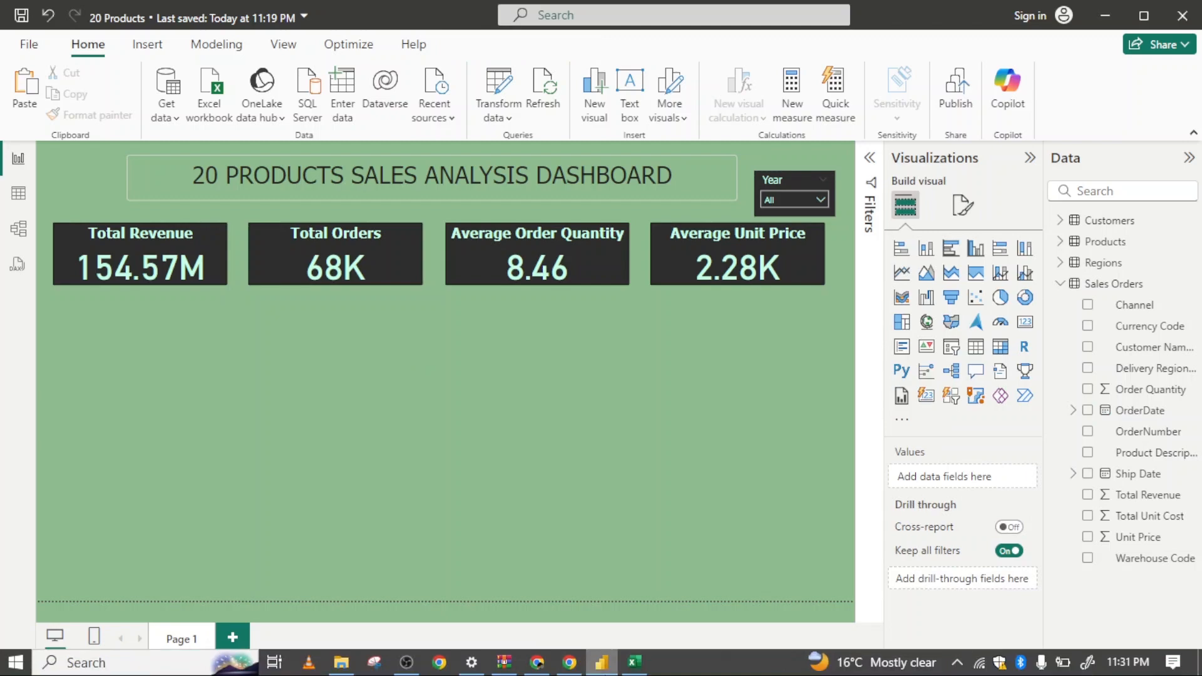
Switch to the Sales Analysis Report workbook in Excel to review the listed objectives and metrics, and return to Power BI
mouse_move(602, 662)
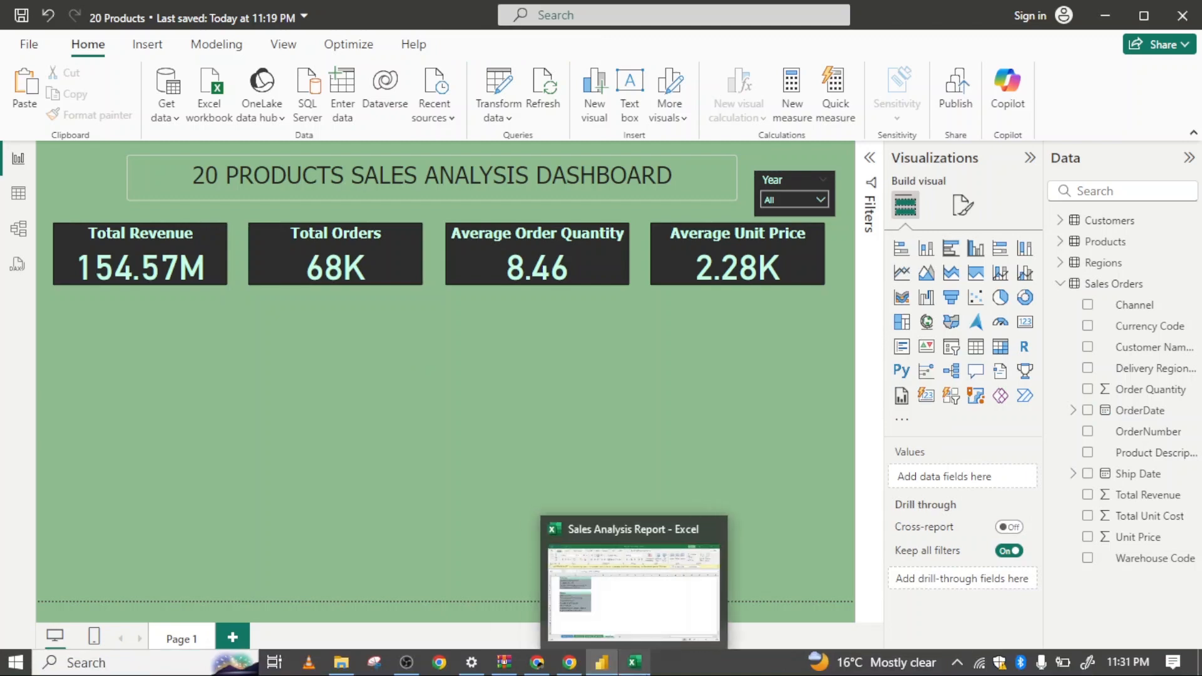
click(634, 662)
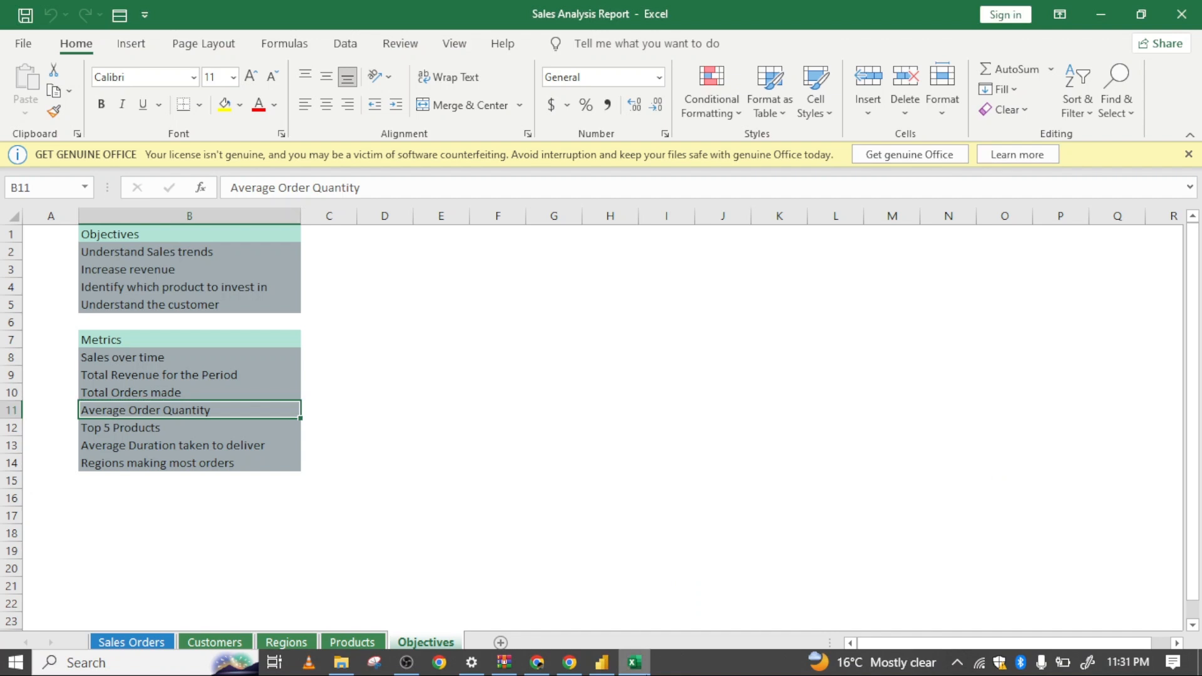
click(603, 665)
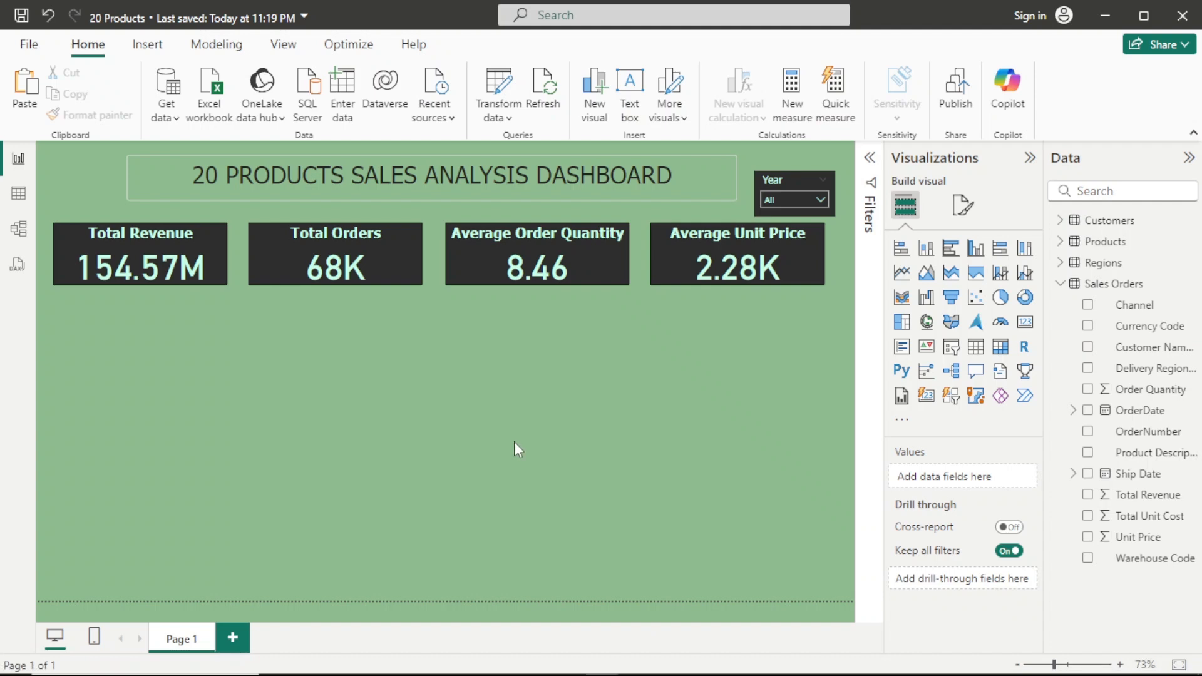
Add a clustered bar chart and extend its upper edge to just below the Total Revenue card
click(950, 251)
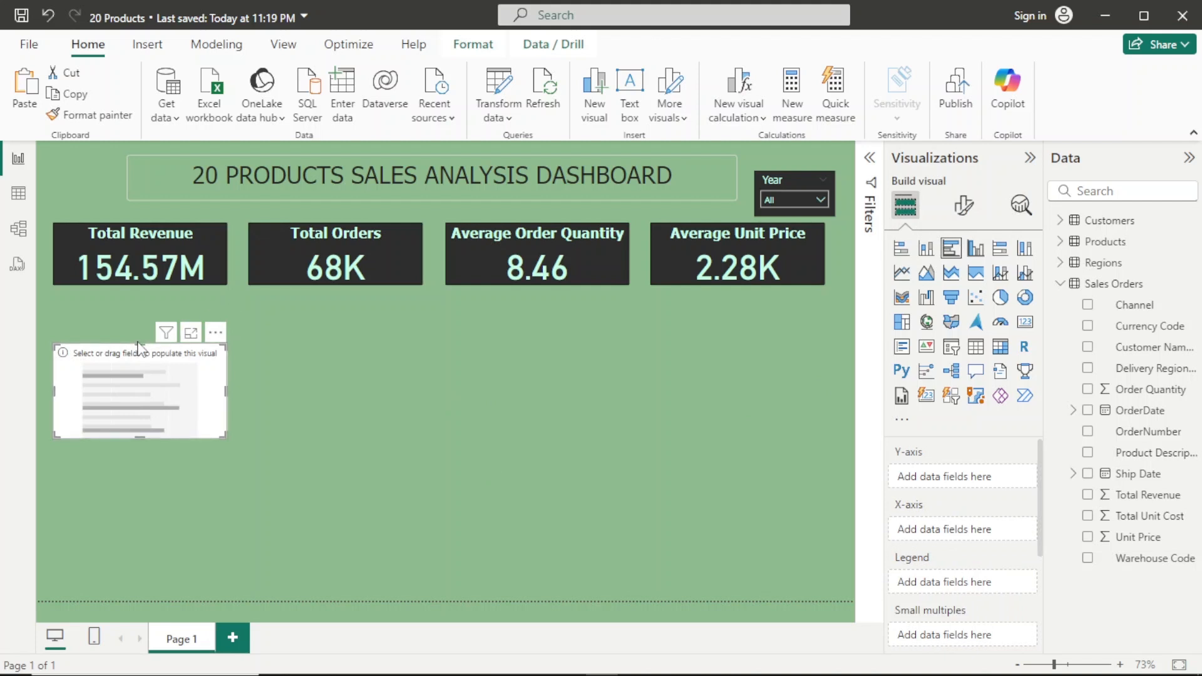
drag(140, 344, 138, 295)
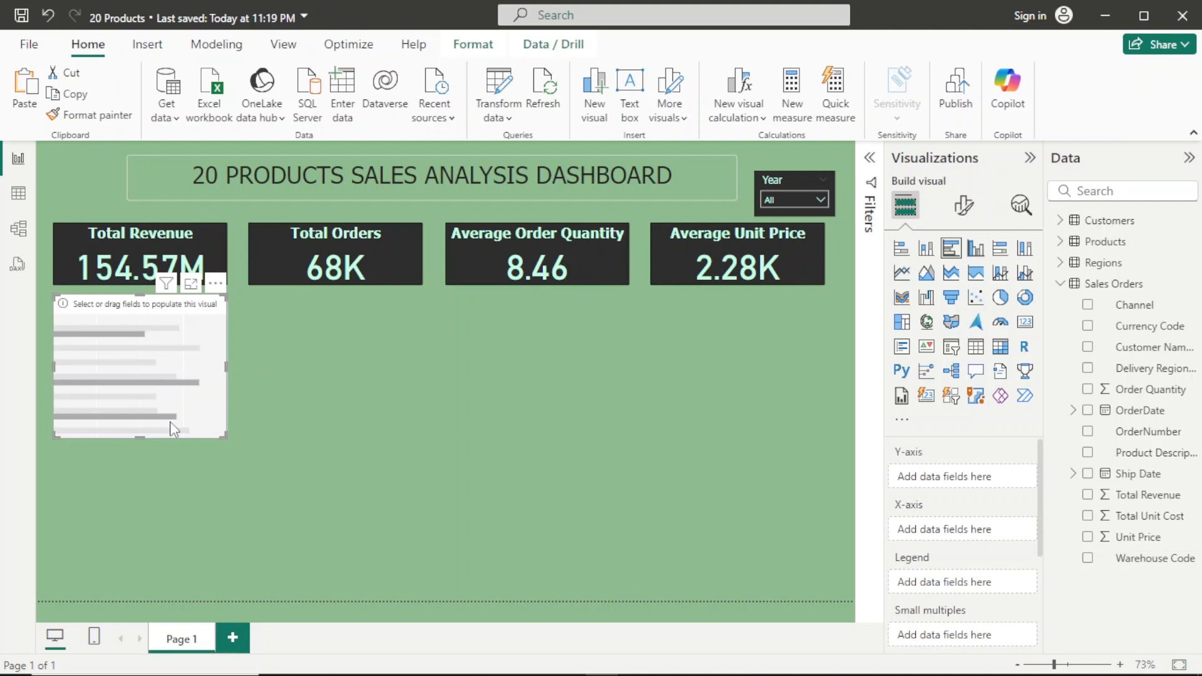
click(140, 443)
click(135, 434)
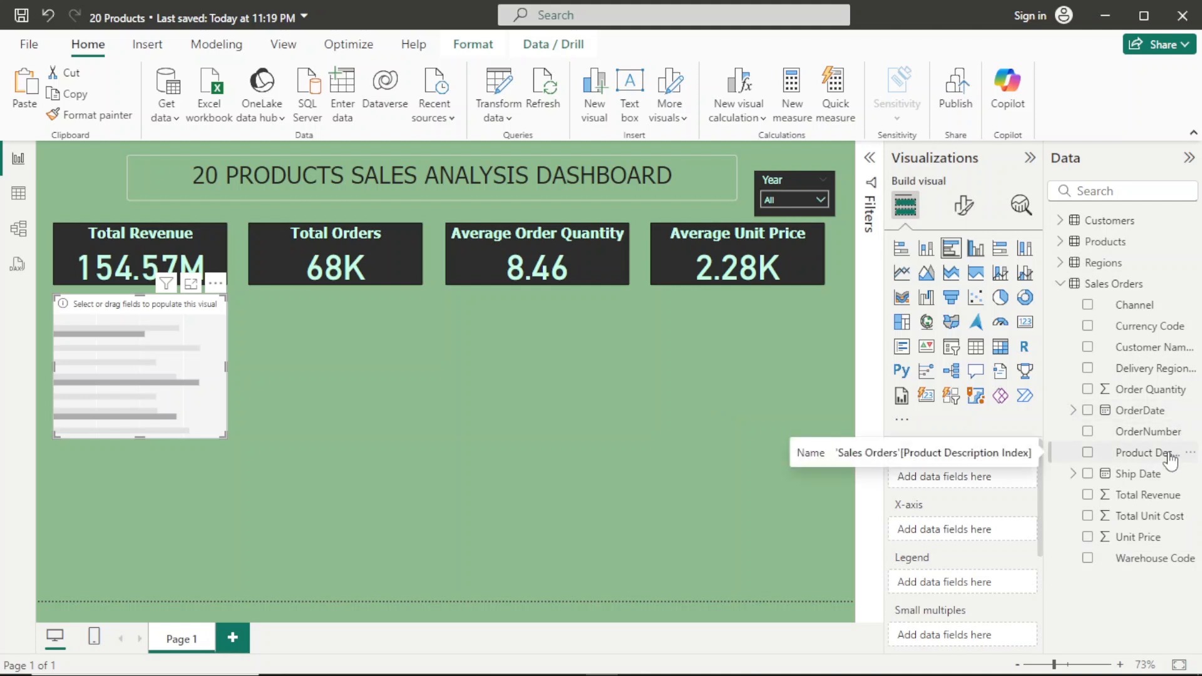
Plot Total Revenue on the bar chart's X-axis against Product Name from the Products table on the Y-axis
drag(1169, 460, 994, 492)
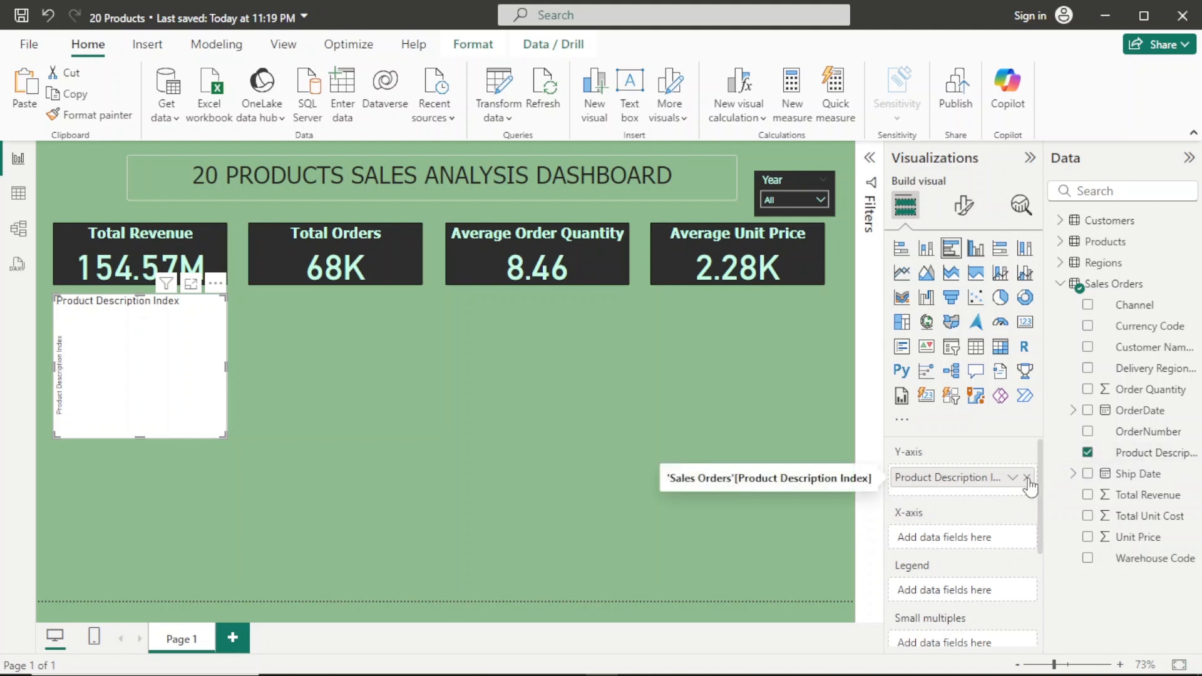
click(1026, 478)
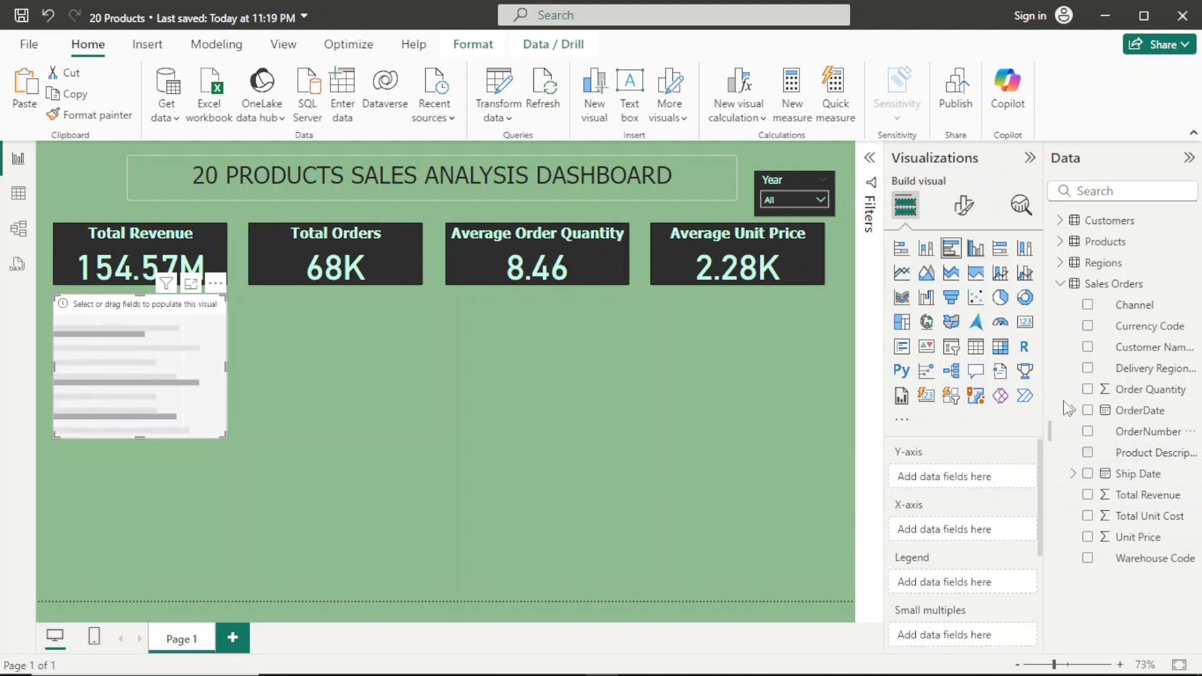
click(1075, 247)
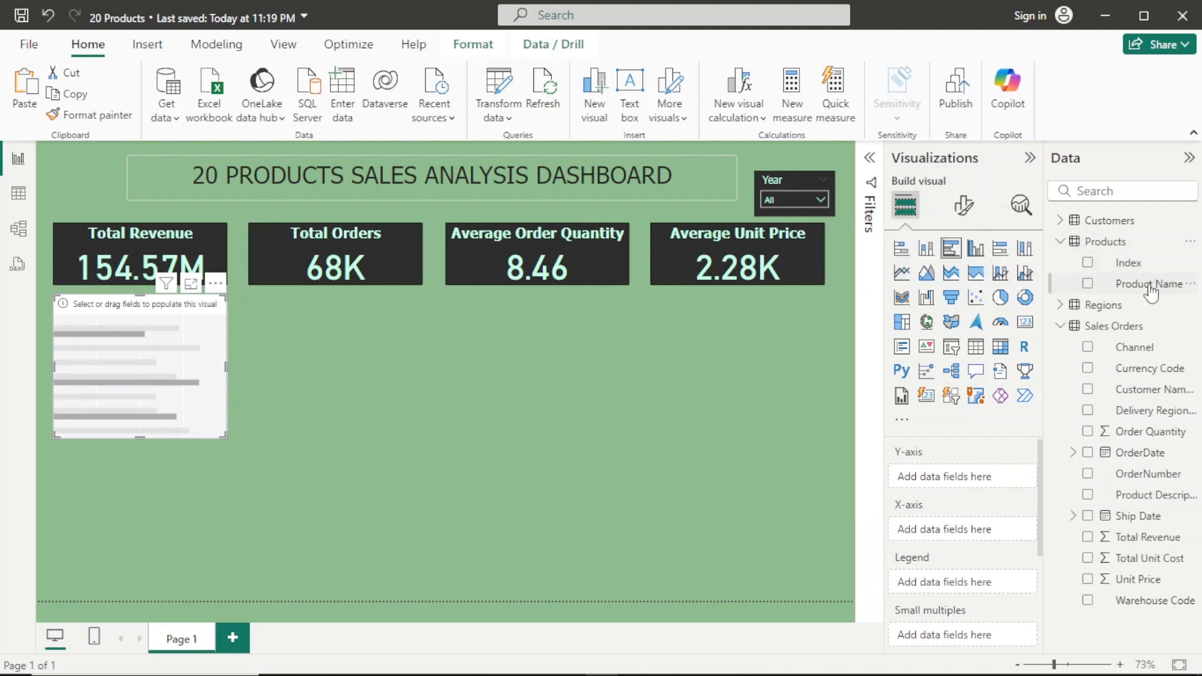
drag(1150, 291, 1005, 477)
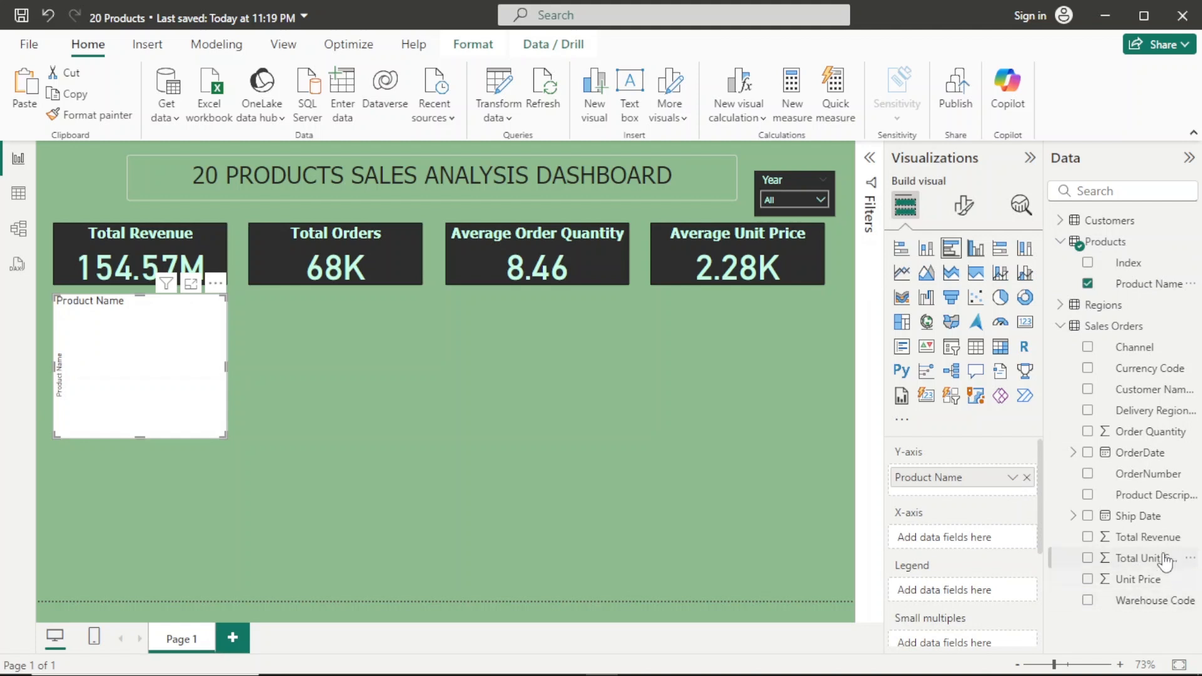
drag(1162, 544, 935, 540)
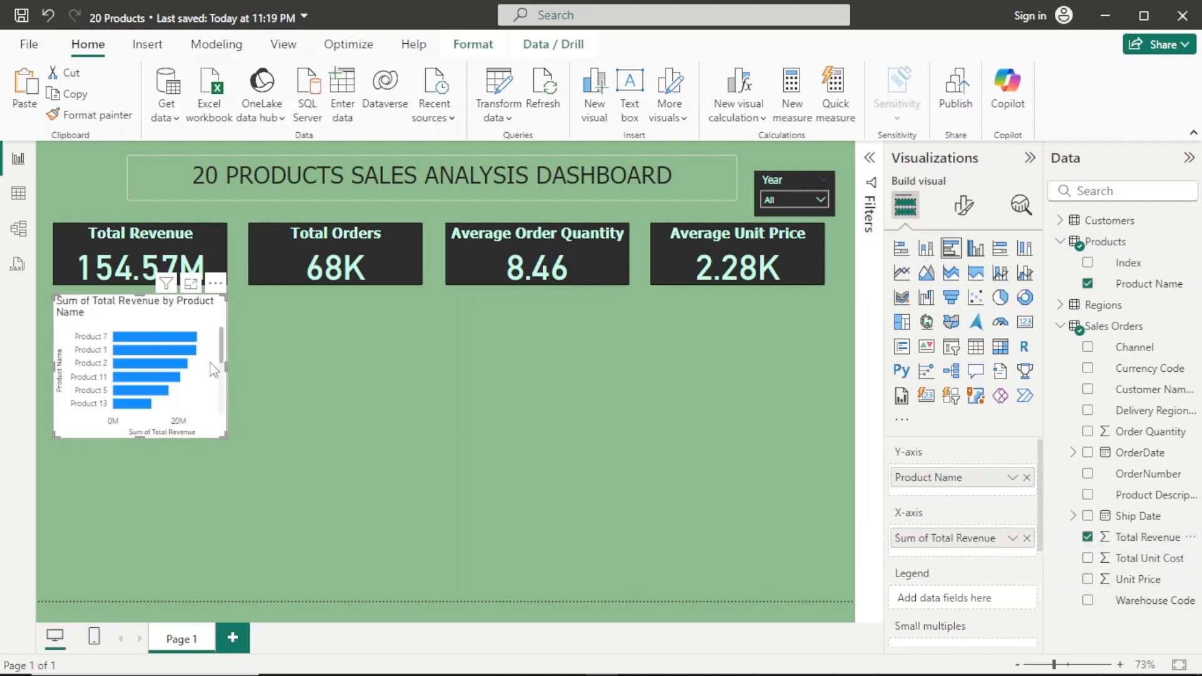
Widen the revenue bar chart to span the Total Revenue and Total Orders cards, keeping it slightly shorter than half the remaining page height
drag(228, 366, 489, 397)
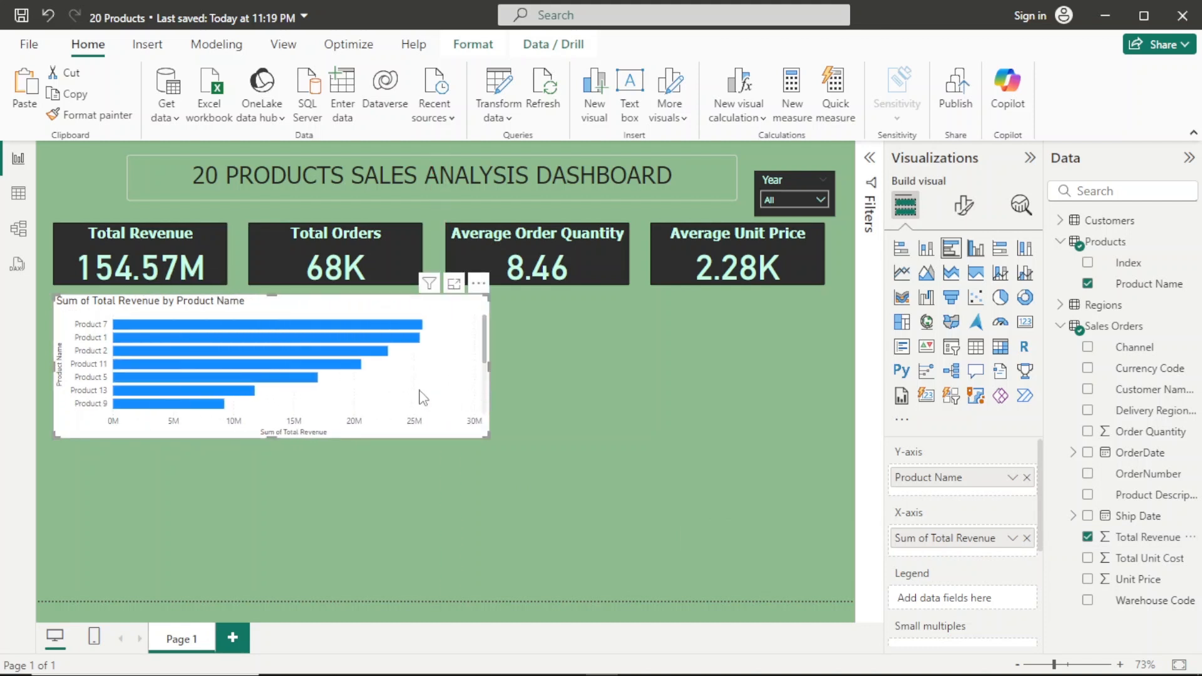
drag(487, 365, 429, 370)
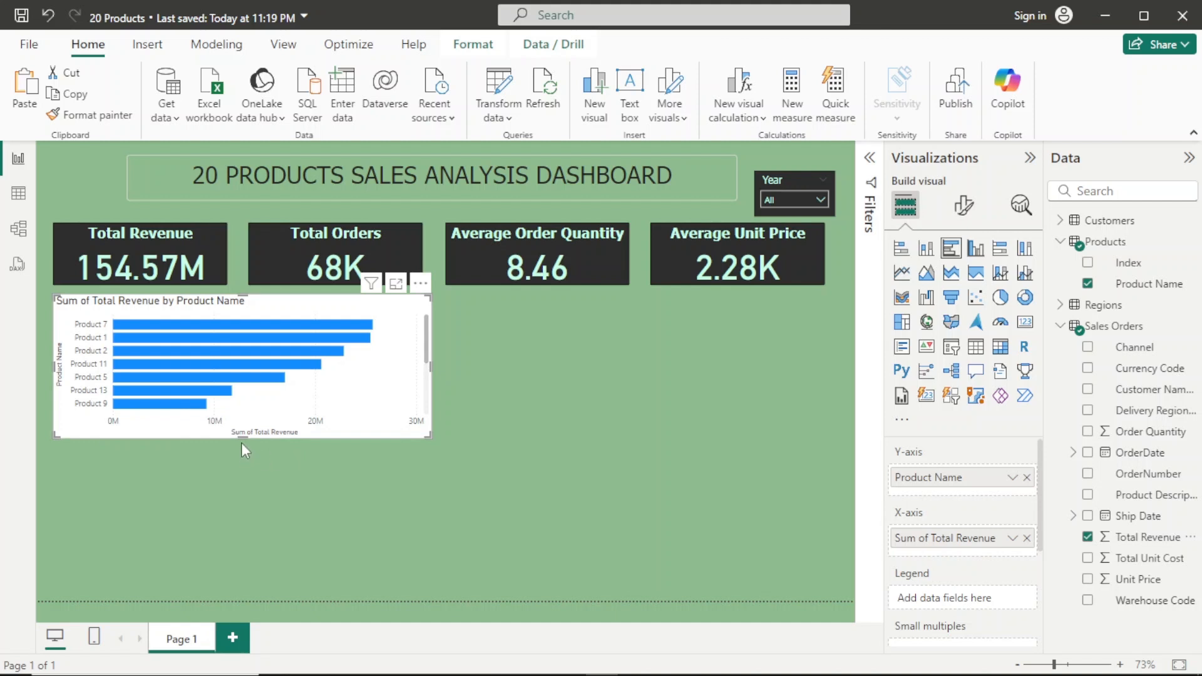
drag(242, 440, 250, 582)
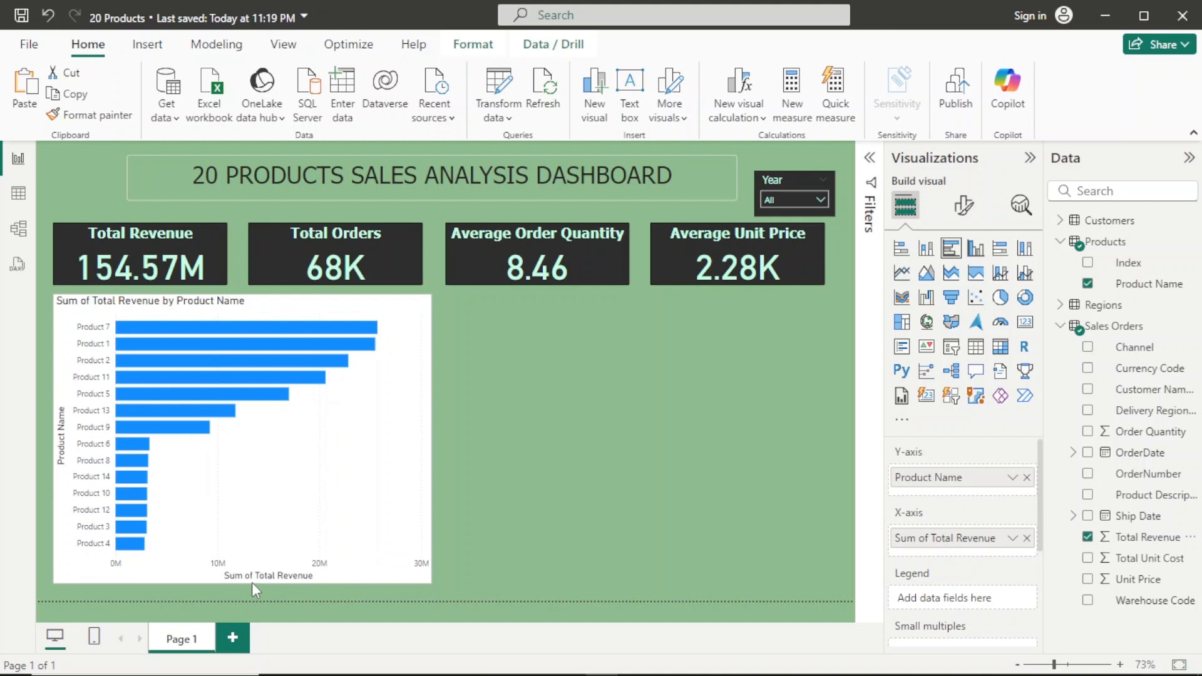
drag(252, 582, 291, 429)
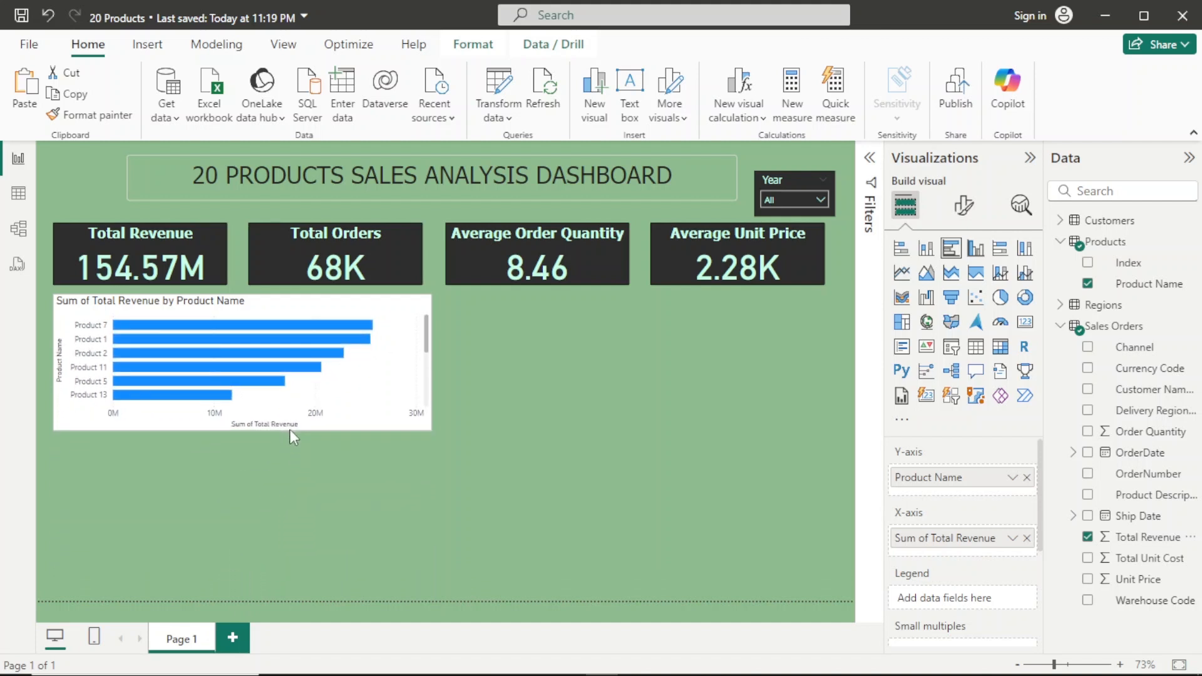
Filter the revenue bar chart's Product Name to the Top N items, showing the top 5 by Sum of Total Revenue
click(875, 161)
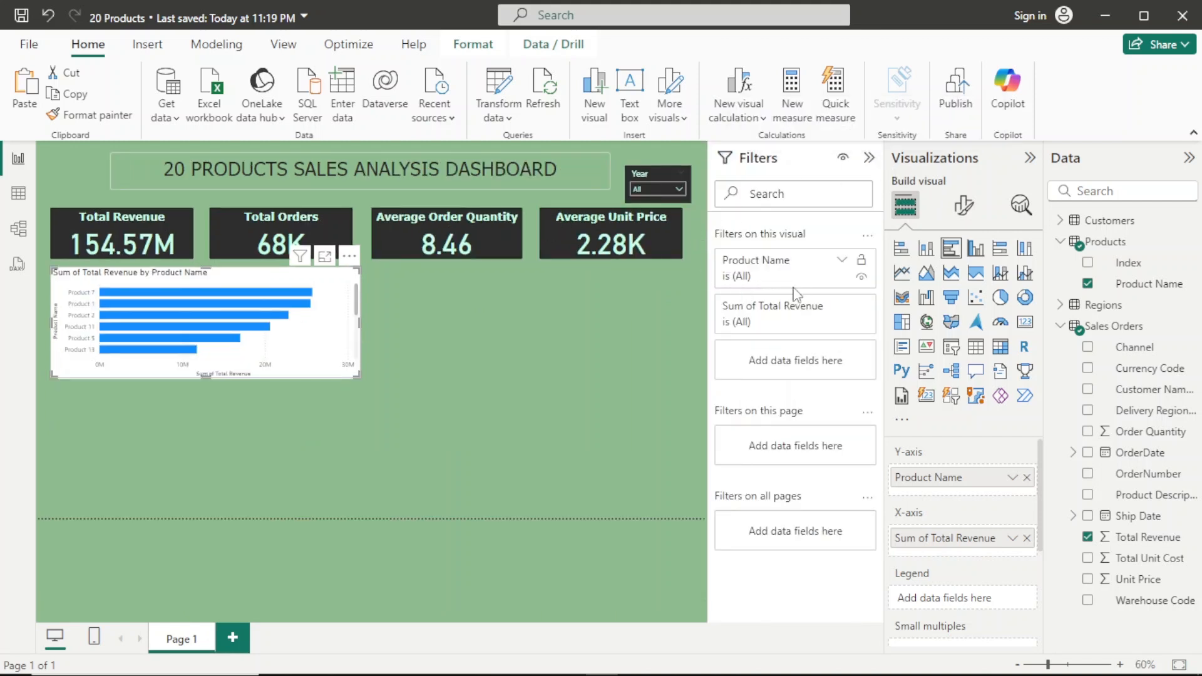
click(813, 286)
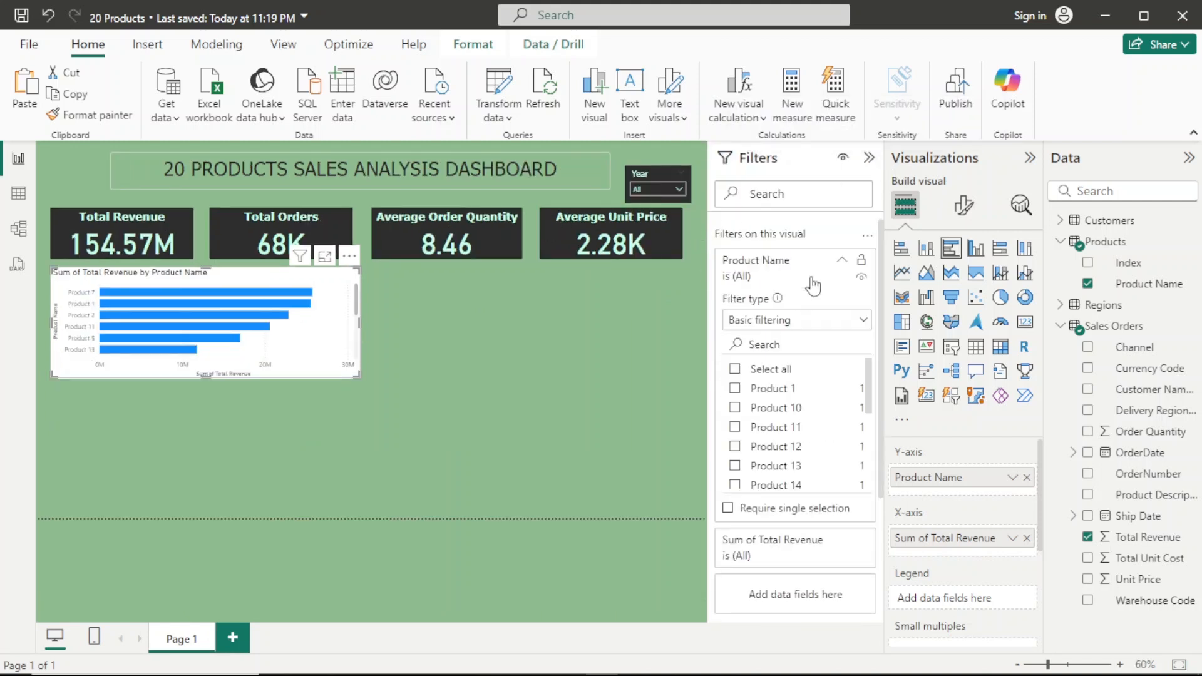
click(861, 320)
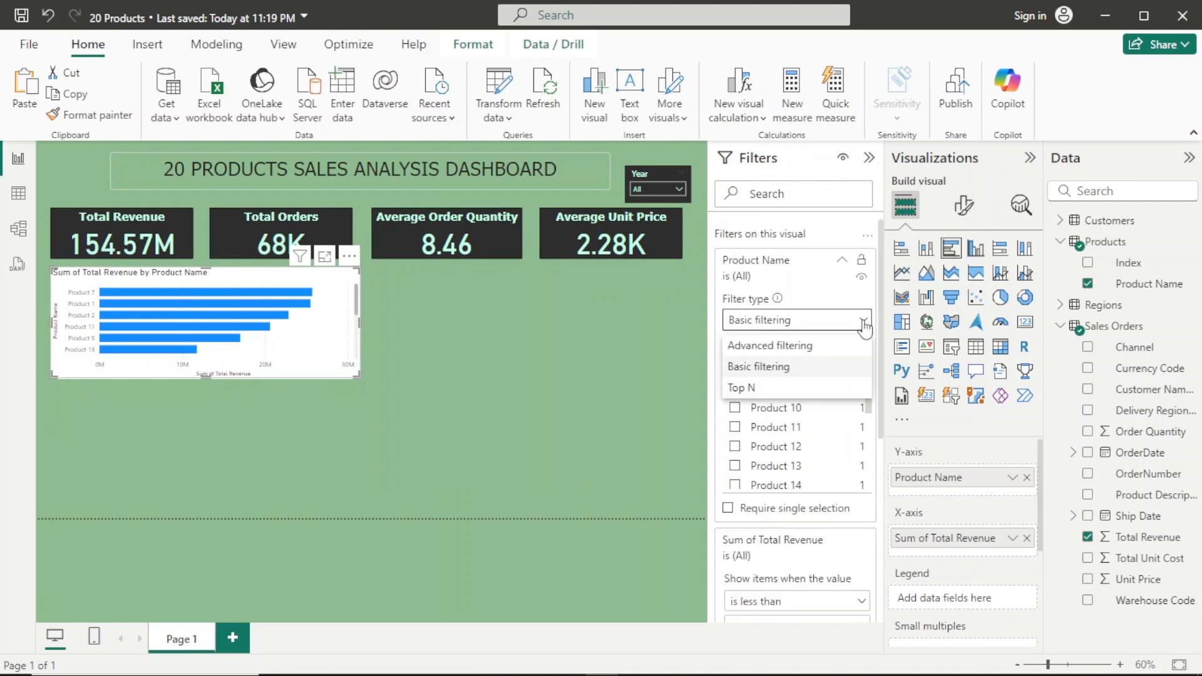
click(824, 389)
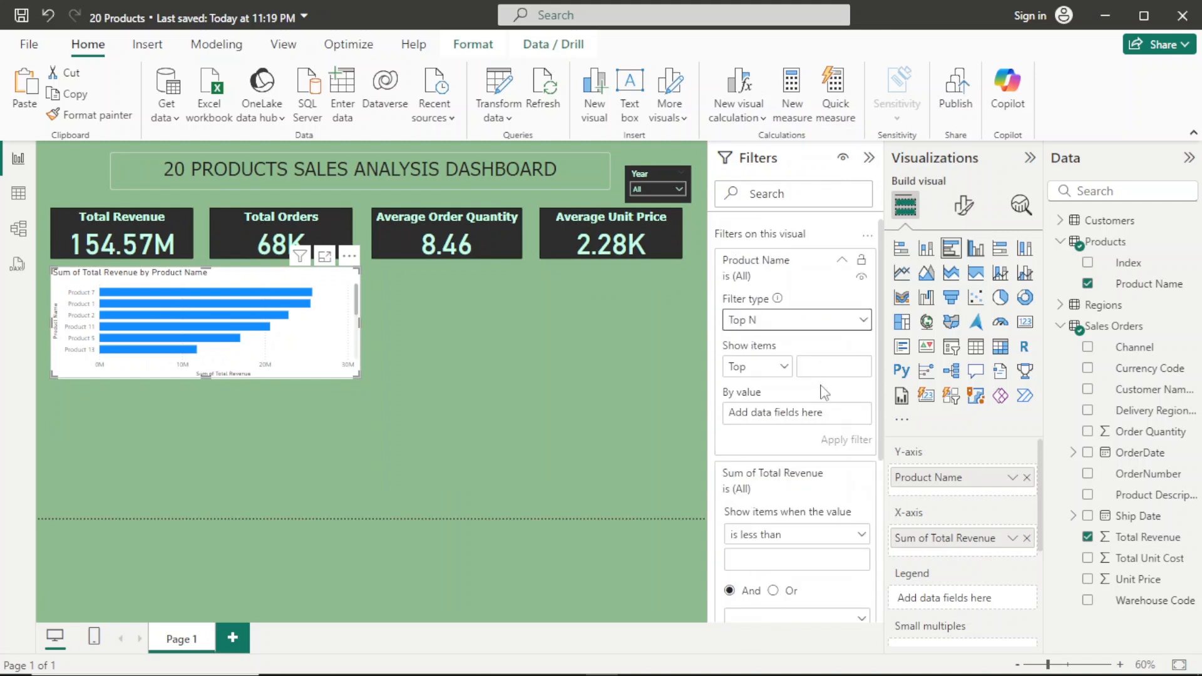
scroll(823, 393, down, 2)
drag(1145, 539, 822, 338)
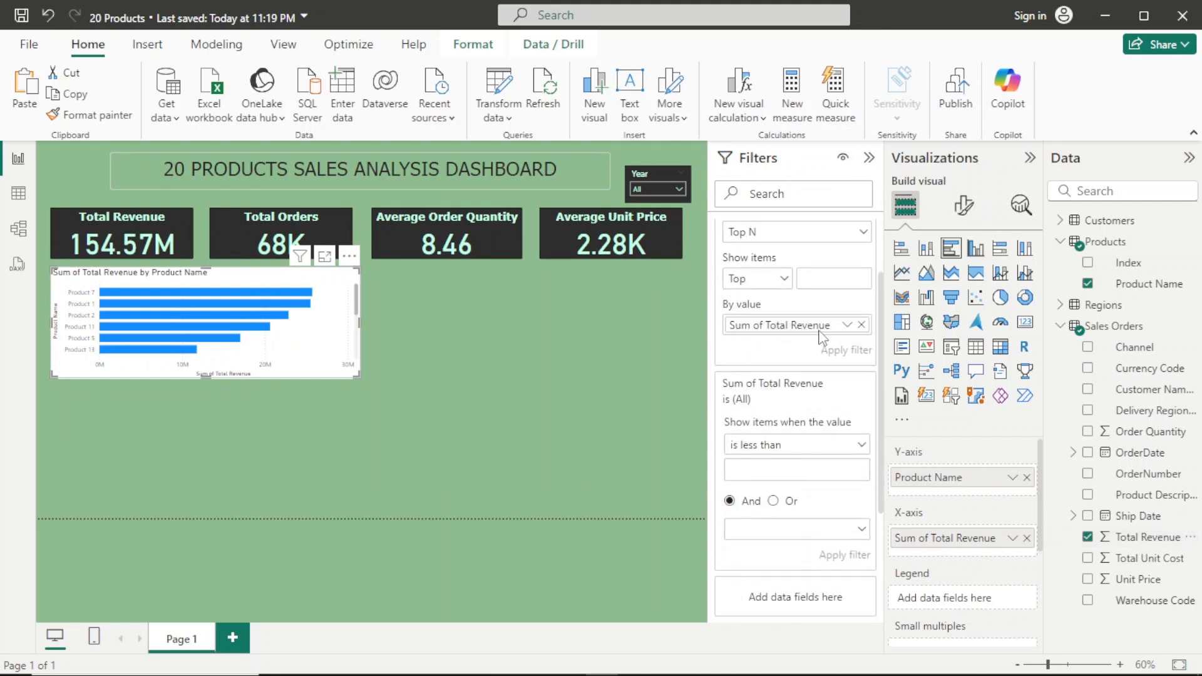
click(824, 278)
text(5)
click(841, 350)
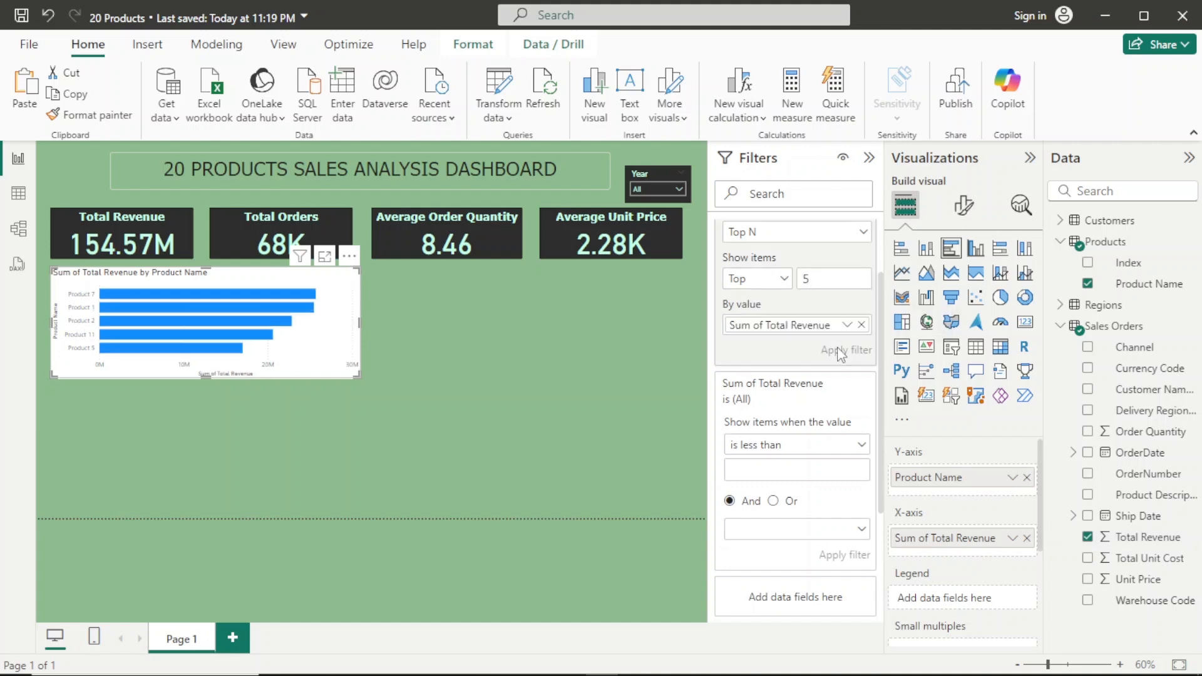
scroll(755, 389, up, 2)
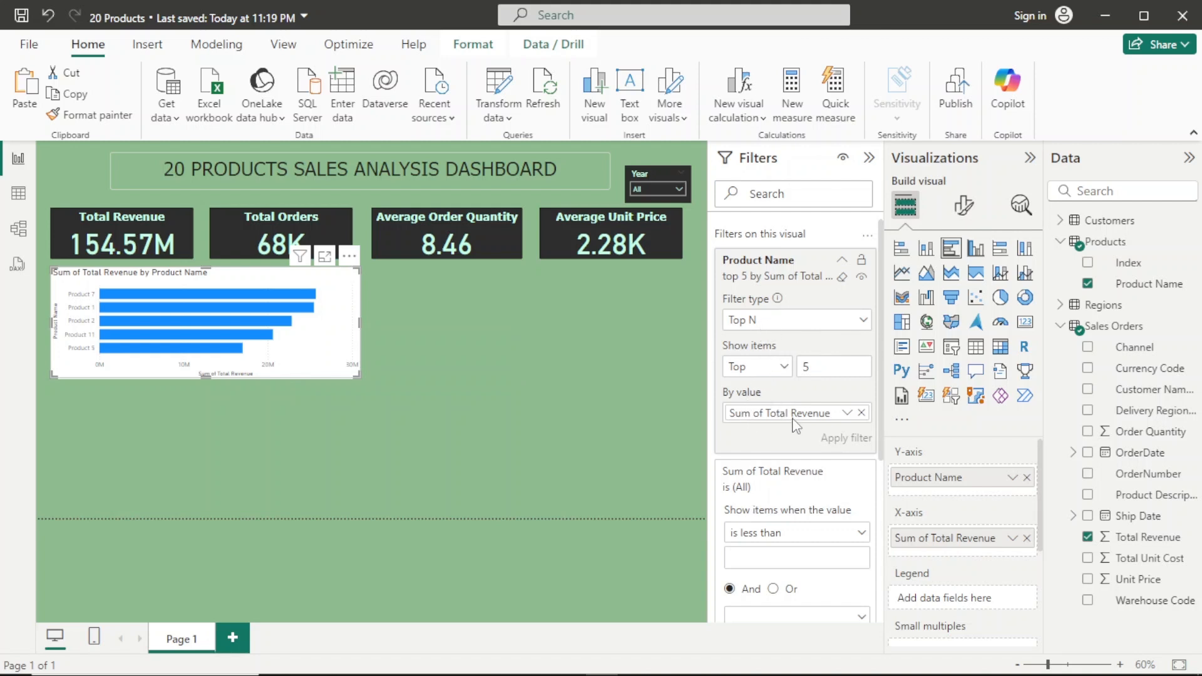
Try the Year slicer with 2018 and 2019, and finally set it to 2017
click(667, 189)
click(657, 220)
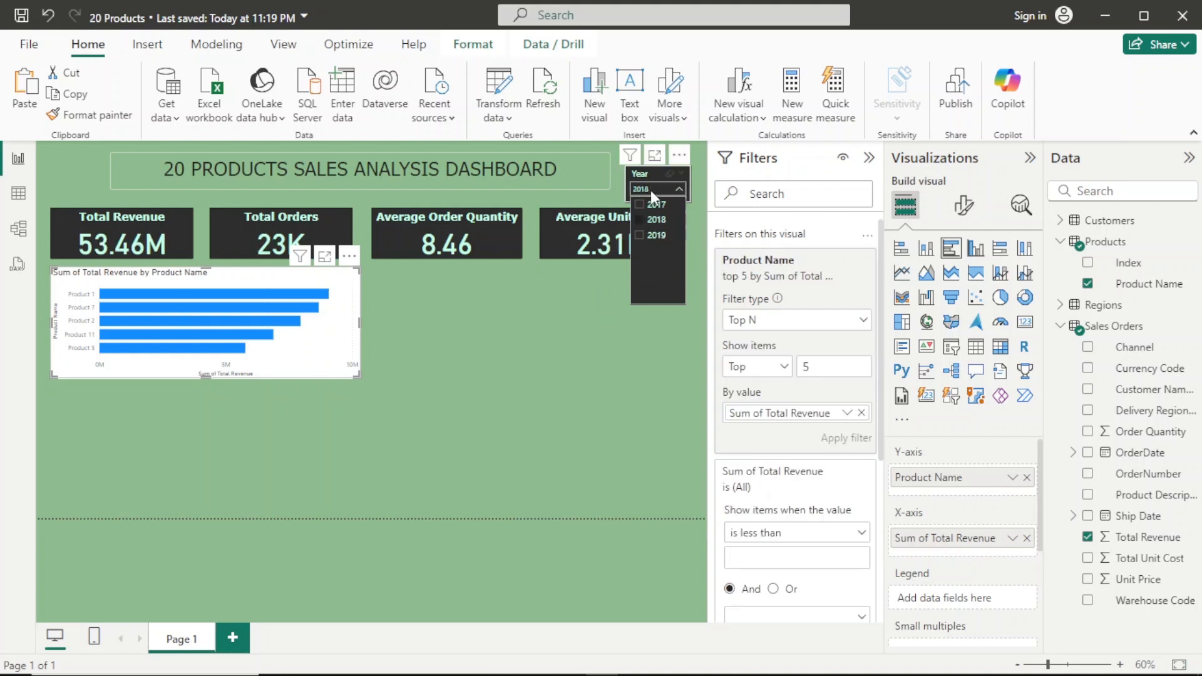
click(651, 236)
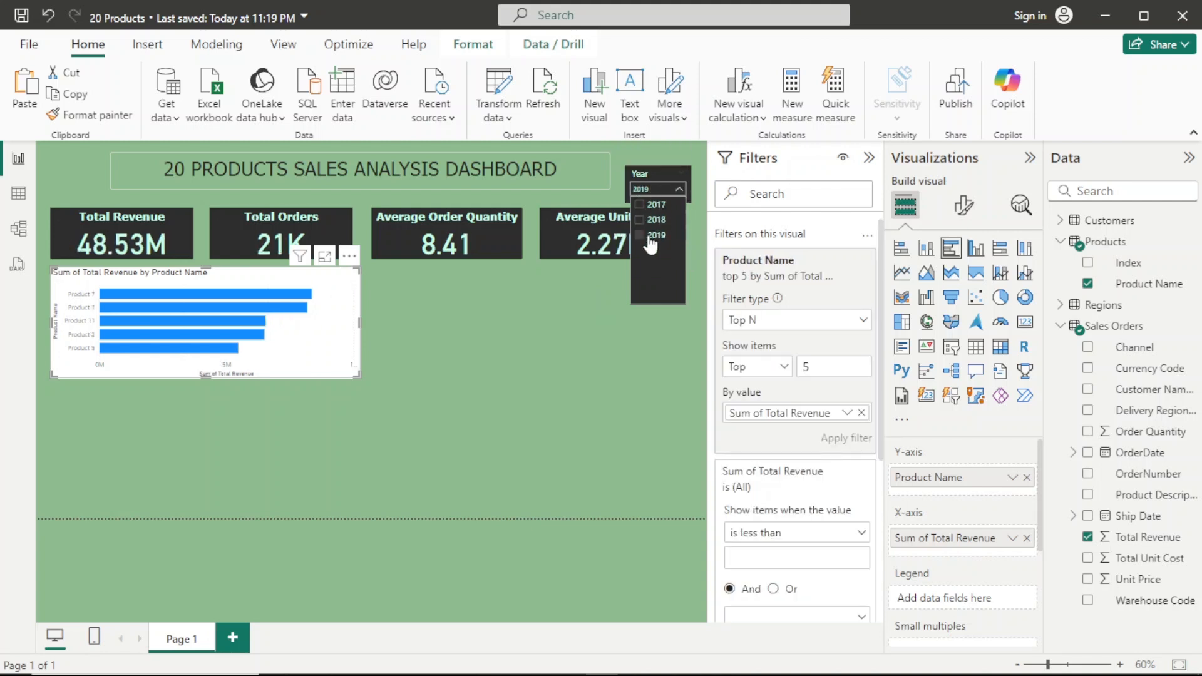
click(645, 211)
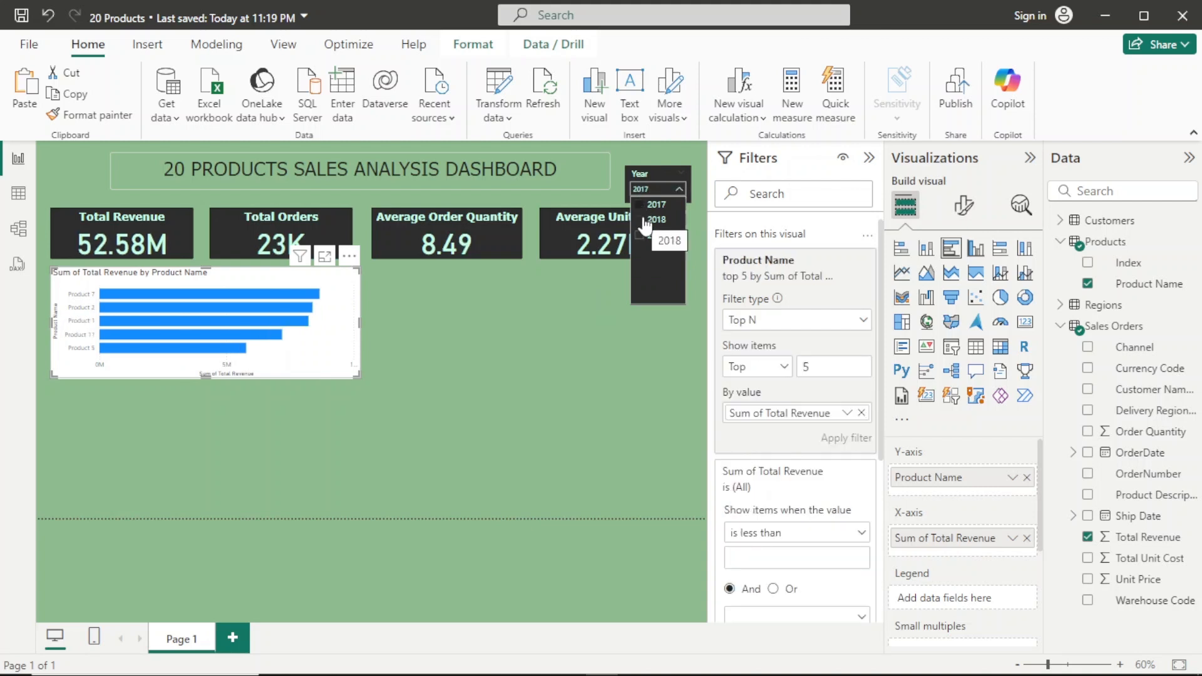
click(558, 340)
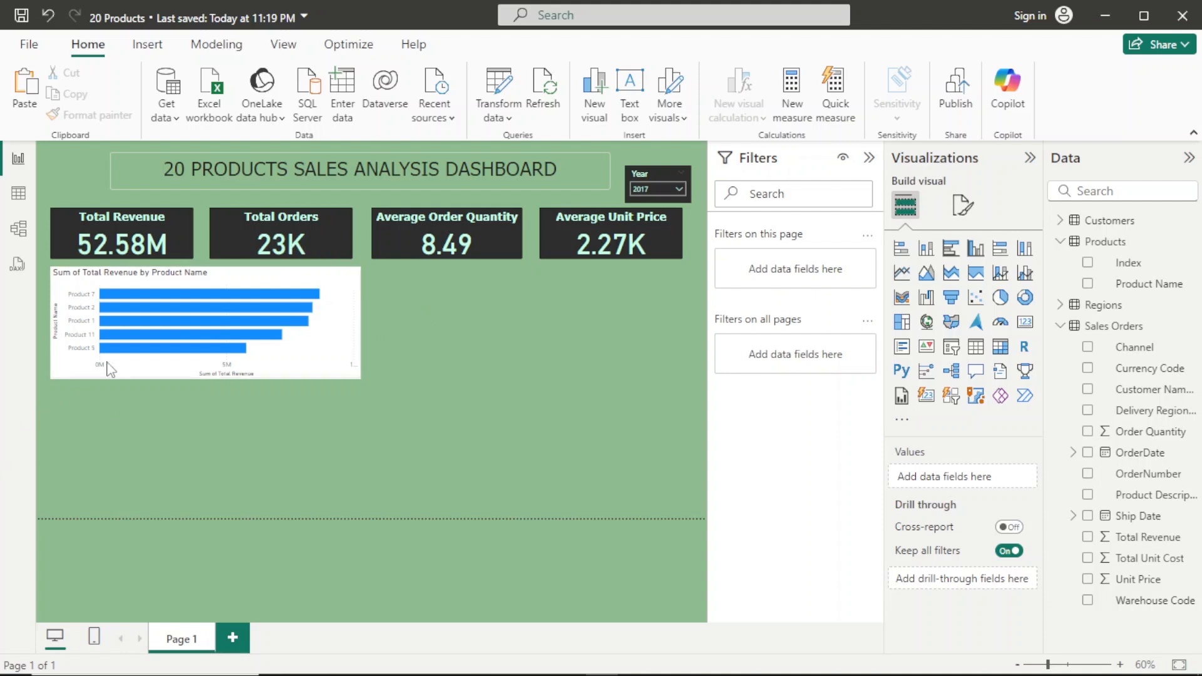
Select the revenue bar chart and open its formatting options
click(314, 327)
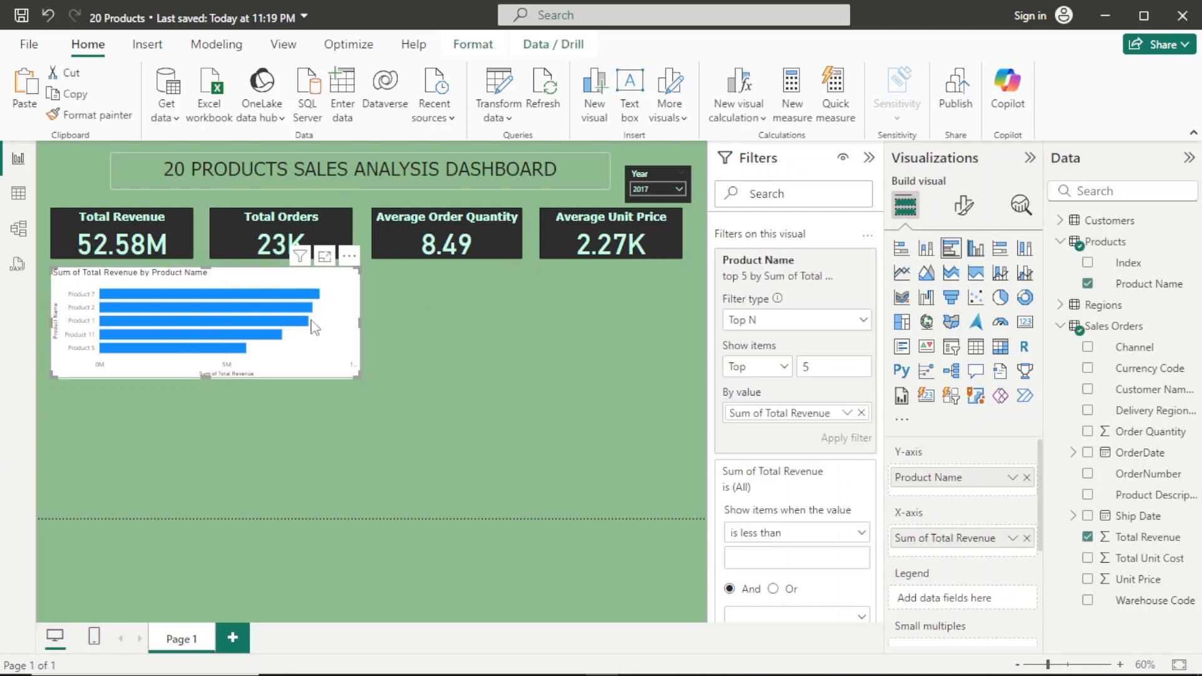
click(967, 216)
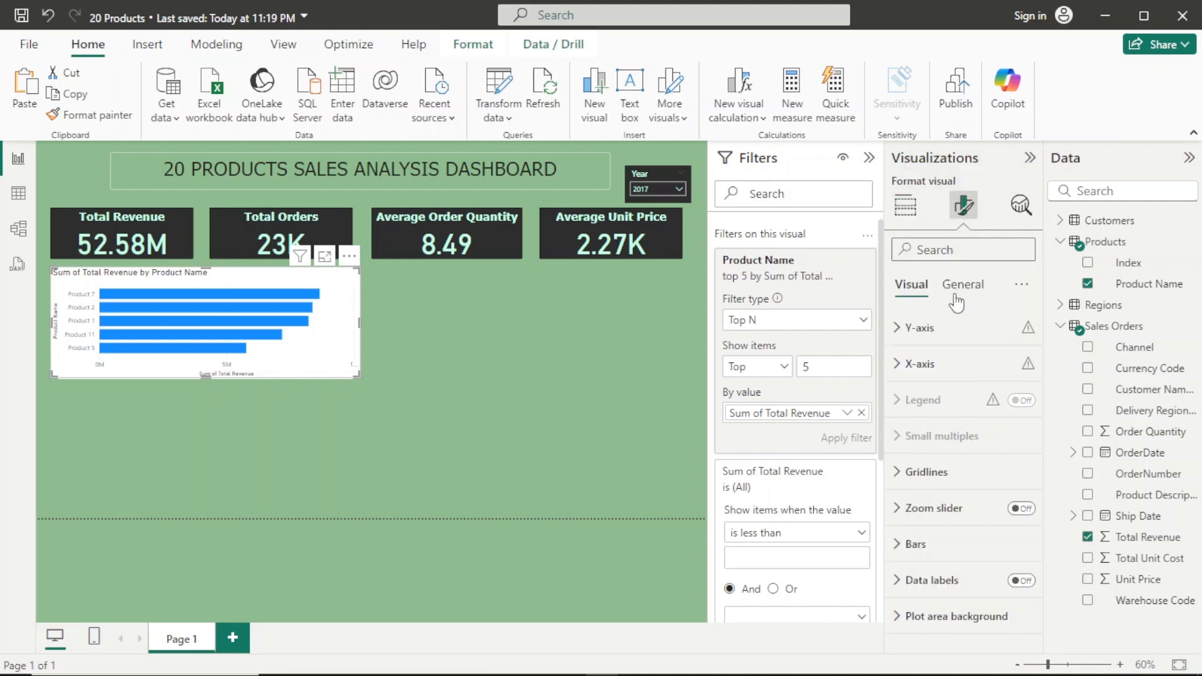
click(930, 341)
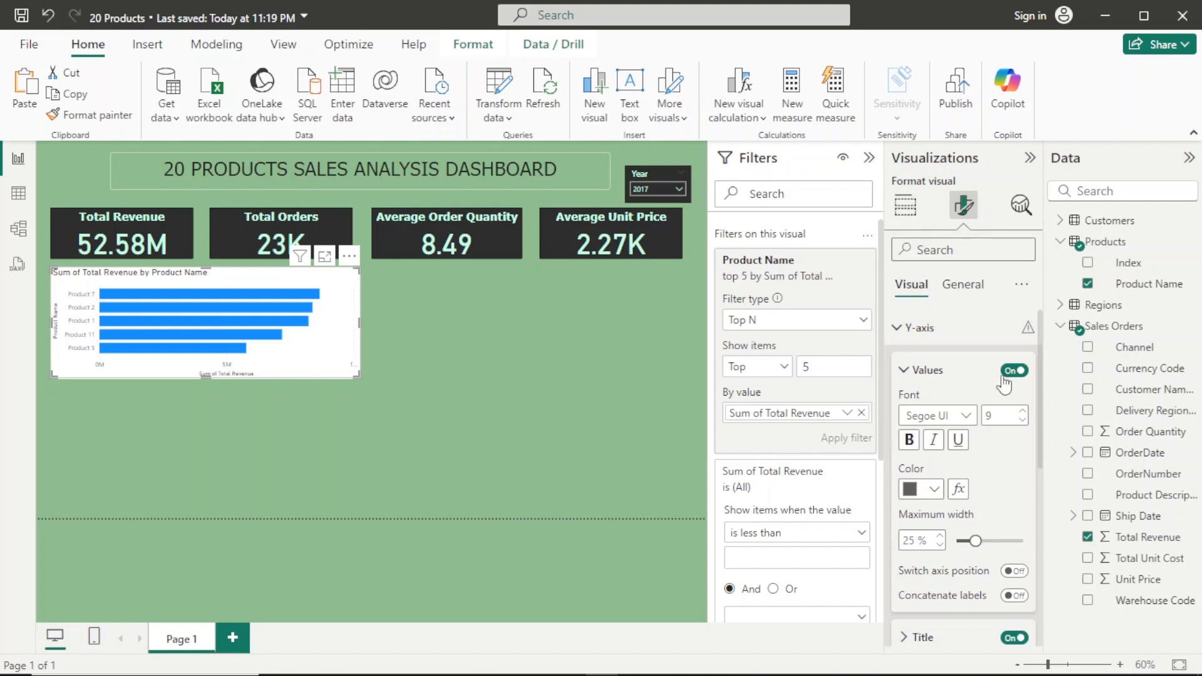
click(932, 489)
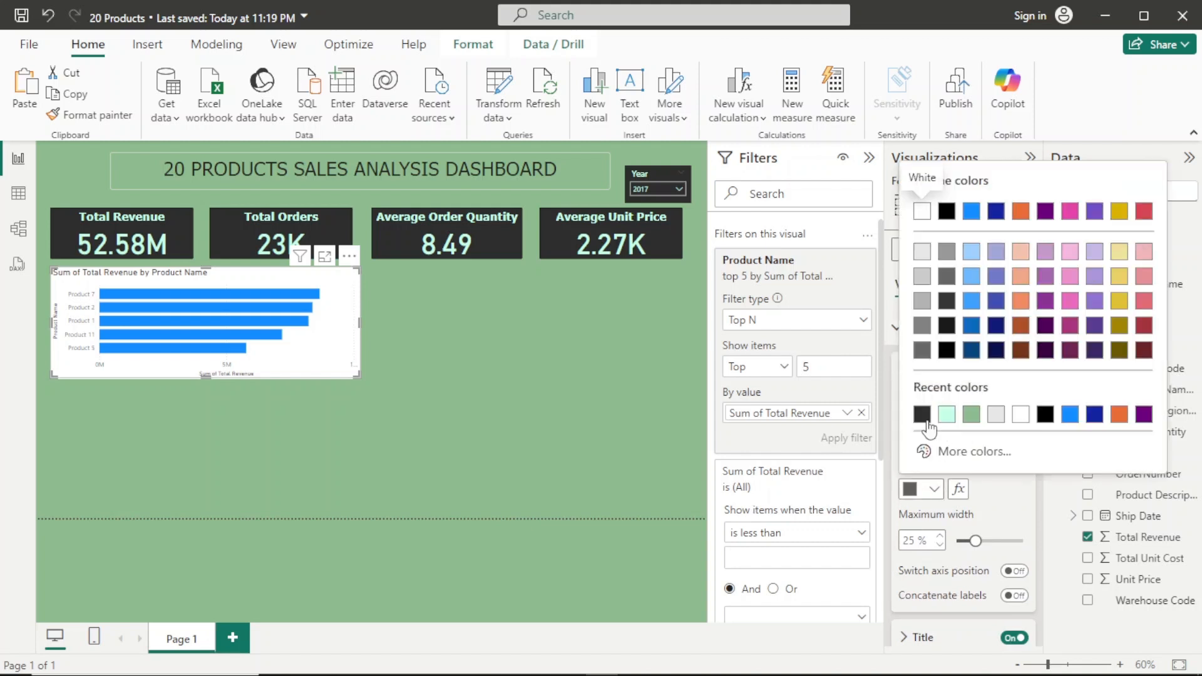
click(435, 380)
Set the revenue bar chart's background to the light mint green from the recent colors
click(964, 291)
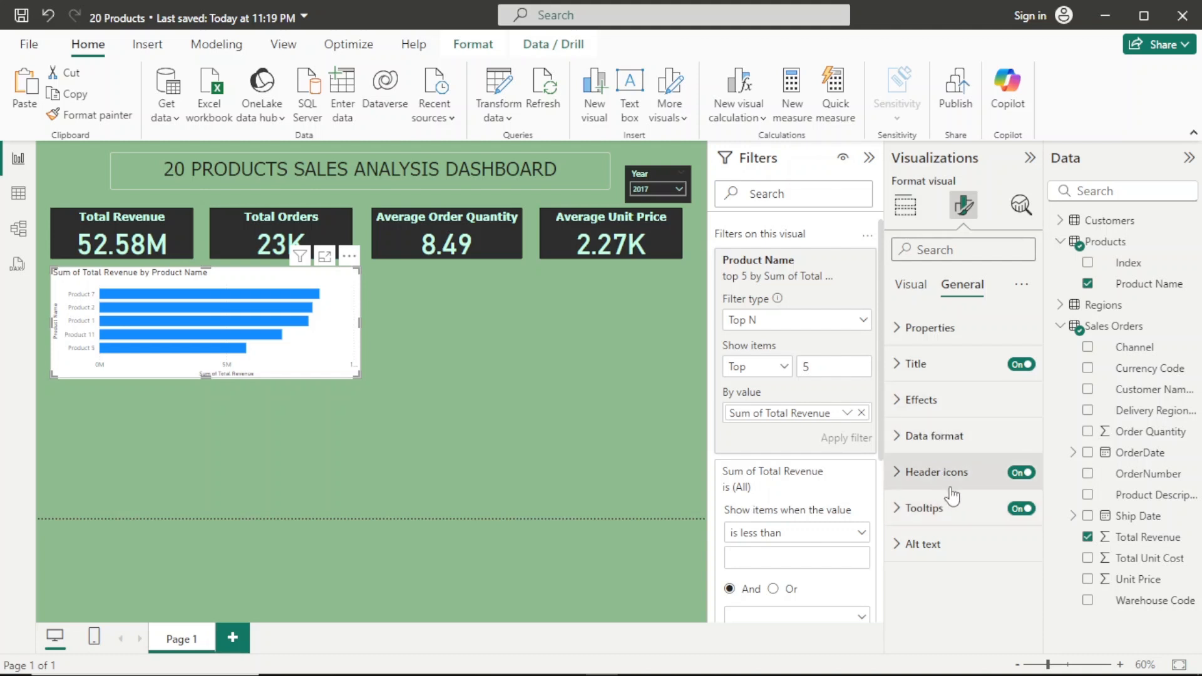
click(921, 399)
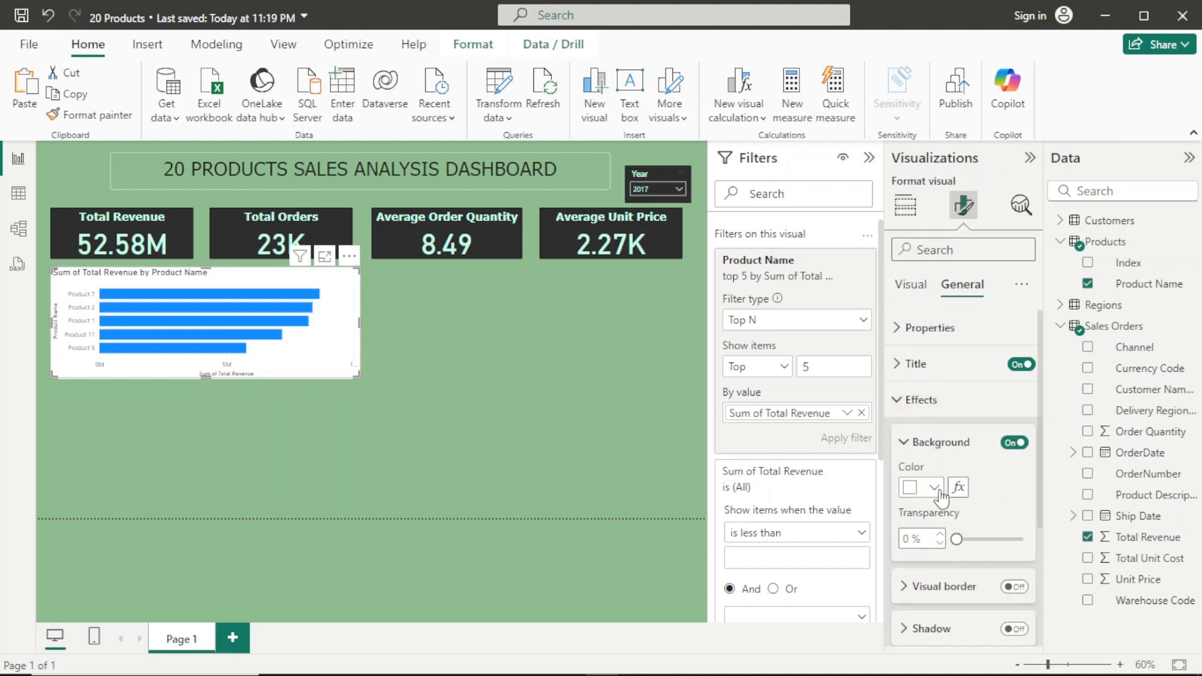
click(935, 488)
click(971, 411)
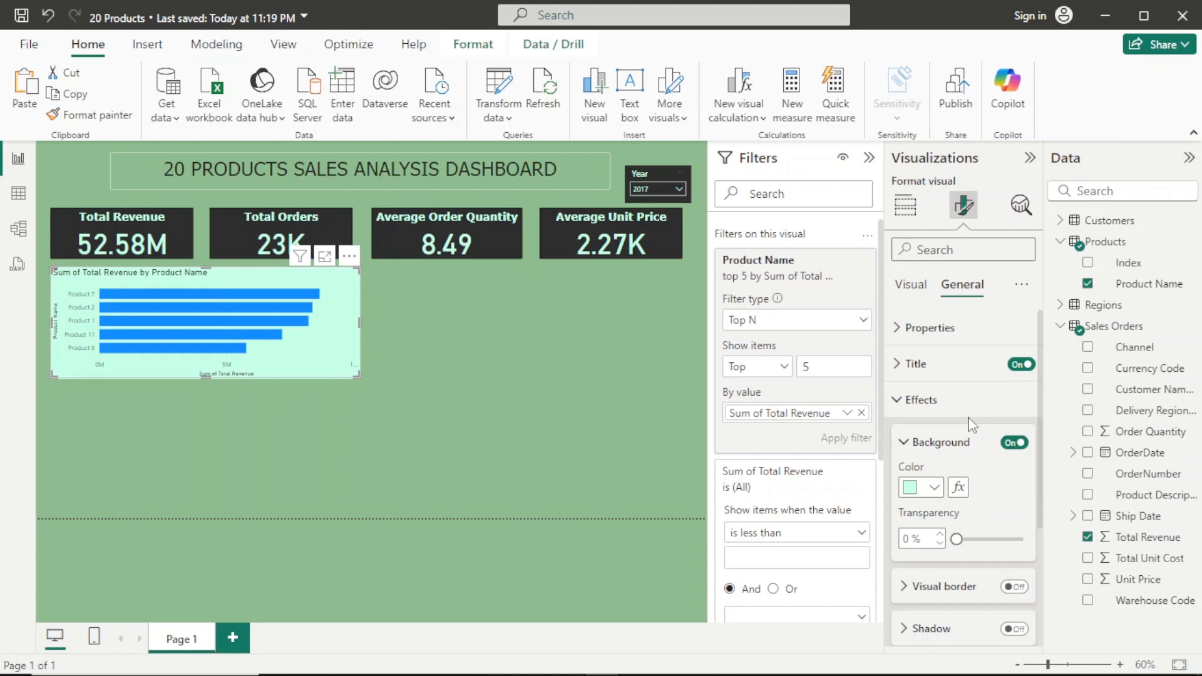
click(911, 410)
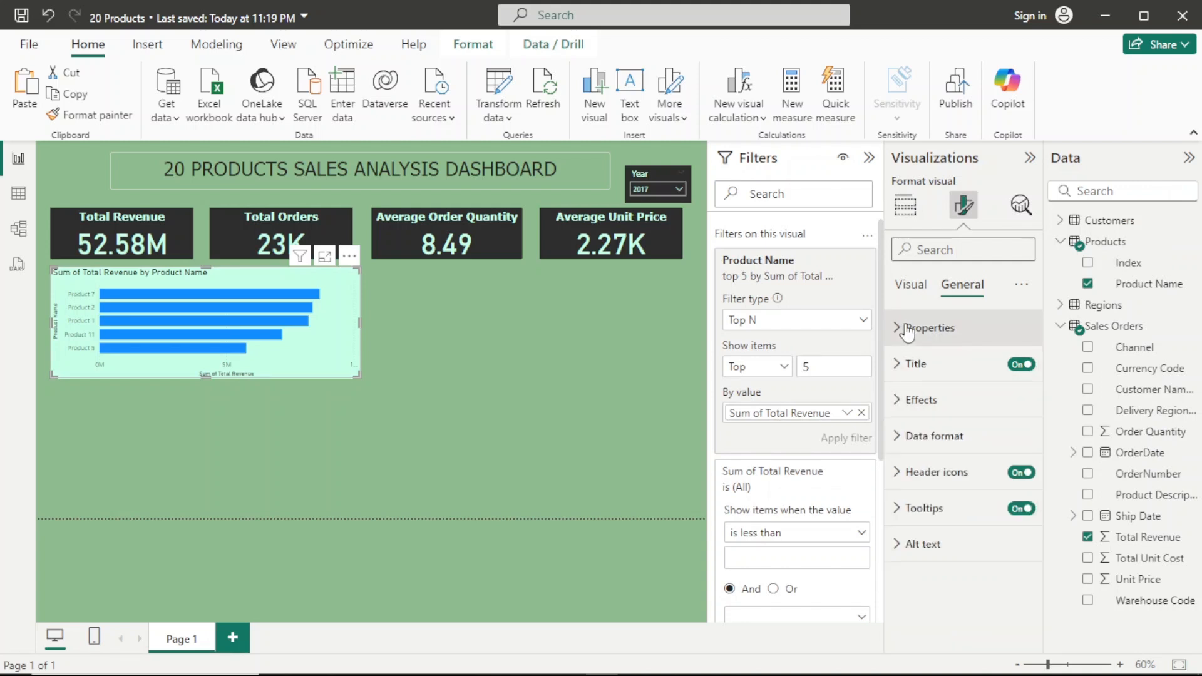
Shorten the bar chart's title to "Total Revenue by Product Name" and set its font to Tahoma
click(906, 366)
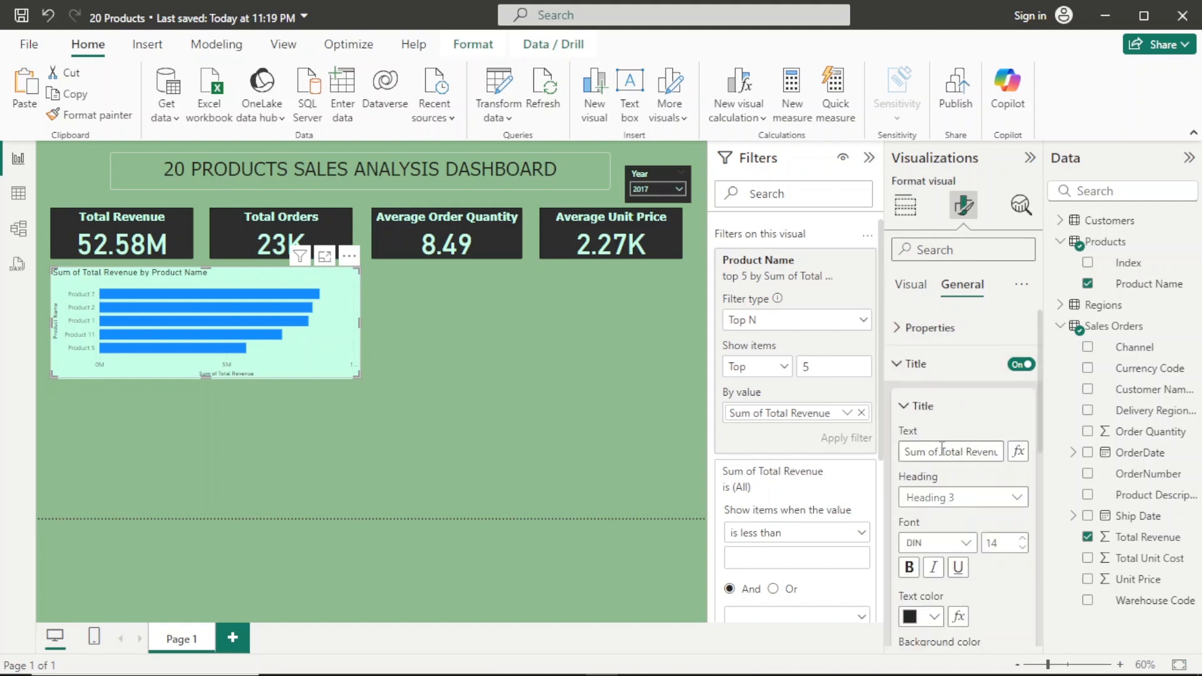
drag(942, 449, 870, 453)
key(BackSpace)
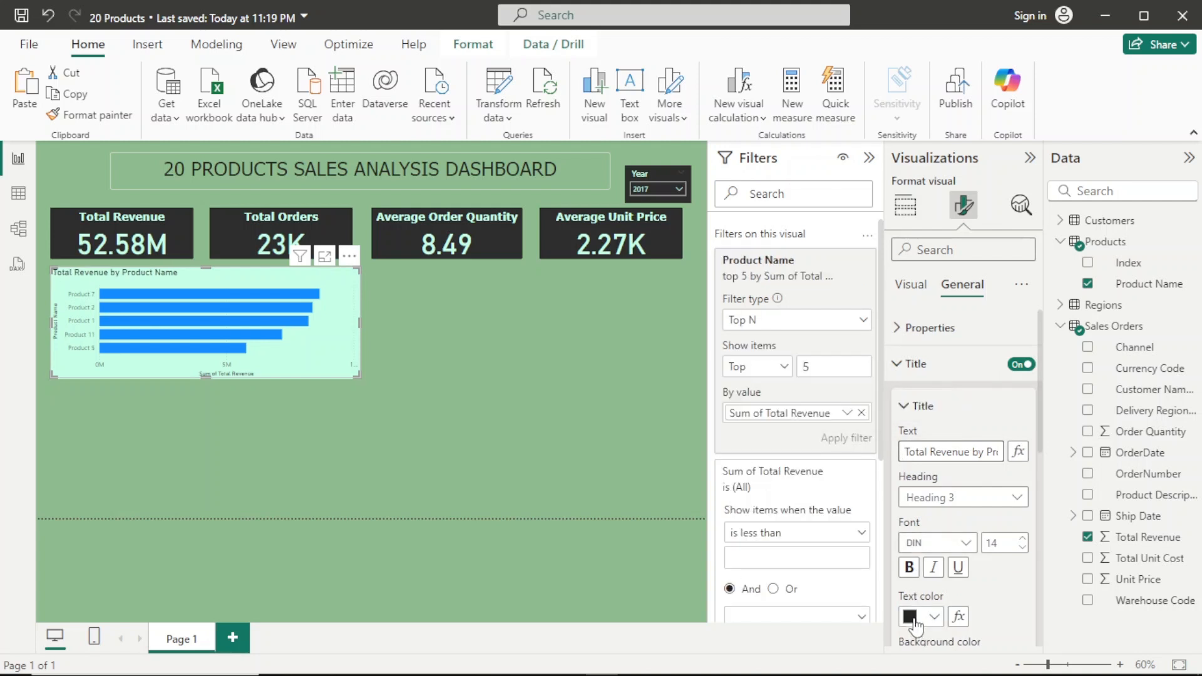
click(965, 542)
key(t)
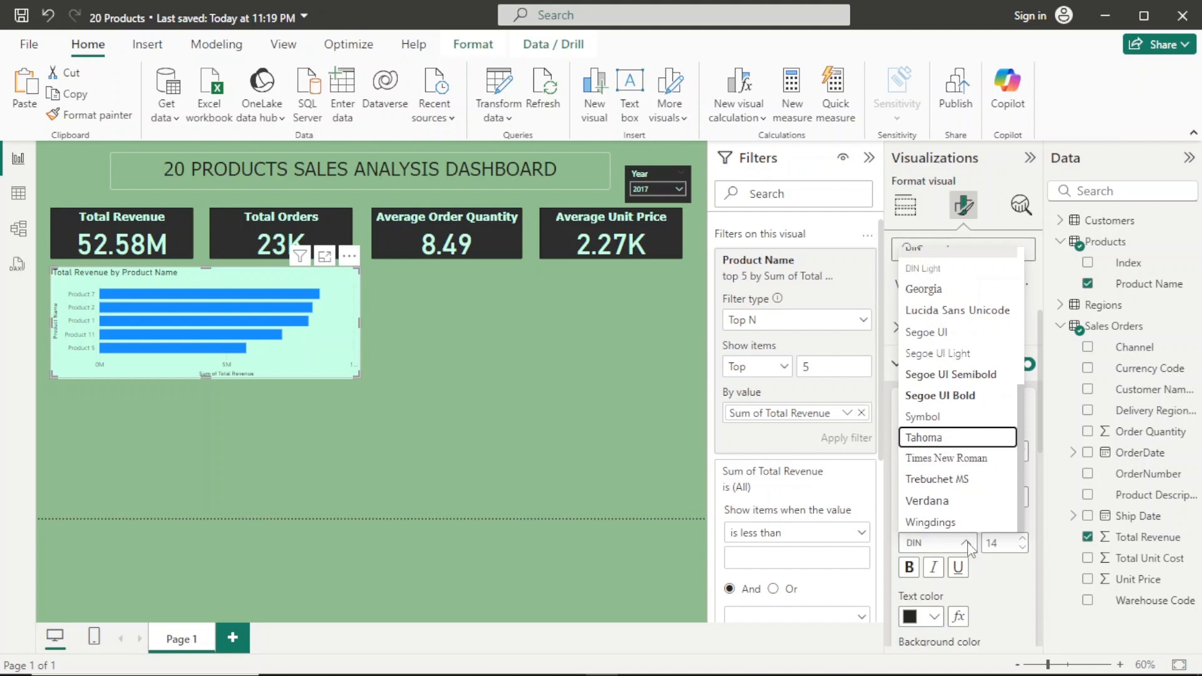
key(Return)
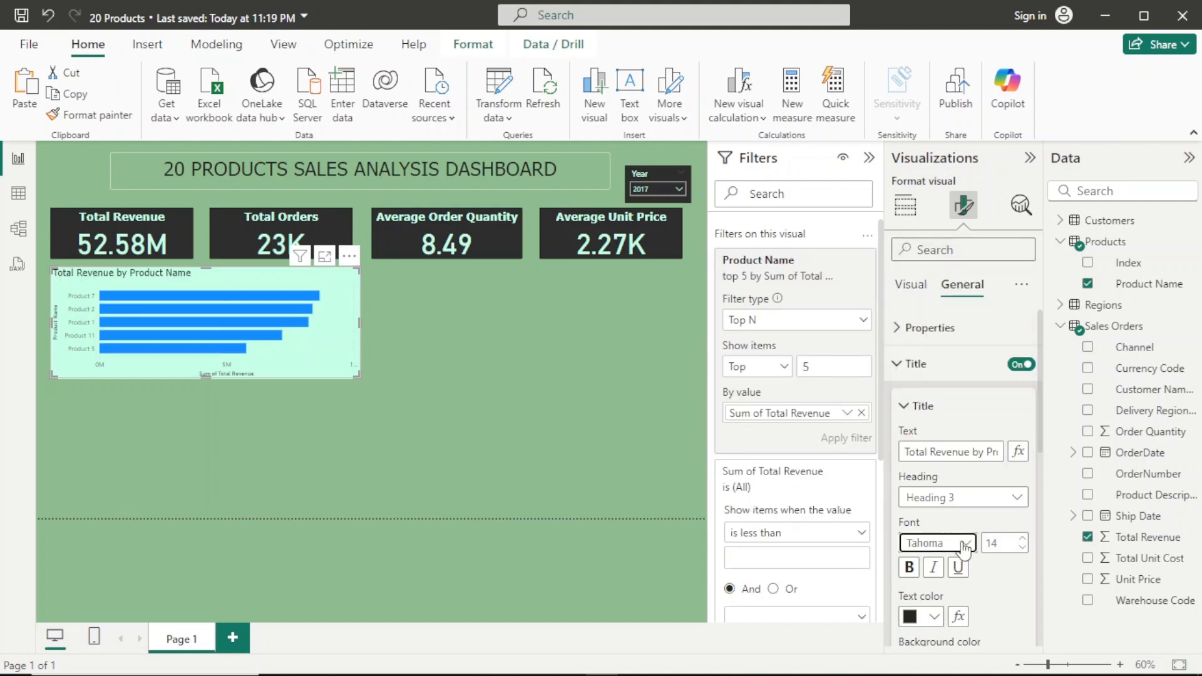
scroll(961, 526, down, 3)
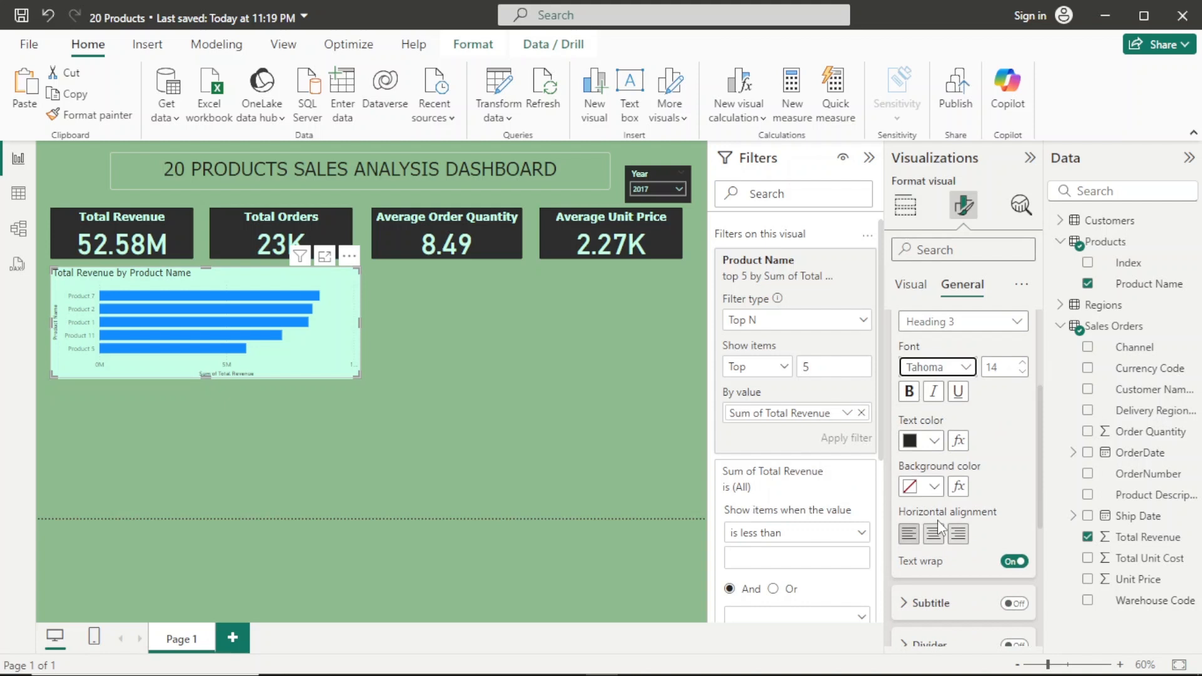
scroll(935, 362, up, 3)
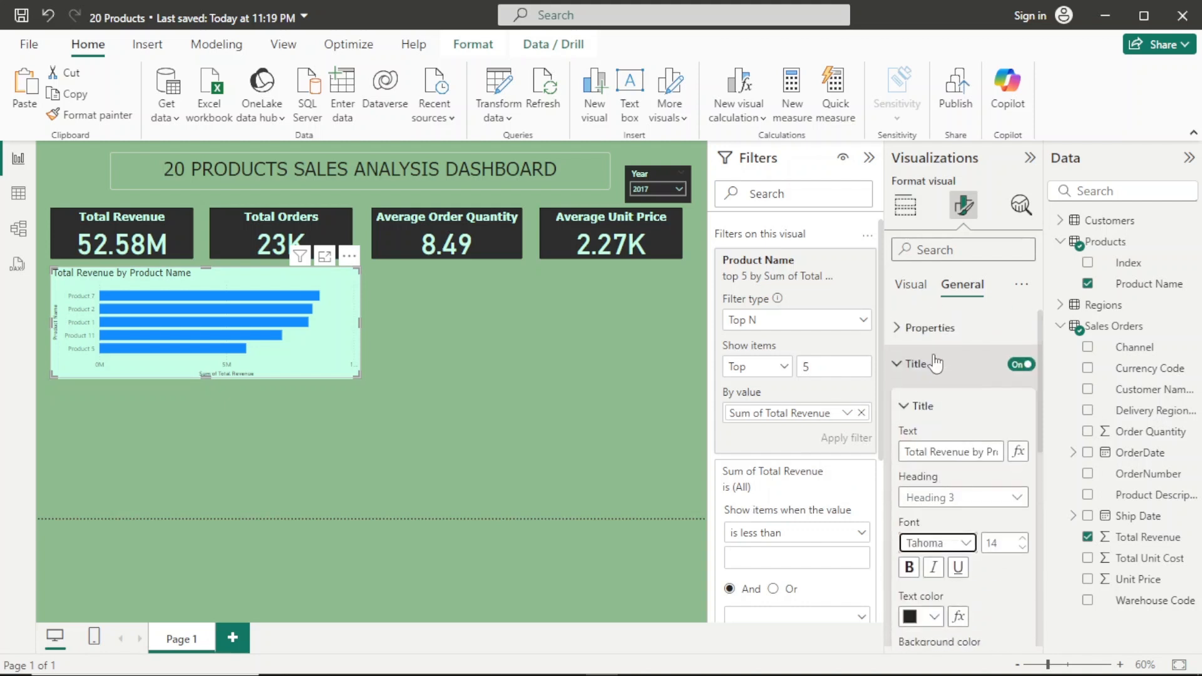
scroll(938, 376, down, 5)
scroll(938, 376, up, 5)
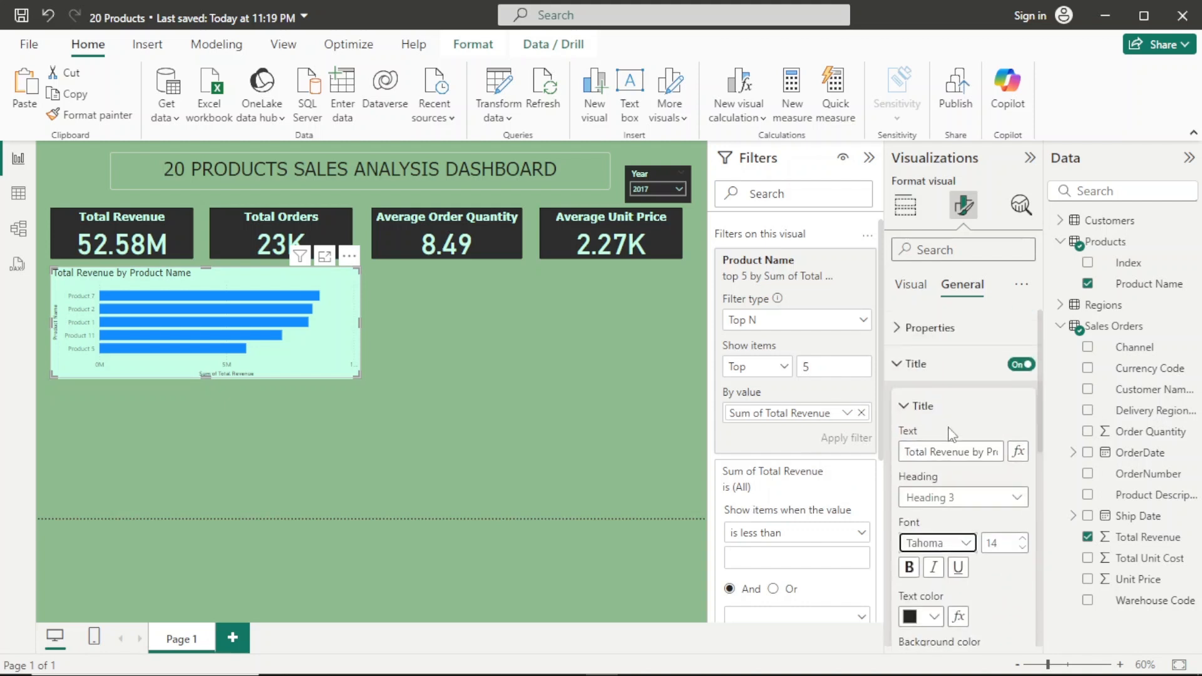
click(905, 371)
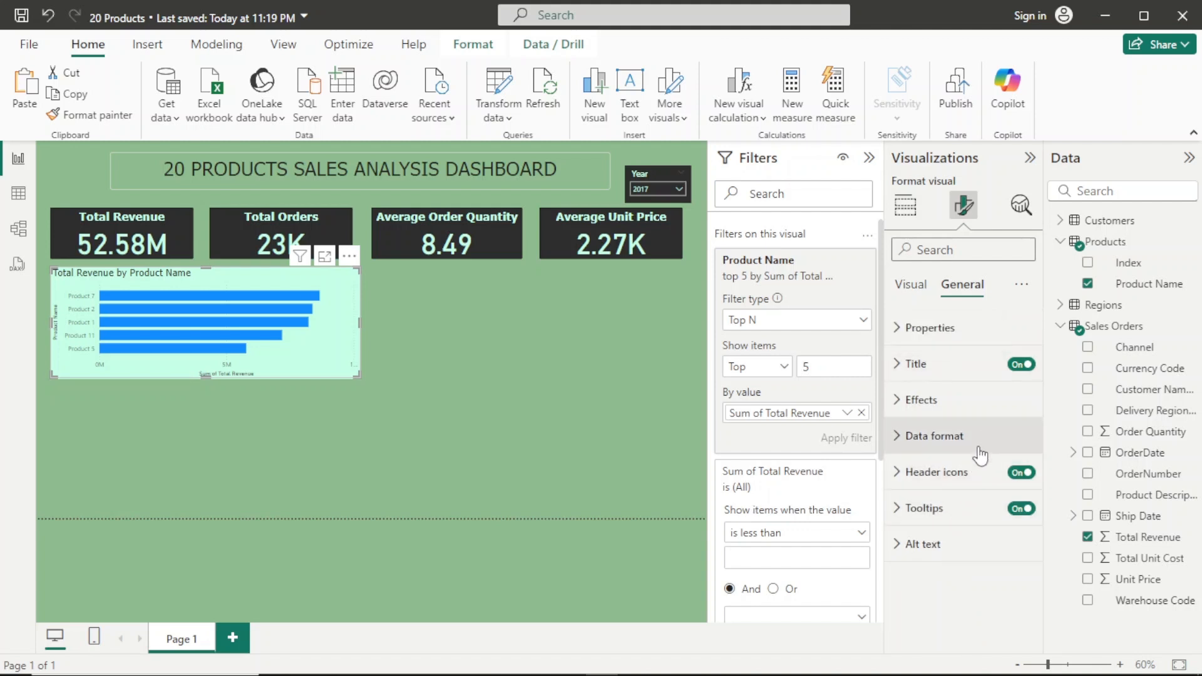
Set the color of the bar chart's Y-axis values to the dark charcoal from the recent colors
click(908, 288)
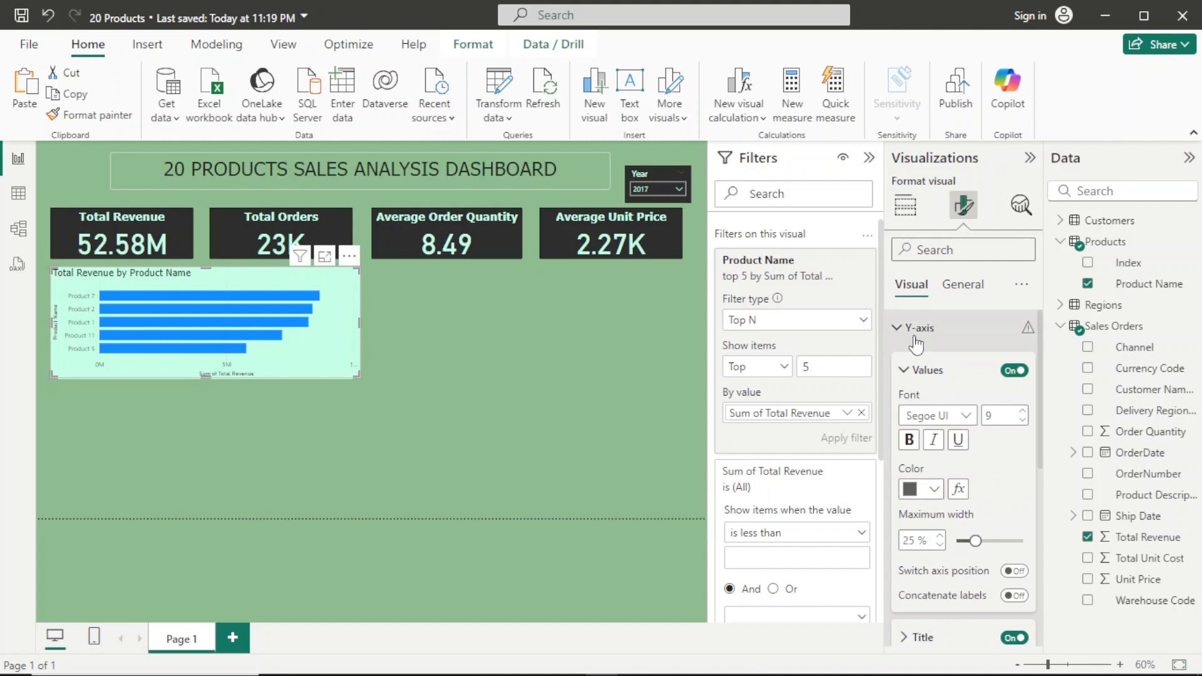
click(937, 491)
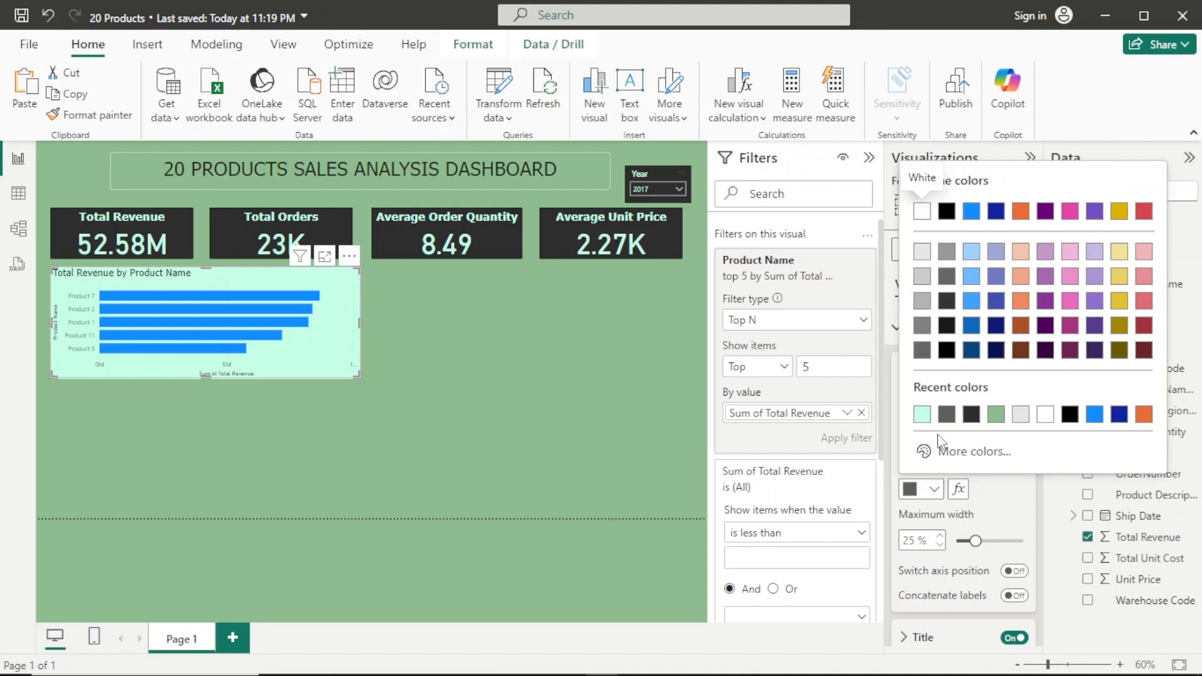
click(972, 413)
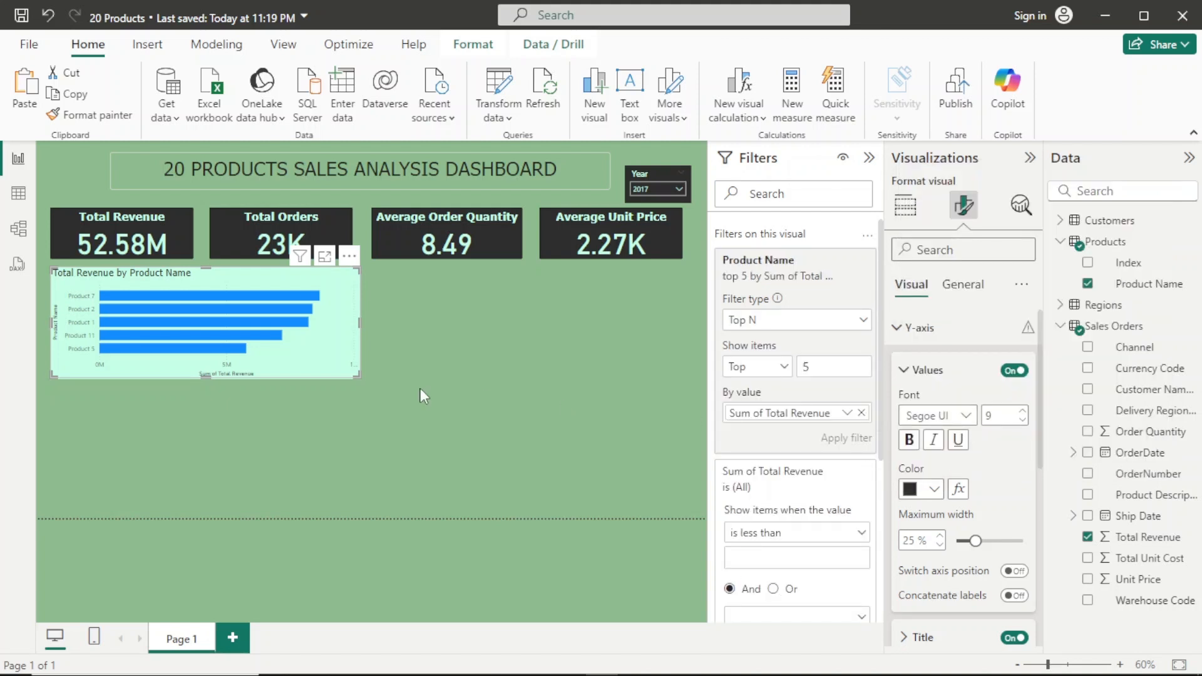
Turn off the Y-axis title on the revenue bar chart and collapse the Y-axis settings
scroll(1011, 468, down, 3)
click(1013, 466)
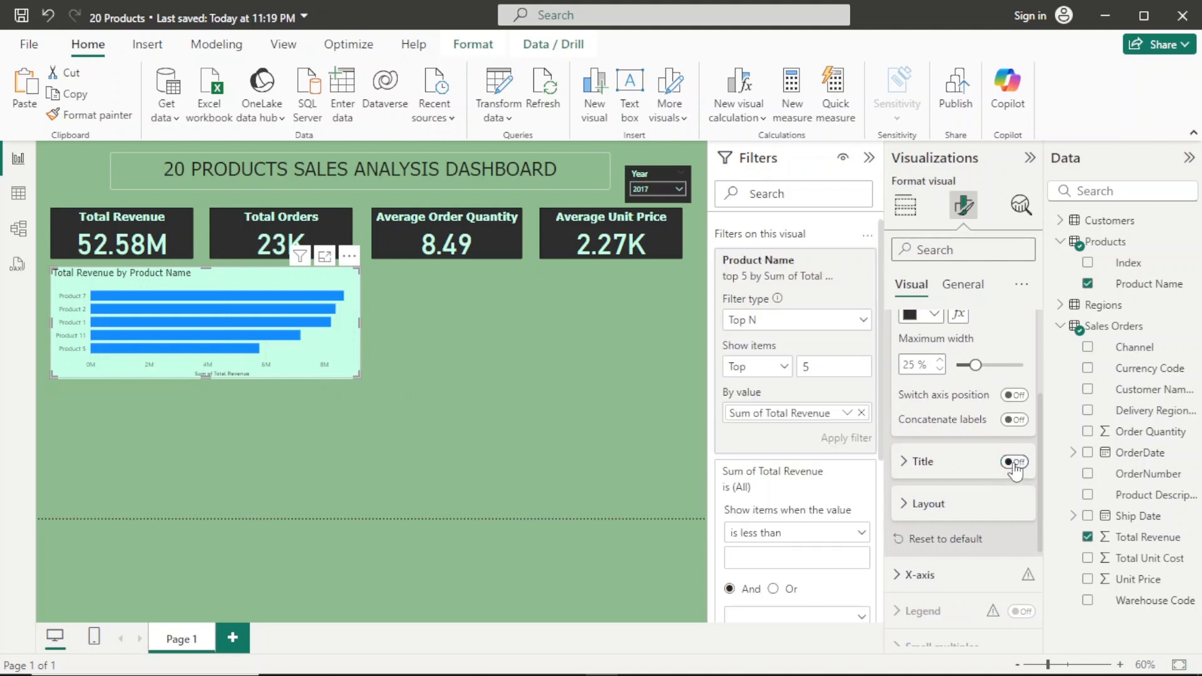
scroll(949, 479, up, 4)
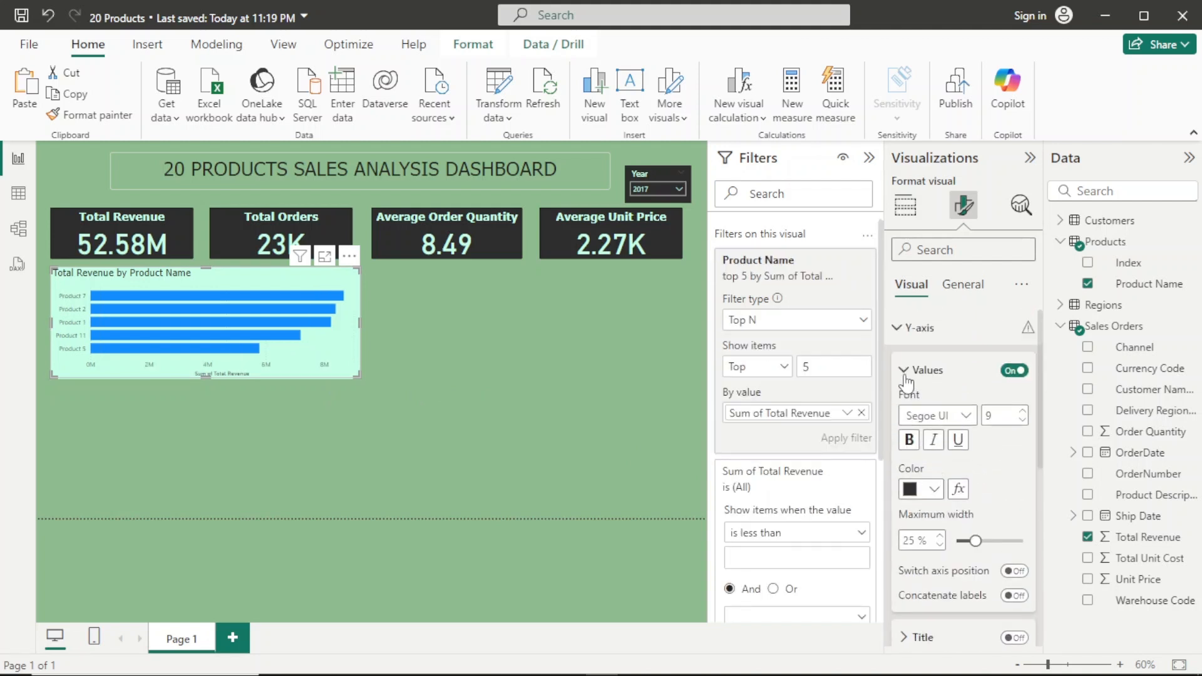
click(906, 374)
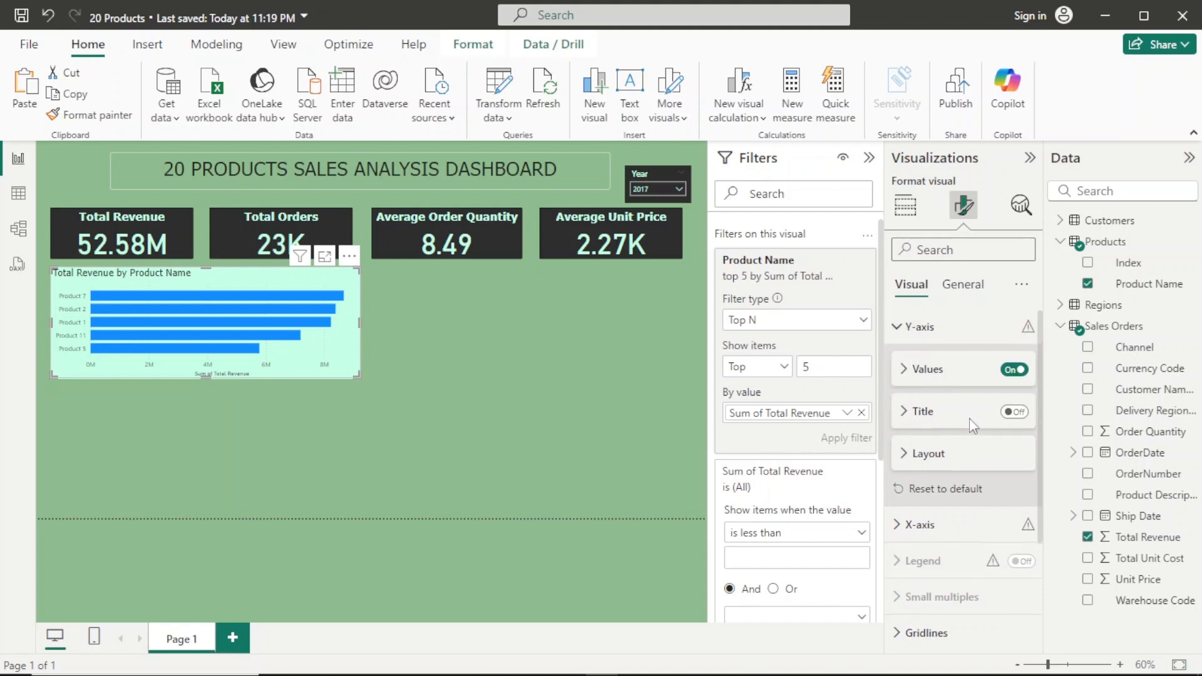
scroll(989, 419, down, 3)
scroll(976, 425, up, 3)
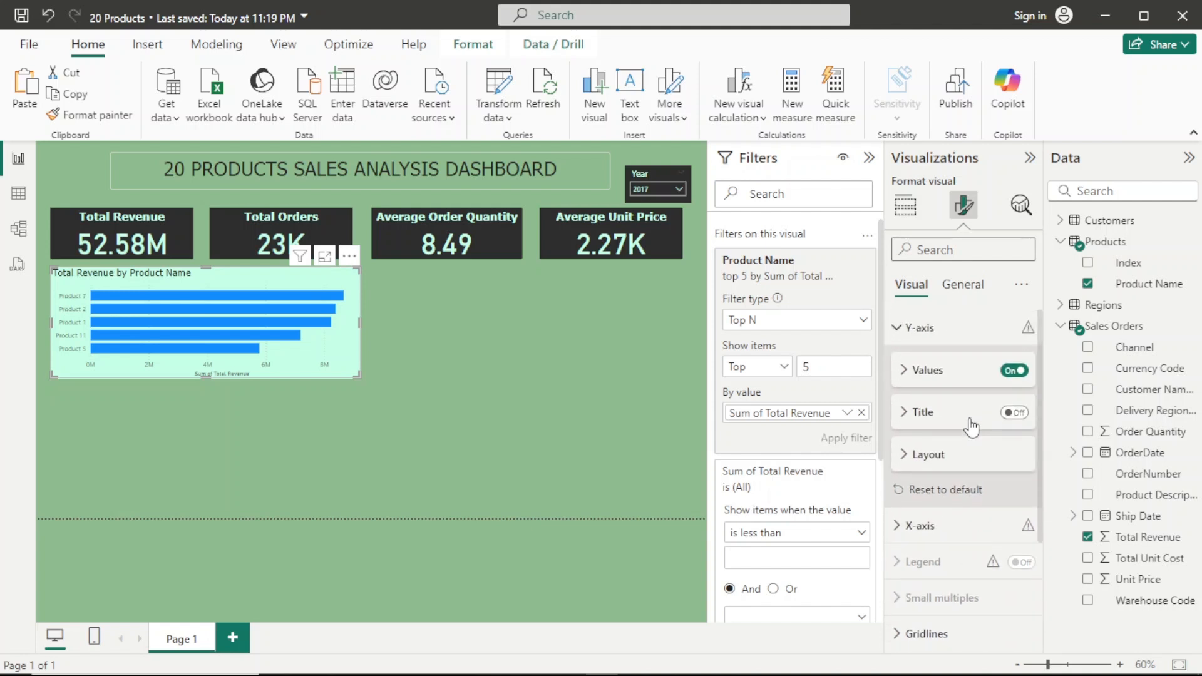
click(902, 338)
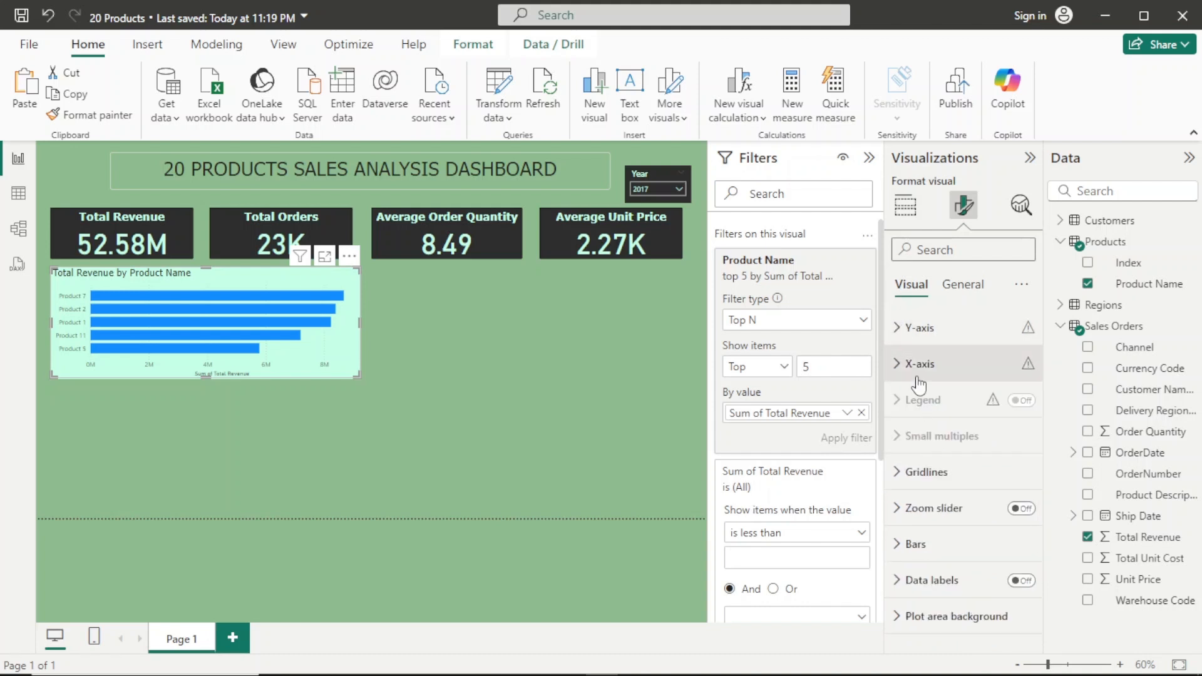
Set the color of the bar chart's X-axis values to the dark charcoal from the recent colors and turn off the X-axis title
click(914, 363)
scroll(977, 438, down, 1)
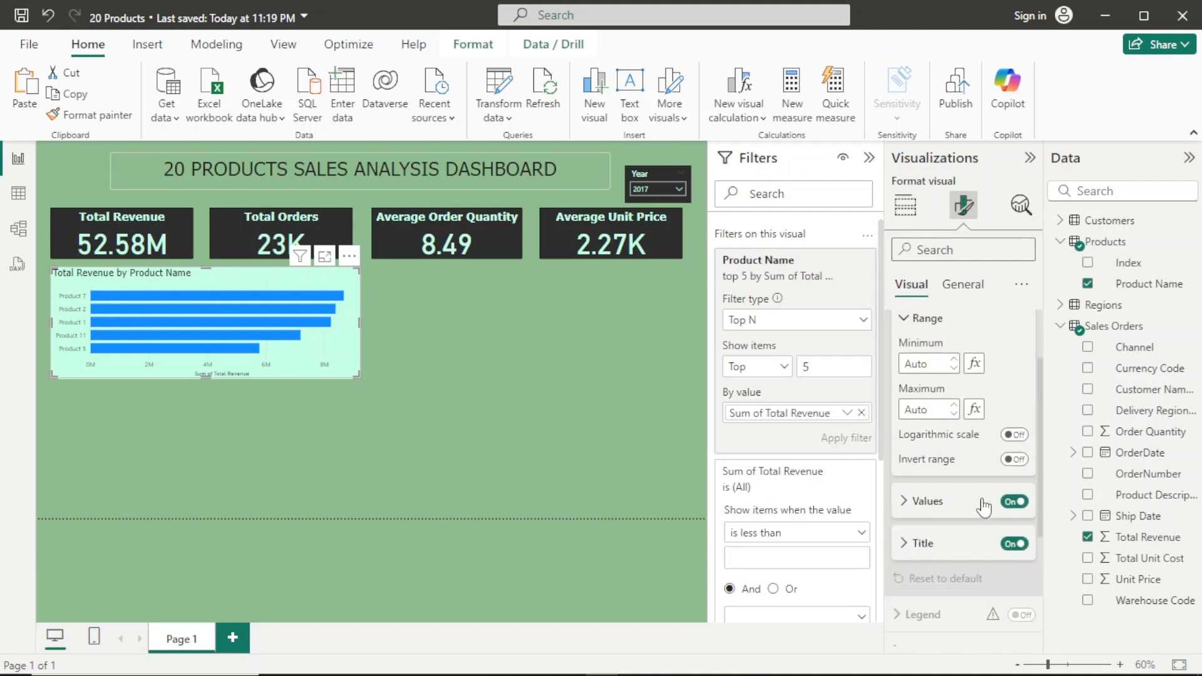
click(975, 504)
scroll(974, 504, down, 2)
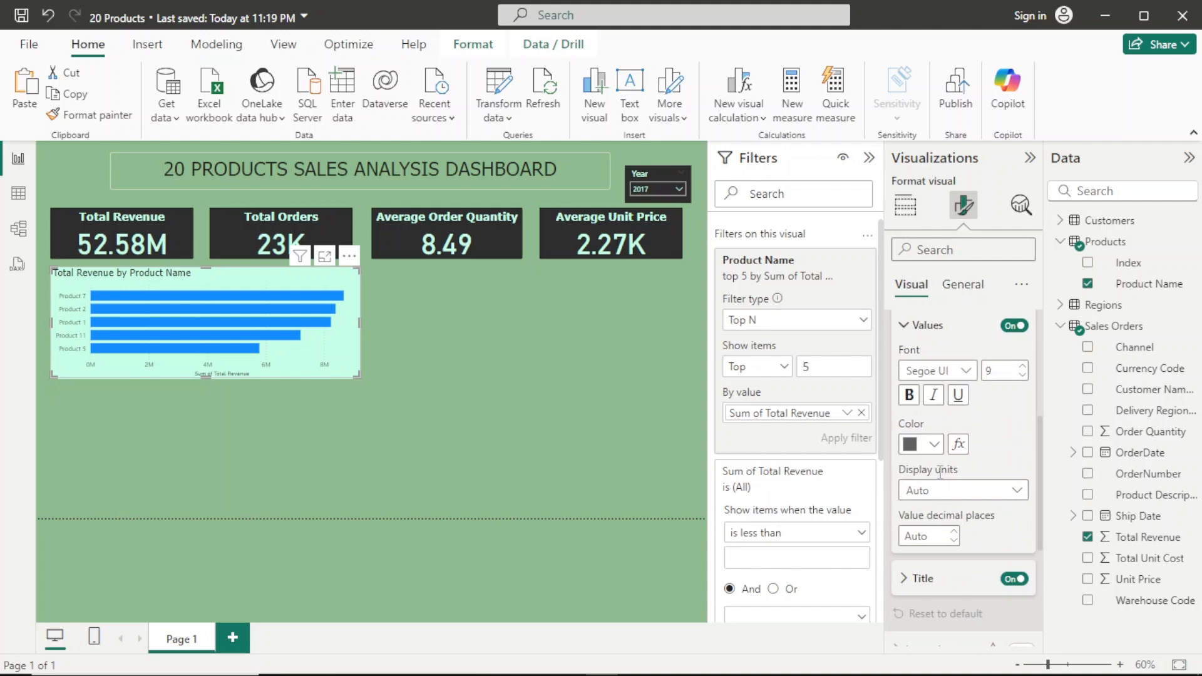
click(935, 445)
click(922, 370)
scroll(926, 490, down, 3)
click(1014, 404)
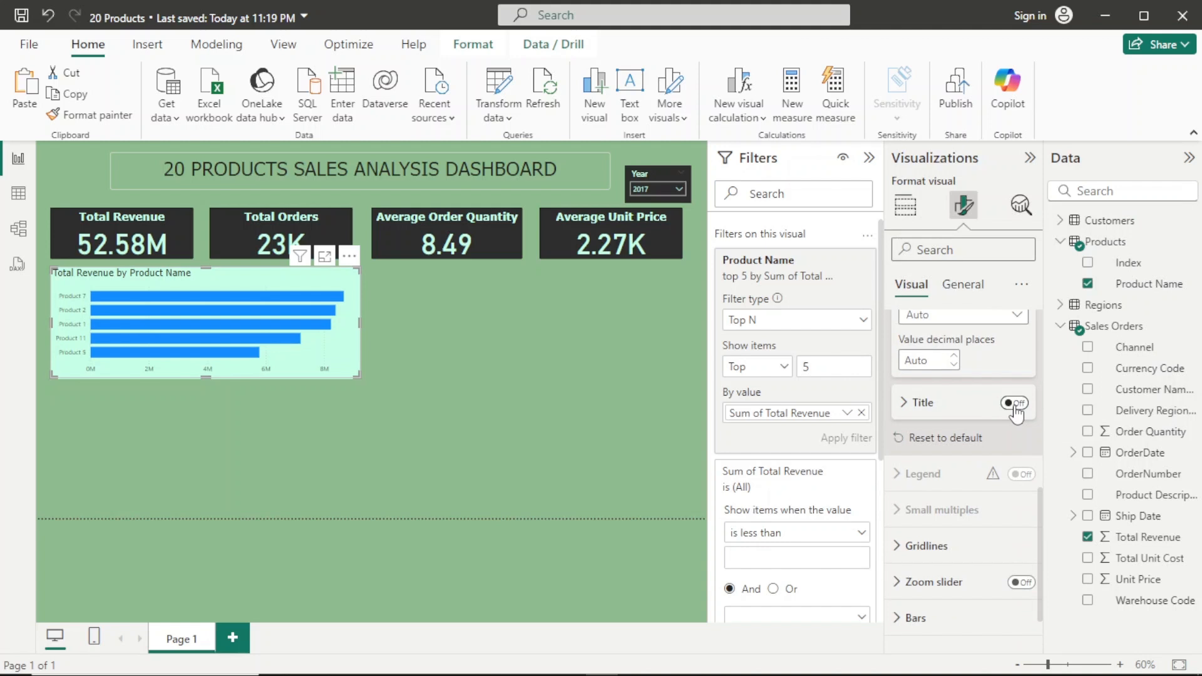
Set the font of the bar chart's X-axis values to Tahoma and collapse the X-axis settings
scroll(949, 416, up, 2)
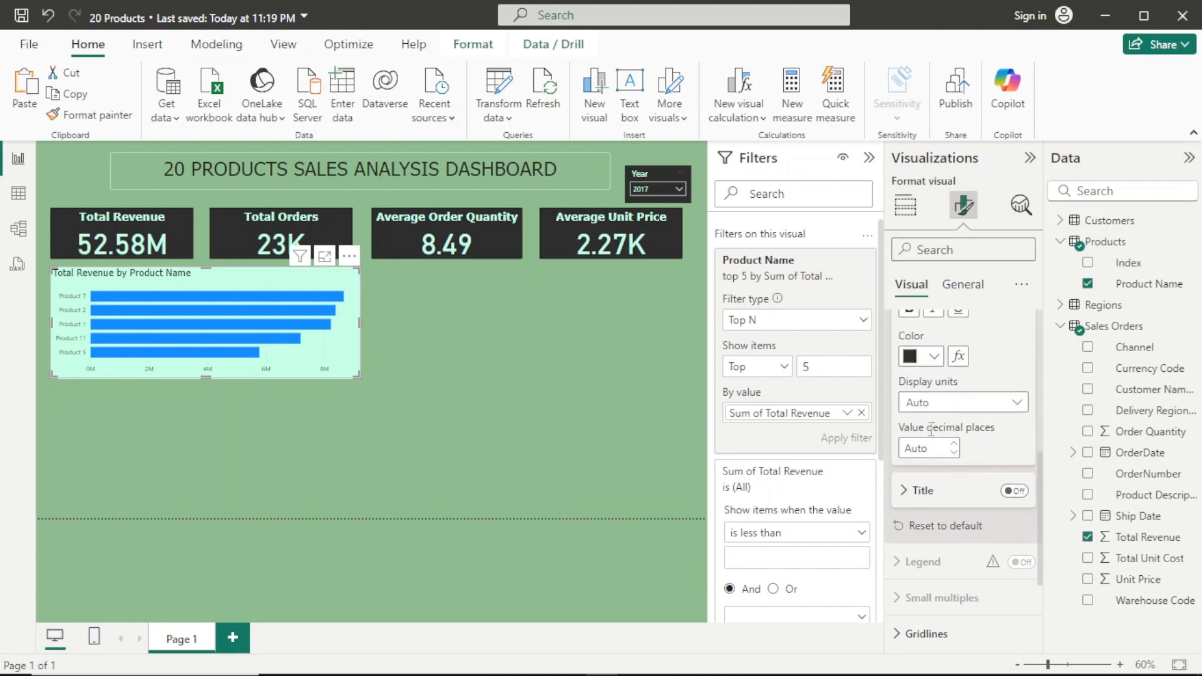
scroll(945, 453, up, 2)
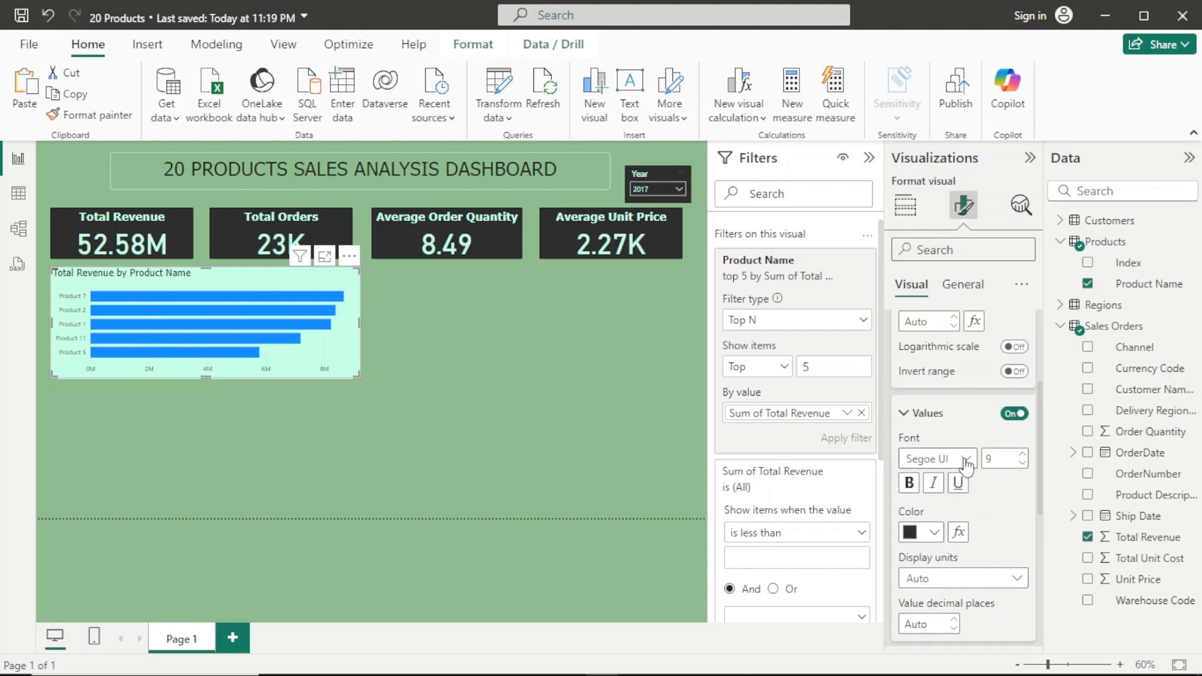
click(965, 459)
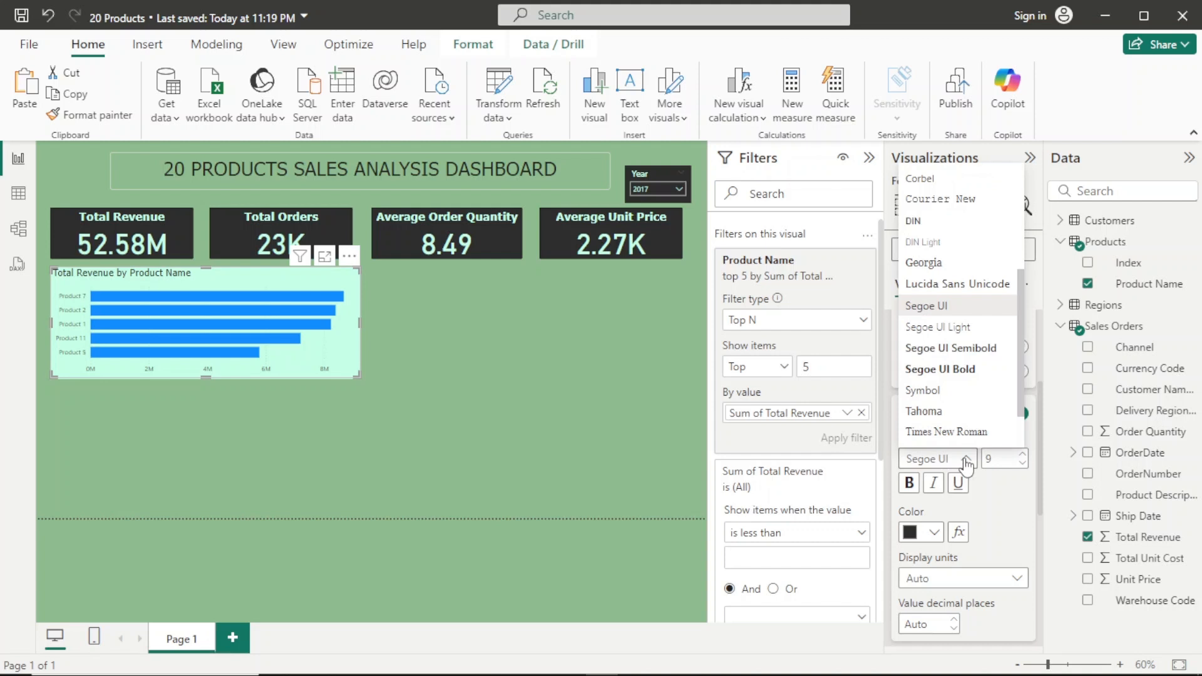
key(t)
key(Return)
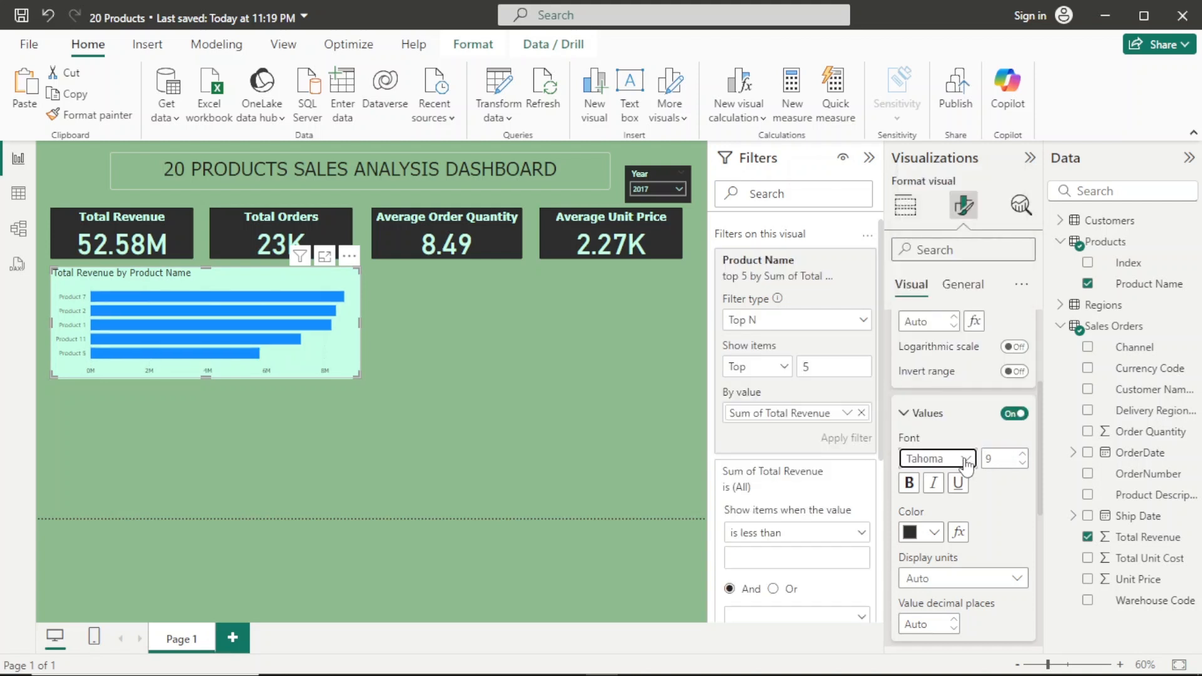
scroll(918, 325, up, 3)
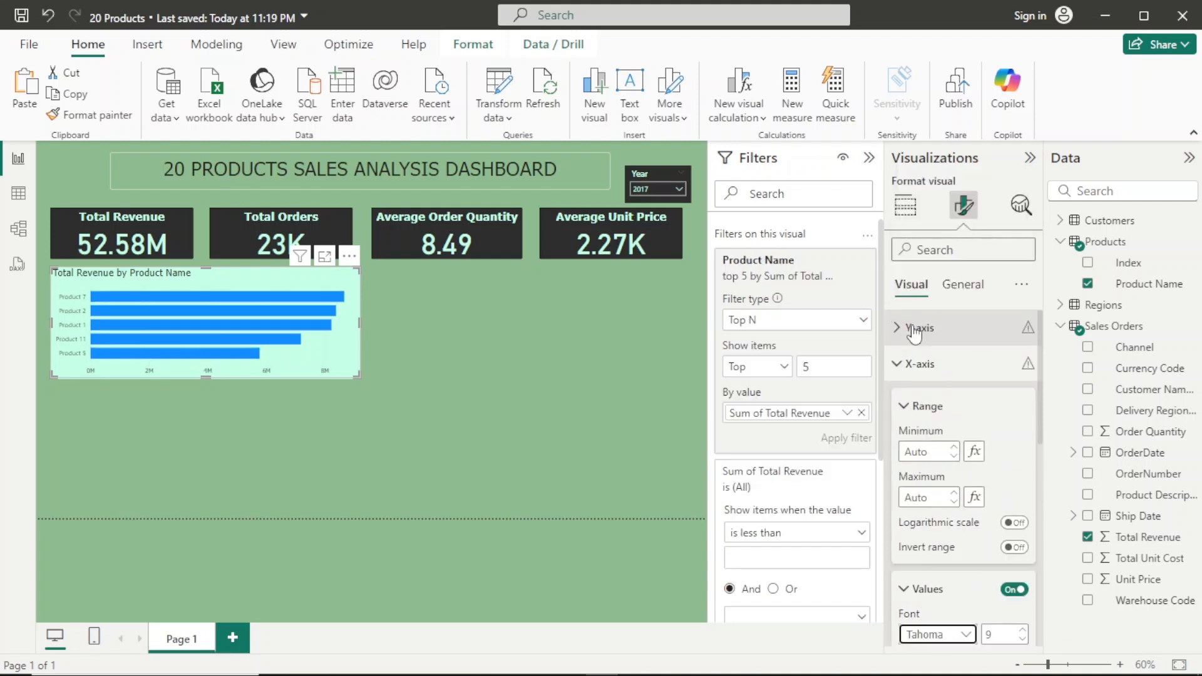
click(909, 362)
Set the font of the bar chart's Y-axis values to Tahoma
click(906, 331)
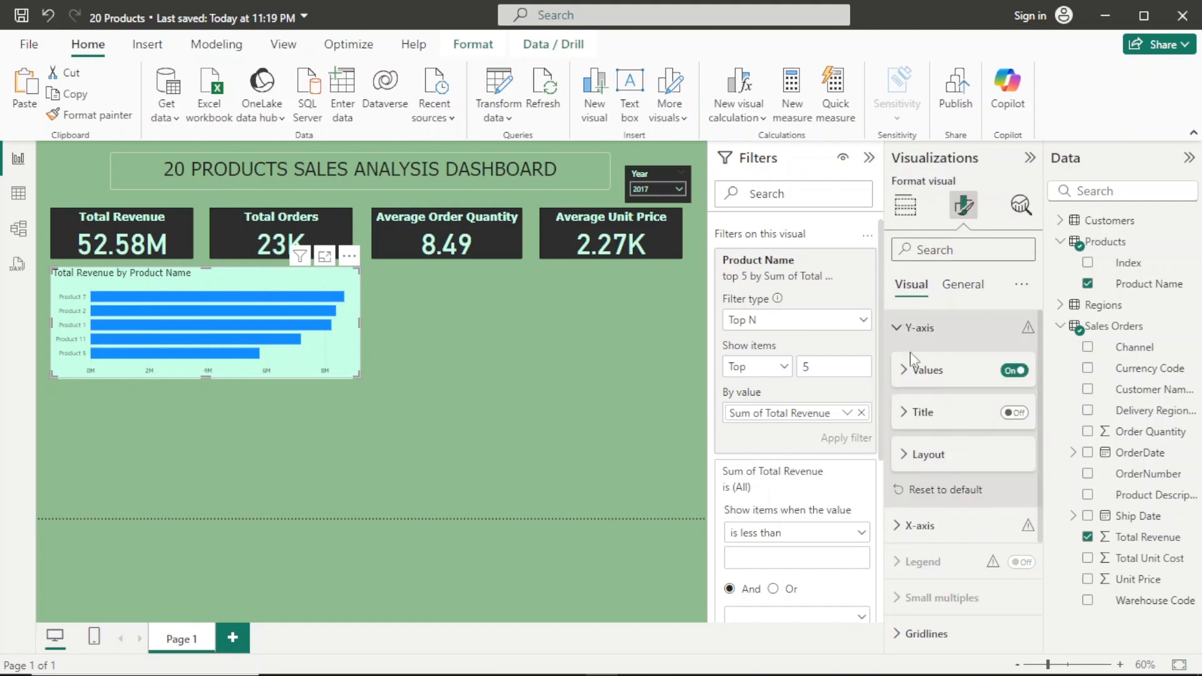
click(932, 415)
click(926, 370)
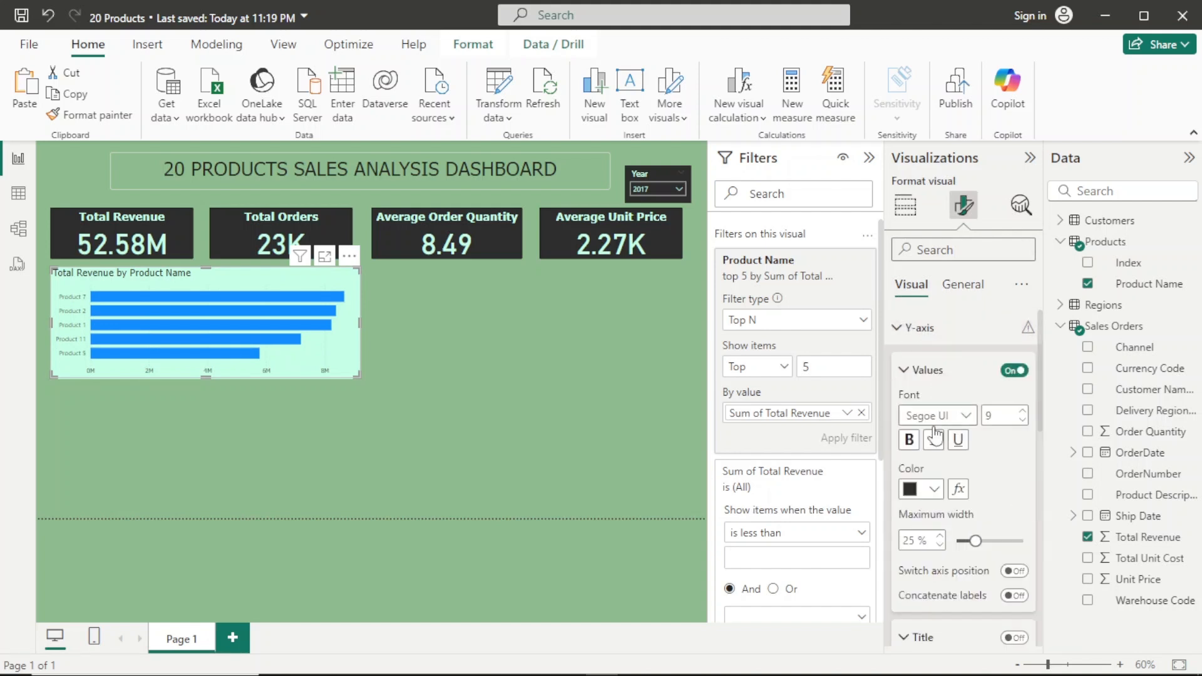
scroll(937, 543, down, 3)
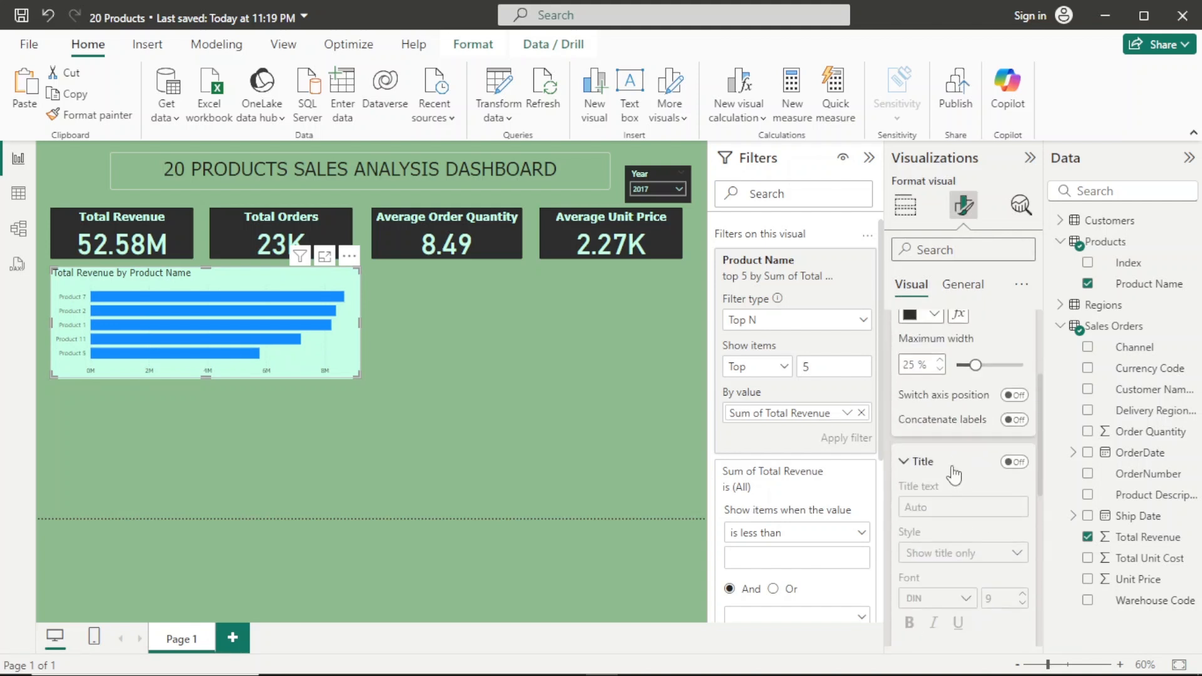
scroll(954, 475, up, 3)
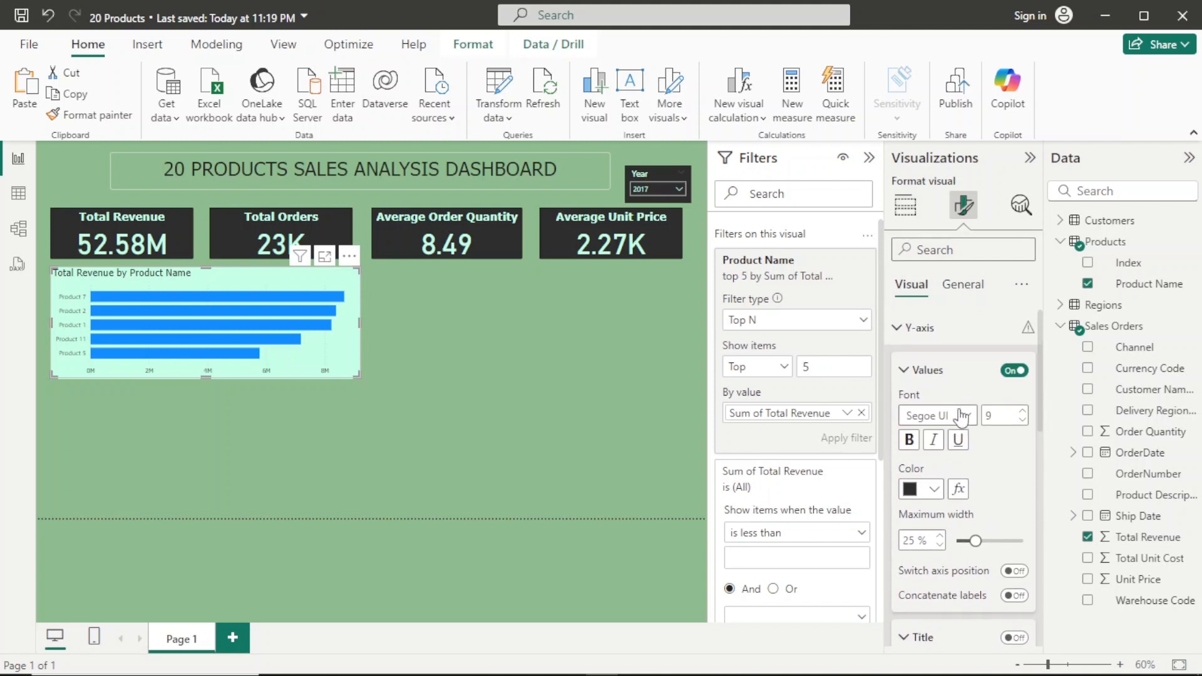
click(967, 415)
key(t)
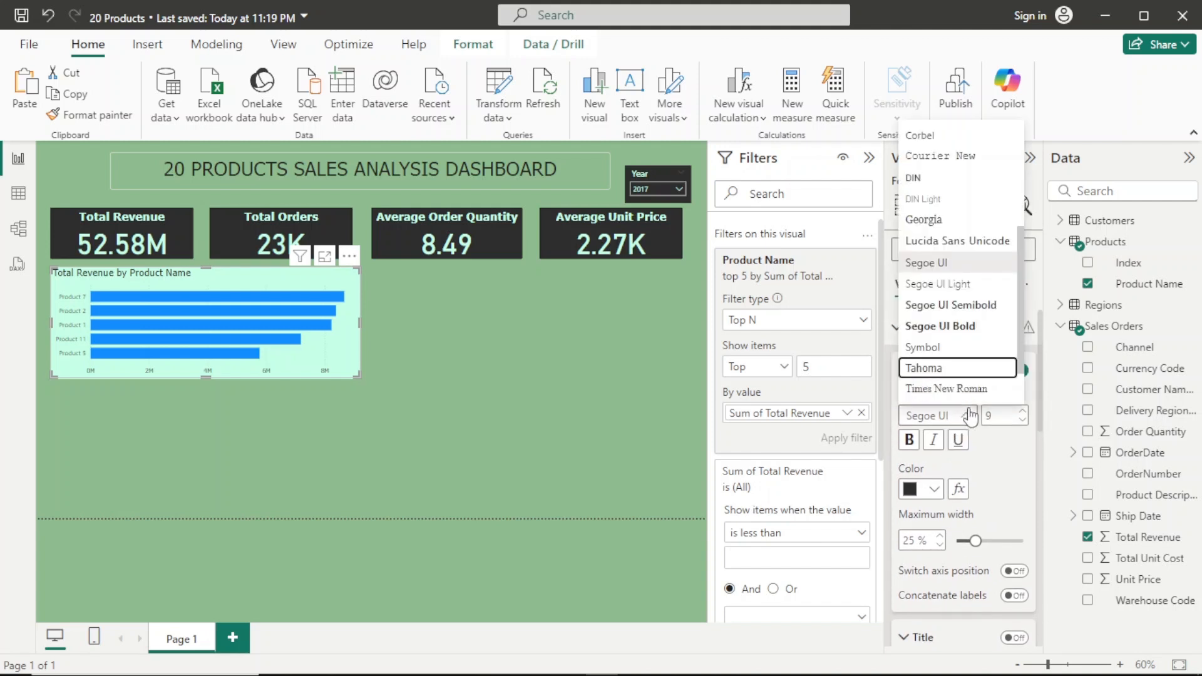
key(Return)
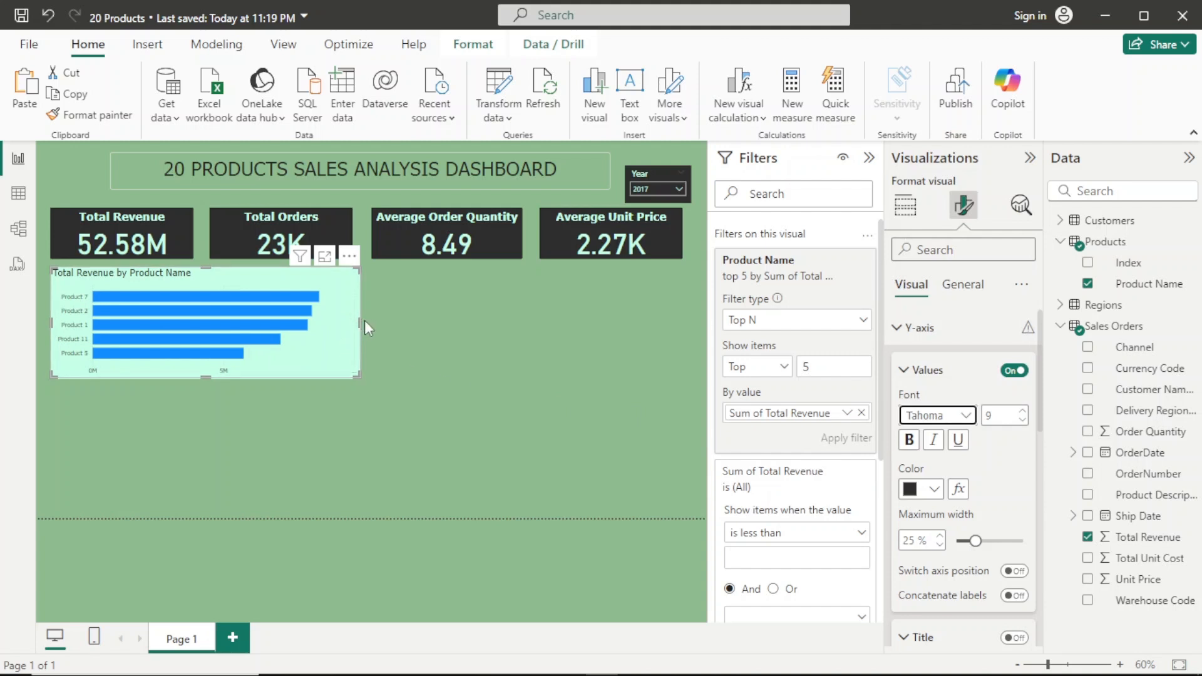
Widen the bar chart until its right edge lies slightly under the Average Order Quantity card, and collapse the Y-axis settings
drag(359, 321, 377, 323)
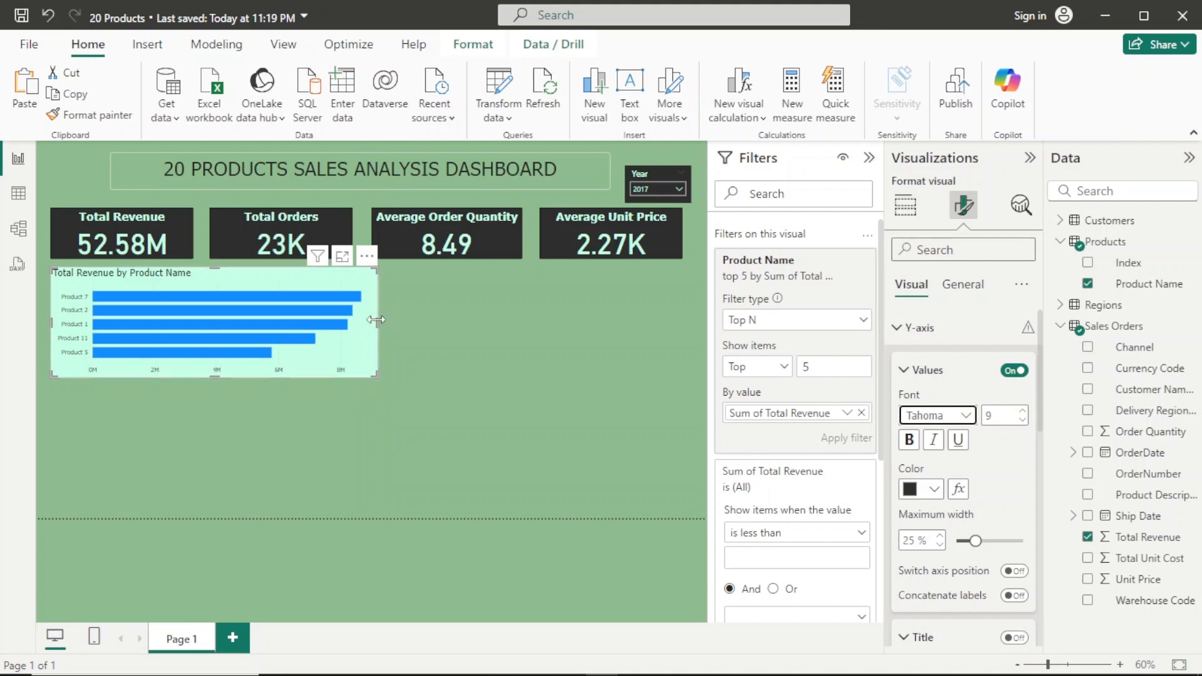
drag(376, 320, 386, 324)
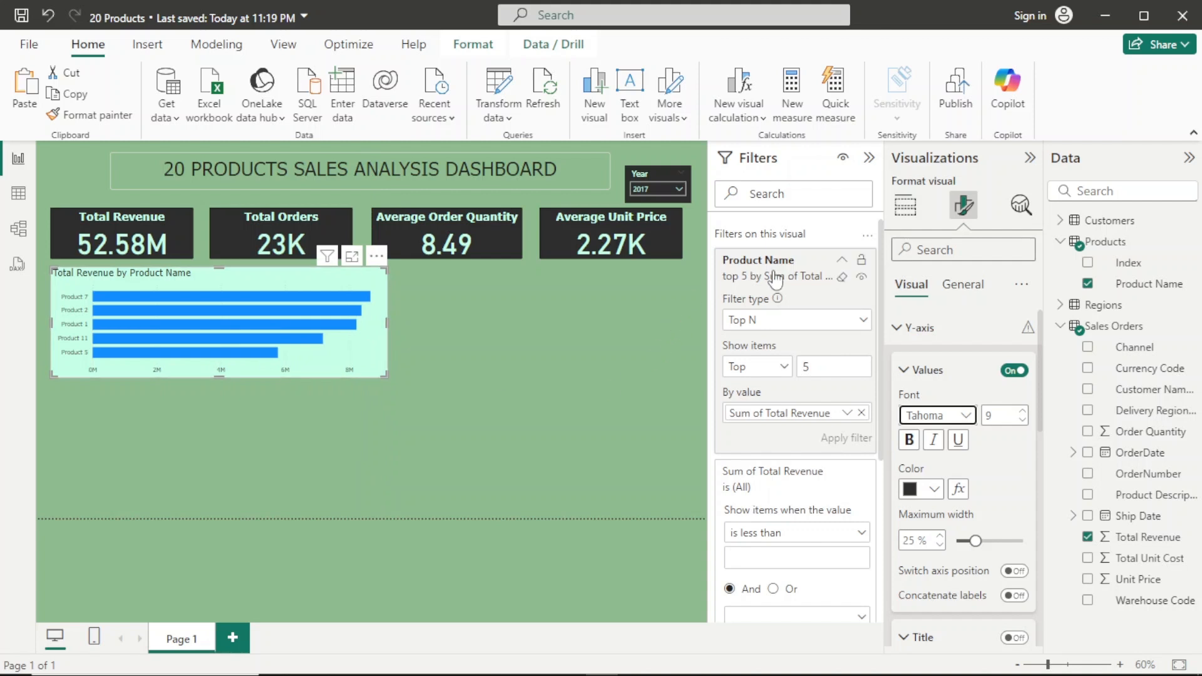
click(902, 329)
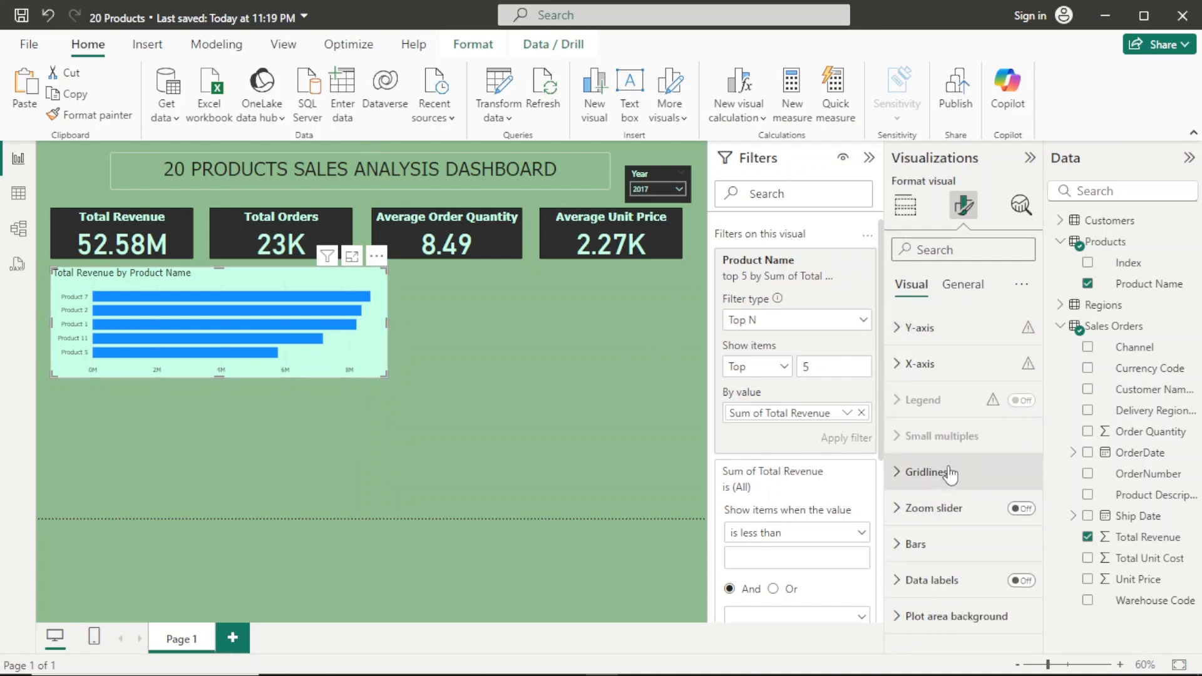
Turn on data labels for the revenue bar chart and set the label values' font to Tahoma
click(1020, 581)
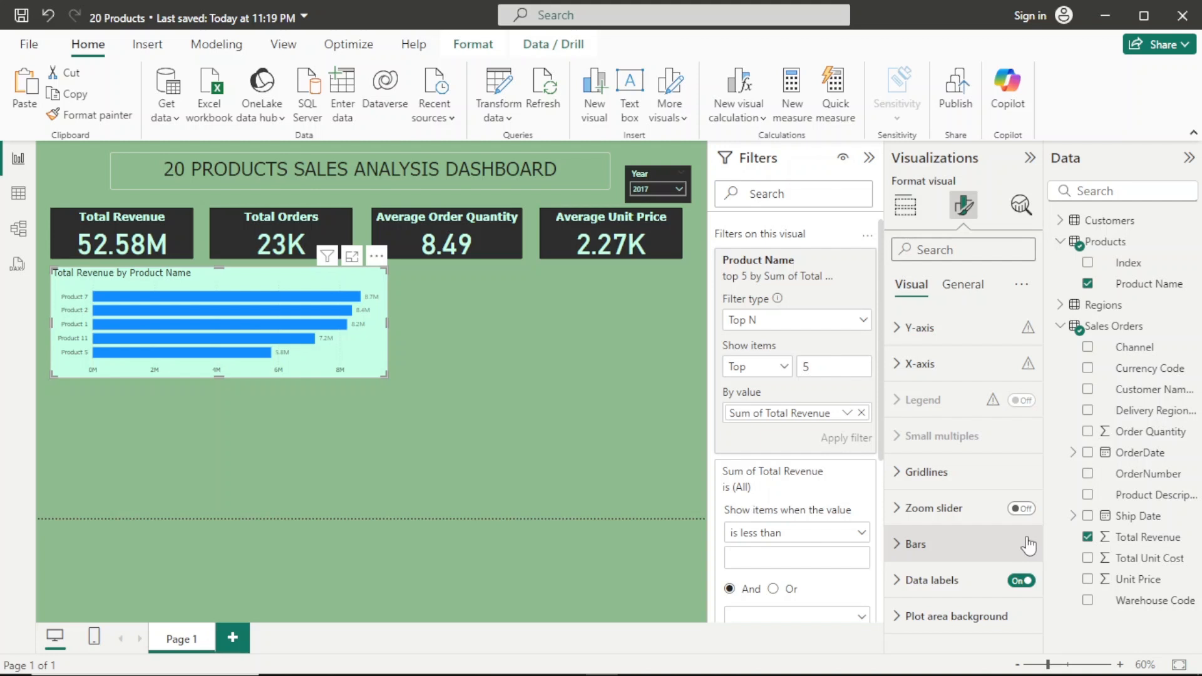
click(931, 580)
scroll(943, 564, down, 5)
scroll(942, 441, up, 1)
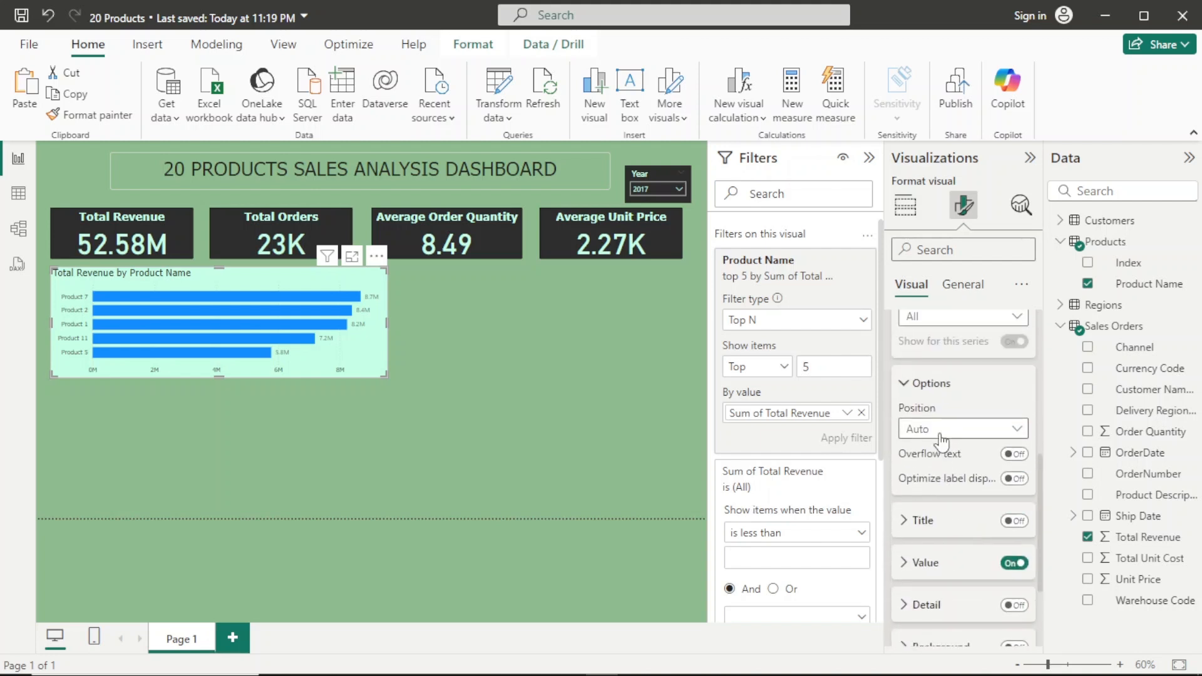
scroll(939, 557, down, 1)
click(937, 476)
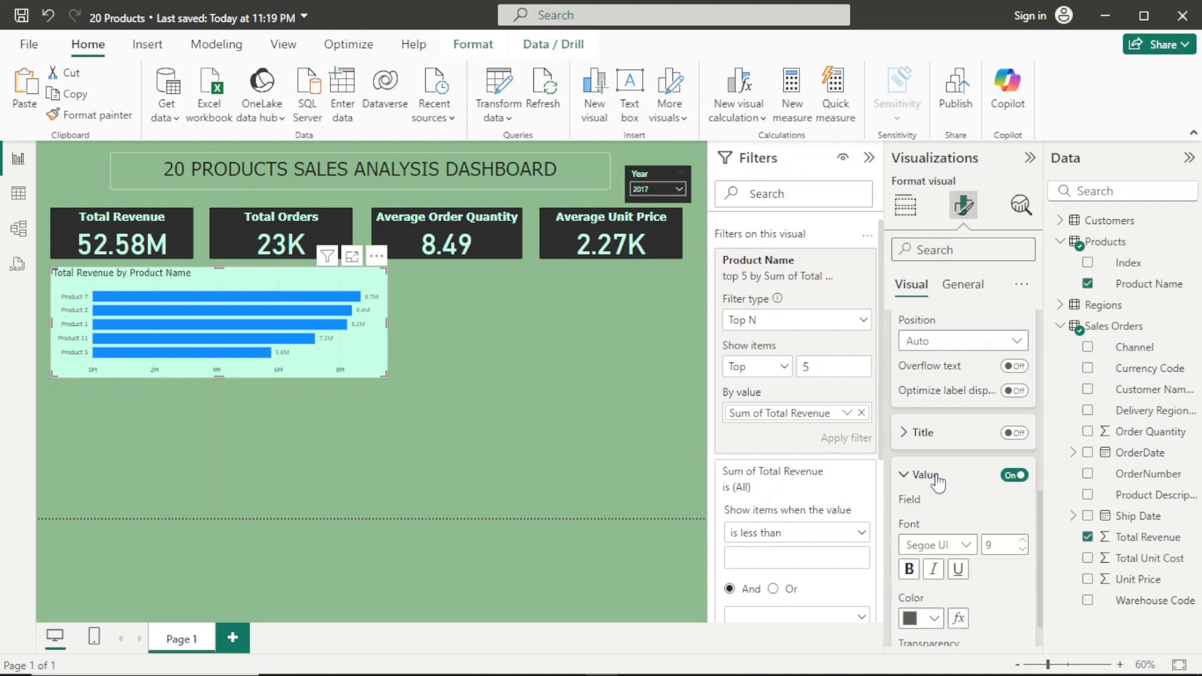
scroll(939, 485, down, 2)
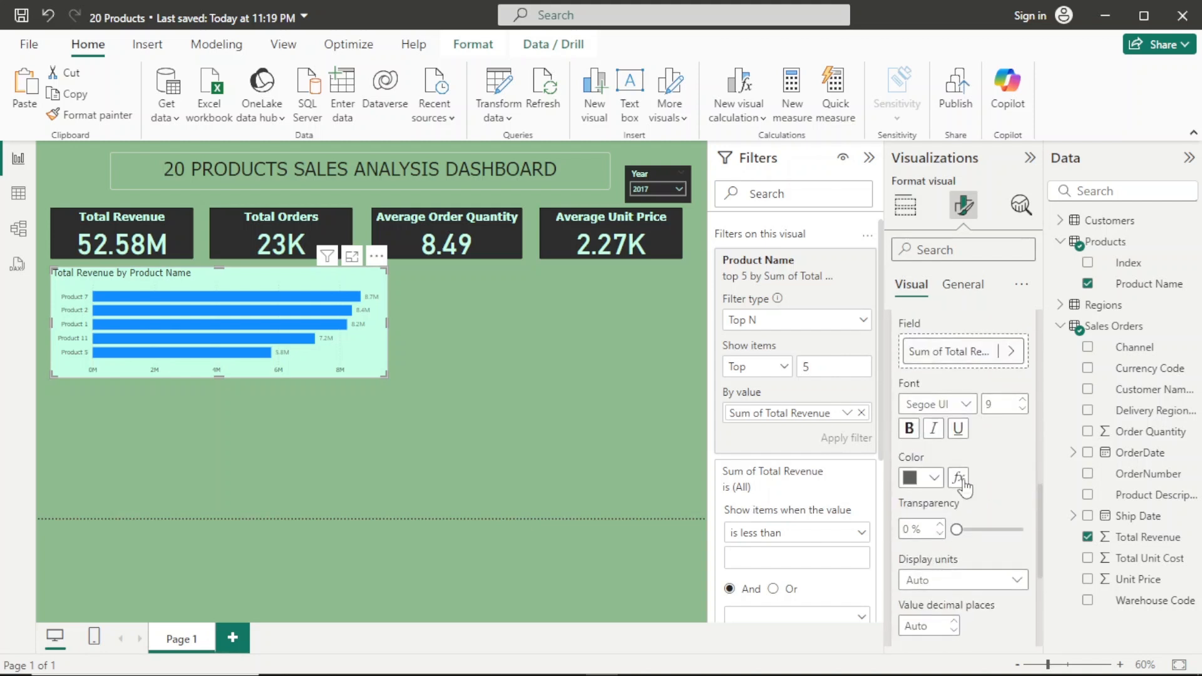
click(966, 405)
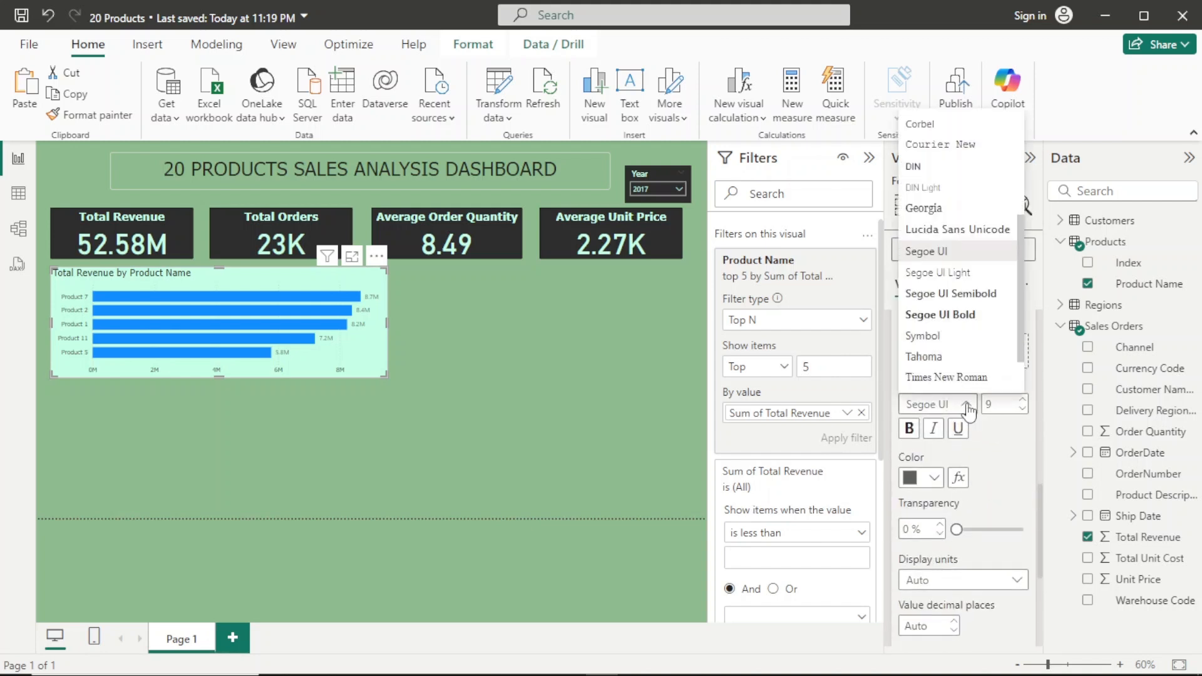
click(968, 407)
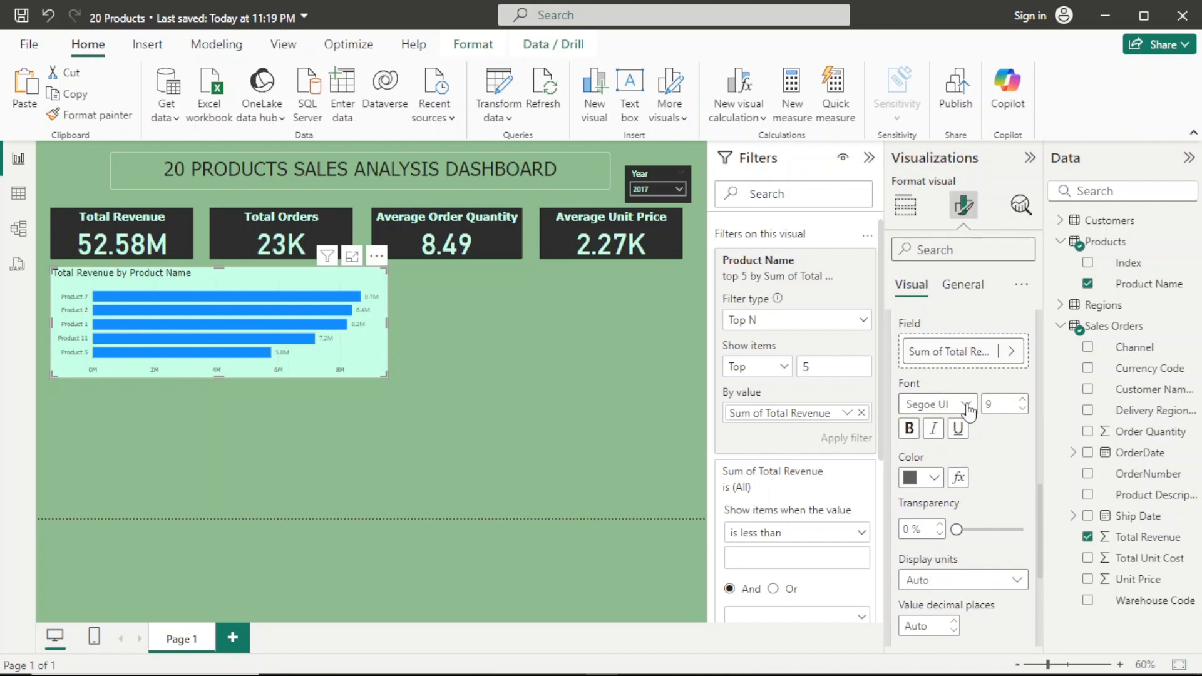
click(967, 407)
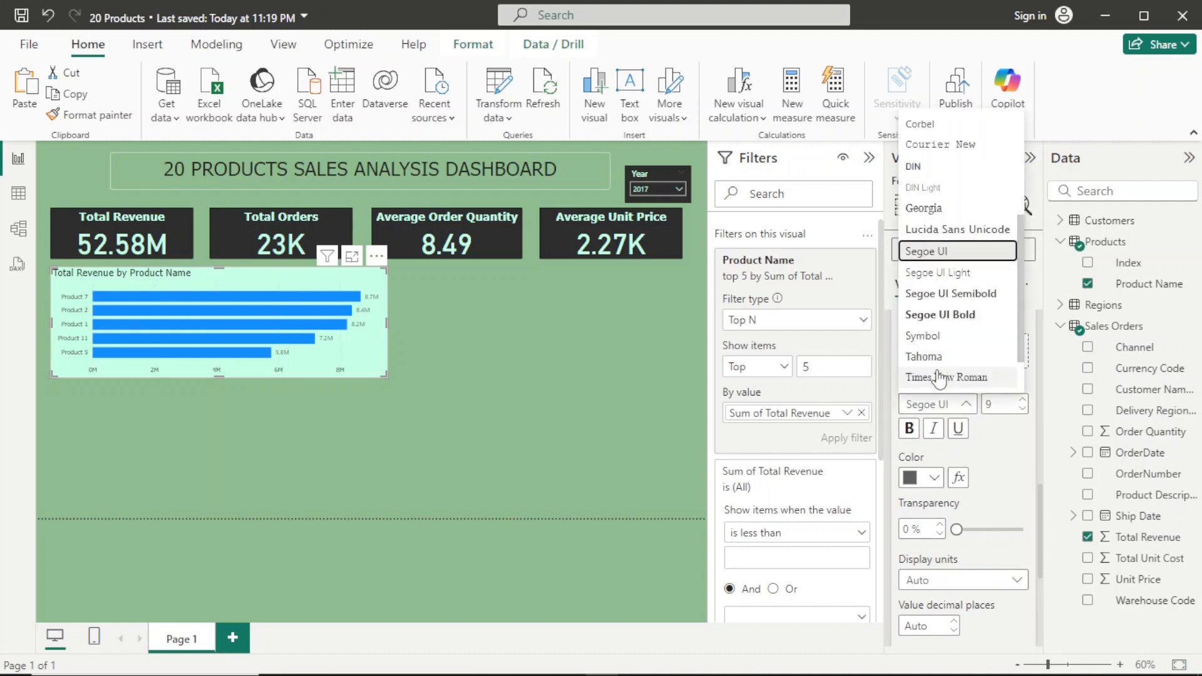
click(937, 356)
Set the data label values' color to the dark charcoal from the recent colors and collapse the data label settings
click(933, 477)
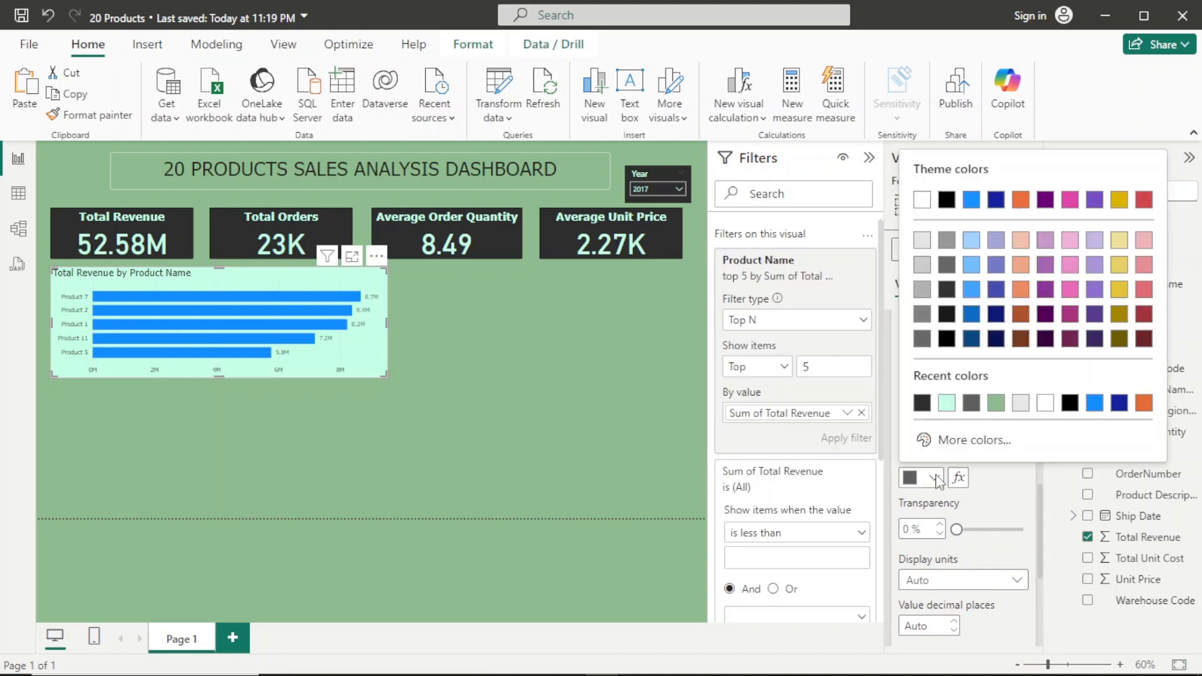
click(924, 405)
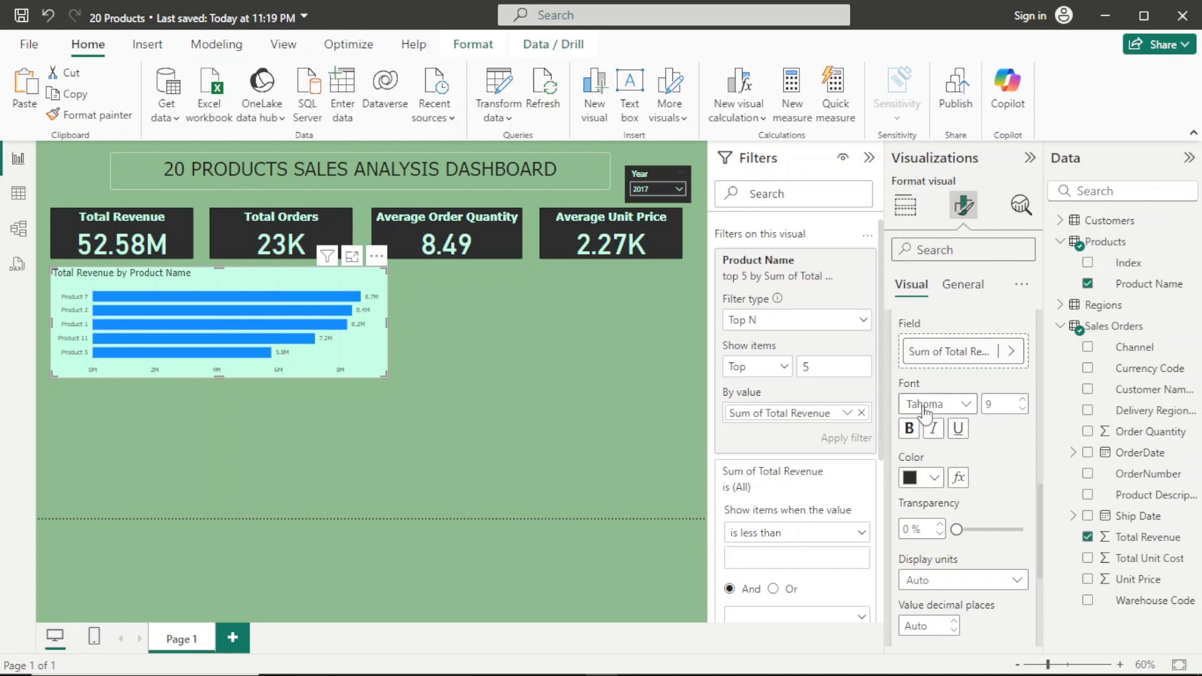
scroll(924, 413, down, 5)
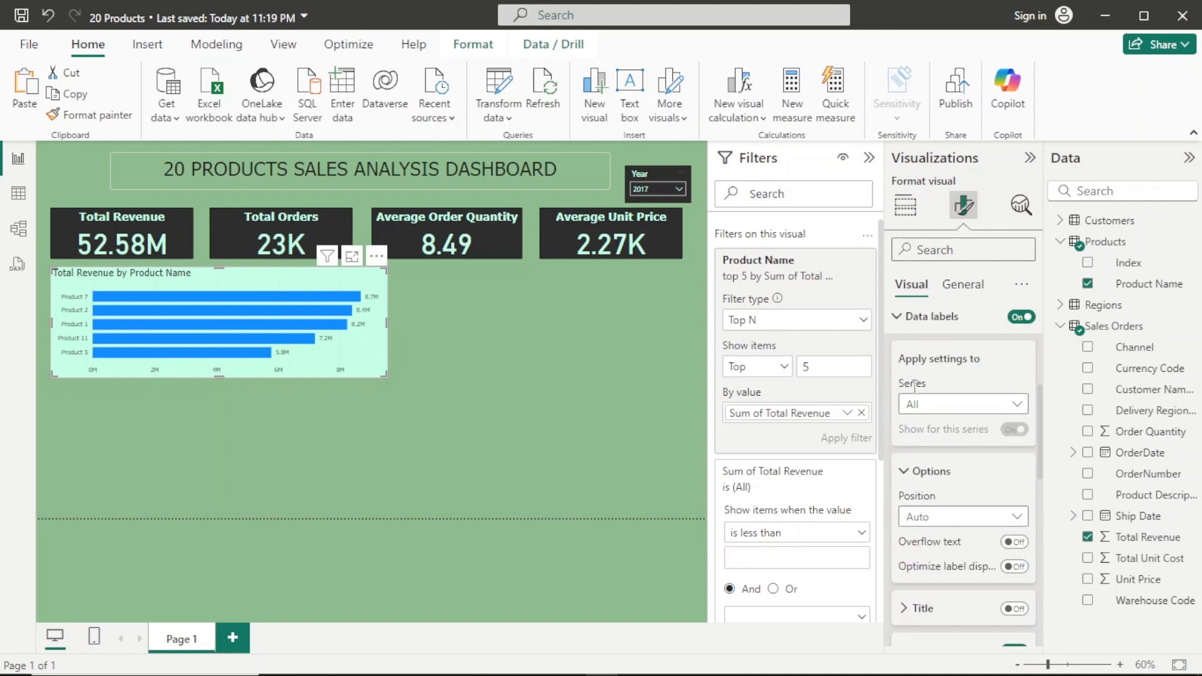
click(908, 319)
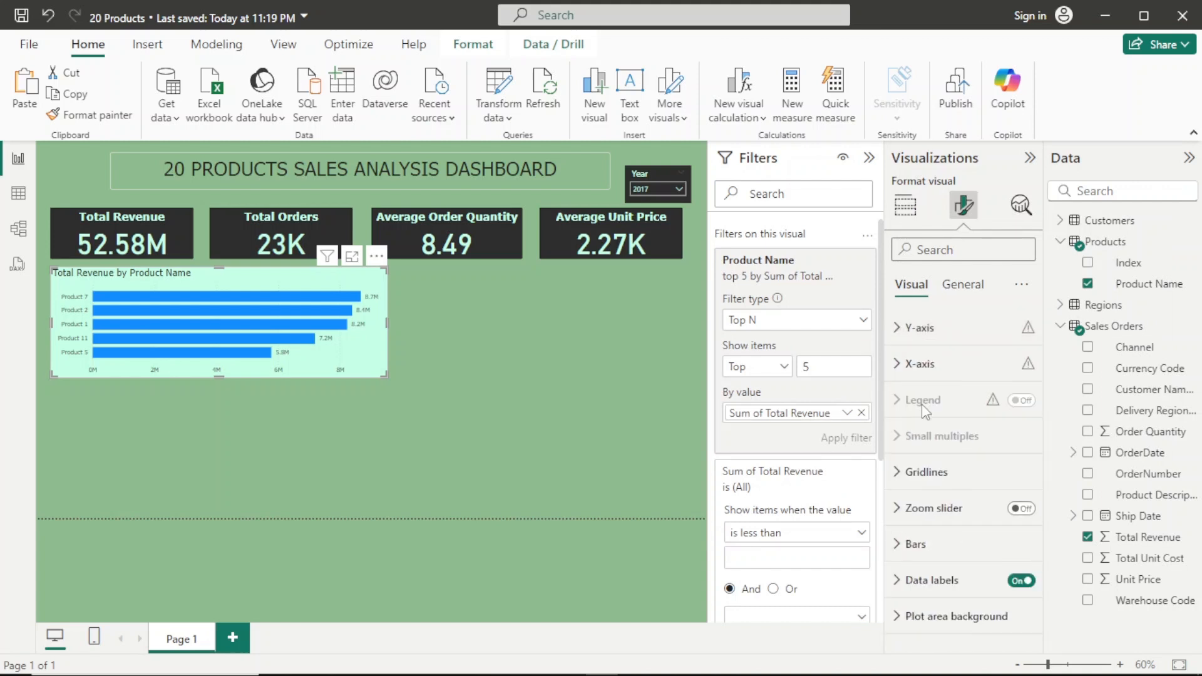
Change the color of all bars in the revenue chart to the dark charcoal from the recent colors
click(912, 542)
scroll(913, 500, down, 5)
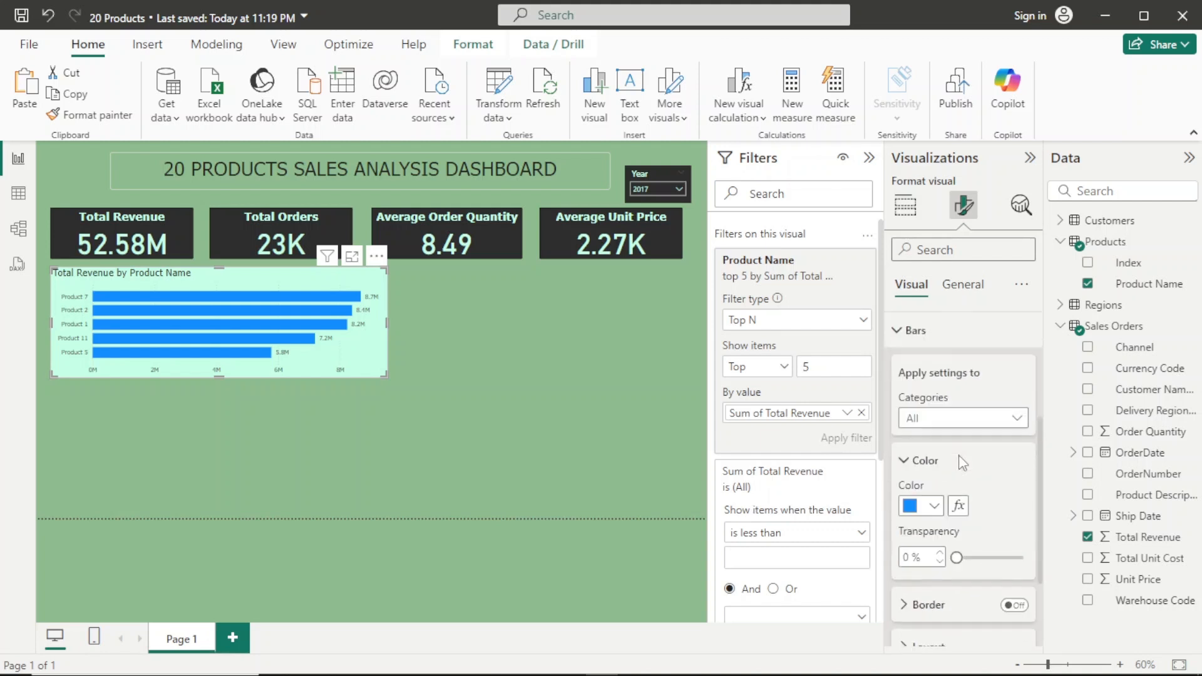
click(935, 455)
click(935, 456)
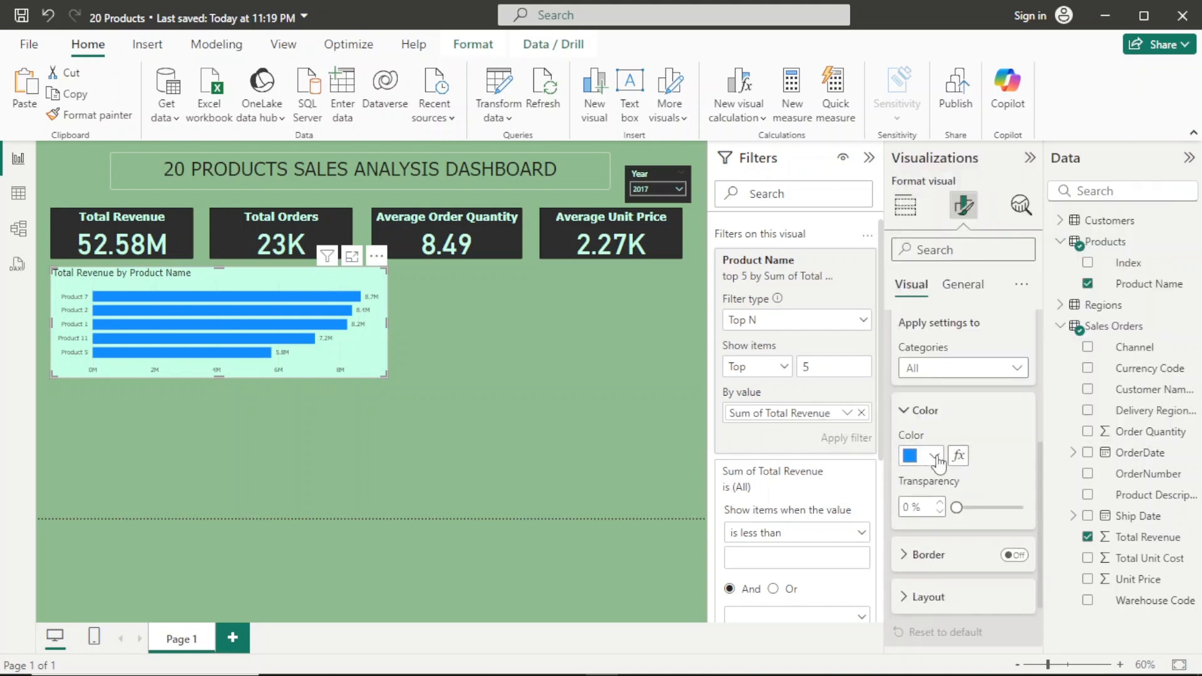
click(935, 456)
click(946, 381)
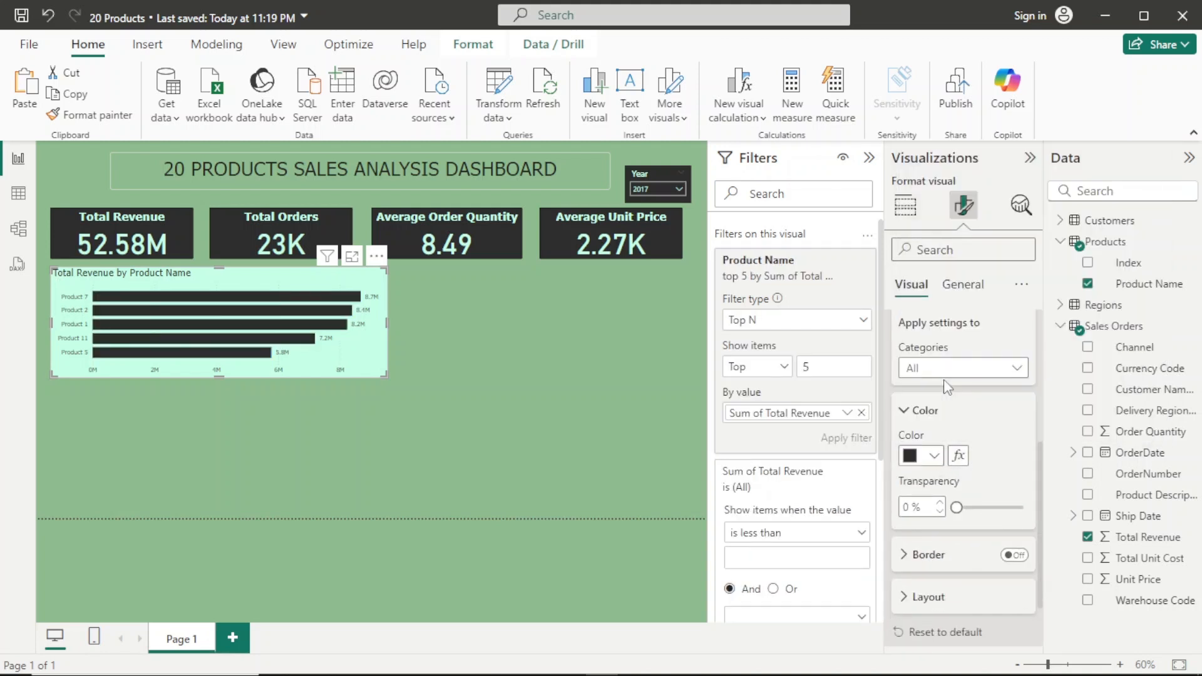
Make the revenue bar chart slightly taller by extending its lower edge, and collapse the Filters pane
click(316, 391)
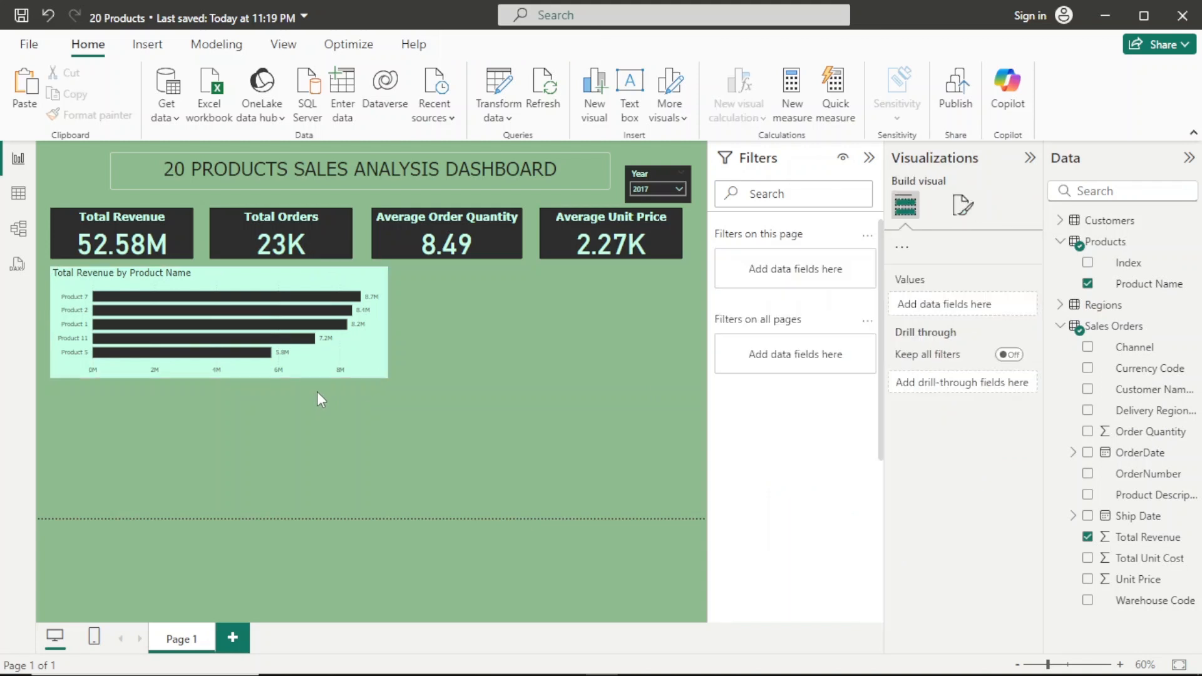
click(235, 375)
drag(218, 375, 216, 392)
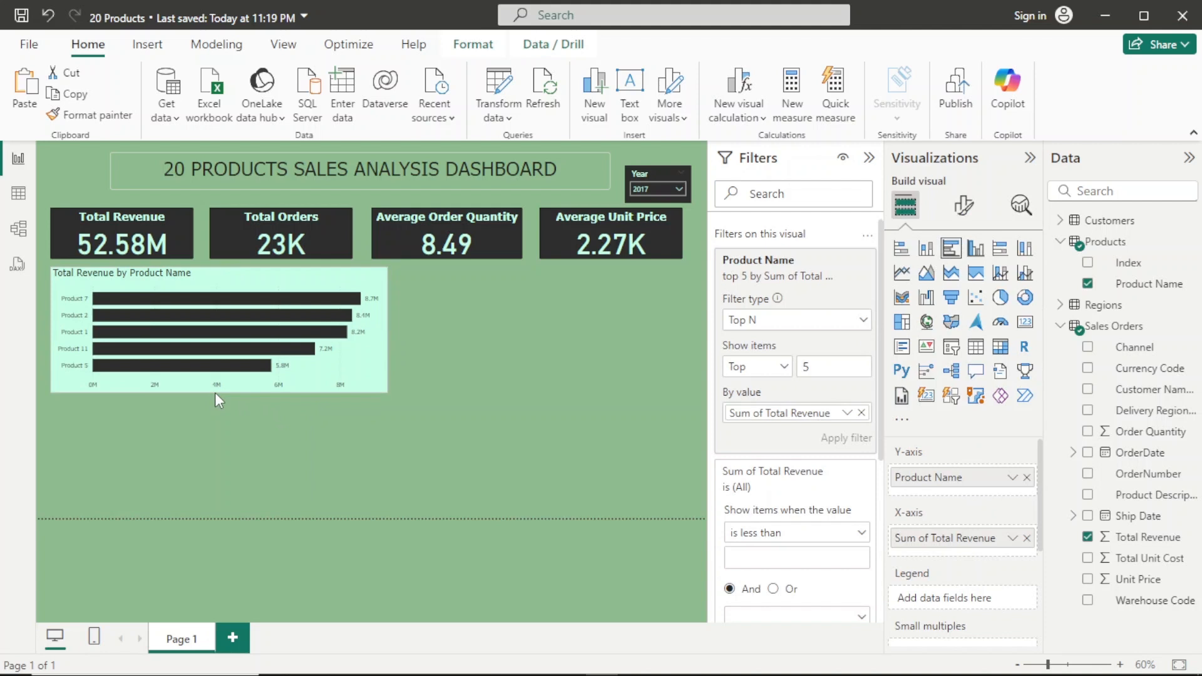
click(868, 157)
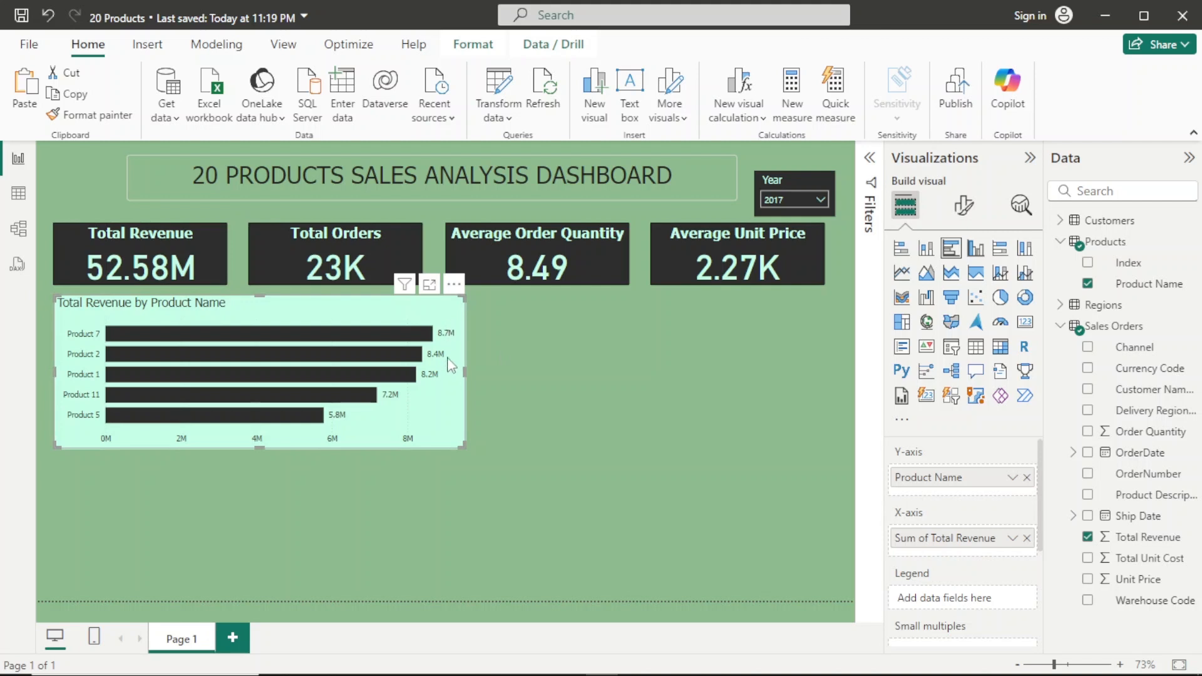
Switch the Year slicer to 2018 and then to 2019 to compare the dashboard figures across years
click(820, 199)
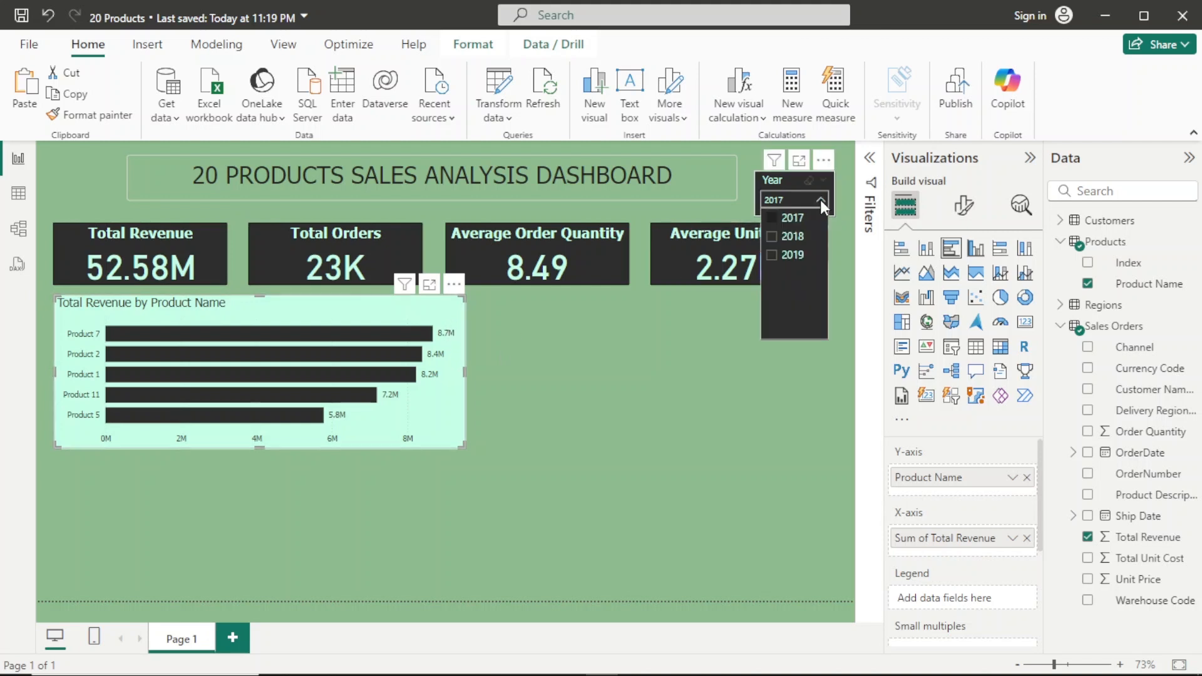
click(777, 236)
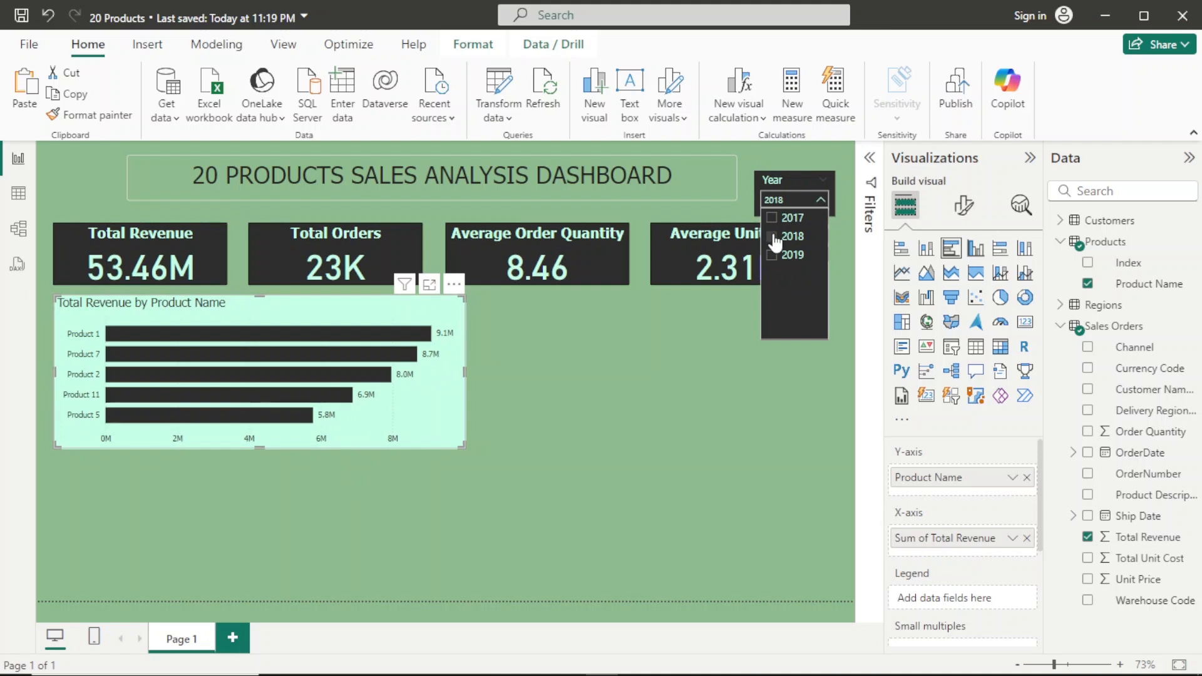
click(775, 255)
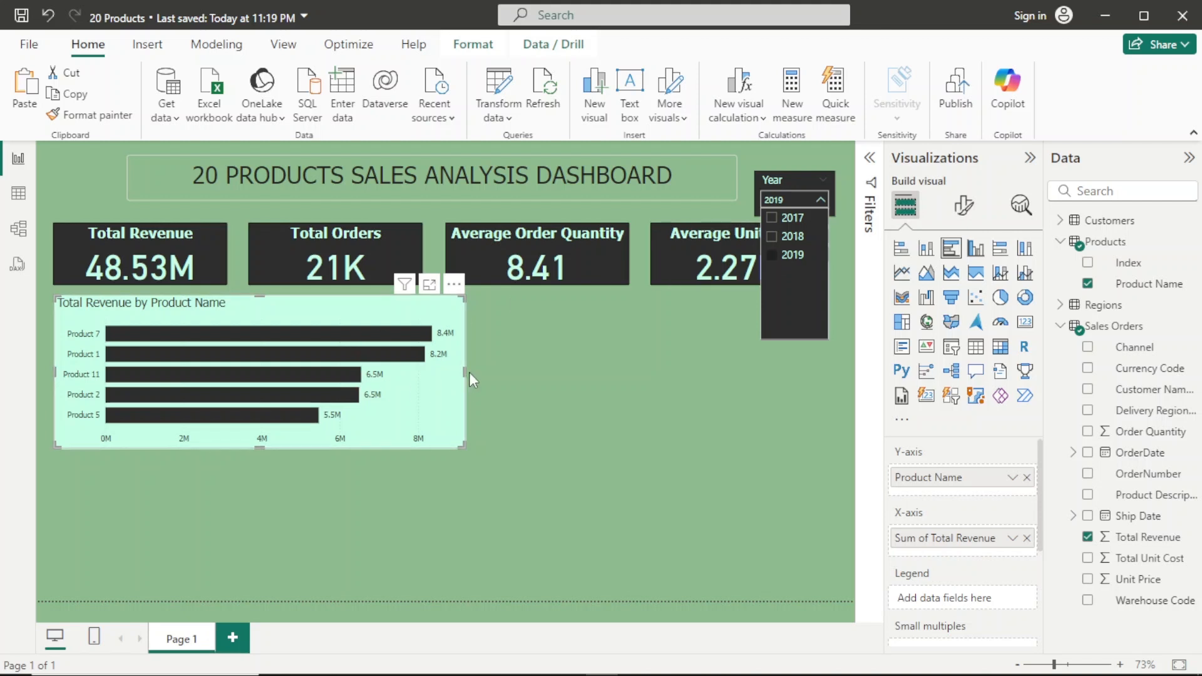
Narrow the revenue bar chart so its outer edge lines up with the Total Orders card, and deselect it
drag(462, 370, 418, 372)
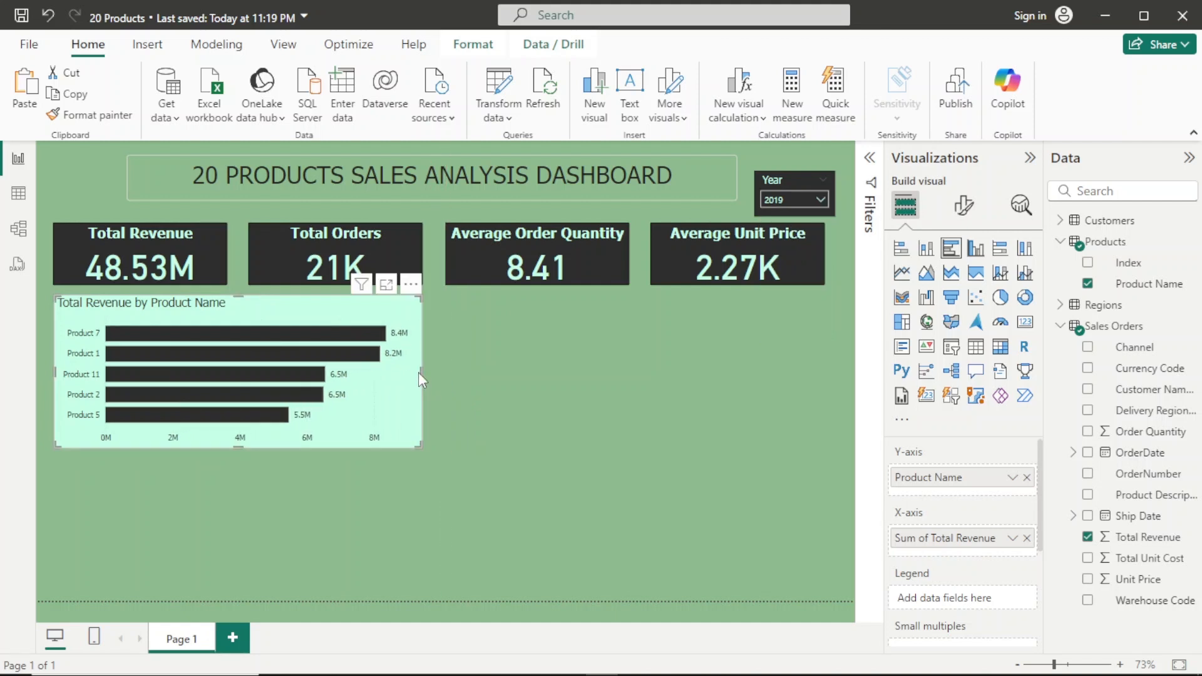
click(521, 404)
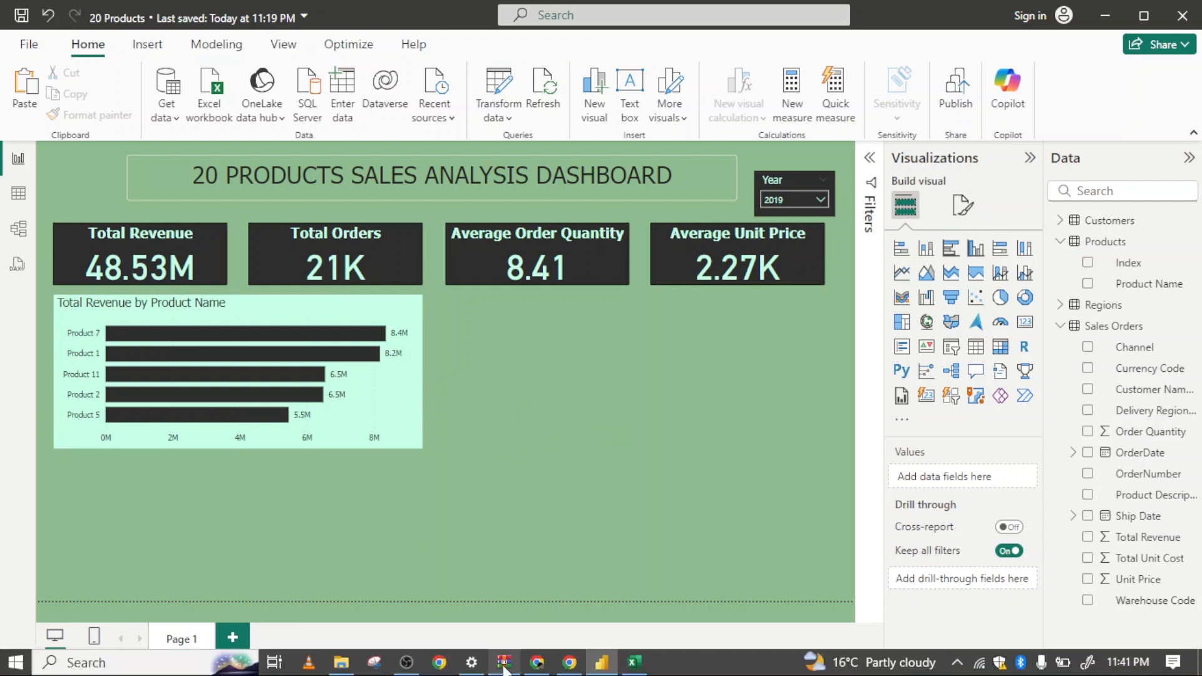
Switch to the Excel Sales Analysis Report to review the metrics on the Objectives sheet, and return to the Power BI report
click(632, 663)
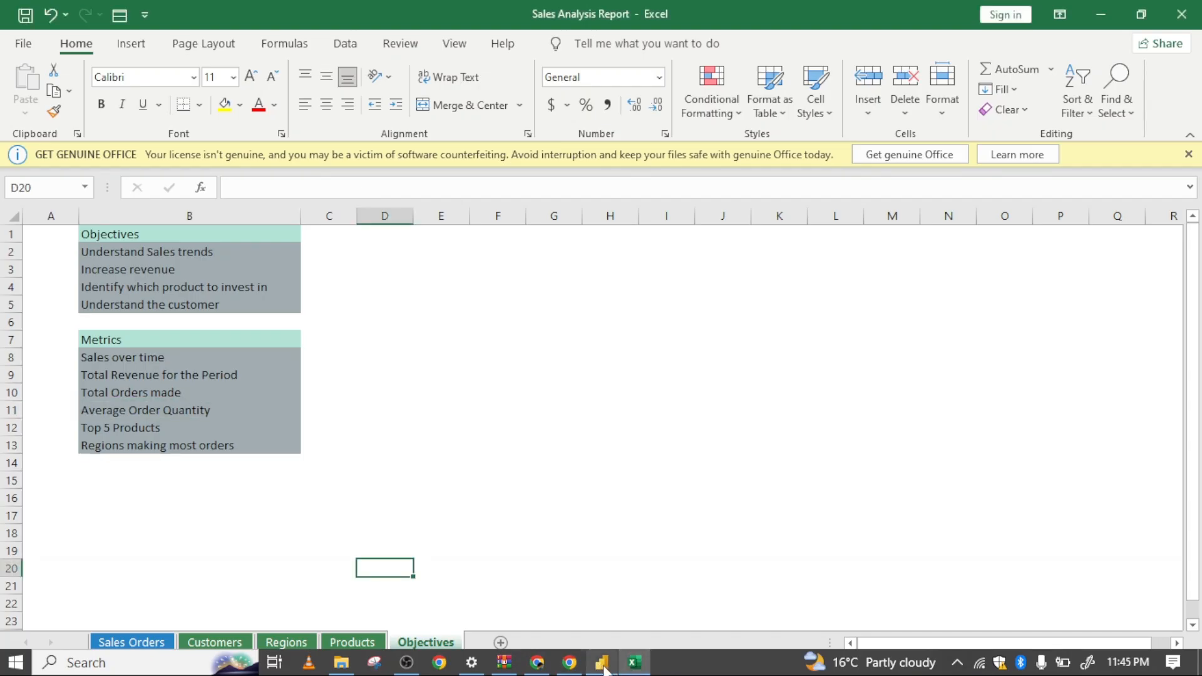
mouse_move(602, 664)
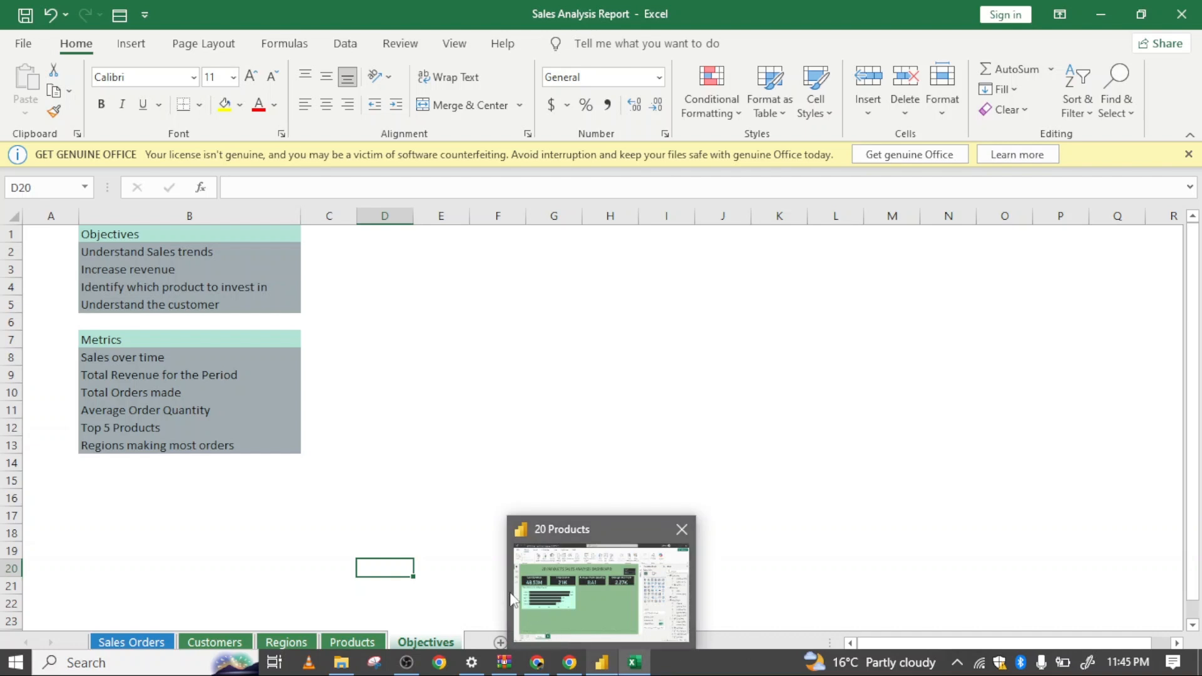
click(5, 447)
click(418, 463)
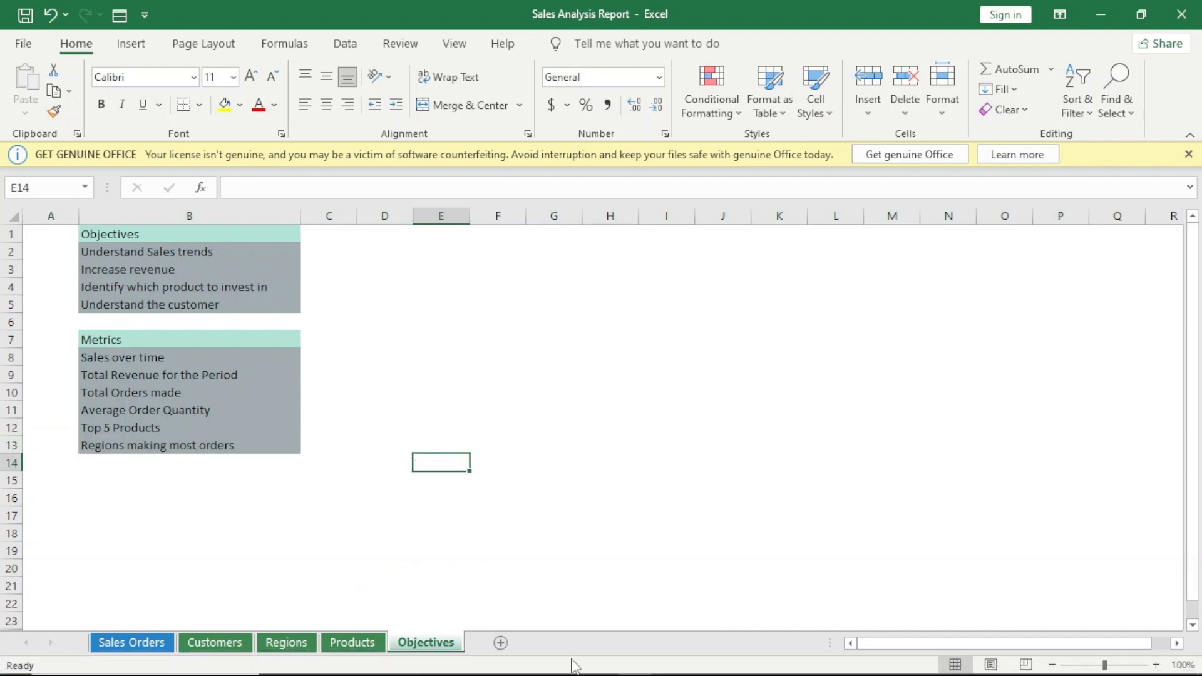
click(602, 662)
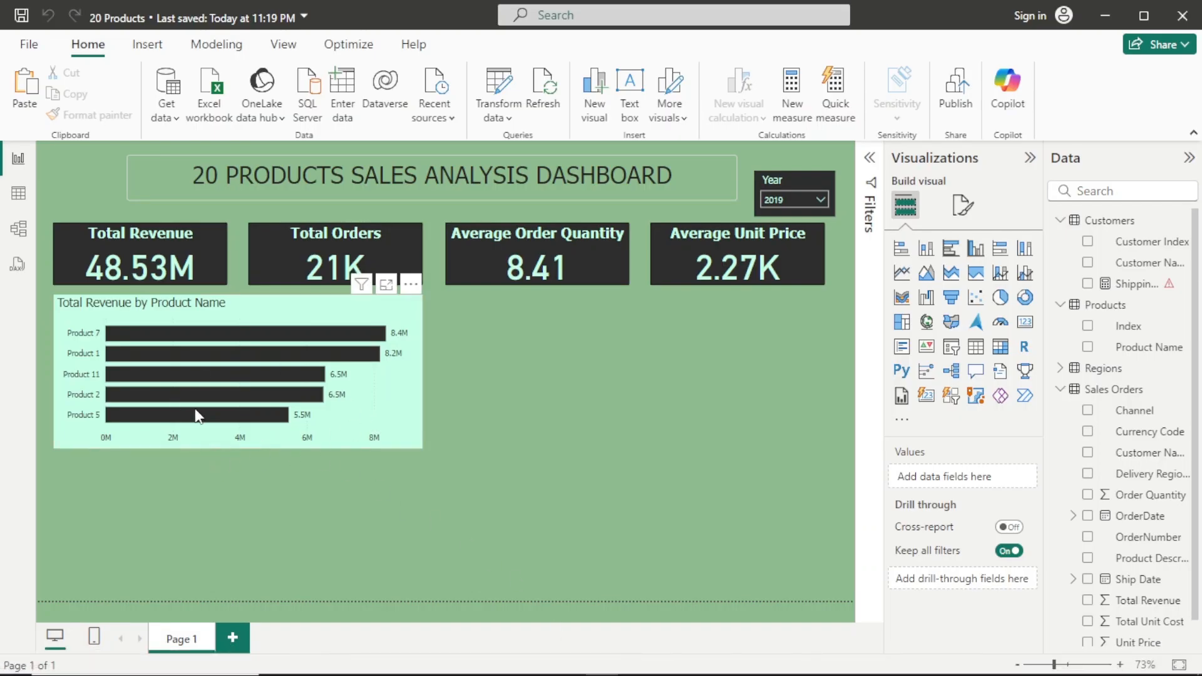
click(957, 258)
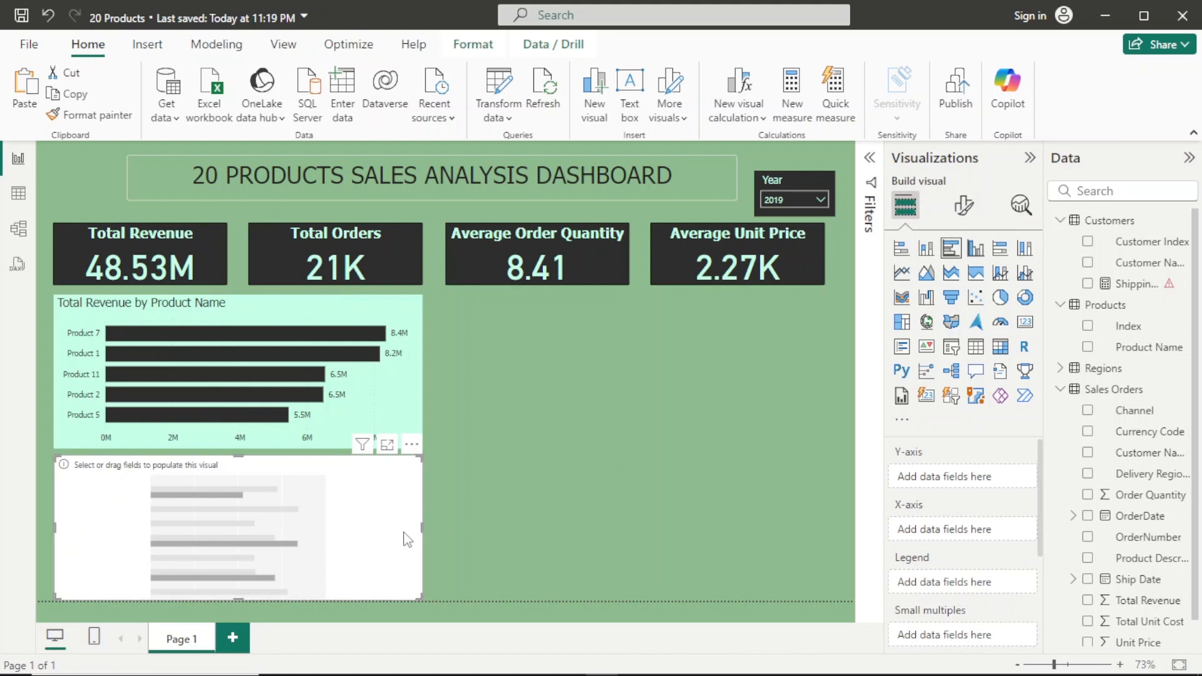
drag(402, 534, 779, 374)
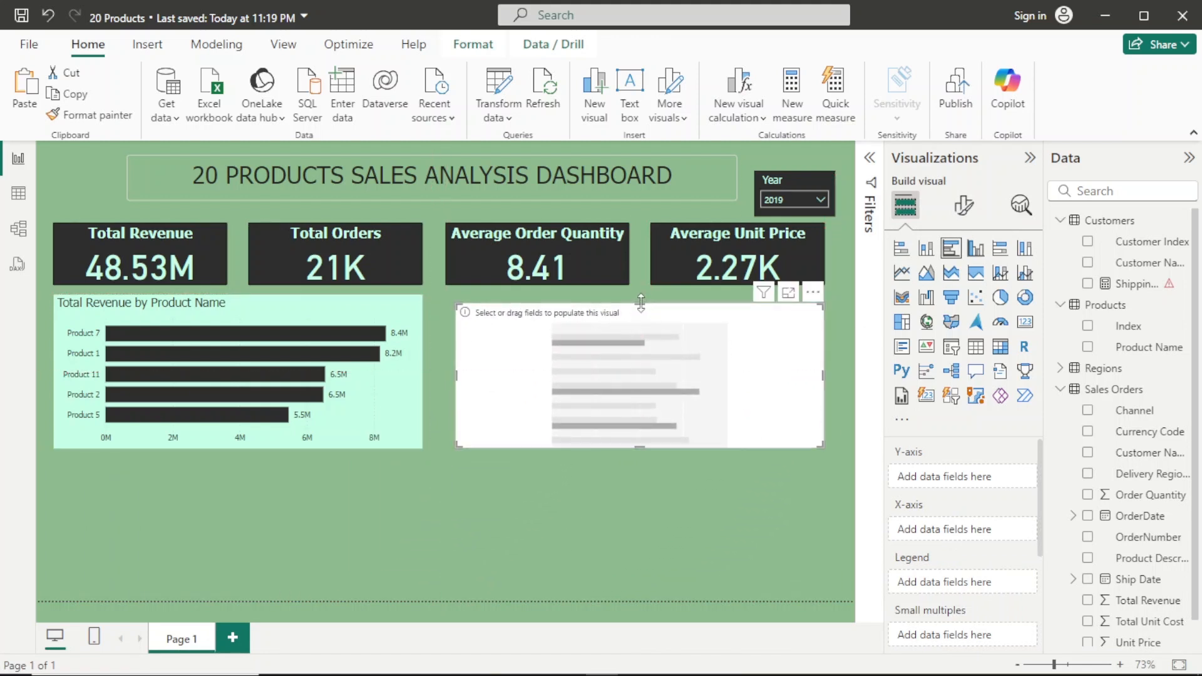
drag(642, 304, 642, 295)
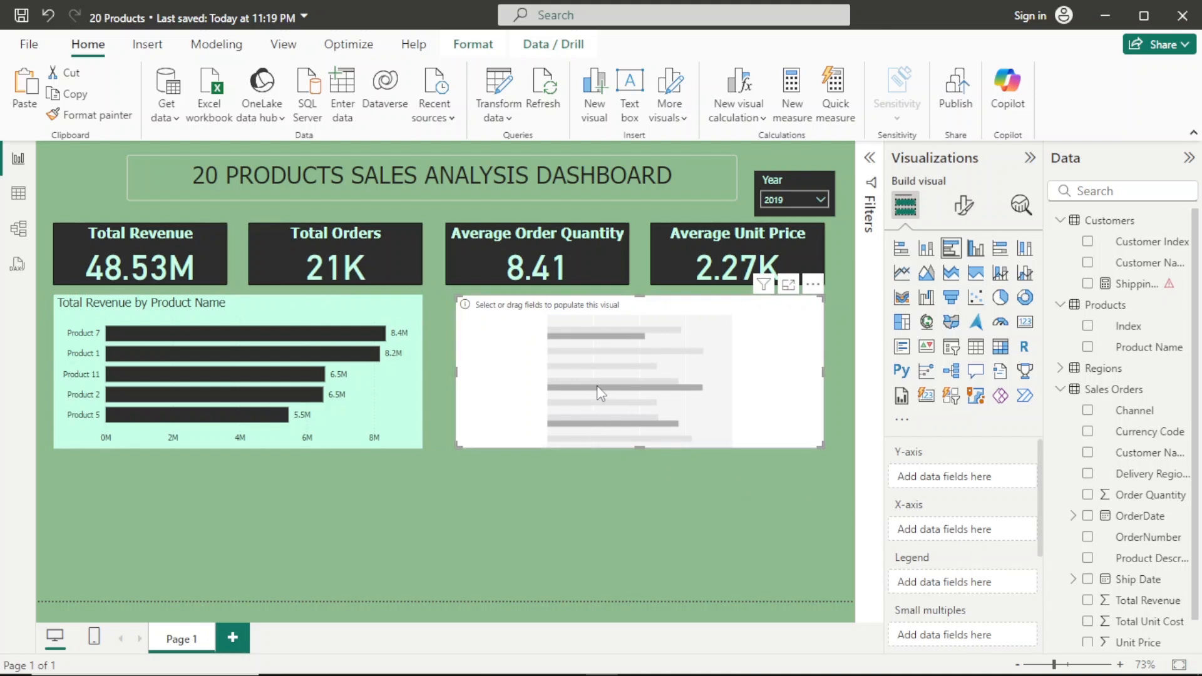
key(Delete)
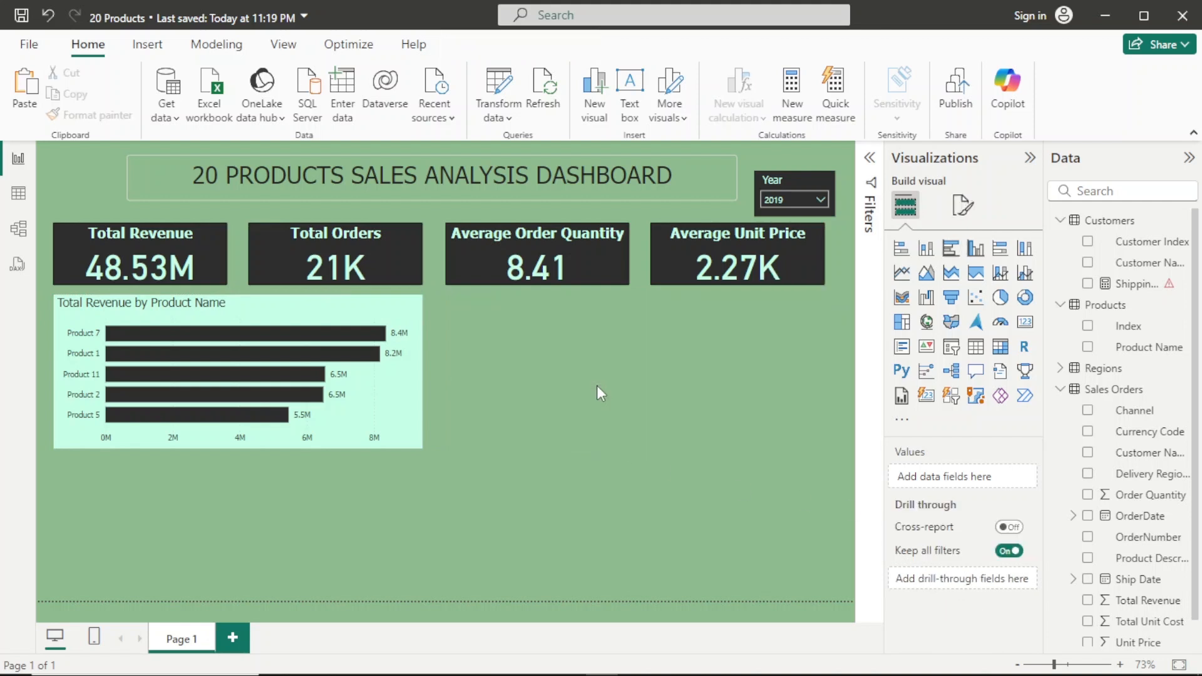
Duplicate the revenue bar chart, place the copy beside the original, and widen it to line up with the Average Unit Price card
right_click(383, 413)
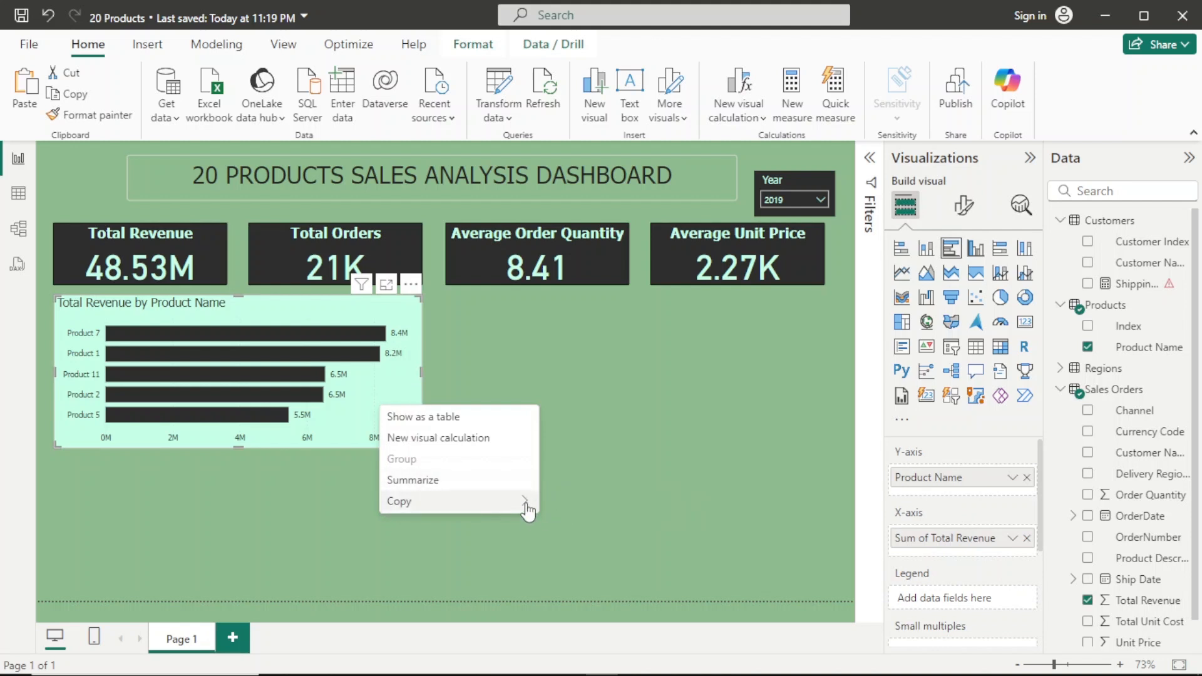
click(593, 498)
click(671, 454)
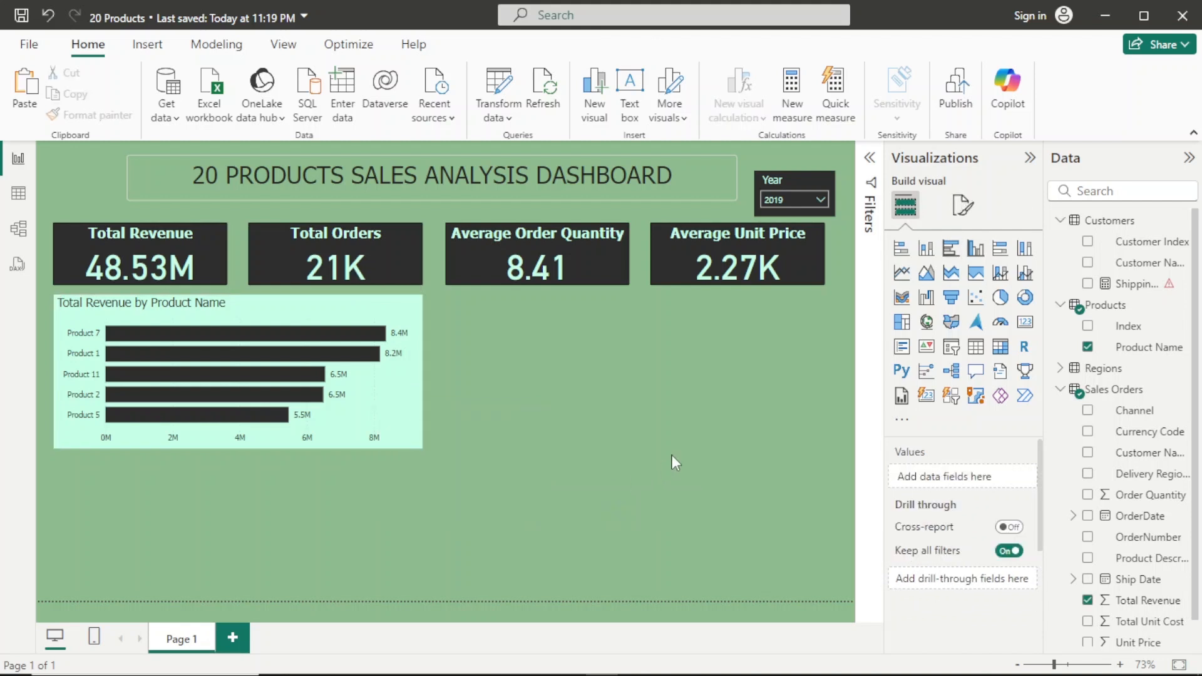
key(ctrl+v)
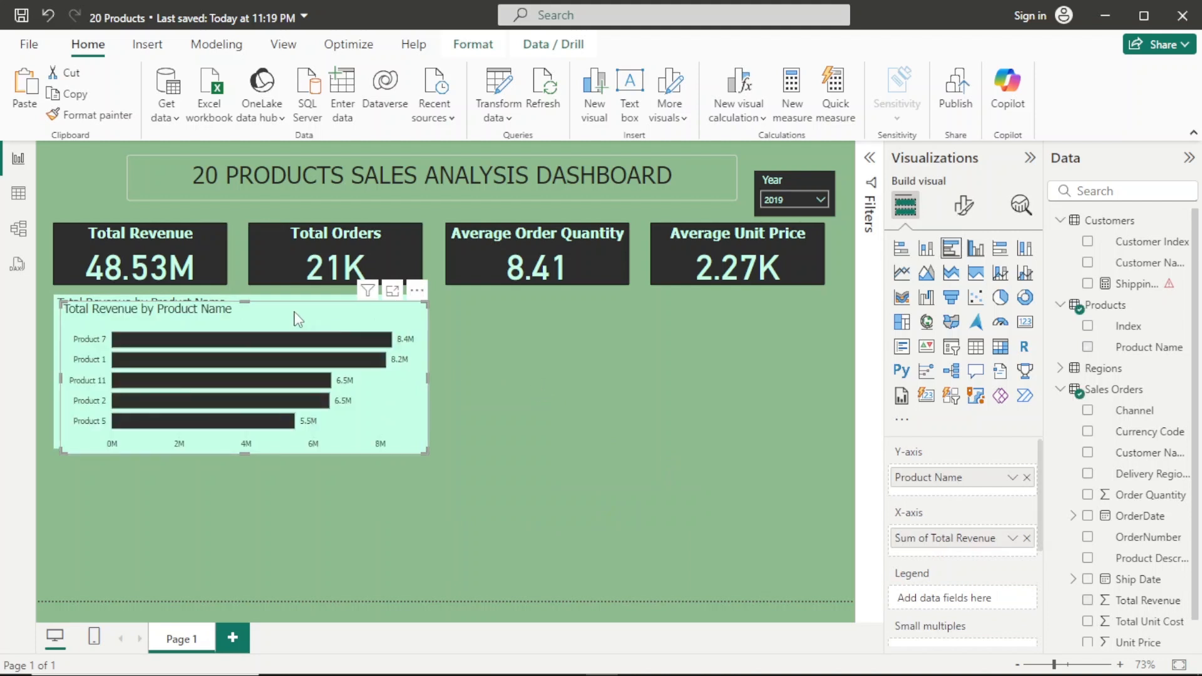
drag(293, 311, 686, 315)
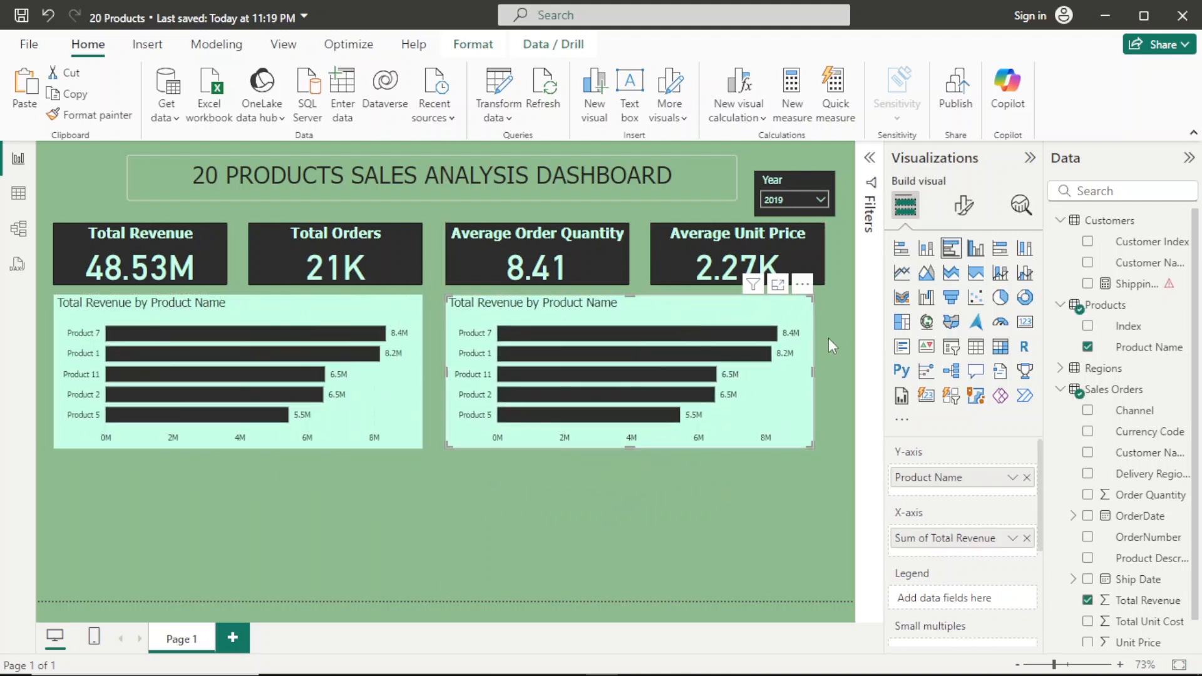
drag(812, 370, 821, 369)
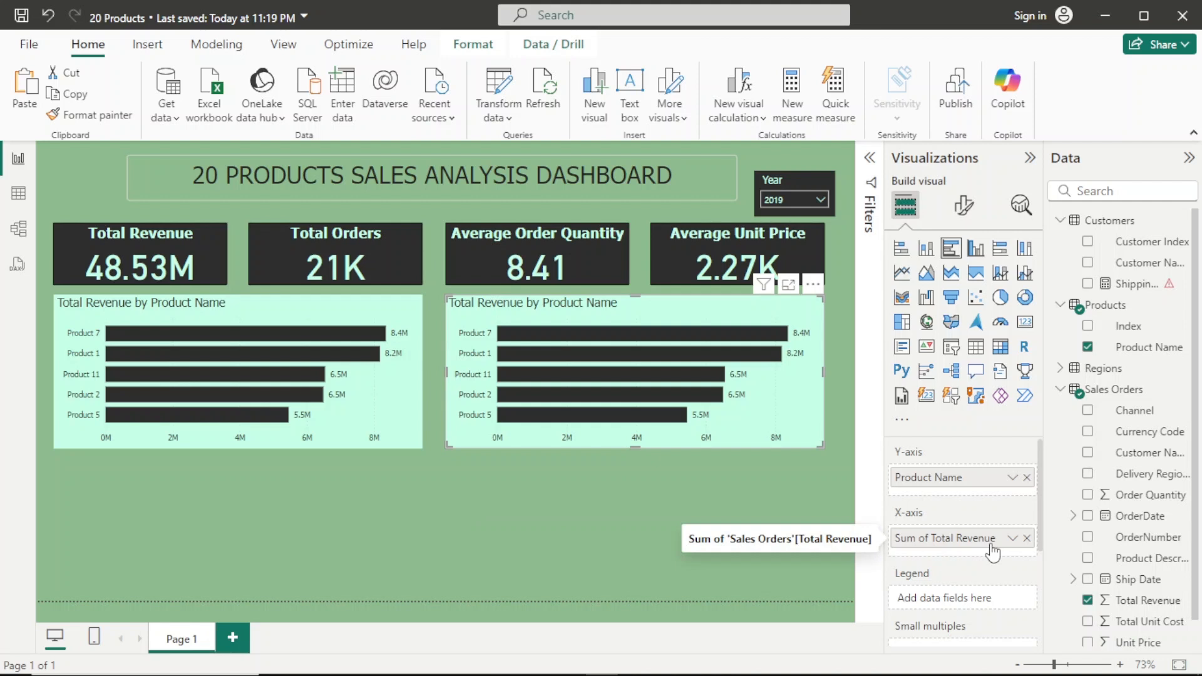
Replace Product Name on the copied chart's Y-axis with the City field from the Regions table
click(1026, 477)
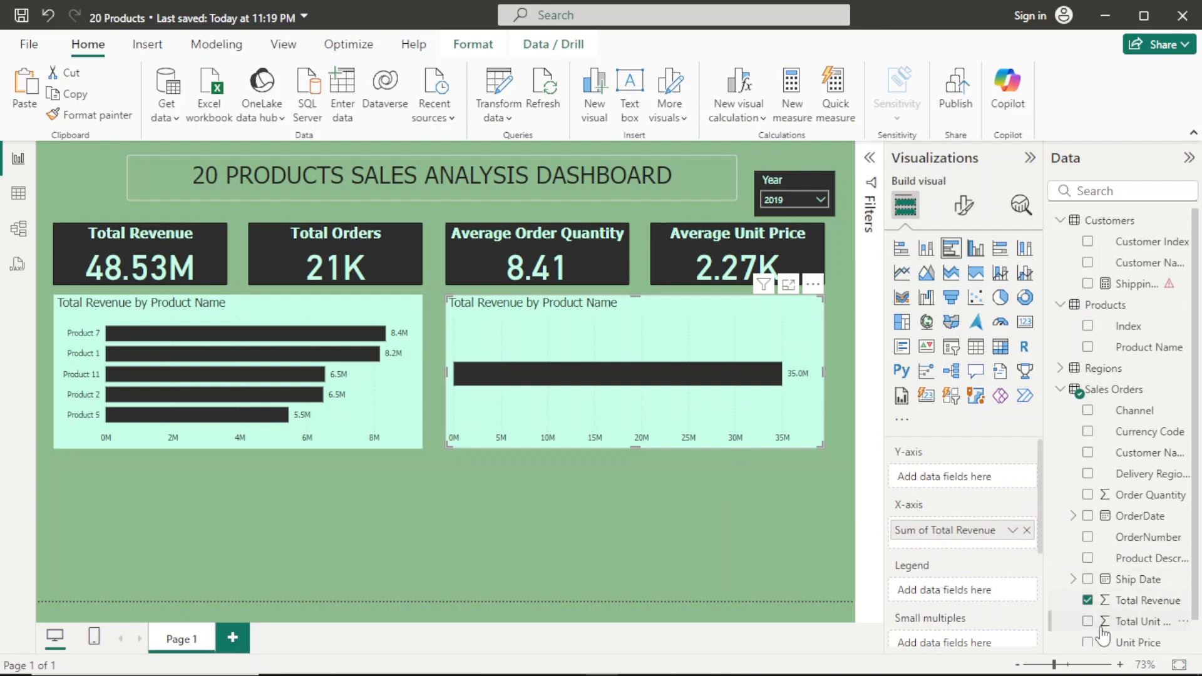
click(1061, 306)
click(1059, 220)
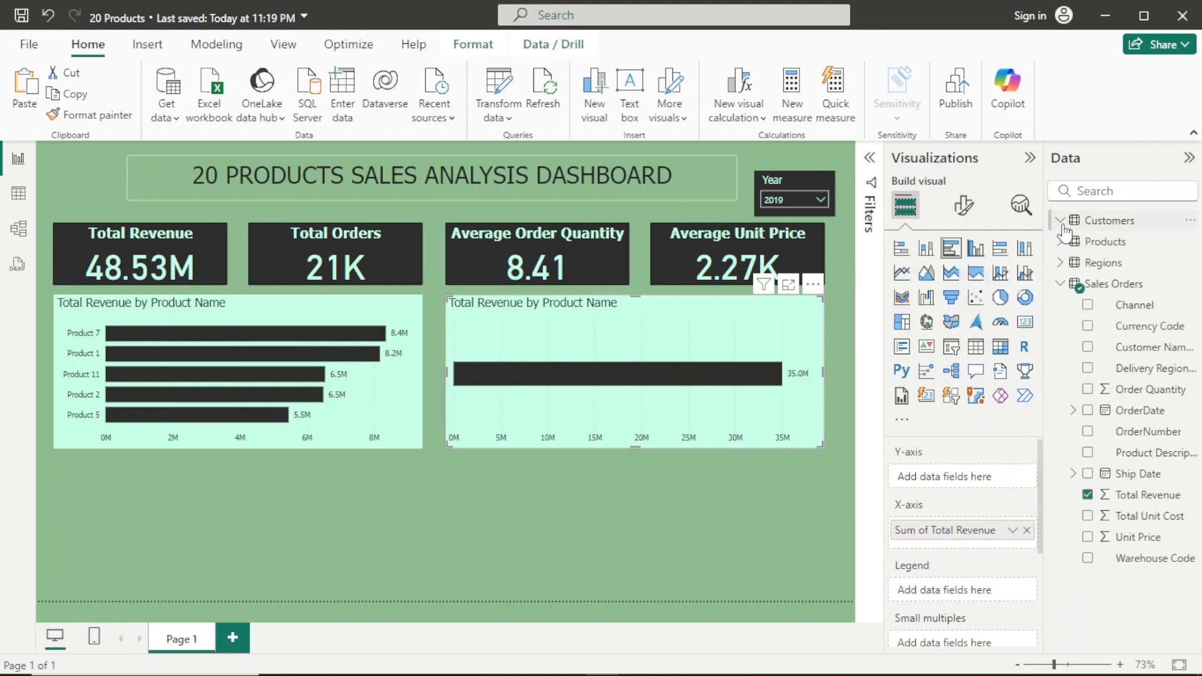
click(1061, 262)
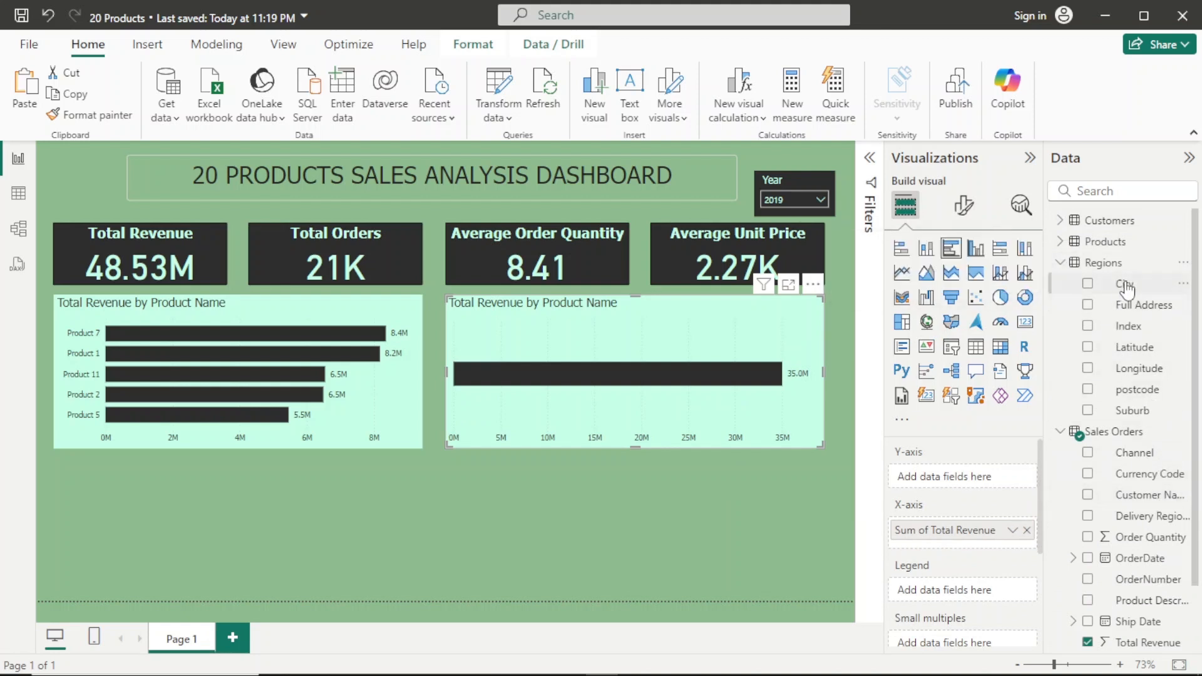
drag(1127, 288, 956, 480)
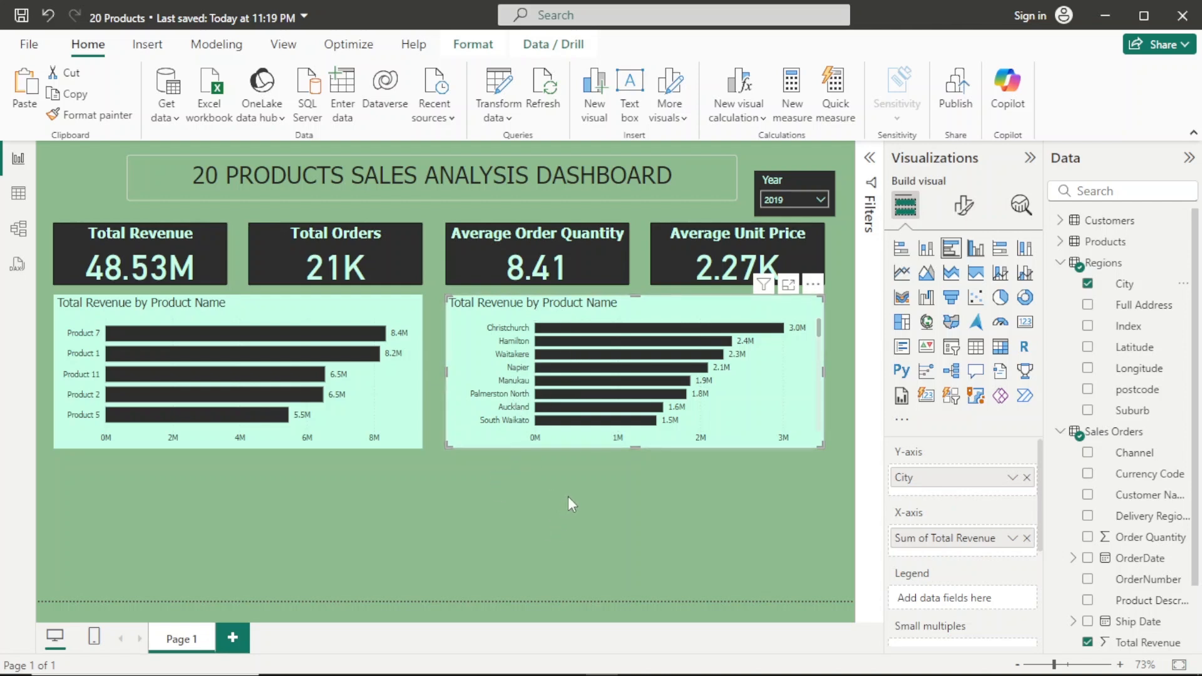
Set the copied chart's City filter type to Top N and remove its Product Name filter
click(872, 185)
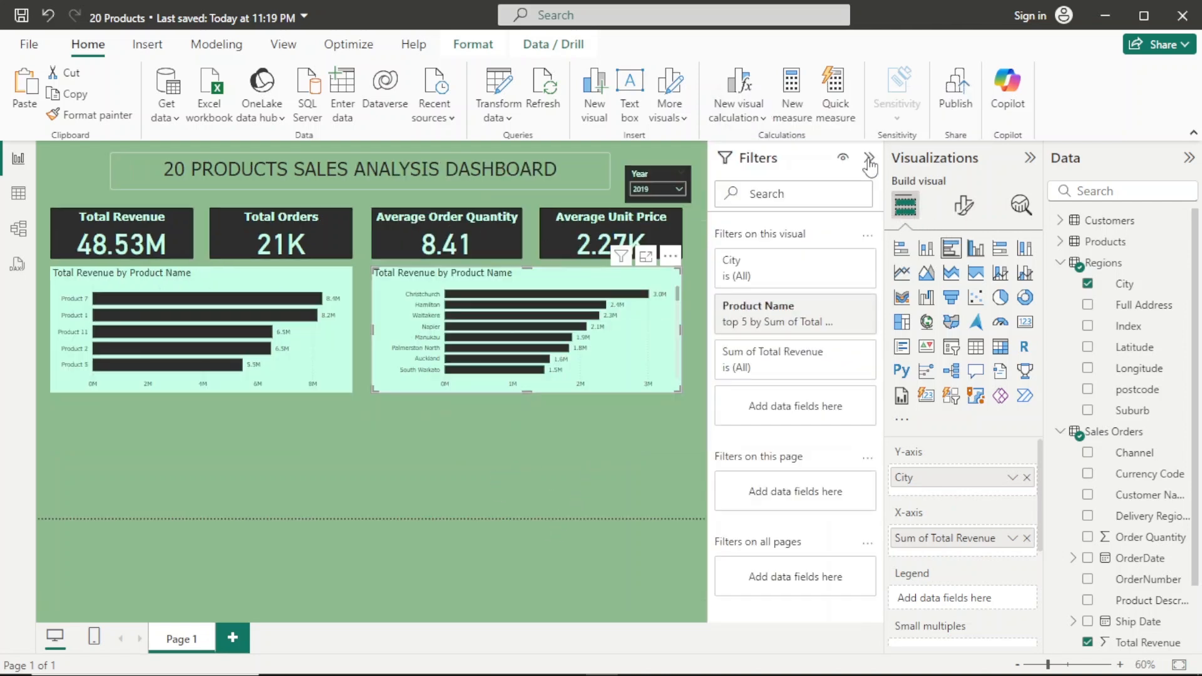
click(784, 371)
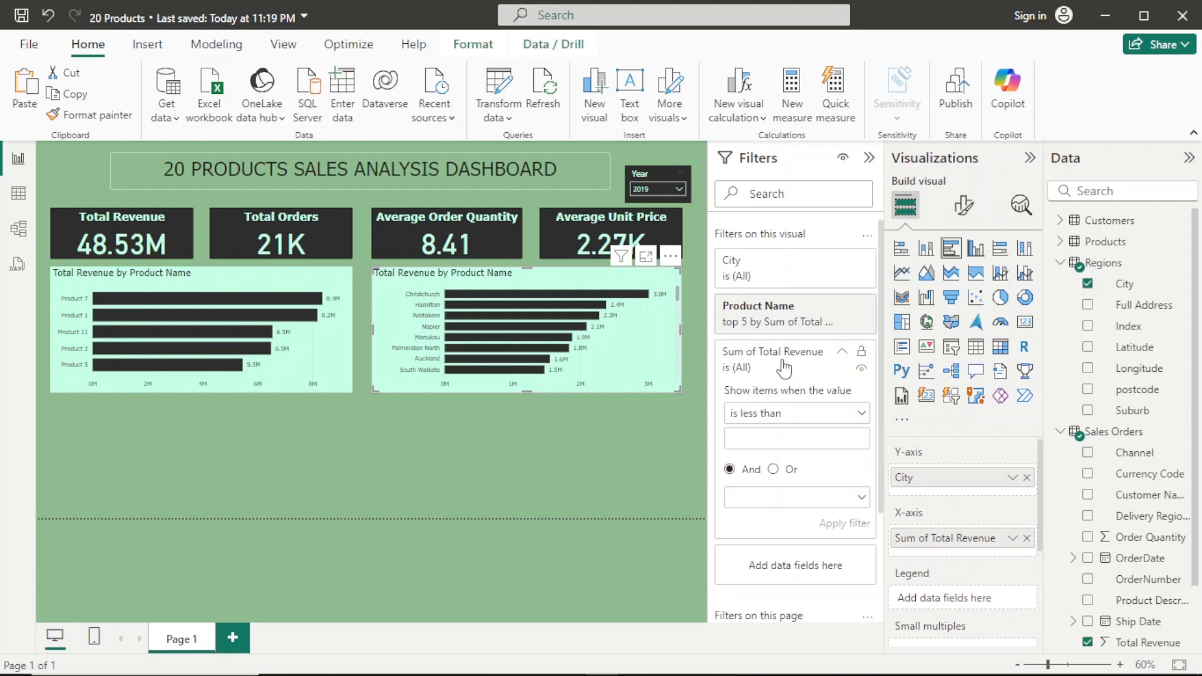
click(795, 314)
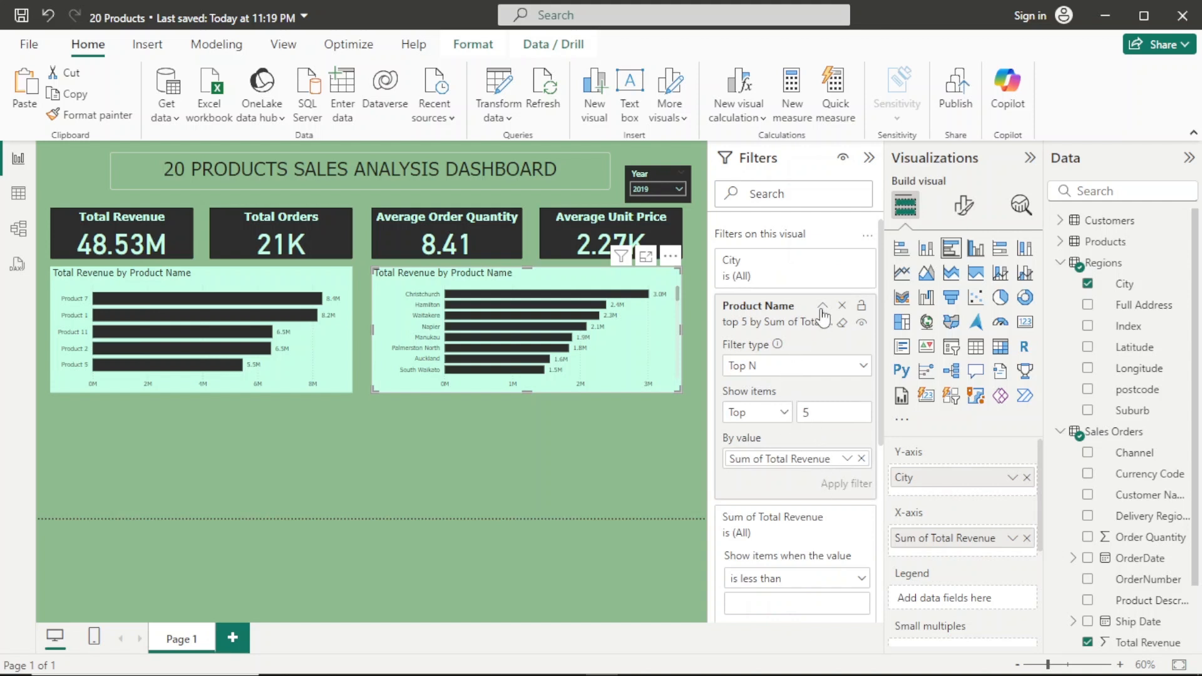
click(737, 281)
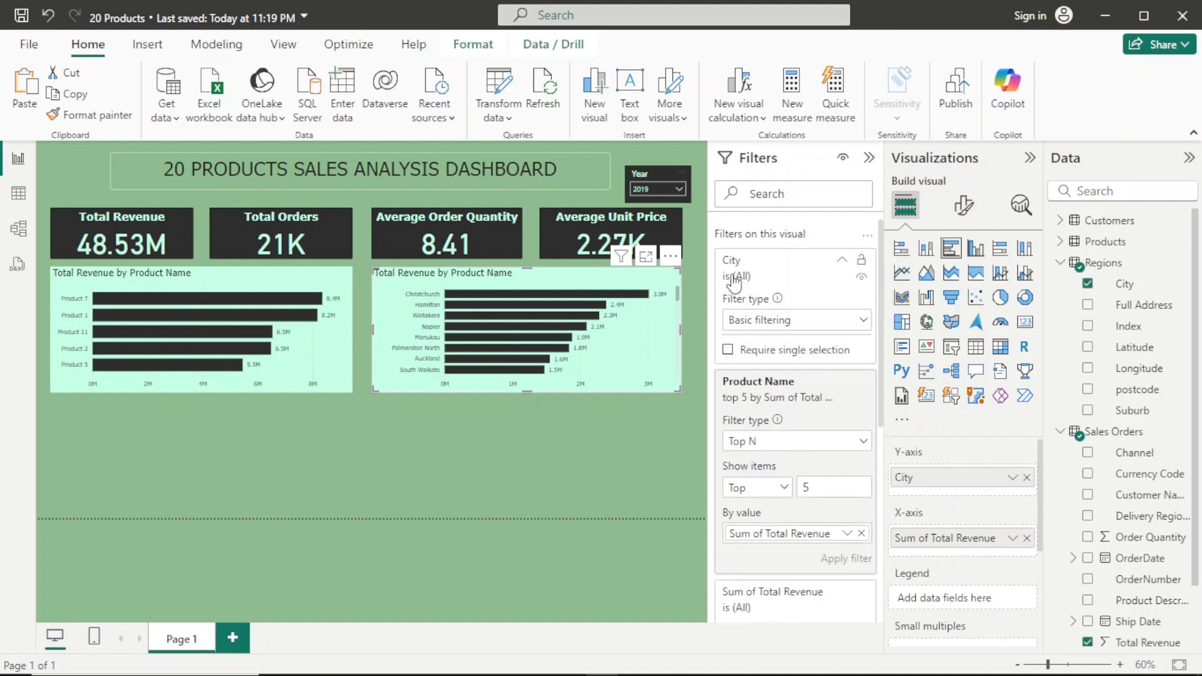
click(761, 321)
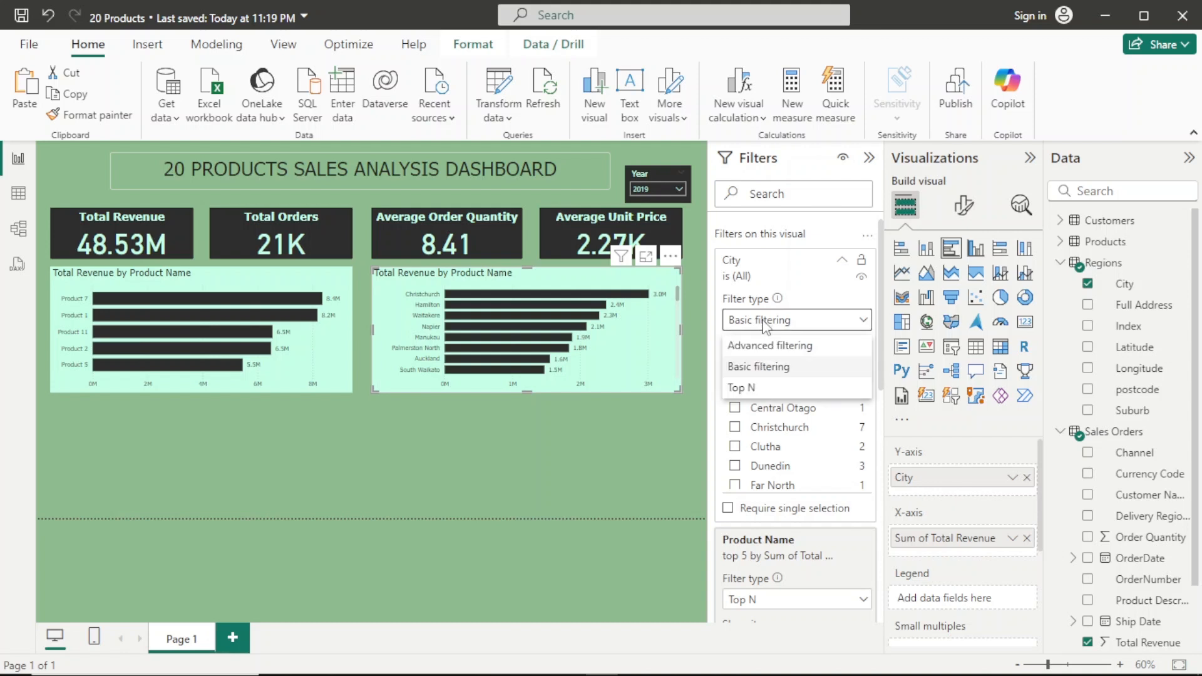
click(742, 388)
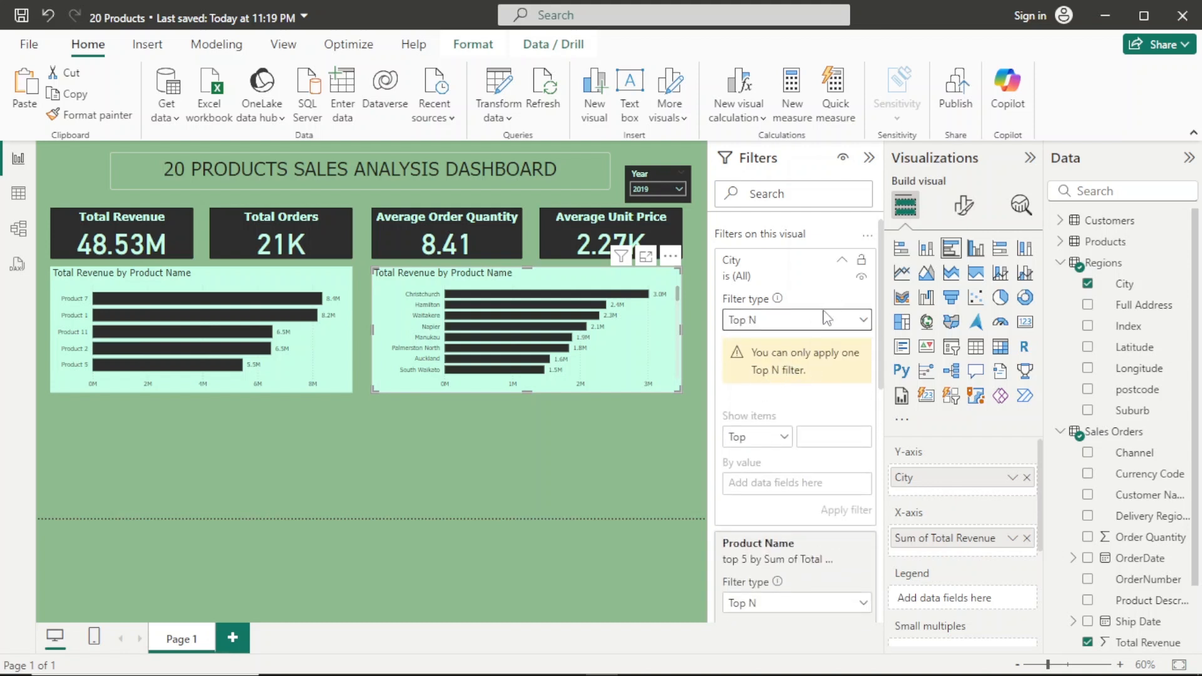
click(842, 264)
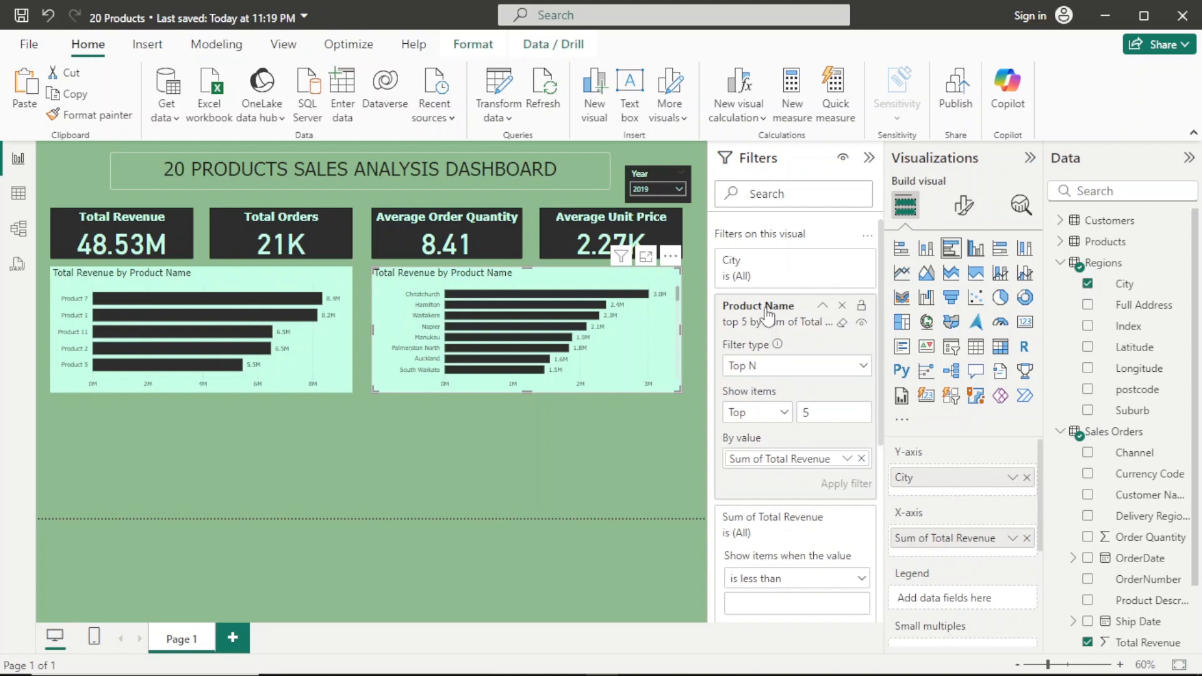
click(841, 306)
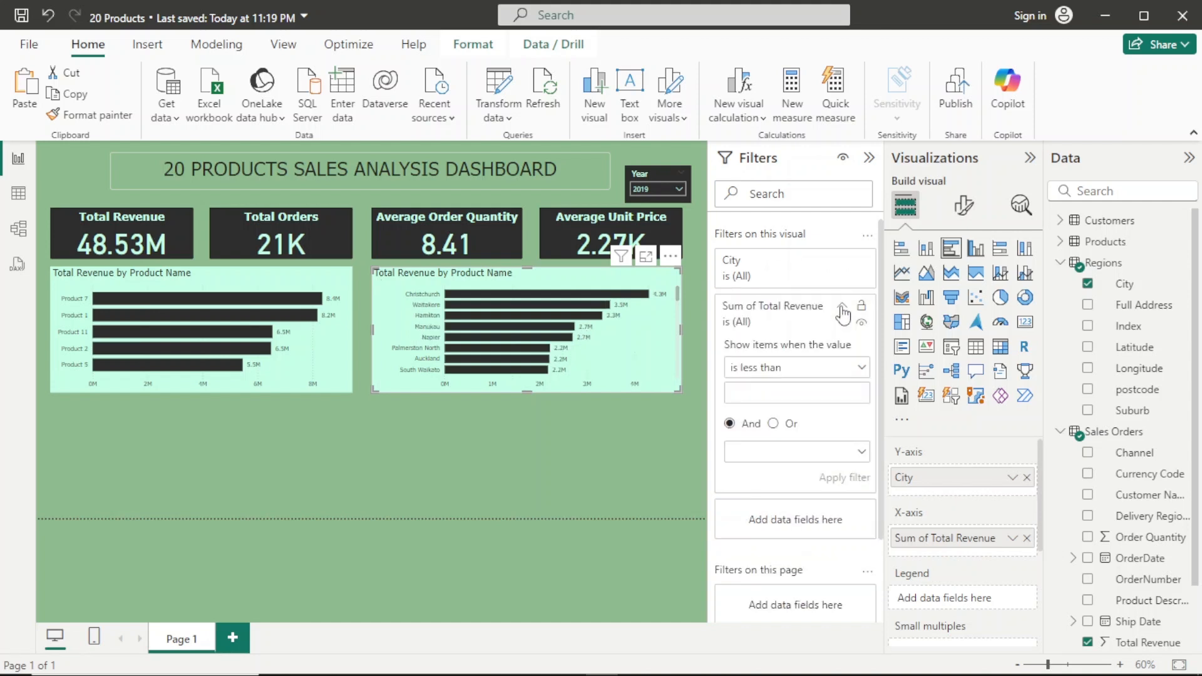
Filter the copied chart to the top 5 cities by Sum of Total Revenue and apply the filter
click(755, 268)
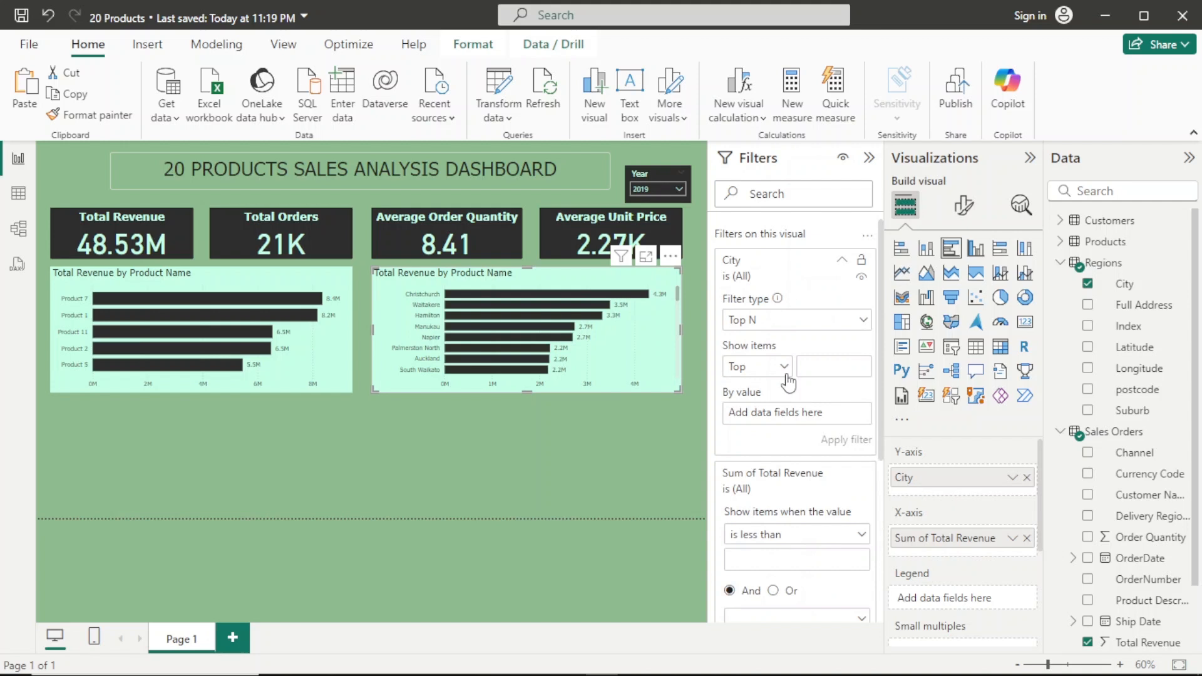
click(816, 363)
drag(1145, 643, 842, 414)
click(841, 438)
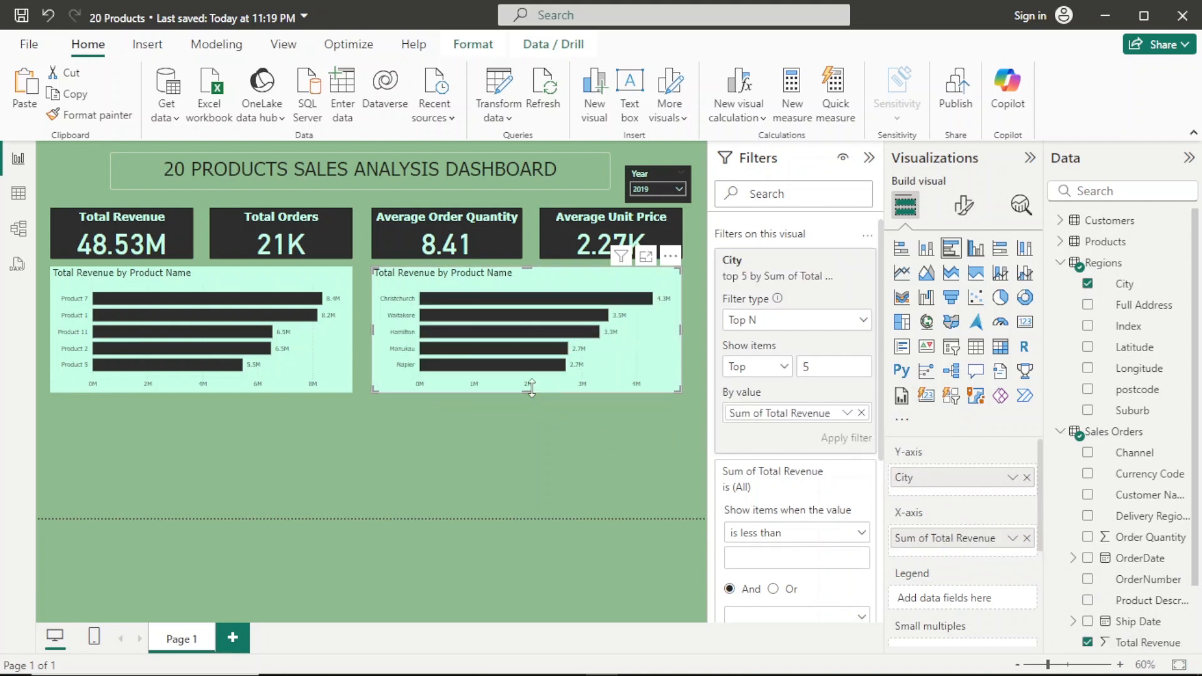
Change the copied chart's title to Total Revenue by City
click(329, 404)
click(510, 286)
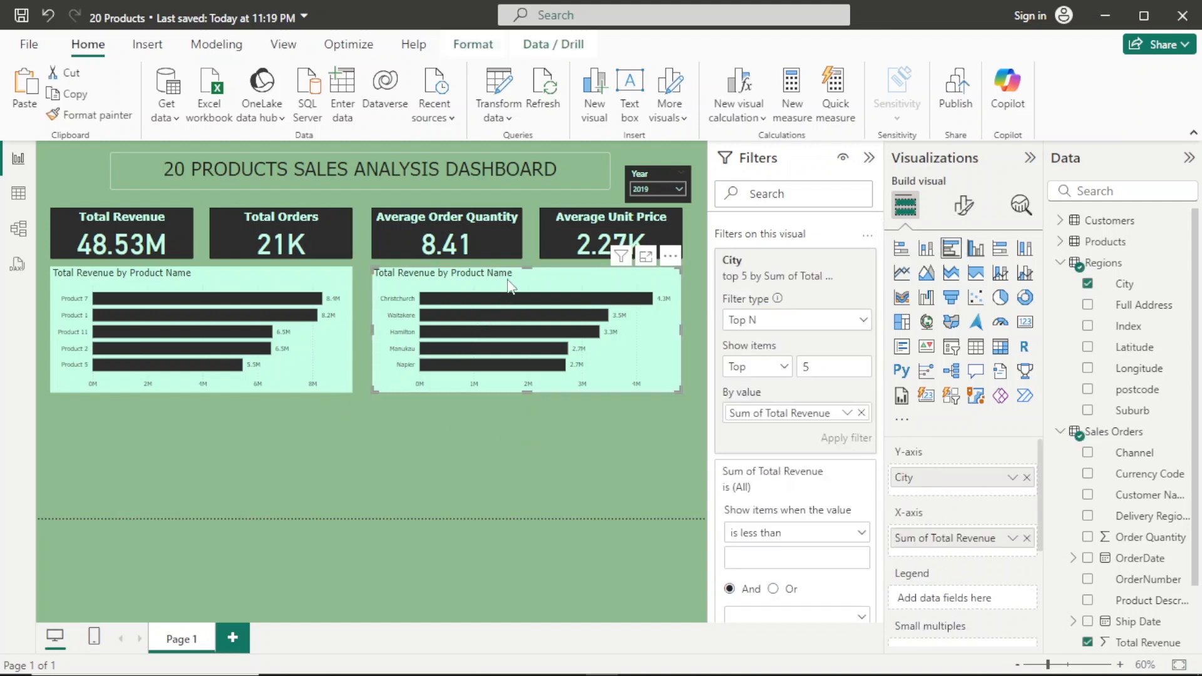
click(963, 205)
click(961, 285)
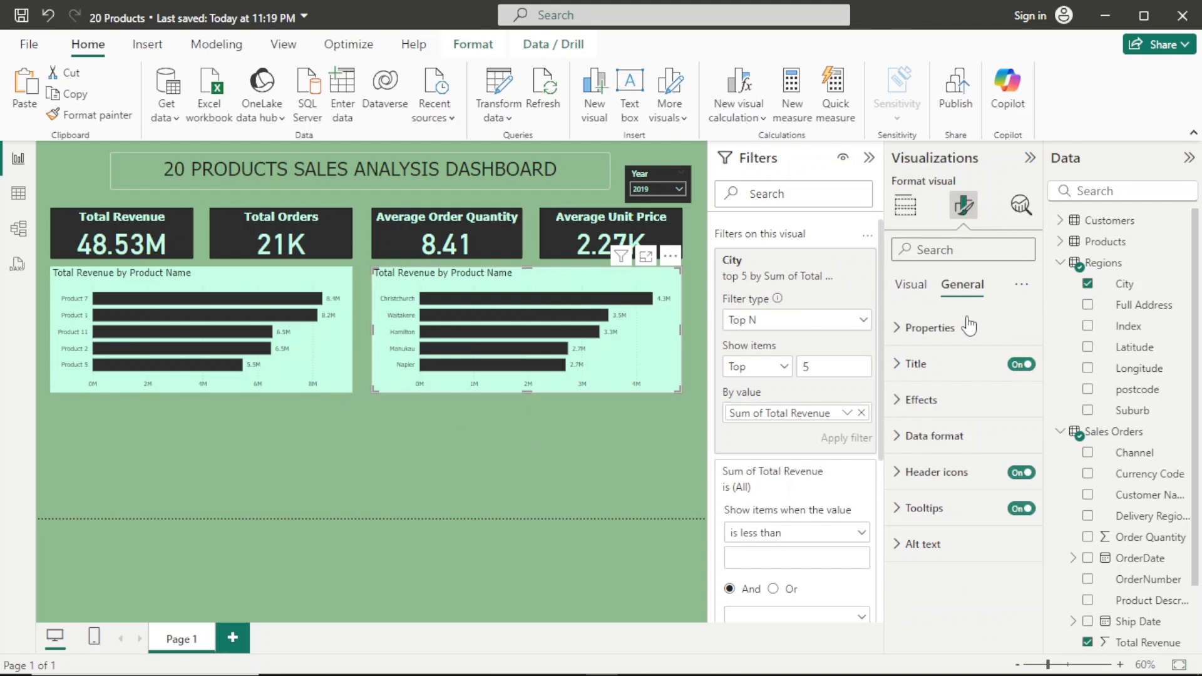
click(955, 364)
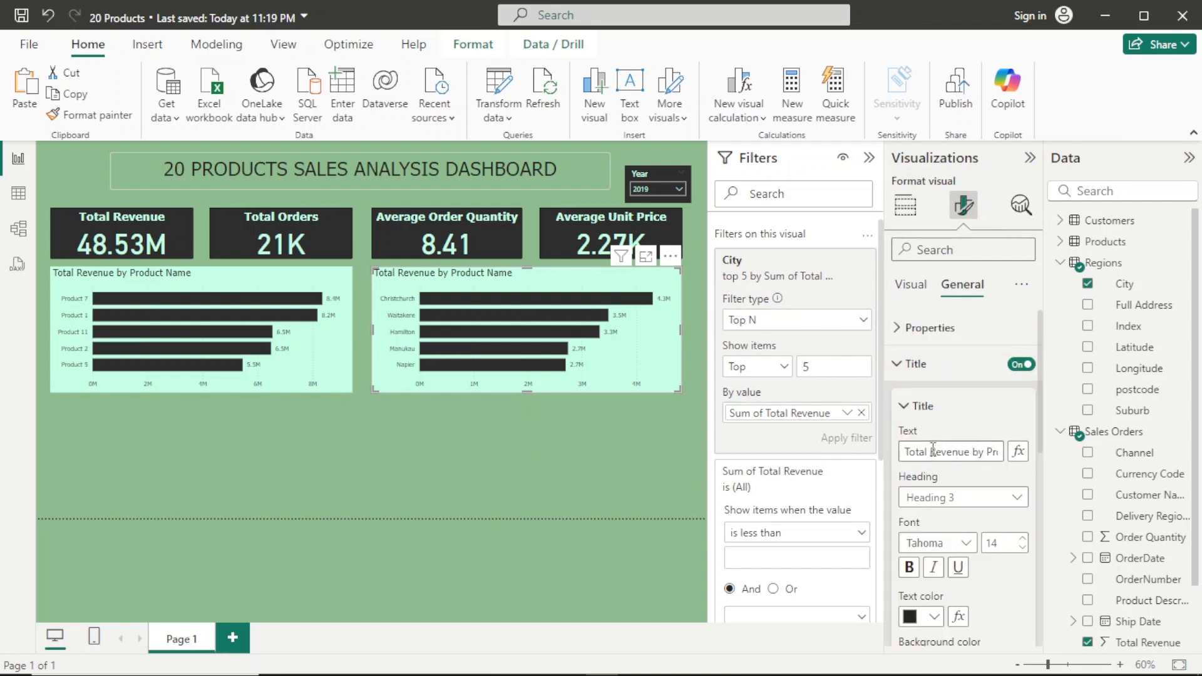
drag(987, 451, 1039, 449)
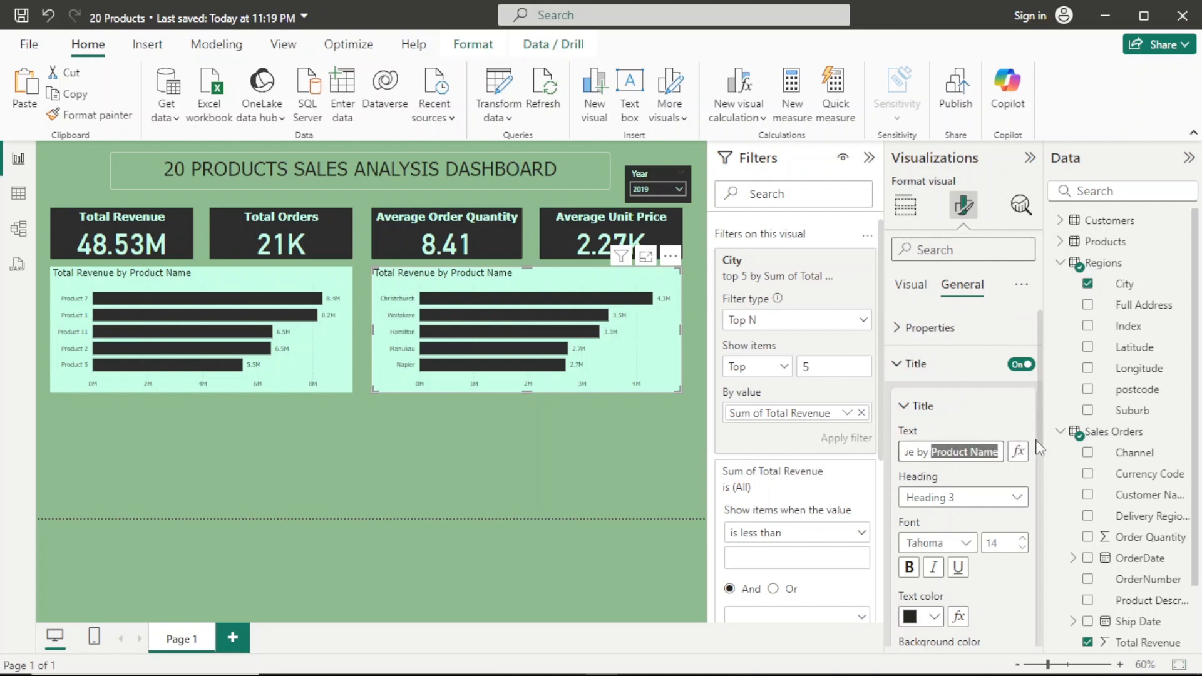
text(City)
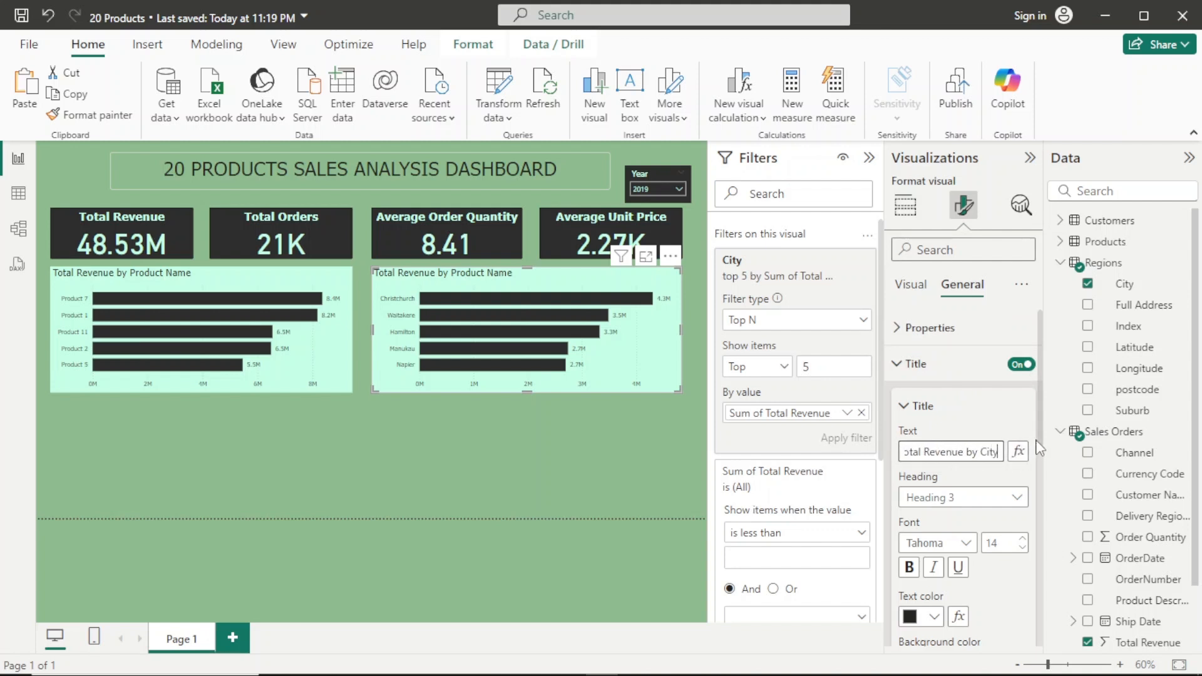
click(590, 471)
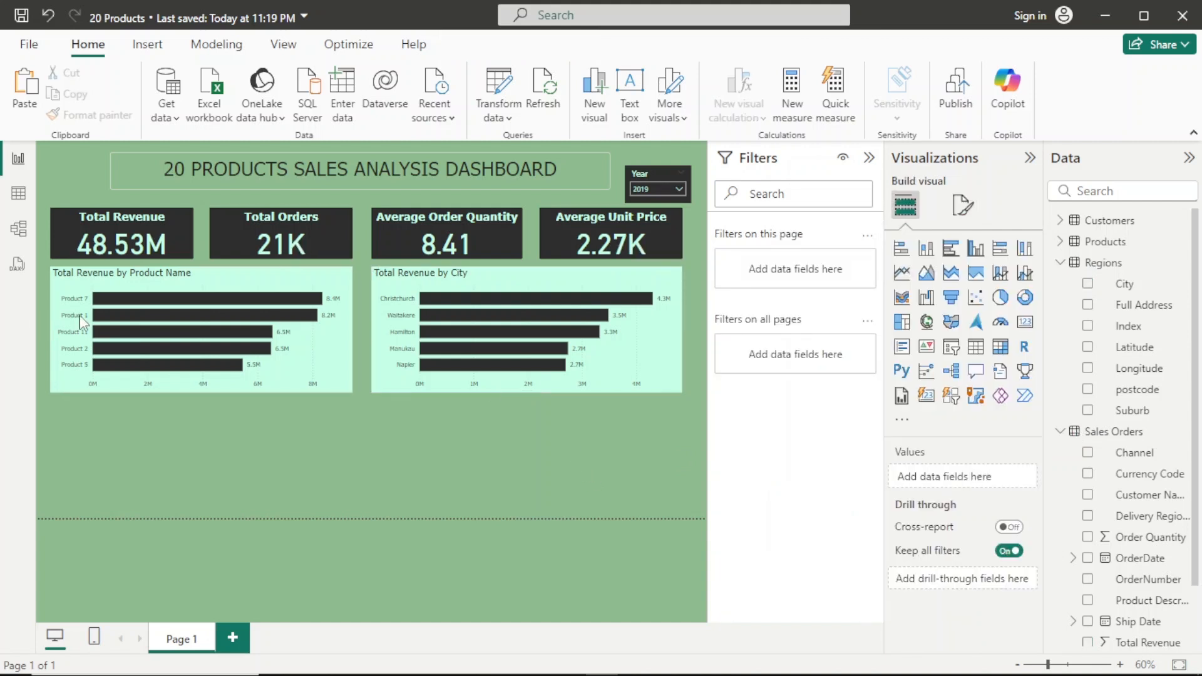
Filter the dashboard by 2018 and by 2017 with the Year slicer, and clear the selection to include all years
click(678, 189)
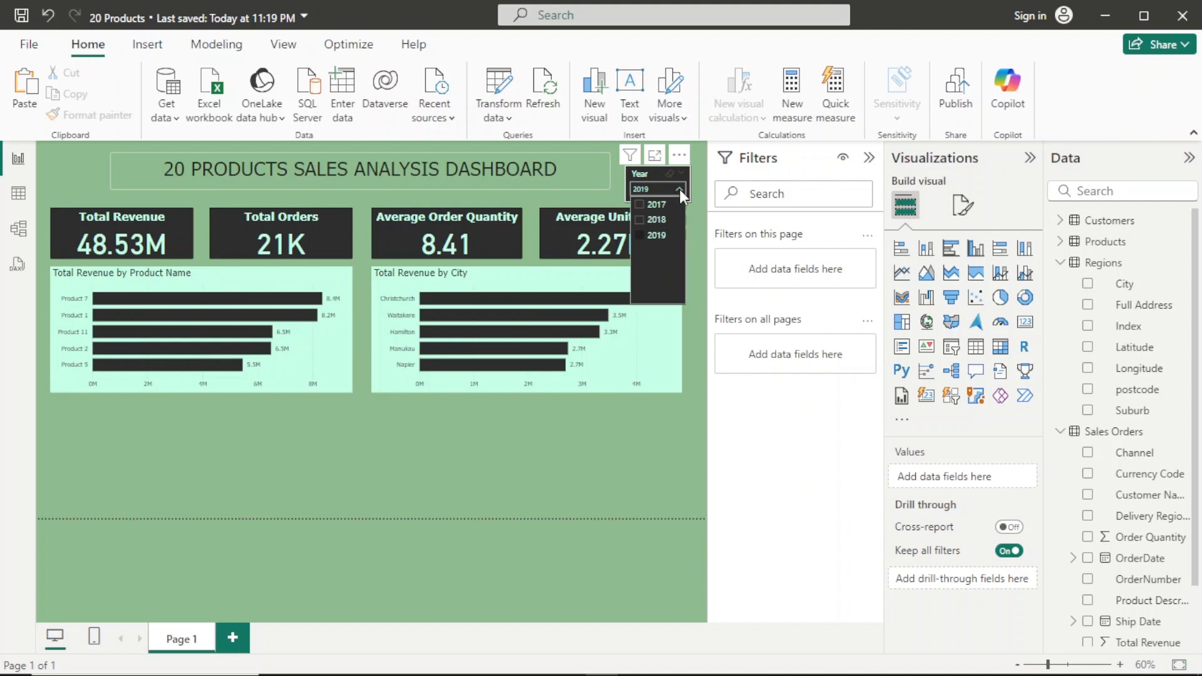
click(643, 220)
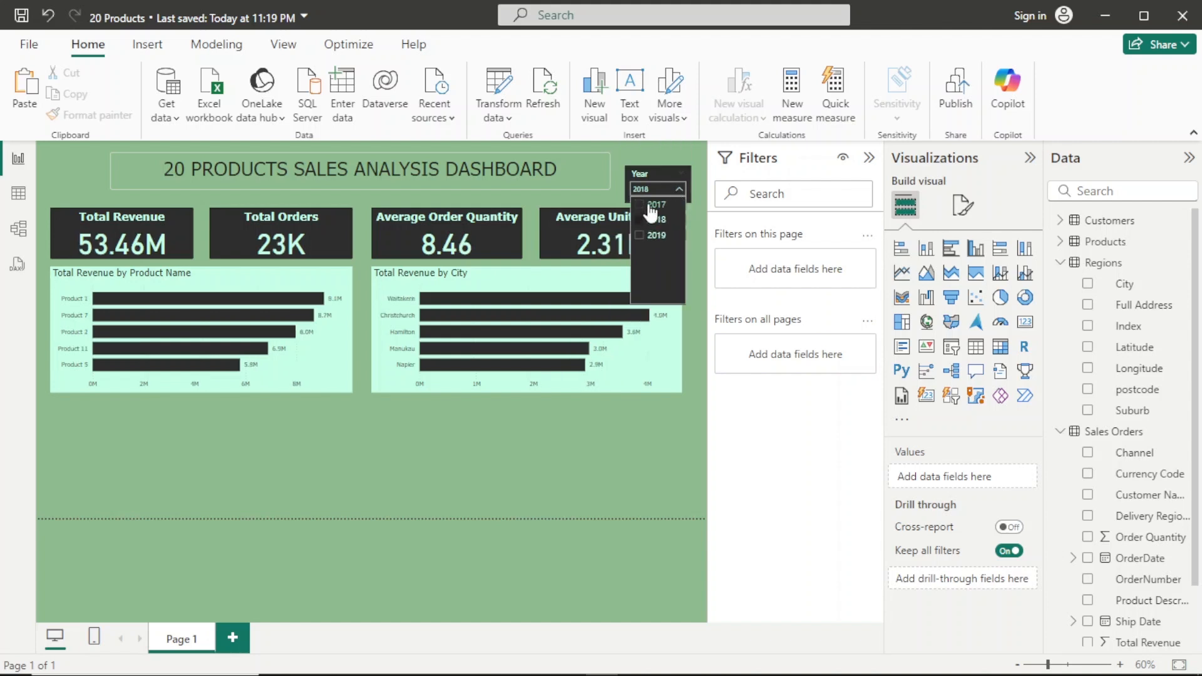
click(650, 207)
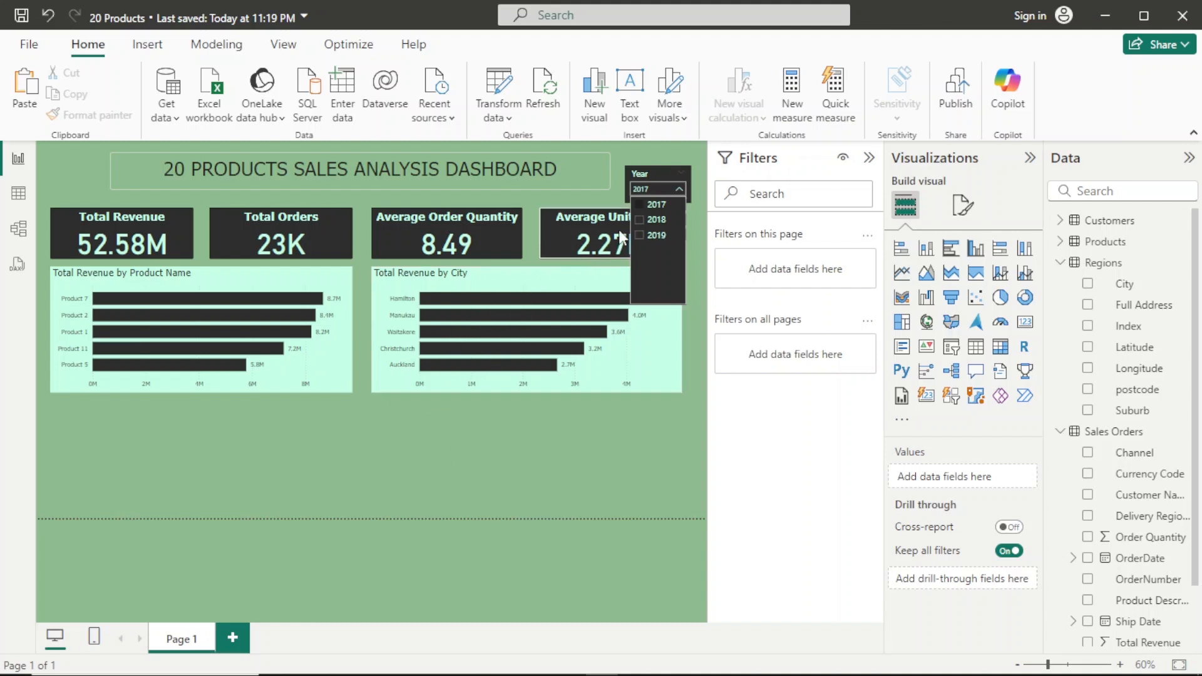
click(639, 205)
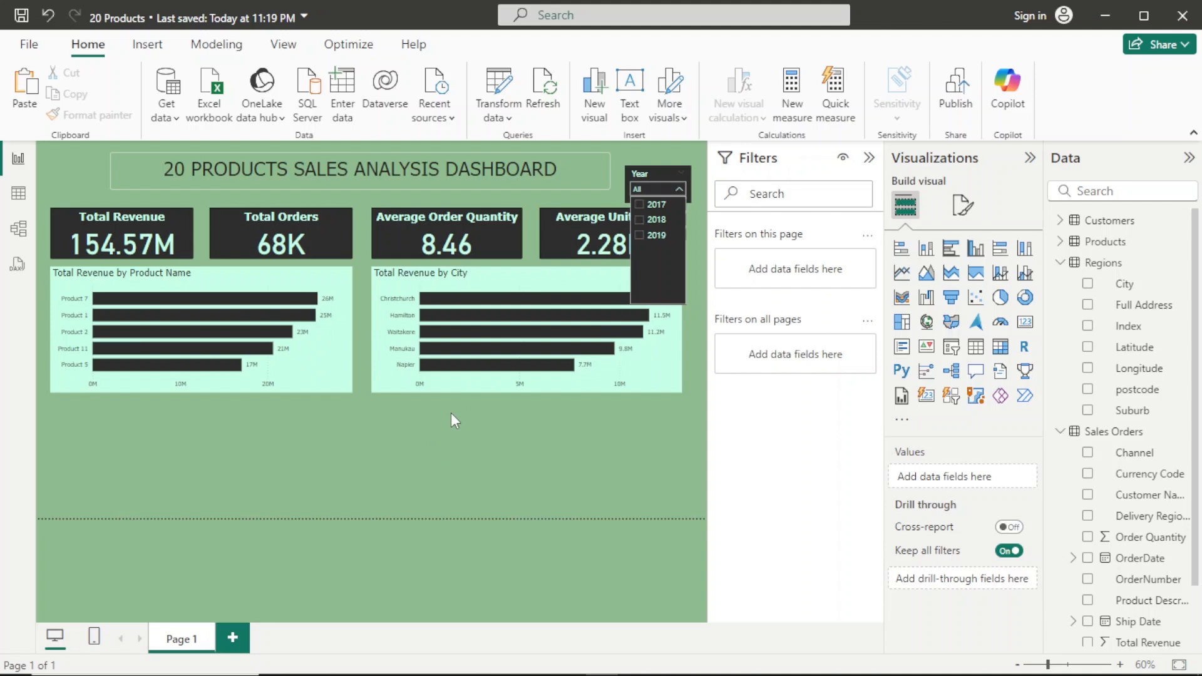
click(450, 413)
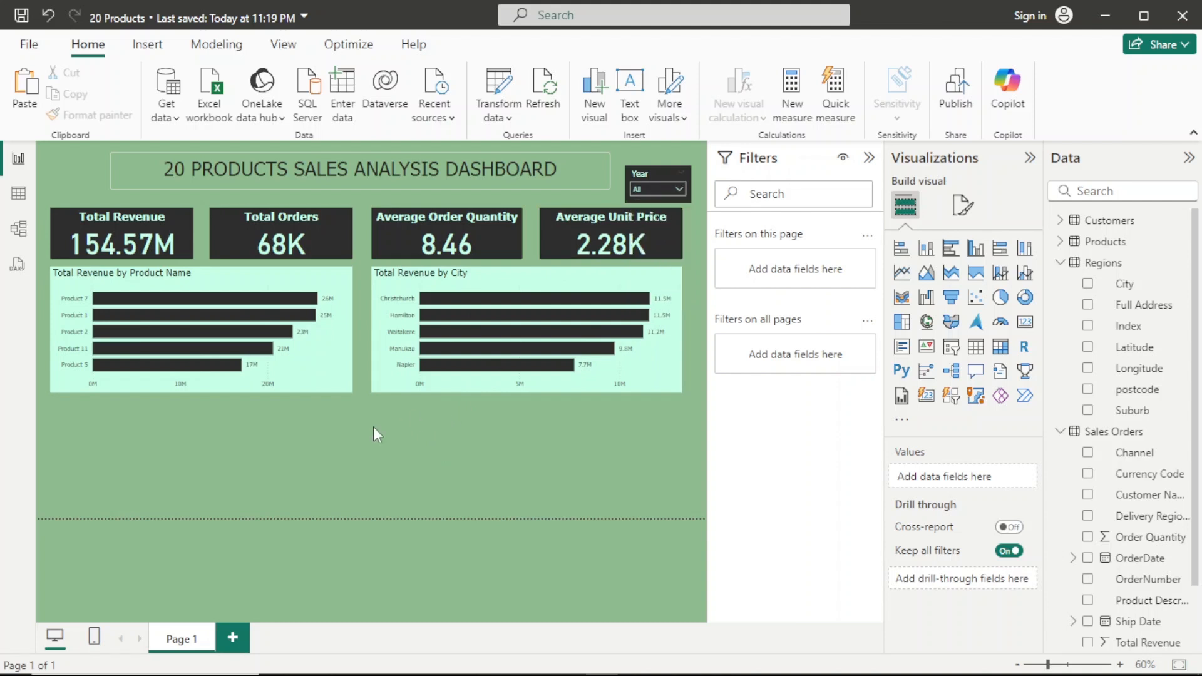
Insert a line chart below the bar charts and widen it to span both of them
click(868, 157)
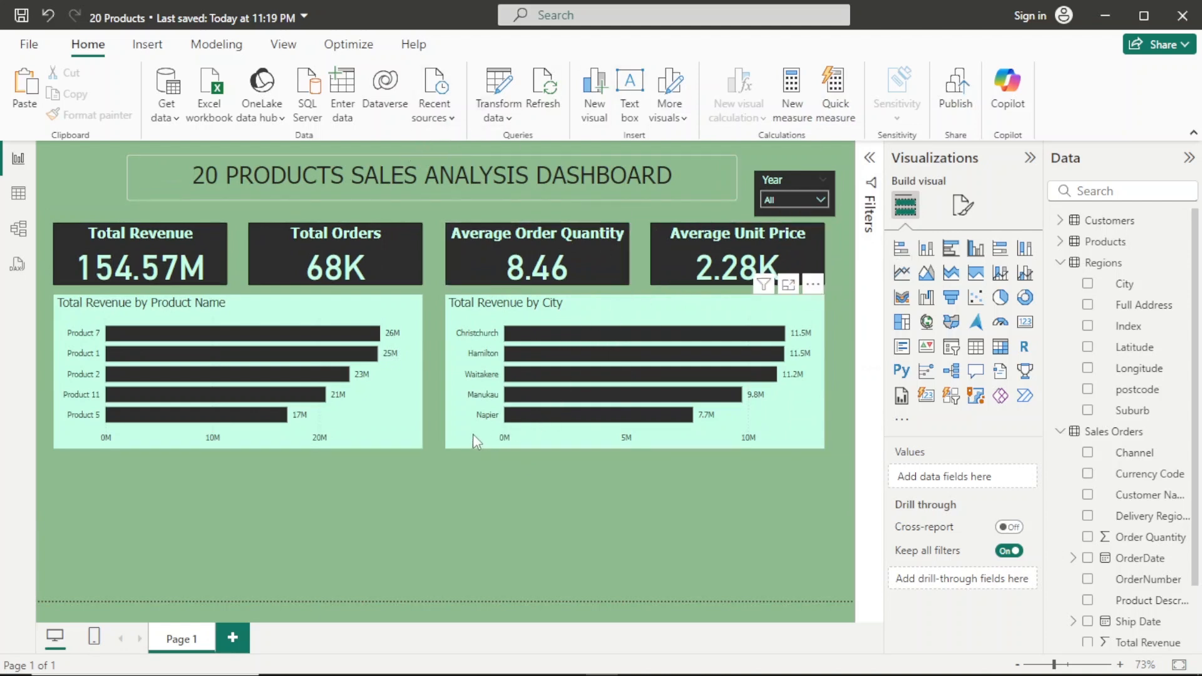
mouse_move(340, 383)
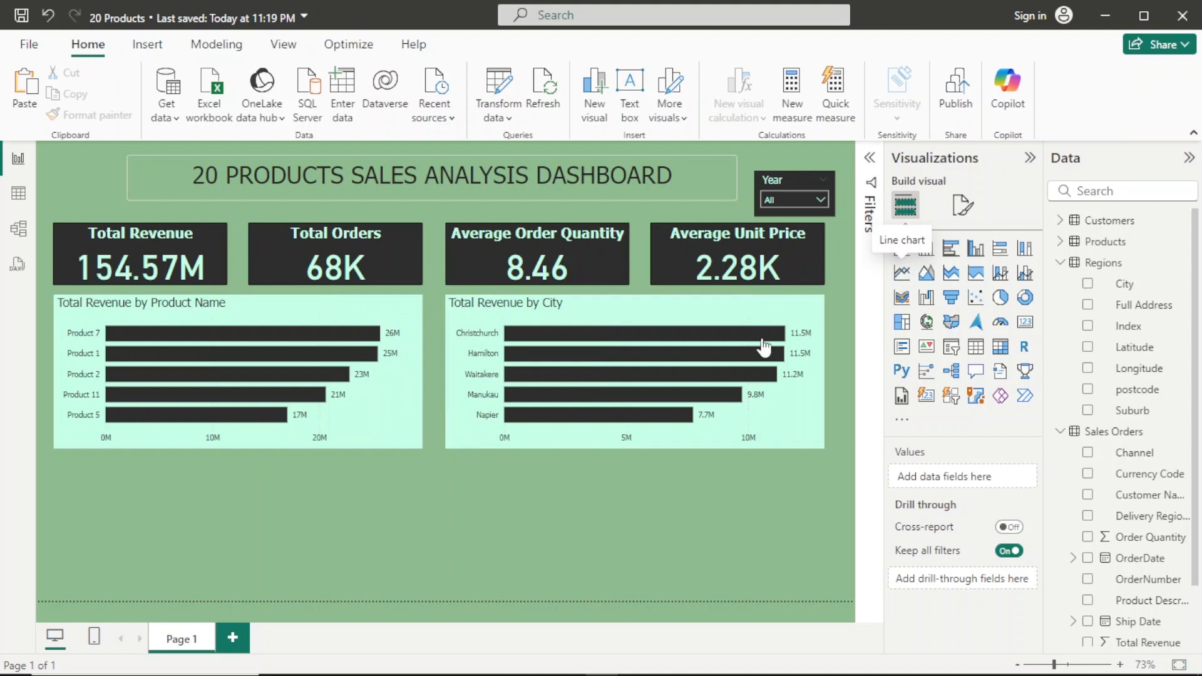
click(901, 272)
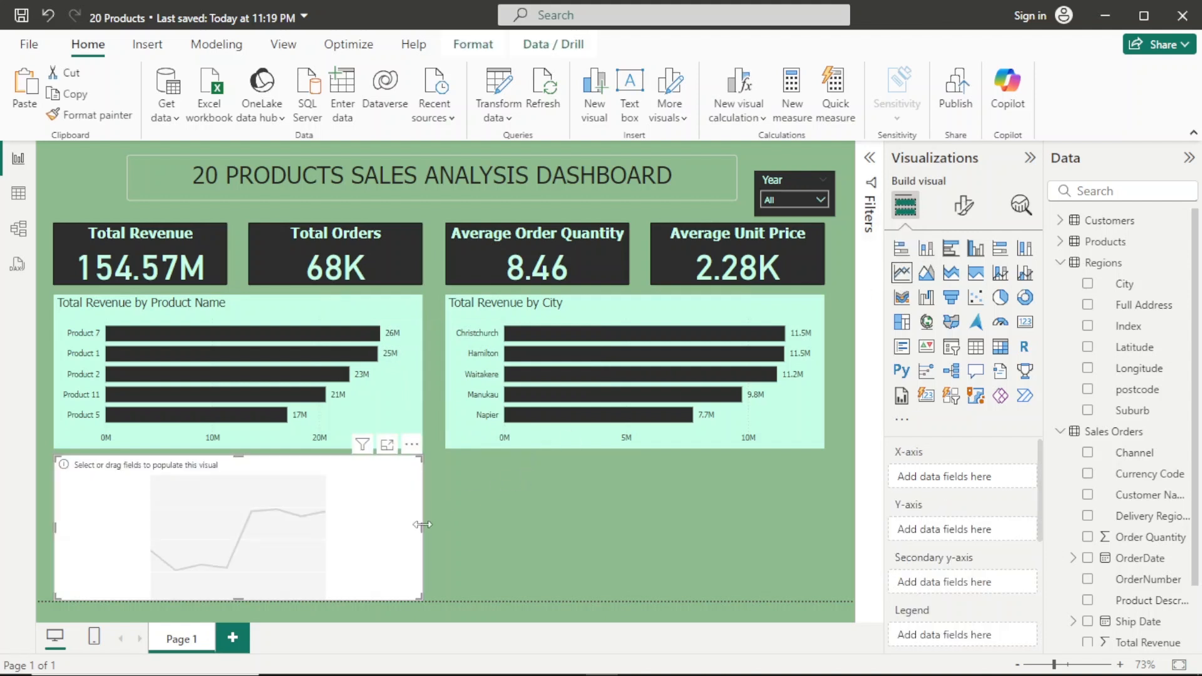
drag(422, 525, 824, 523)
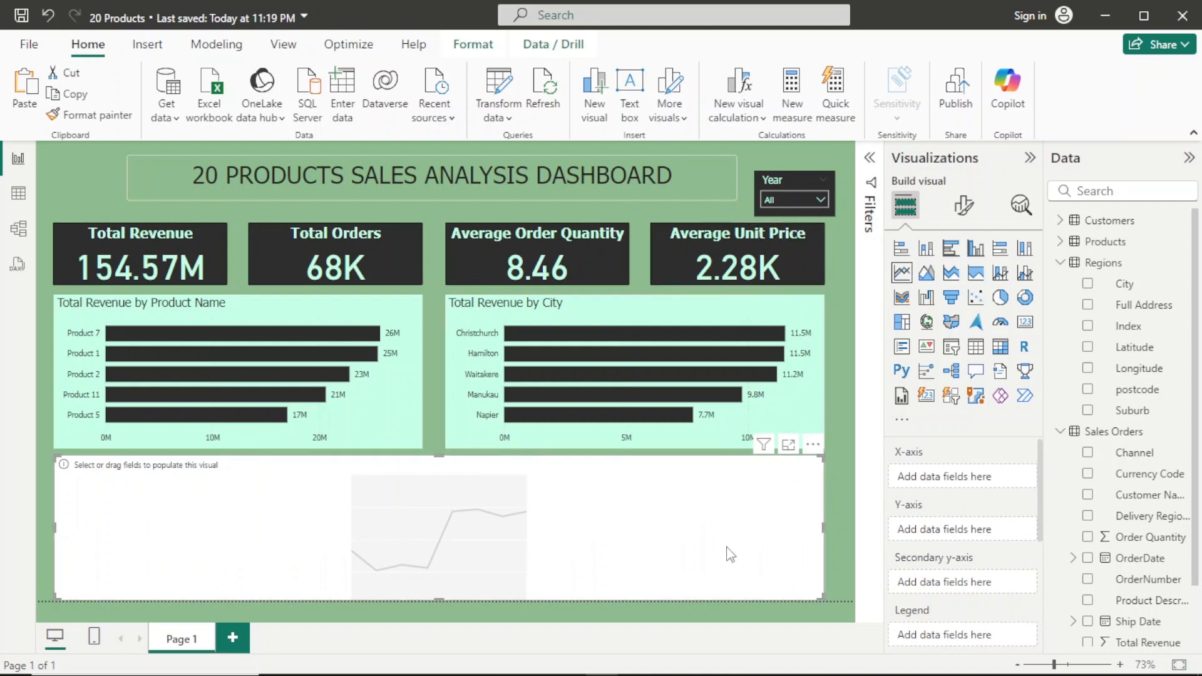
Plot Total Revenue on the line chart's Y-axis against OrderDate on its X-axis, expanded to month level
scroll(1117, 513, down, 2)
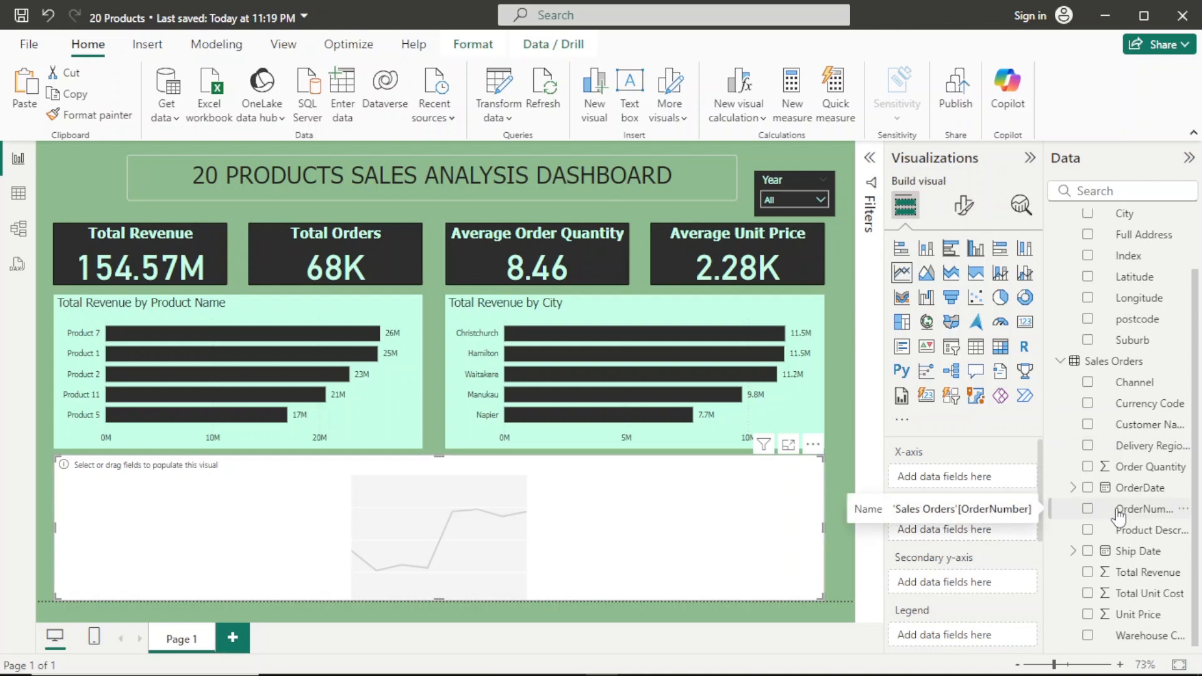
drag(1146, 494, 970, 479)
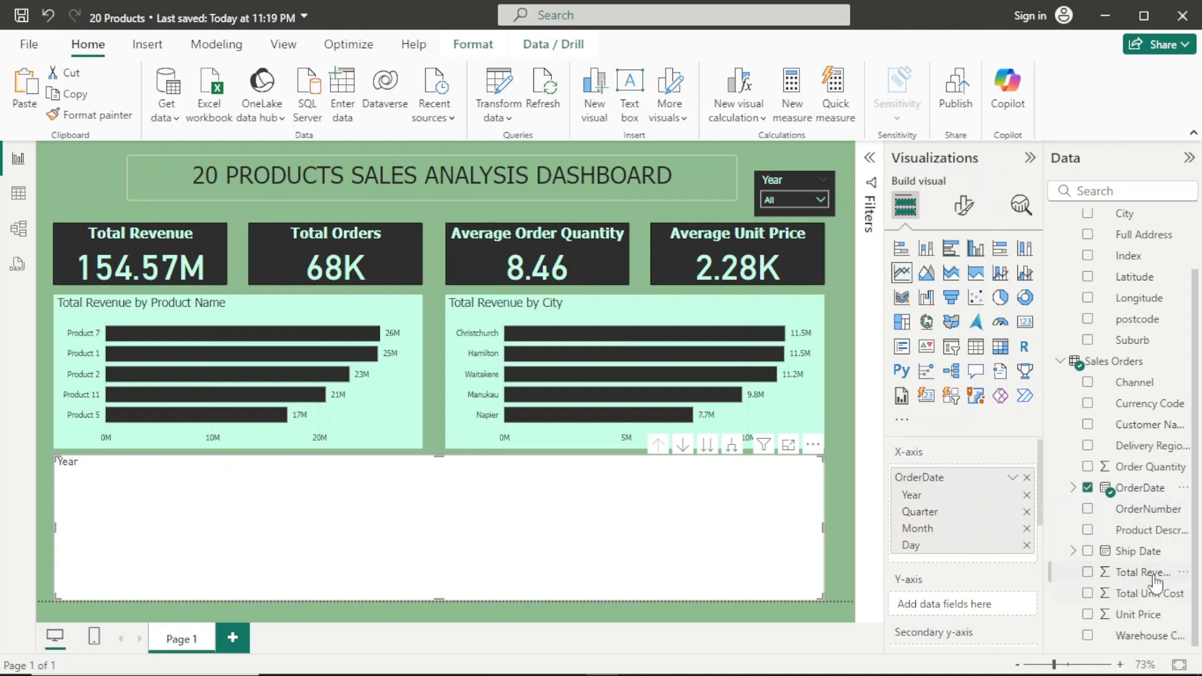
drag(1155, 578, 1023, 608)
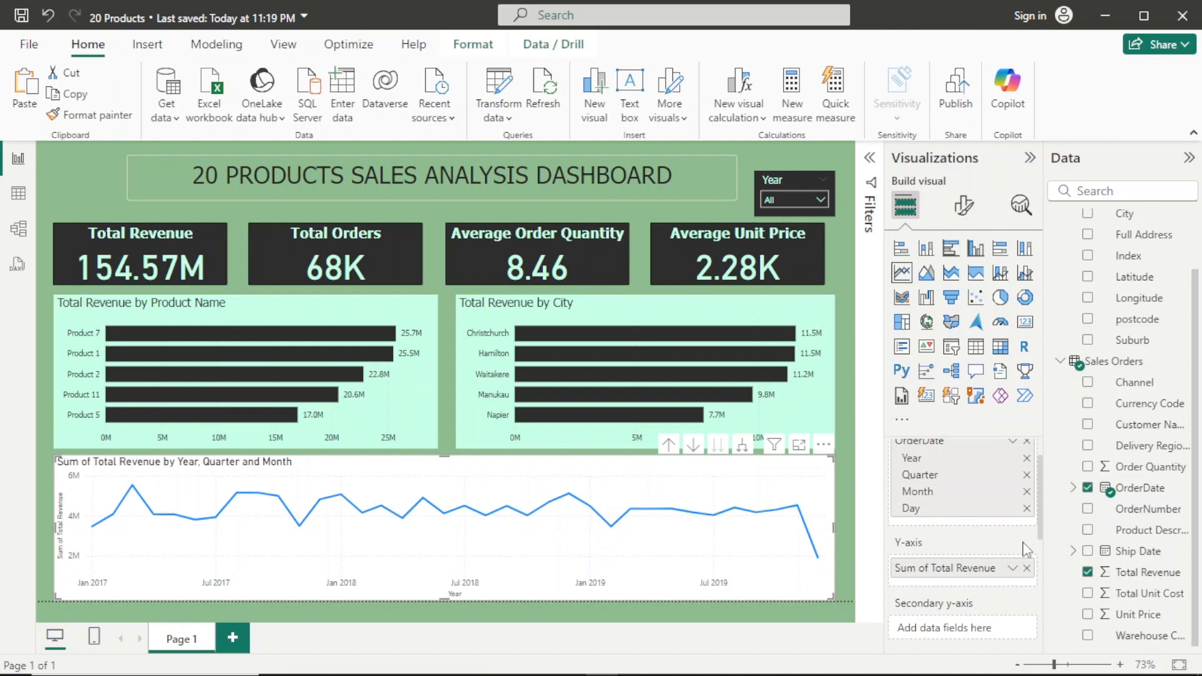
mouse_move(207, 560)
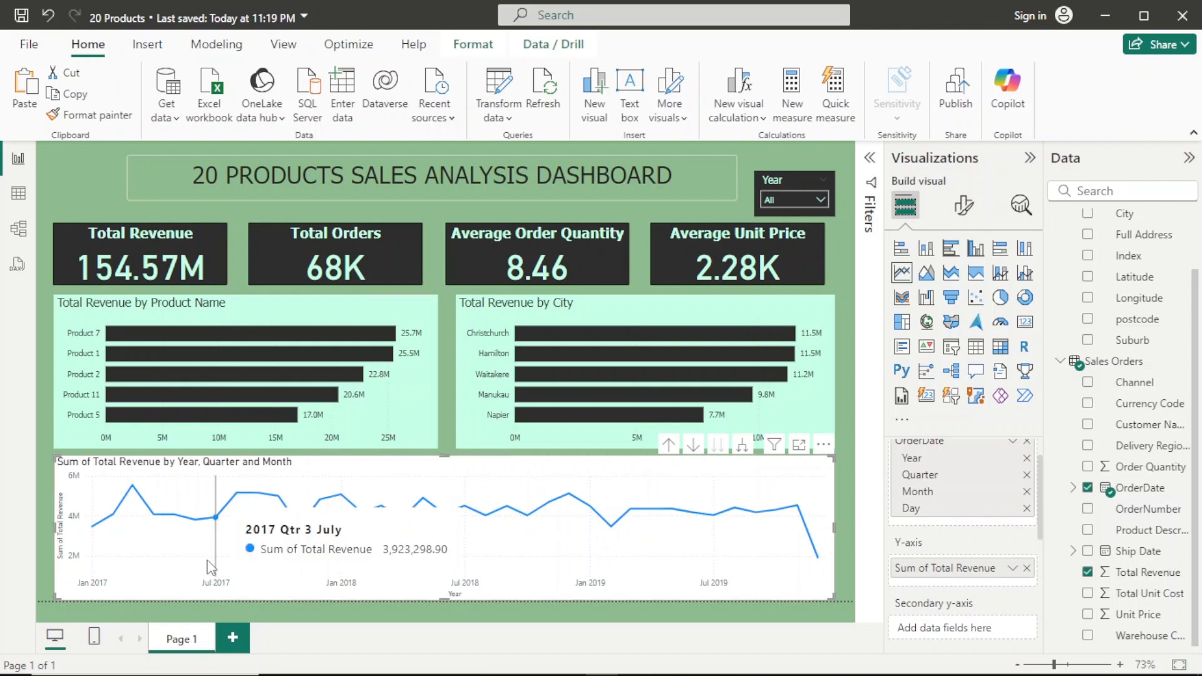
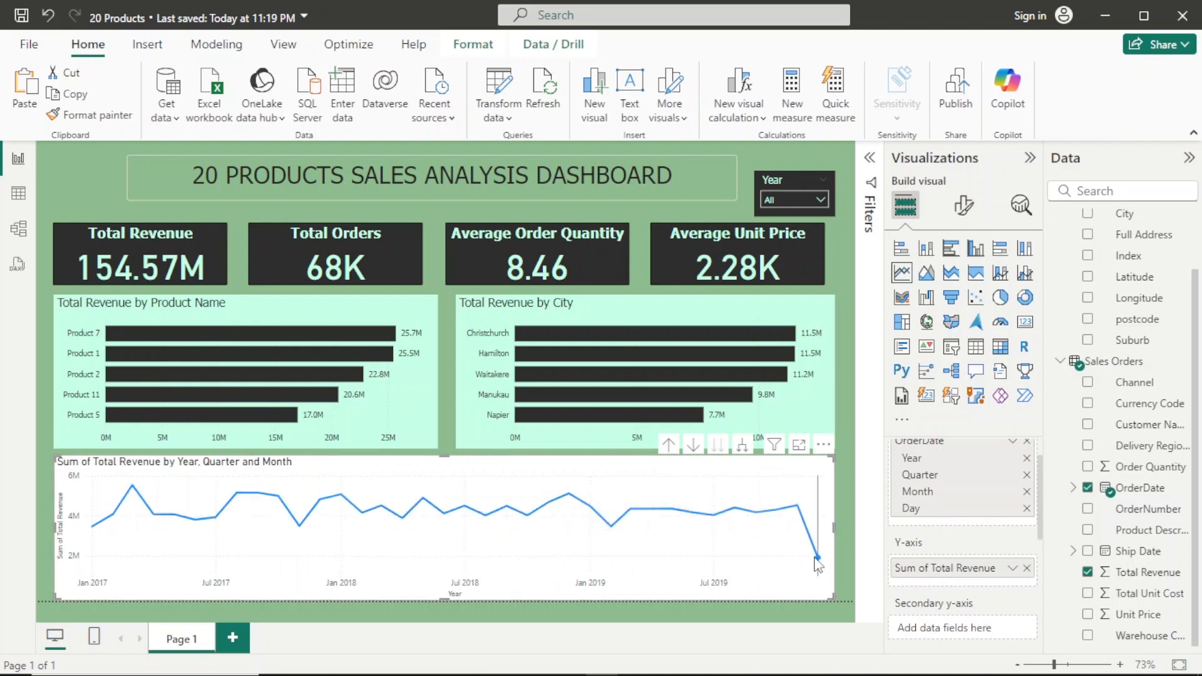
Turn on the Forecast for the revenue line chart with a length of 10 points and a 95% confidence interval
click(1020, 206)
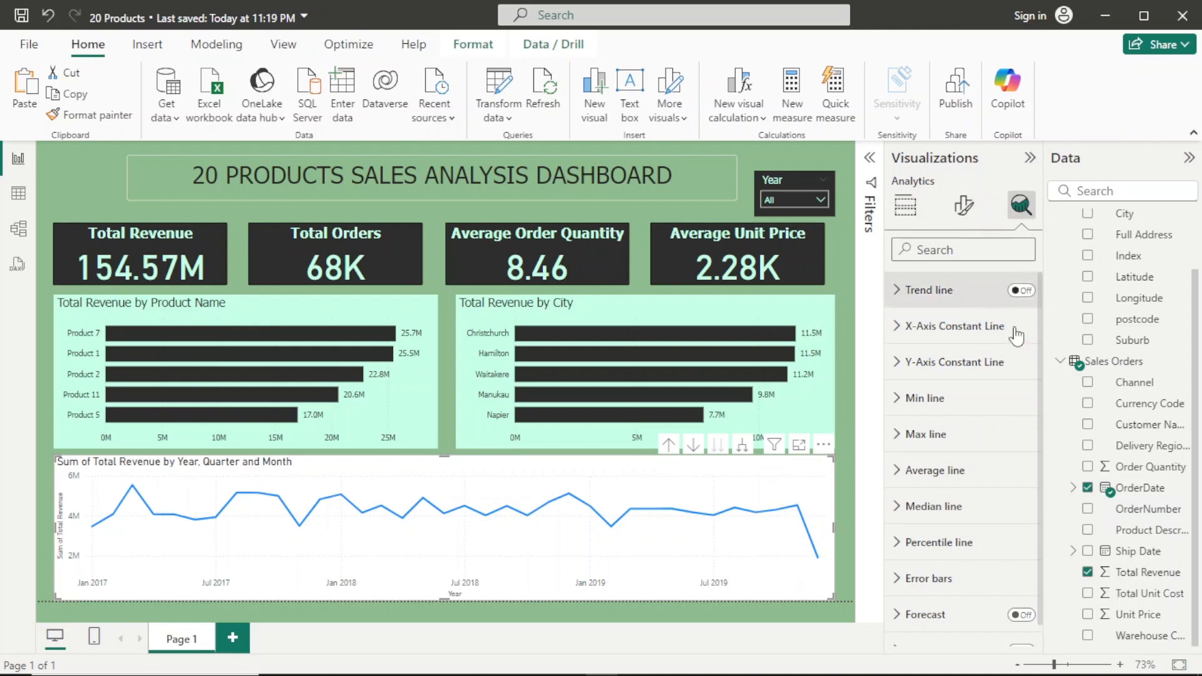
scroll(992, 488, down, 1)
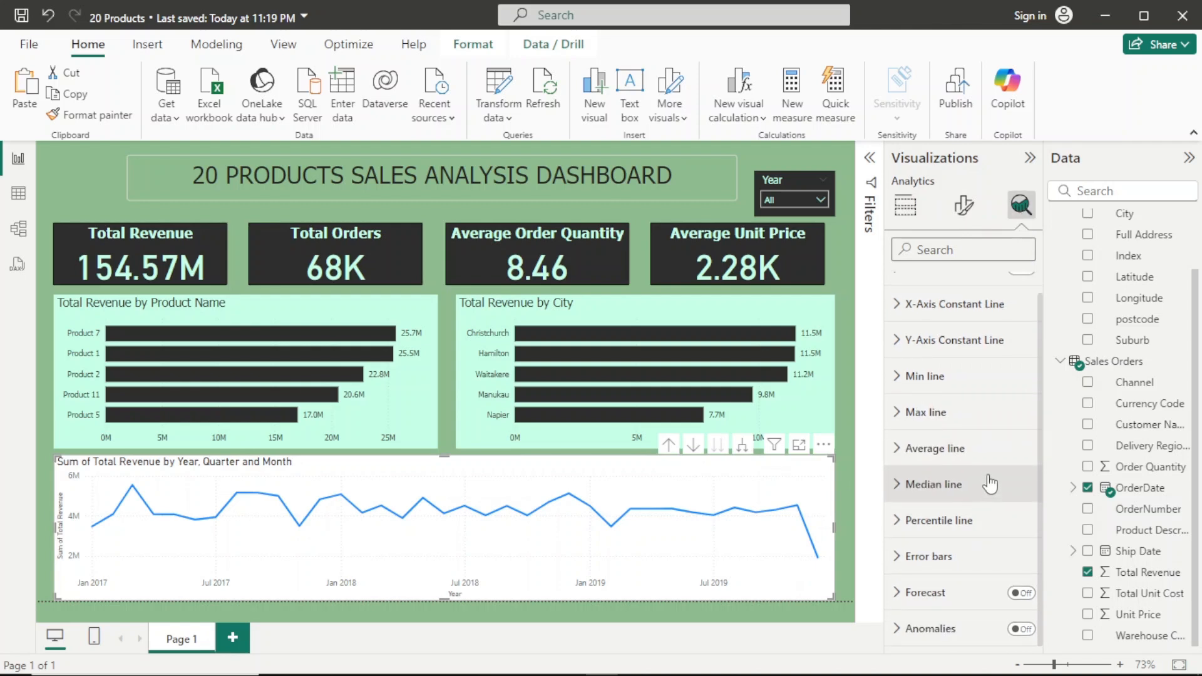
click(1013, 602)
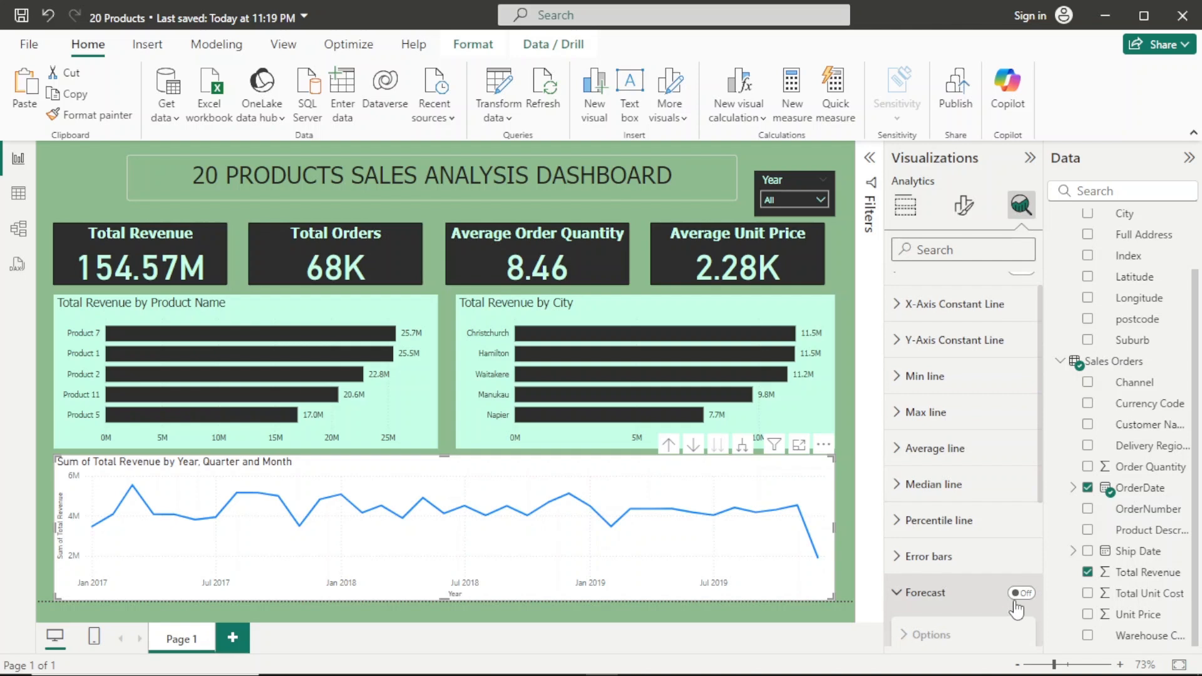
scroll(1009, 540, down, 4)
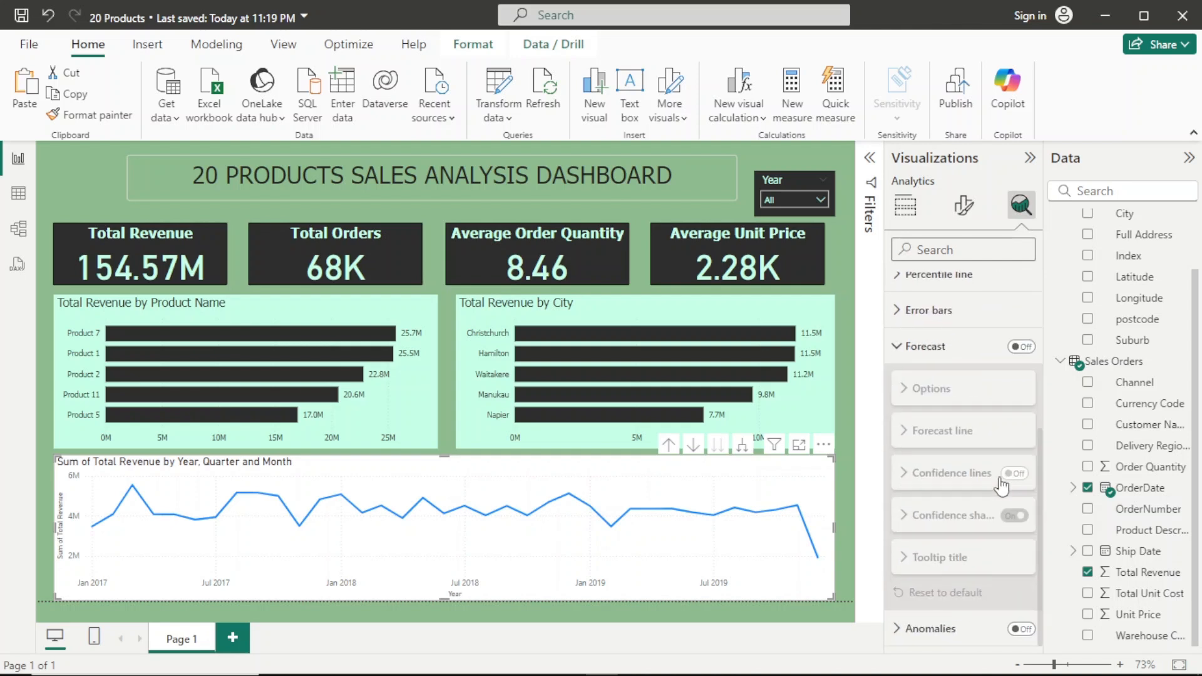
click(1023, 348)
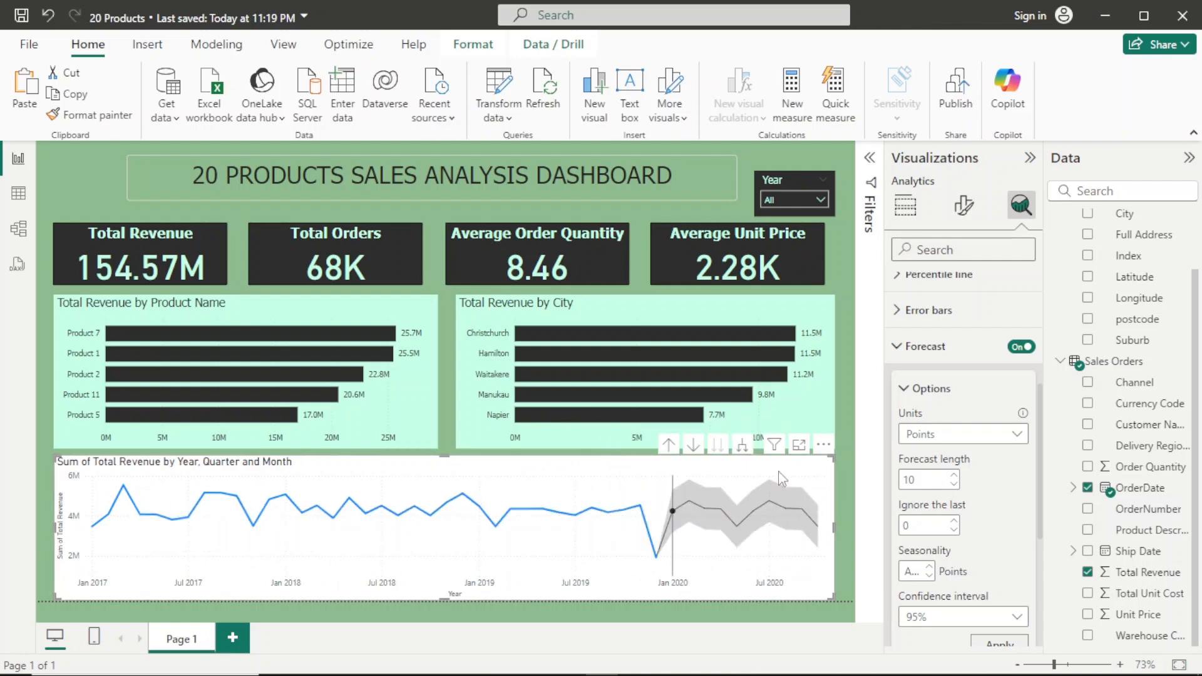
click(1030, 157)
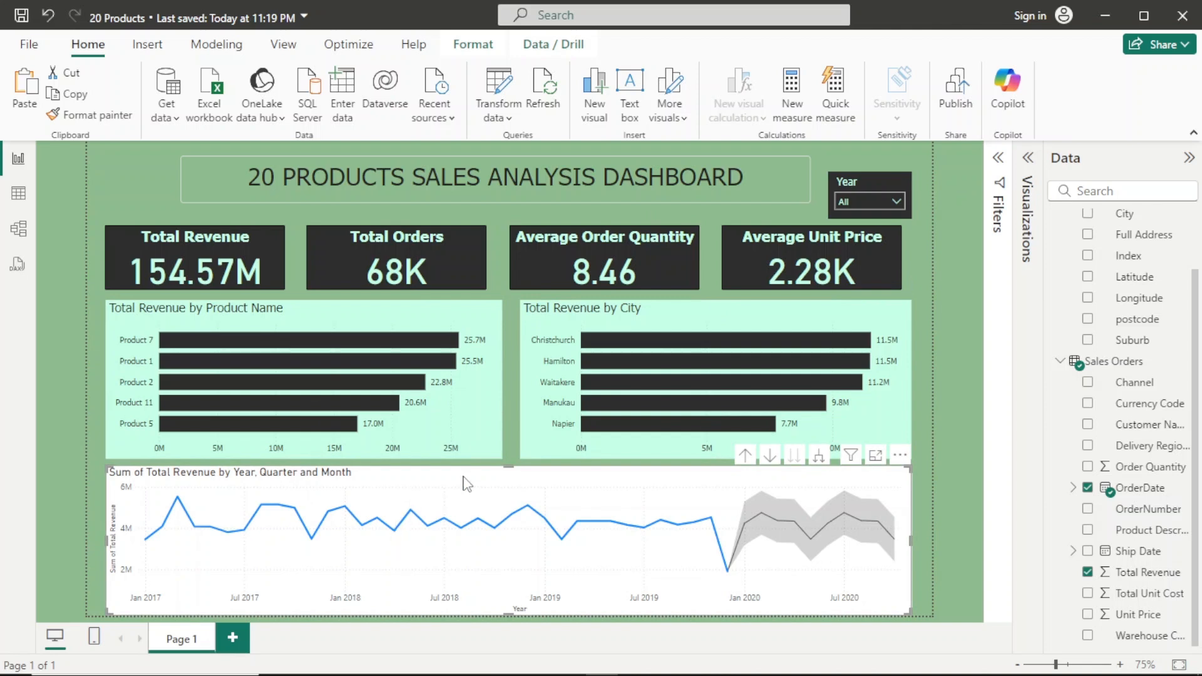
click(1031, 178)
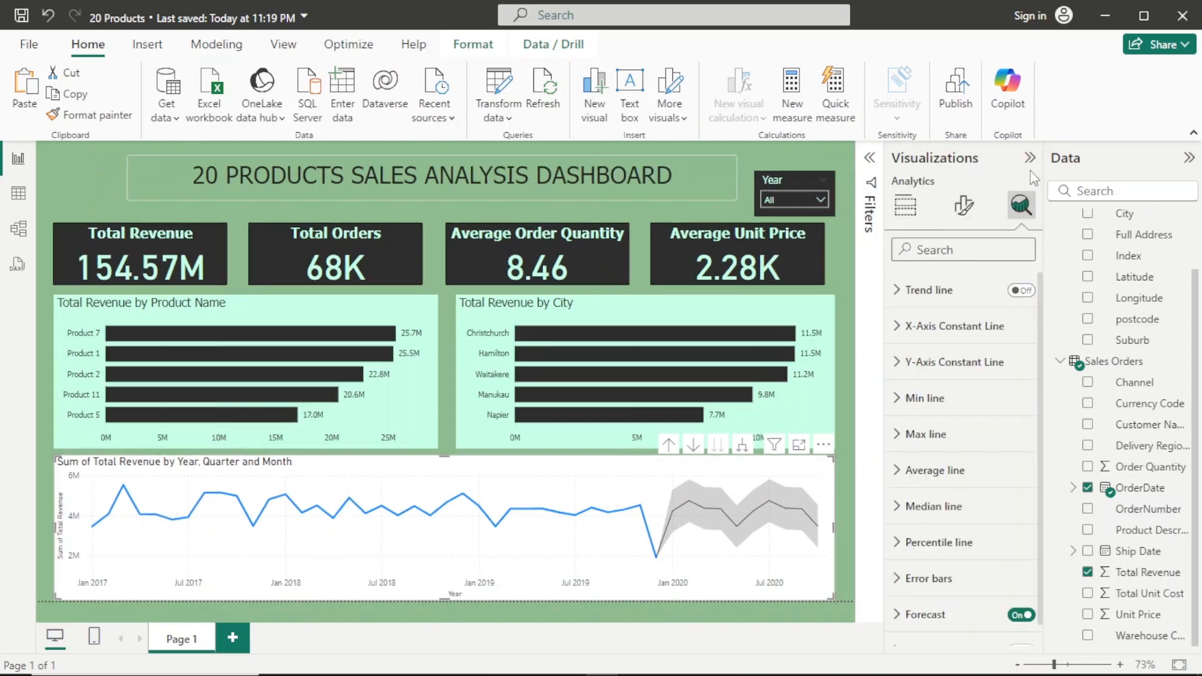
Change the line chart's title to Revenue Trend over 3 years
click(972, 216)
click(965, 299)
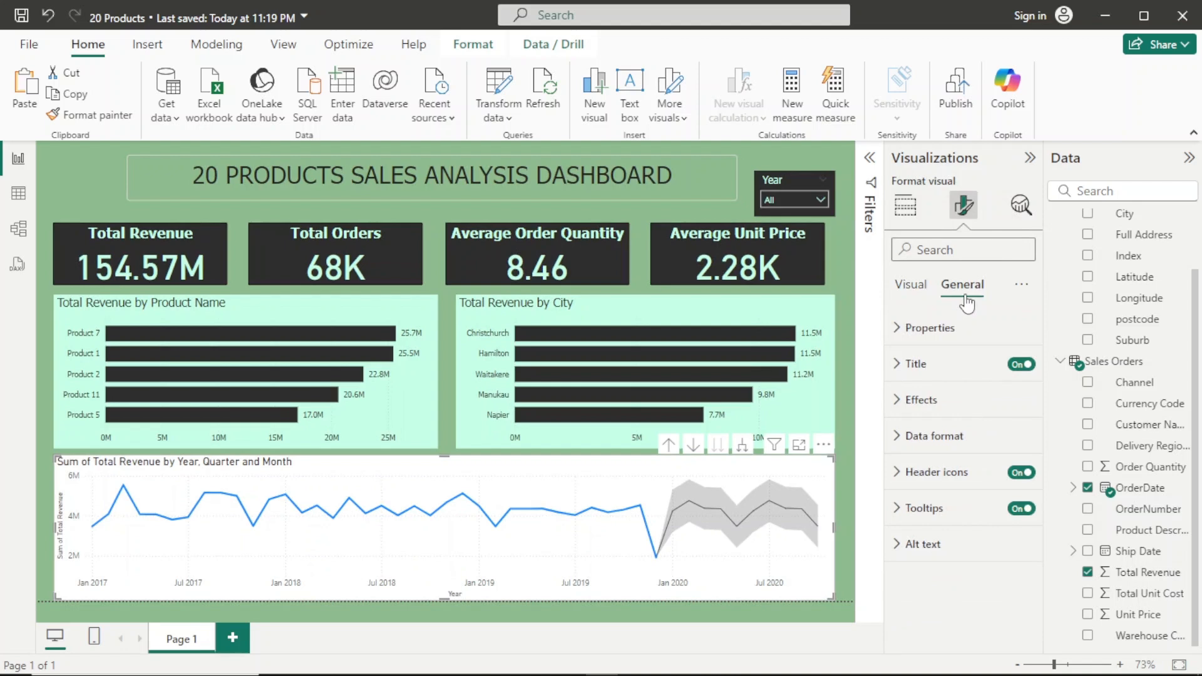
click(932, 372)
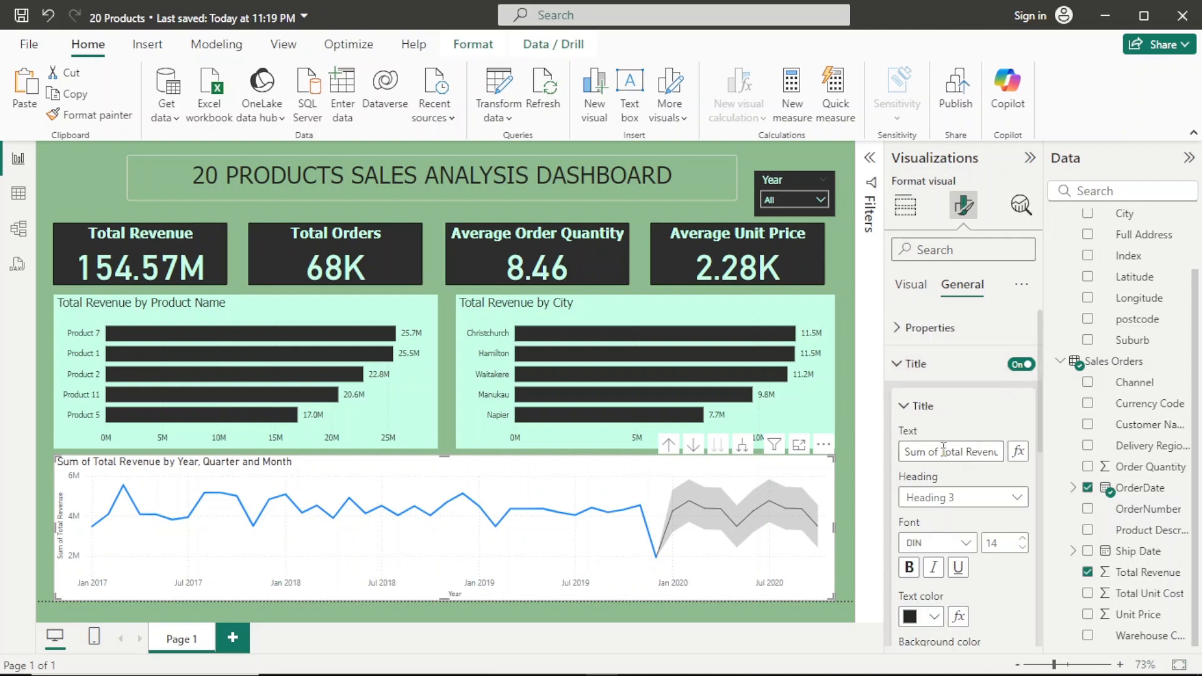
drag(943, 450, 798, 456)
key(BackSpace)
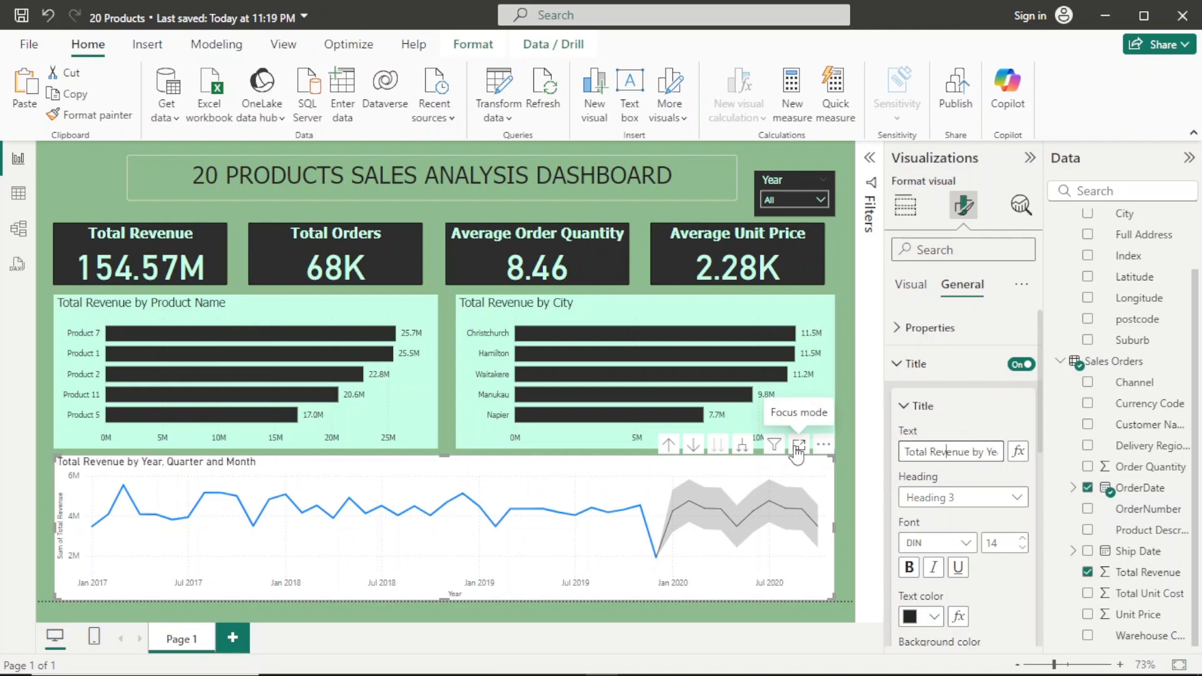
key(Right)
key(Right)
key(Right)
key(Right)
key(Right)
key(Right)
key(Right)
key(Right)
key(Right)
key(Right)
key(Right)
key(Right)
key(Right)
key(Right)
key(Right)
key(Right)
key(Right)
key(Right)
key(Right)
key(Right)
key(Left)
key(Left)
key(Left)
key(Left)
key(Left)
key(Left)
key(Left)
key(Left)
key(Left)
key(Left)
key(Left)
key(Left)
key(Left)
key(Left)
key(Left)
key(Left)
key(Left)
key(Left)
key(Left)
key(Left)
key(ctrl+a)
key(BackSpace)
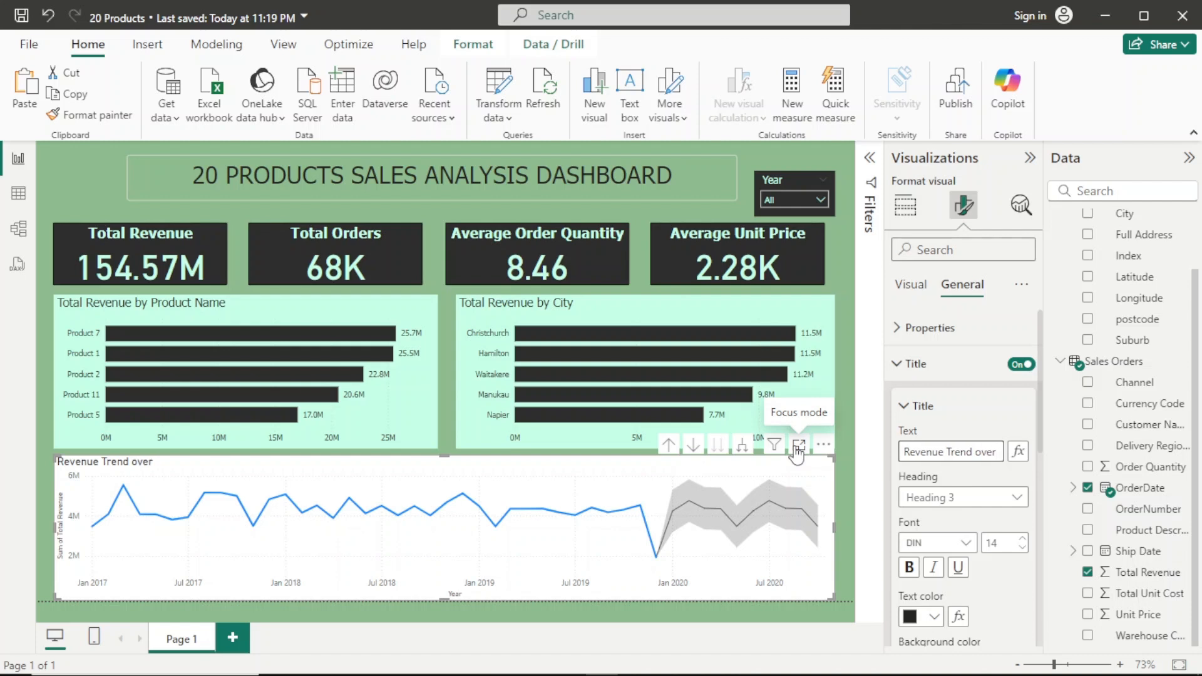
text(3 years)
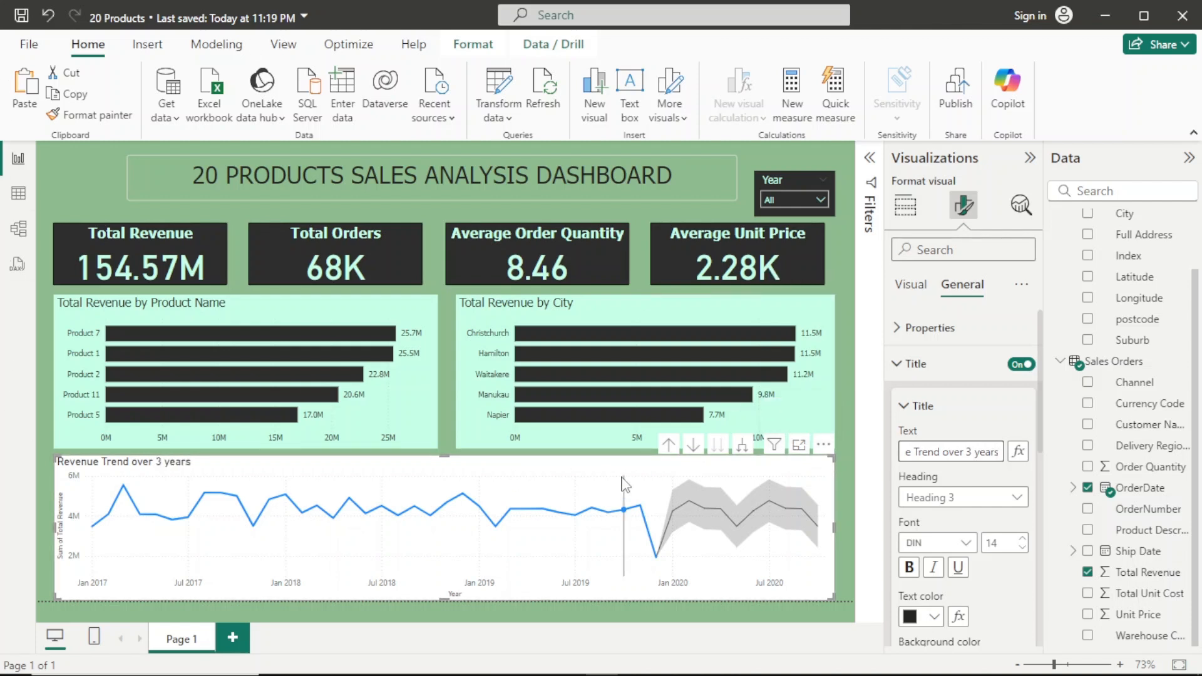
Try light mint and dark charcoal as the color of the Revenue Trend chart's line
click(911, 288)
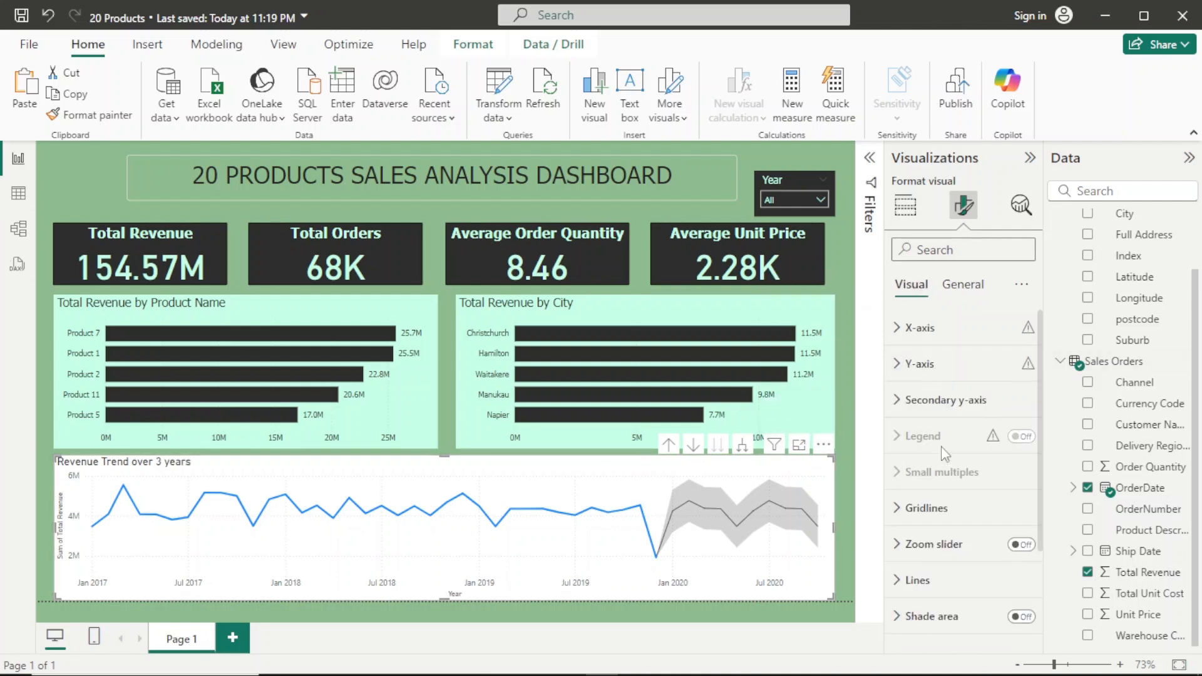
click(935, 580)
scroll(926, 438, up, 3)
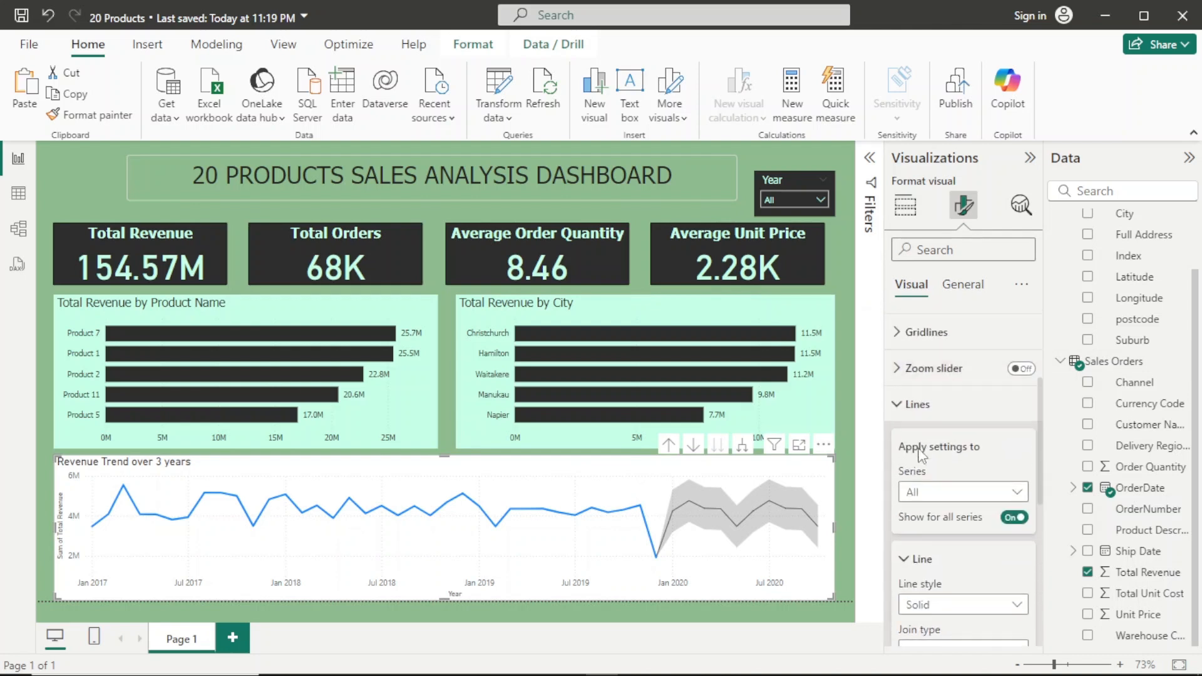
scroll(964, 507, down, 1)
scroll(973, 518, down, 5)
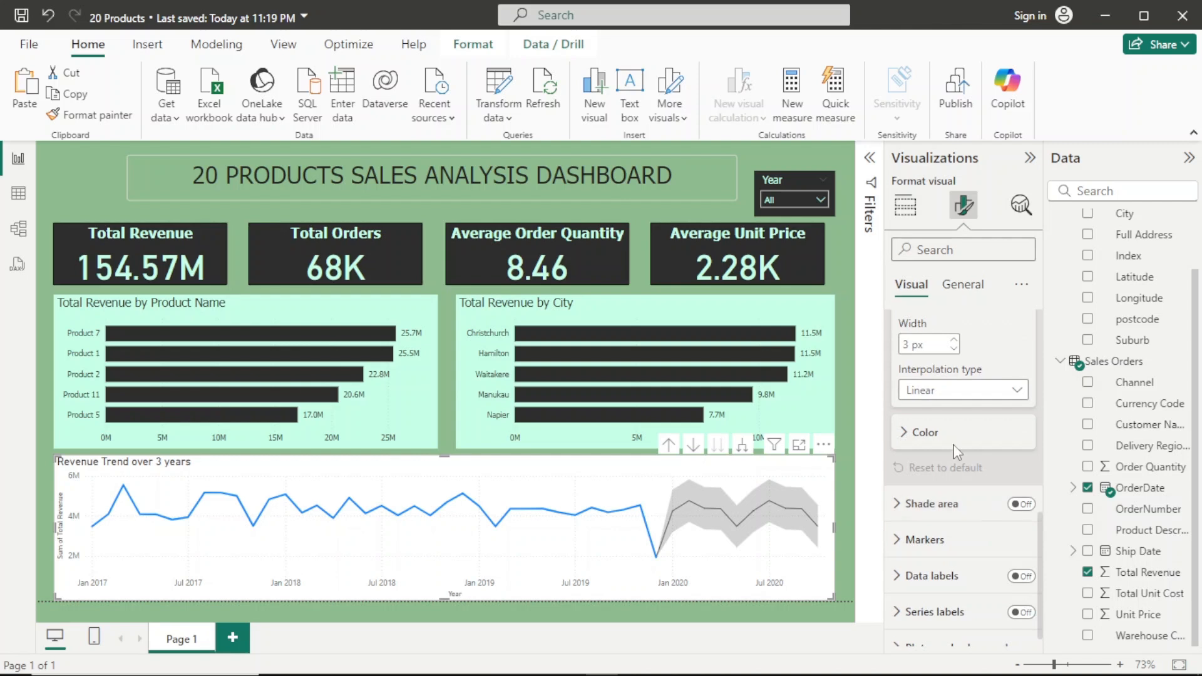
click(951, 438)
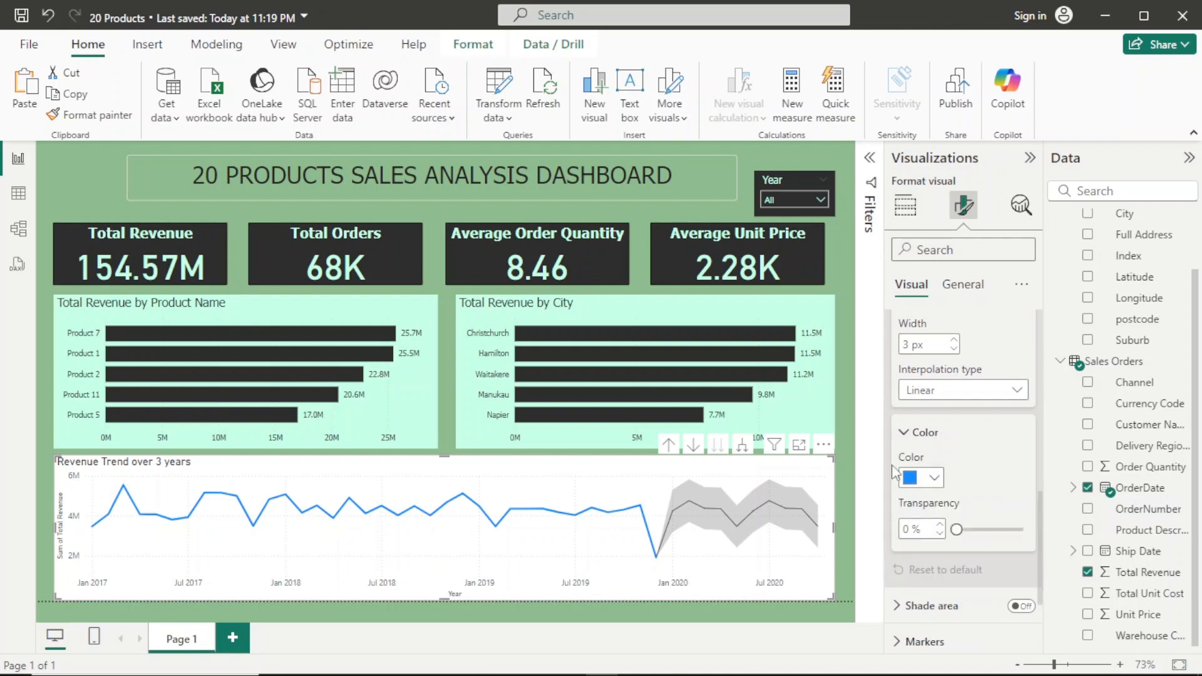
click(933, 479)
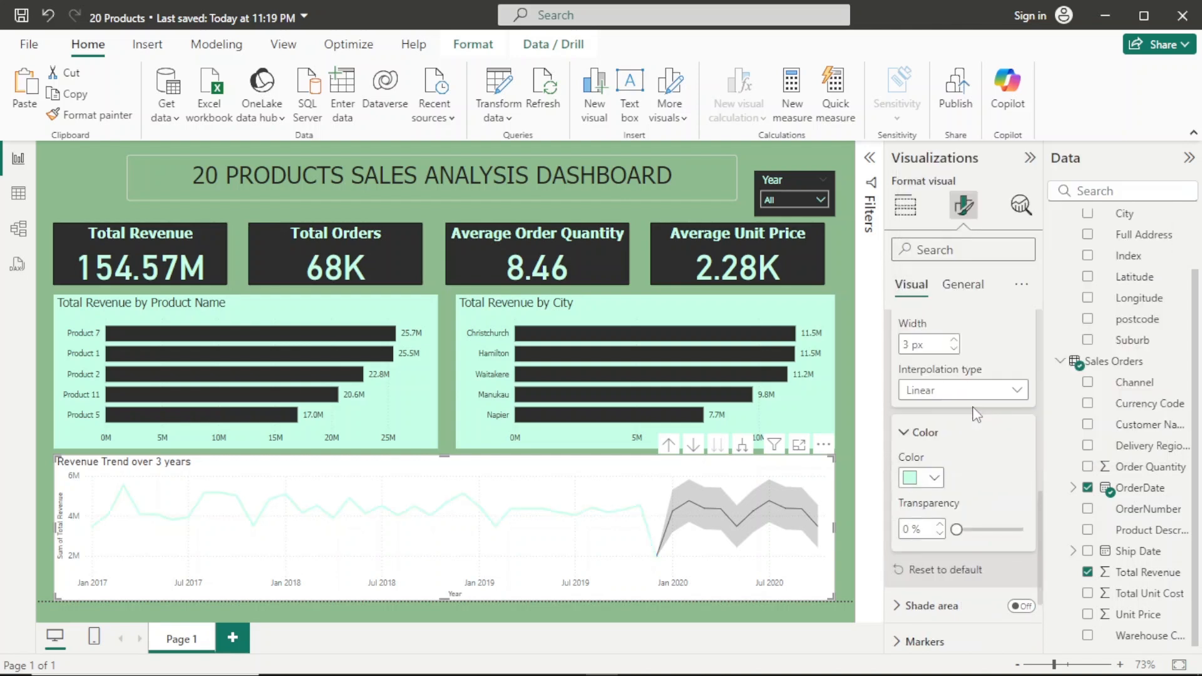
click(937, 481)
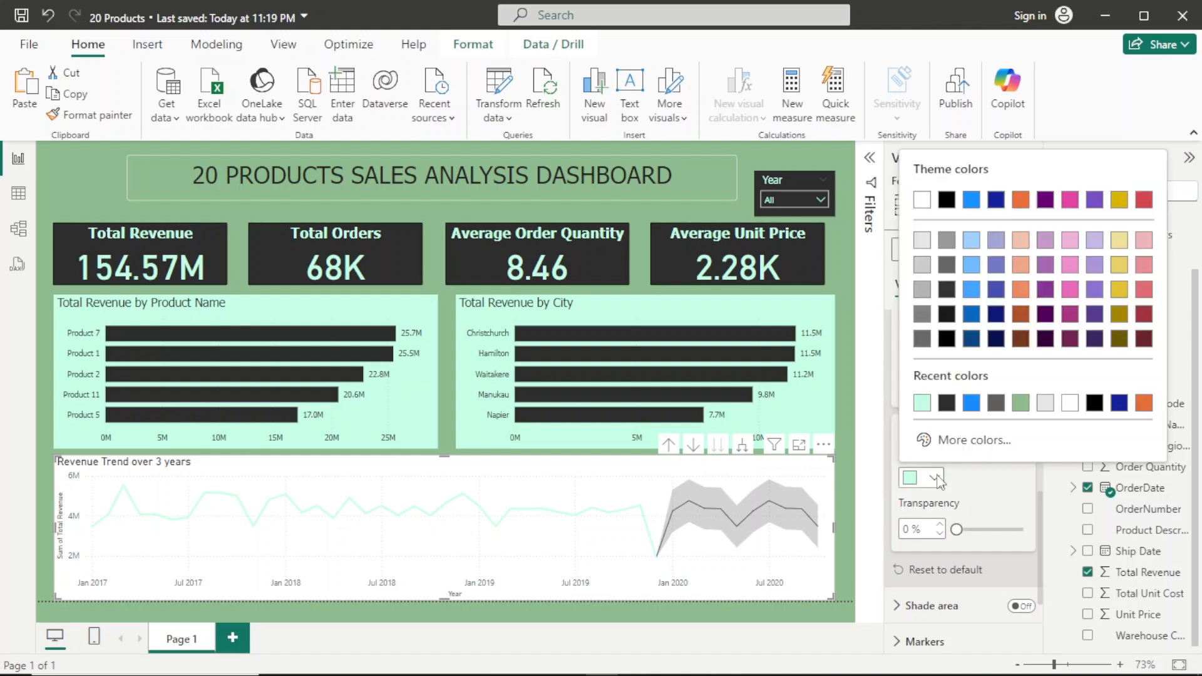
click(951, 406)
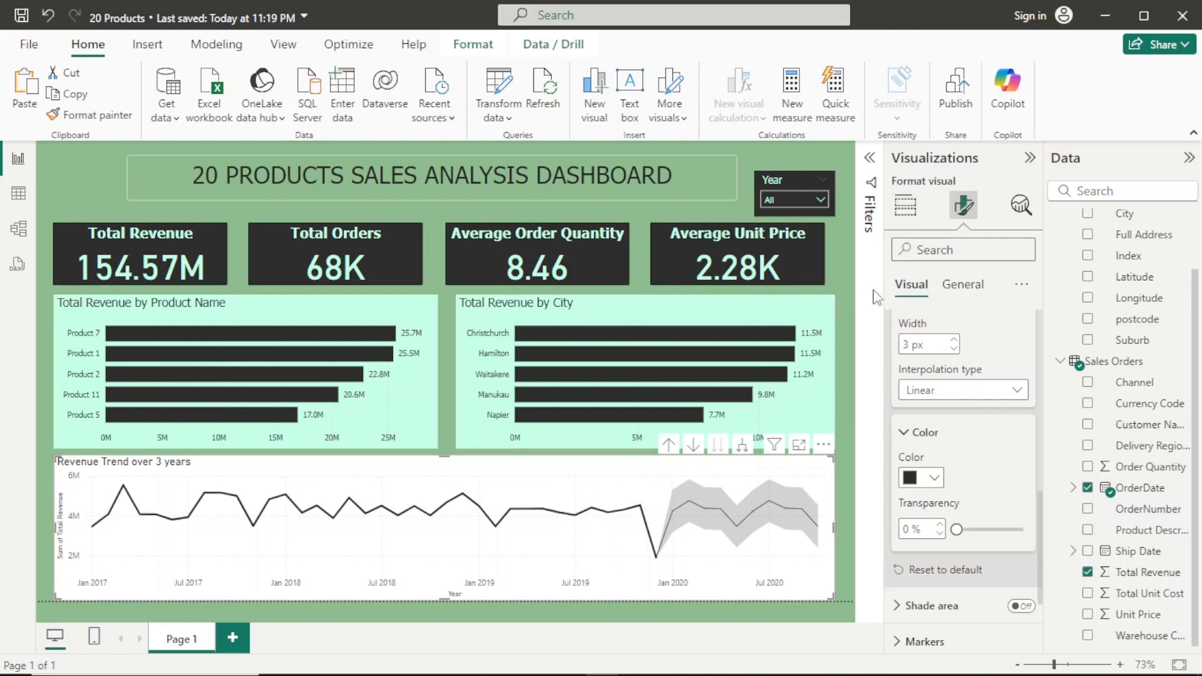
Set the Revenue Trend chart's line color to the muted green that matches the page background
scroll(908, 432, up, 5)
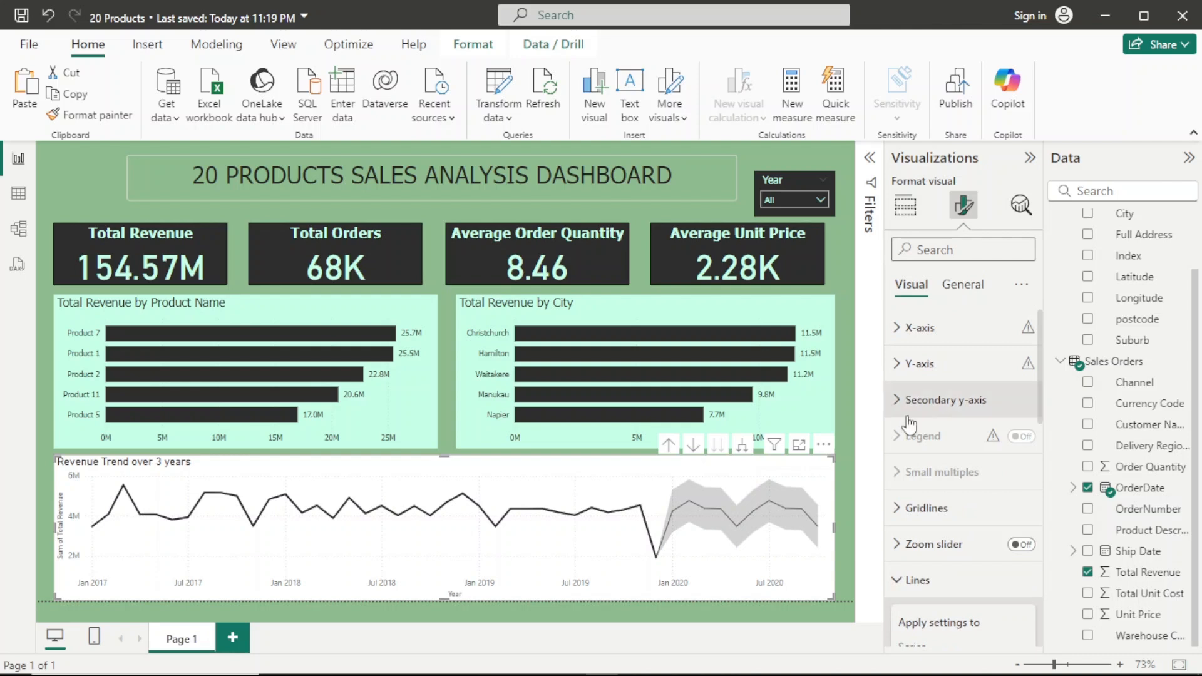
scroll(909, 426, down, 5)
scroll(939, 413, down, 3)
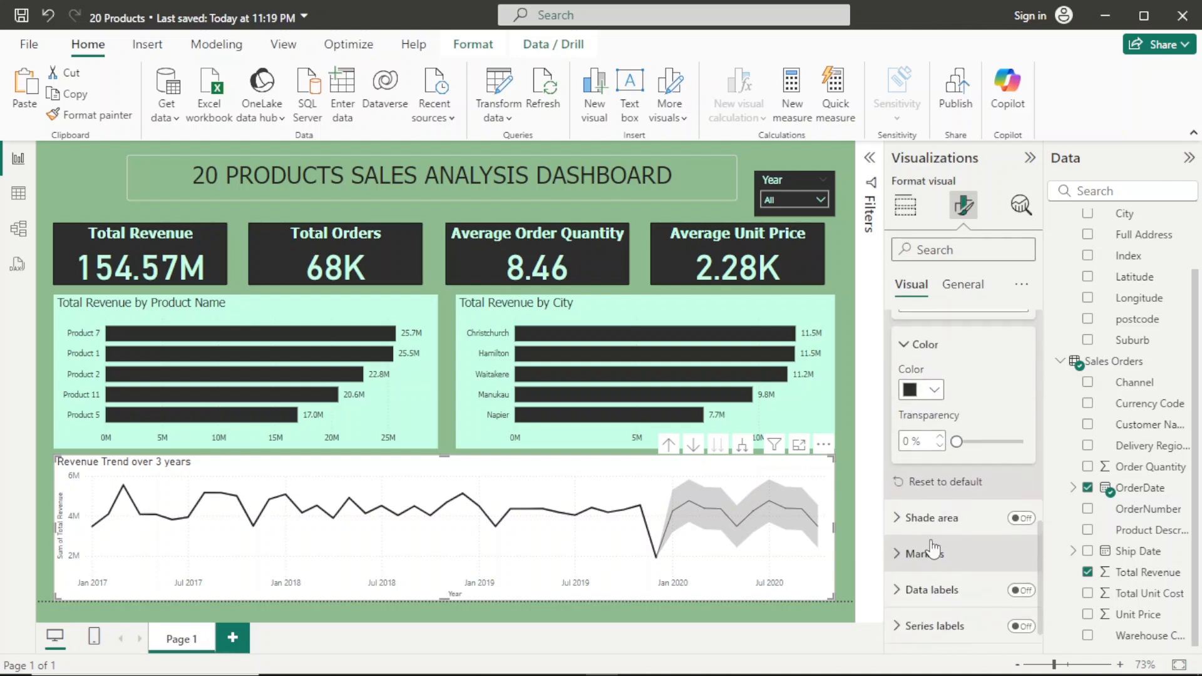
click(933, 390)
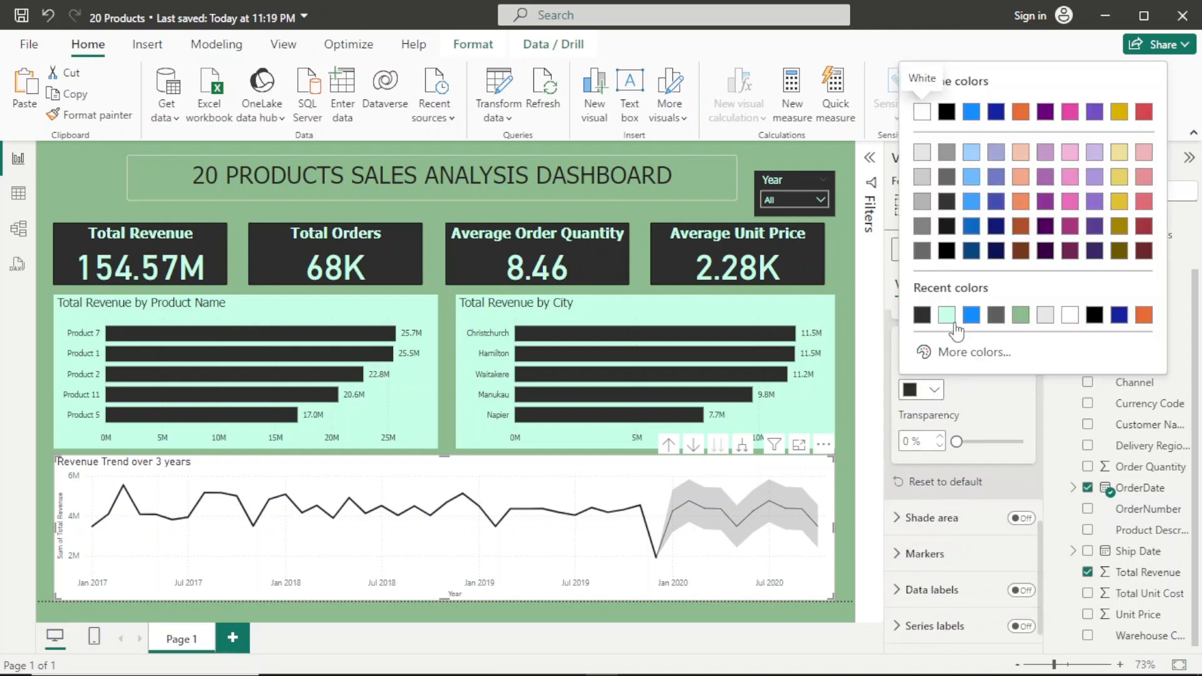
click(1020, 315)
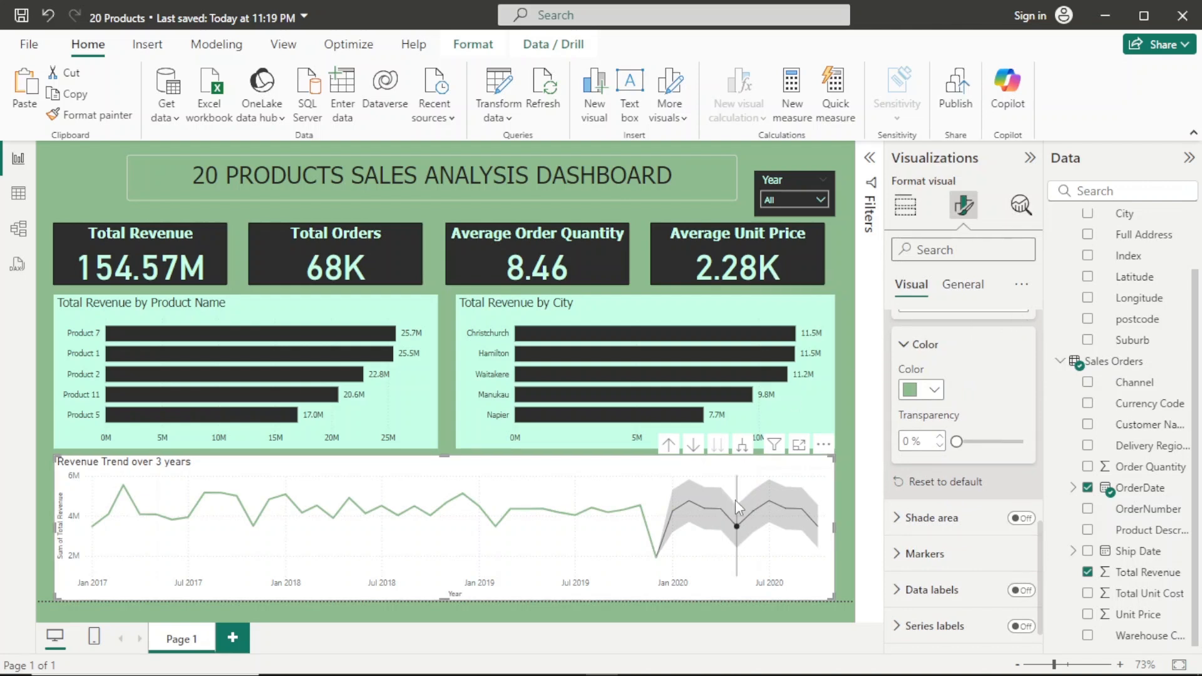
Format the line chart's X-axis values with the Tahoma font in dark charcoal
scroll(914, 407, up, 10)
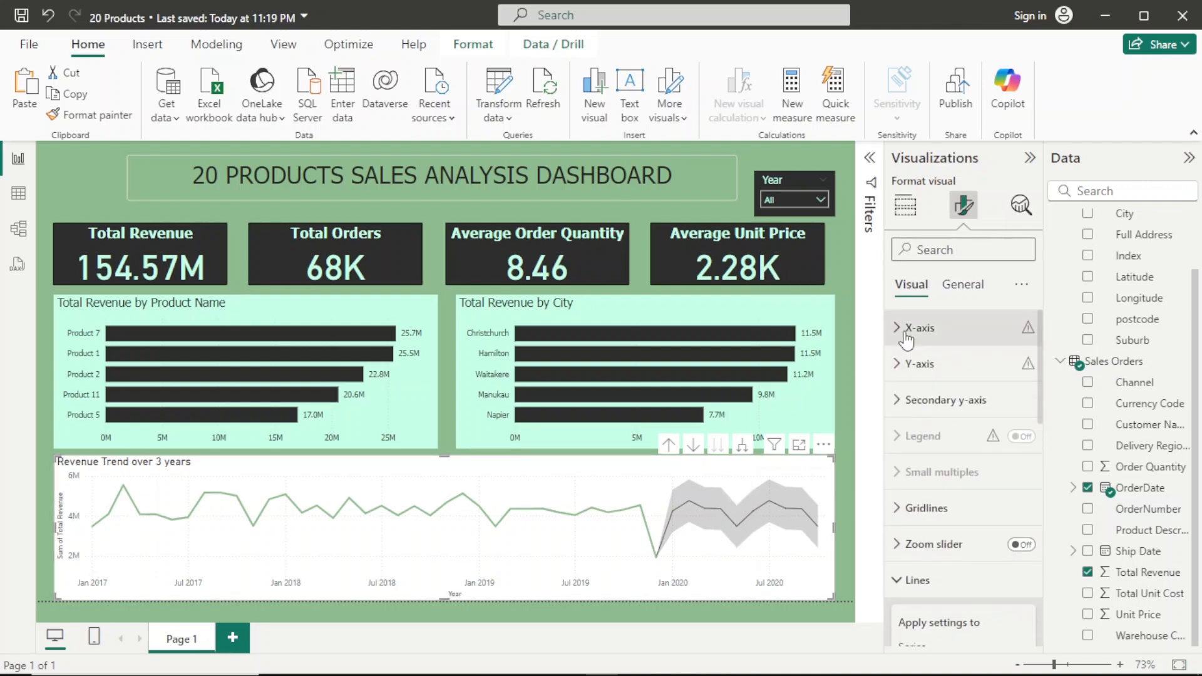
click(921, 327)
scroll(964, 376, down, 5)
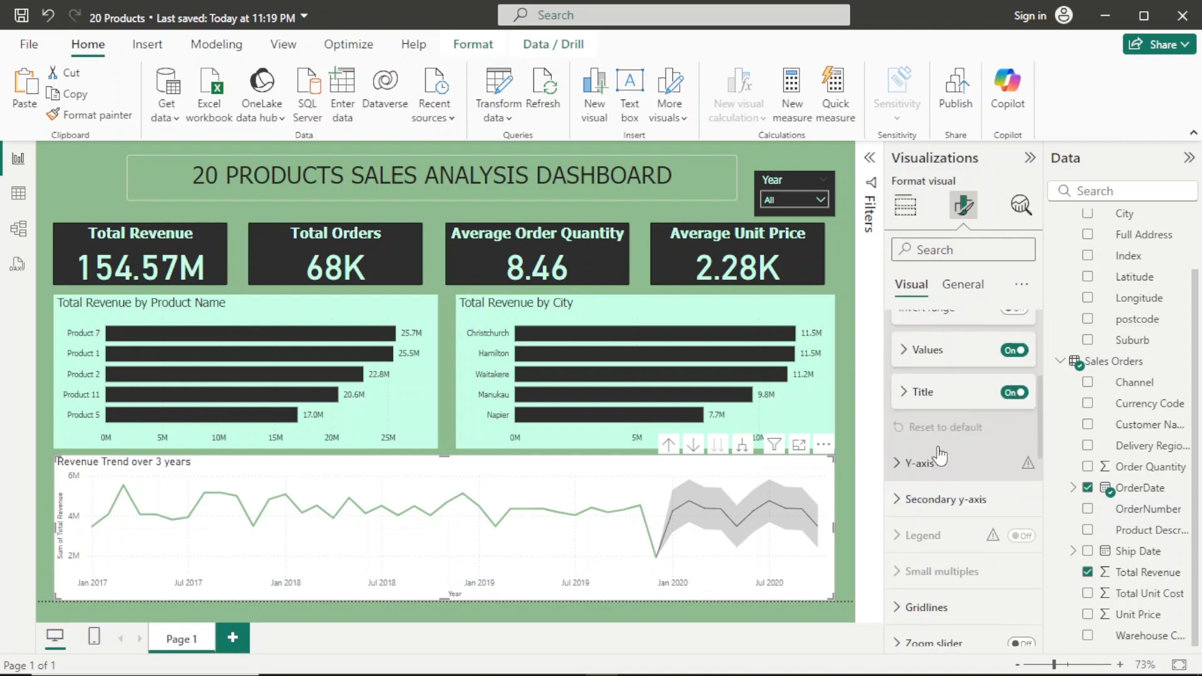
click(967, 360)
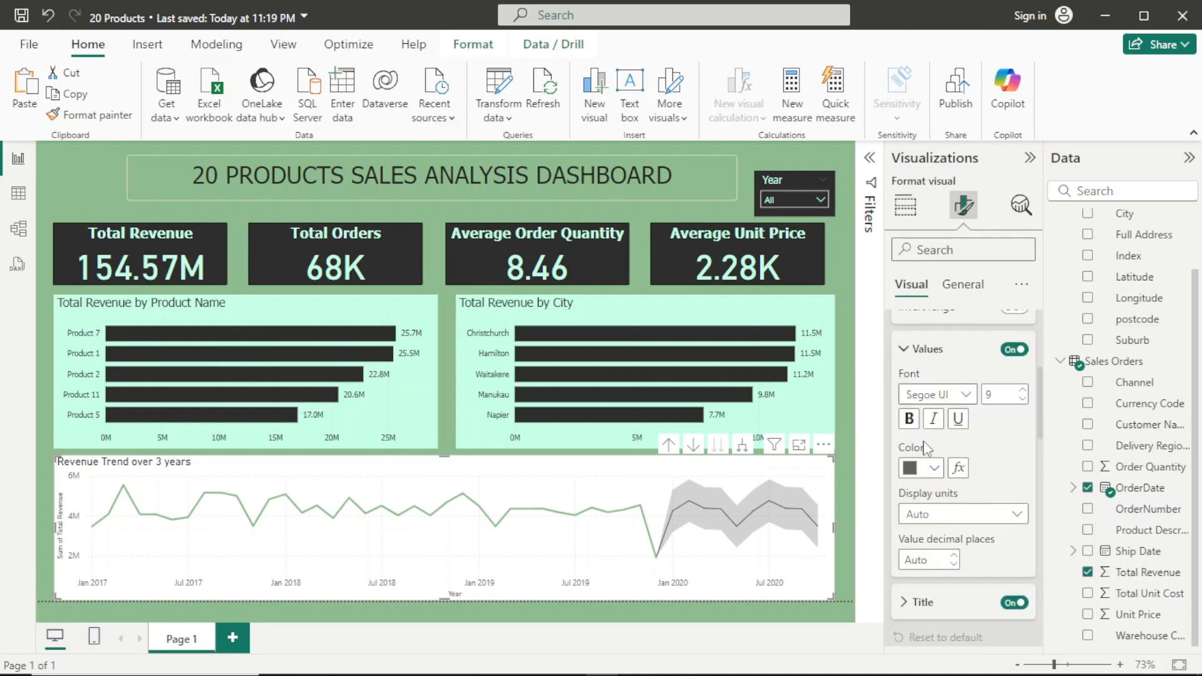
click(964, 394)
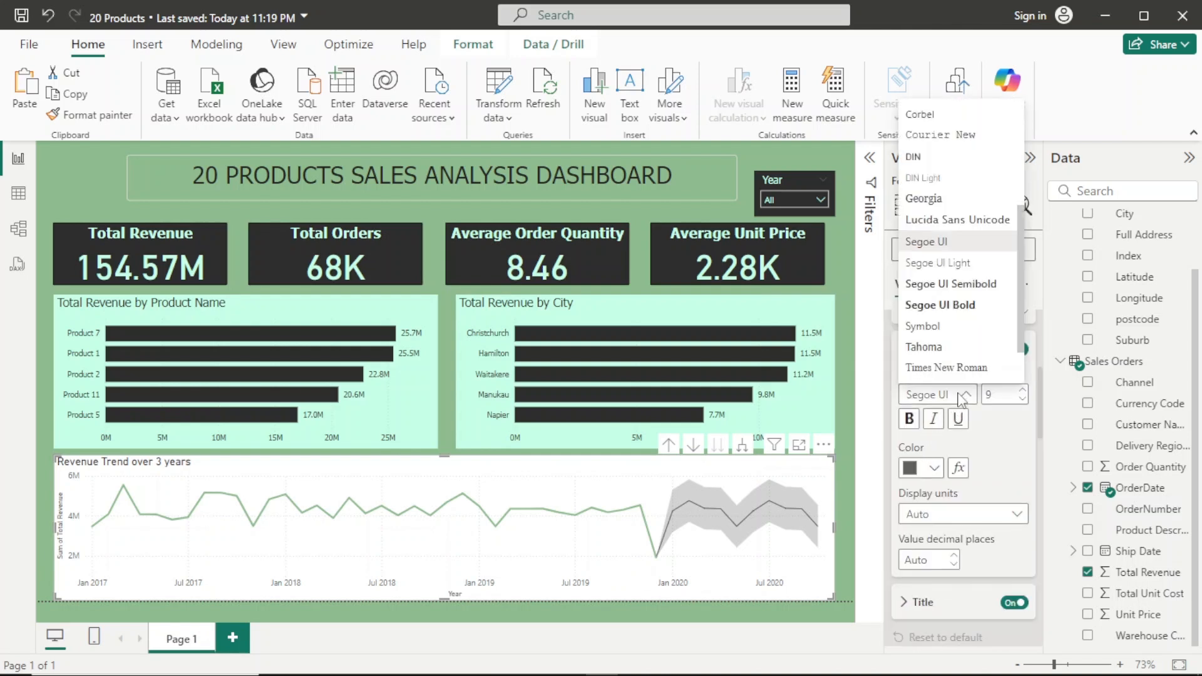
scroll(961, 401, up, 10)
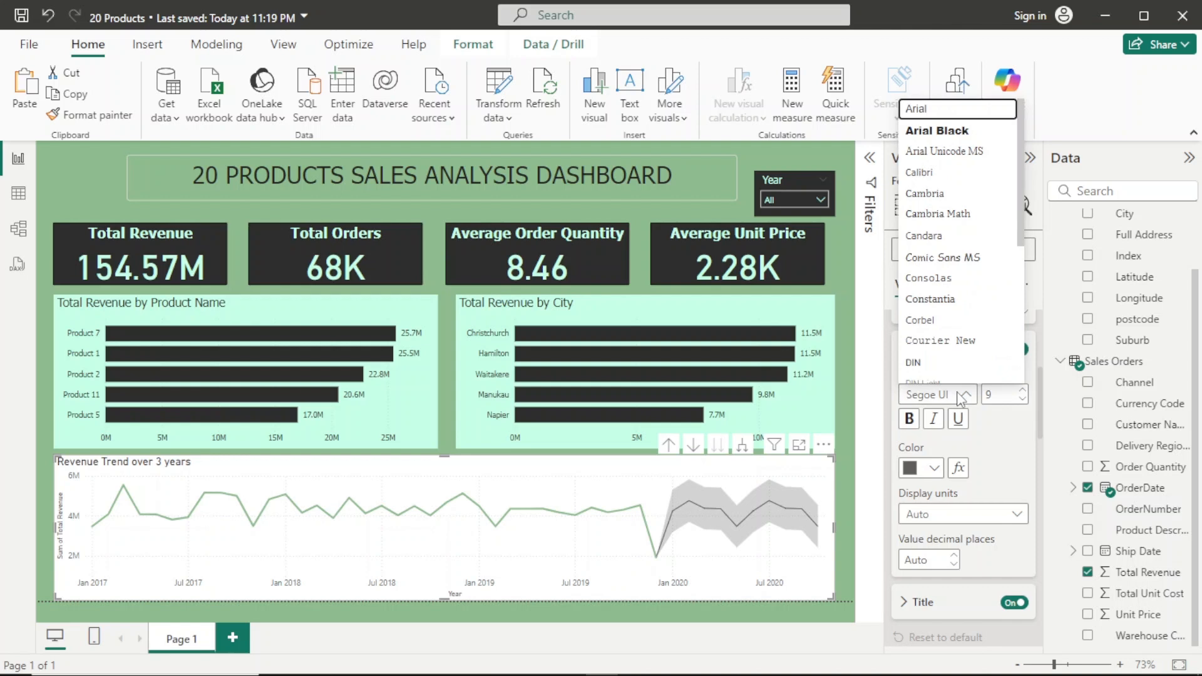
key(t)
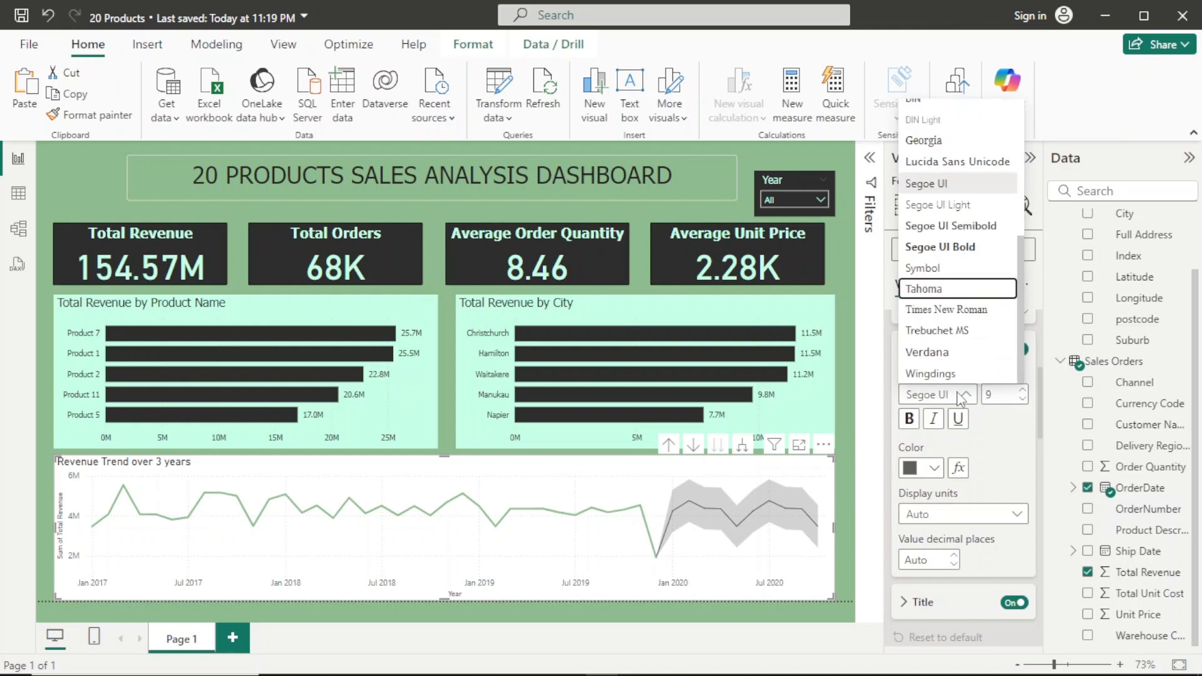
key(Return)
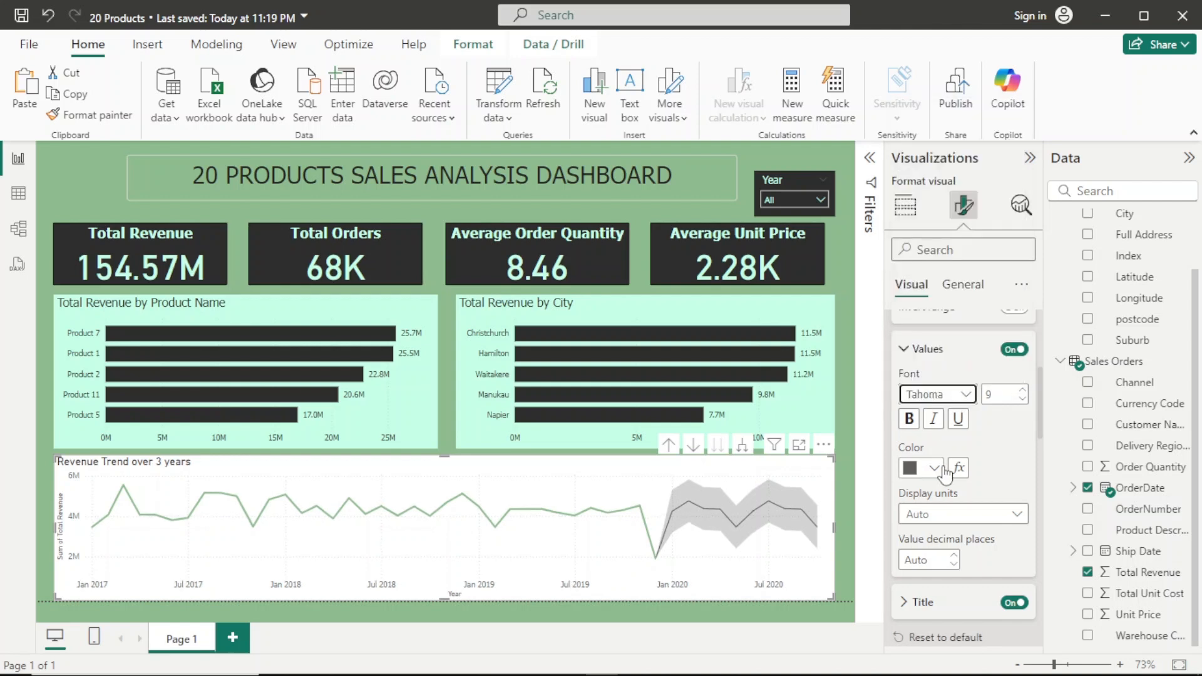
click(933, 468)
click(942, 175)
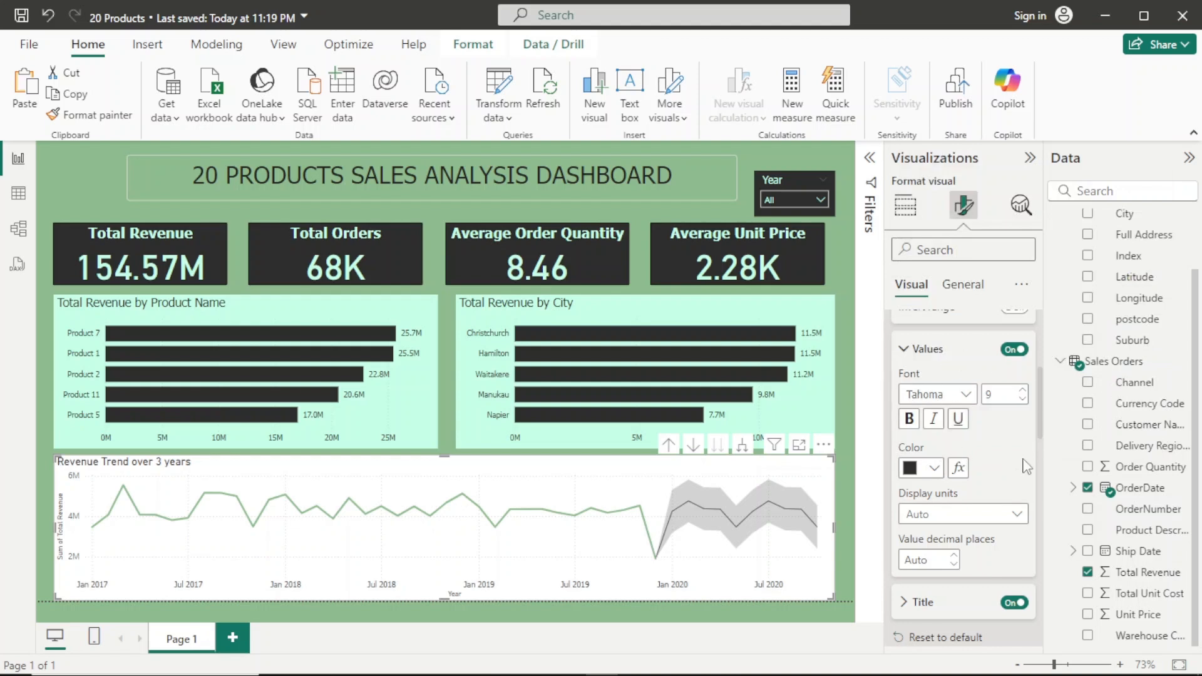
Turn off the X-axis title of the line chart
click(1010, 603)
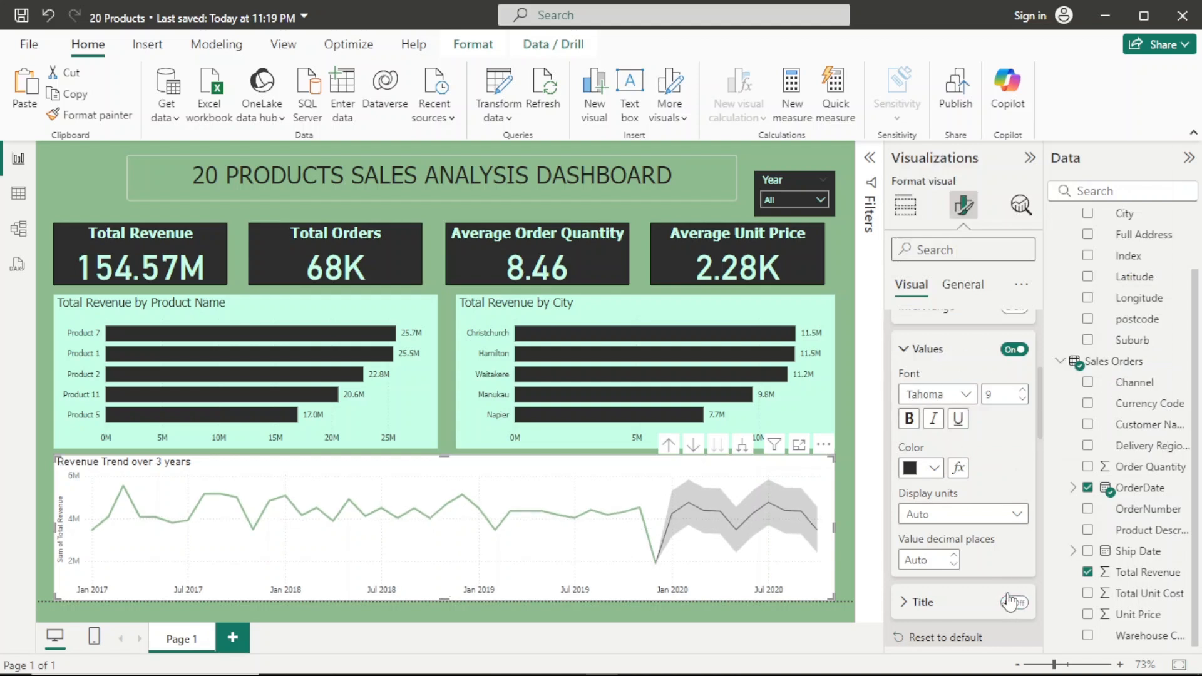
scroll(973, 506, up, 4)
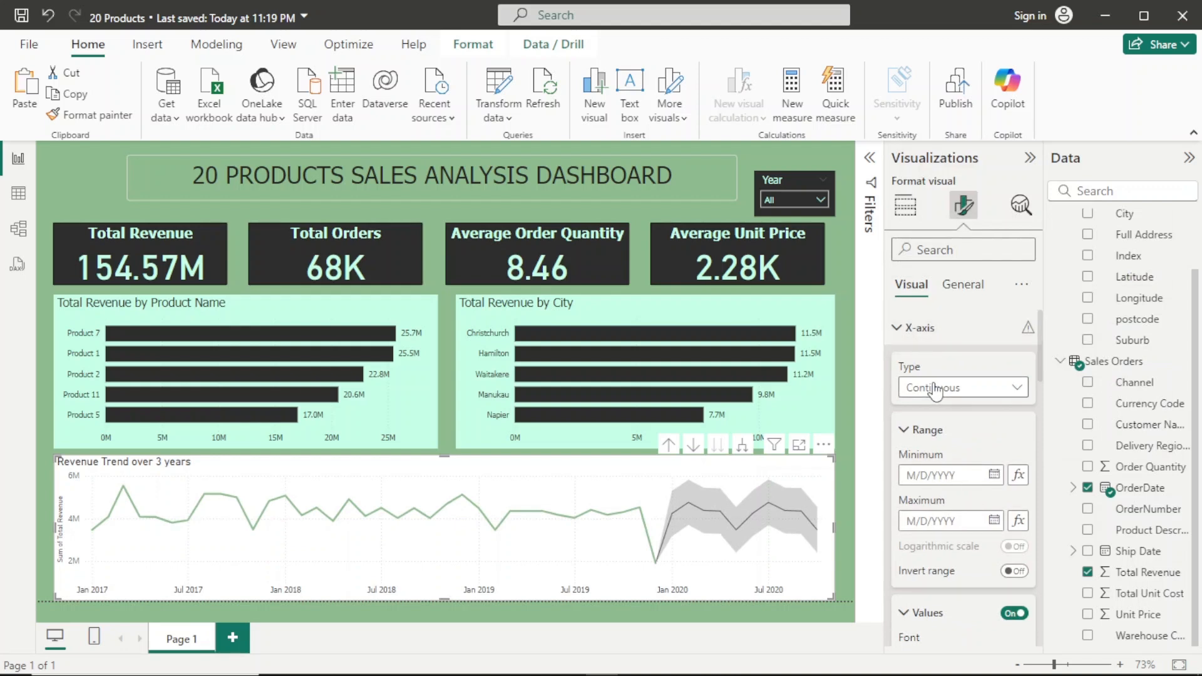
click(906, 328)
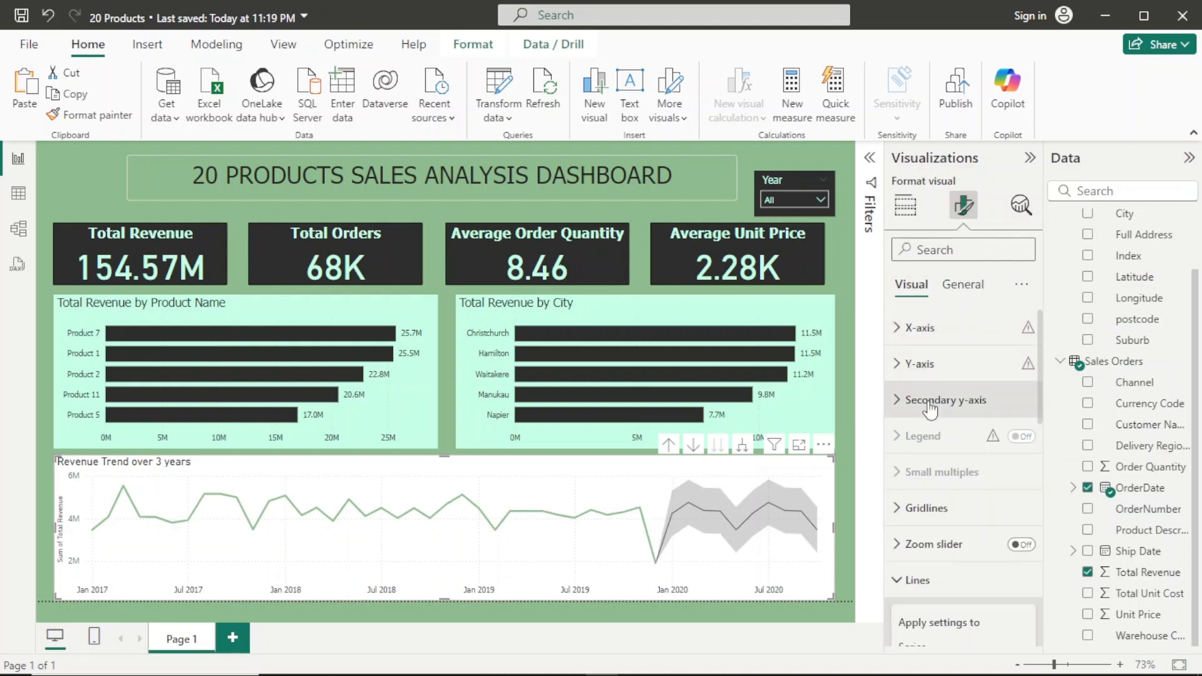
Format the line chart's Y-axis values with the Tahoma font in dark charcoal
click(919, 364)
scroll(962, 488, down, 3)
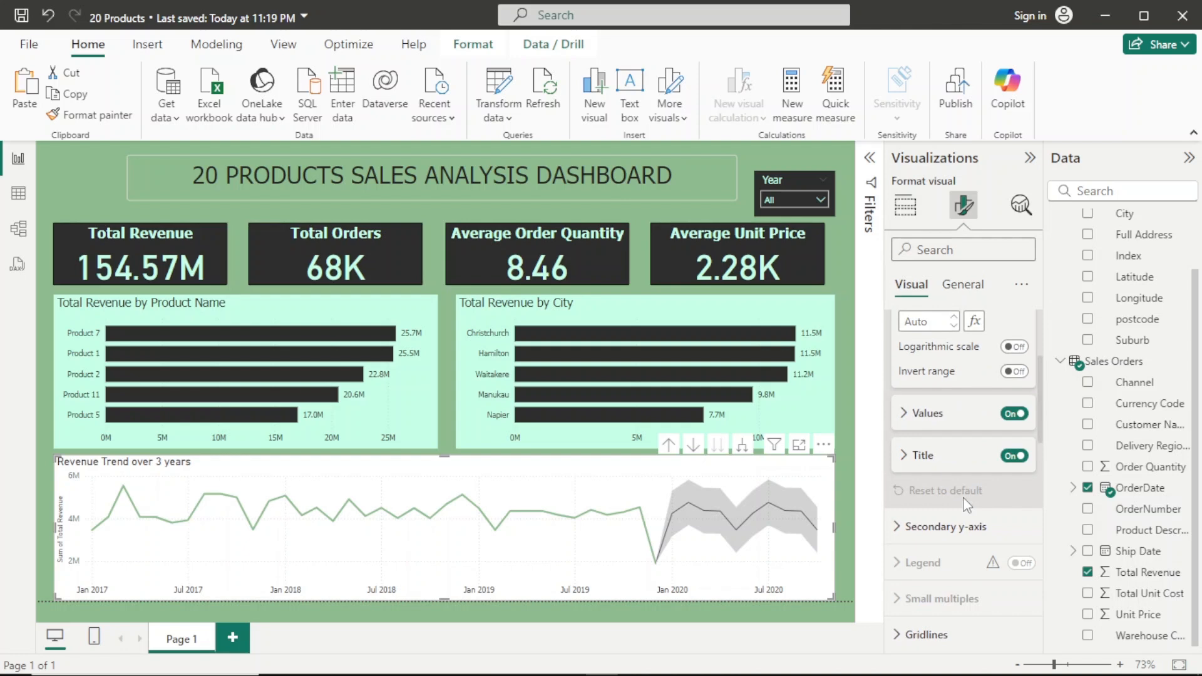
click(978, 428)
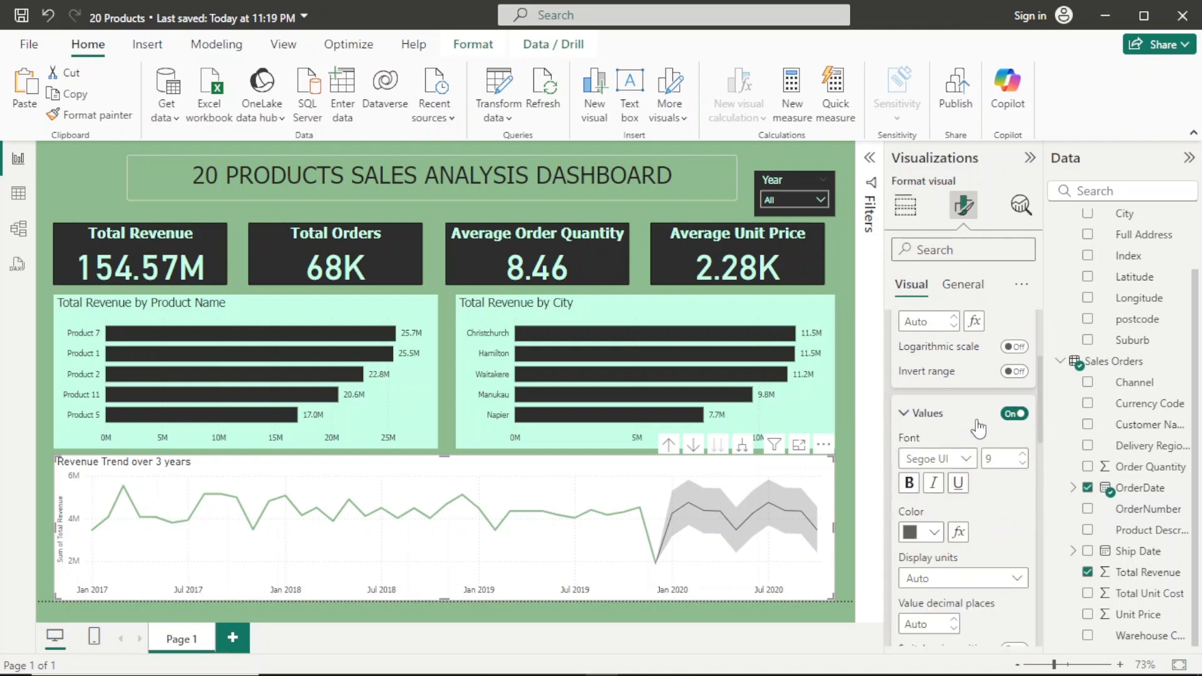
click(966, 459)
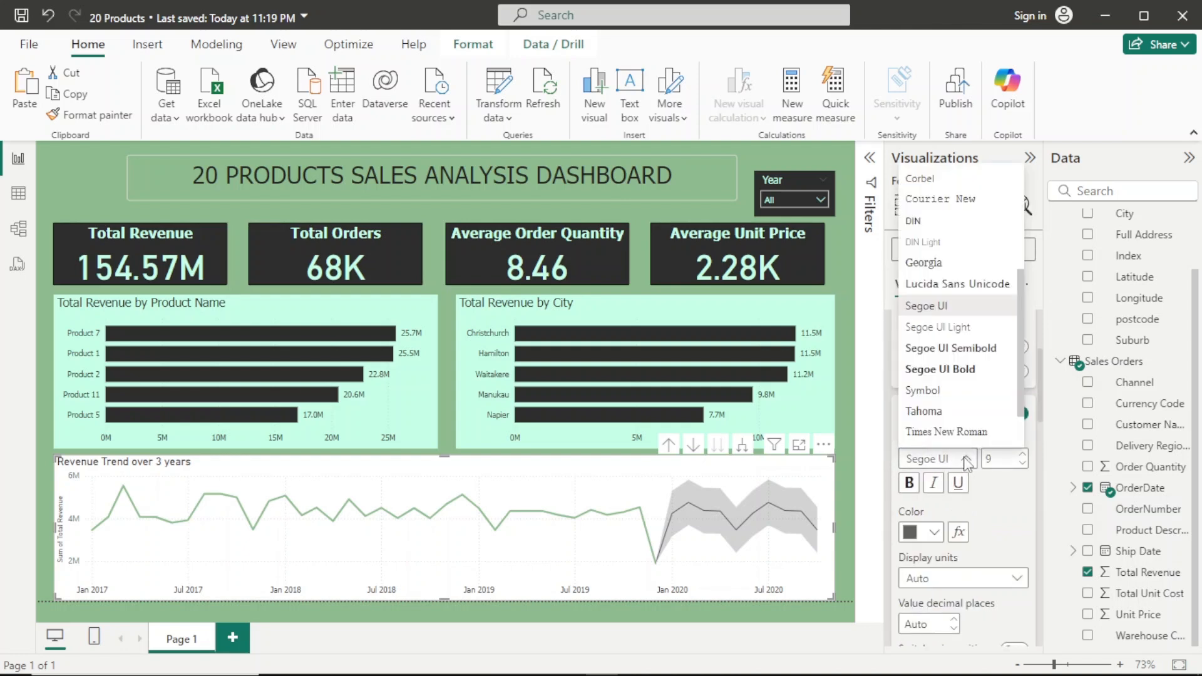
key(t)
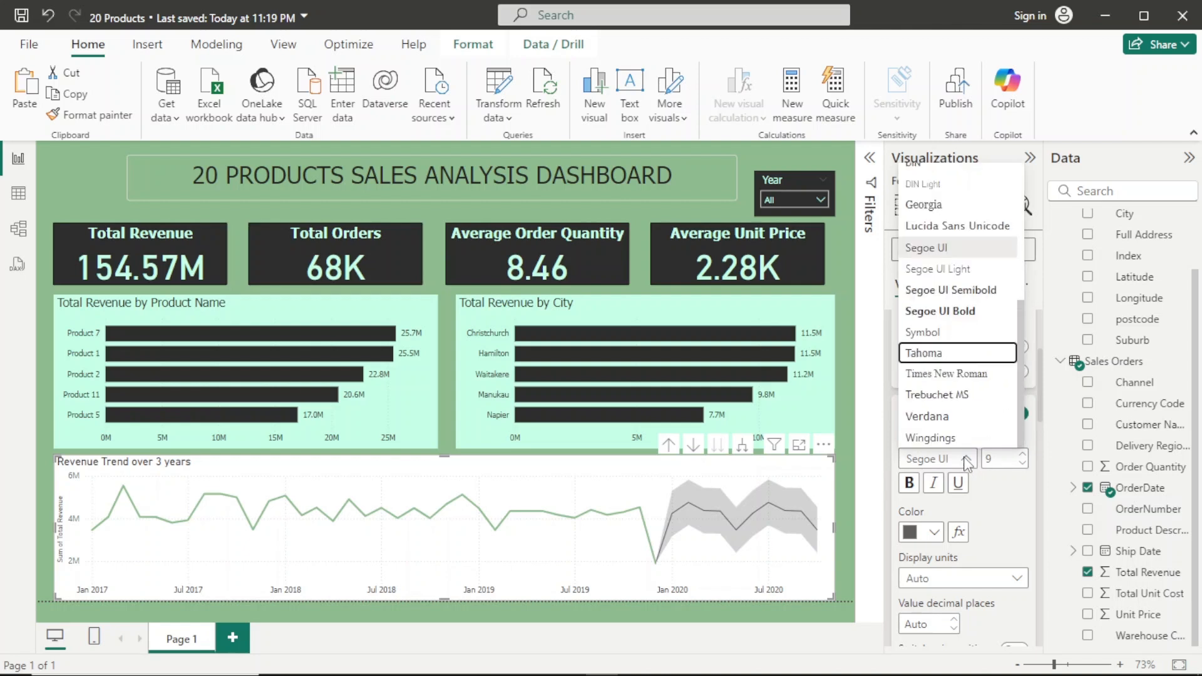
key(Return)
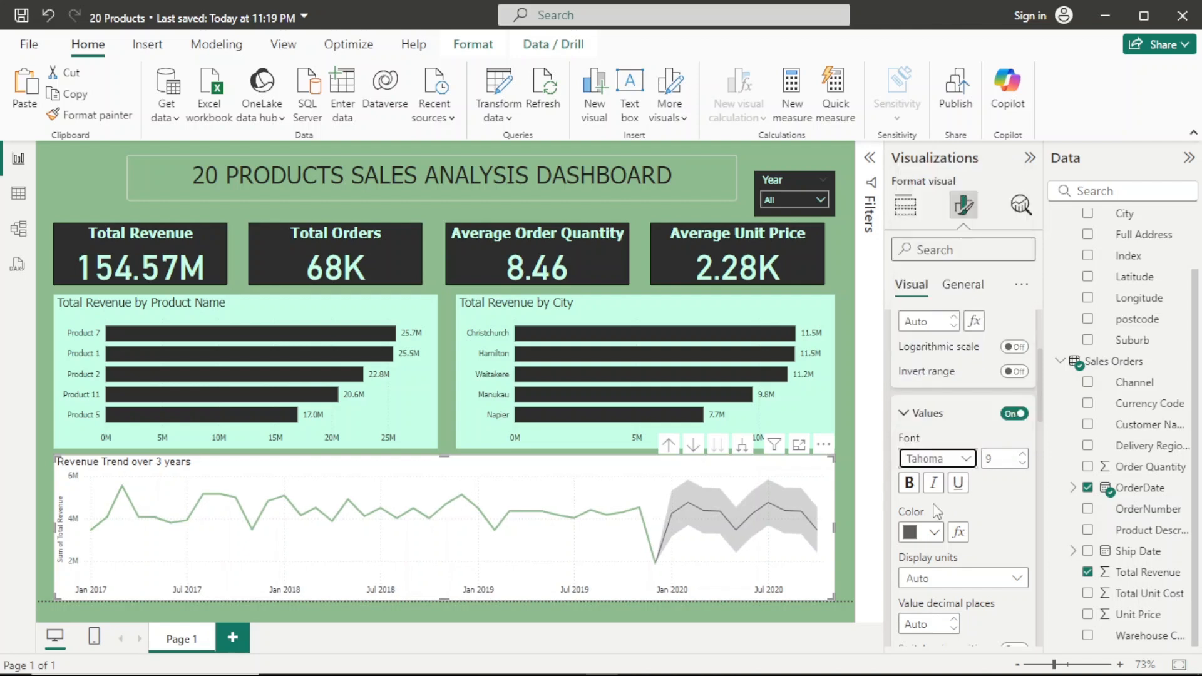
click(939, 537)
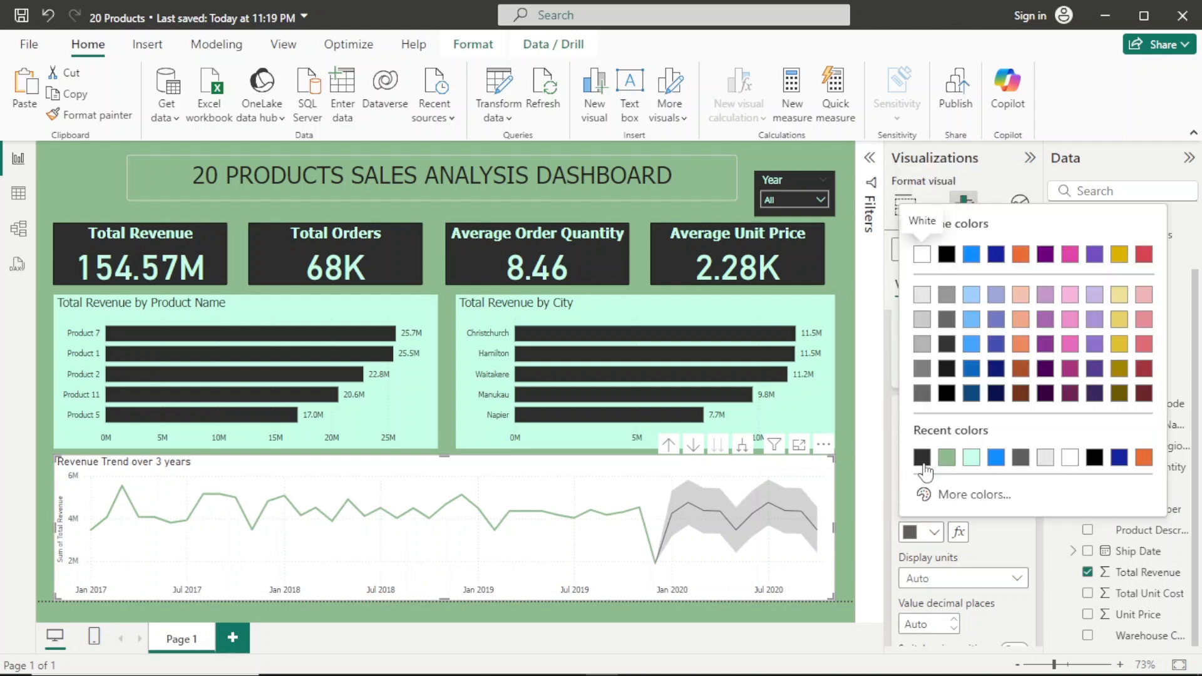
click(926, 466)
Turn off the Y-axis title of the line chart
scroll(972, 552, down, 3)
click(1010, 515)
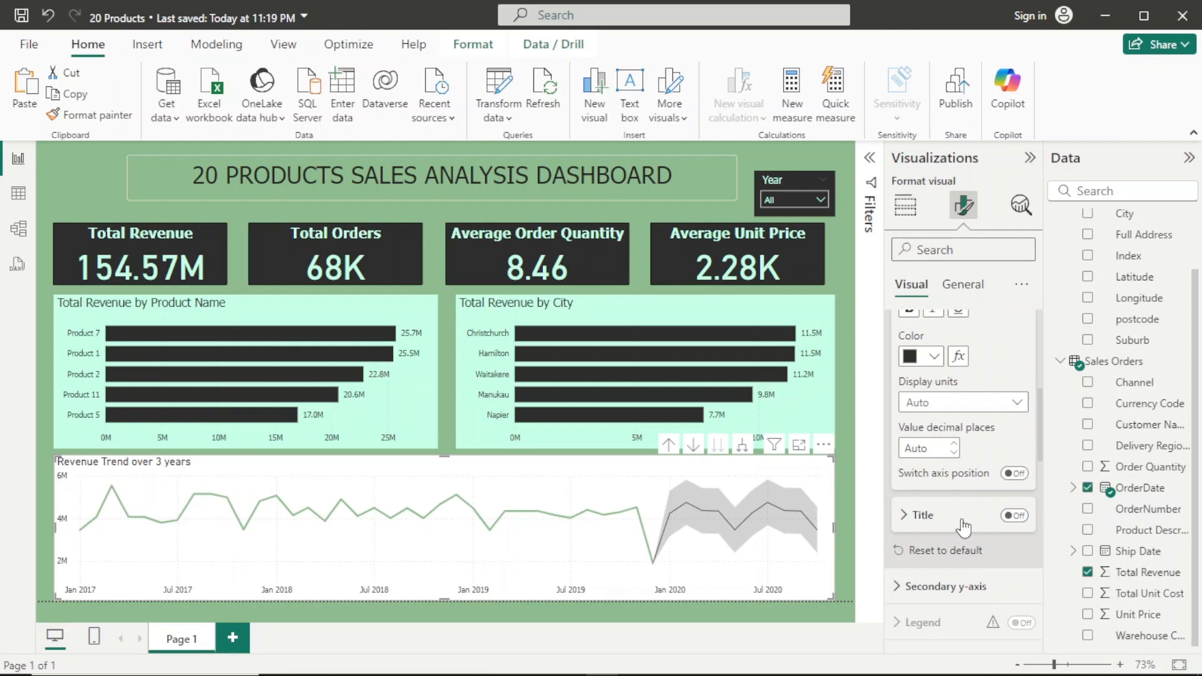
scroll(951, 488, up, 5)
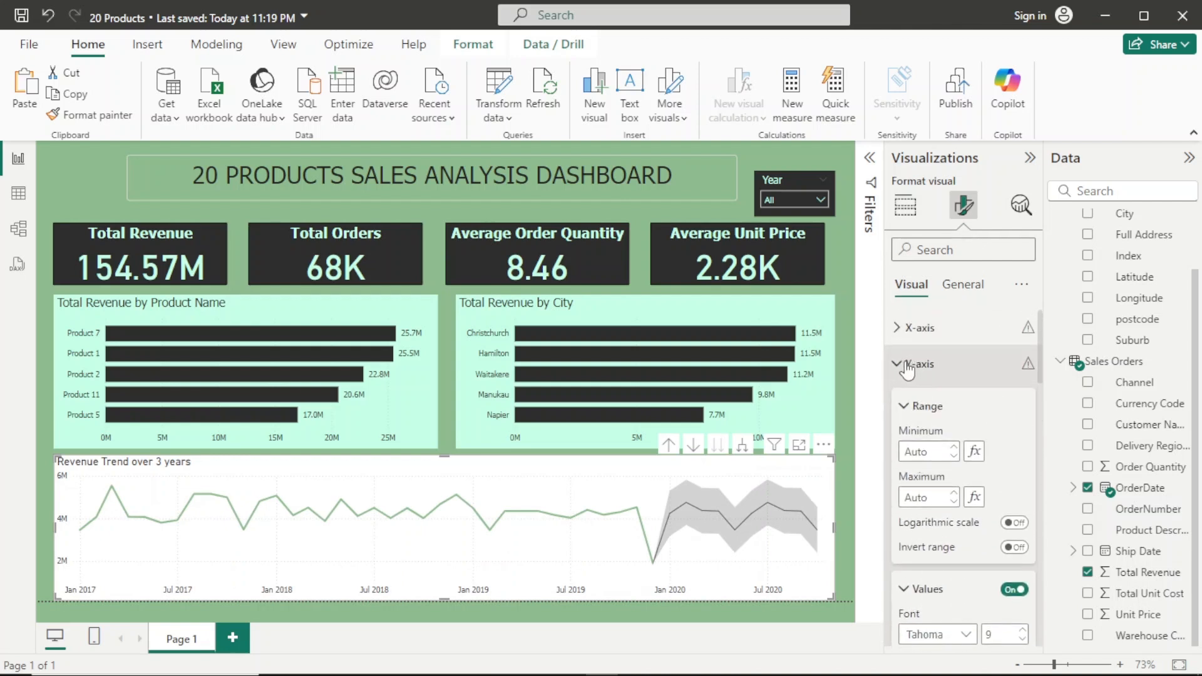
click(907, 370)
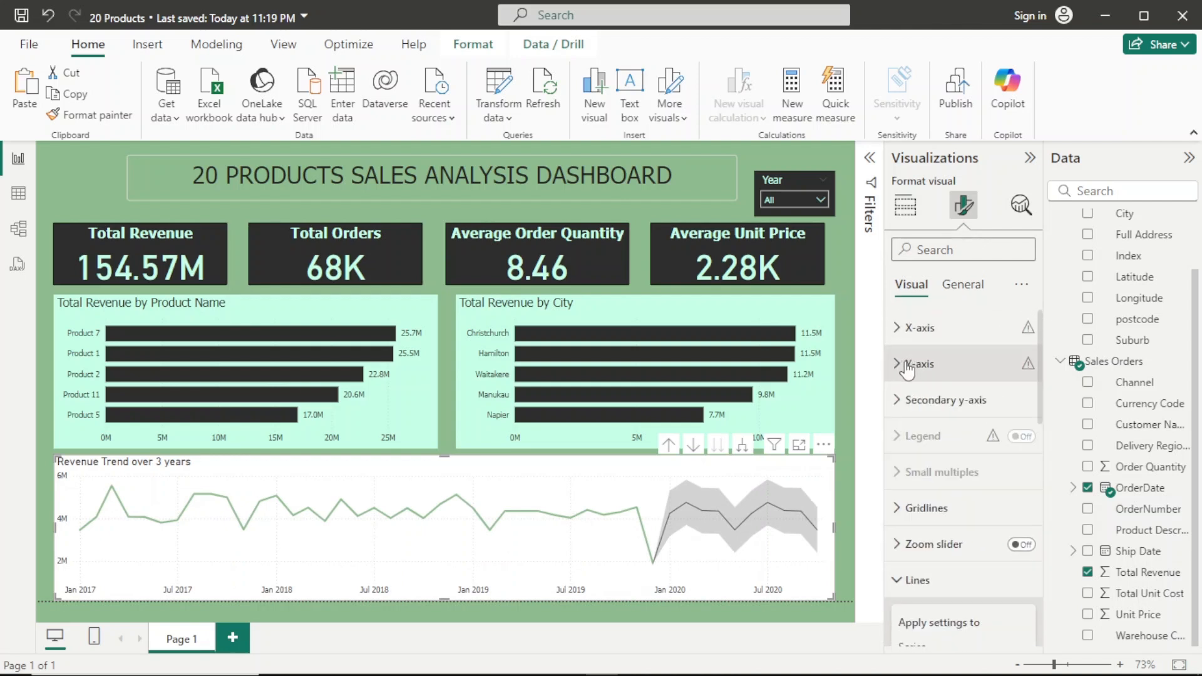
Adjust the transparency of the line chart's horizontal gridlines and set their color to dark charcoal
click(926, 508)
scroll(973, 467, down, 3)
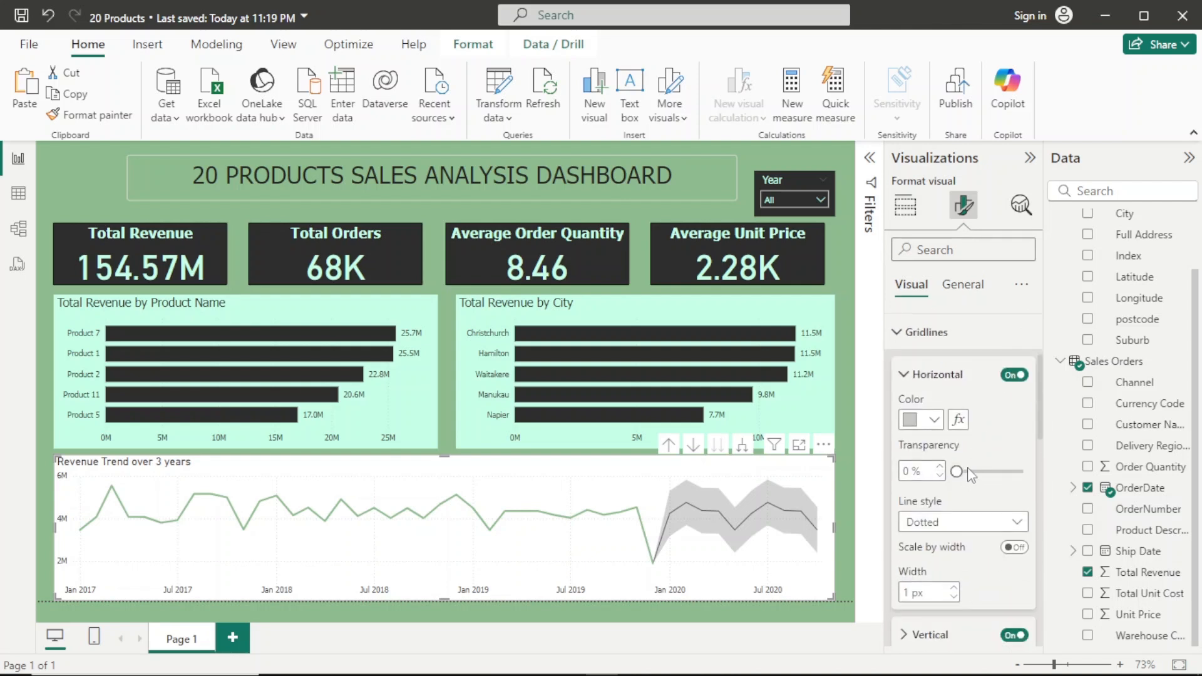
click(964, 470)
click(980, 473)
click(933, 420)
click(922, 345)
Deselect the line chart, collapse the Visualizations pane to enlarge the canvas, and save the report
click(84, 190)
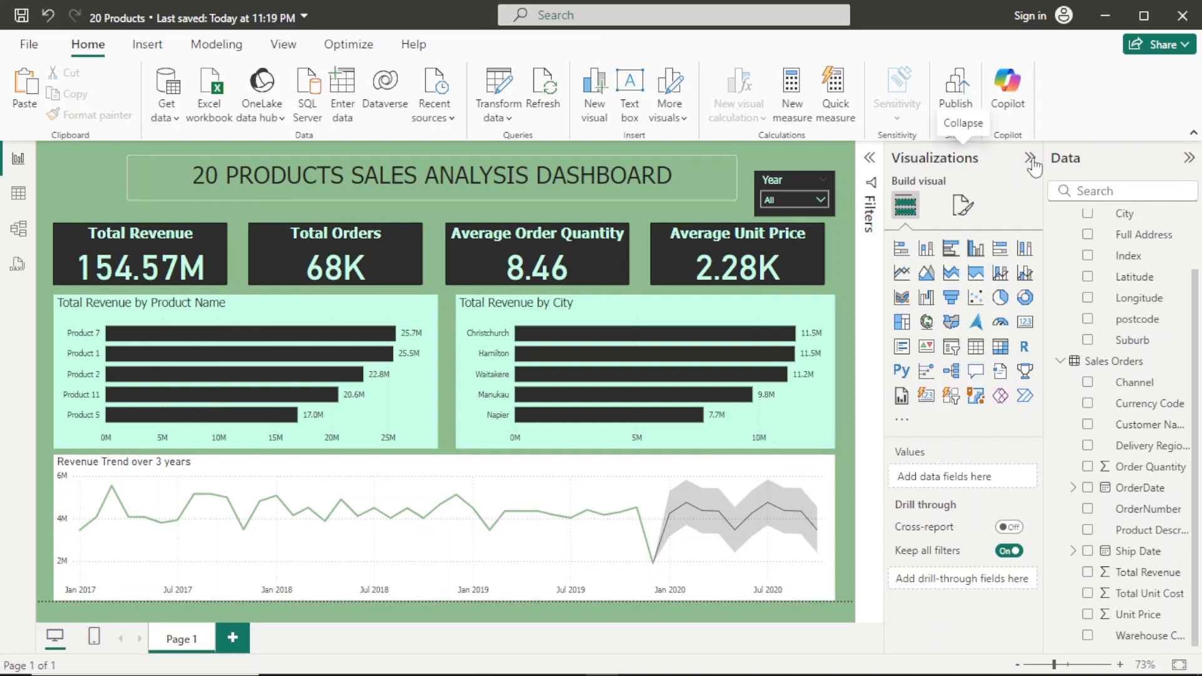
click(1029, 158)
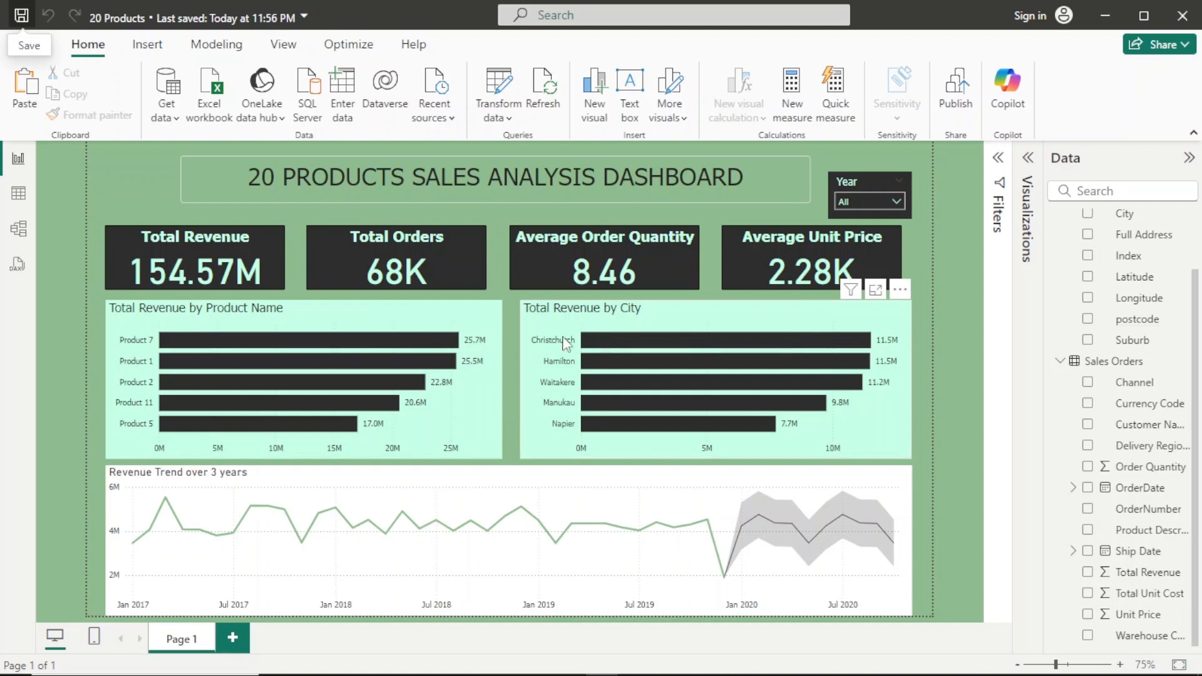
mouse_move(792, 670)
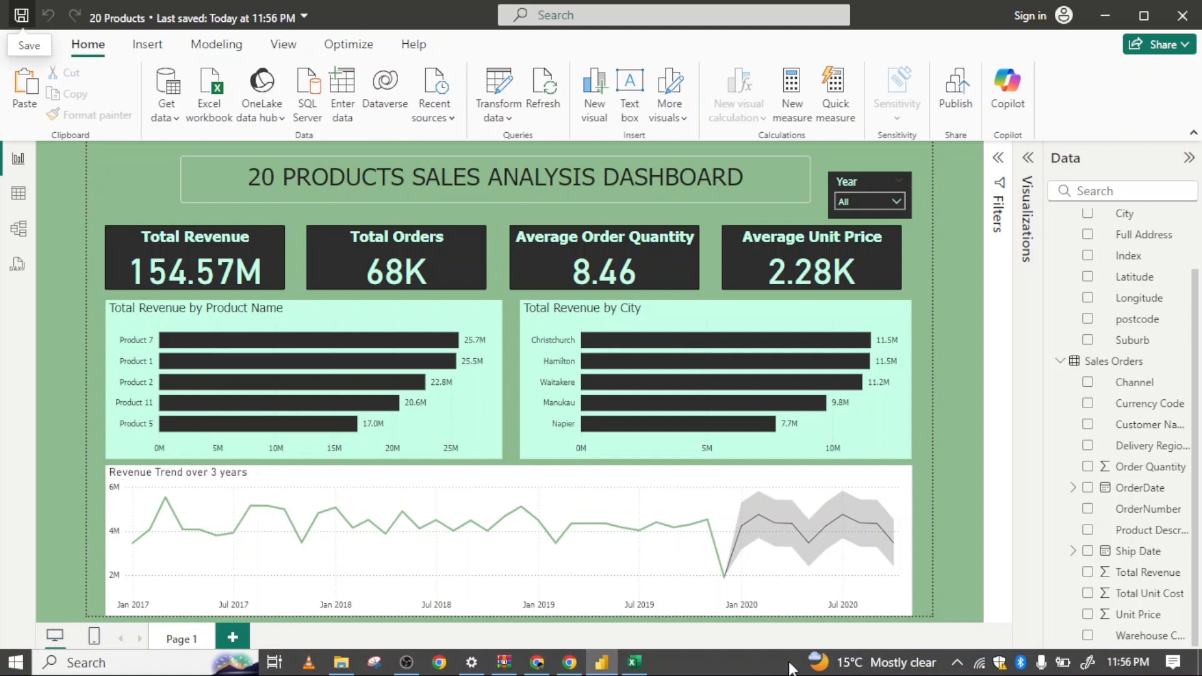
Switch between the Objectives sheet of the Sales Analysis Report in Excel and the Power BI dashboard to check the dashboard against the objectives and metrics
click(634, 662)
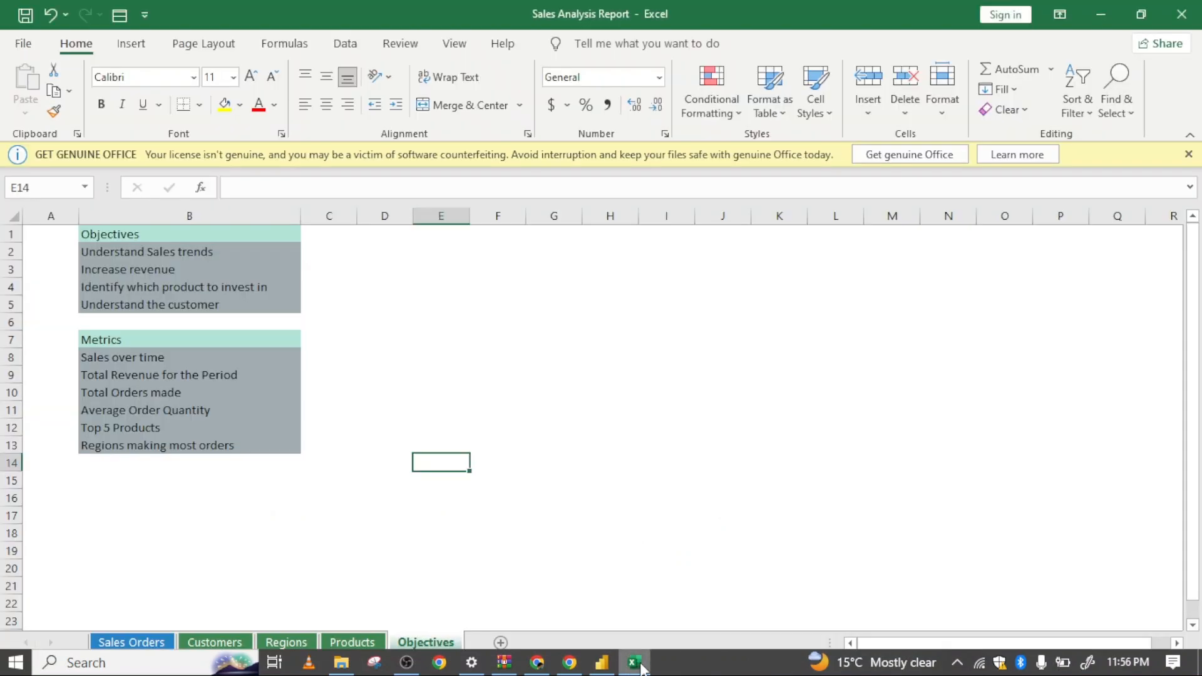
click(642, 668)
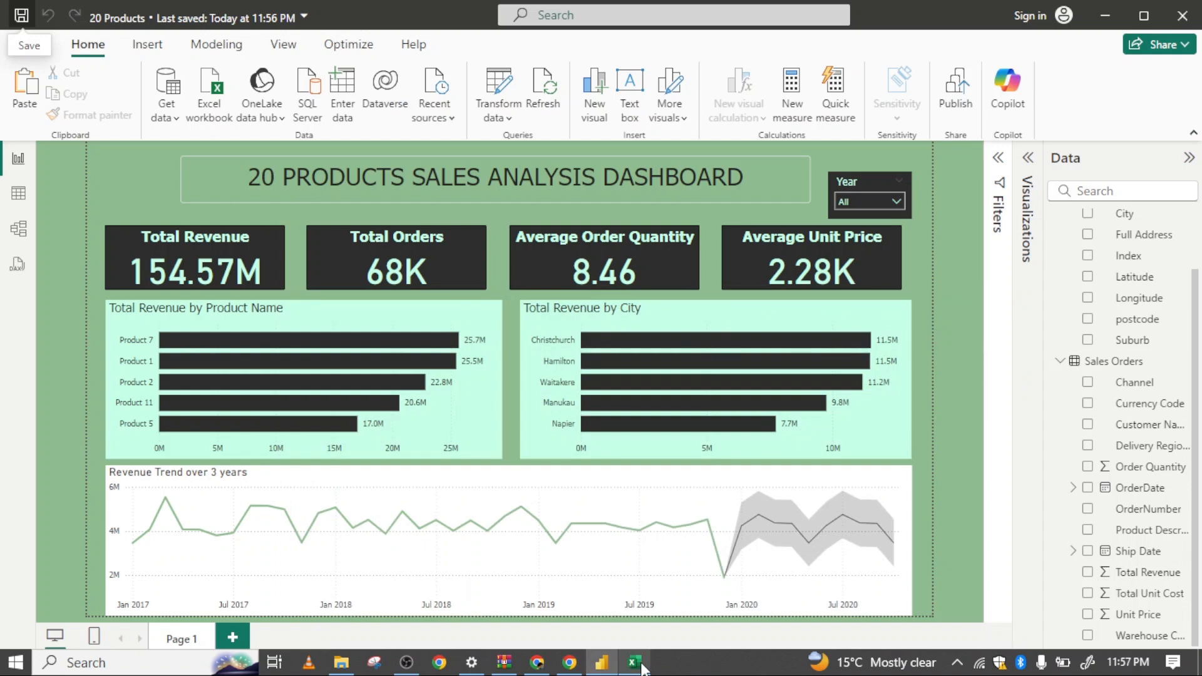
click(641, 669)
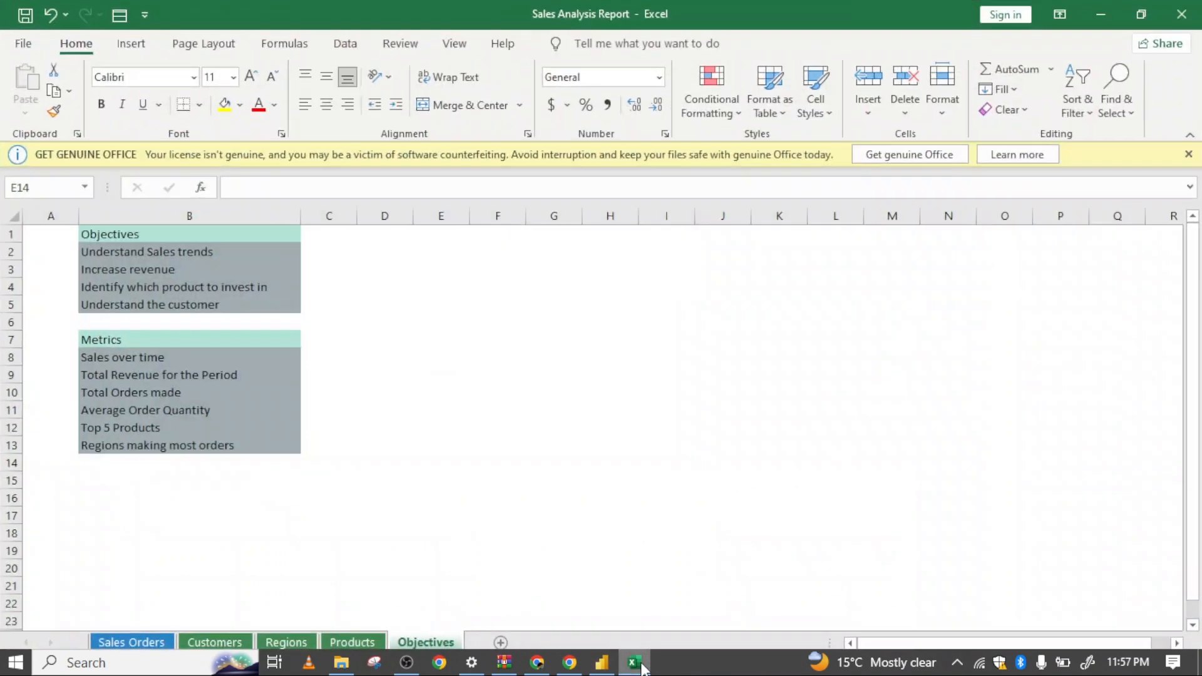
click(641, 669)
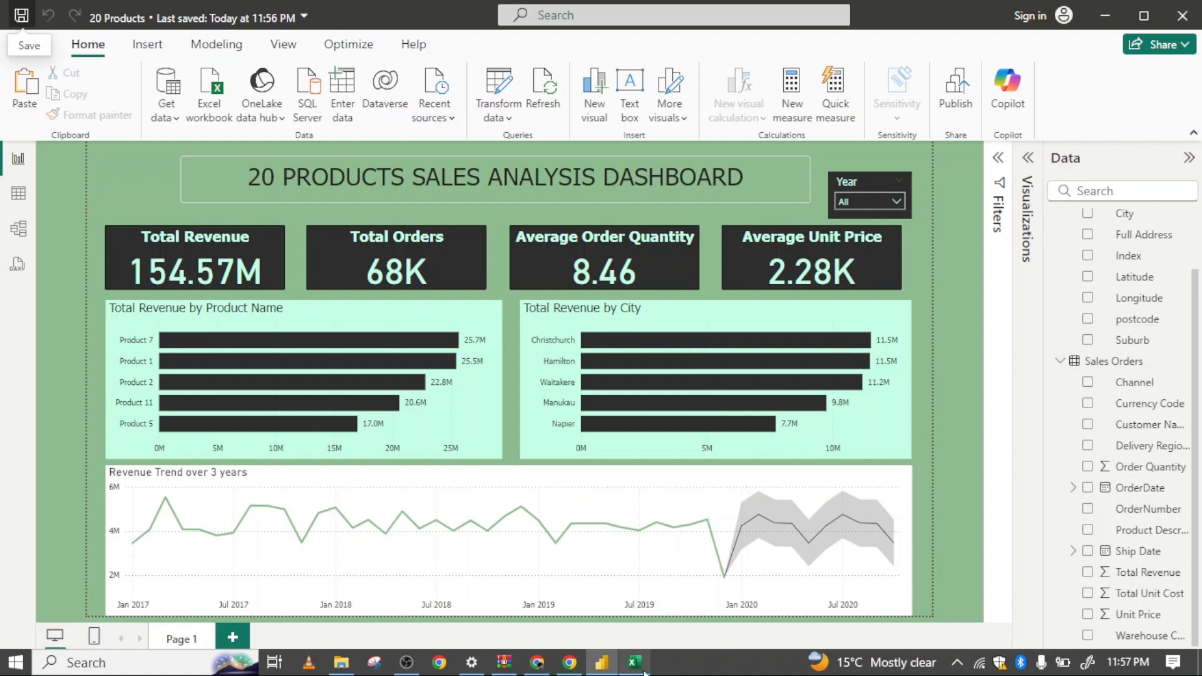
mouse_move(643, 671)
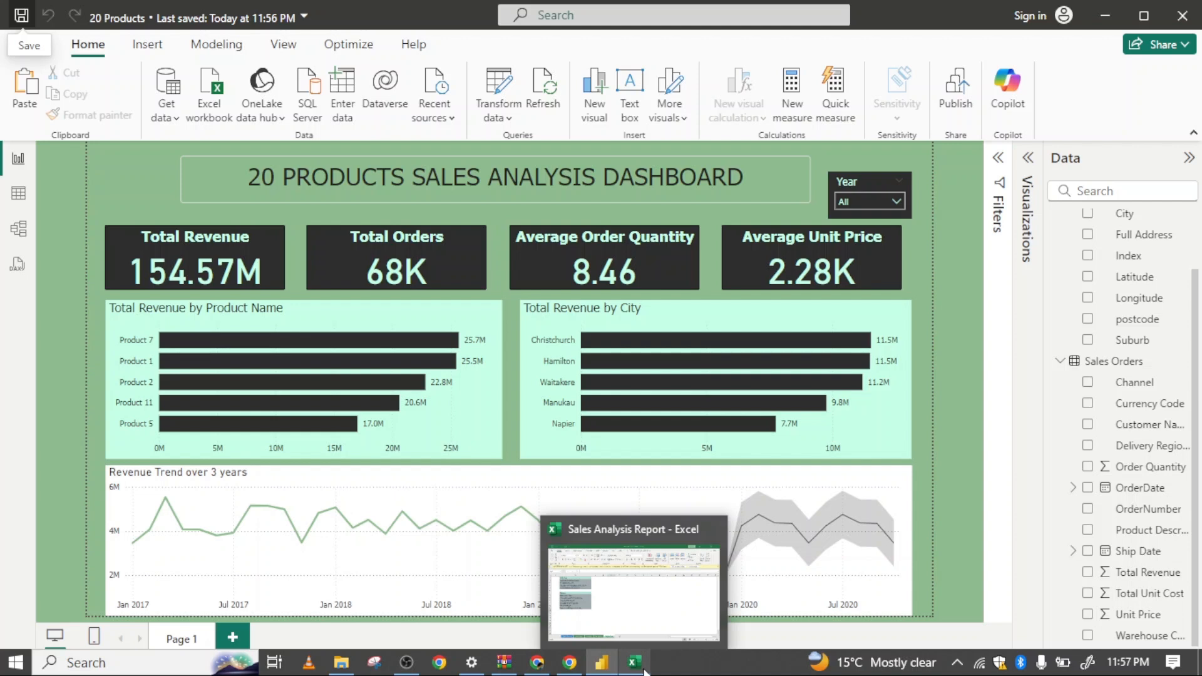
click(644, 670)
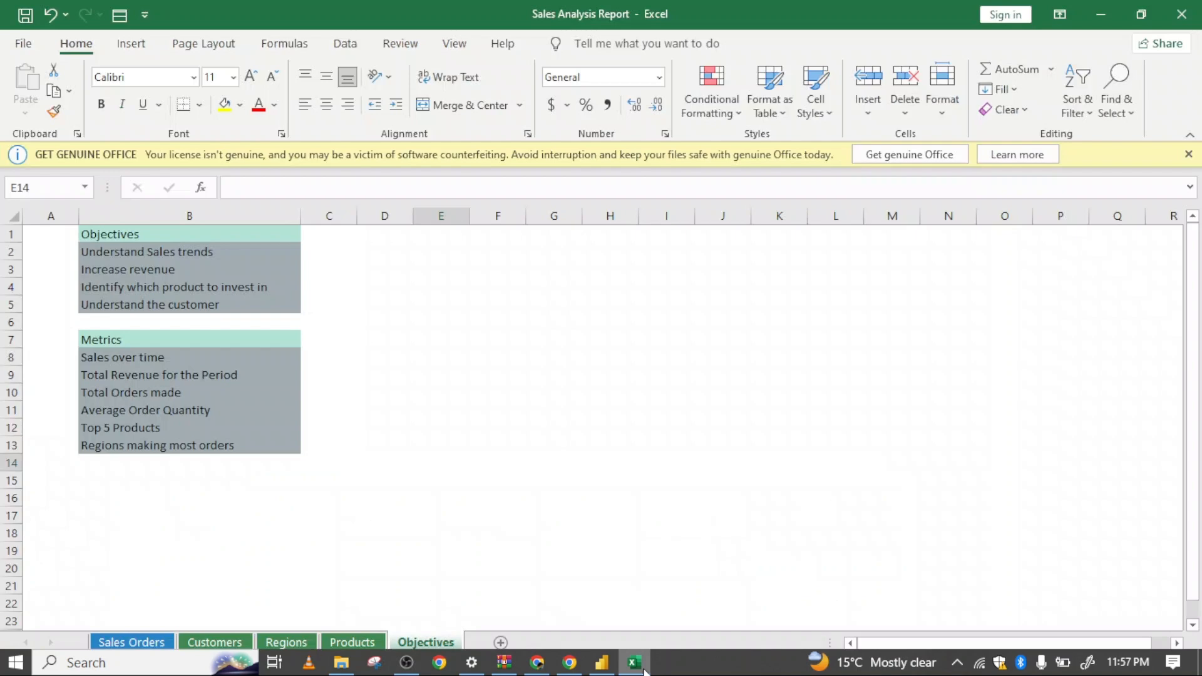
click(644, 670)
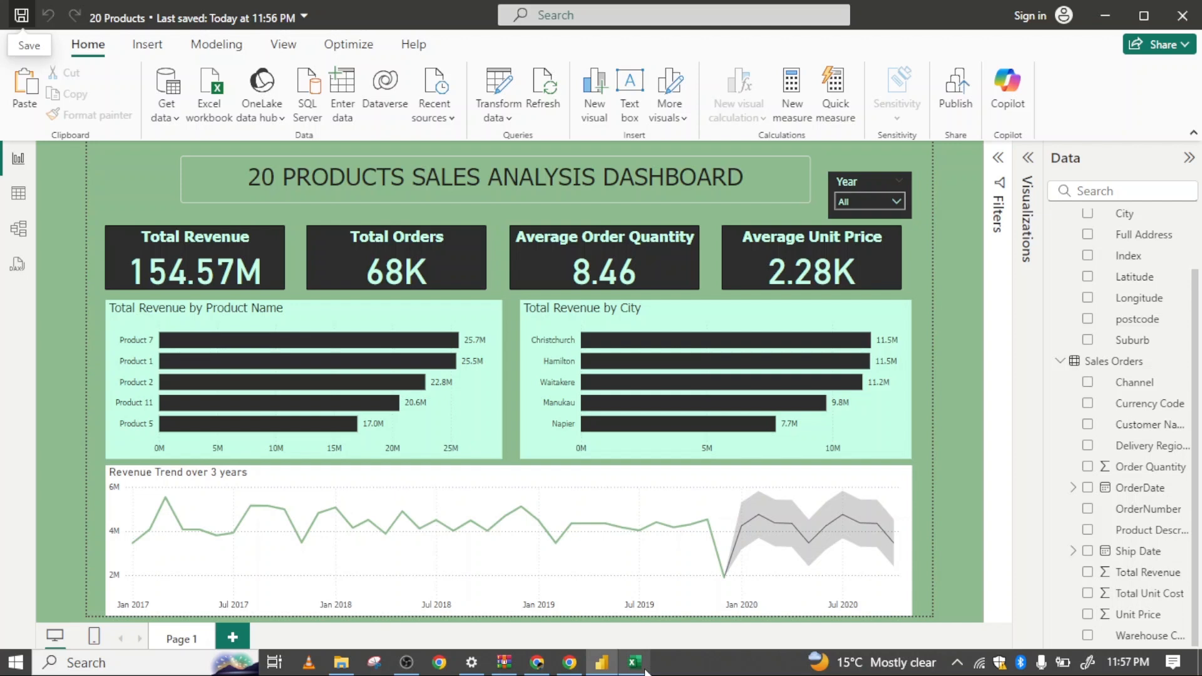
Change the Top N filter on Product Name in the Total Revenue by Product Name chart to the bottom 5 by Sum of Total Revenue
click(998, 163)
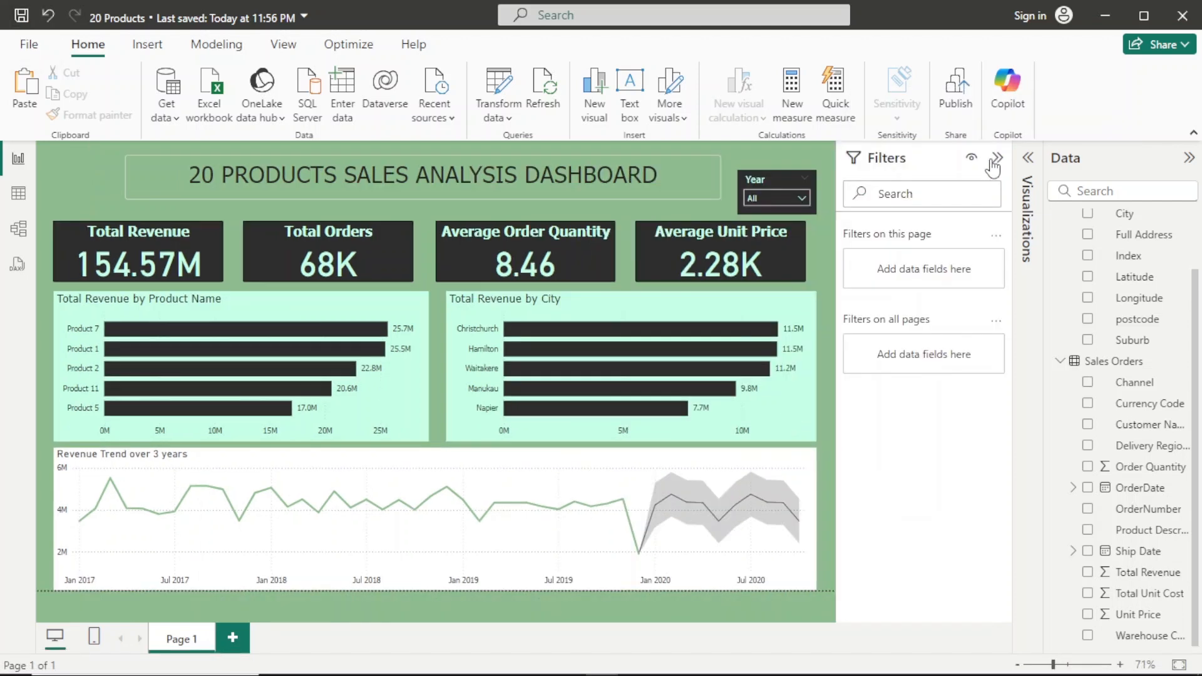
click(323, 369)
click(323, 373)
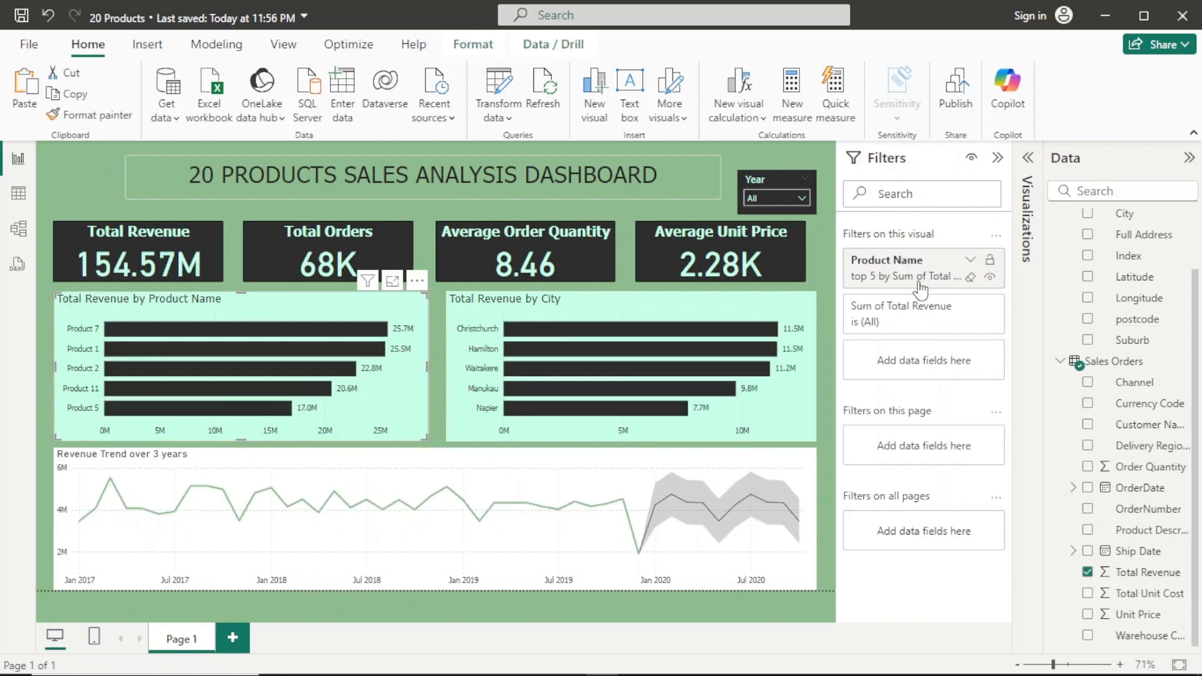
click(968, 263)
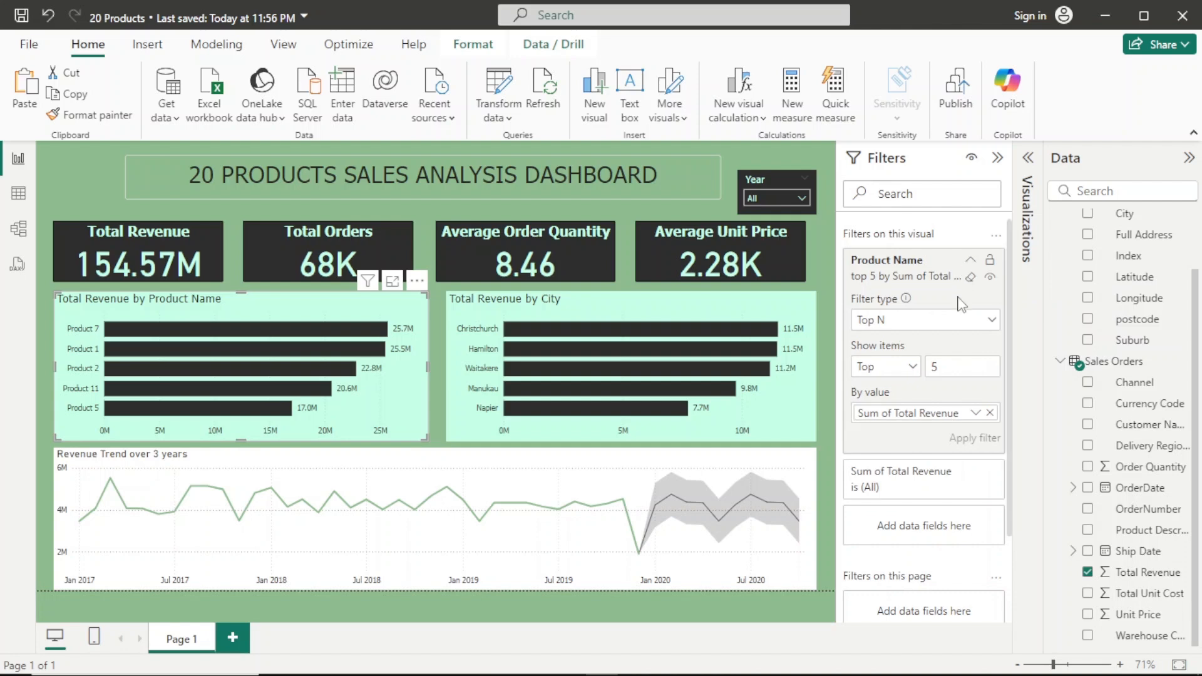
click(990, 321)
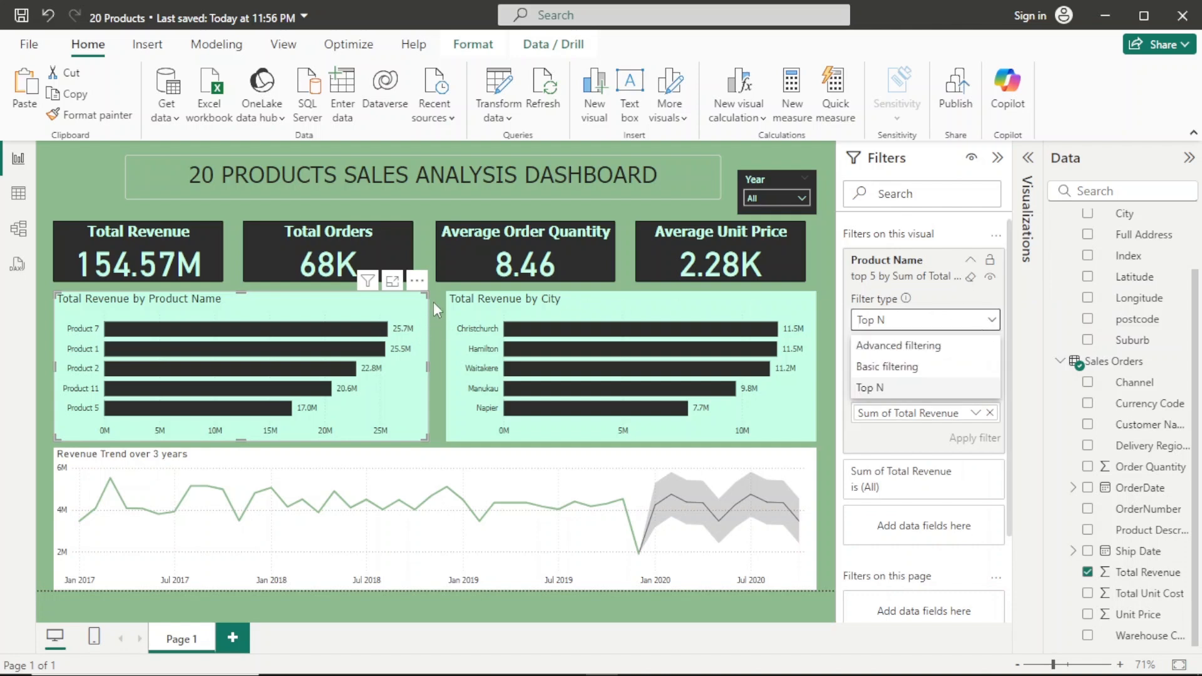
key(Escape)
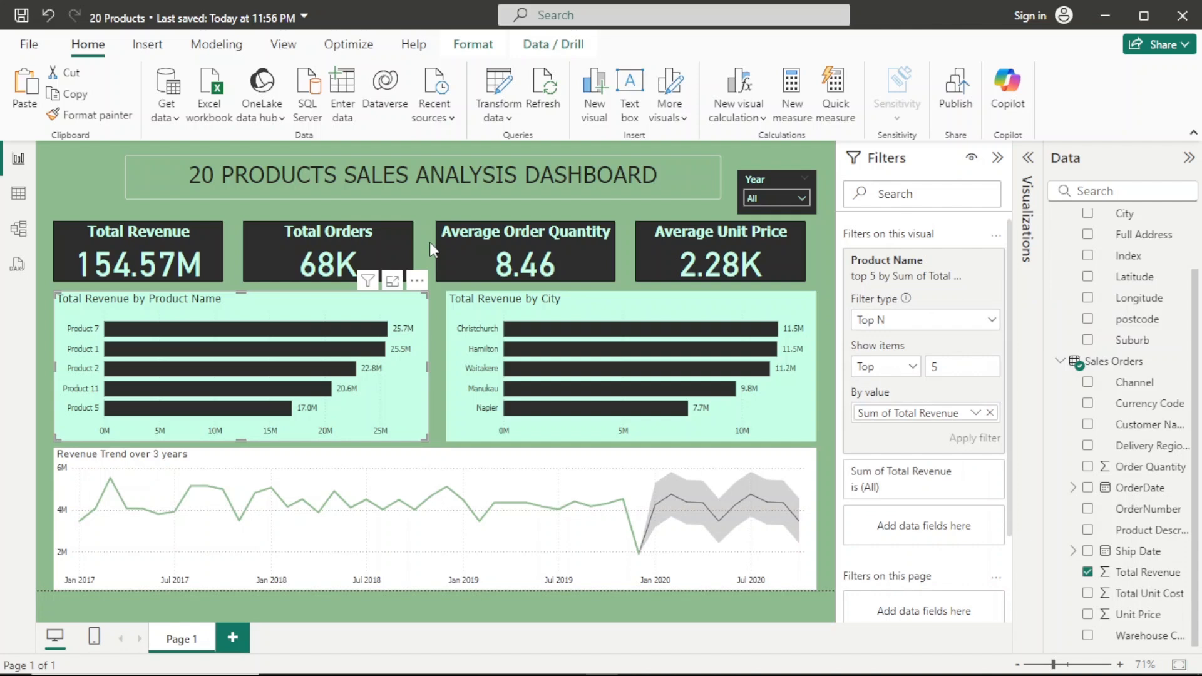
click(913, 368)
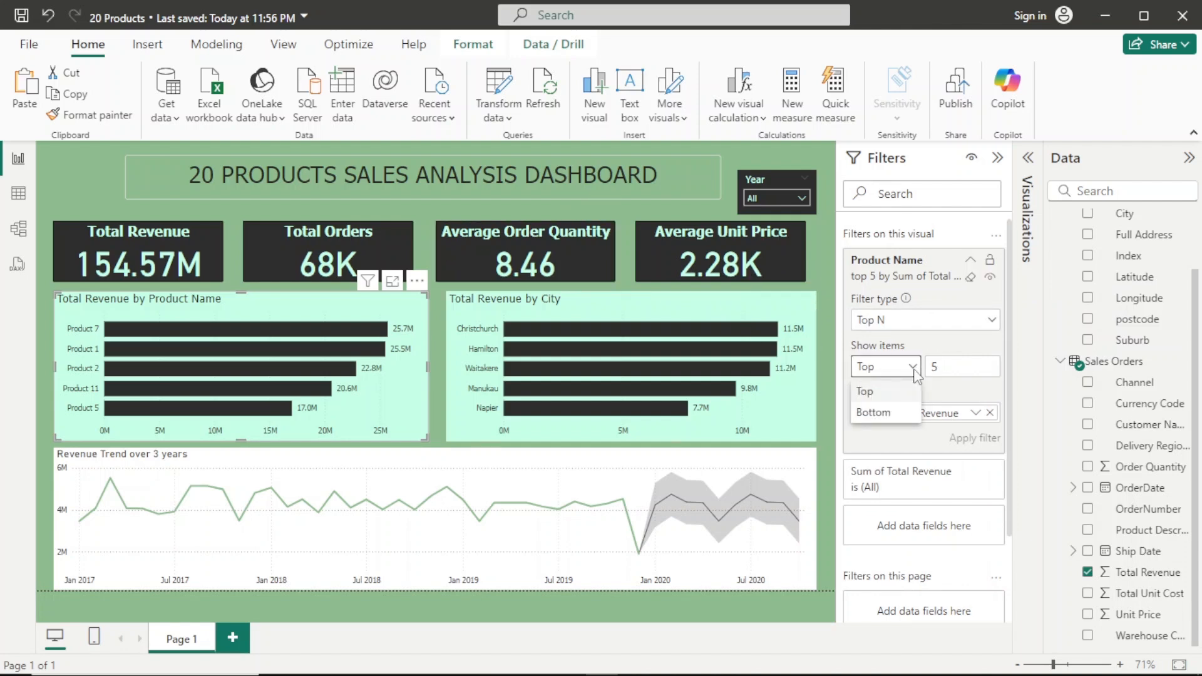
click(900, 418)
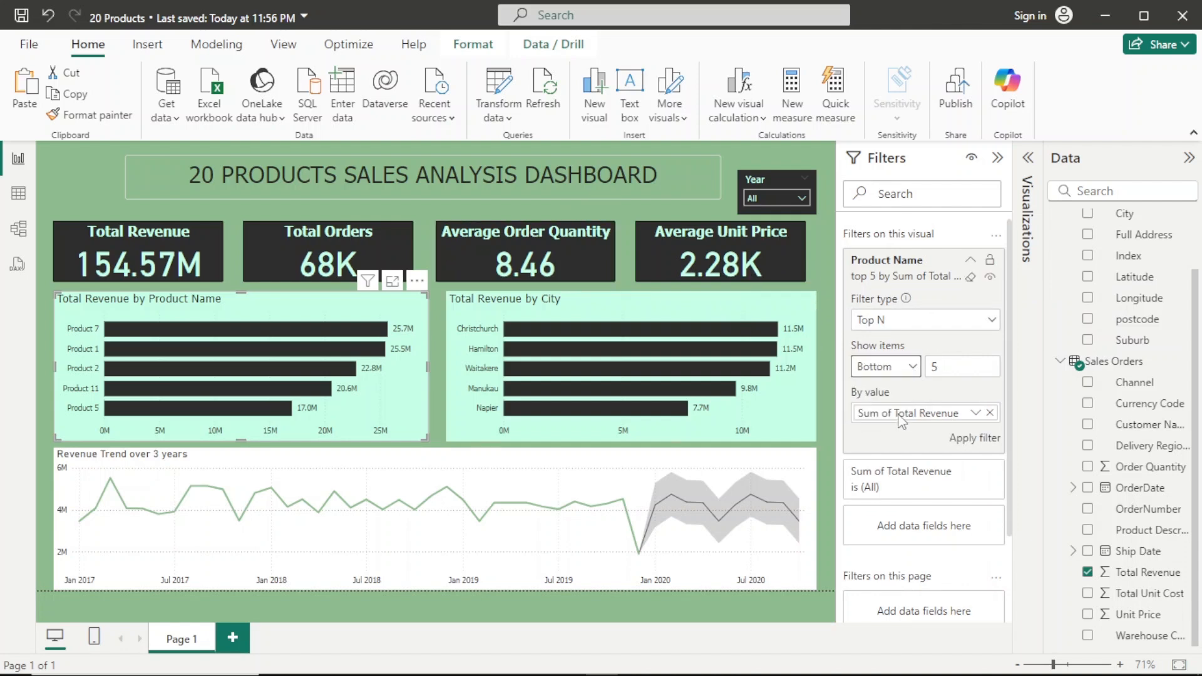
click(958, 439)
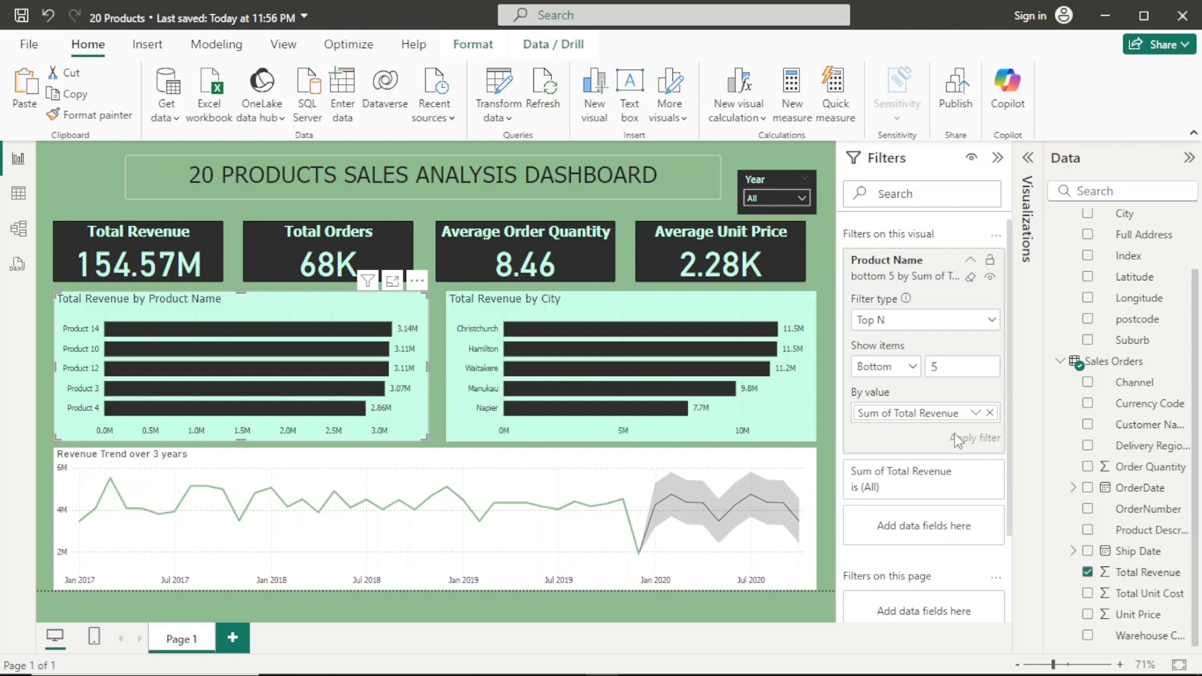
Review the listed objectives in the Excel workbook again, and return to the Power BI dashboard
mouse_move(675, 669)
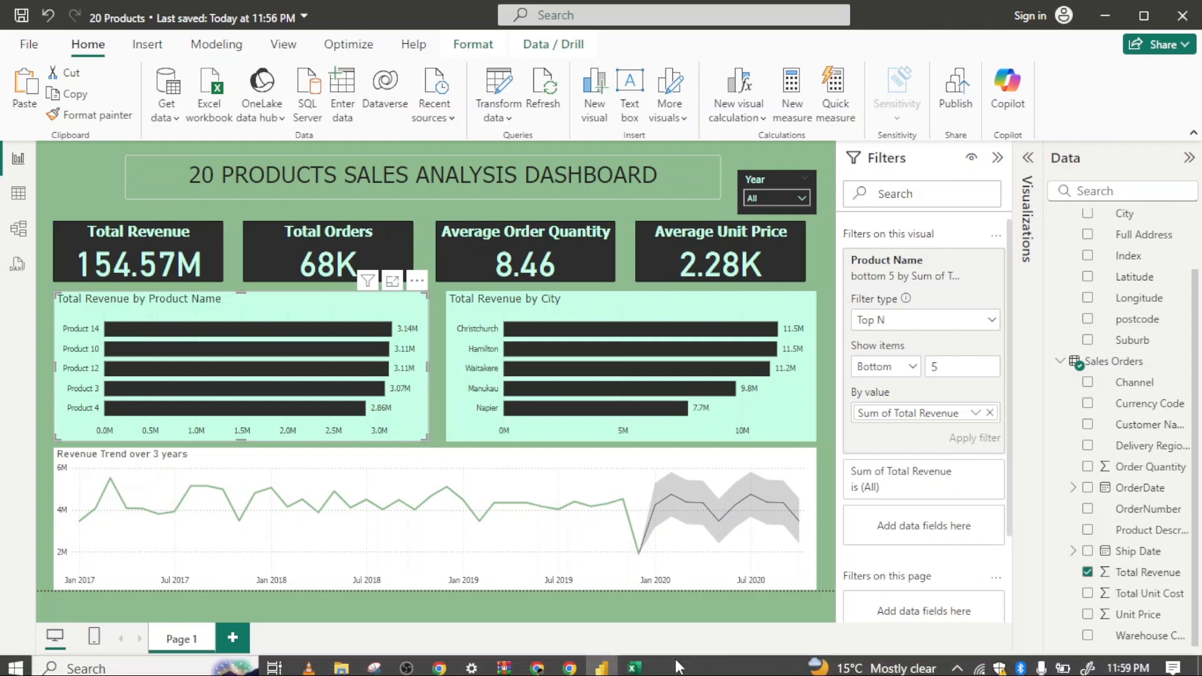
click(634, 662)
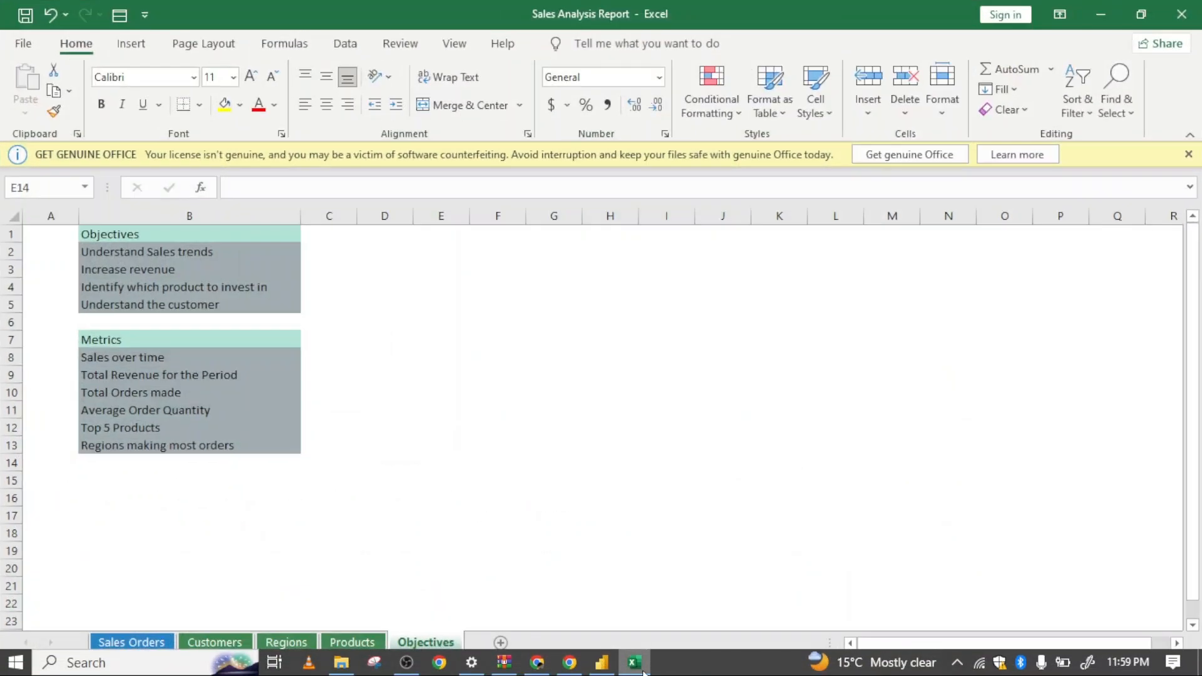
click(644, 669)
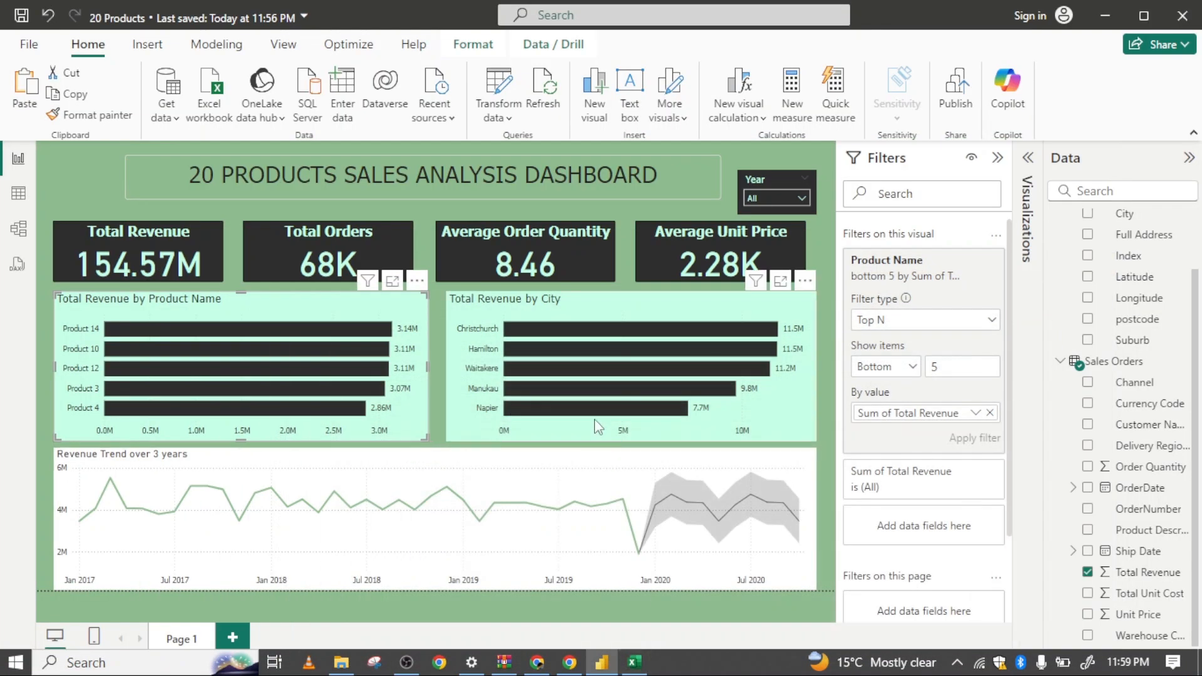